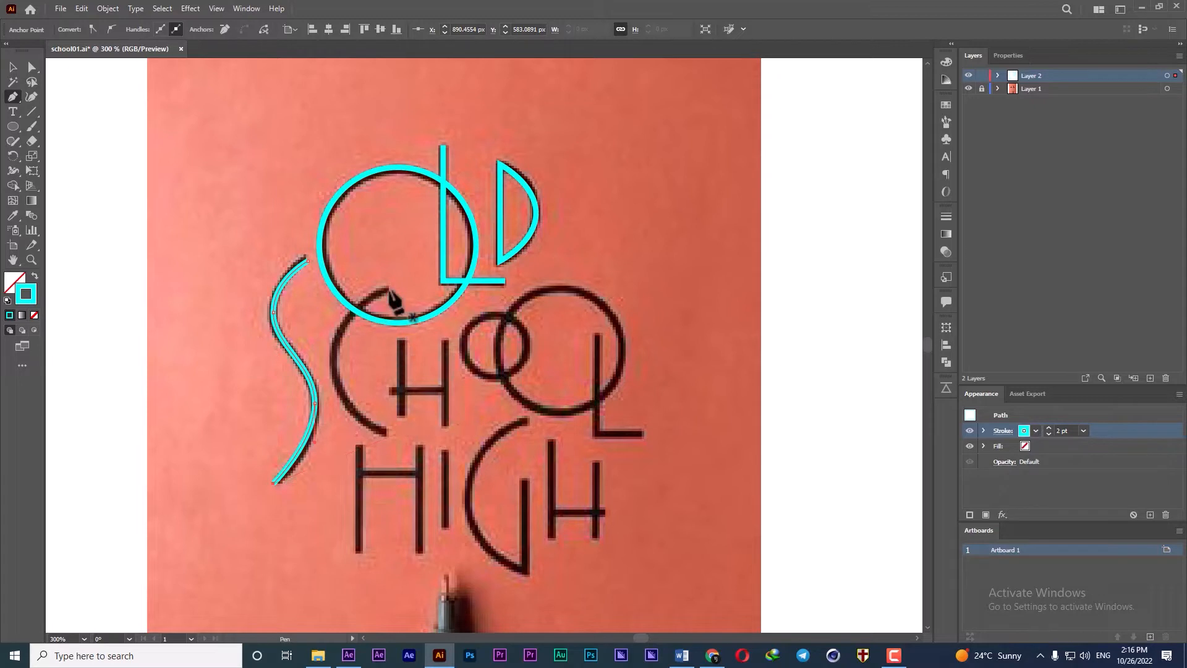
- Trace the C of SCHOOL as a curved open path with the Pen tool
click(388, 290)
drag(333, 361, 333, 412)
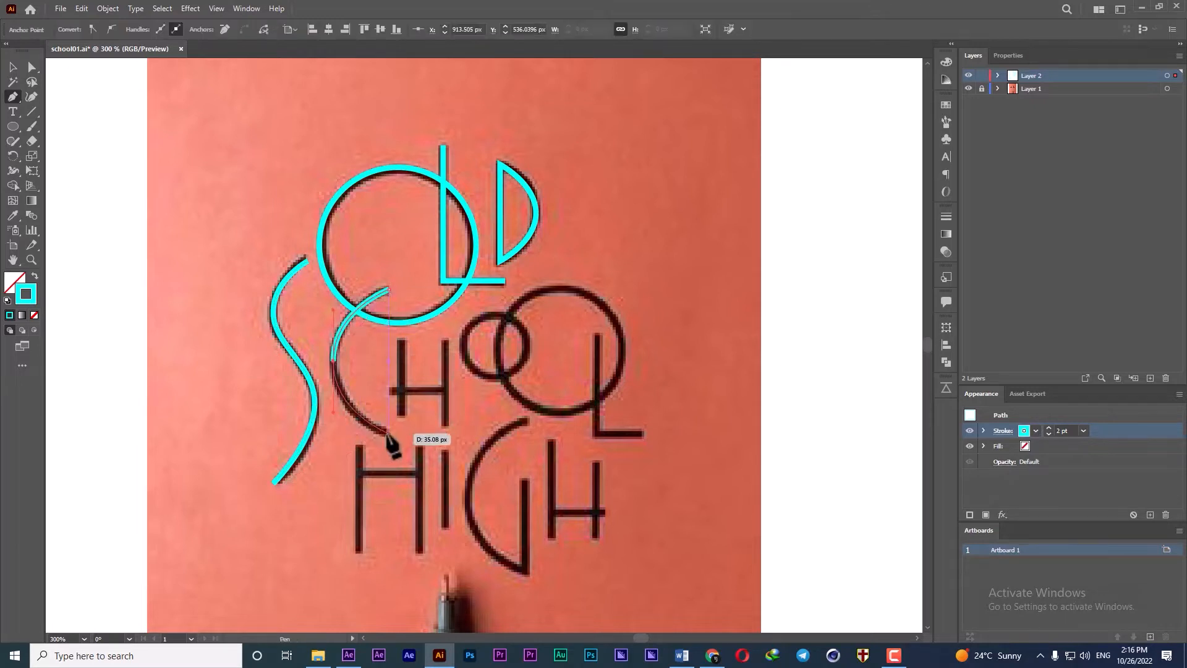
click(388, 434)
key(Escape)
- Trace the H of SCHOOL as three separate straight paths: two uprights and a crossbar
click(401, 341)
click(401, 417)
key(Escape)
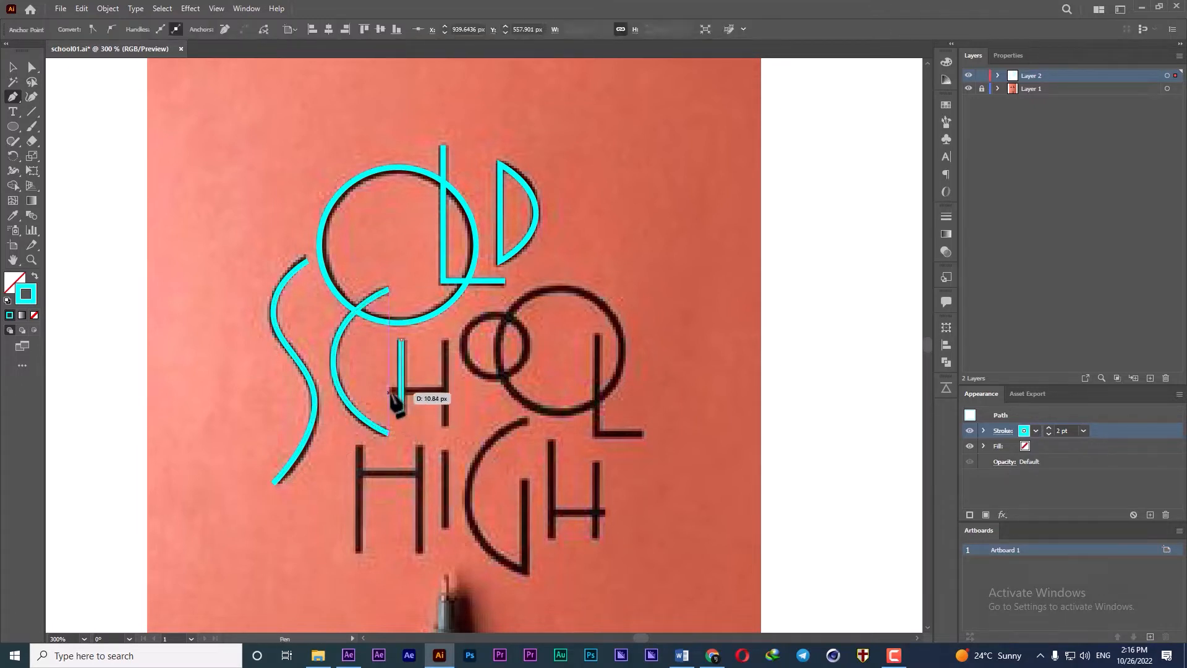
click(389, 392)
click(444, 392)
key(Escape)
click(444, 341)
click(444, 425)
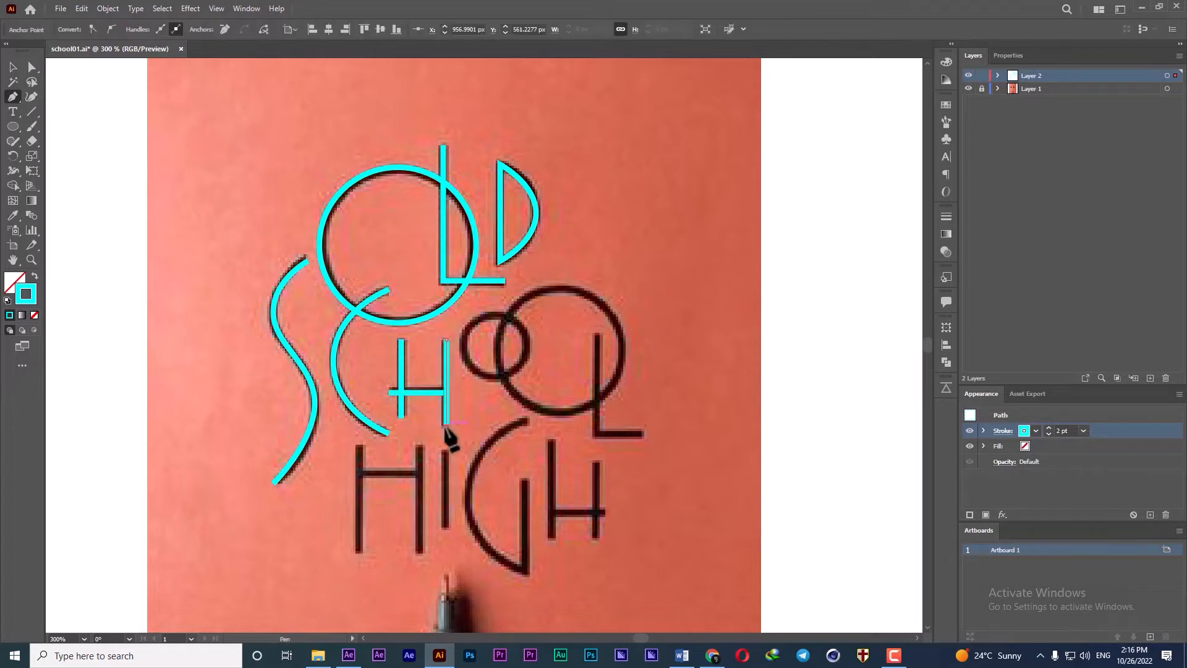
- Draw a small and a large overlapping ellipse over the two Os of SCHOOL
click(13, 126)
drag(464, 315, 527, 375)
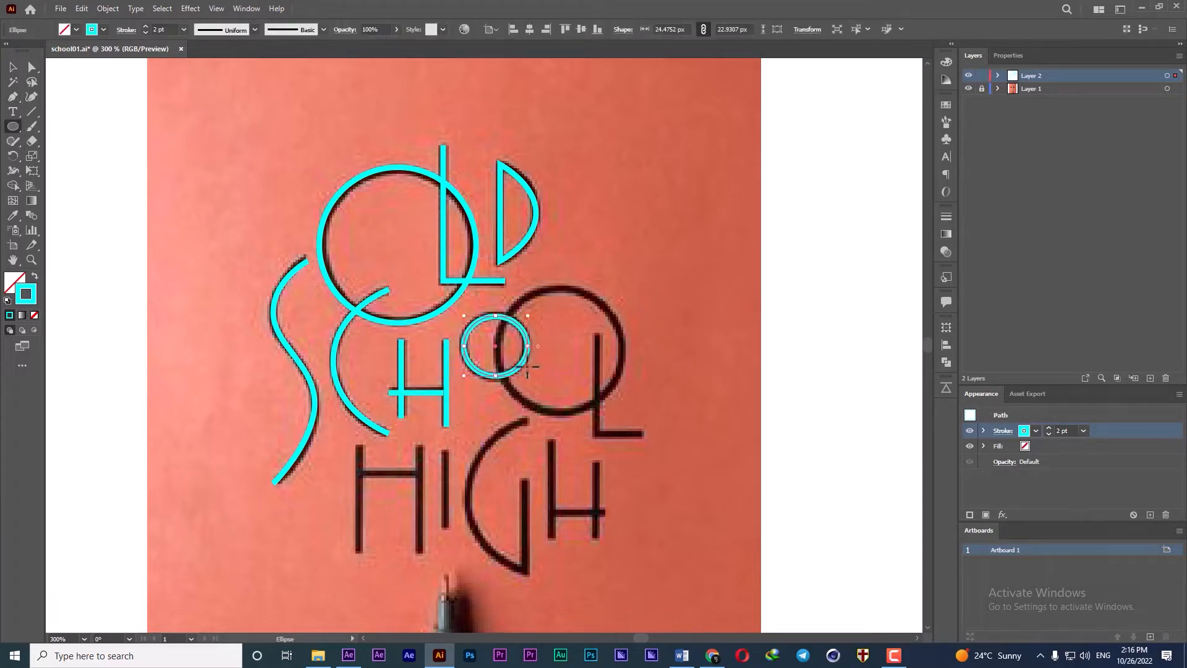
mouse_move(499, 288)
mouse_down()
mouse_move(578, 387)
mouse_move(620, 410)
mouse_up()
- Trace the L of SCHOOL as one angled path with the Pen tool
key(p)
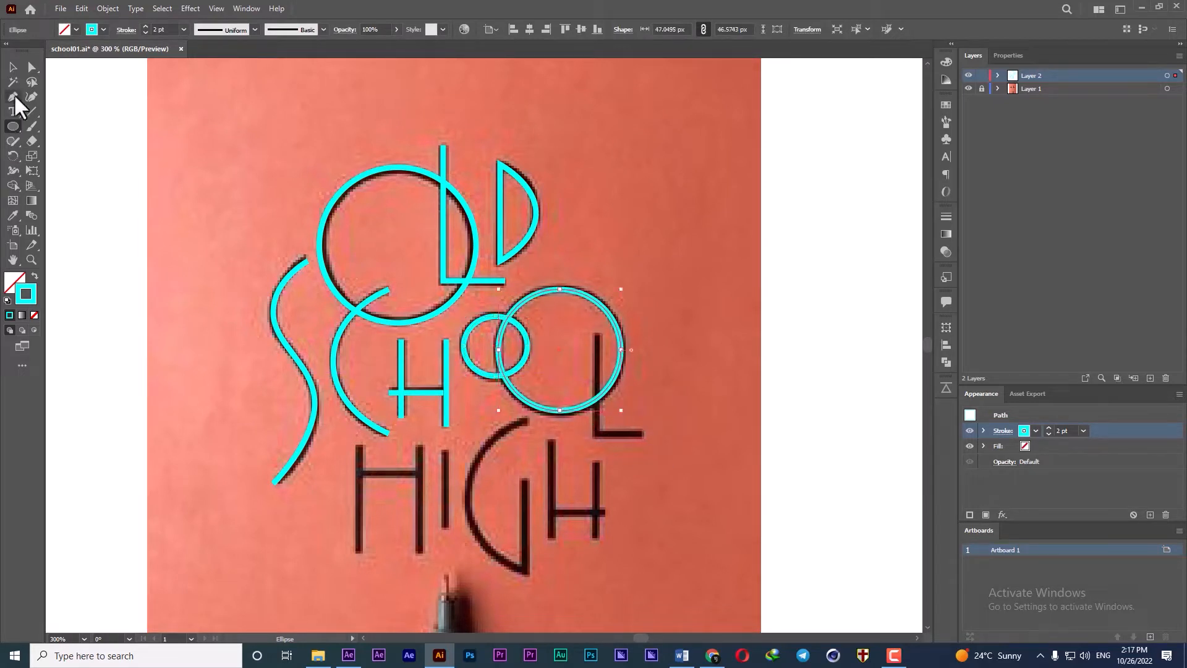
click(597, 334)
click(597, 432)
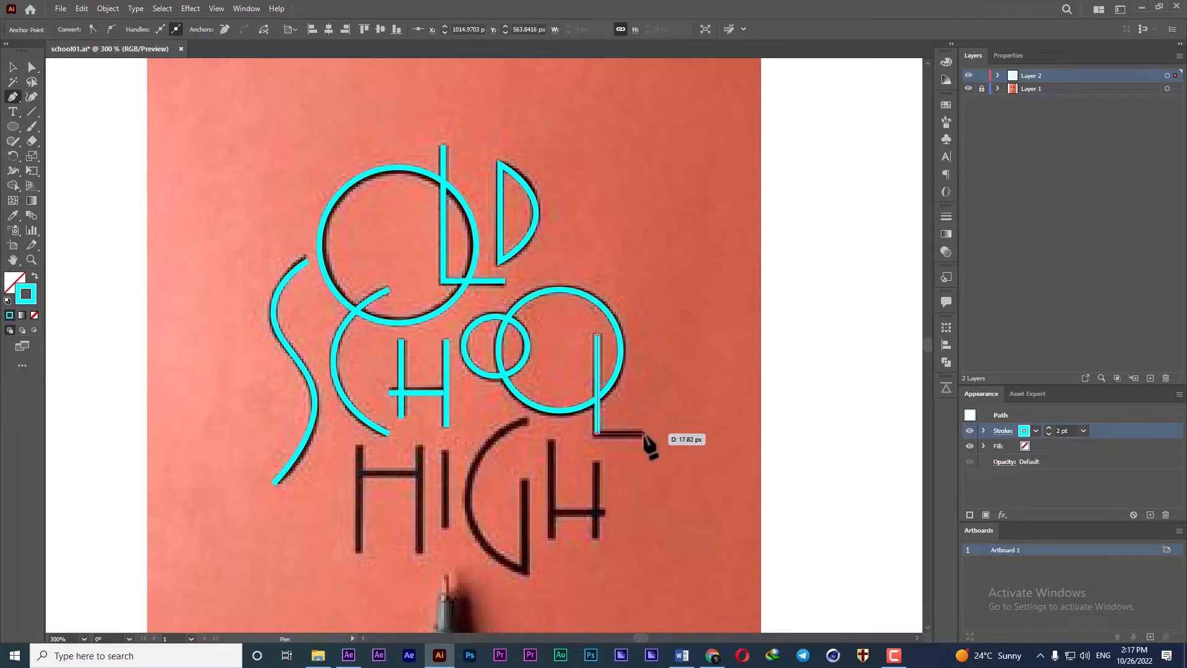
click(643, 433)
- Trace the first H of HIGH with two upright paths and a connecting crossbar
click(360, 552)
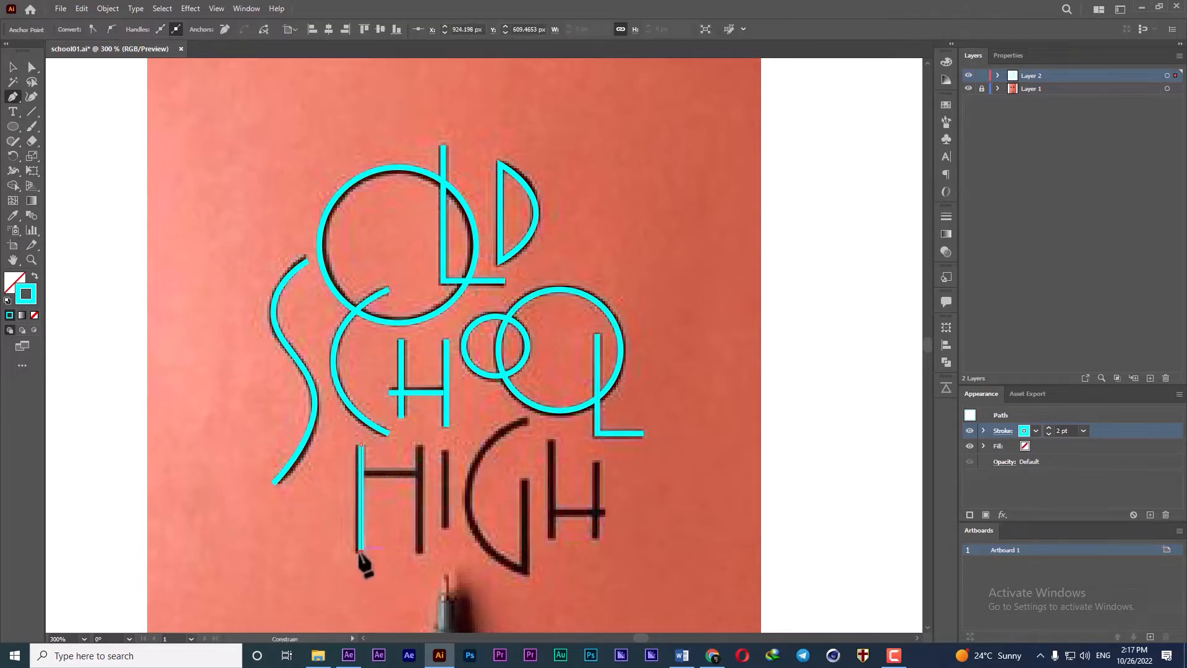
key(Escape)
click(419, 474)
click(419, 473)
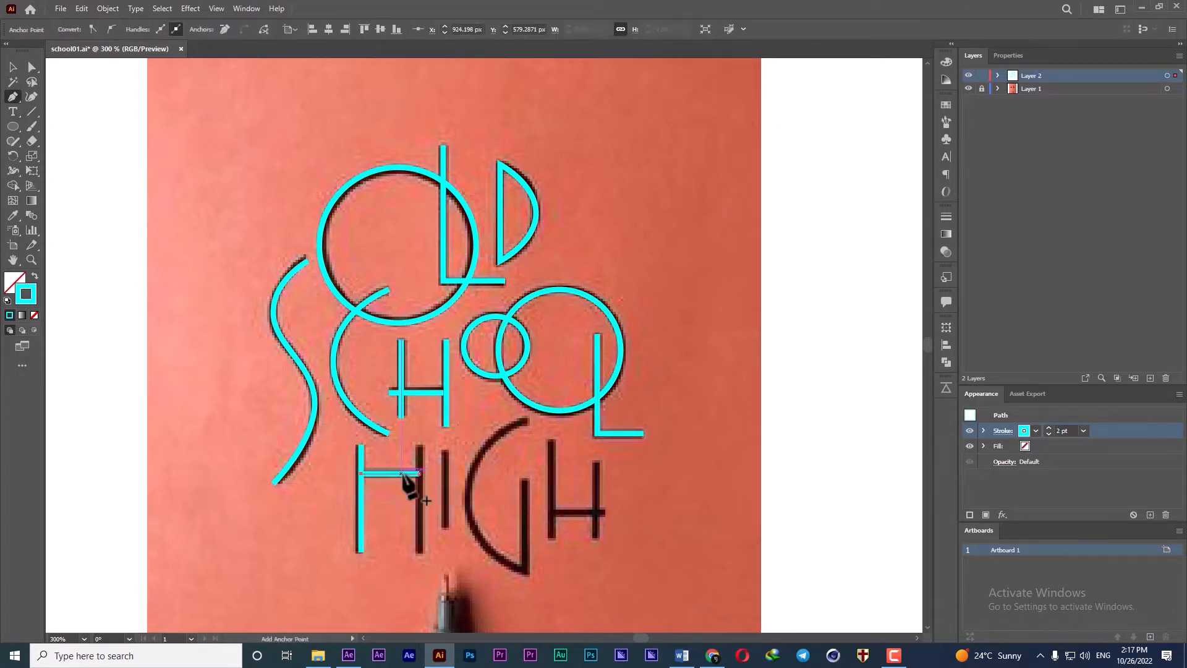
click(419, 552)
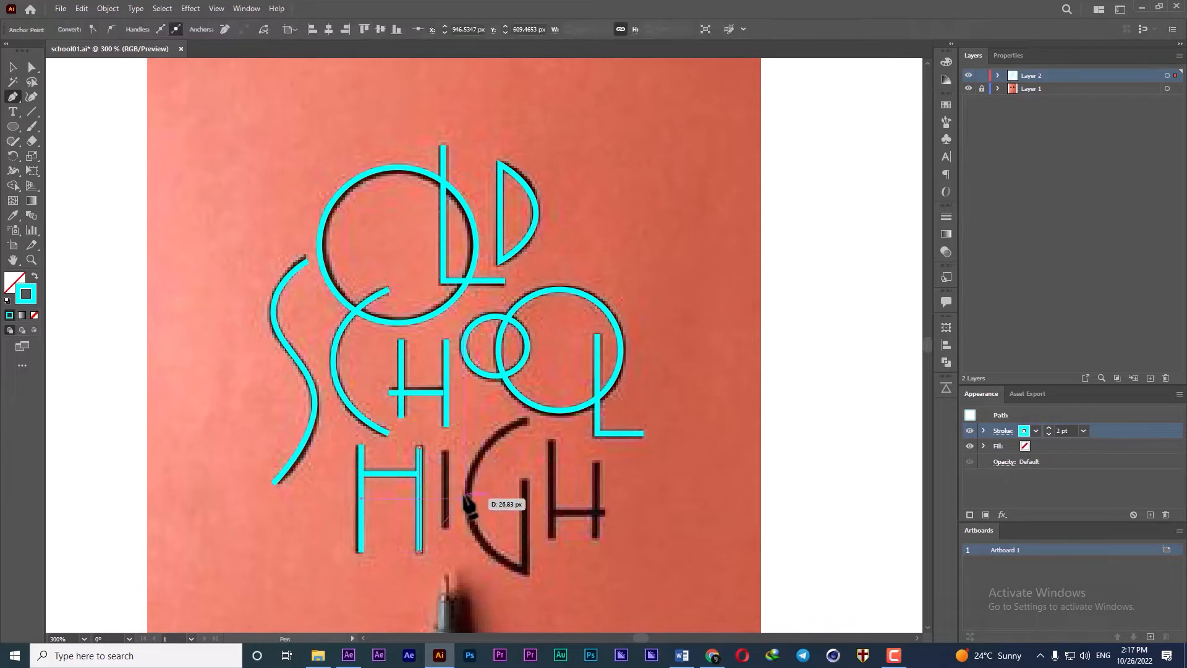
key(Escape)
- Trace the I of HIGH as a straight path and the G as a curve ending in a vertical stem
click(445, 451)
click(445, 526)
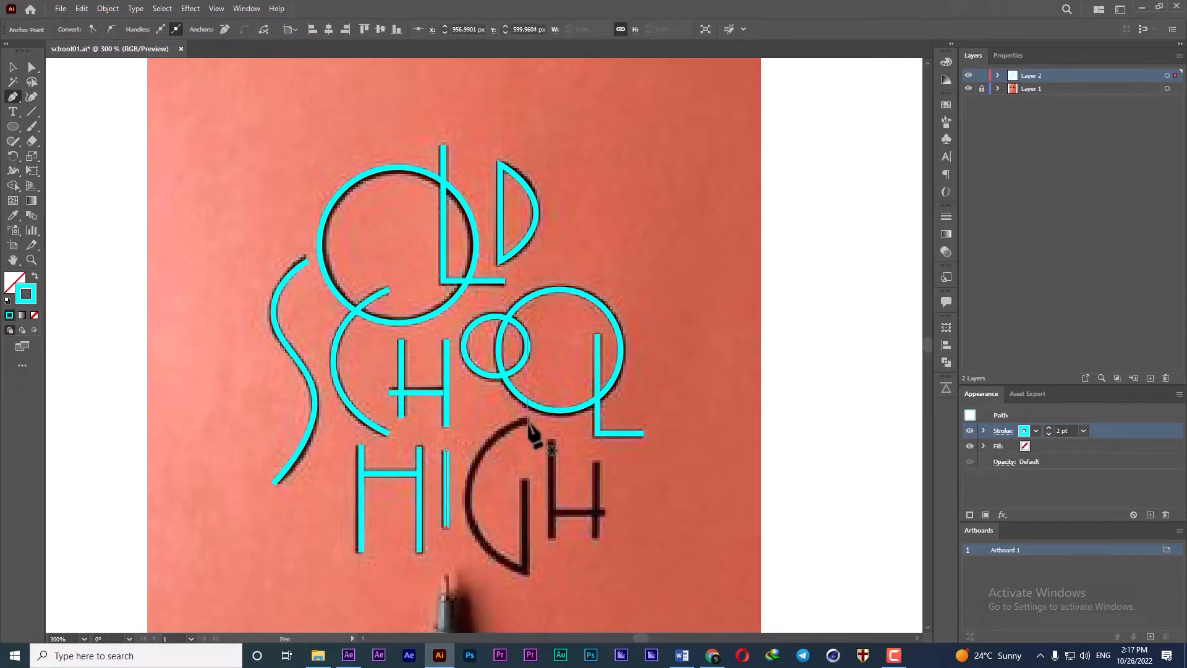
click(527, 421)
drag(467, 494, 472, 560)
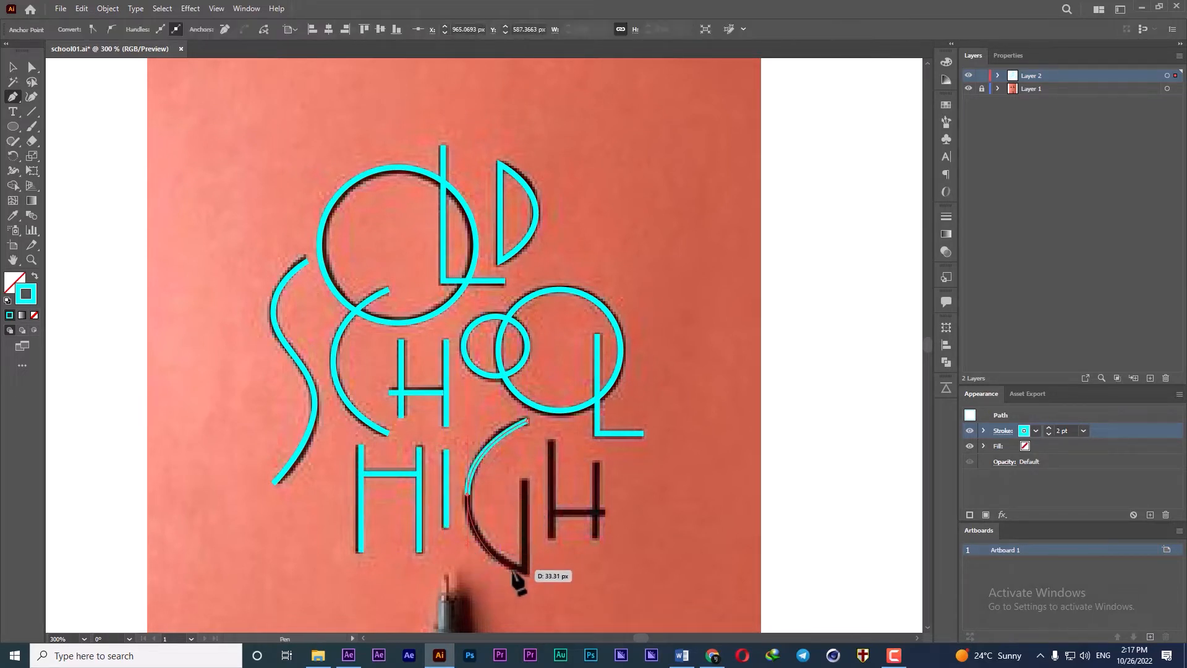
click(525, 570)
click(524, 478)
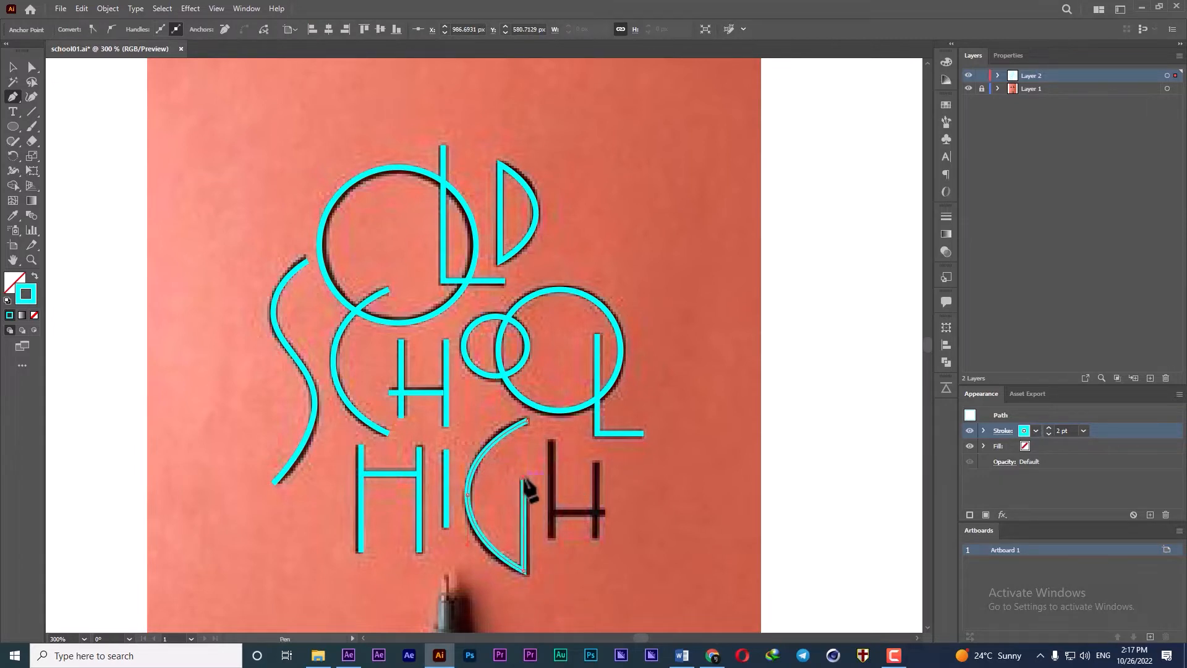
key(Escape)
- Trace the final H of HIGH with two uprights and a crossbar extending past the second upright
click(551, 441)
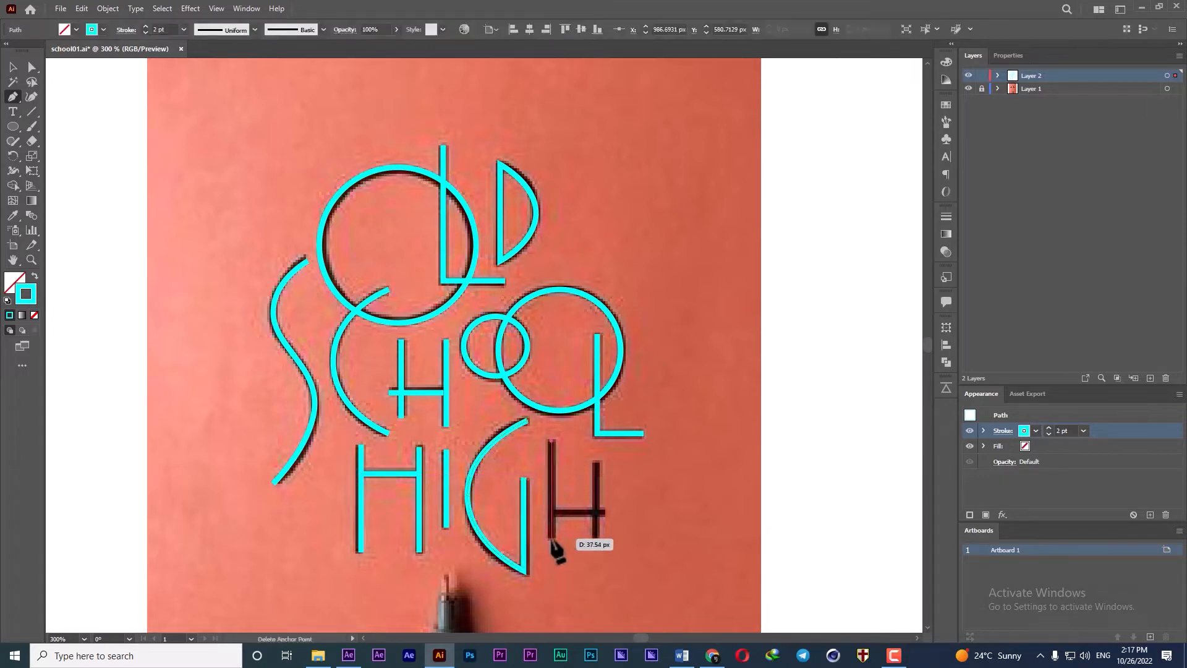
click(552, 537)
key(Escape)
click(551, 511)
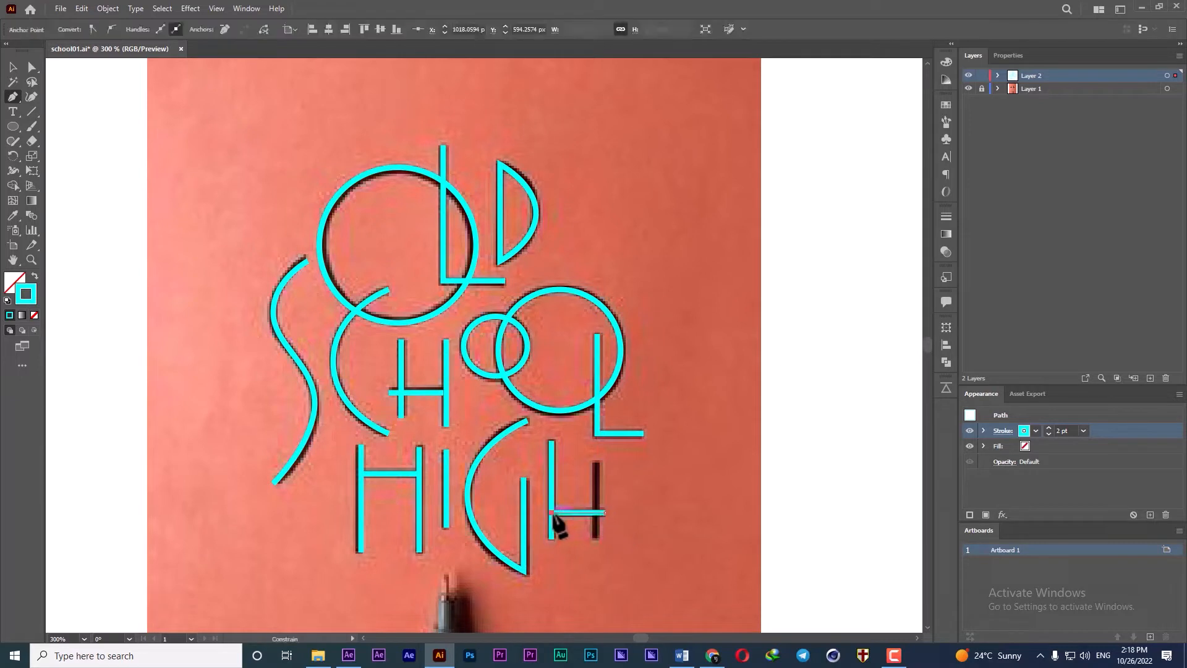
click(604, 512)
key(Escape)
click(596, 463)
click(596, 537)
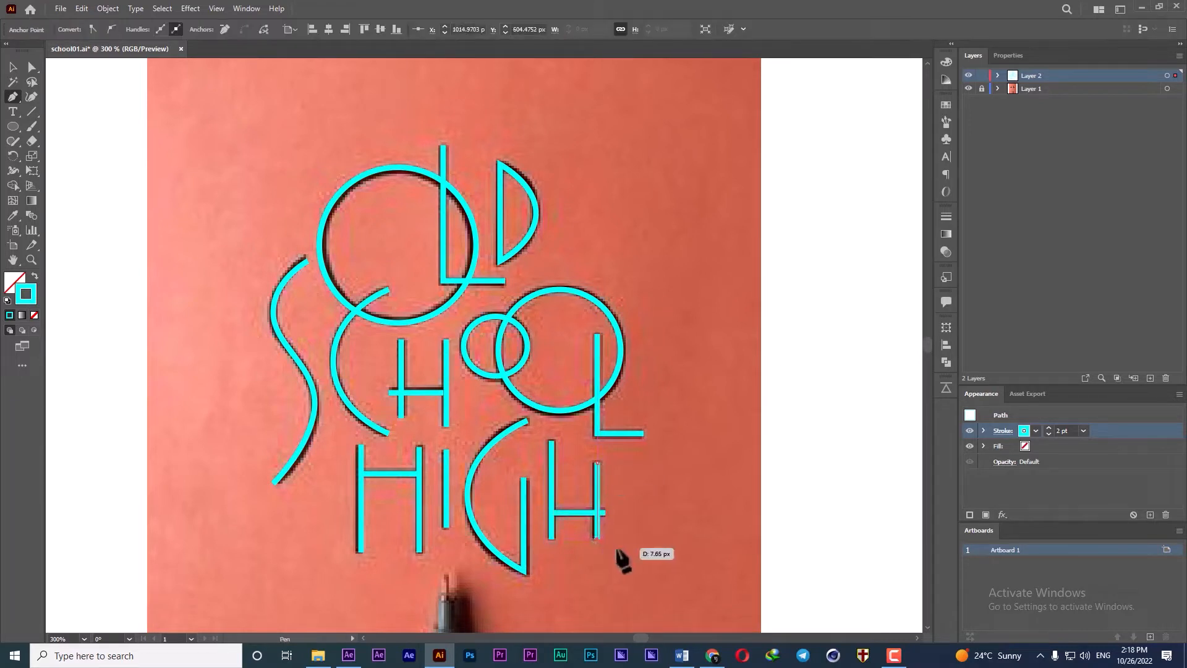
- Hide the reference photo on Layer 1 and expand Layer 2 to list its paths
click(15, 67)
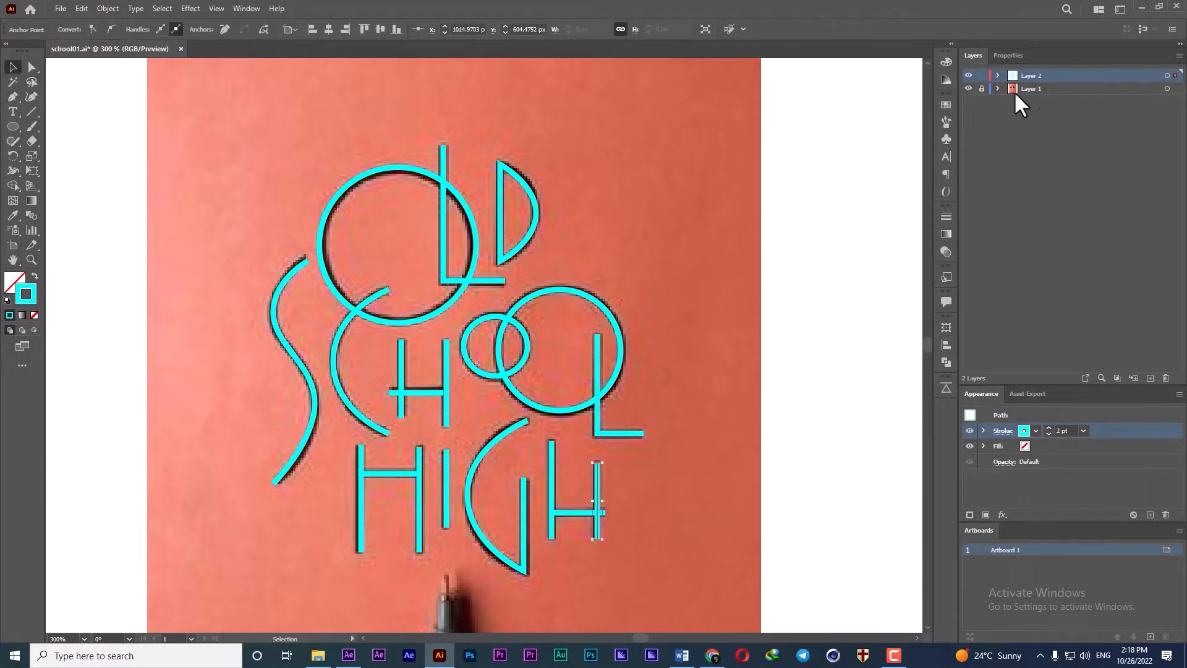
click(968, 88)
click(998, 76)
- Select all traced lettering paths and check their stroke weight, cap and corner options
drag(667, 151, 243, 579)
click(1003, 430)
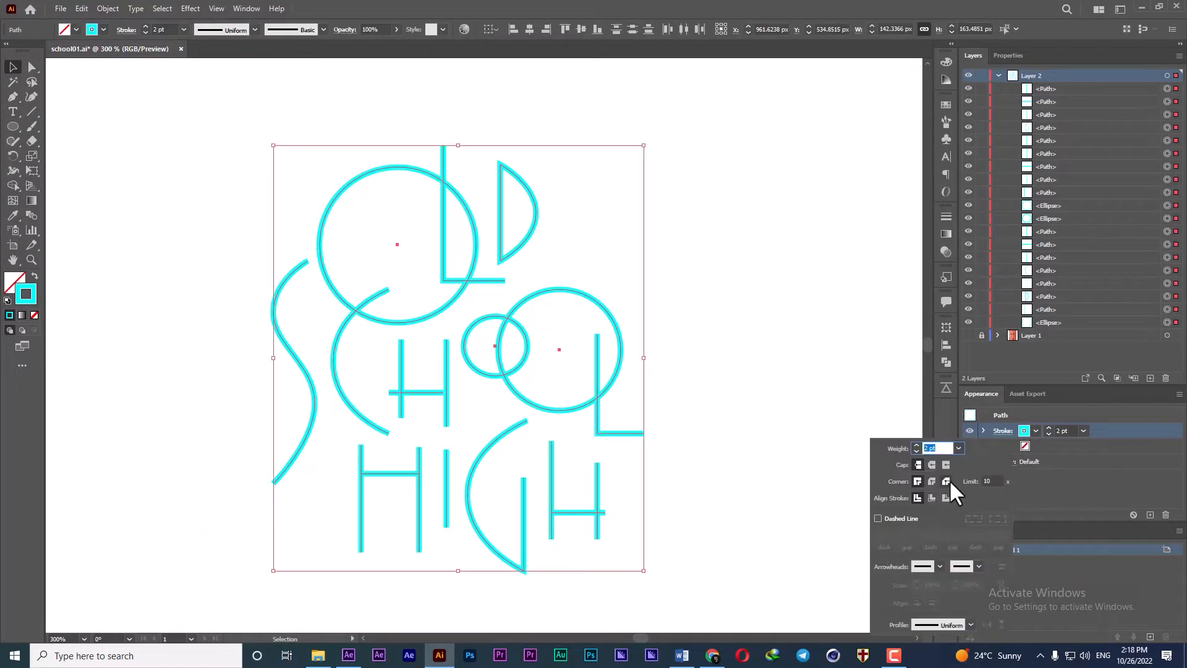
click(758, 336)
scroll(386, 288, down, 2)
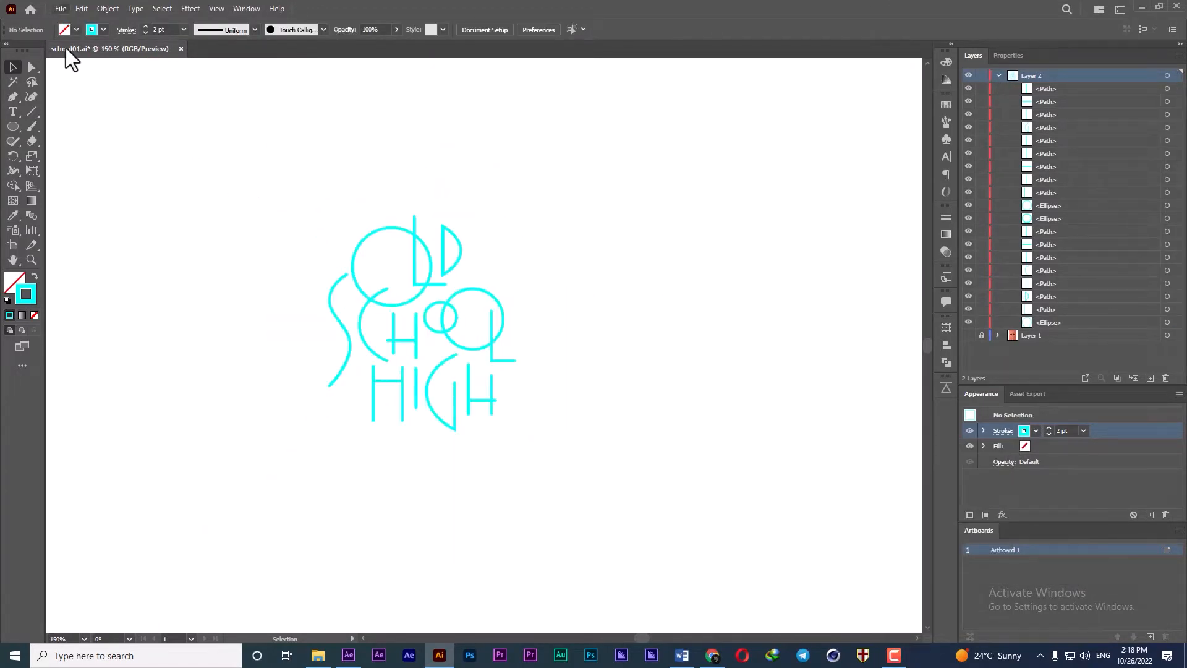
- Save the lettering as a new Adobe Illustrator file named school02 in the School folder
click(61, 9)
click(87, 131)
click(541, 473)
key(BackSpace)
text(02)
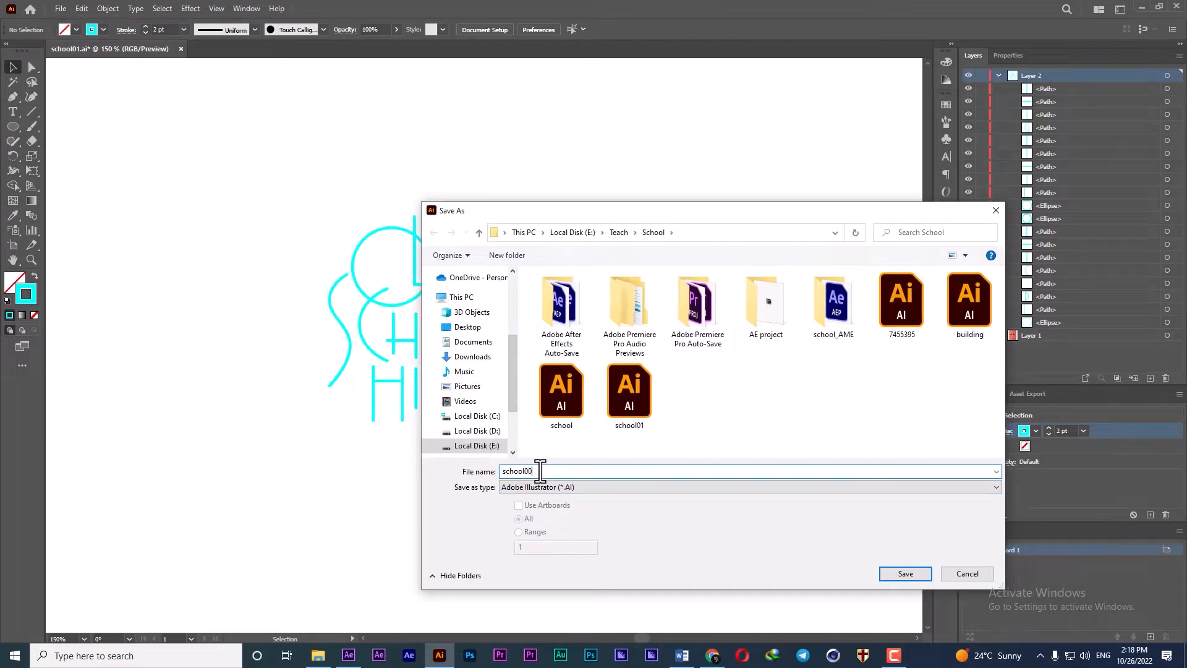
click(903, 573)
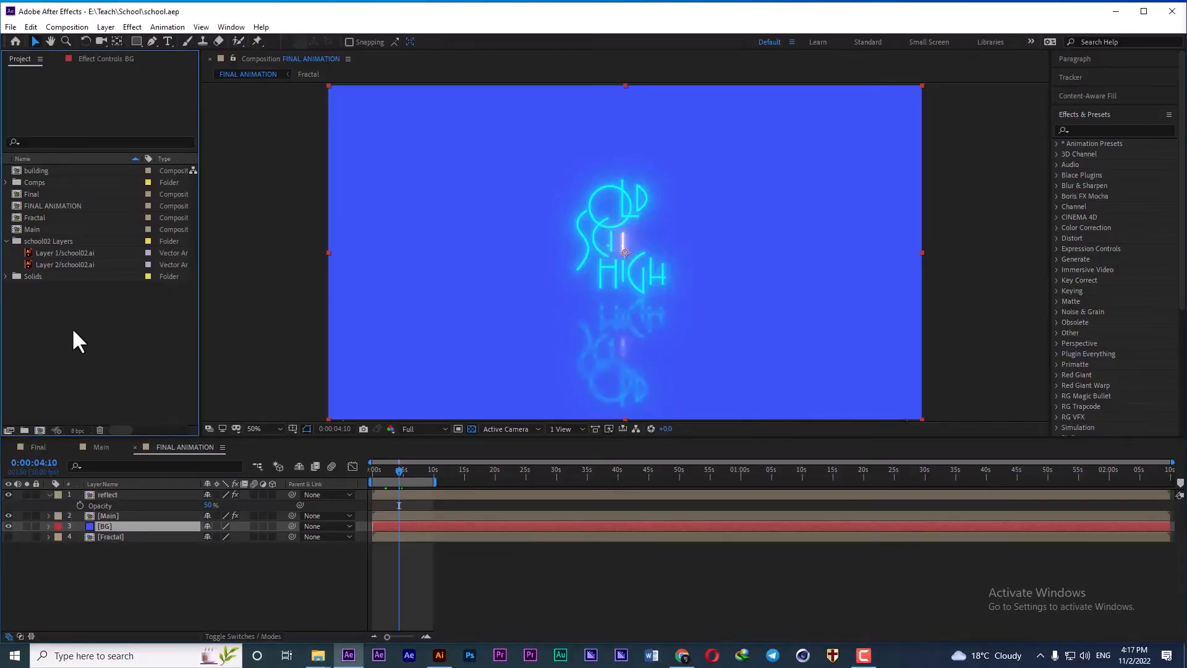
- In After Effects, create a new composition named Main Comp
click(41, 431)
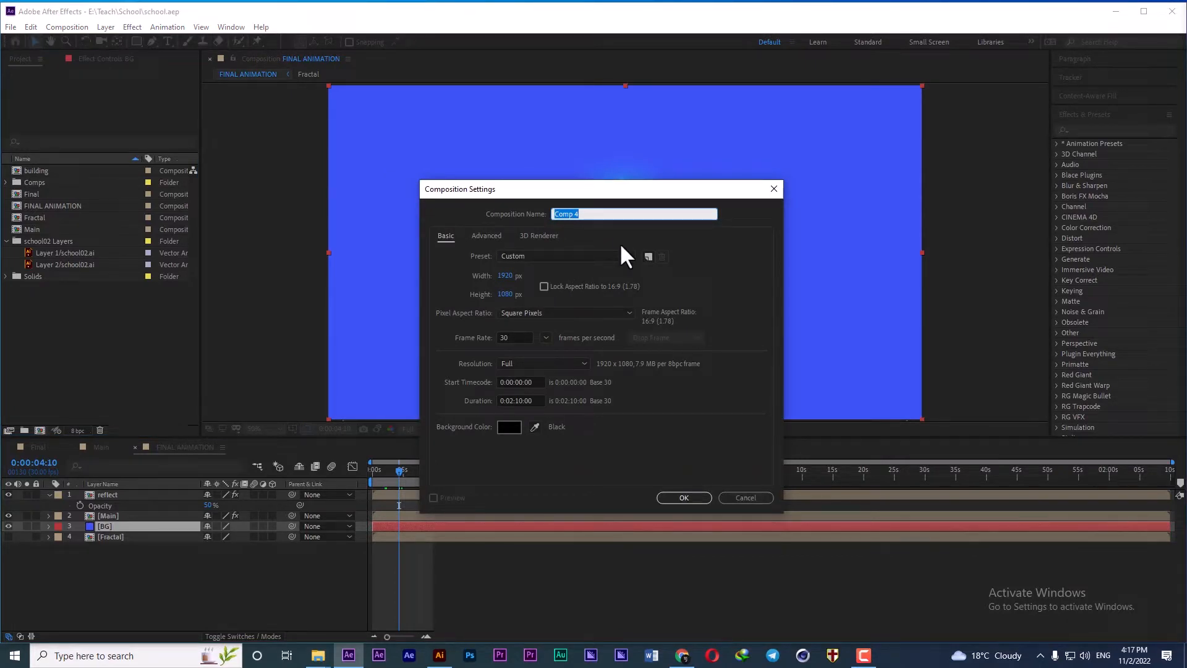
text(Main Comp)
click(684, 497)
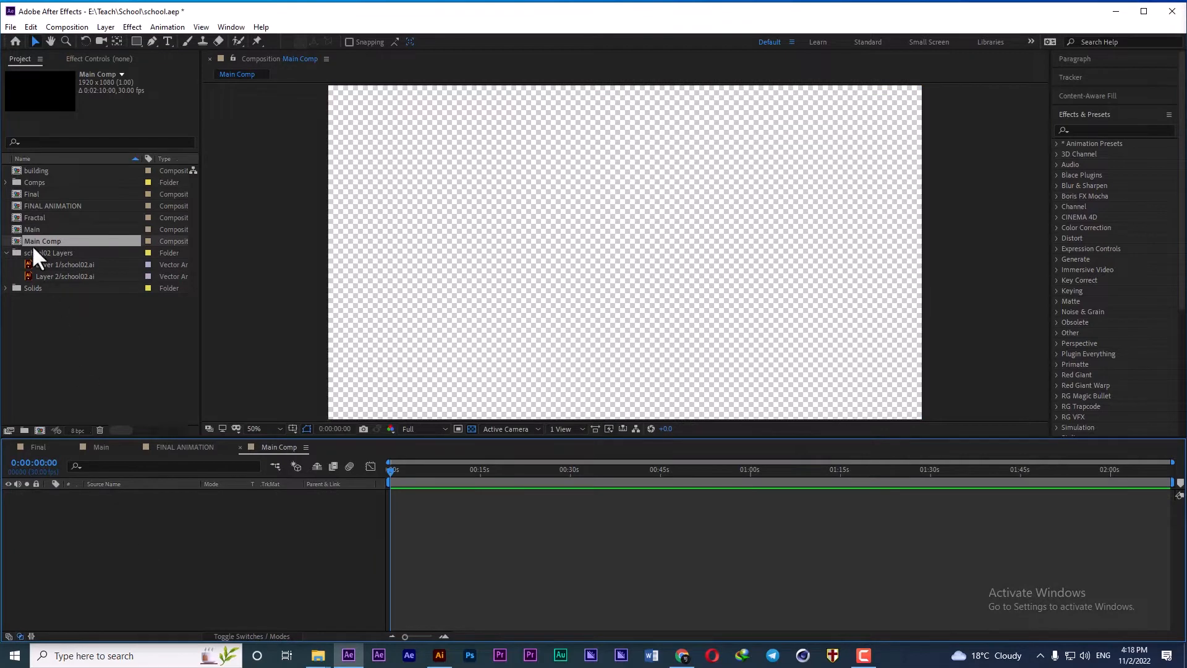
- Add Layer 2/school02.ai to Main Comp and set its scale to 270%
drag(59, 276, 346, 494)
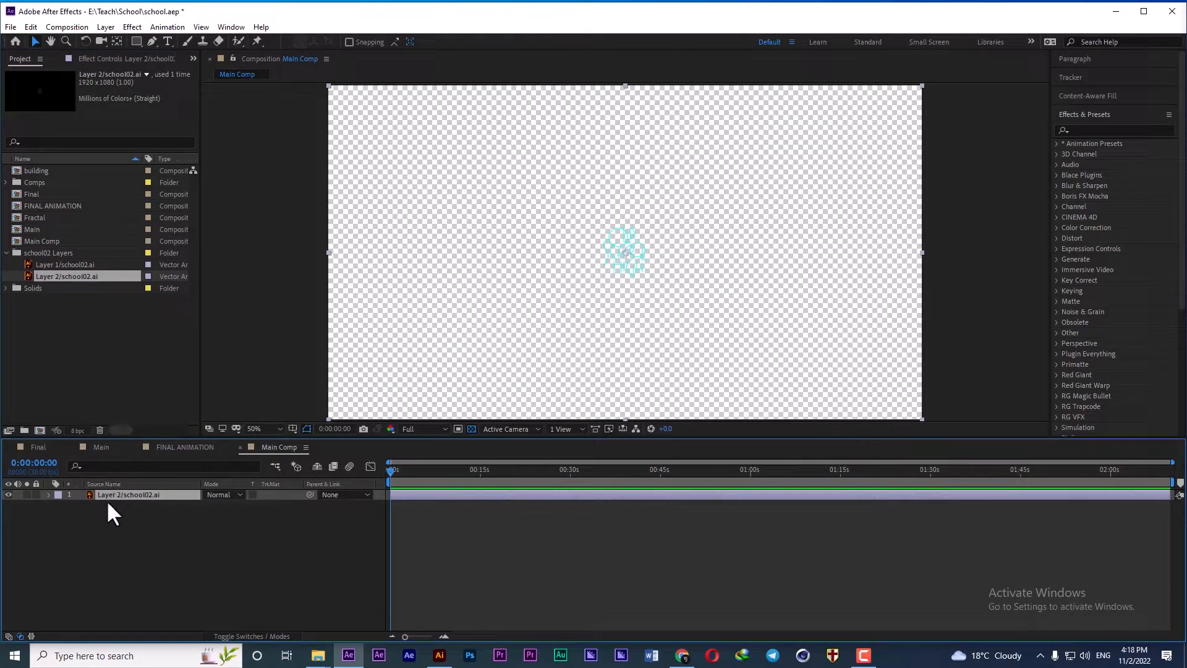
key(s)
drag(231, 505, 354, 508)
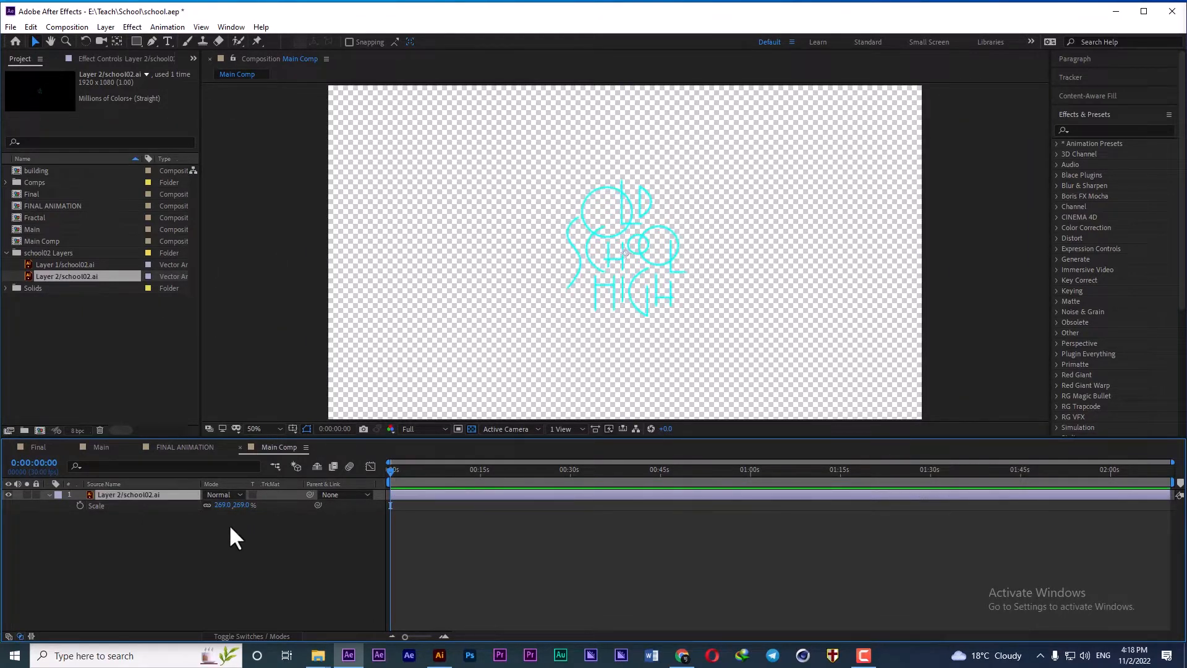
text(270)
key(Return)
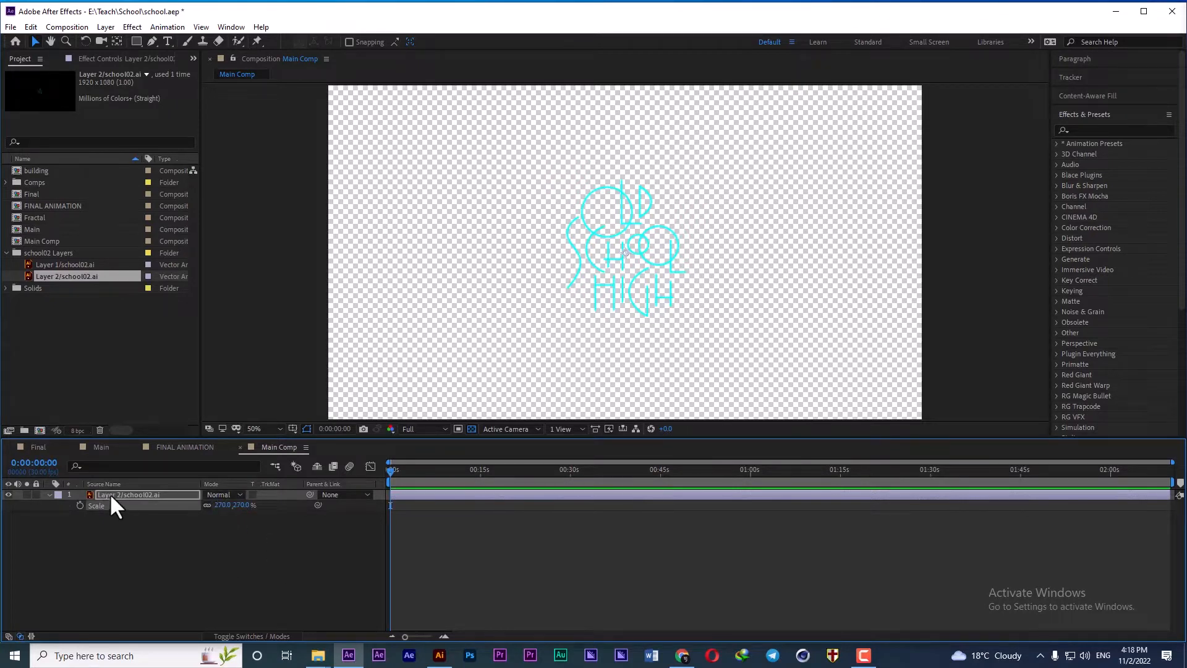
- Create shapes from the Layer 2/school02.ai vector layer and delete the original .ai layer from the composition
right_click(111, 495)
mouse_move(153, 408)
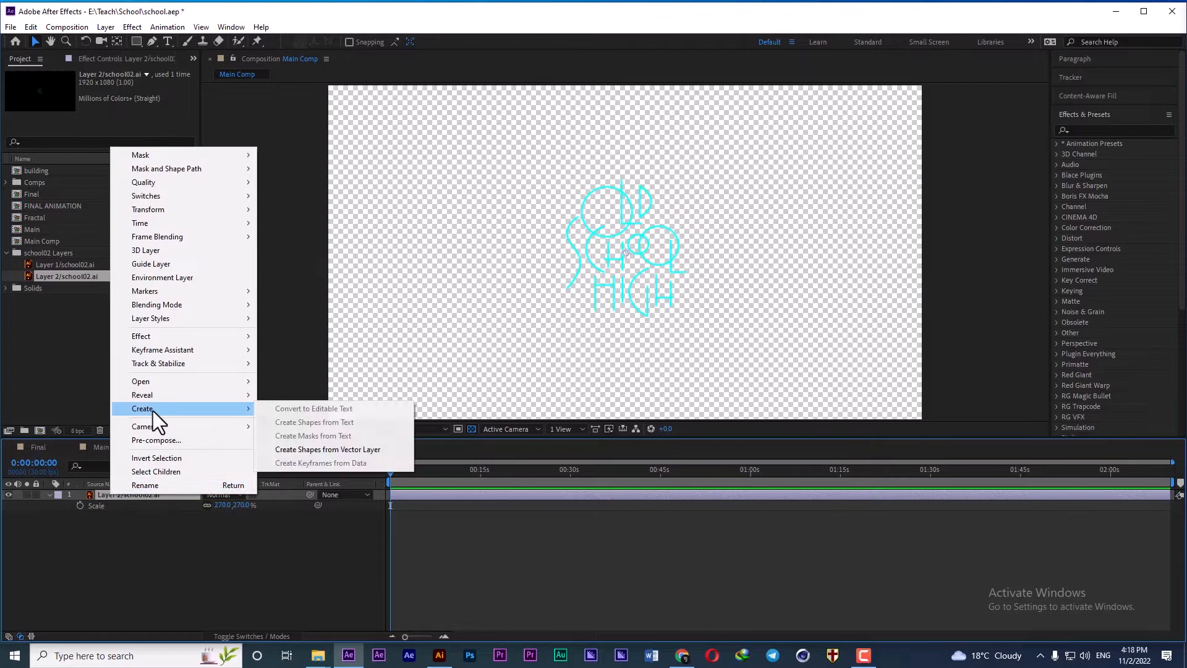
click(334, 449)
click(122, 504)
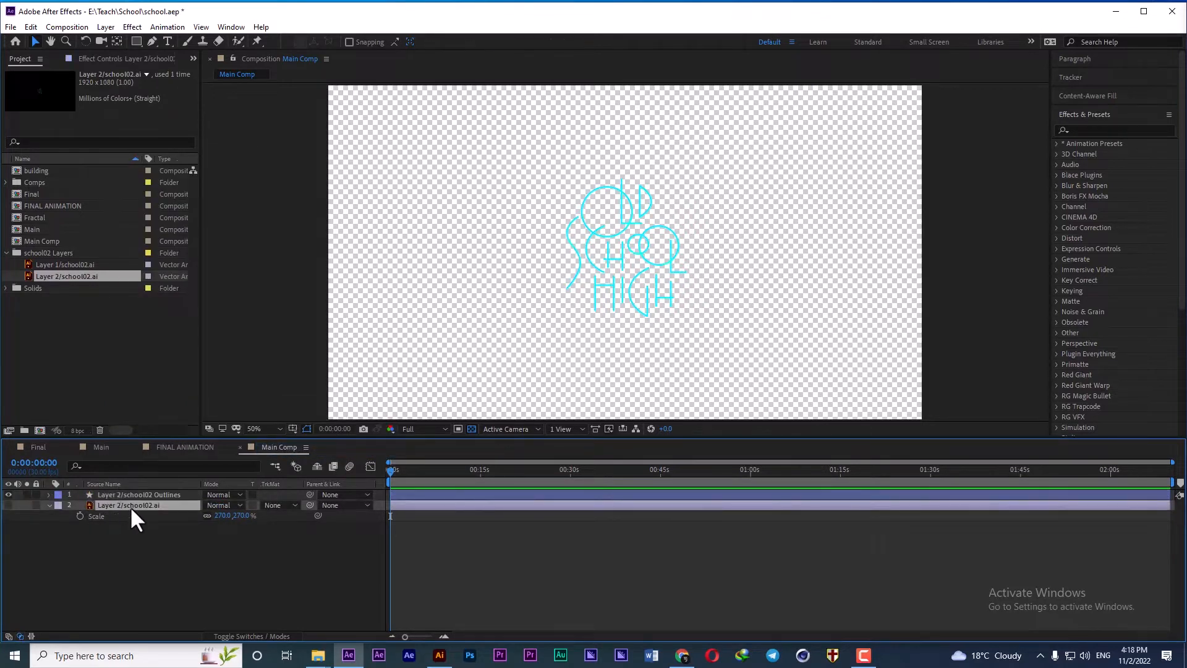
key(Delete)
- Check the shape groups in the Layer 2/school02 Outlines layer and duplicate the layer twice
click(124, 496)
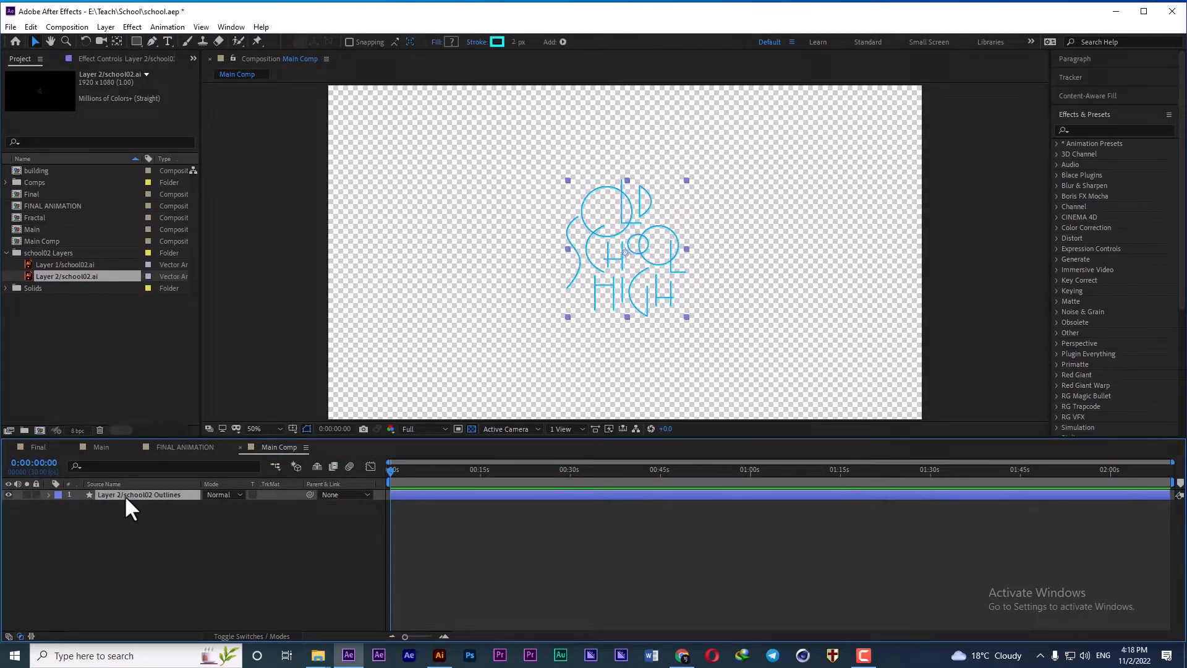
click(49, 494)
click(60, 505)
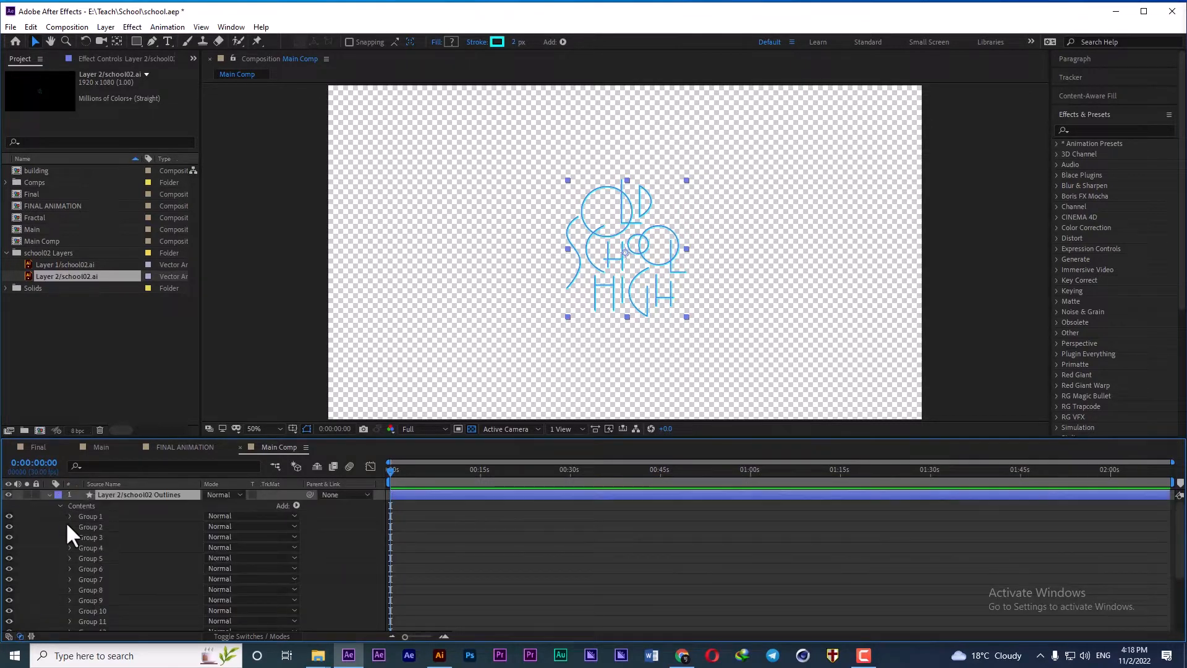
click(47, 493)
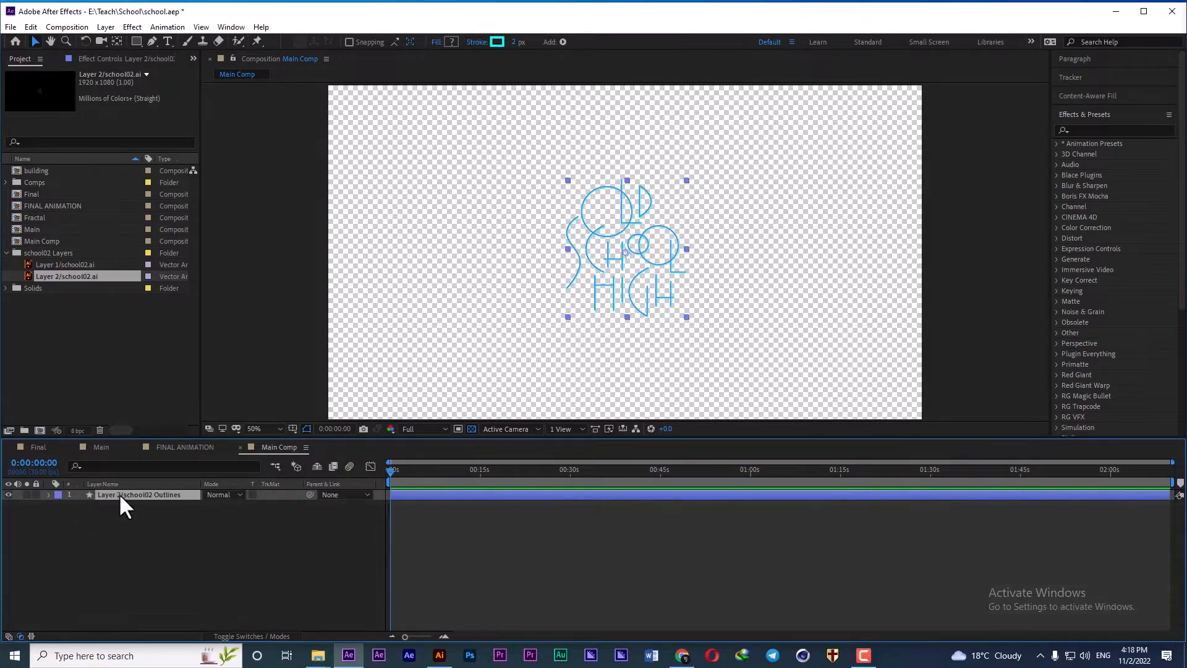
key(ctrl+d)
key(ctrl+d)
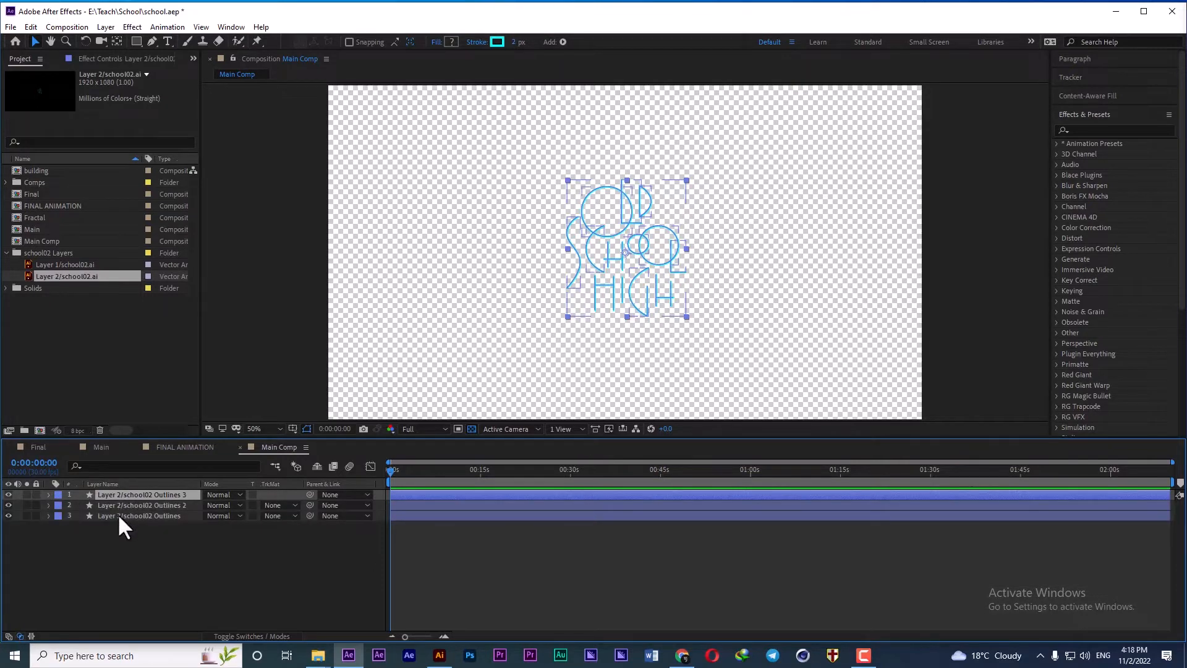
- Rename the lowest outlines layer as Old
key(Return)
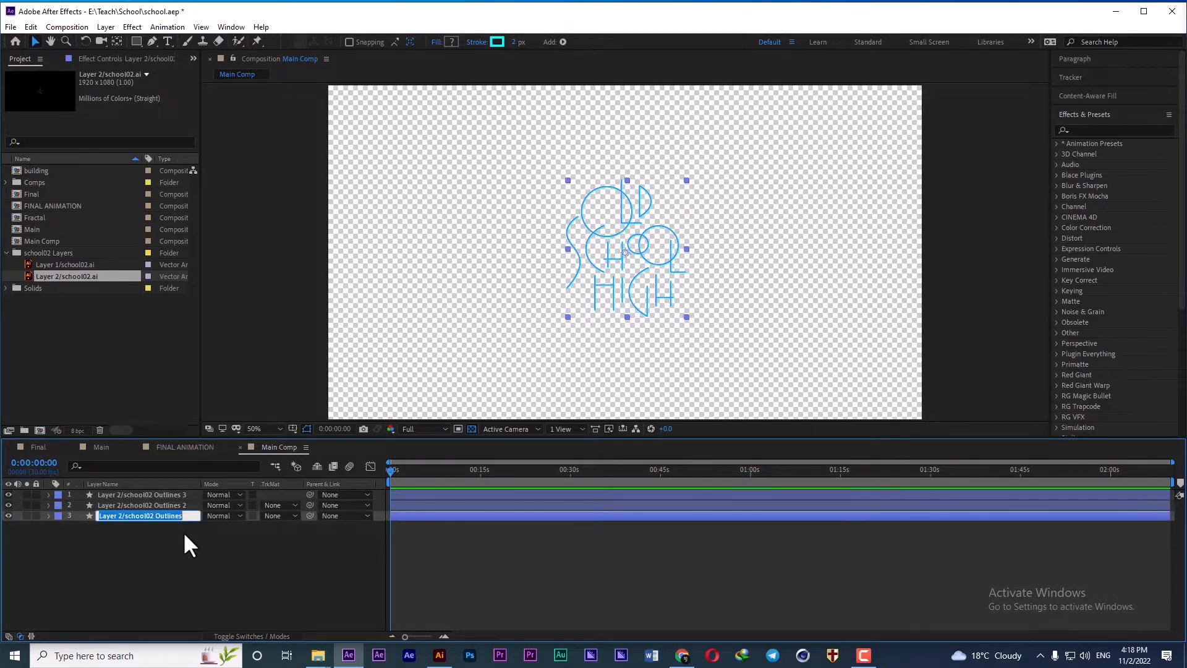
text(OL)
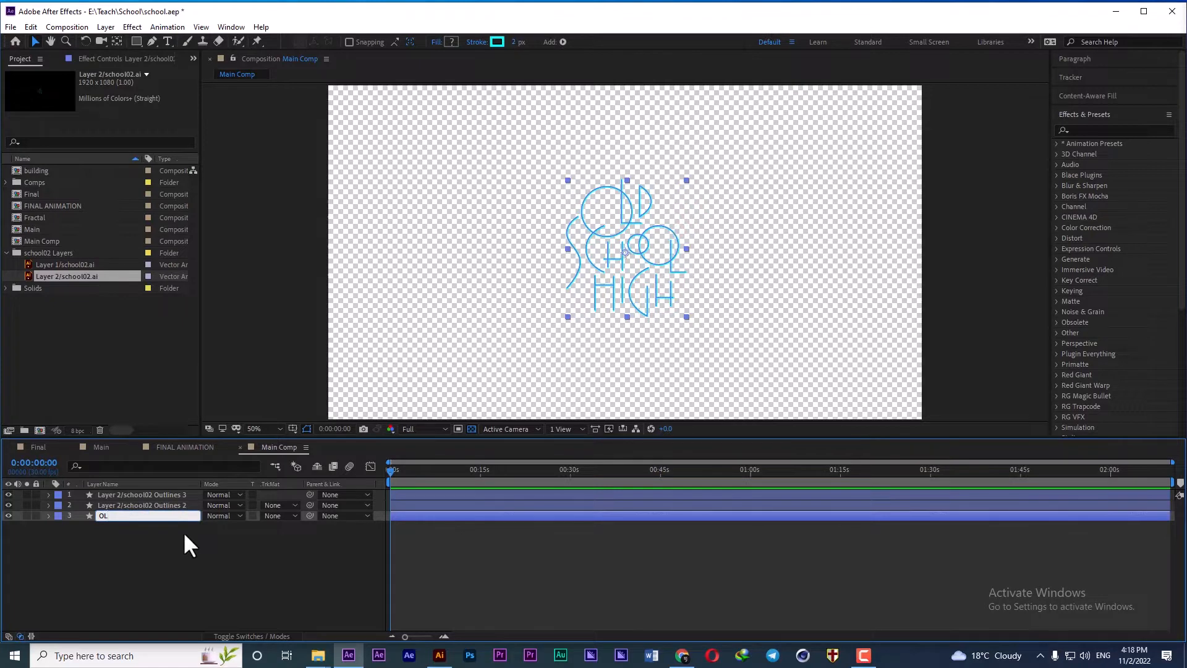
key(BackSpace)
text(ld)
key(Return)
- Rename the middle outlines layer as High and the uppermost outlines layer as School
click(154, 505)
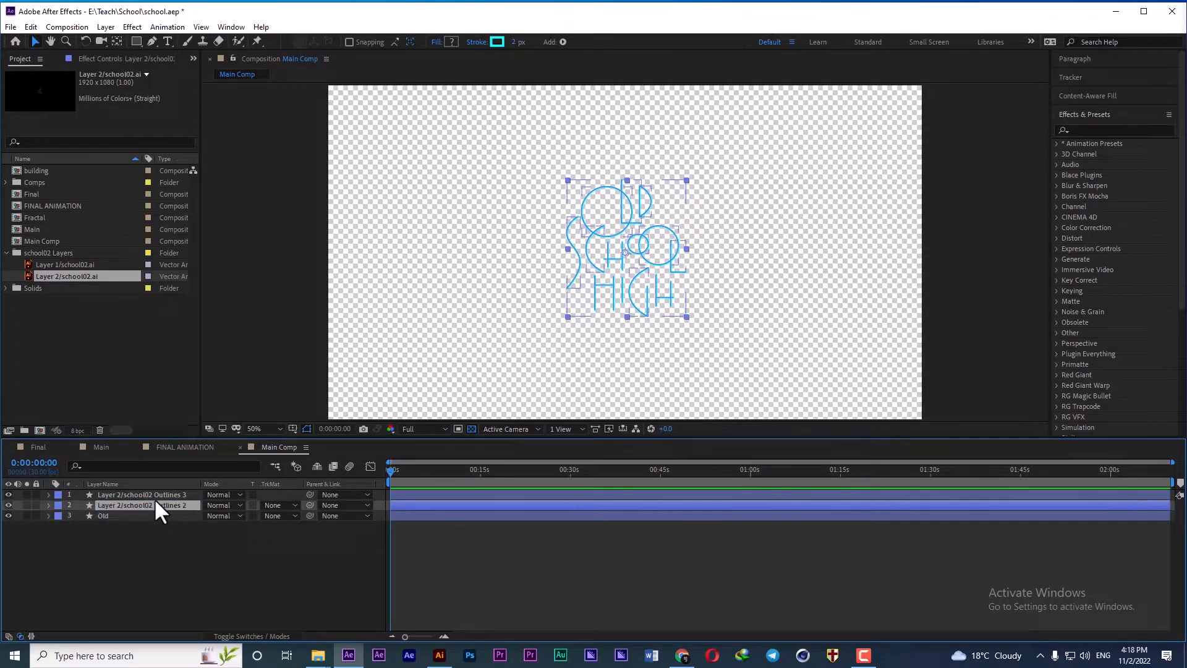
key(Return)
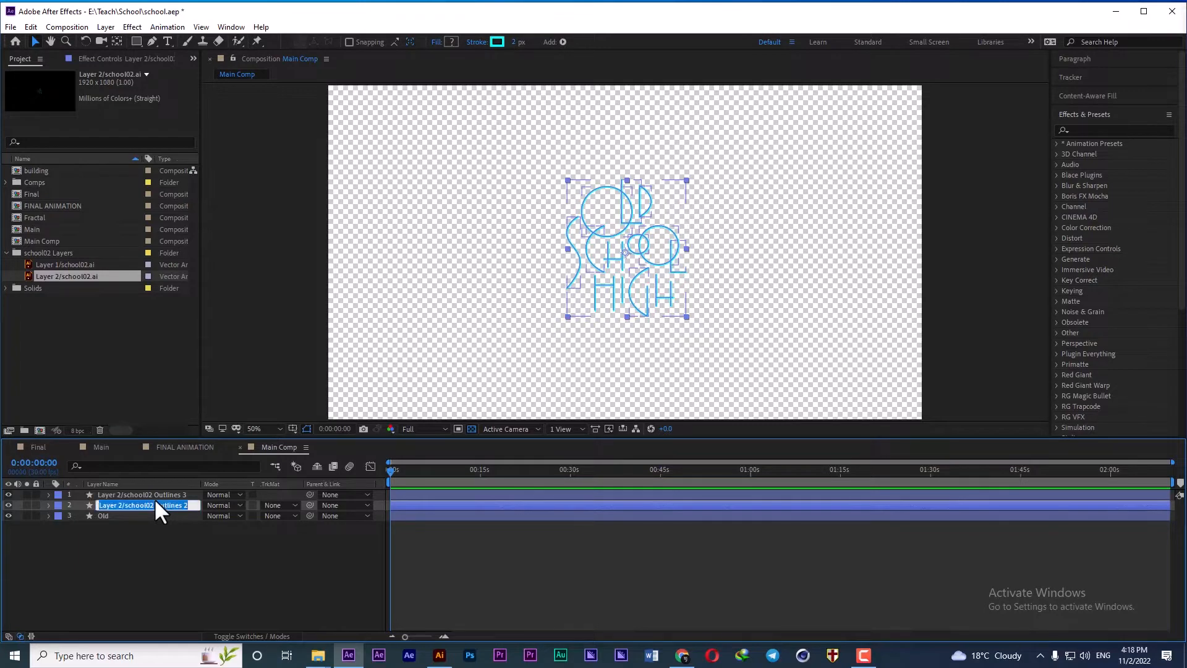
text(Hig)
text(g)
click(120, 496)
key(Return)
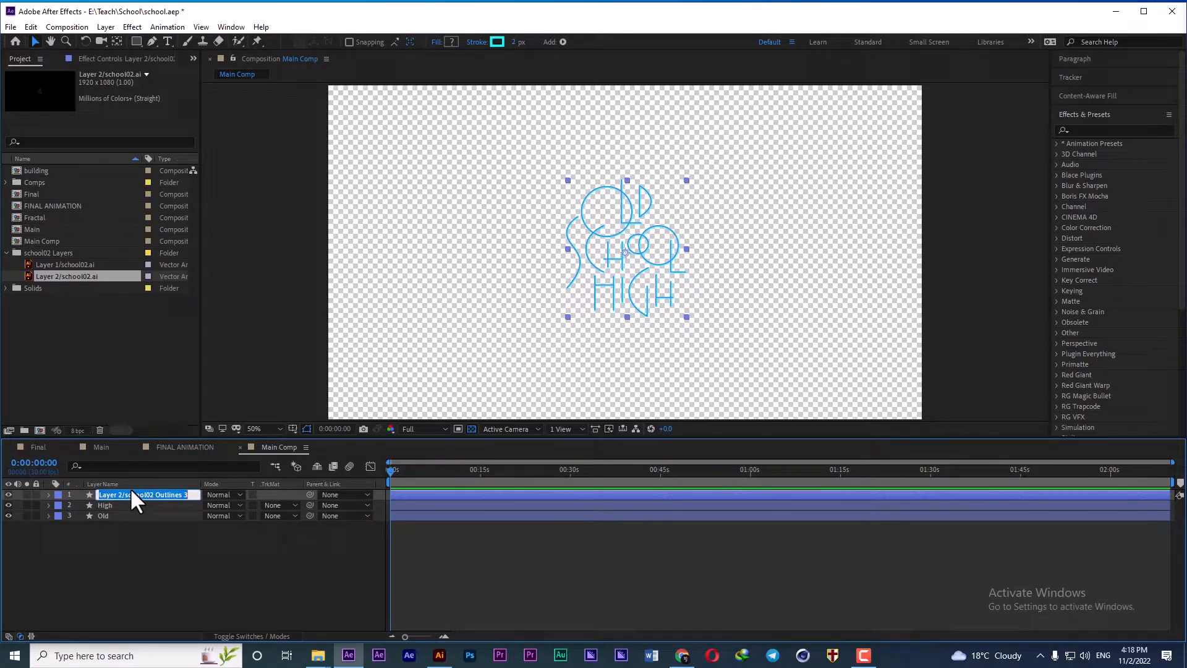
text(School)
- Show only the Old layer and delete Group 1 through Group 16 from its contents, keeping the OLD letters
click(96, 515)
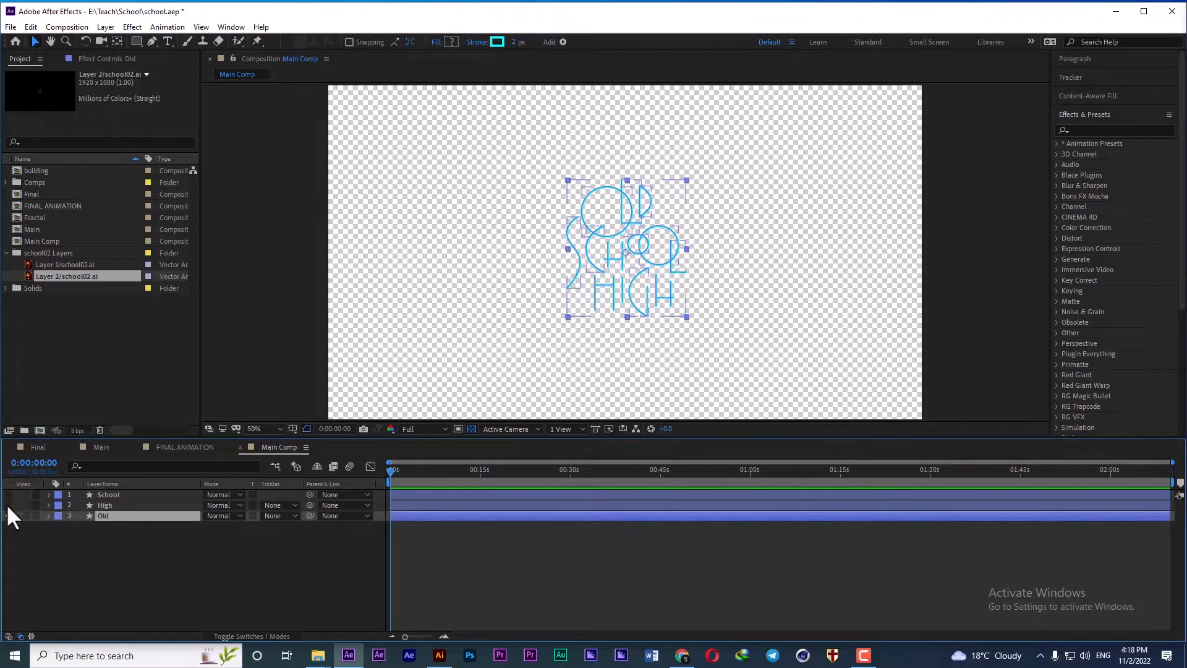
click(49, 516)
scroll(123, 539, down, 3)
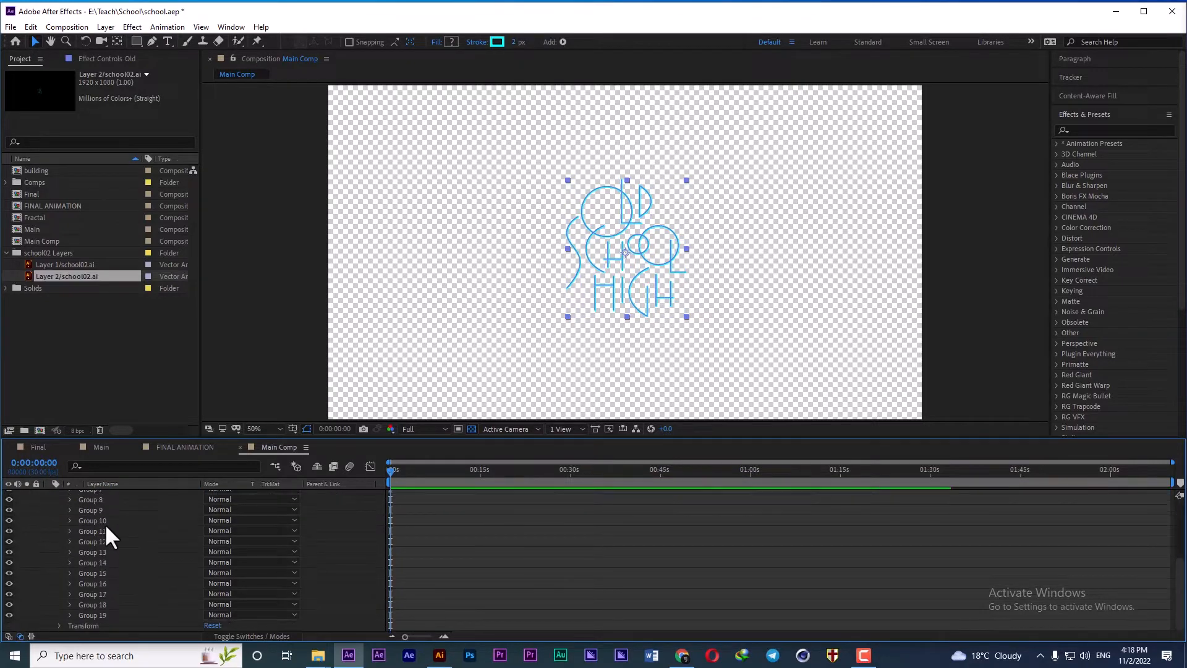
click(99, 523)
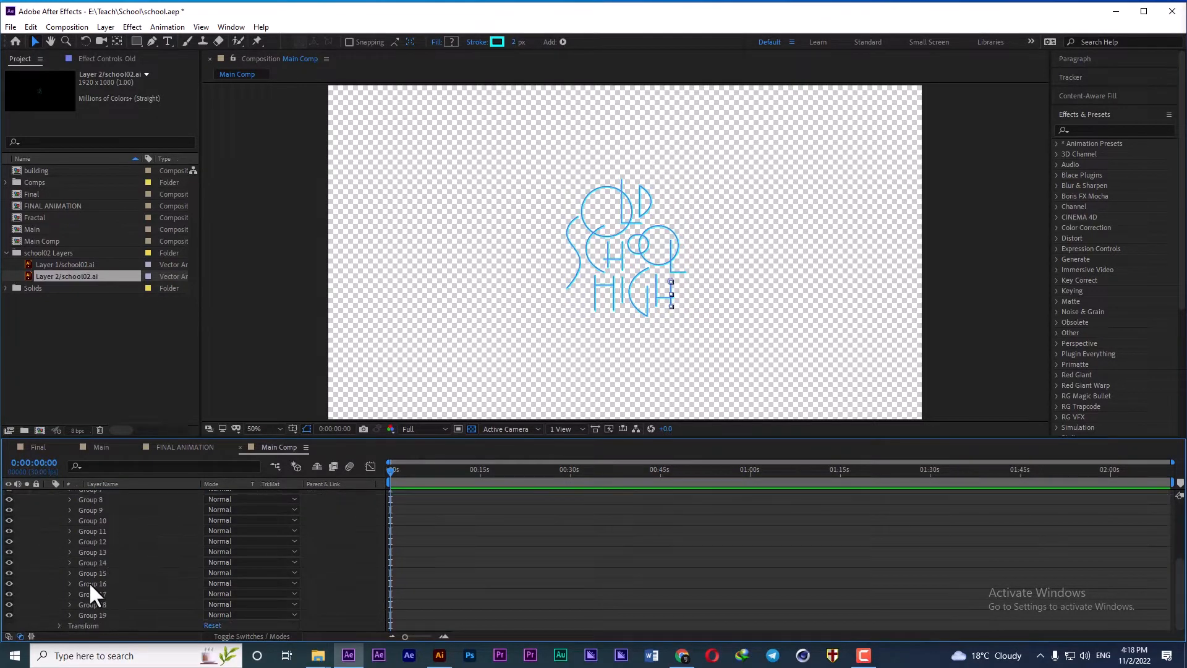
shift+click(90, 584)
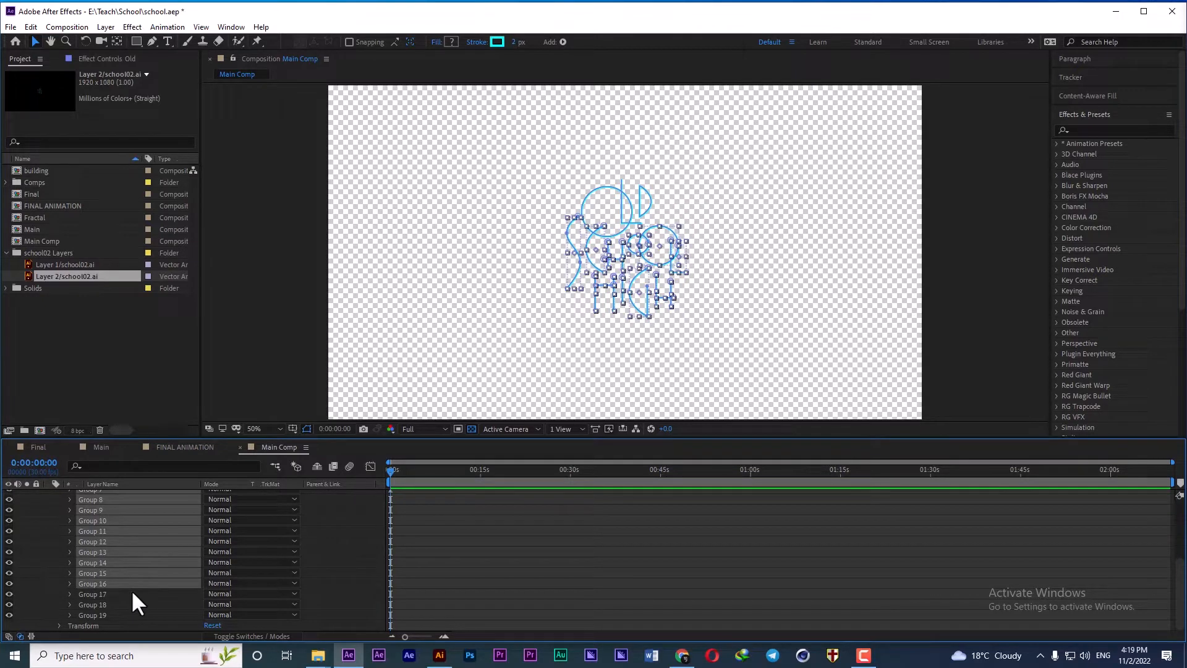
key(Delete)
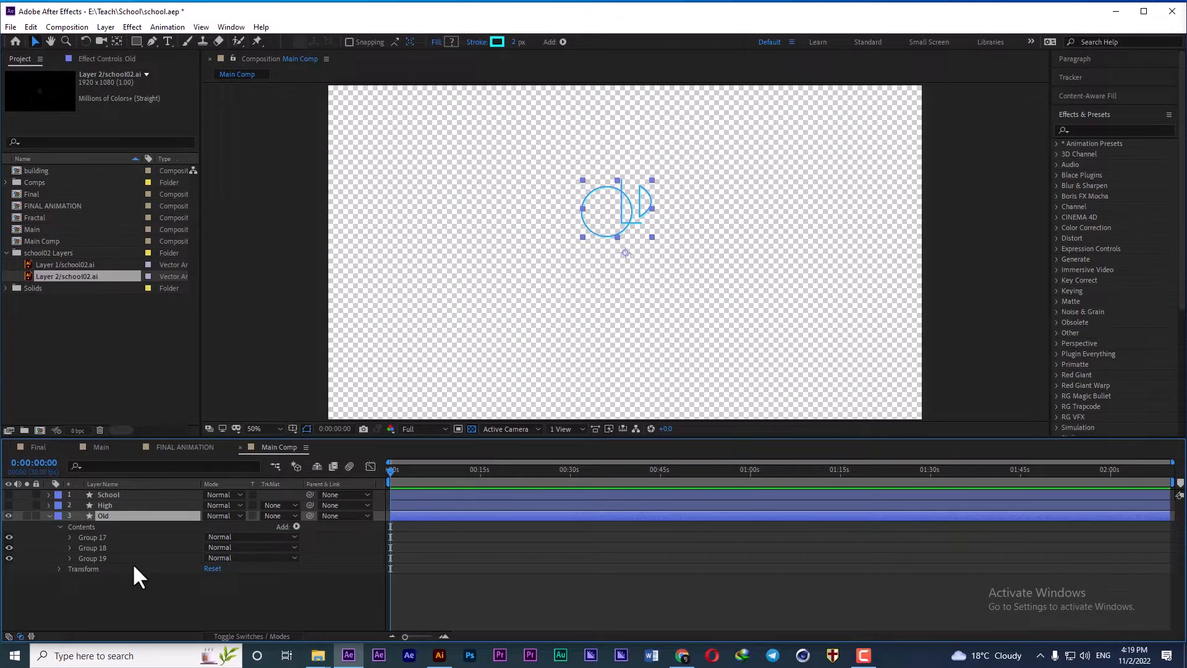
- Show the High layer instead of Old and delete Group 17 through Group 19 from the High layer's contents
click(9, 505)
click(49, 505)
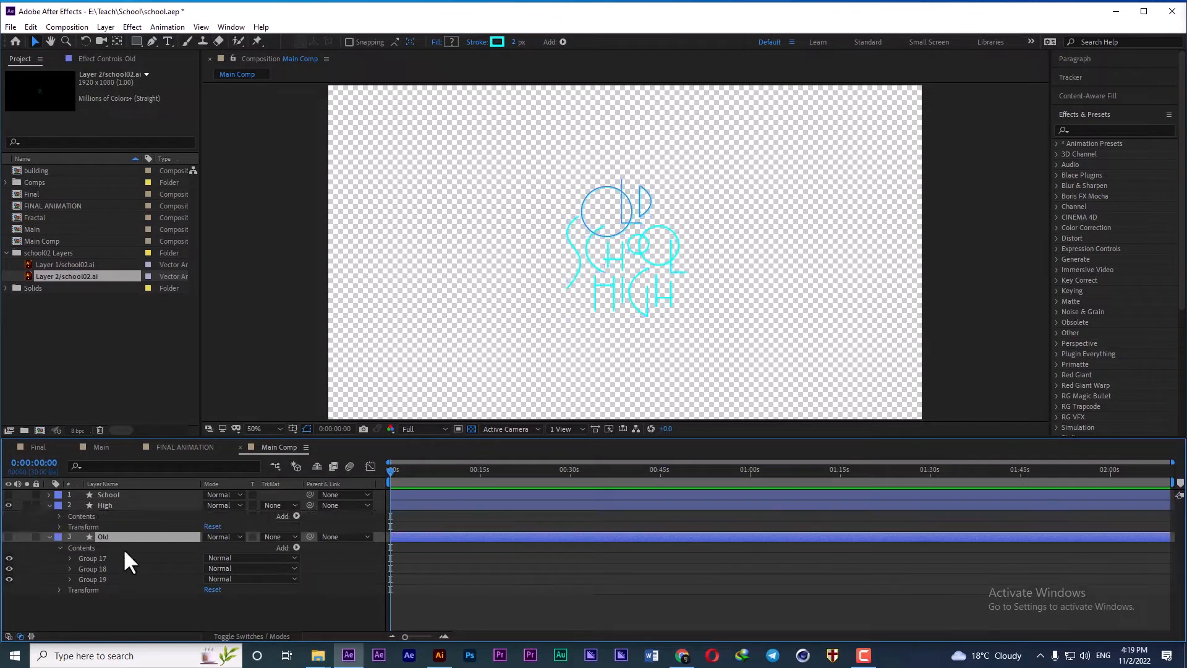
click(60, 517)
scroll(115, 539, down, 3)
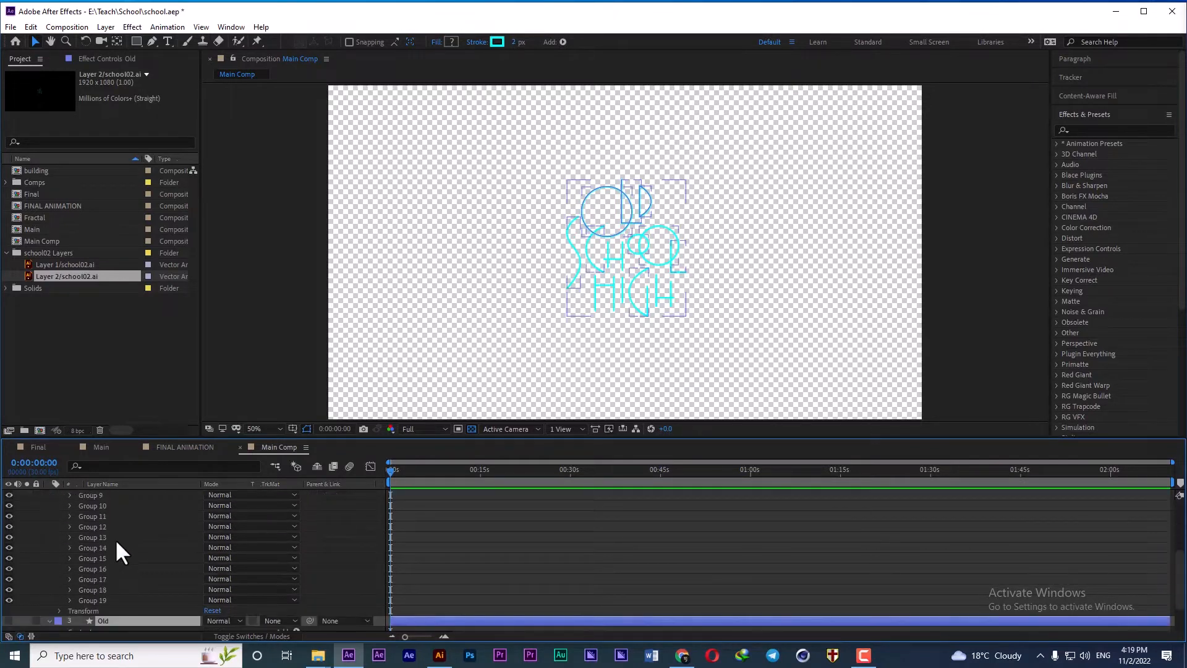
scroll(115, 539, up, 1)
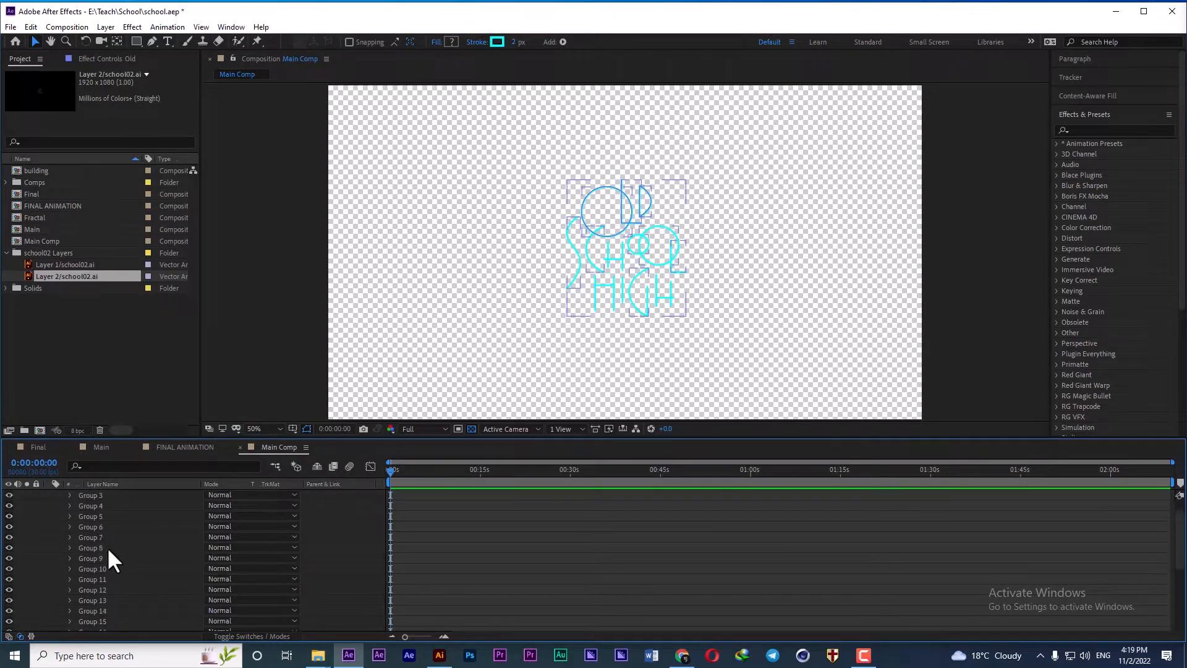
scroll(107, 547, down, 1)
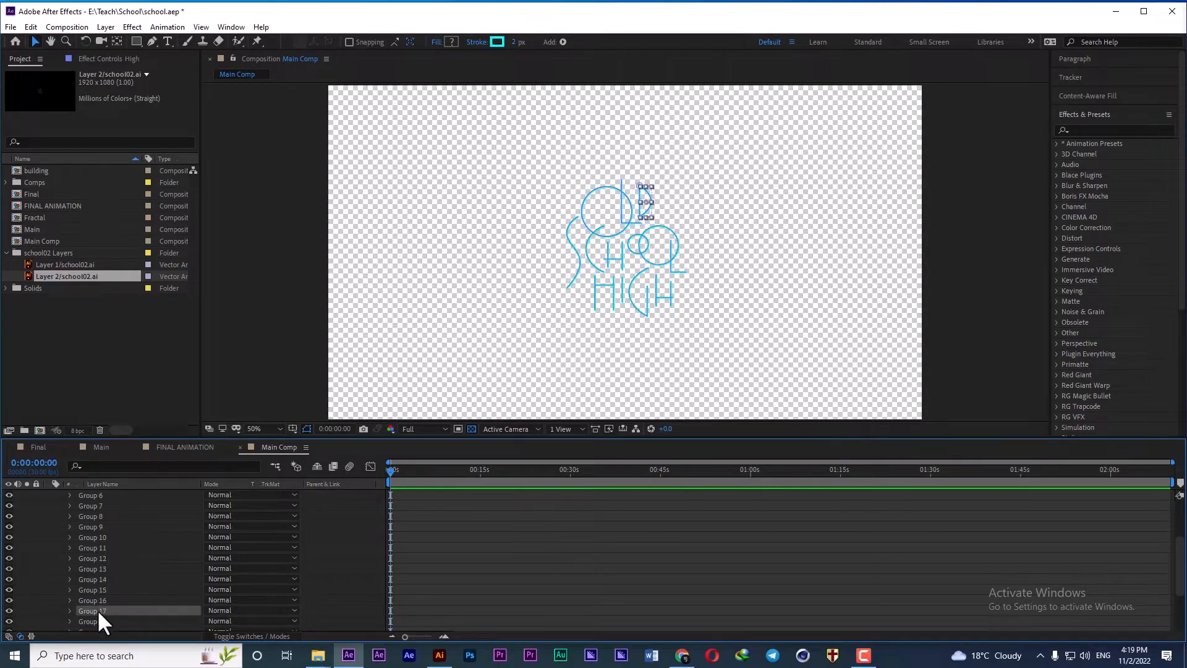
click(98, 610)
scroll(98, 593, down, 2)
shift+click(95, 567)
key(Delete)
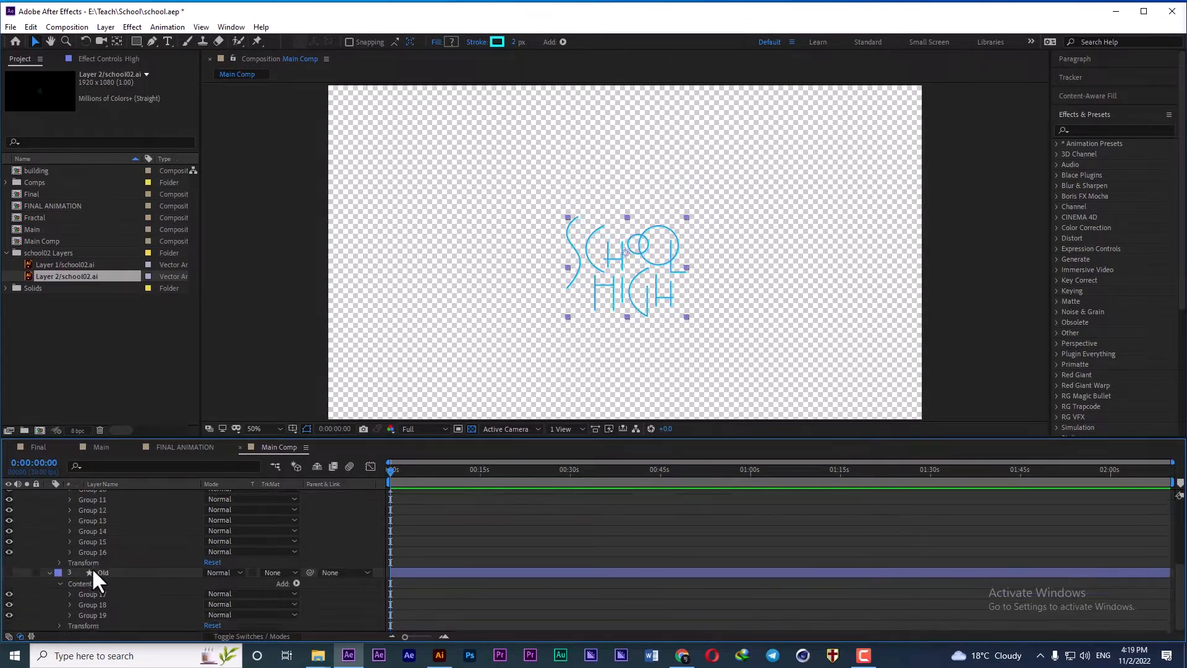
- Identify the SCHOOL letter groups in the High layer, delete Group 9 through Group 16, and collapse the layer
click(93, 541)
click(93, 532)
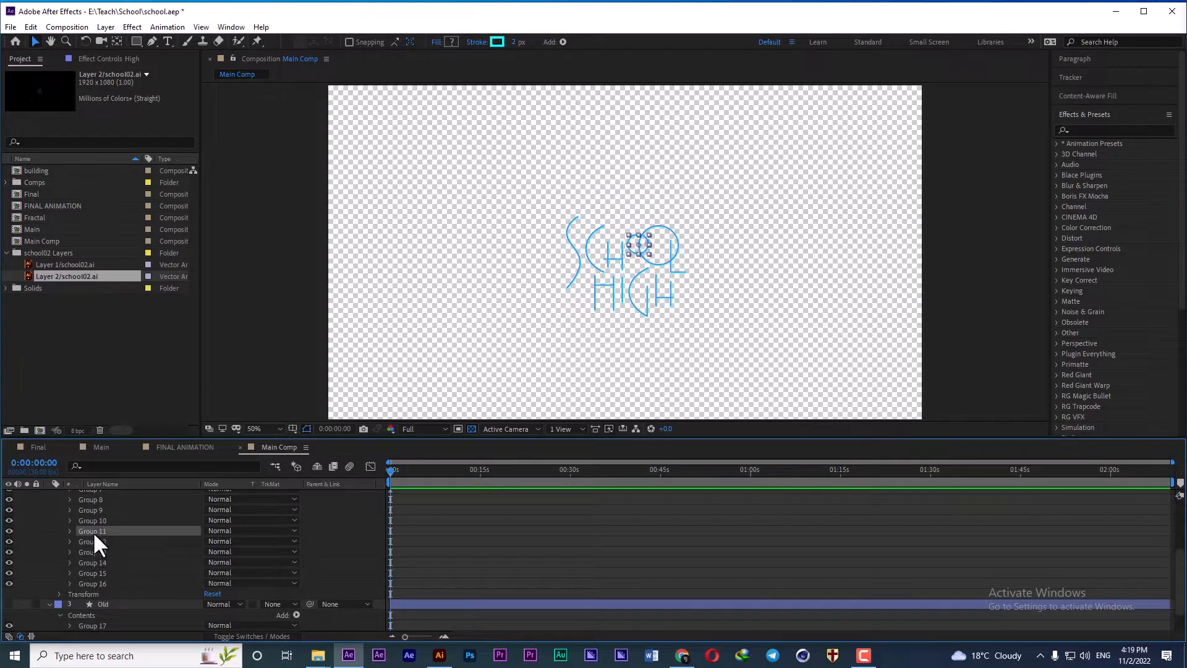
click(91, 519)
click(89, 508)
scroll(90, 544, up, 2)
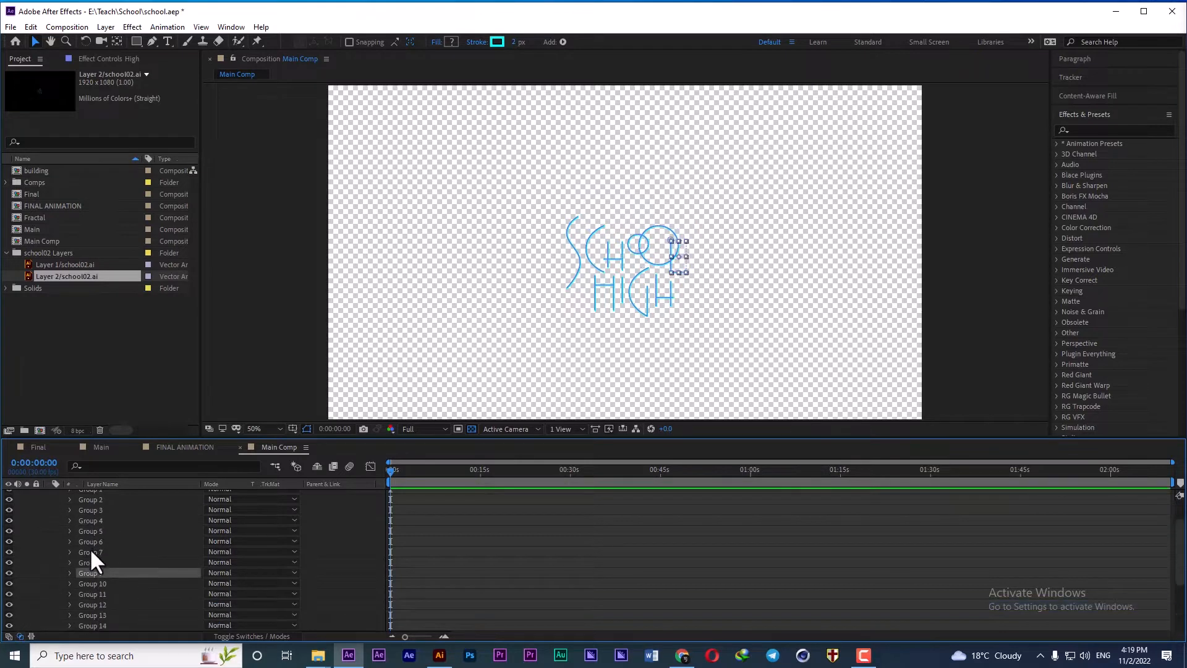
click(90, 561)
scroll(92, 564, down, 1)
click(92, 542)
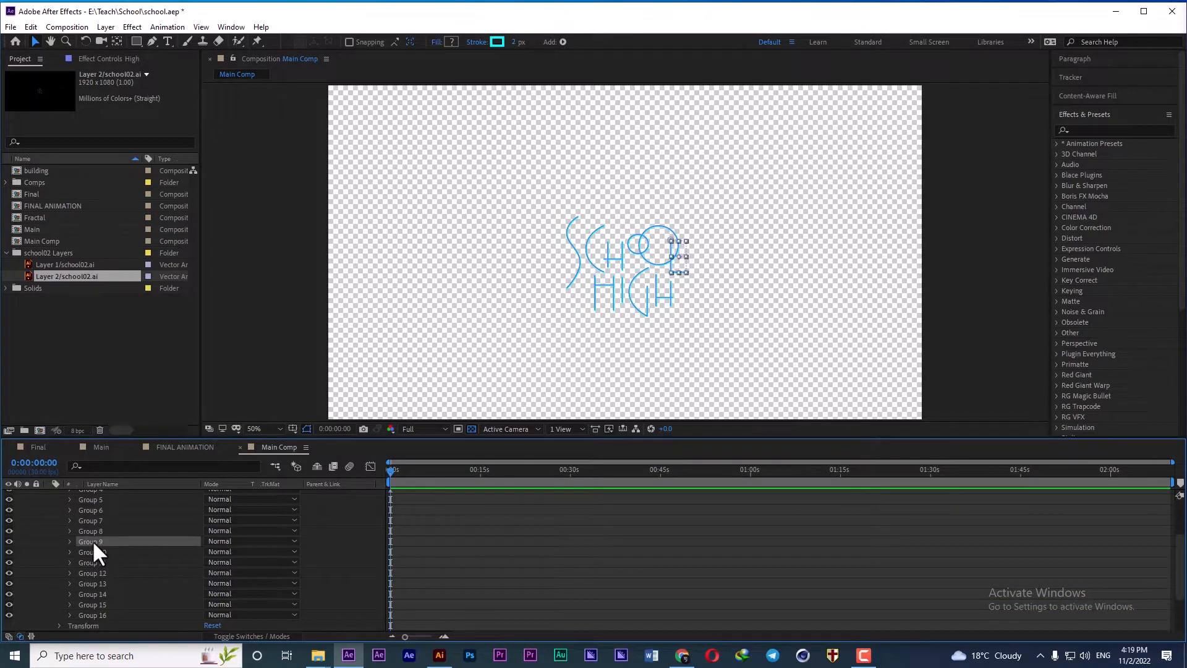
shift+click(93, 612)
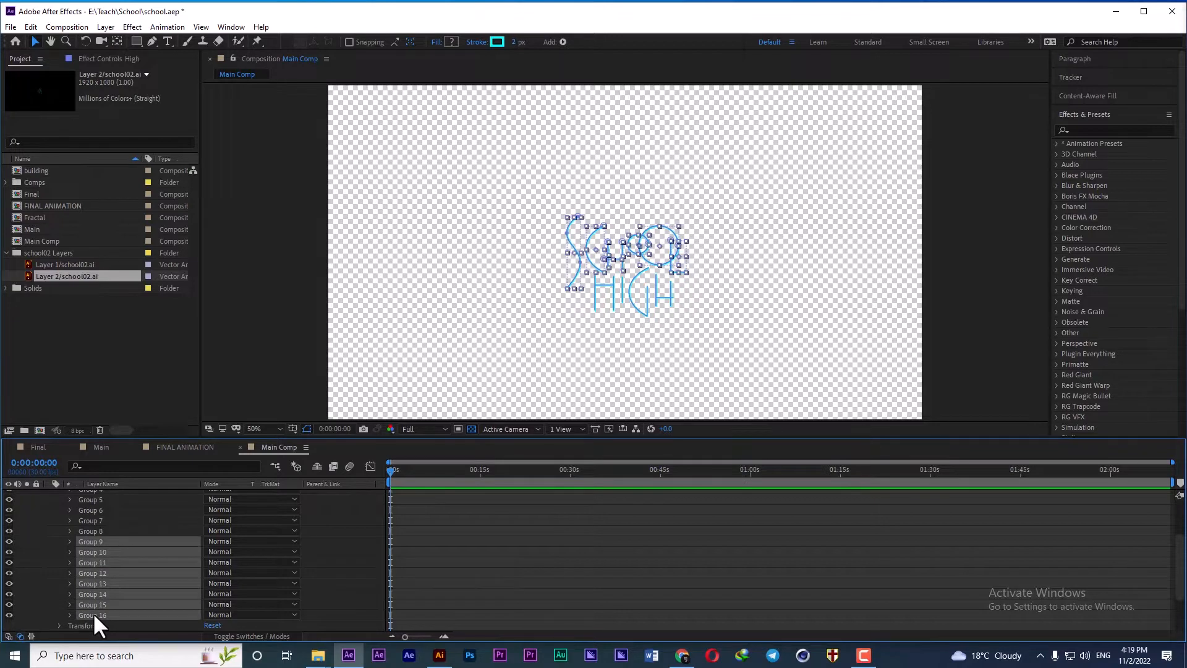
key(Delete)
scroll(120, 596, up, 3)
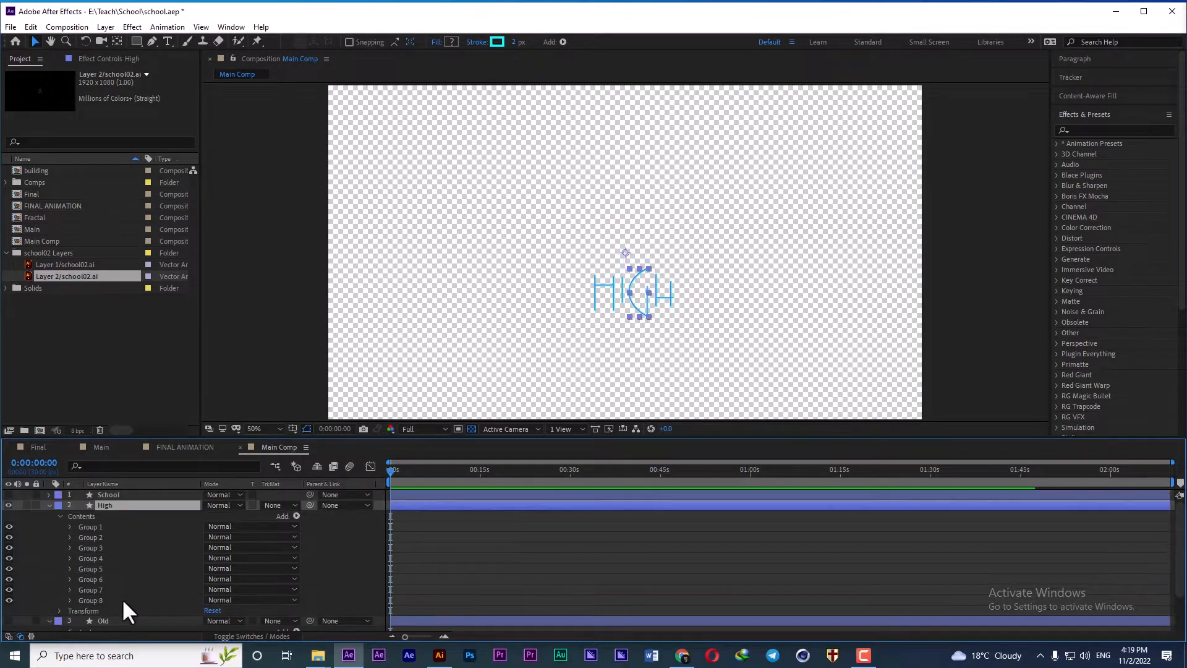
click(48, 505)
- Expand the School layer's contents and delete Group 1 through Group 8, the HIGH letters
click(48, 494)
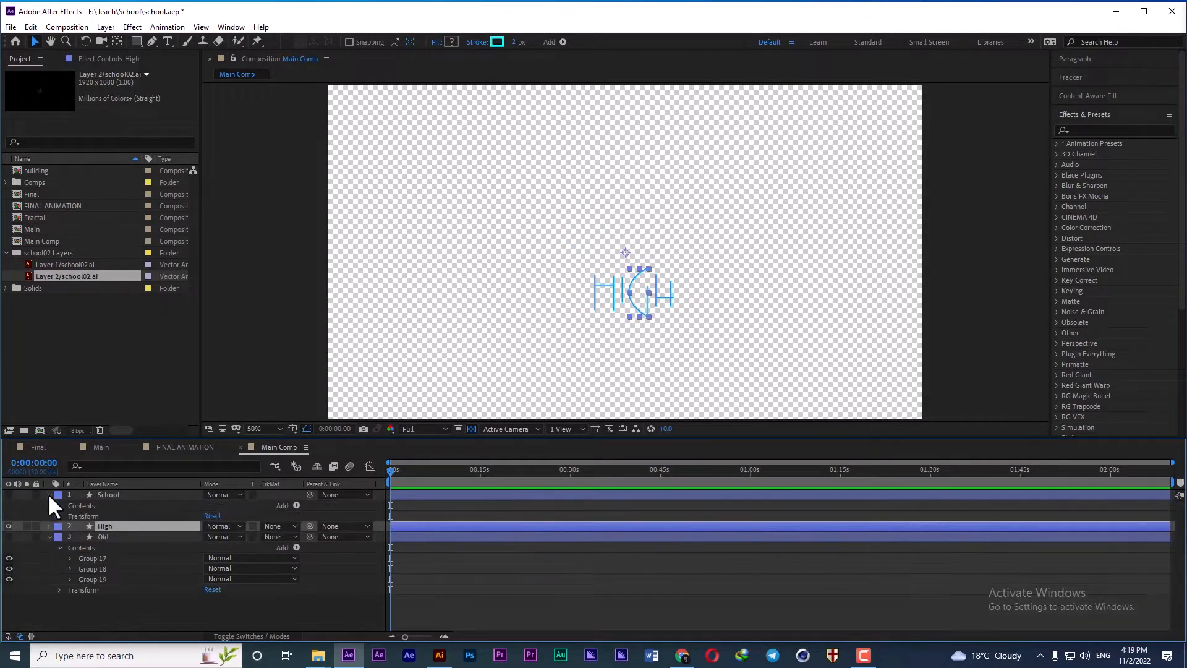
scroll(93, 517, down, 4)
scroll(102, 518, up, 3)
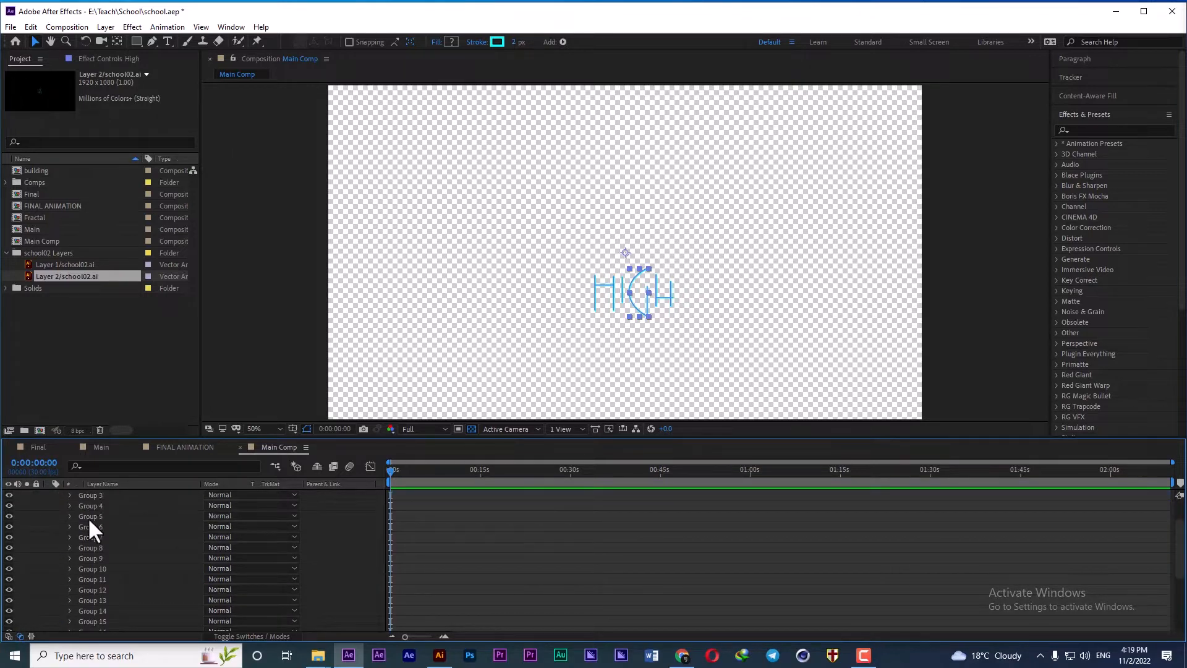
click(89, 507)
shift+click(102, 578)
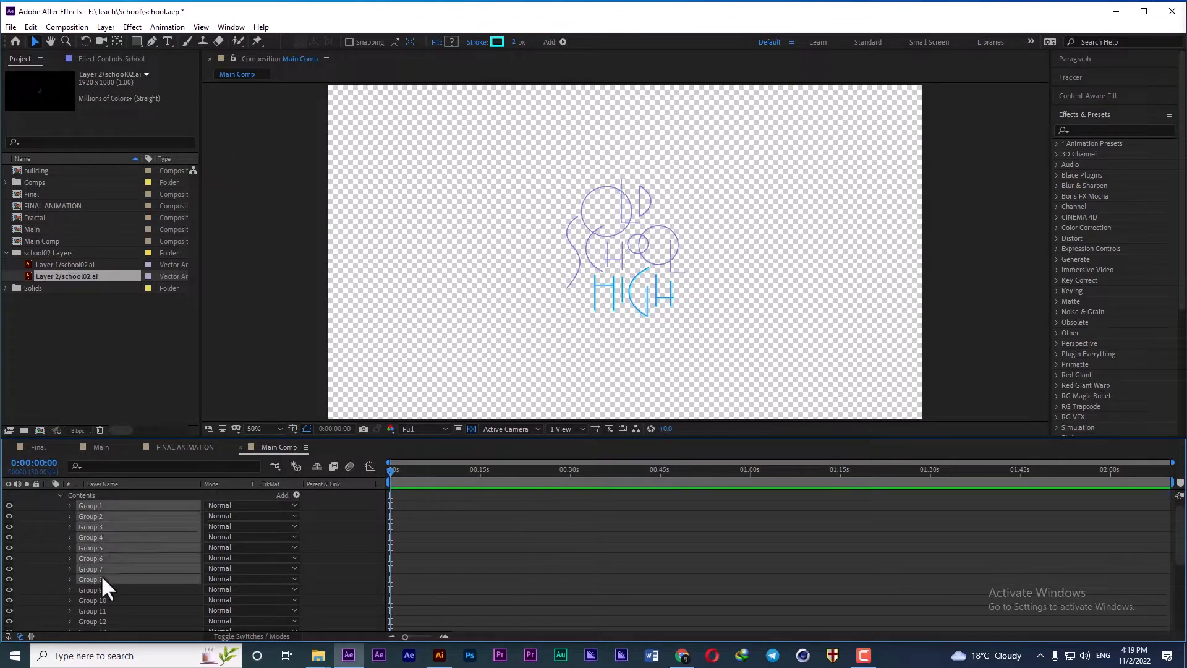
key(Delete)
- Delete Group 17 through Group 19, the OLD letters, from the School layer and collapse it
scroll(101, 555, down, 2)
scroll(100, 554, up, 2)
click(104, 582)
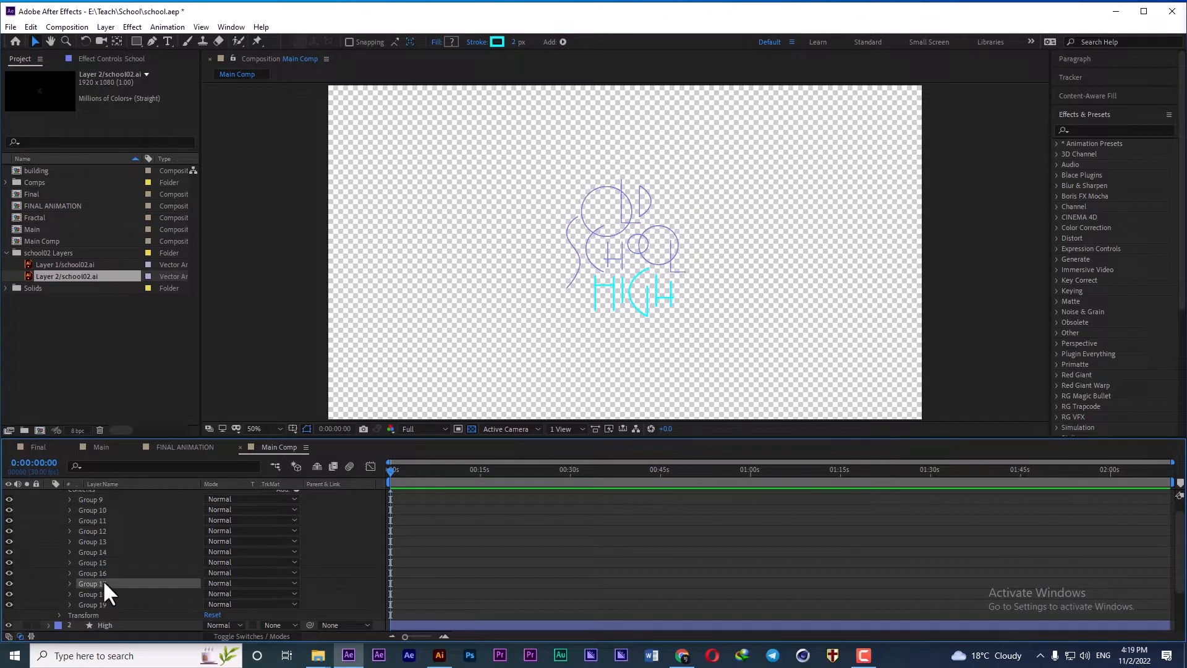
shift+click(95, 603)
key(Delete)
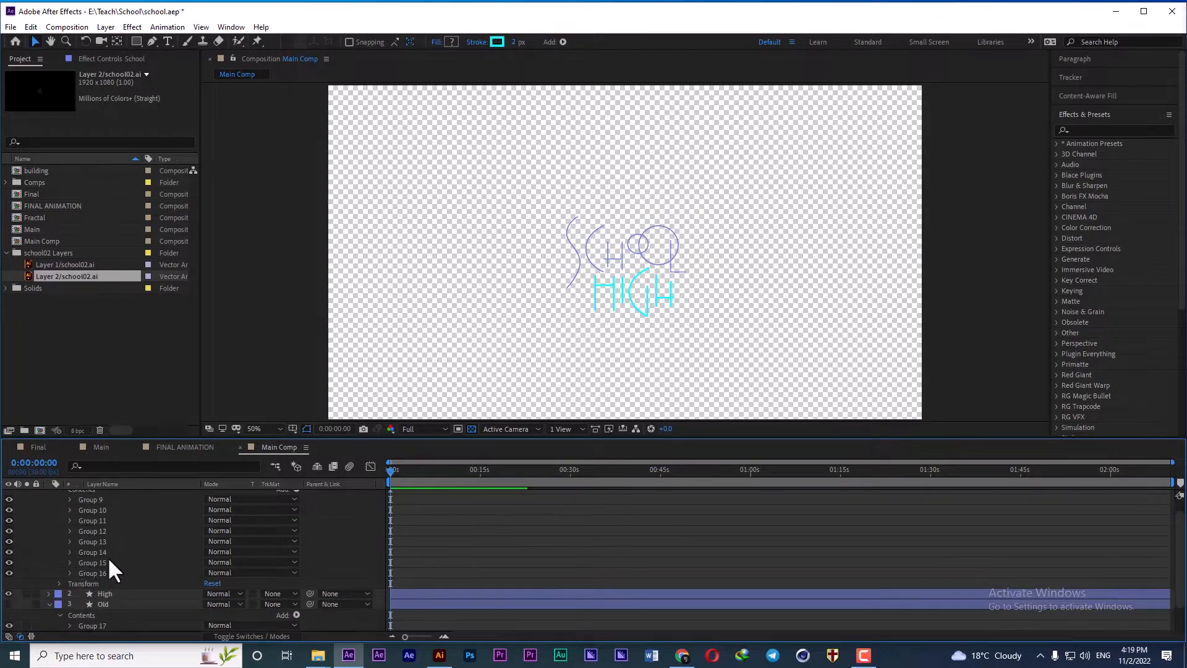
scroll(108, 557, up, 2)
click(50, 495)
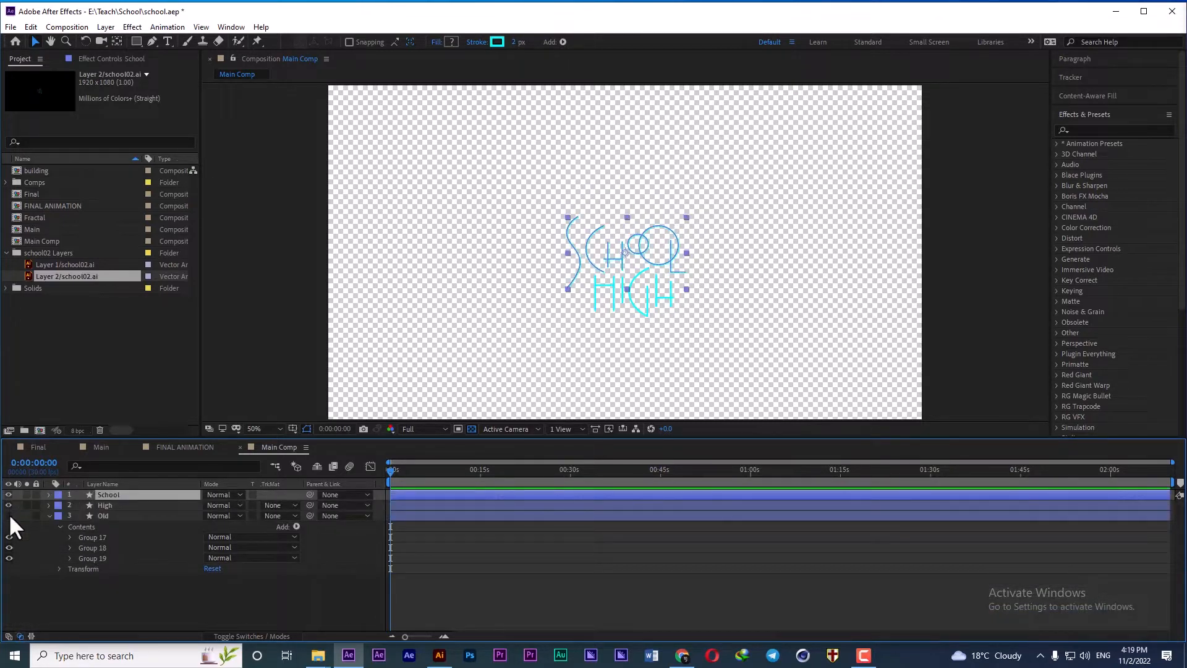
- Make all three word layers visible and turn off the composition's transparency grid
click(8, 515)
click(80, 613)
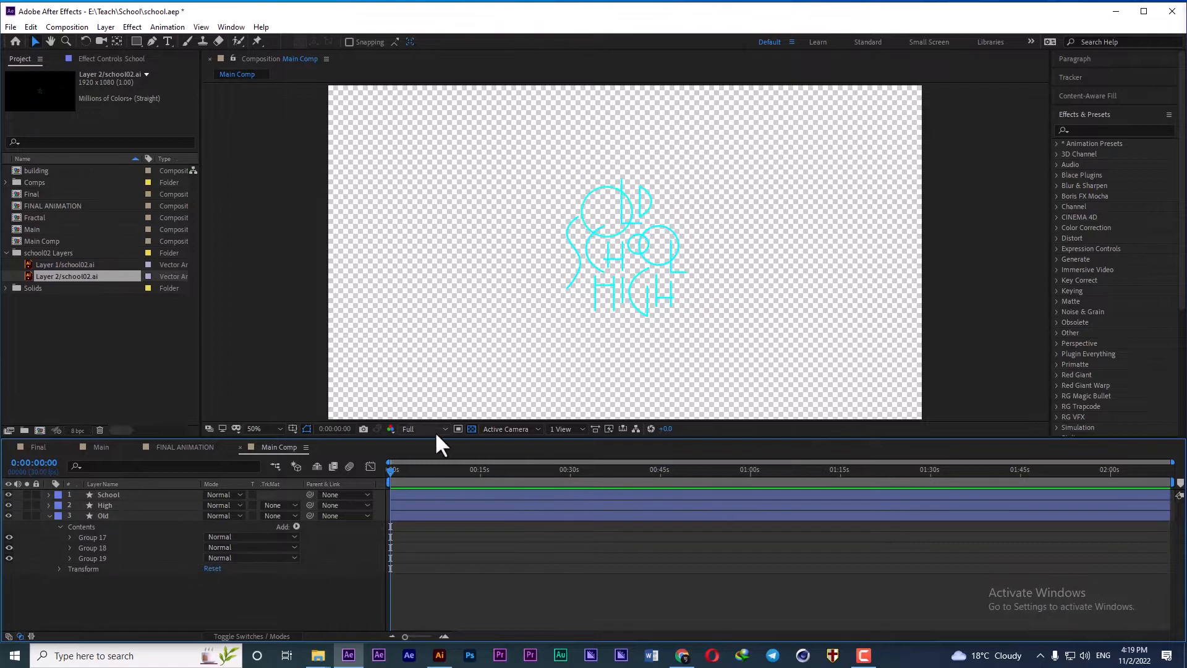
click(471, 428)
scroll(631, 262, up, 2)
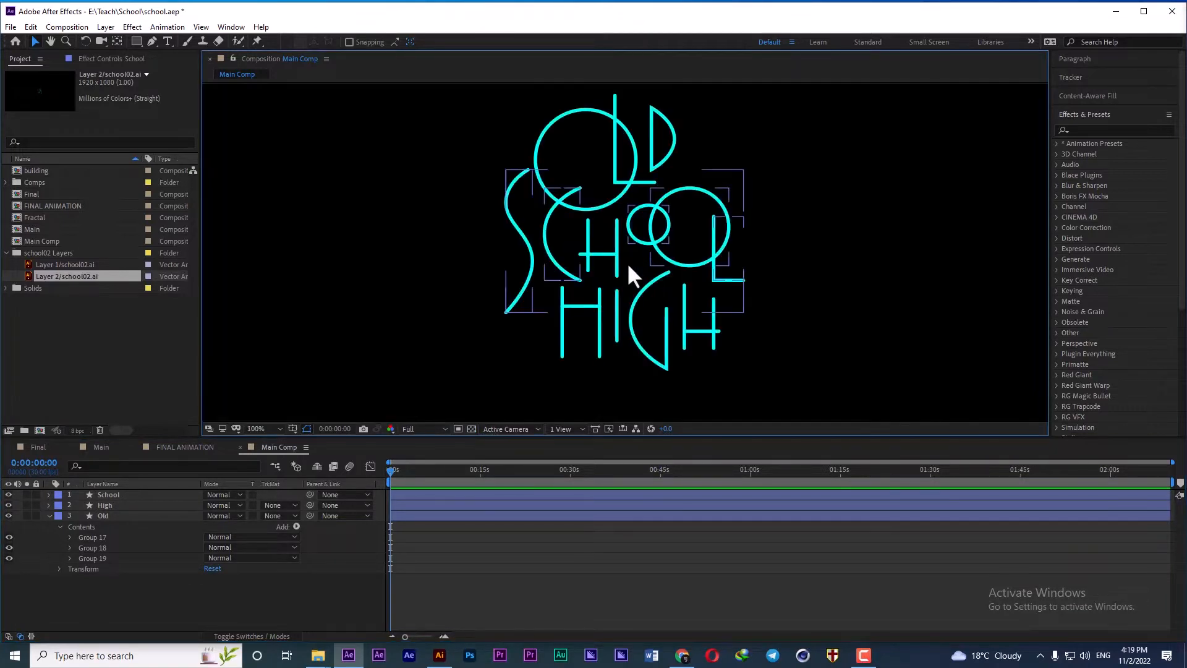
drag(612, 225, 566, 268)
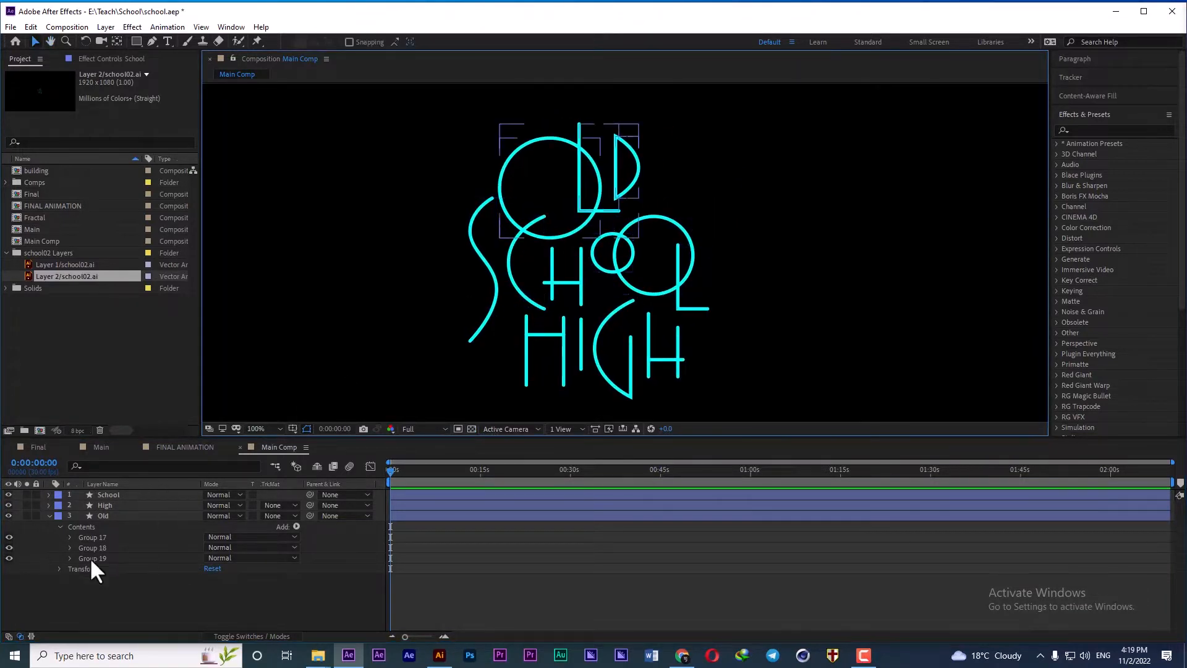
- Add Trim Paths to Group 19, the letter O, in the Old layer and show its properties
click(103, 516)
click(69, 558)
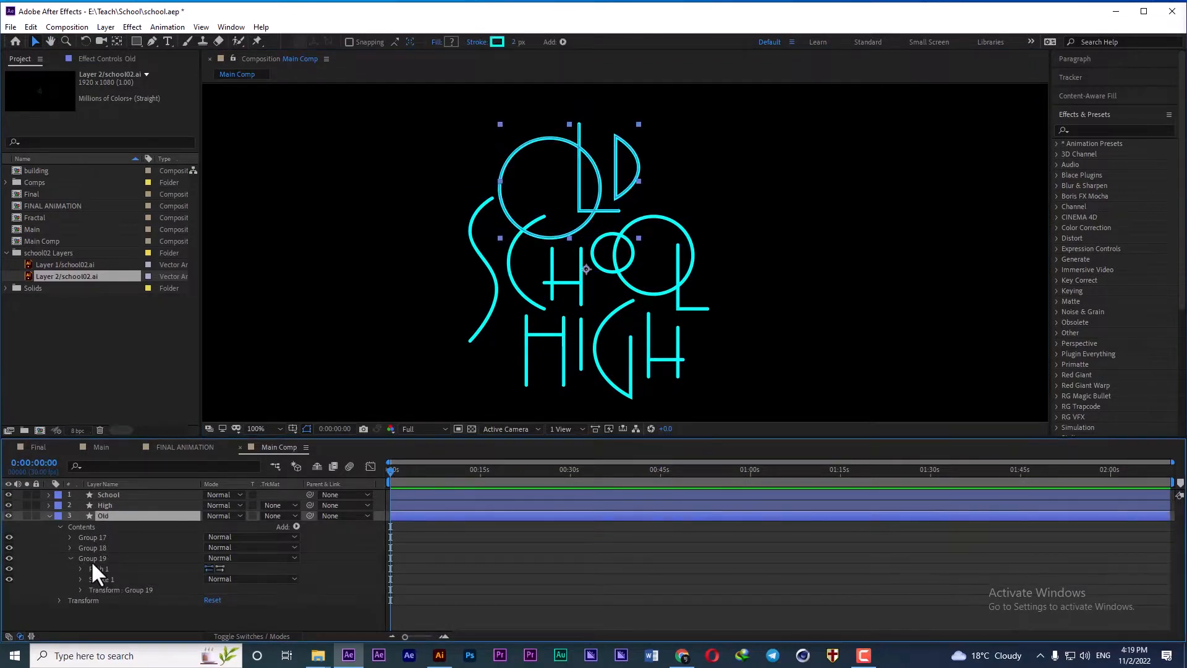
click(90, 558)
click(296, 526)
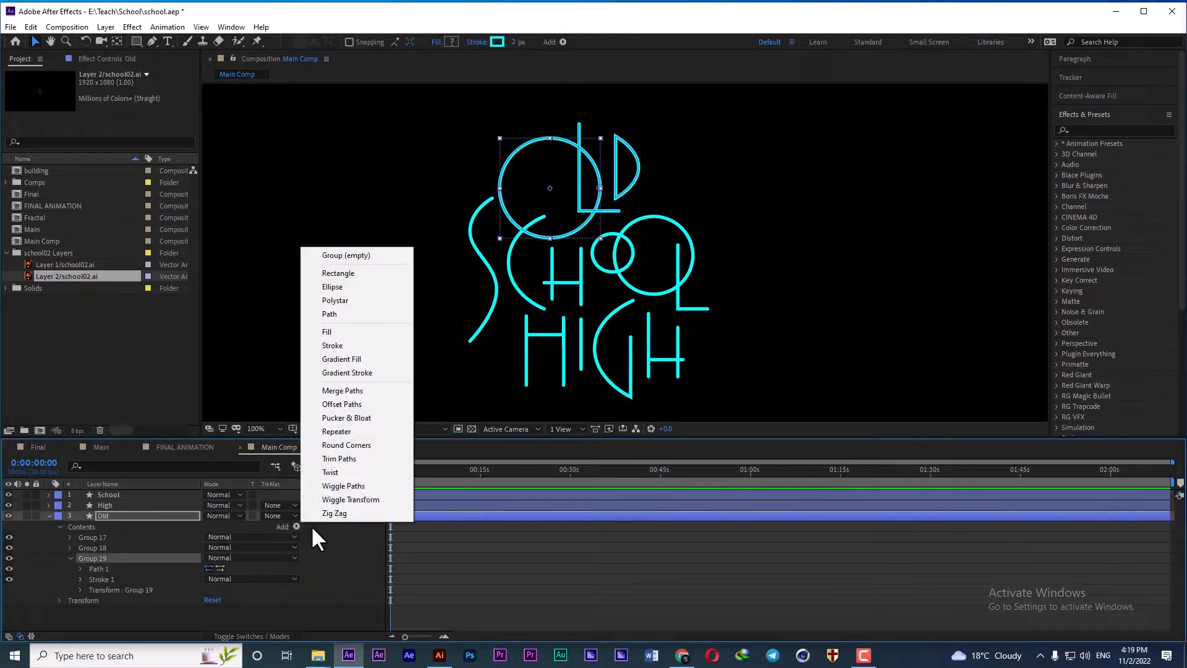
click(344, 459)
click(81, 578)
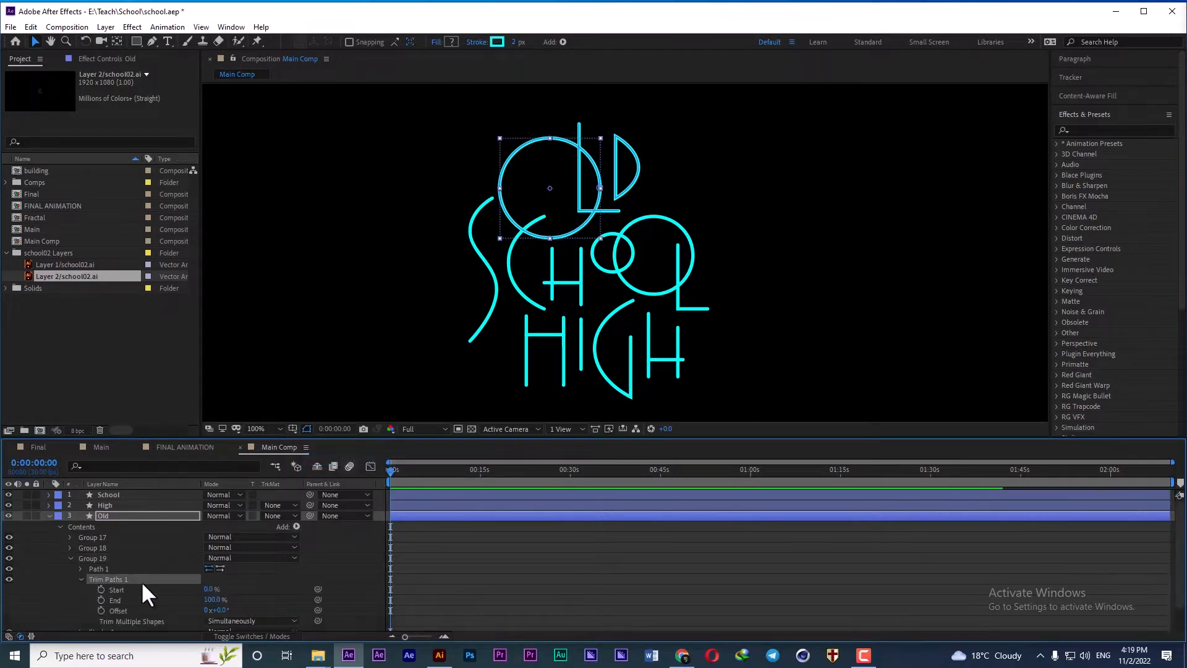
- Enable keyframing for the O's Trim Paths End at 100% and move that keyframe to frame 15
scroll(192, 574, down, 2)
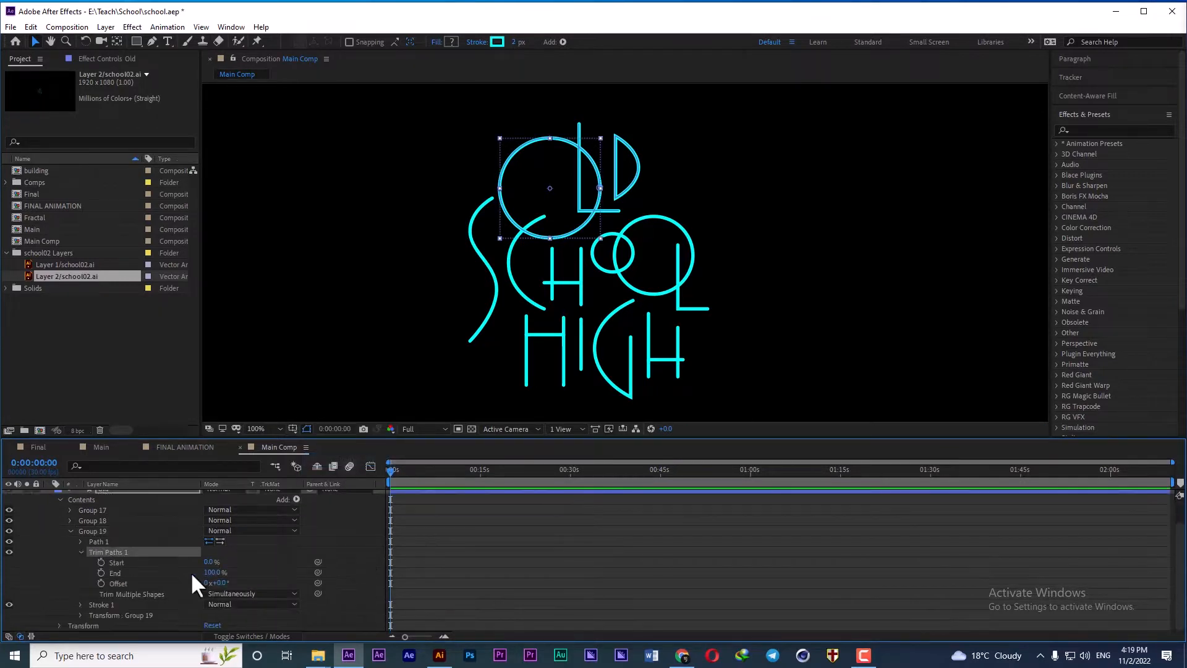
click(101, 573)
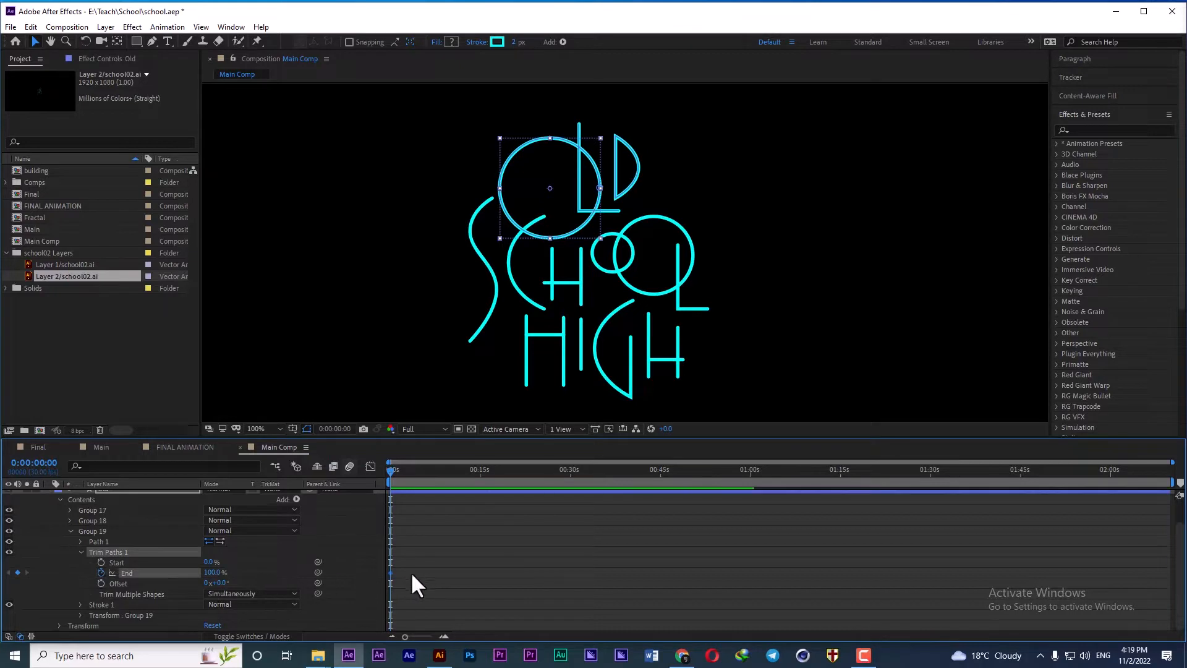
scroll(414, 574, up, 1)
drag(484, 634, 344, 632)
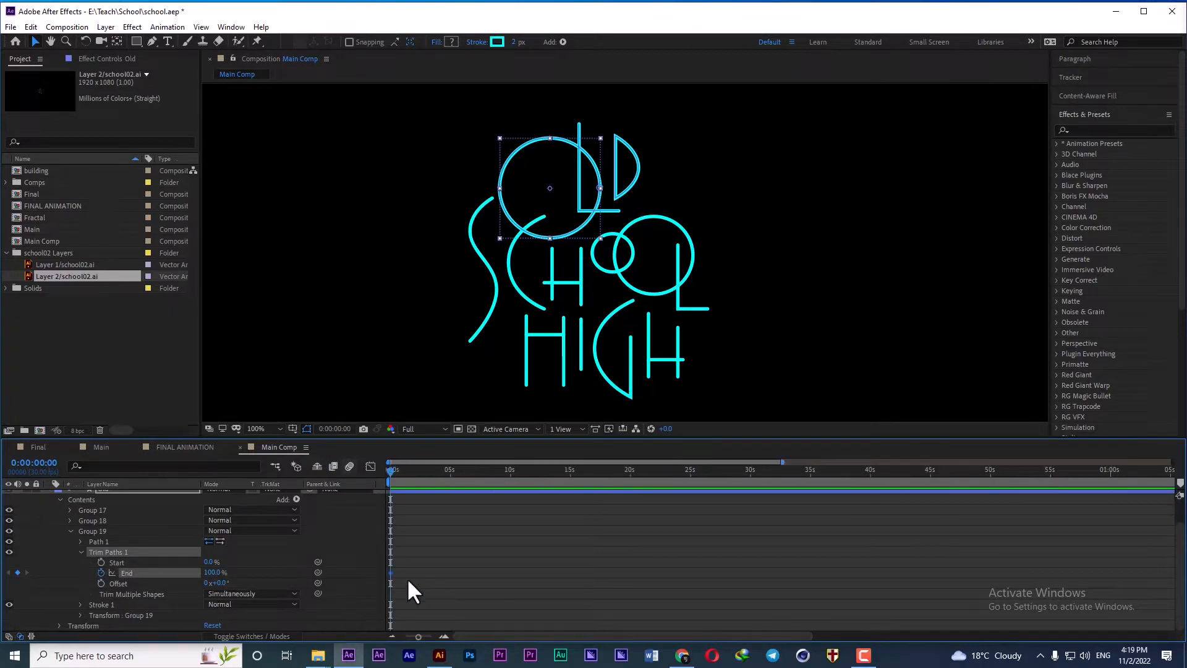
scroll(414, 573, up, 1)
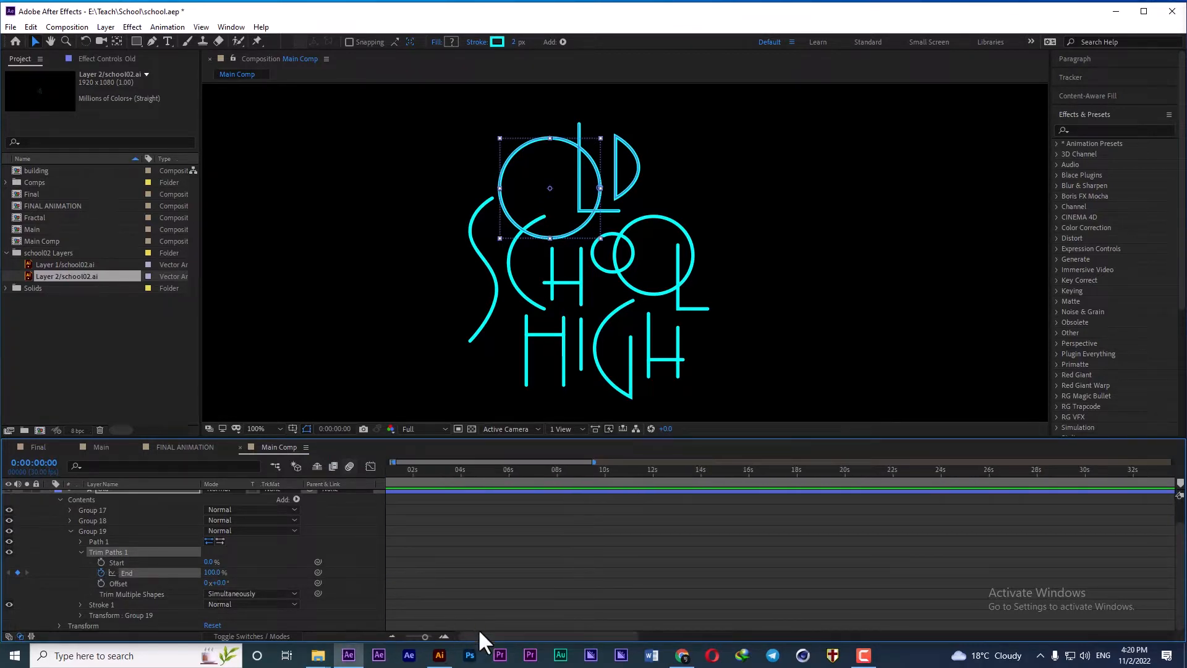
drag(478, 629, 350, 626)
scroll(422, 571, up, 1)
drag(465, 635, 432, 635)
drag(411, 471, 413, 471)
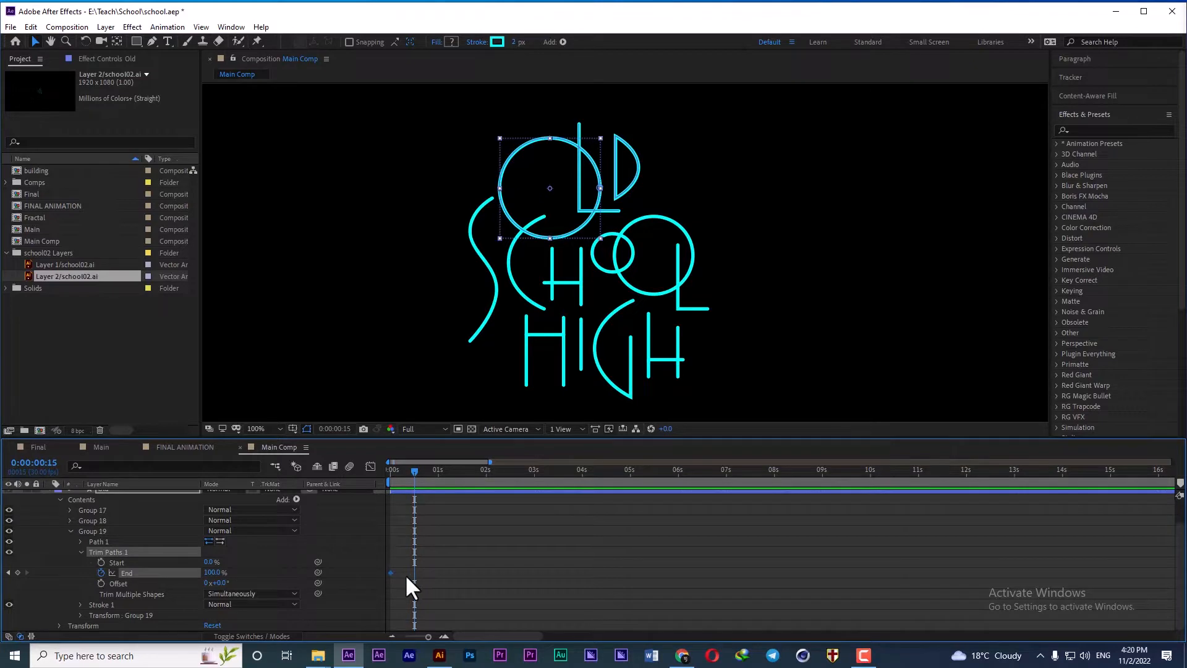
drag(391, 573, 415, 573)
- Add an End keyframe of 0% at frame 0 for the O's Trim Paths
drag(411, 472, 370, 475)
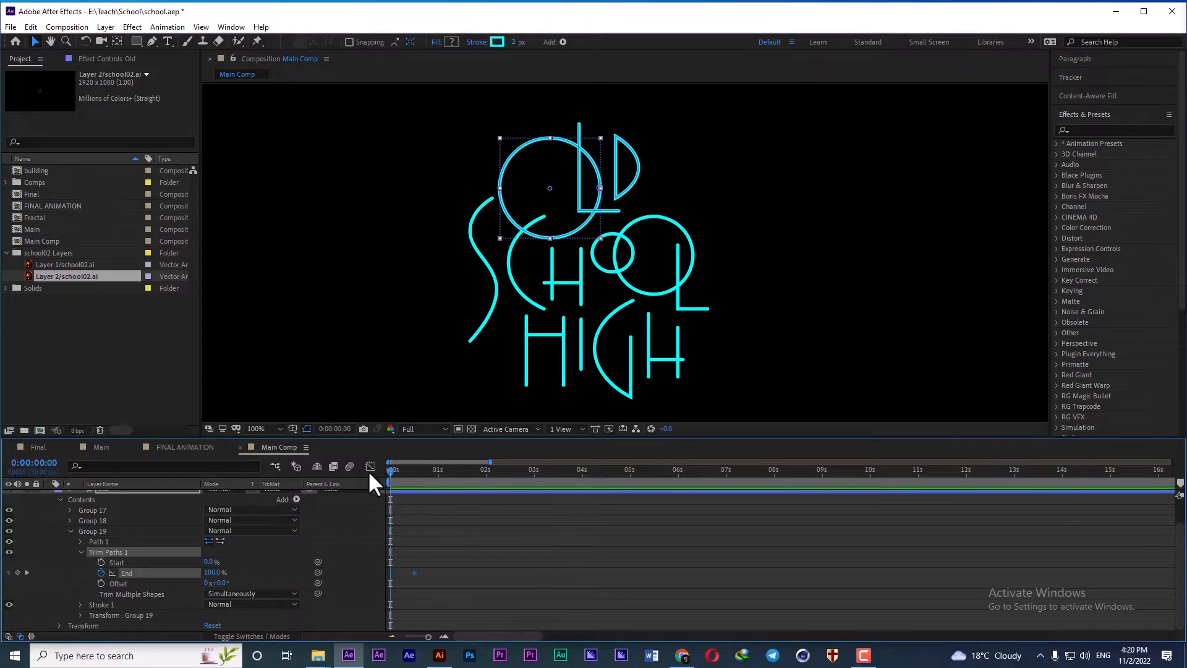
click(17, 571)
drag(216, 572, 147, 574)
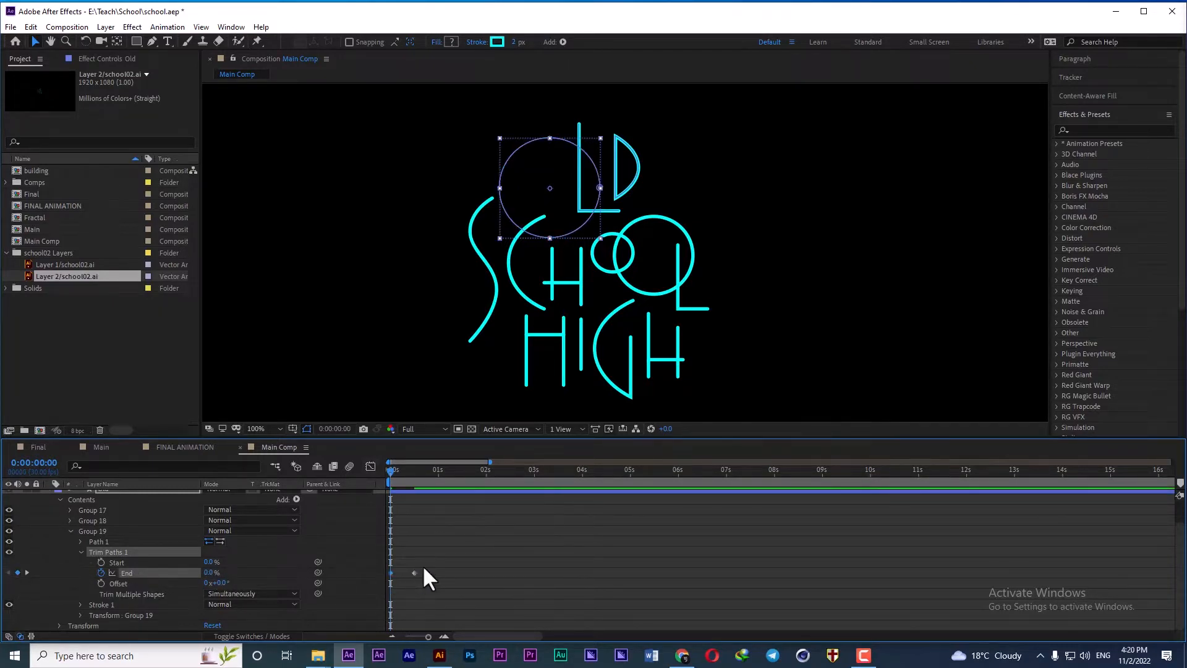
- Set the O's Trim Paths Offset to -268° so the stroke starts drawing from the circle's uppermost point, and scrub the animation
drag(426, 565, 381, 580)
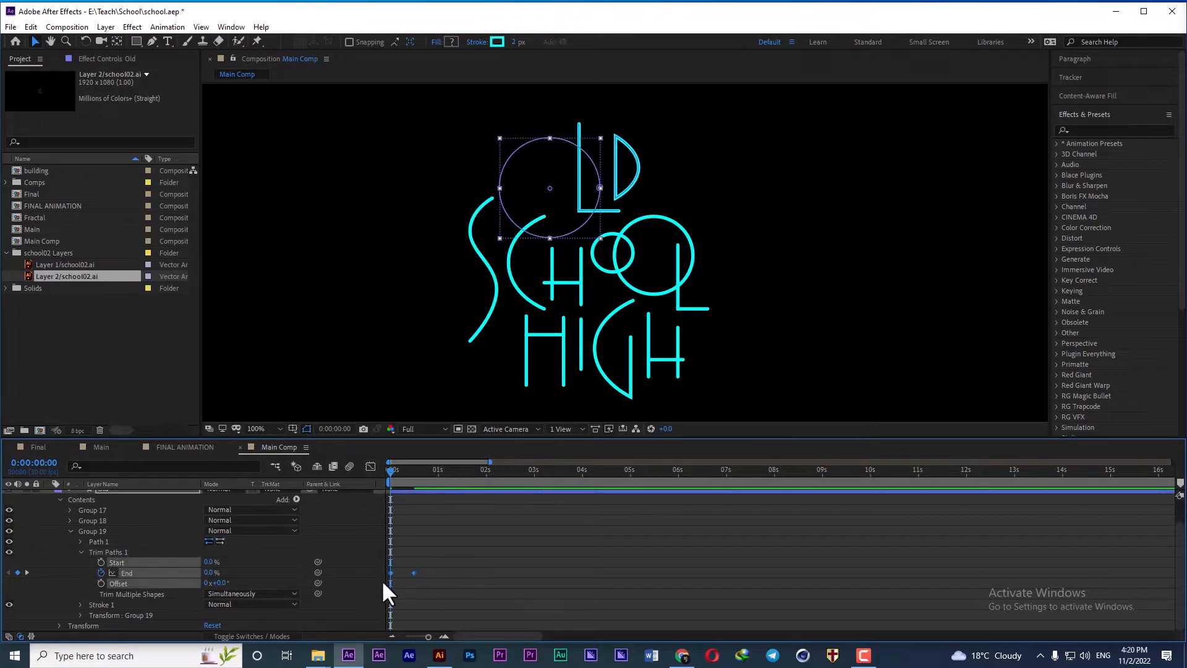
click(395, 474)
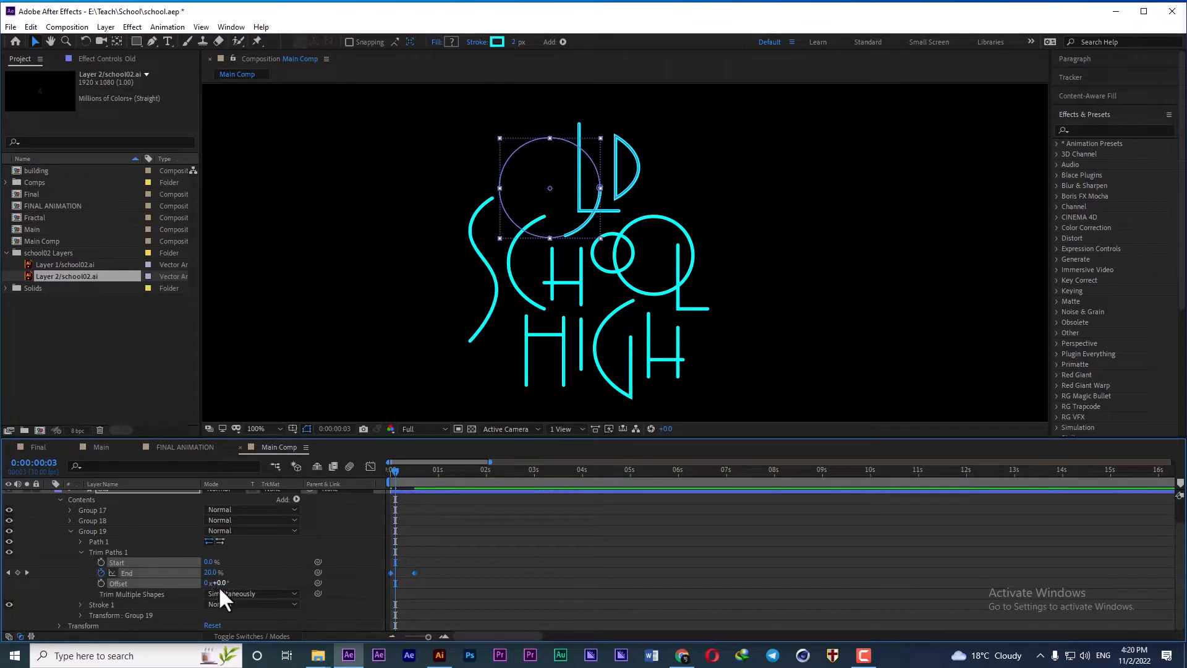
drag(218, 583, 168, 584)
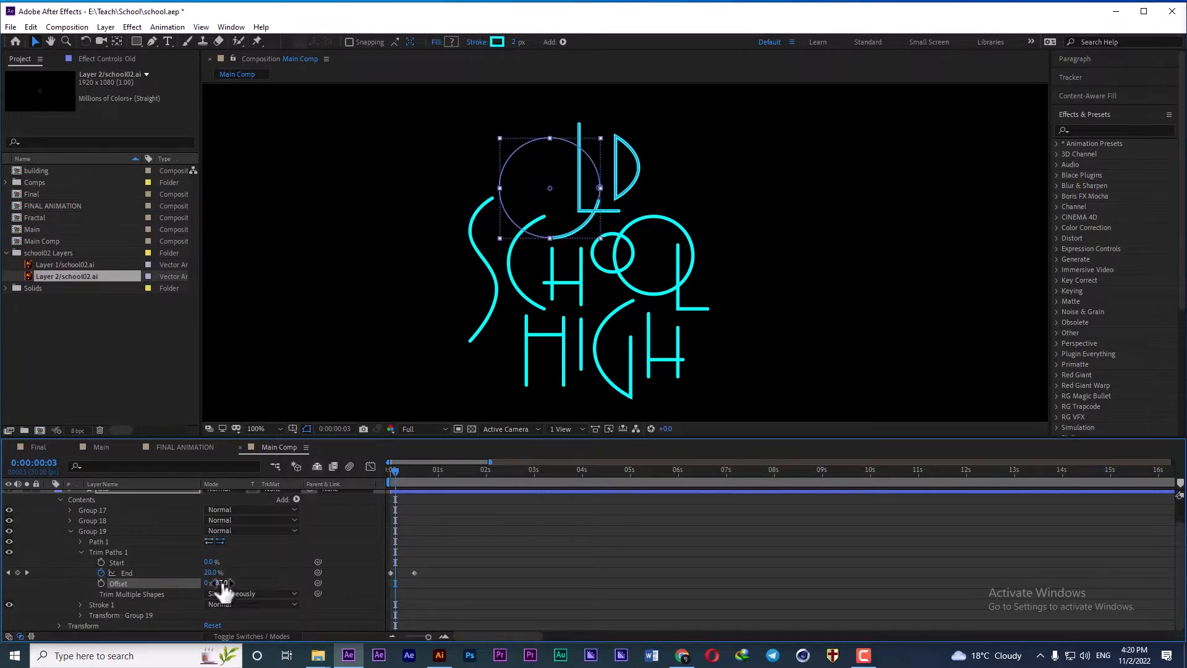
drag(223, 590, 117, 590)
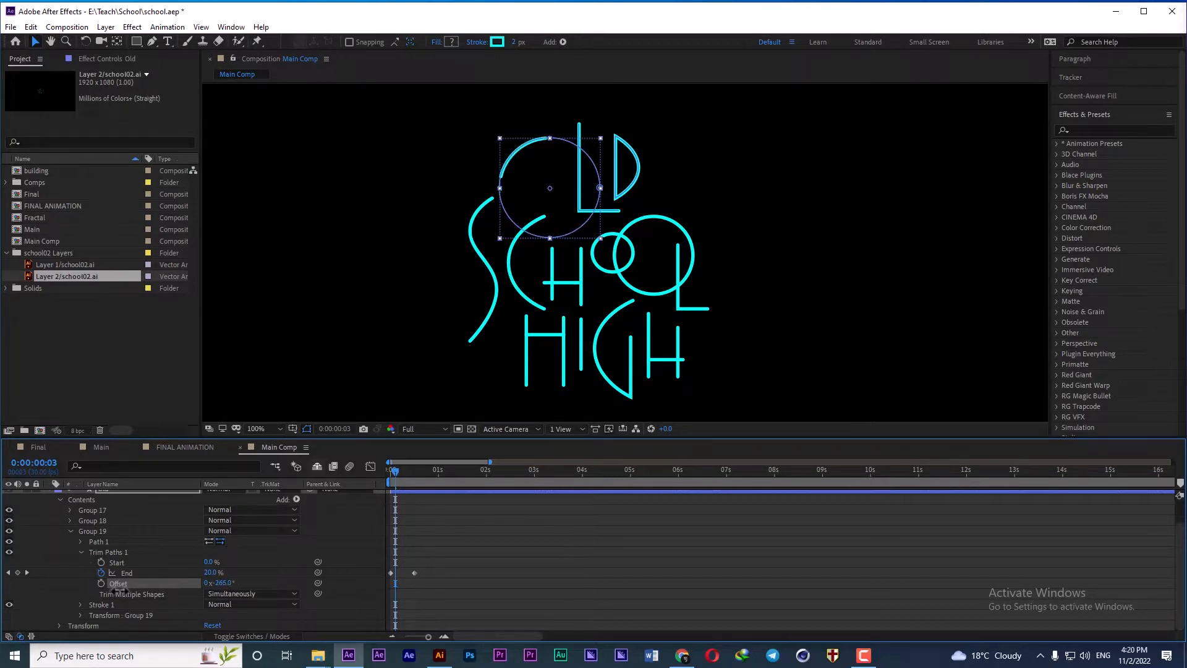
drag(118, 591, 116, 589)
mouse_move(395, 470)
mouse_down()
mouse_move(415, 472)
mouse_move(388, 474)
mouse_up()
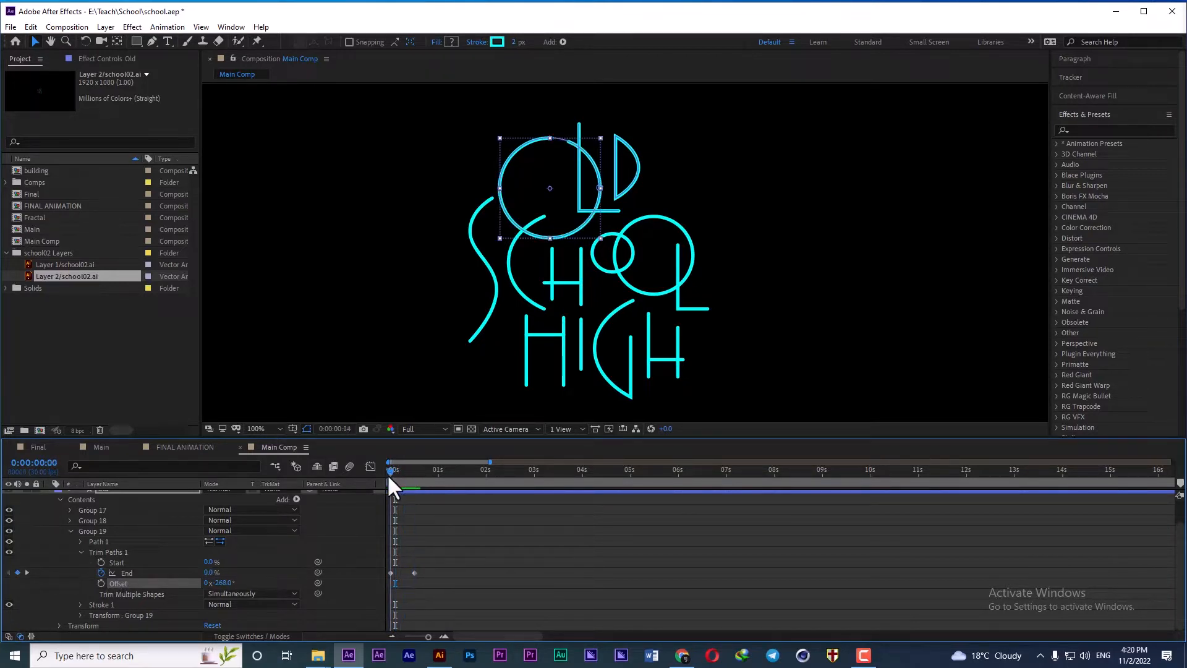
- Apply Easy Ease to both End keyframes and lengthen their influence handles in the speed graph, more strongly on the ending keyframe
drag(438, 564, 367, 581)
key(F9)
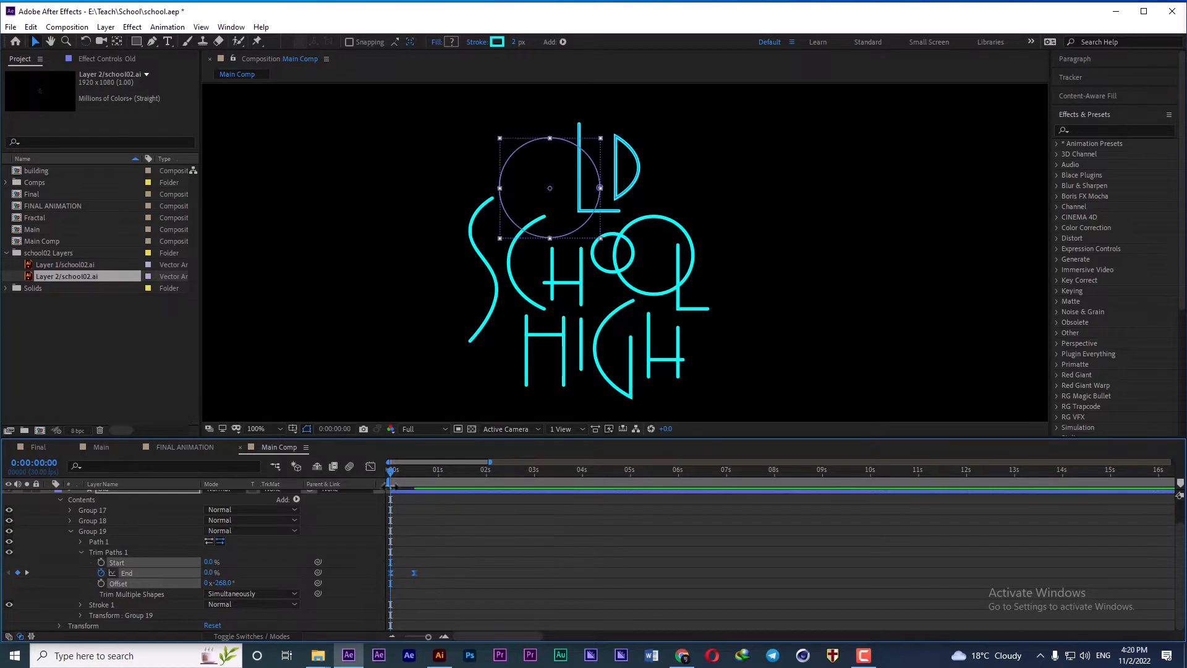
click(369, 468)
scroll(394, 605, up, 3)
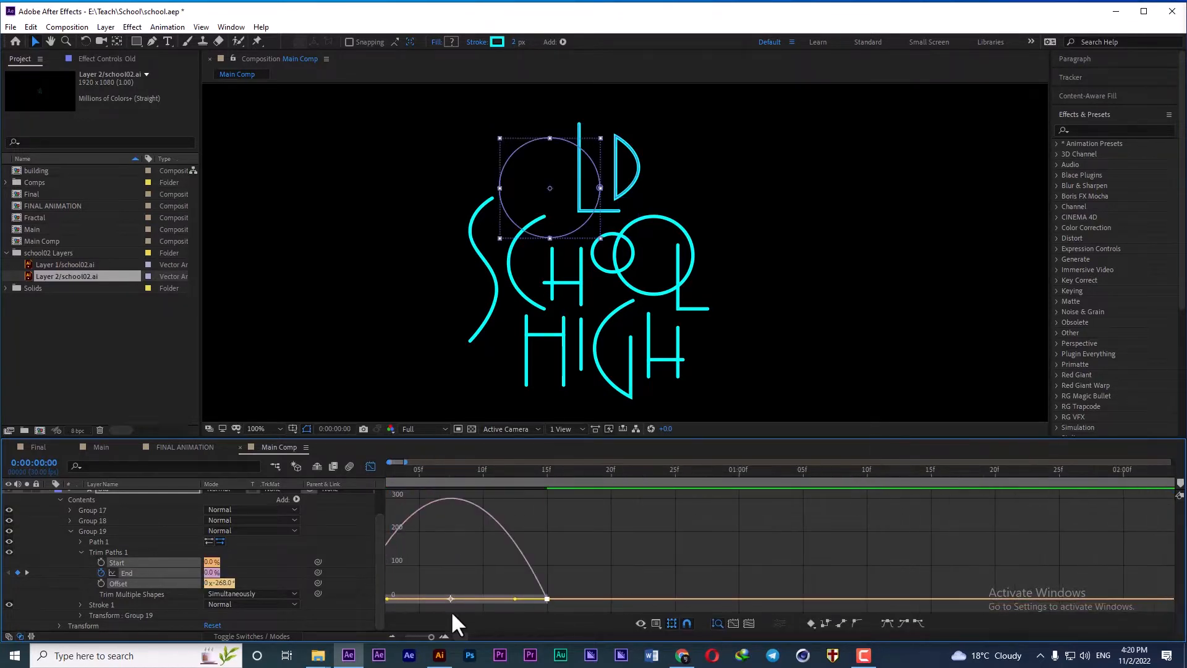
drag(461, 636, 327, 632)
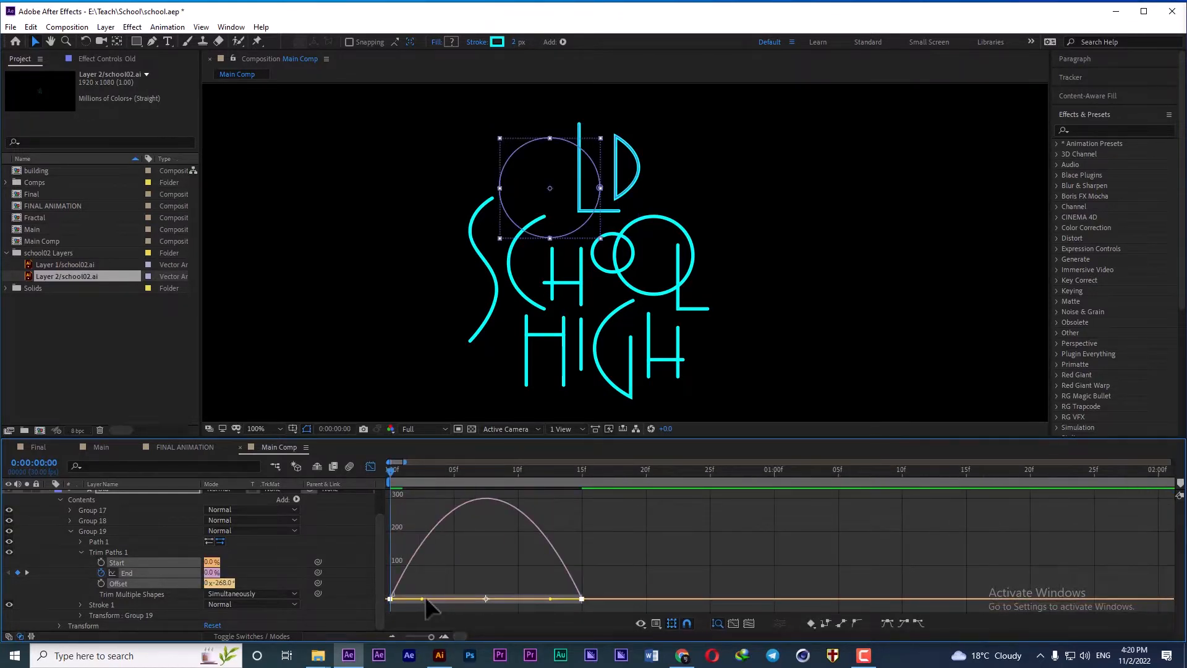
drag(423, 599, 441, 599)
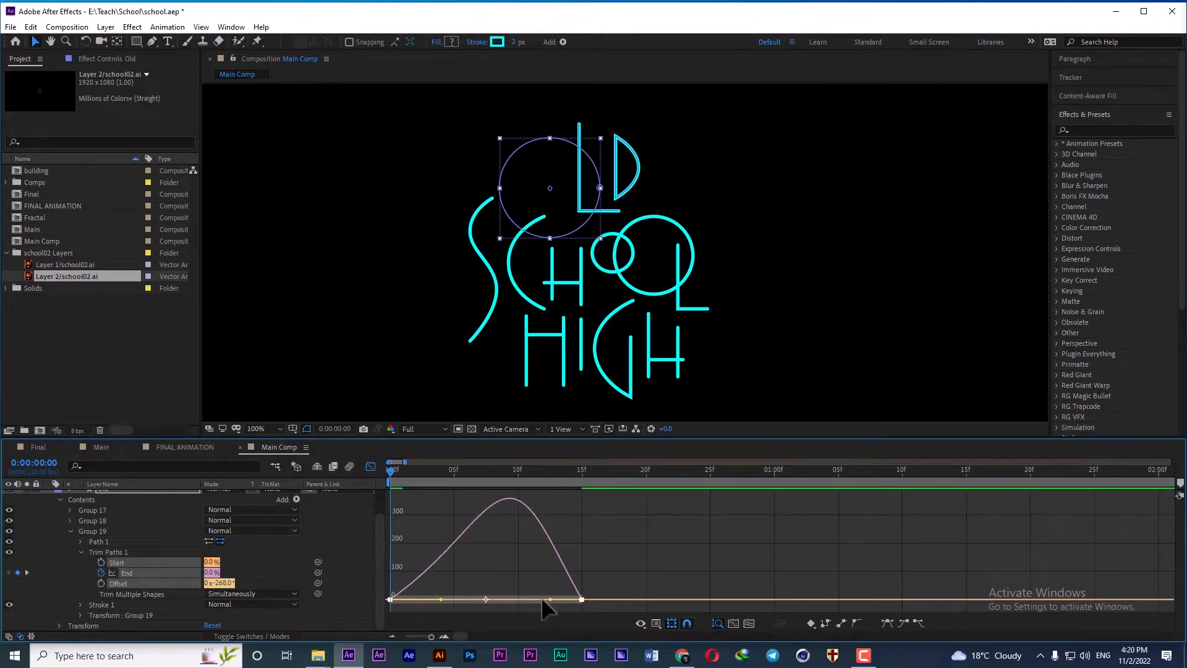
drag(550, 599, 491, 600)
click(366, 466)
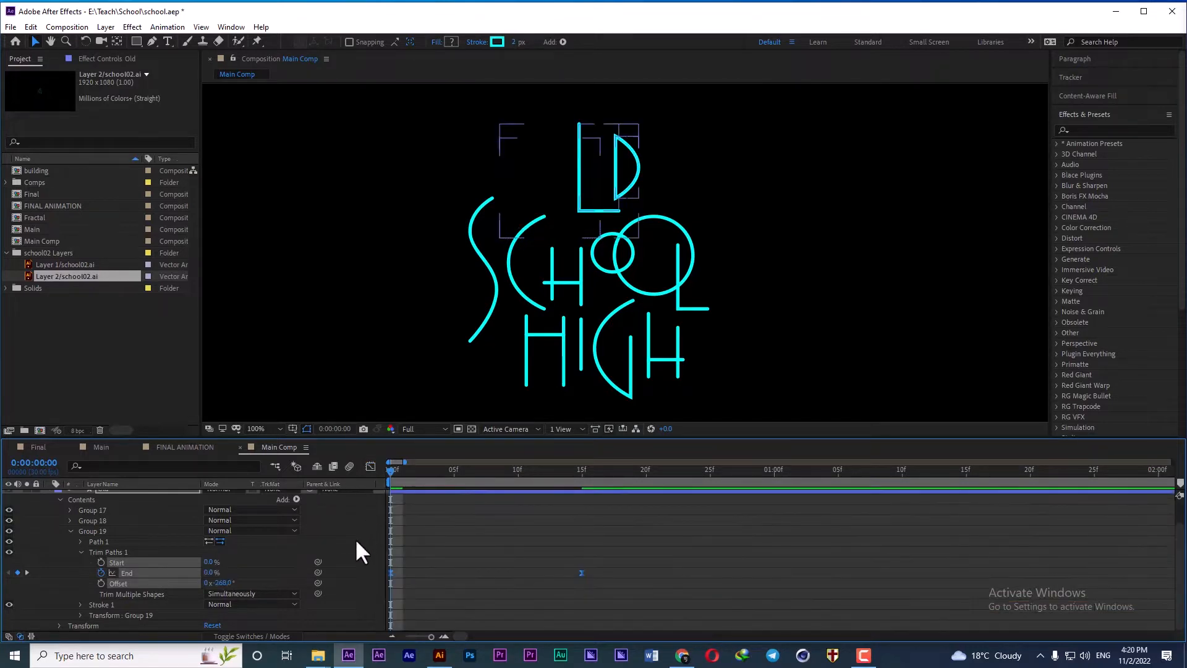
- Keyframe the O's Trim Paths Start from 0% at frame 8 to 100% at frame 21 and apply Easy Ease to both keyframes
click(354, 537)
mouse_move(392, 470)
mouse_down()
mouse_move(515, 484)
mouse_move(491, 482)
mouse_up()
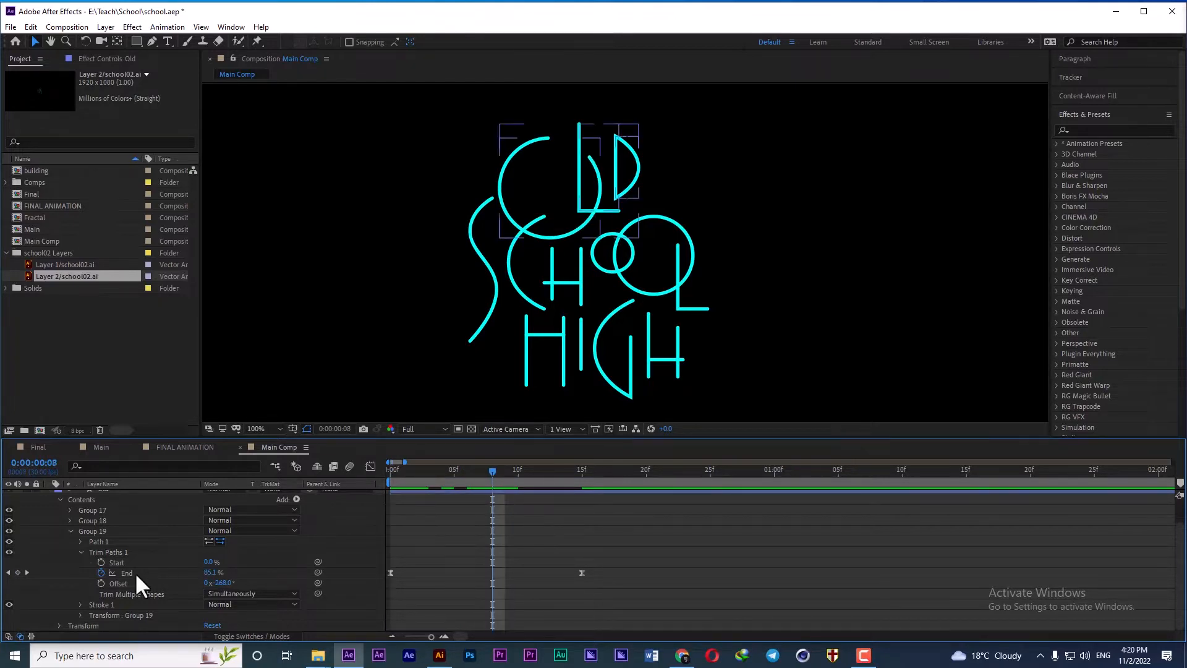
click(117, 563)
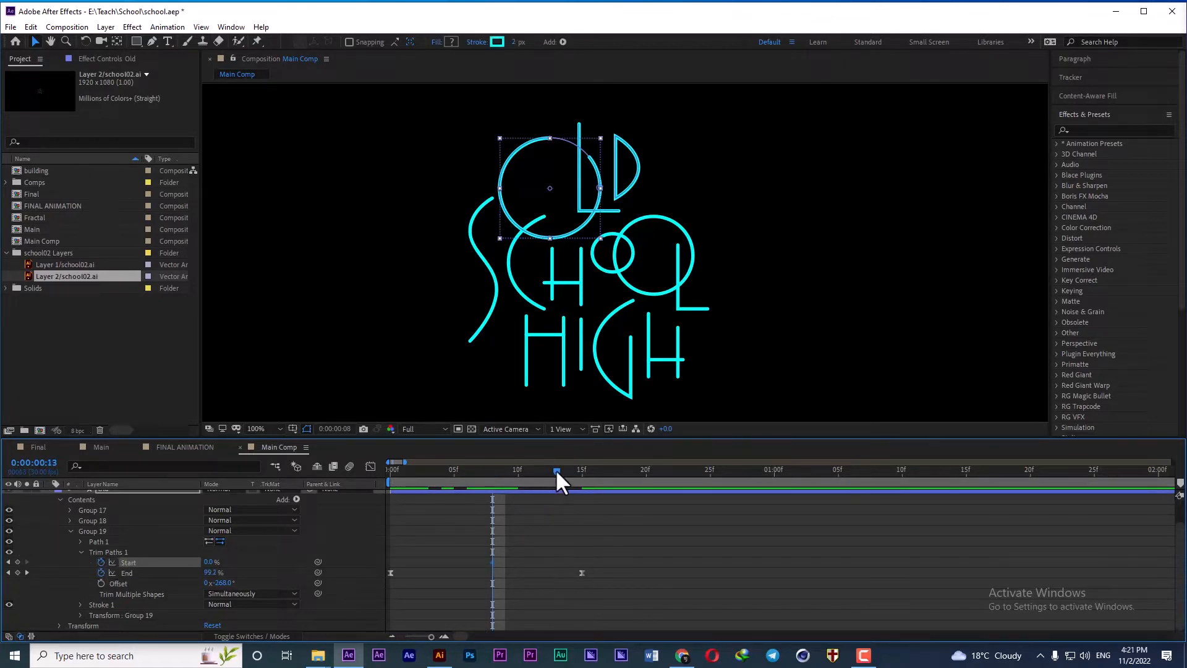
drag(555, 470, 653, 489)
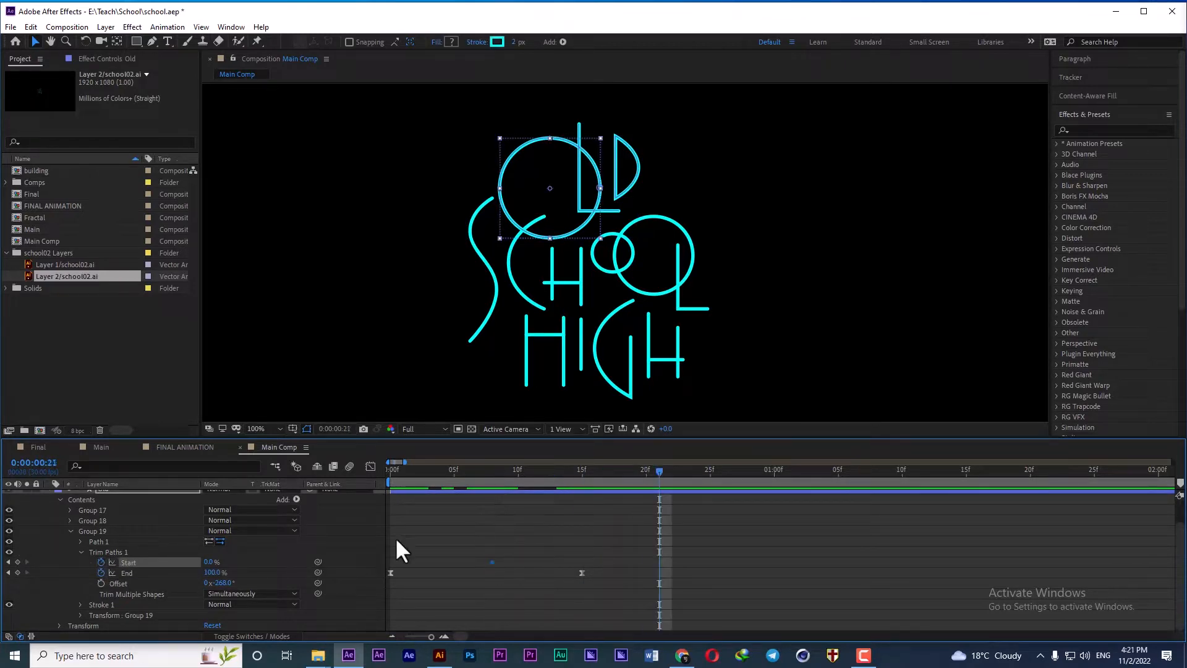
drag(210, 562, 284, 562)
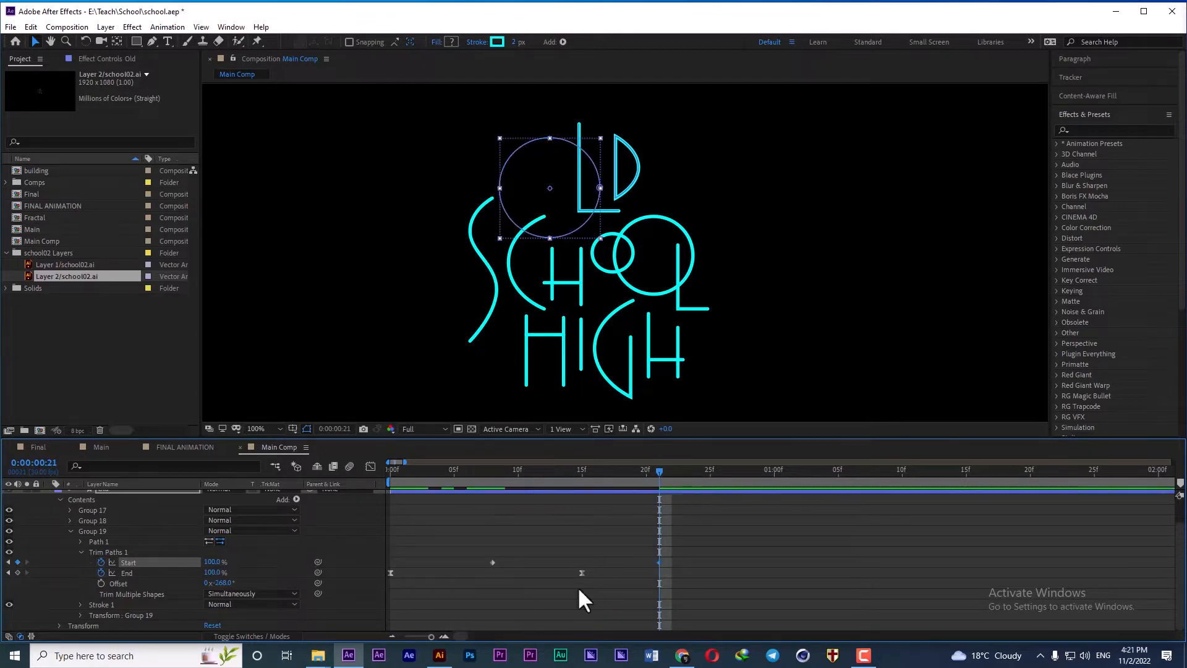
drag(702, 545, 485, 564)
- Run the EaseCopy.jsxbin script and move its window clear of the composition view
click(1089, 116)
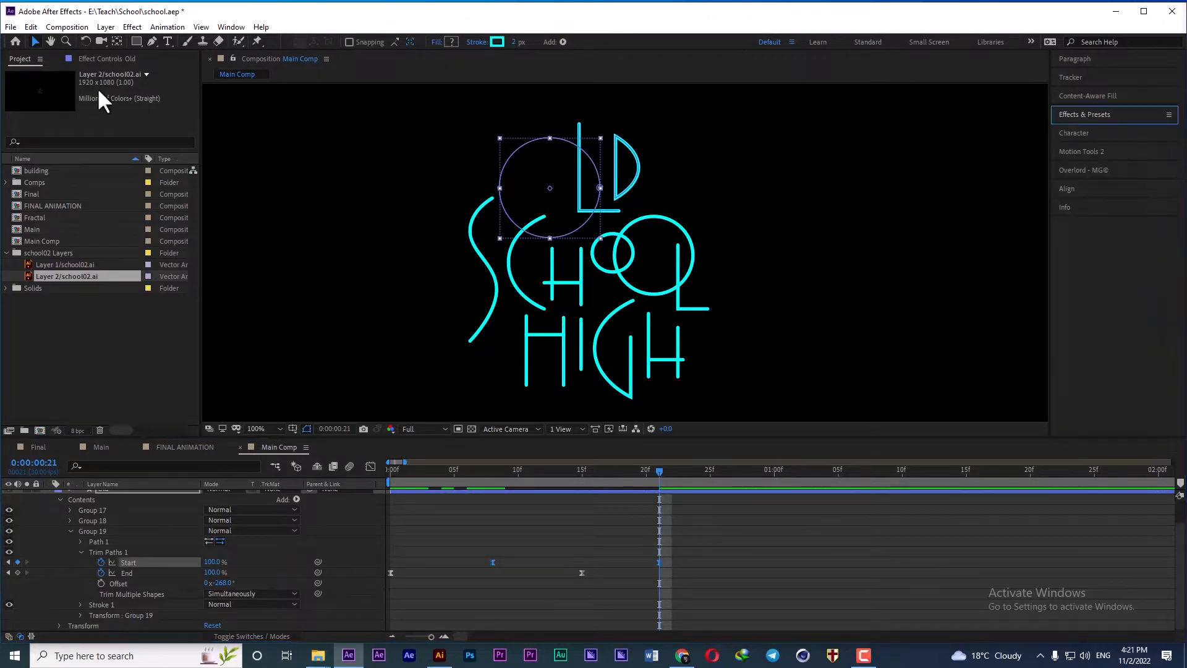
click(13, 27)
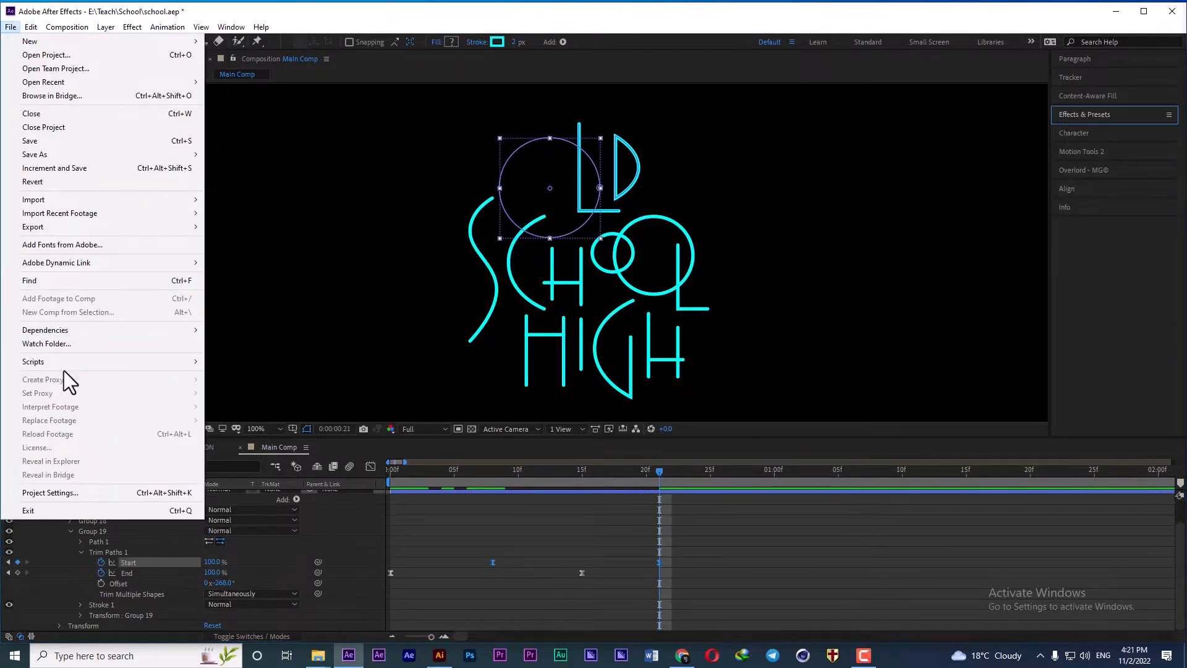
mouse_move(49, 361)
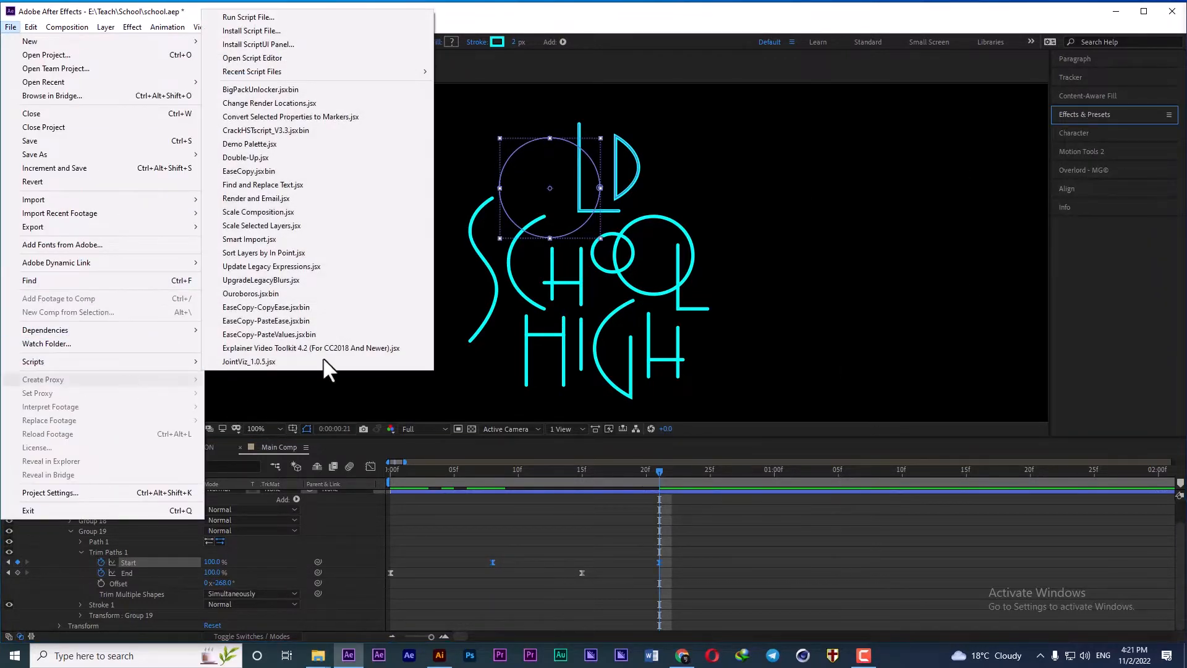
click(262, 172)
drag(580, 291, 1047, 227)
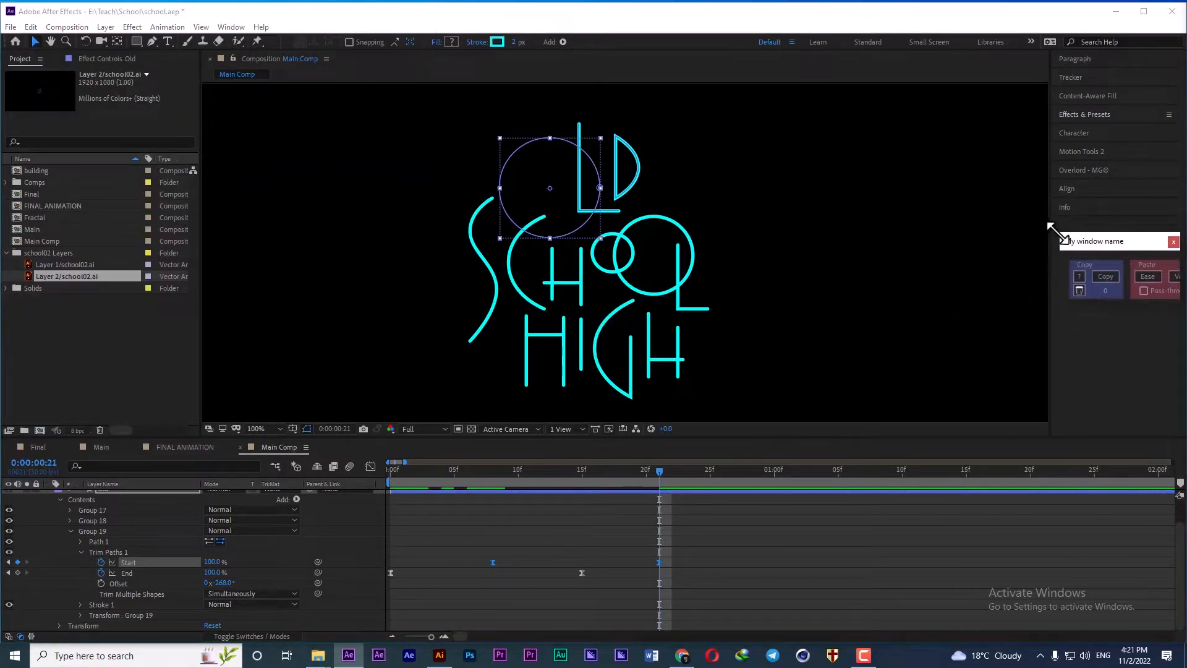
- Copy the easing of the End keyframes onto the two Start keyframes with EaseCopy and preview the animation
drag(589, 569, 397, 569)
click(1093, 273)
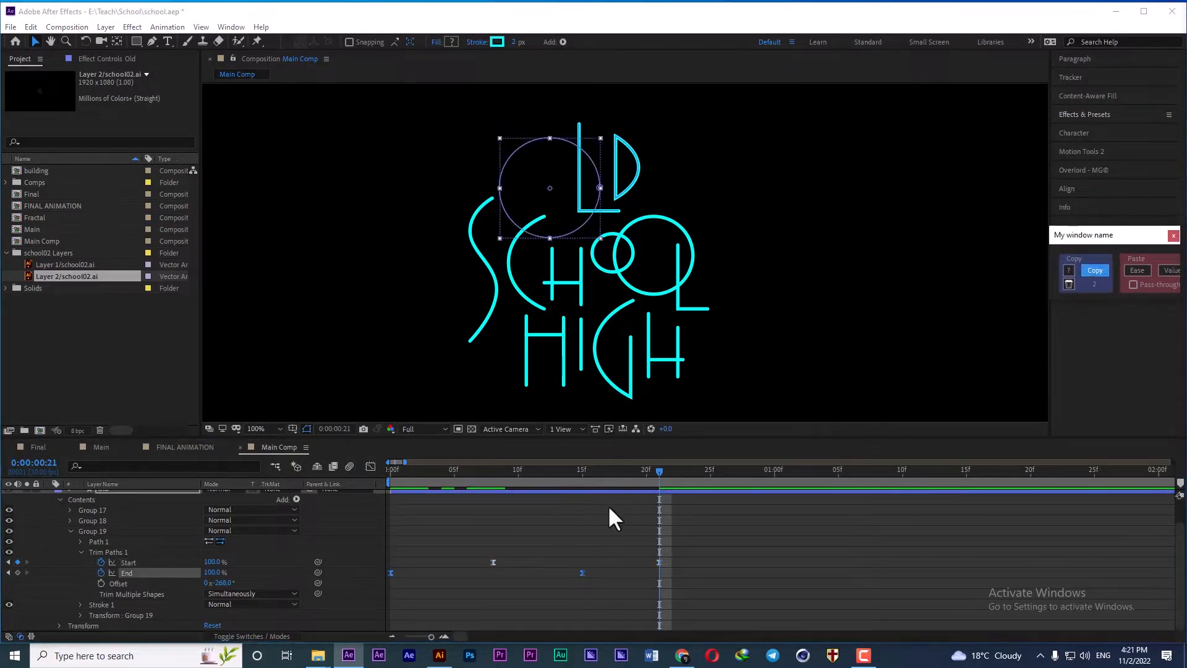
drag(470, 551, 672, 560)
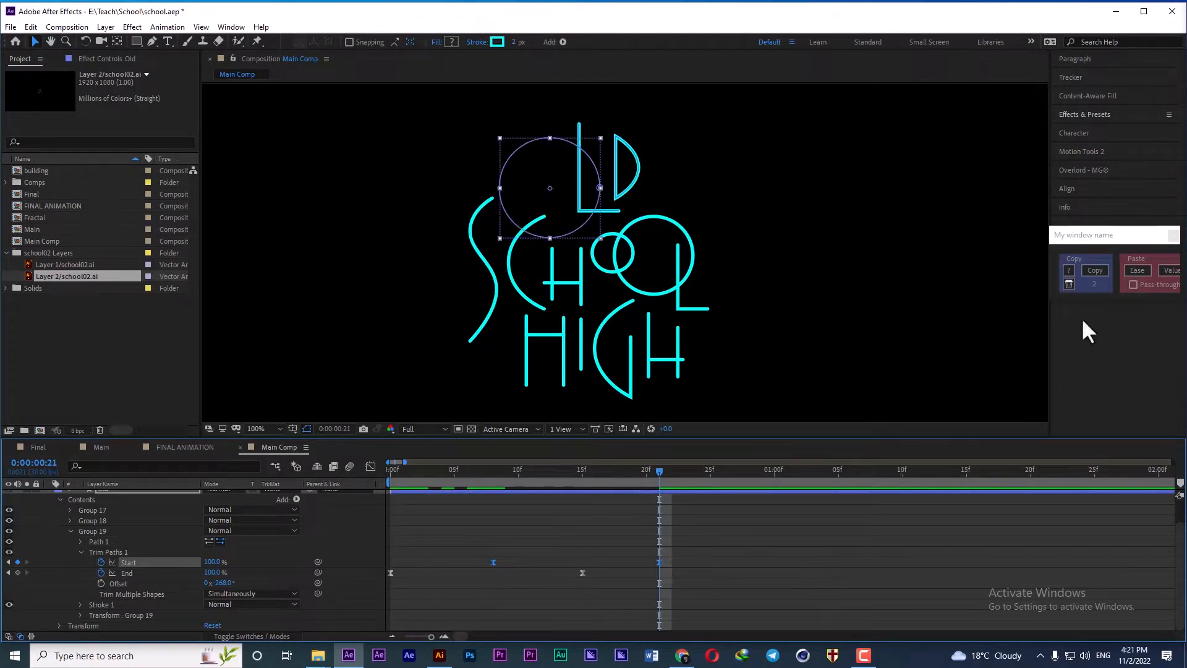
click(1138, 270)
drag(498, 473, 316, 474)
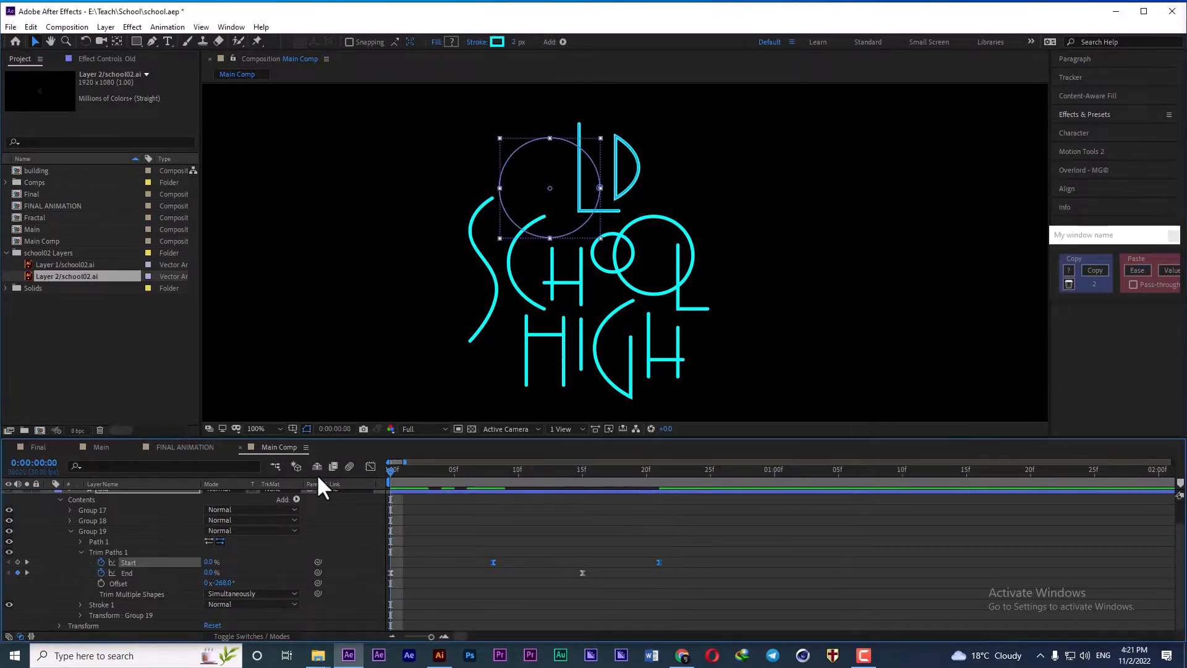
key(space)
key(space)
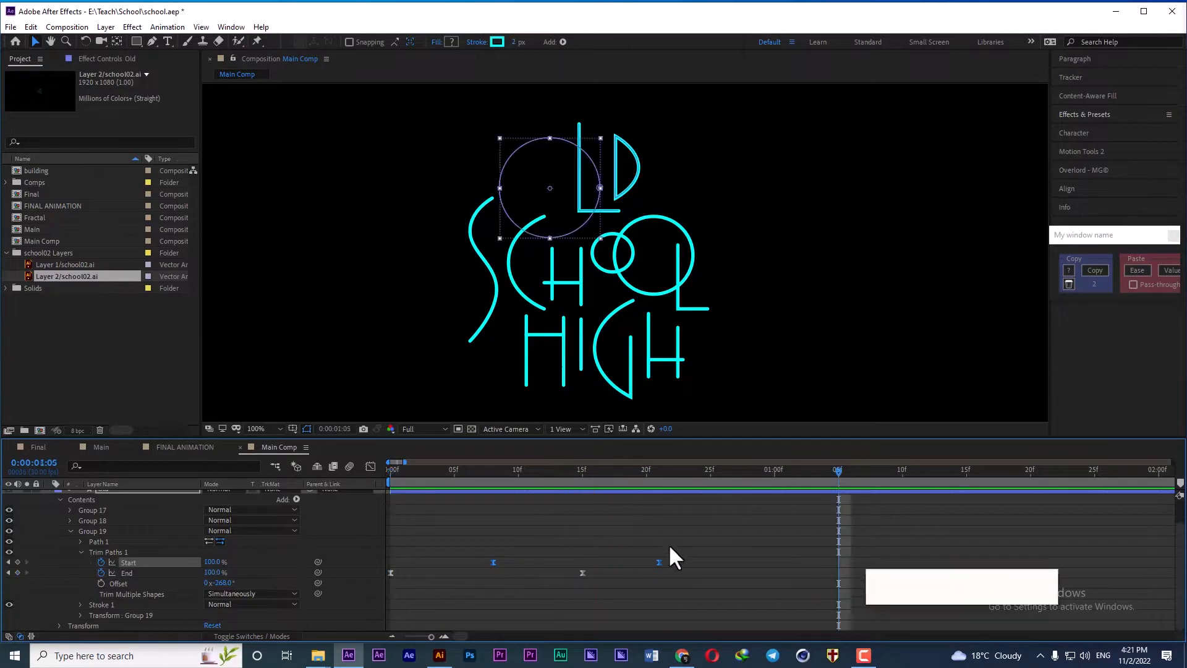
- Shift both Start keyframes two frames later, to frames 10 and 23, and preview the O's animation
drag(498, 563, 523, 562)
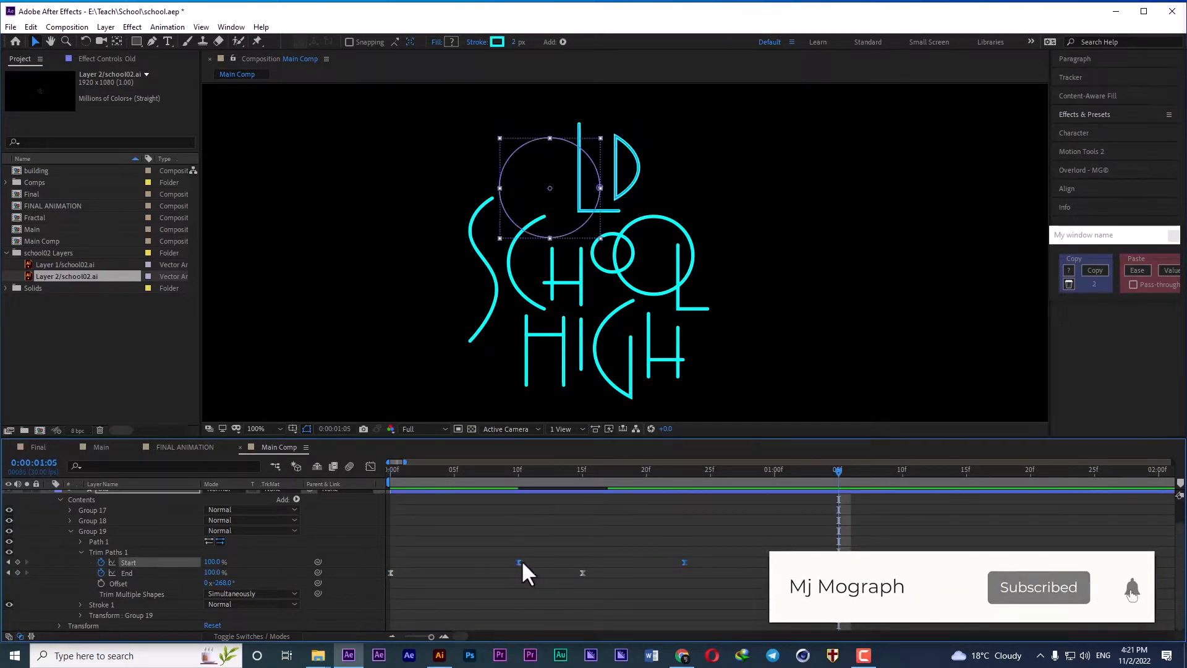
key(Home)
key(space)
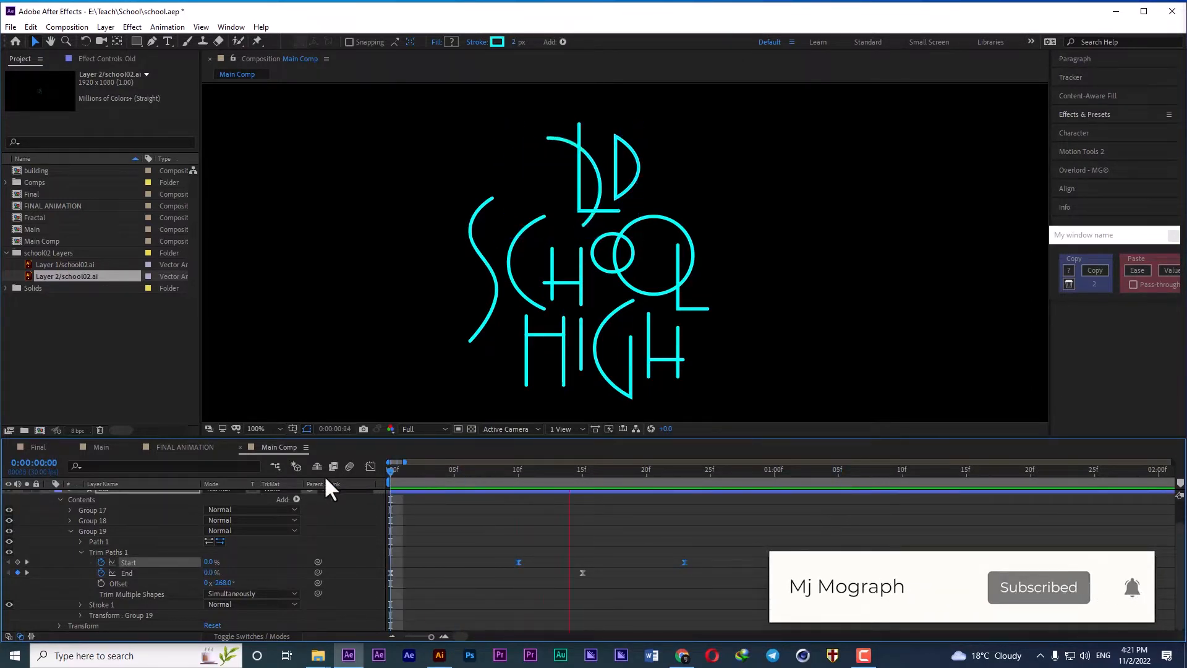
key(space)
- Copy the O's Trim Paths with its keyframes onto Group 18, the L of OLD, starting at frame 15
click(99, 550)
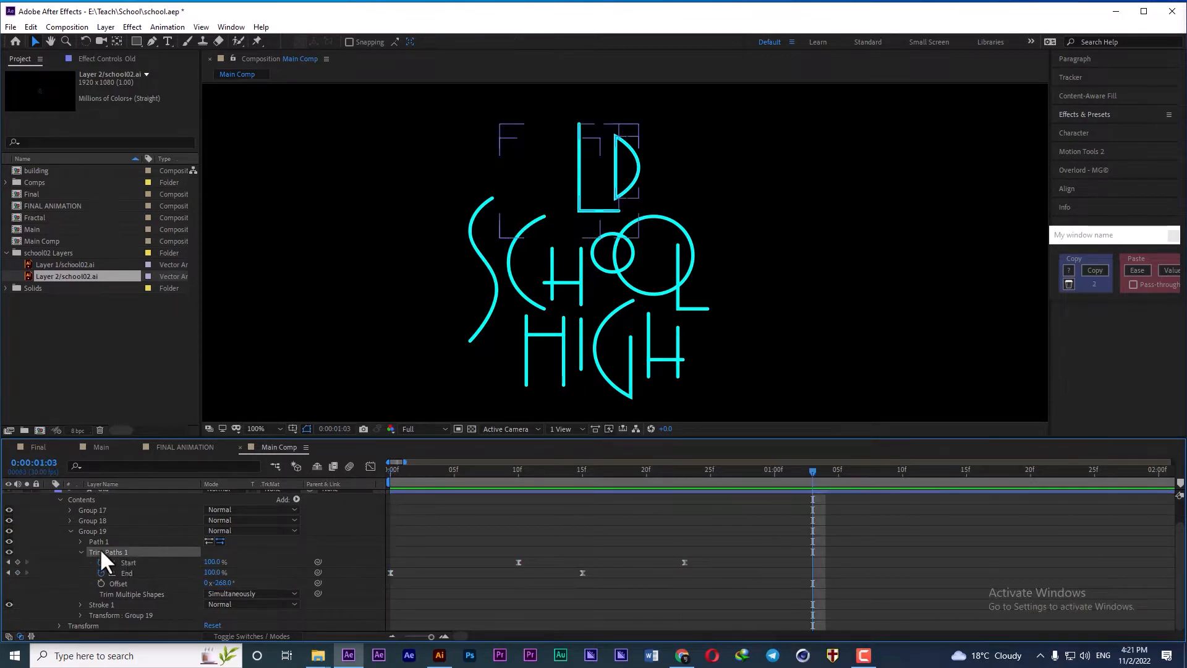
scroll(94, 549, up, 1)
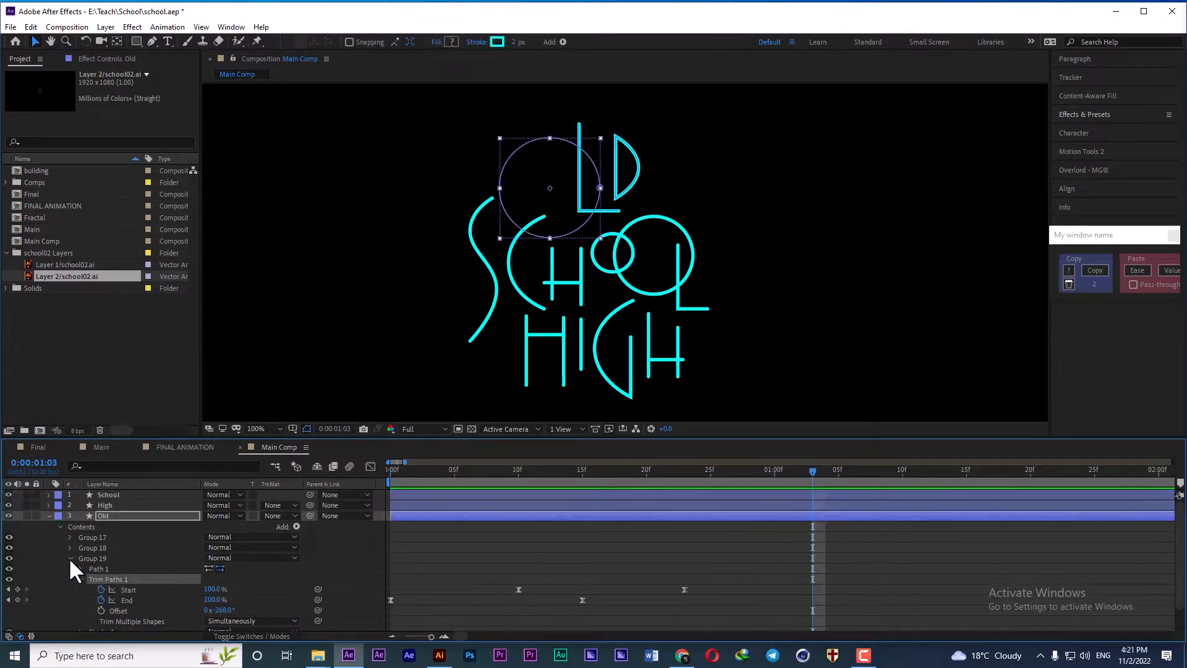
click(69, 559)
click(96, 548)
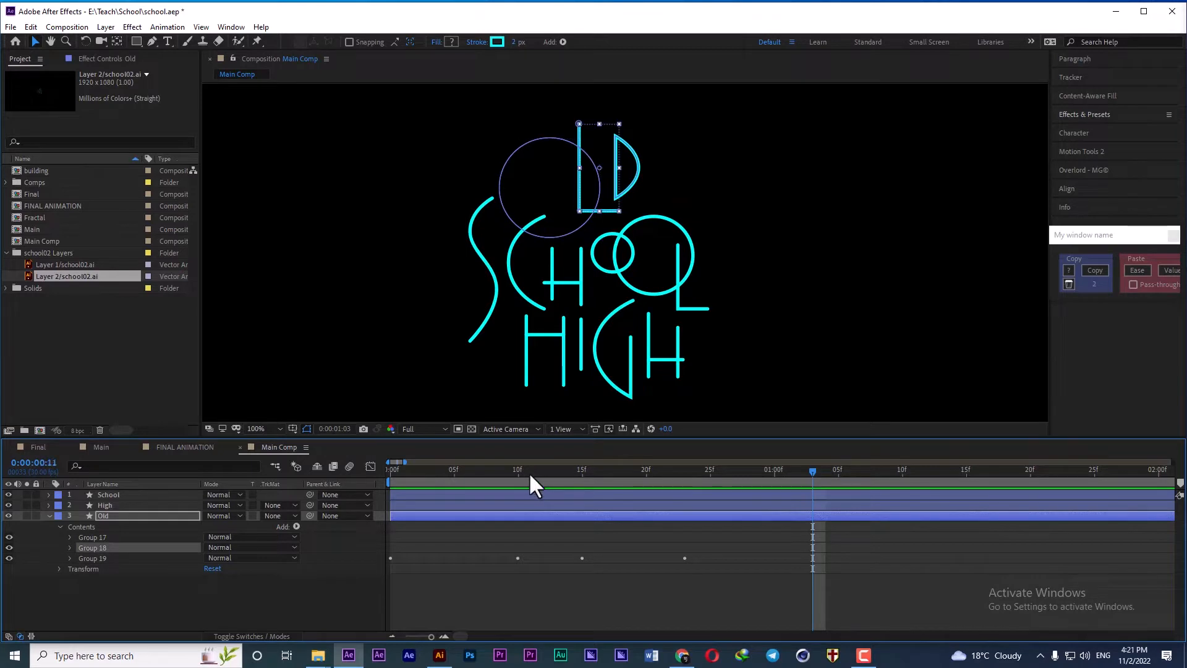
drag(530, 477, 587, 486)
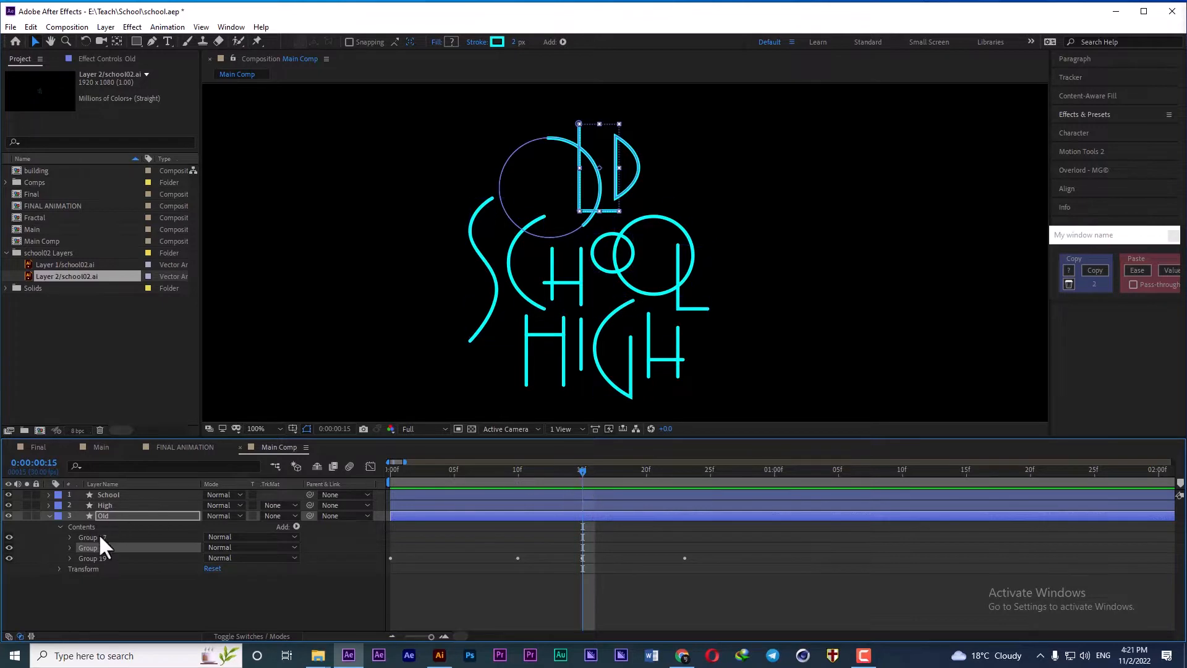
key(ctrl+v)
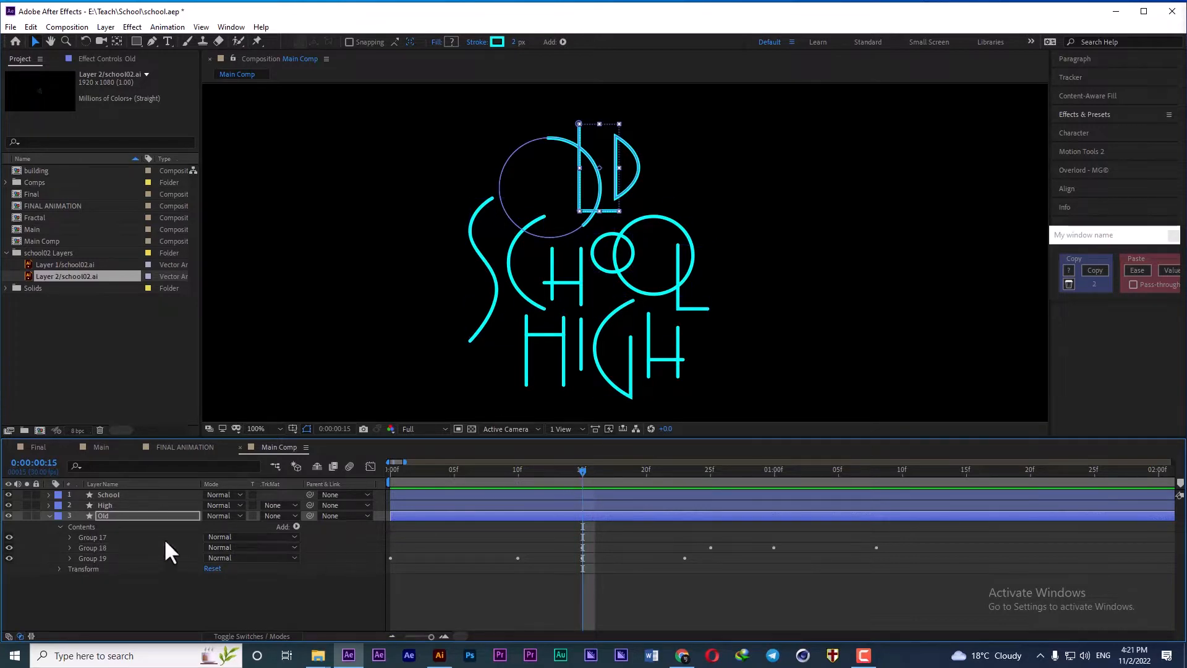
- Set the Offset of Group 18's Trim Paths to -1x+0.0° so the L starts drawing exactly from its upper end
click(589, 468)
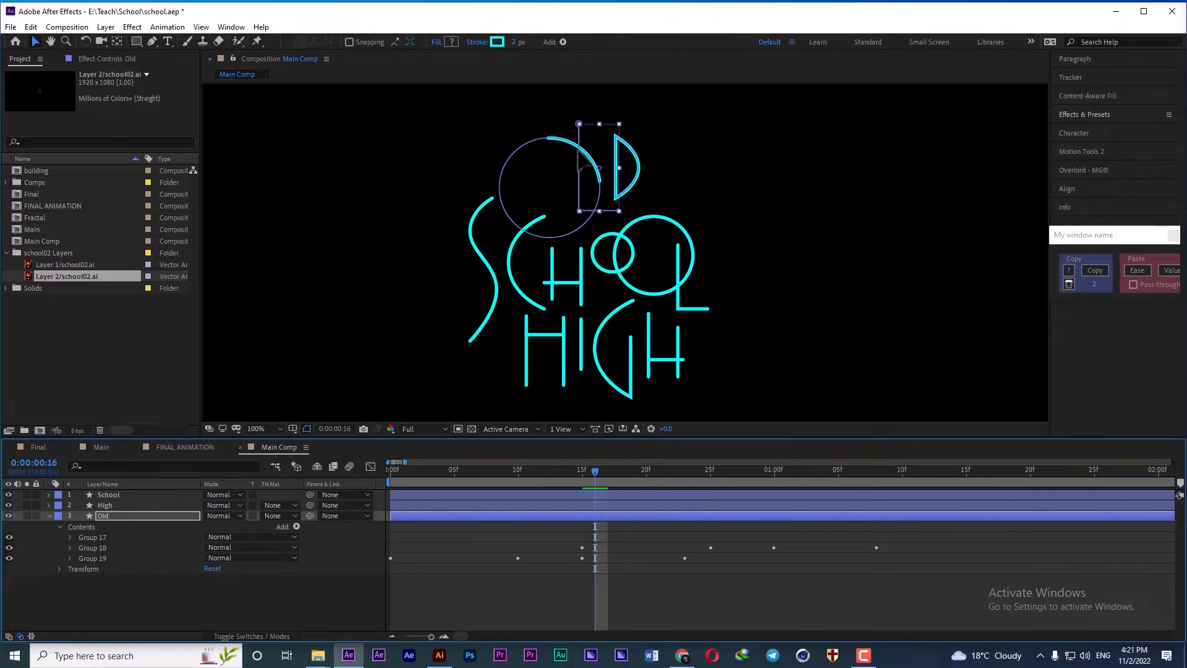
click(69, 547)
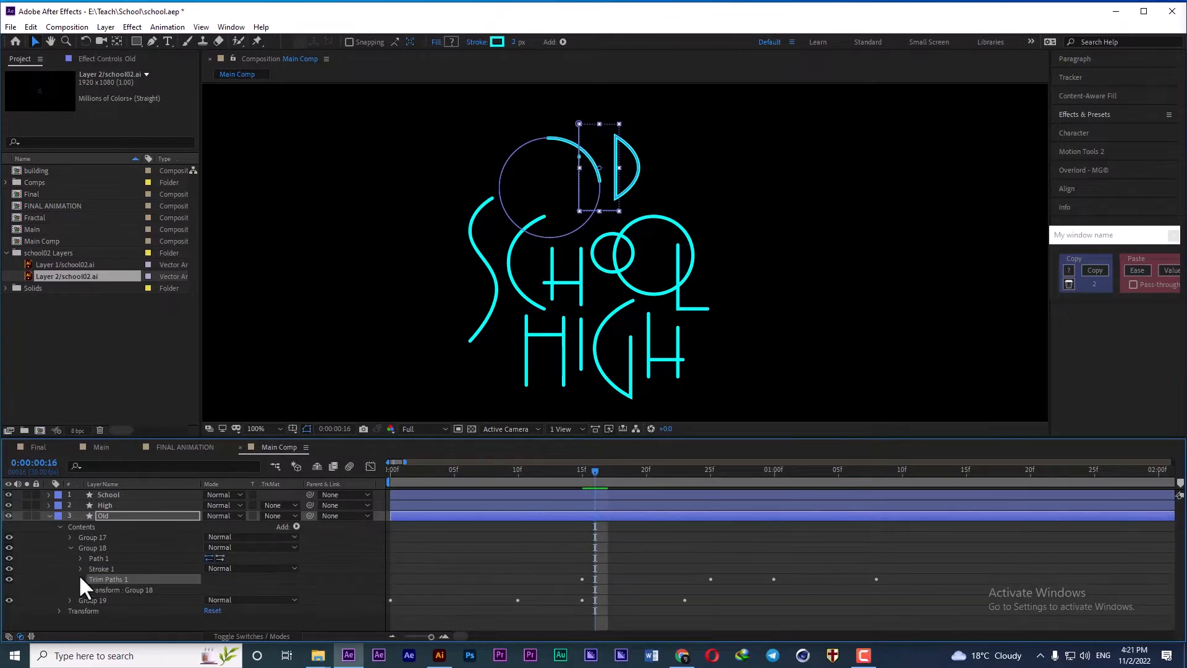
click(81, 579)
scroll(162, 573, down, 1)
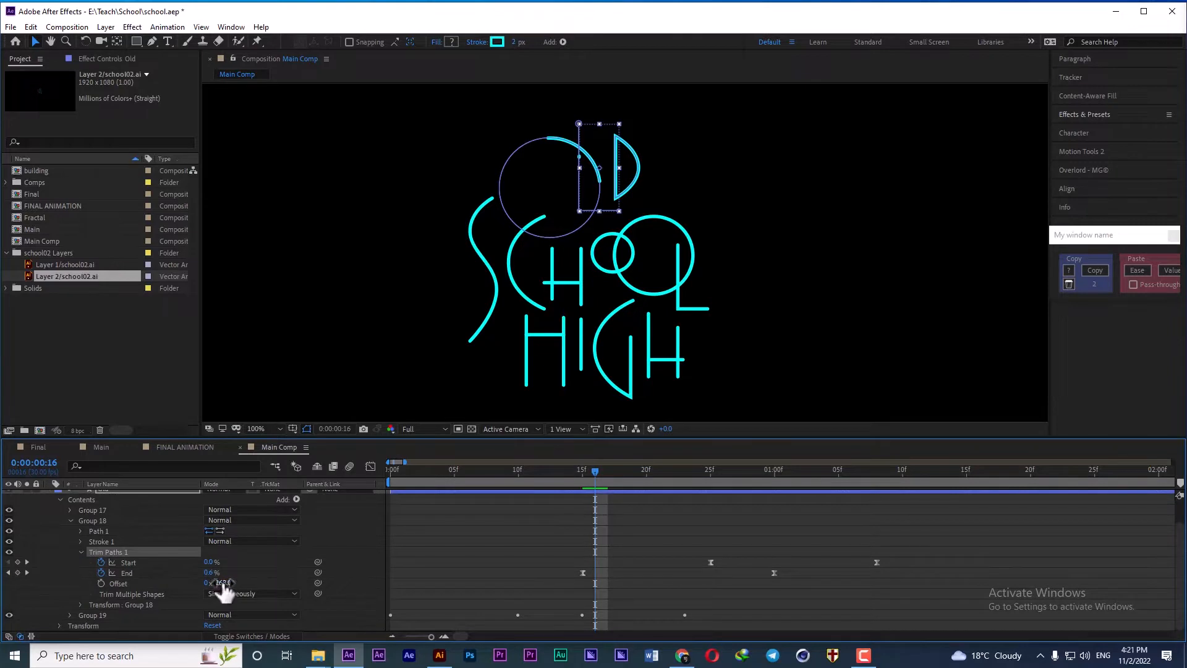
drag(218, 583, 155, 575)
drag(597, 467, 564, 475)
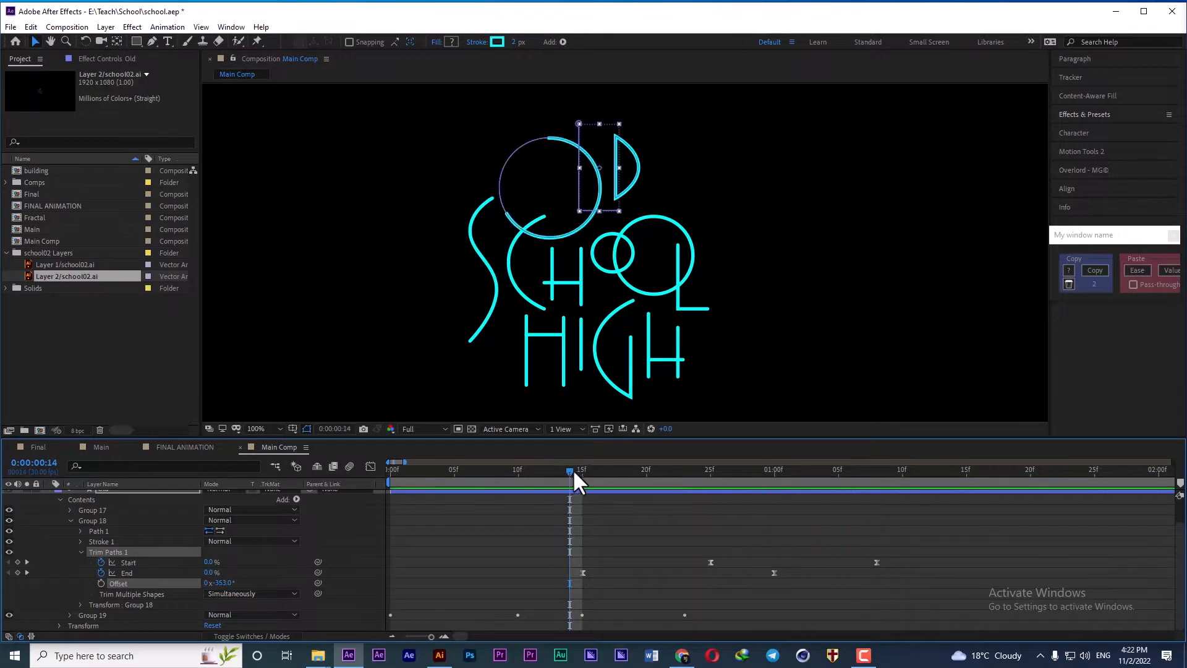
click(577, 468)
scroll(603, 117, up, 4)
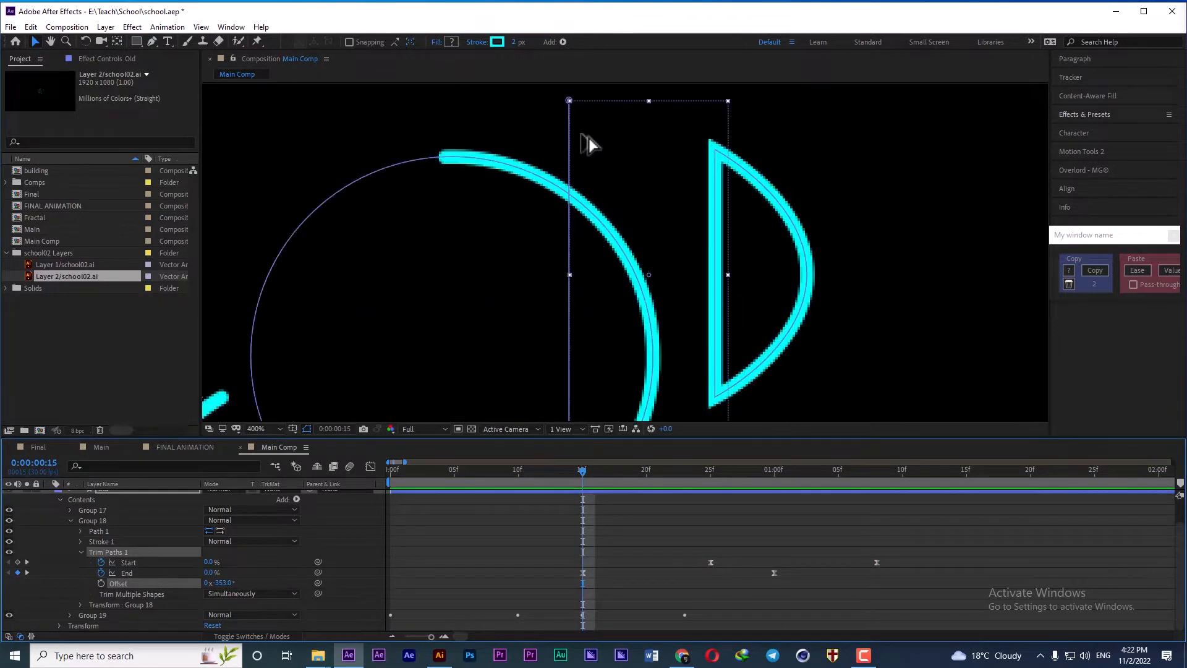
drag(564, 117, 562, 199)
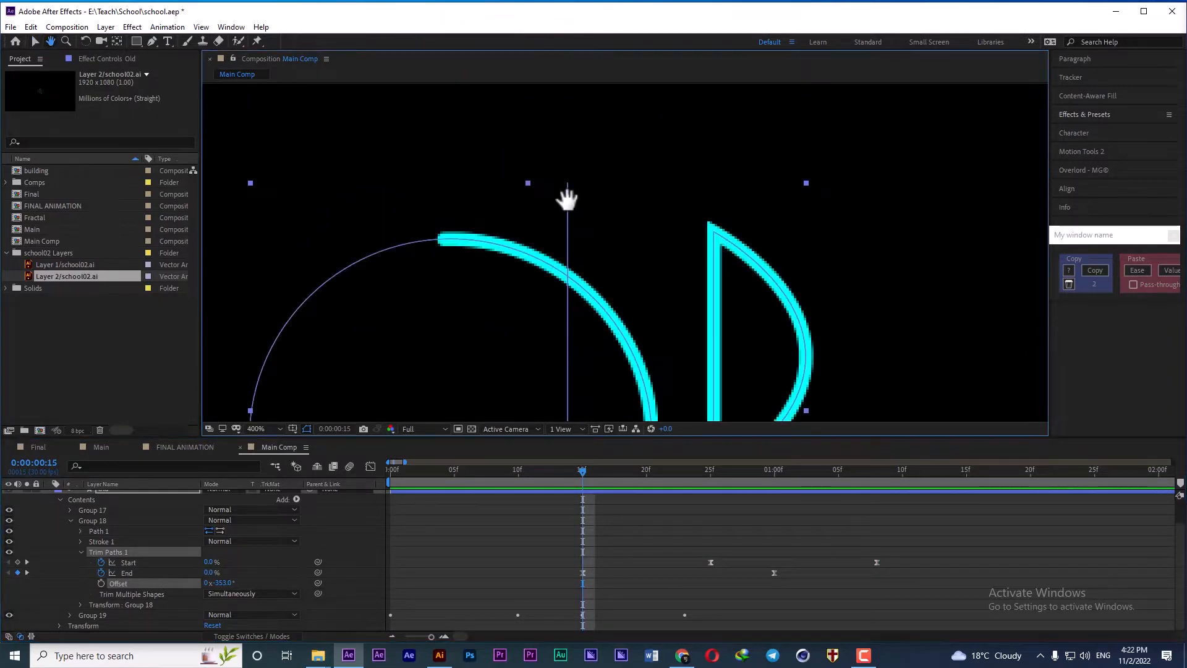
click(582, 571)
click(595, 469)
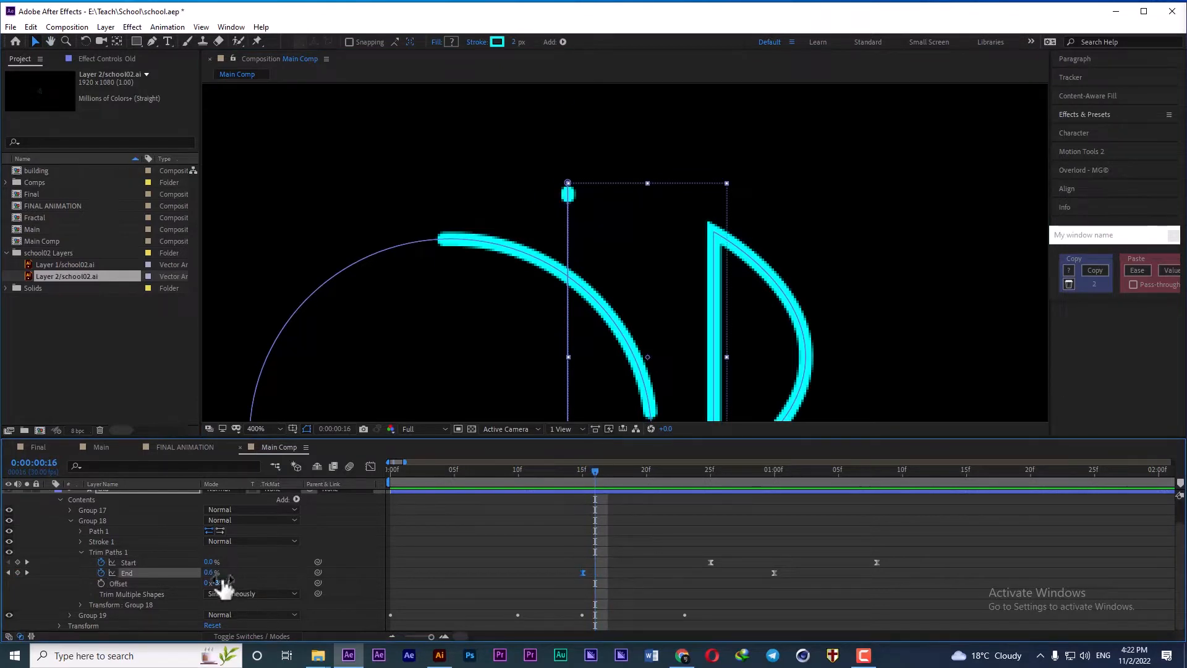
mouse_move(596, 469)
mouse_down()
mouse_move(799, 482)
mouse_move(716, 488)
mouse_move(776, 495)
mouse_up()
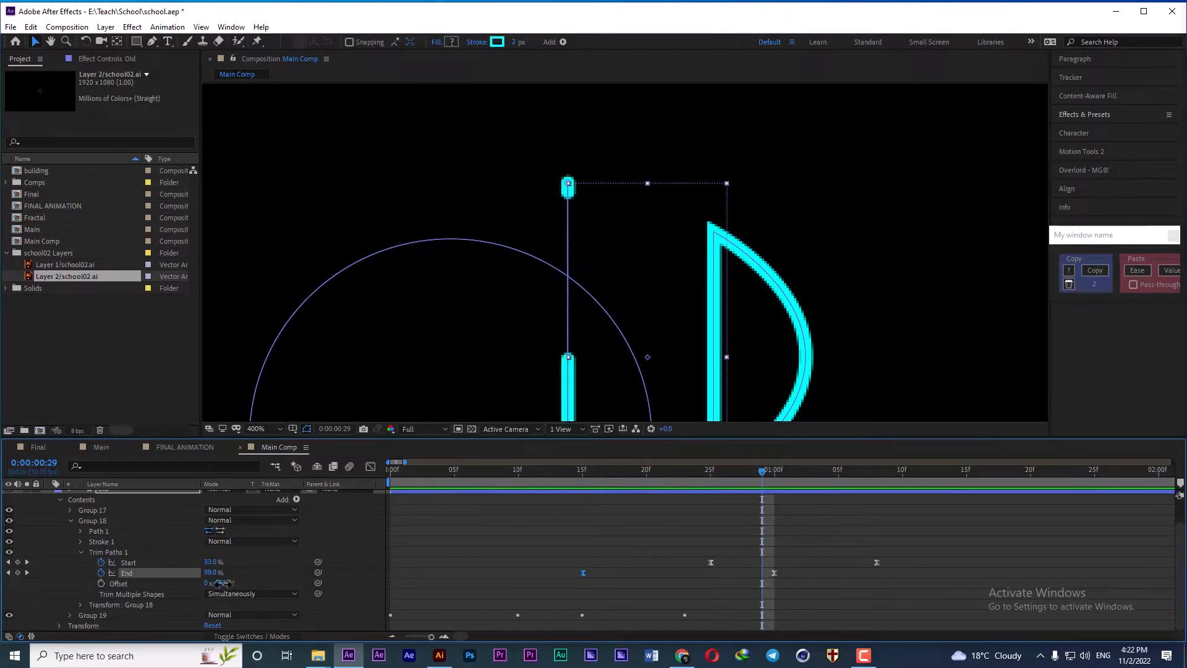
drag(224, 583, 221, 583)
click(589, 471)
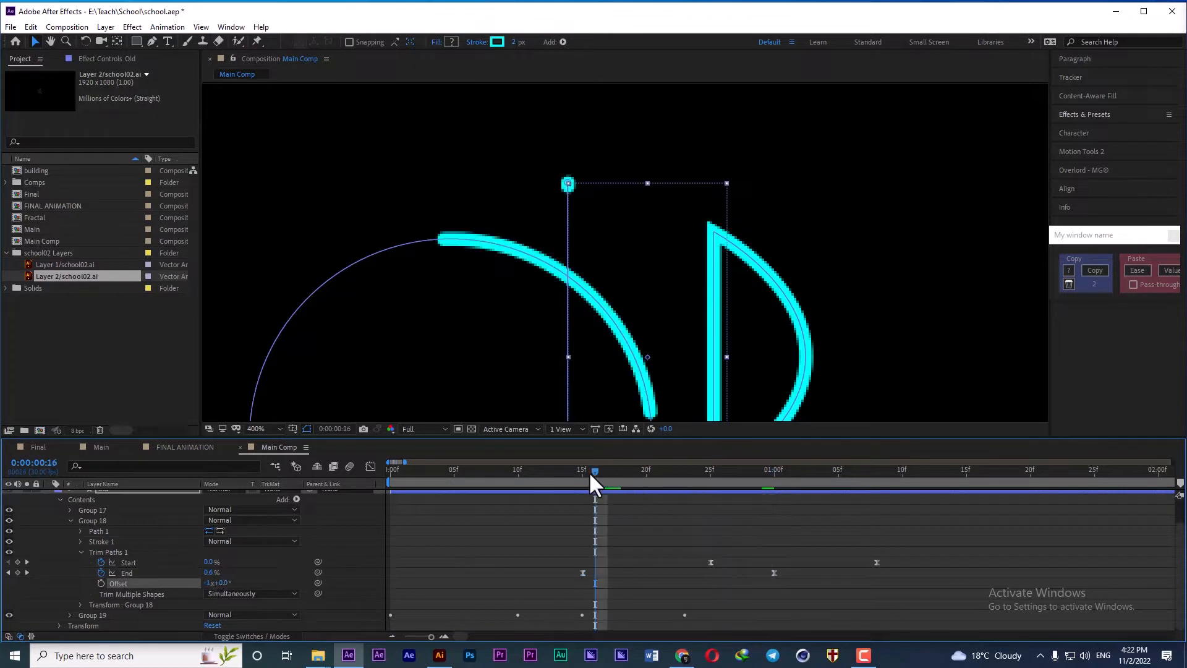
- Preview the O and L animations from the start of the composition
scroll(622, 246, down, 1)
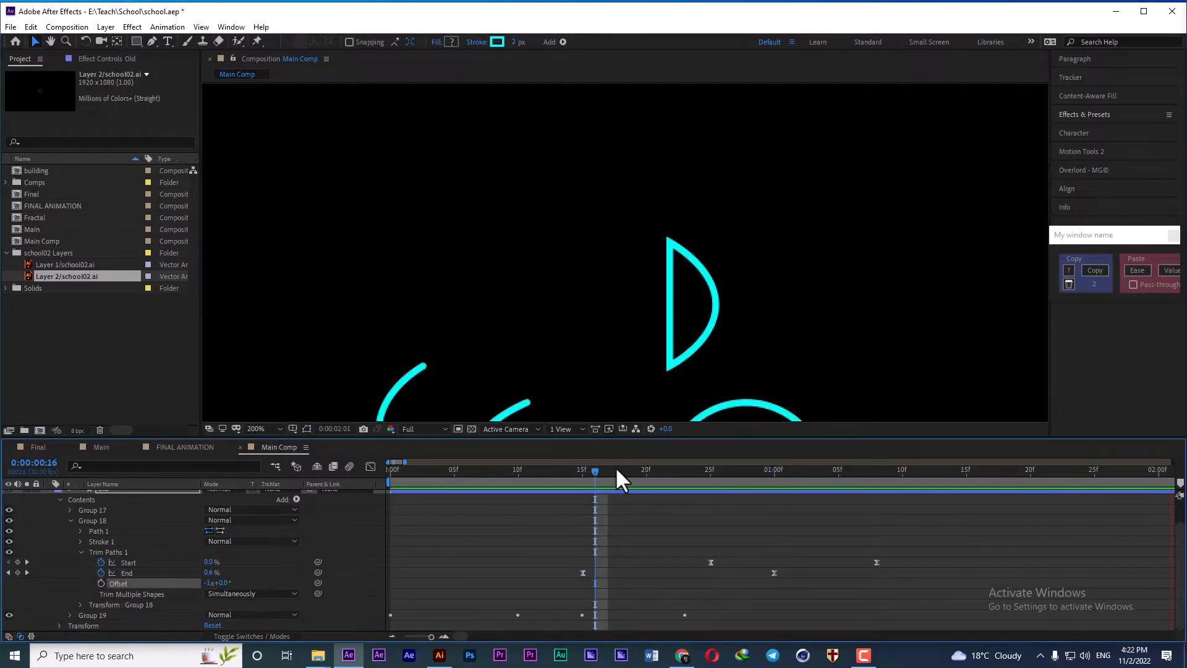
key(space)
scroll(555, 525, down, 3)
click(390, 470)
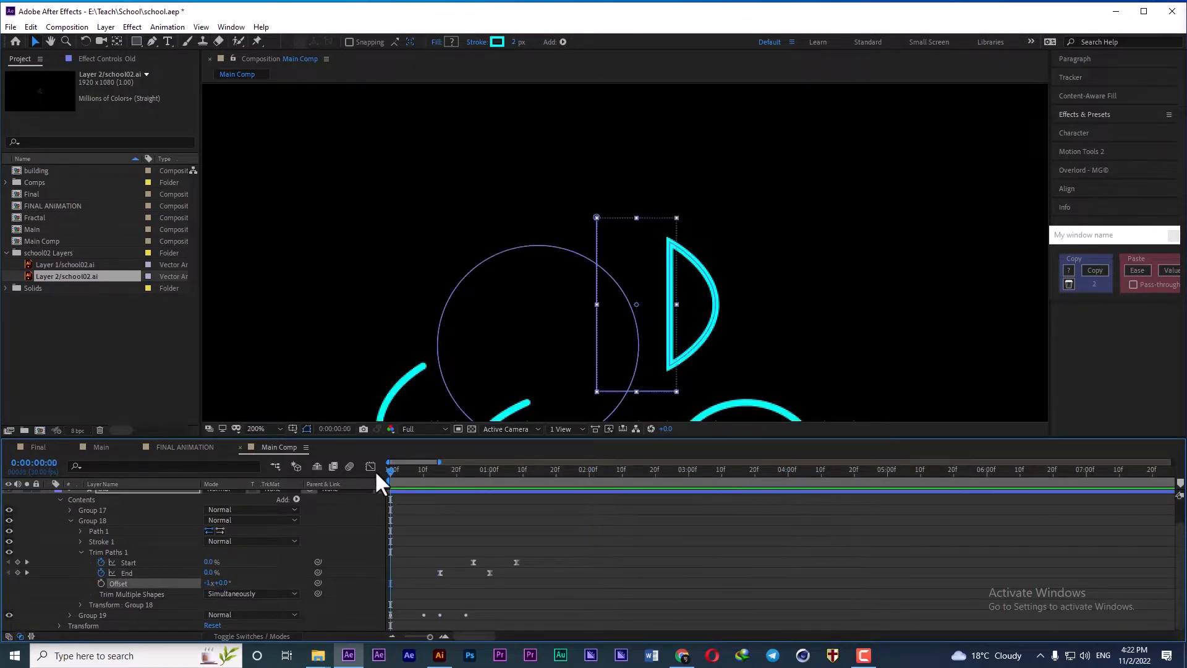
key(space)
- Paste the animated Trim Paths onto Group 17, the D of OLD, starting at 0:00:01:00
drag(432, 470, 489, 478)
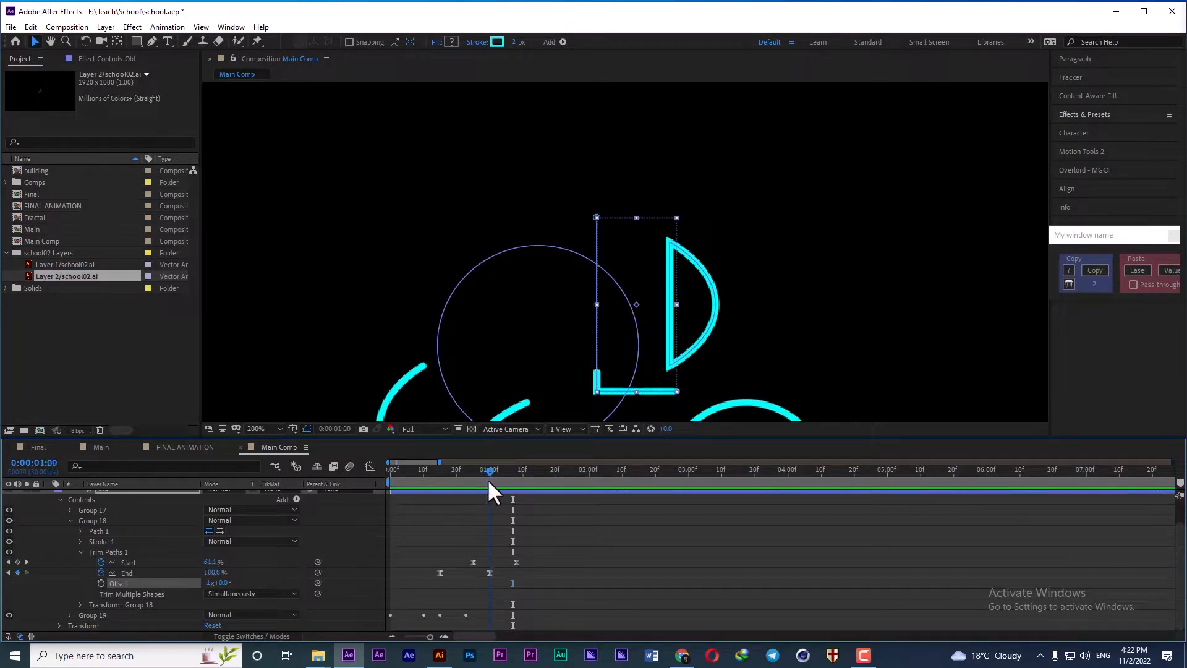
click(79, 550)
click(93, 536)
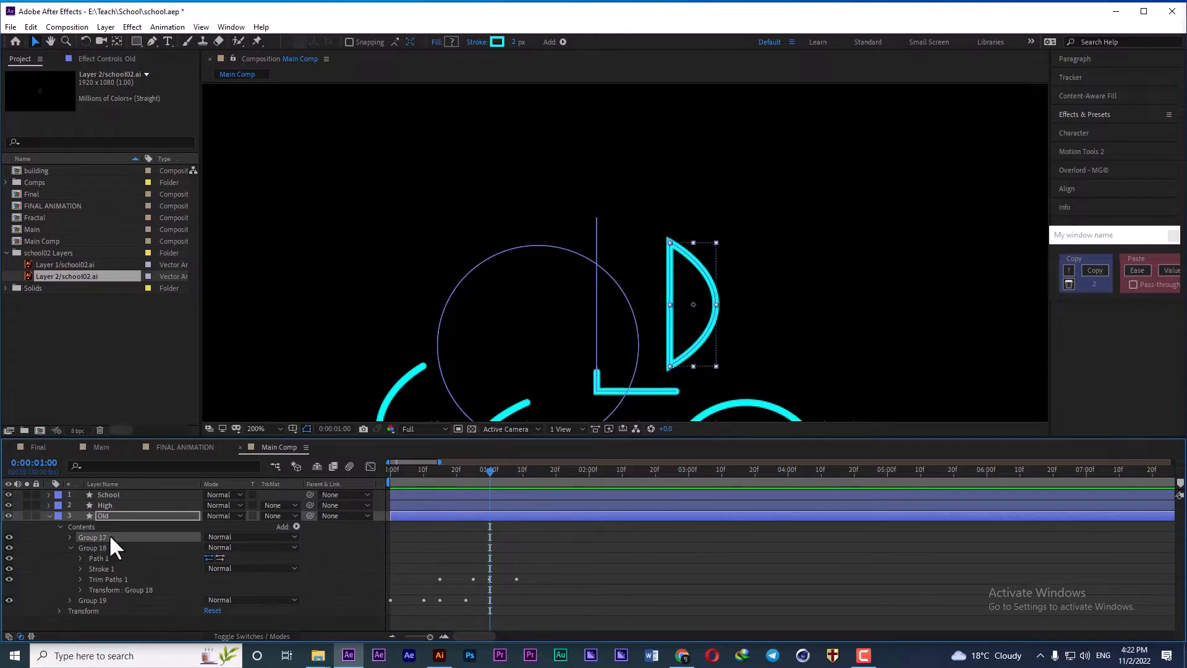
key(ctrl+v)
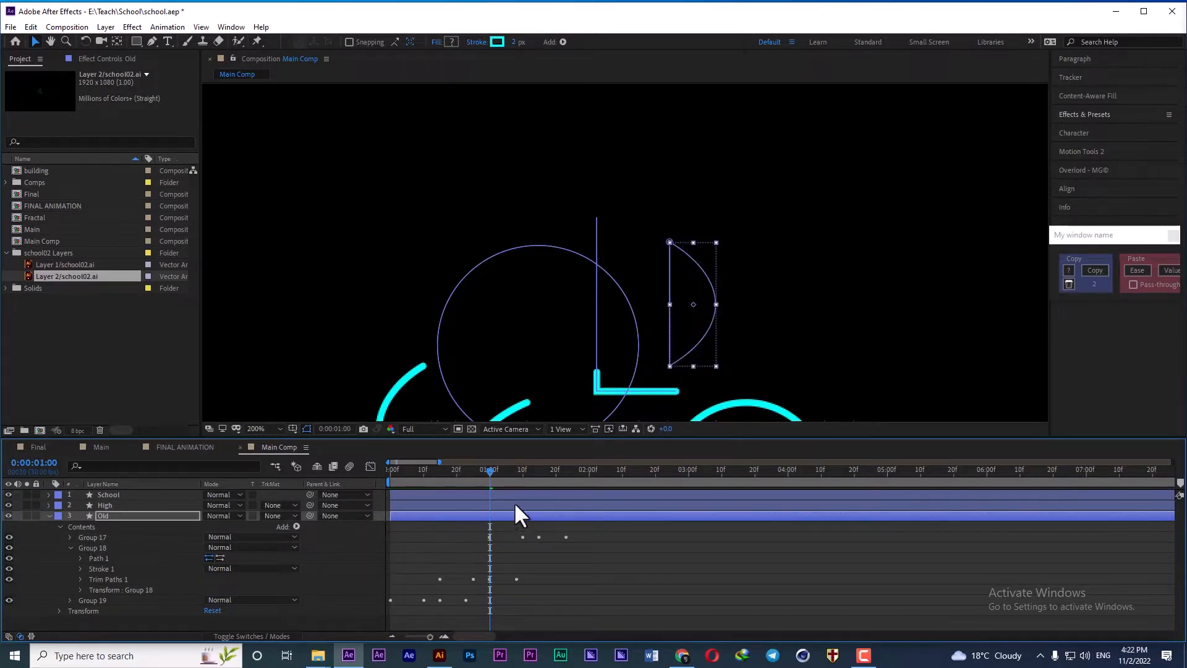
- Set the Offset of the D's Trim Paths to -354° so it draws from its upper corner, and preview the animation
drag(488, 470, 492, 470)
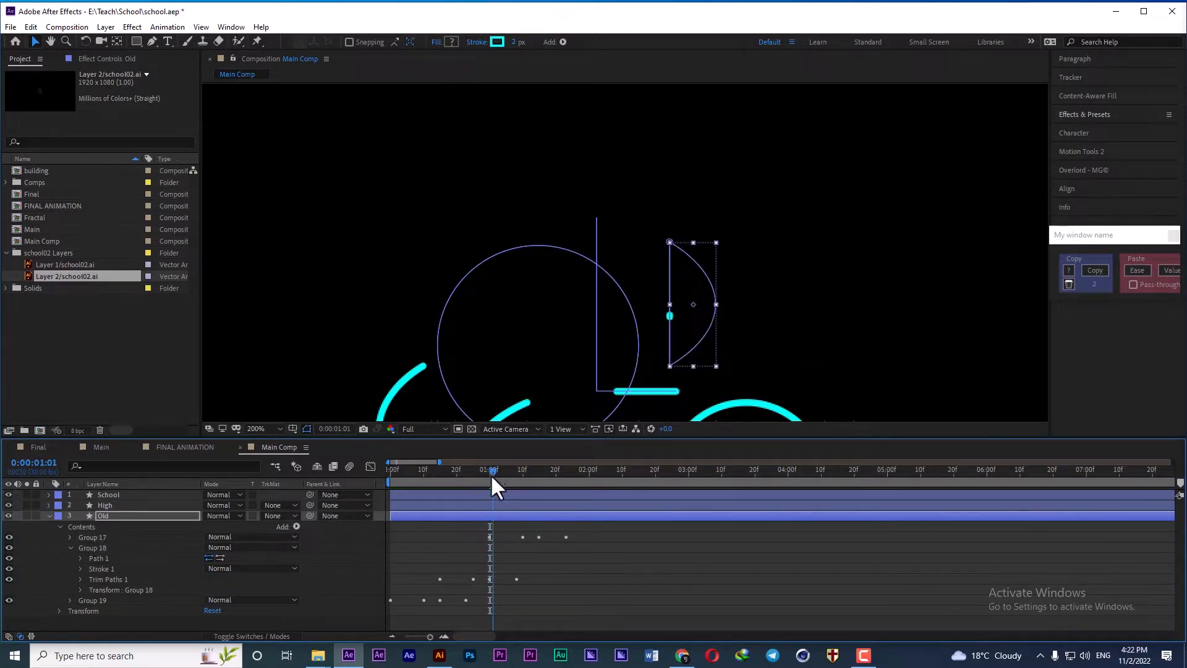
click(70, 535)
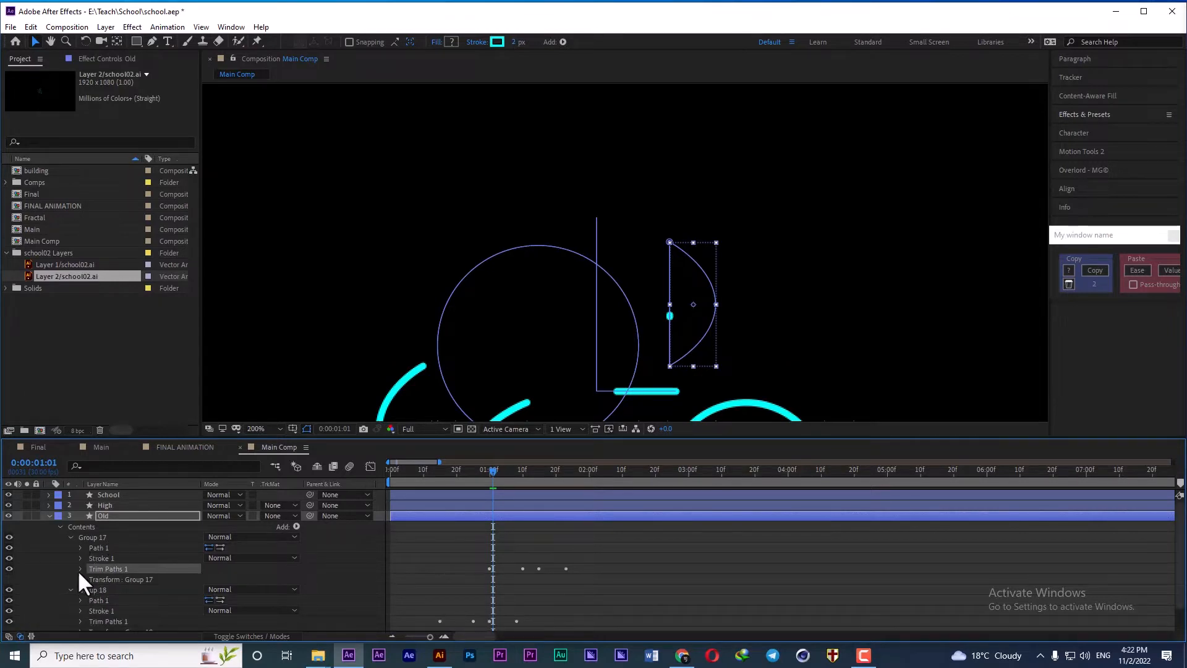
click(81, 568)
scroll(145, 571, down, 2)
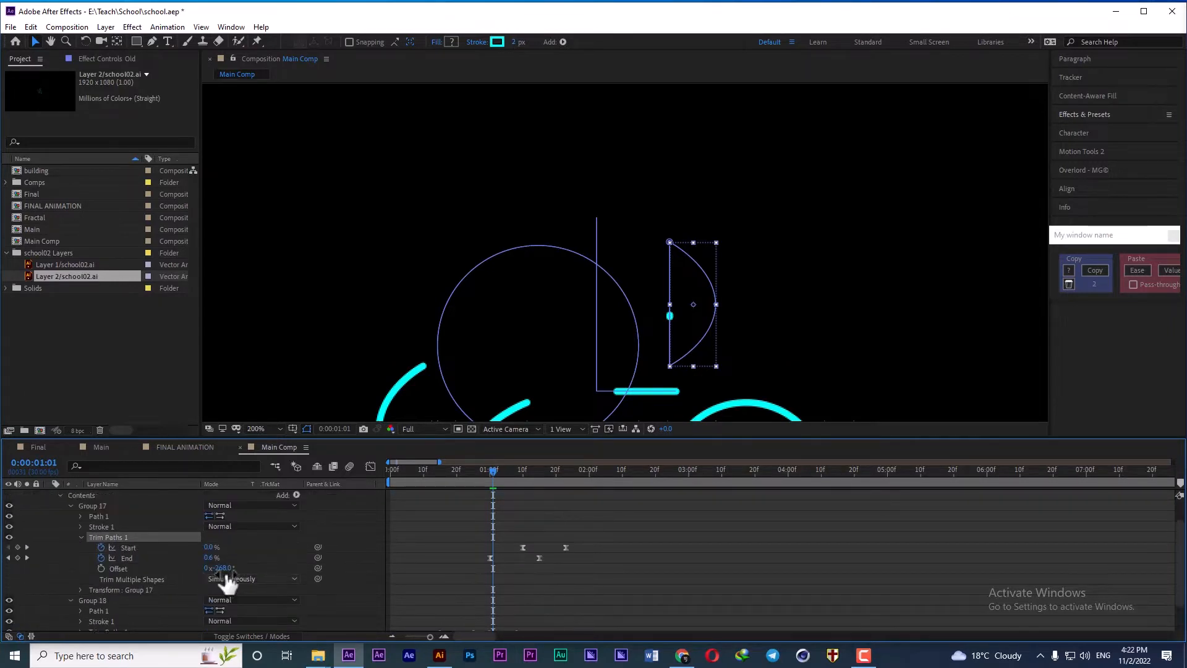
drag(224, 567, 175, 570)
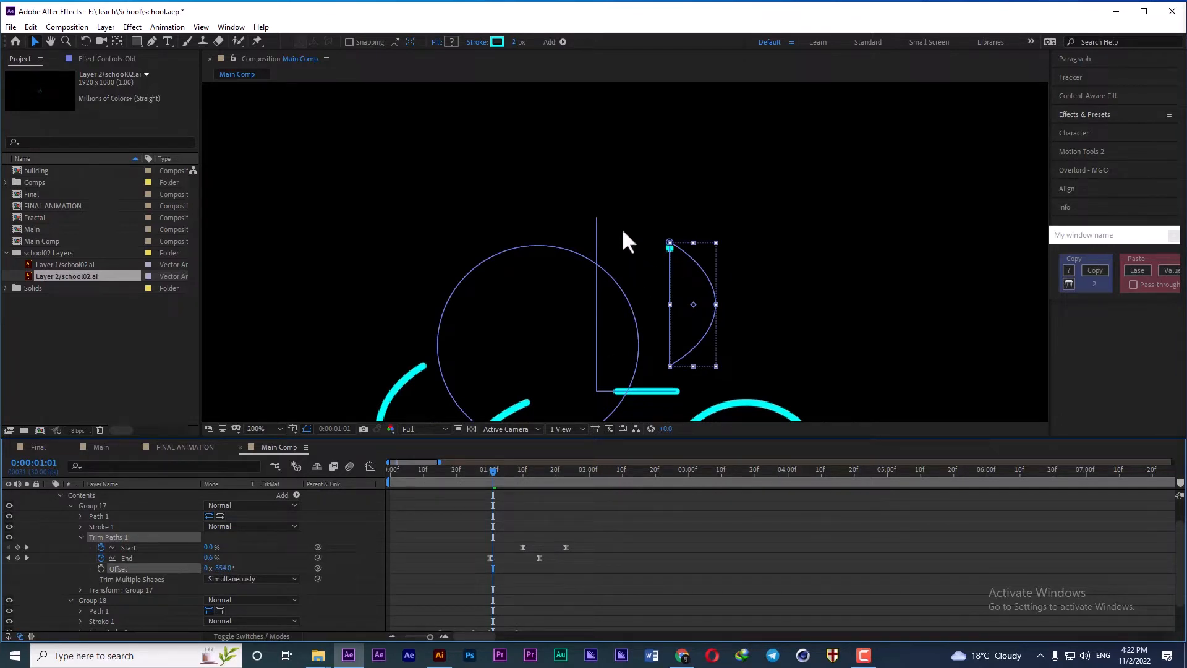
click(485, 467)
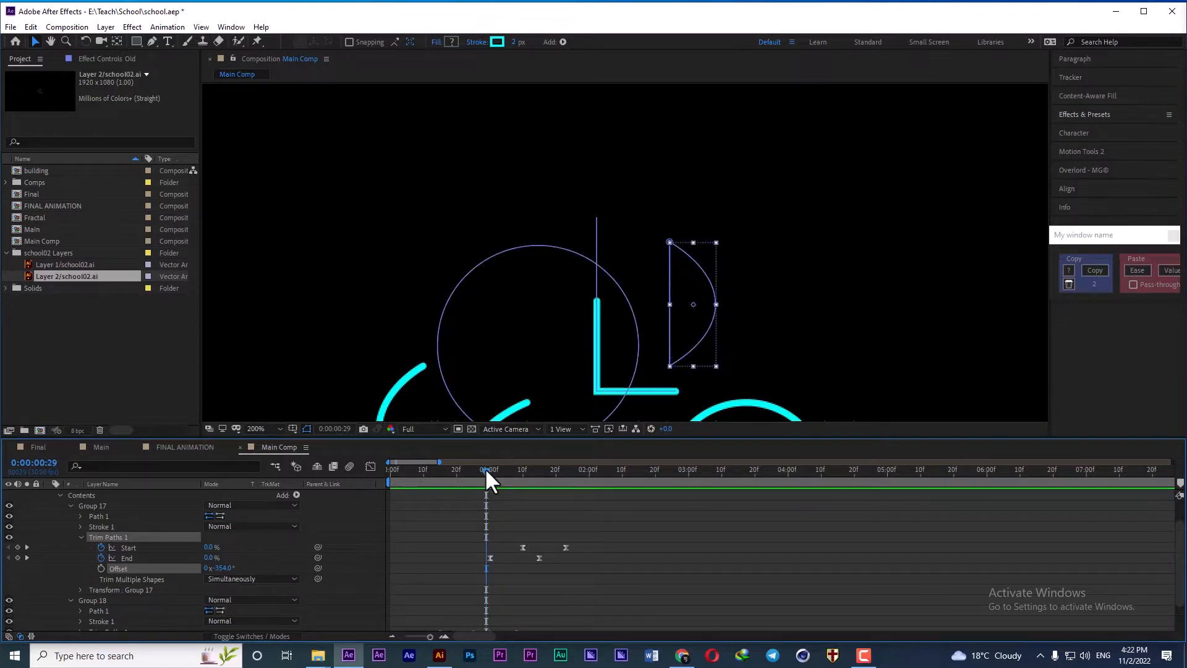
key(space)
key(space)
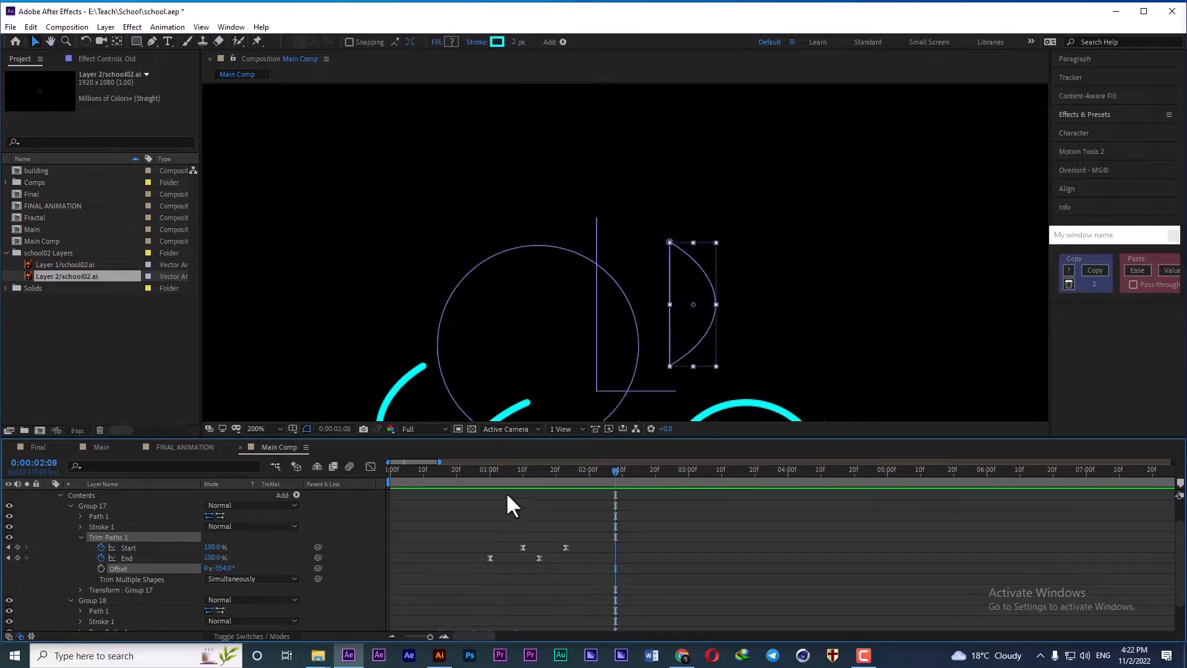
- Collapse the Old layer's contents and fit the whole composition in the viewer
click(59, 495)
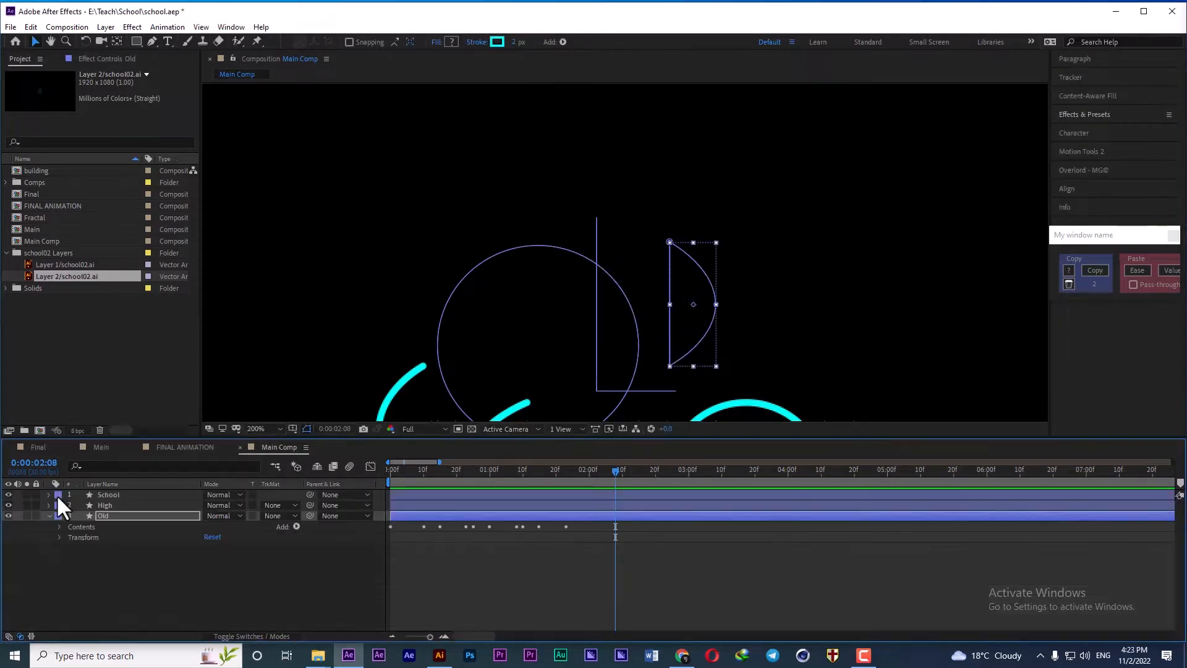
click(257, 428)
click(286, 223)
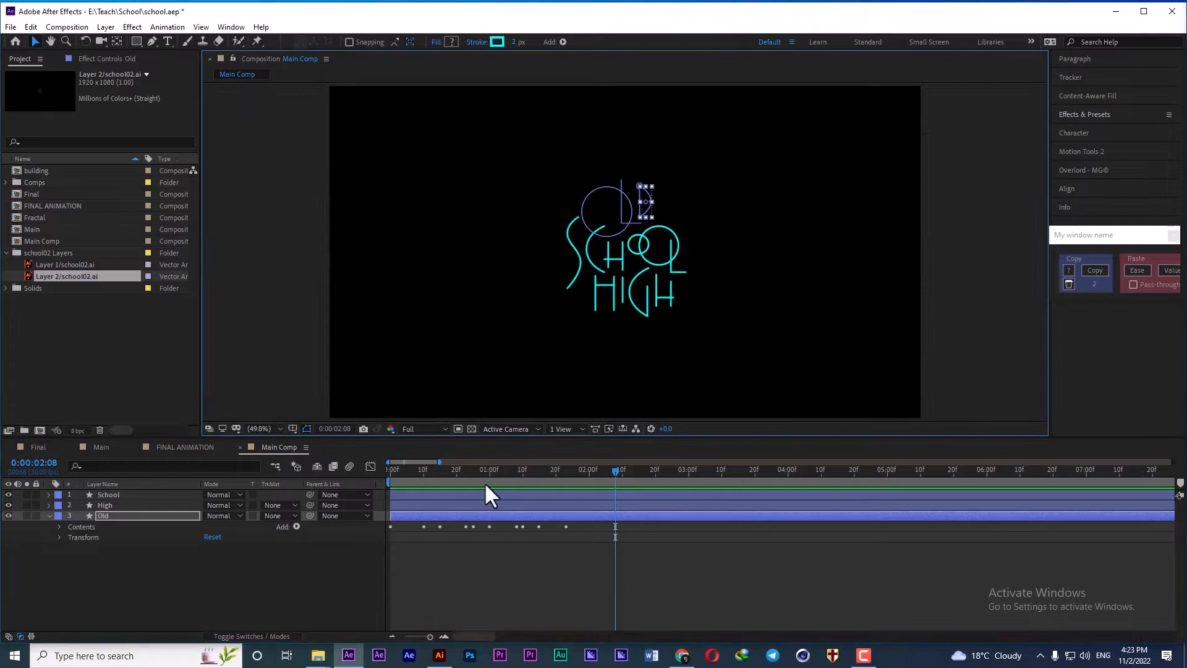
click(291, 551)
- Paste the animated Trim Paths onto Group 8 of the High layer, the first H's outer stem, starting at 0:00:01:15
click(105, 515)
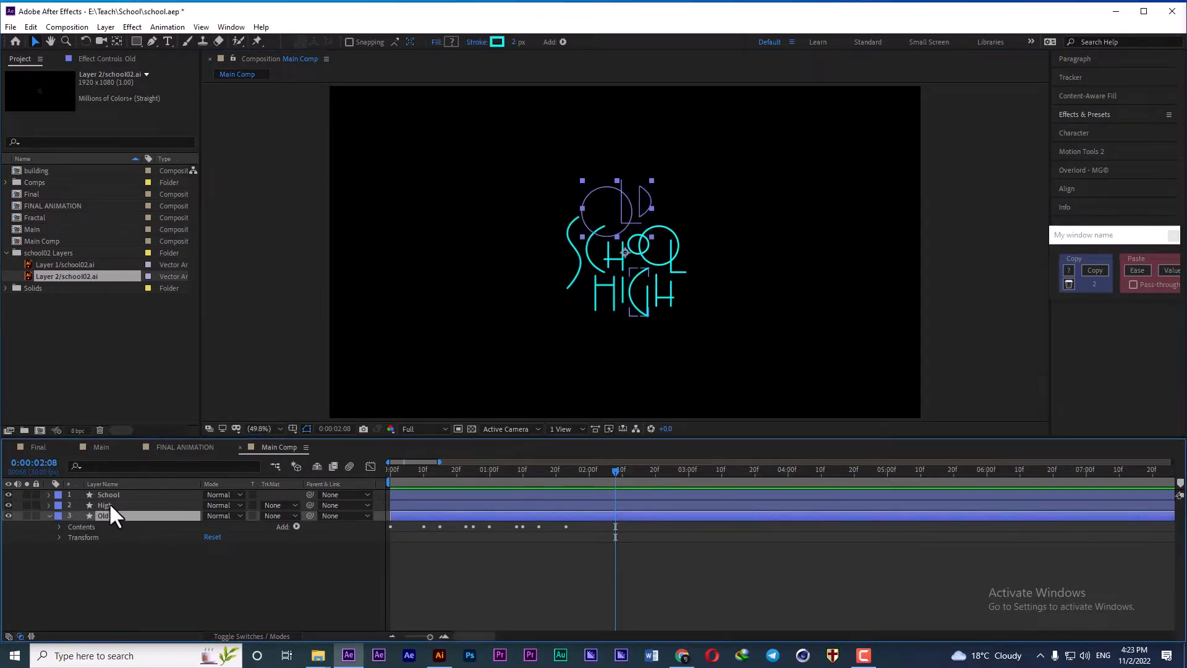
click(110, 506)
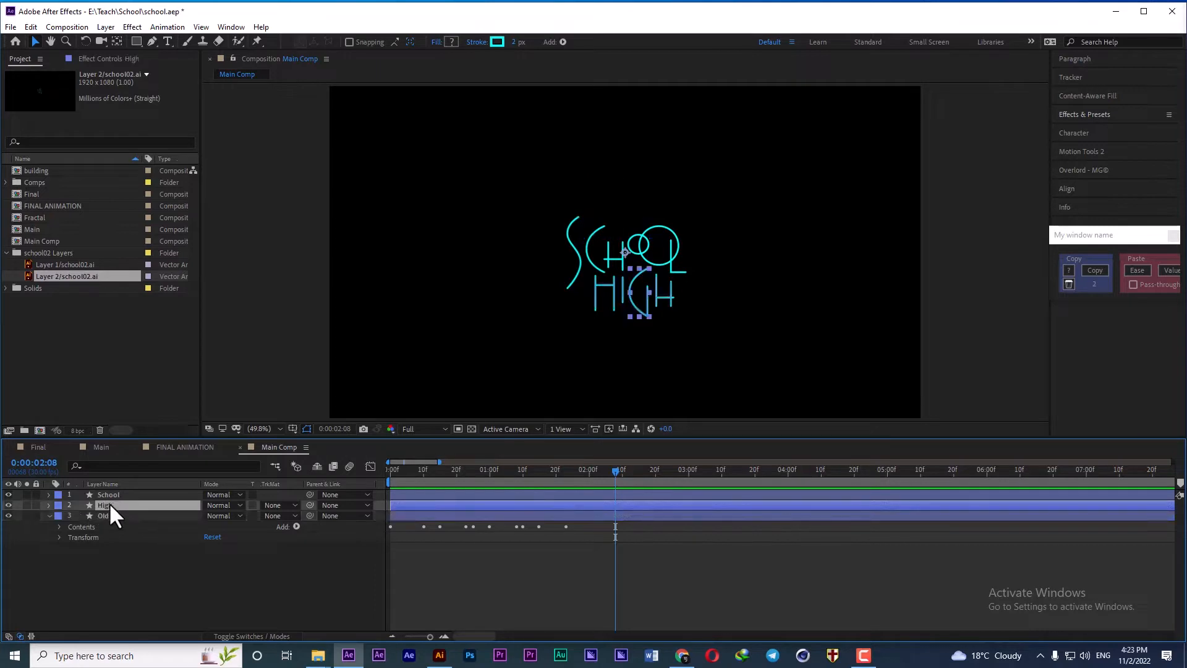
click(49, 505)
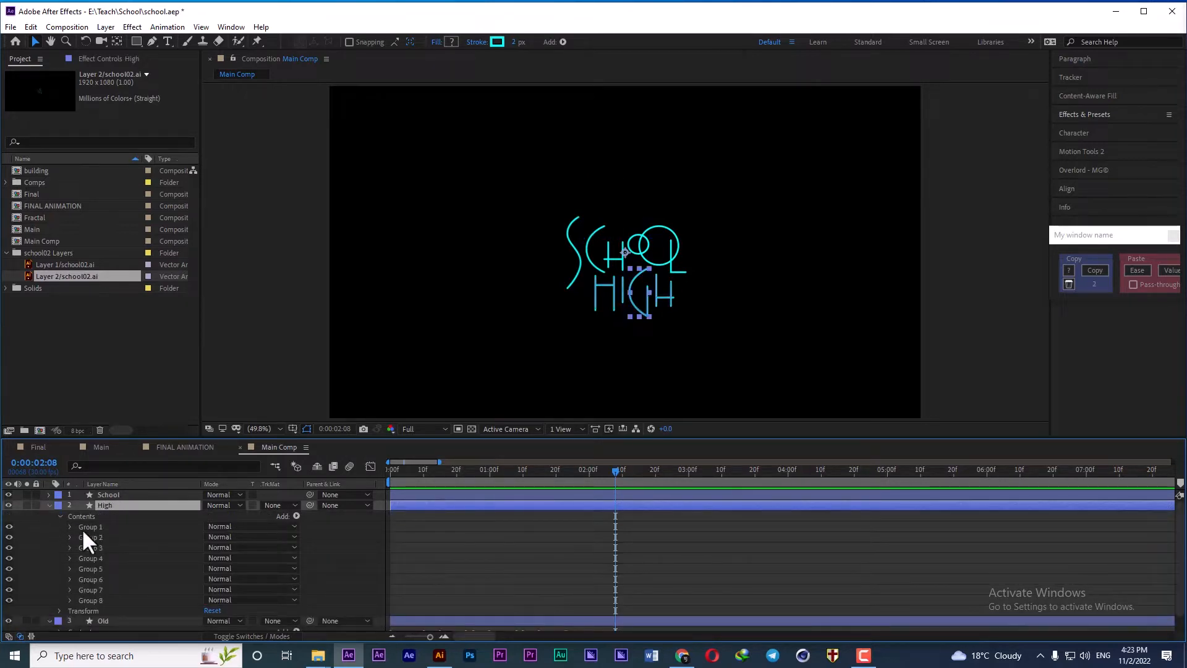
click(97, 526)
click(99, 600)
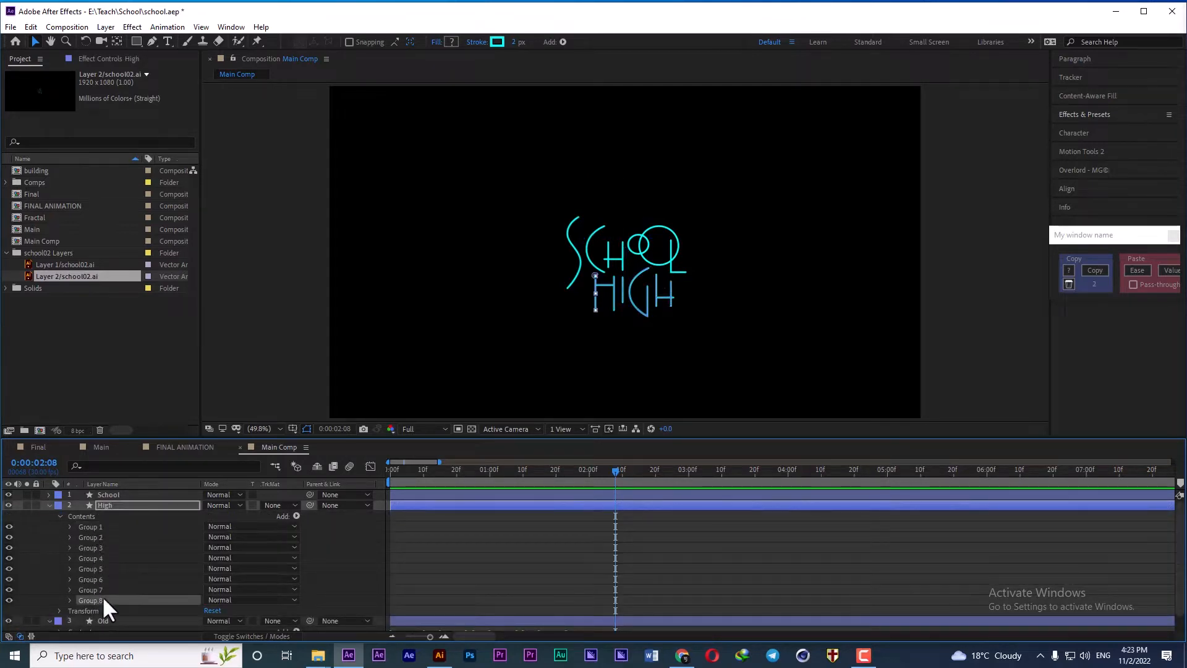
scroll(563, 528, down, 1)
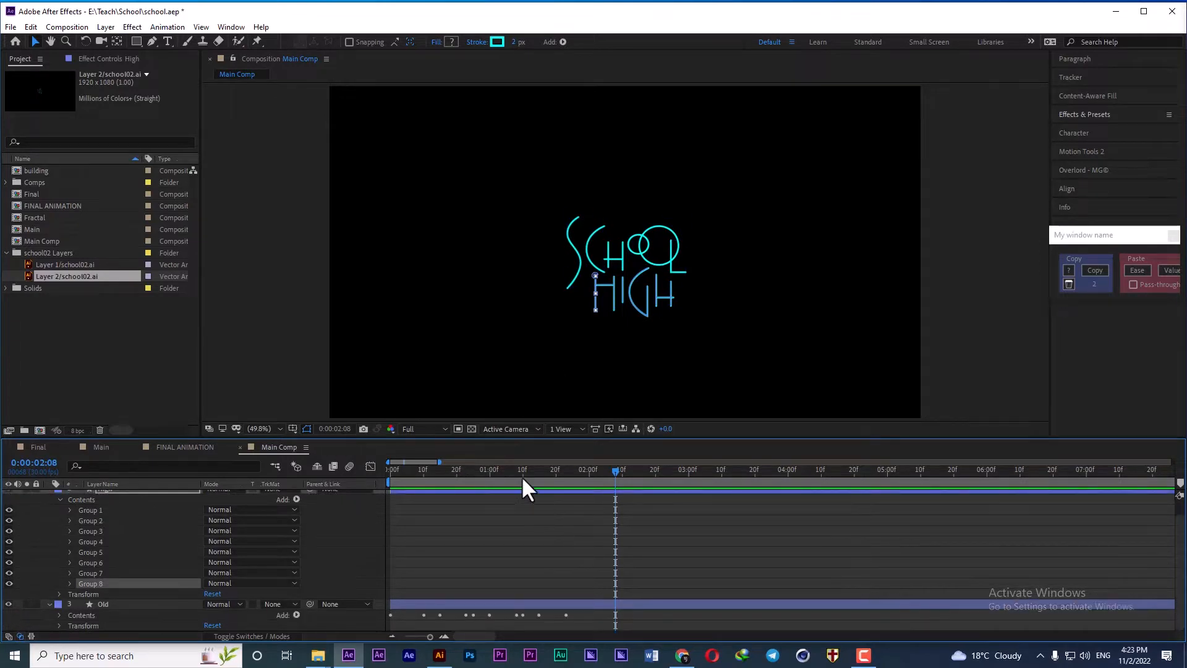
drag(523, 479, 538, 474)
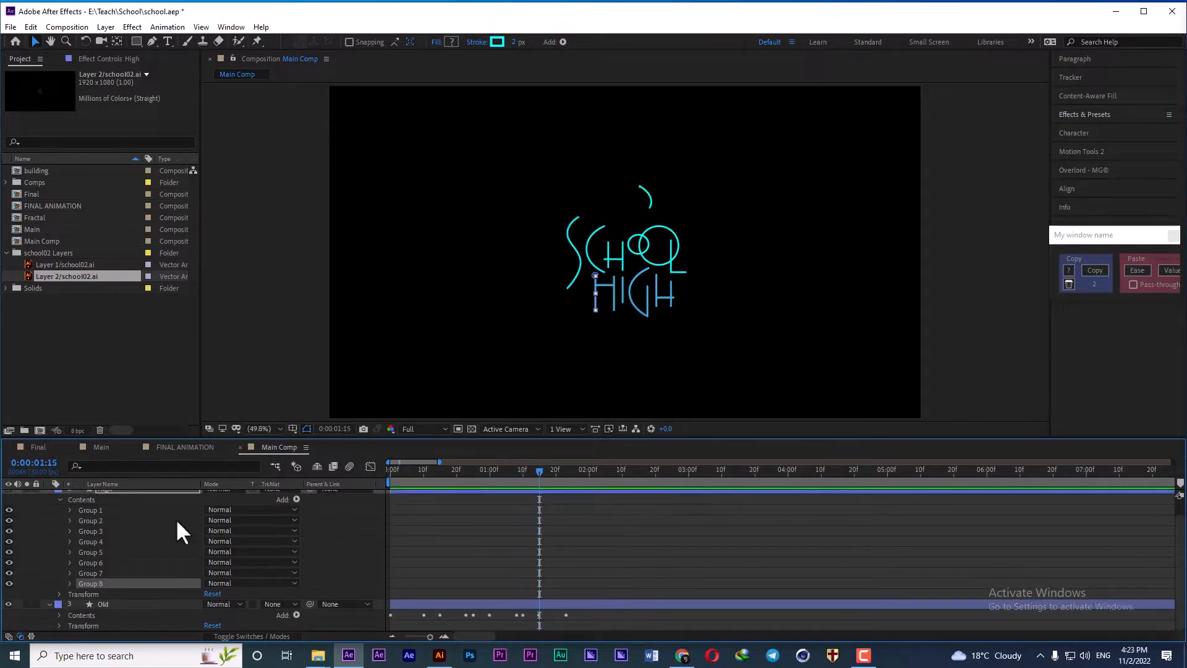
key(ctrl+v)
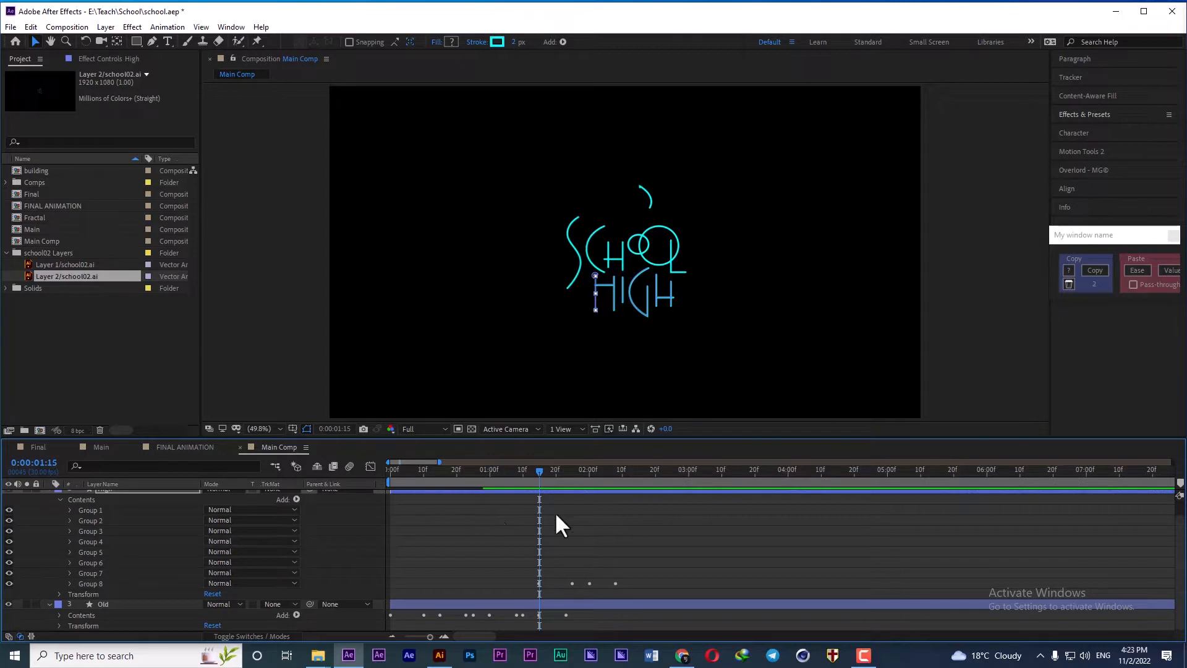
mouse_move(542, 477)
mouse_down()
mouse_move(561, 474)
mouse_move(537, 478)
mouse_up()
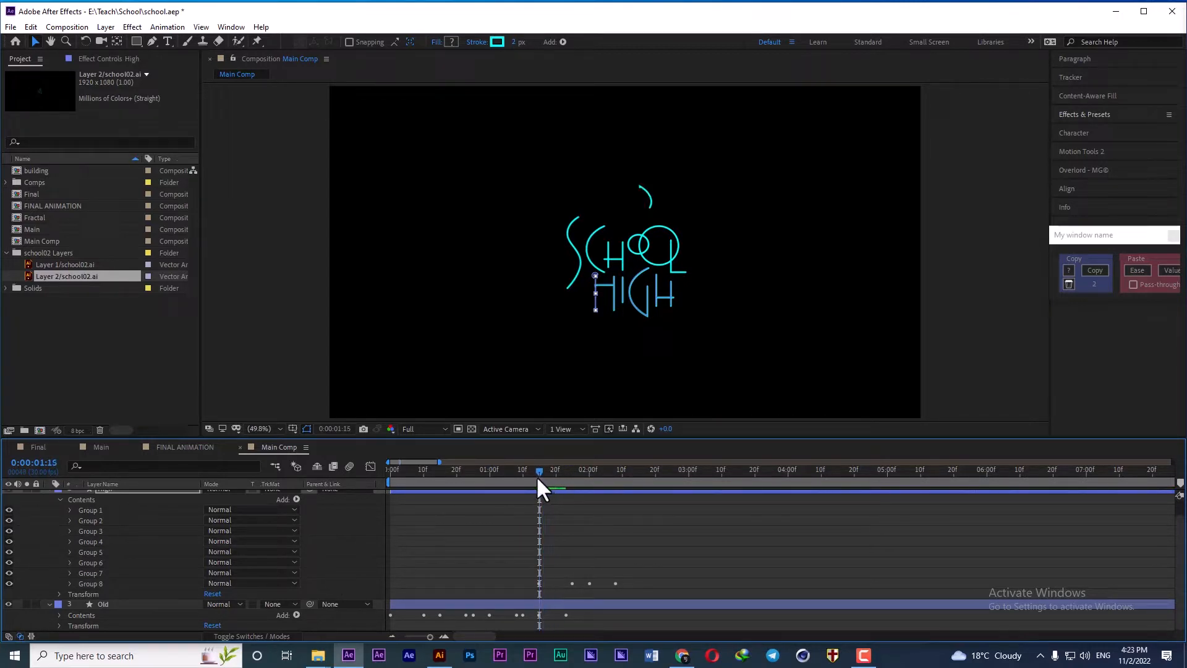
- Set the Offset of Group 8's Trim Paths to 0° and scrub the stem's animation to 0:00:01:29
click(69, 583)
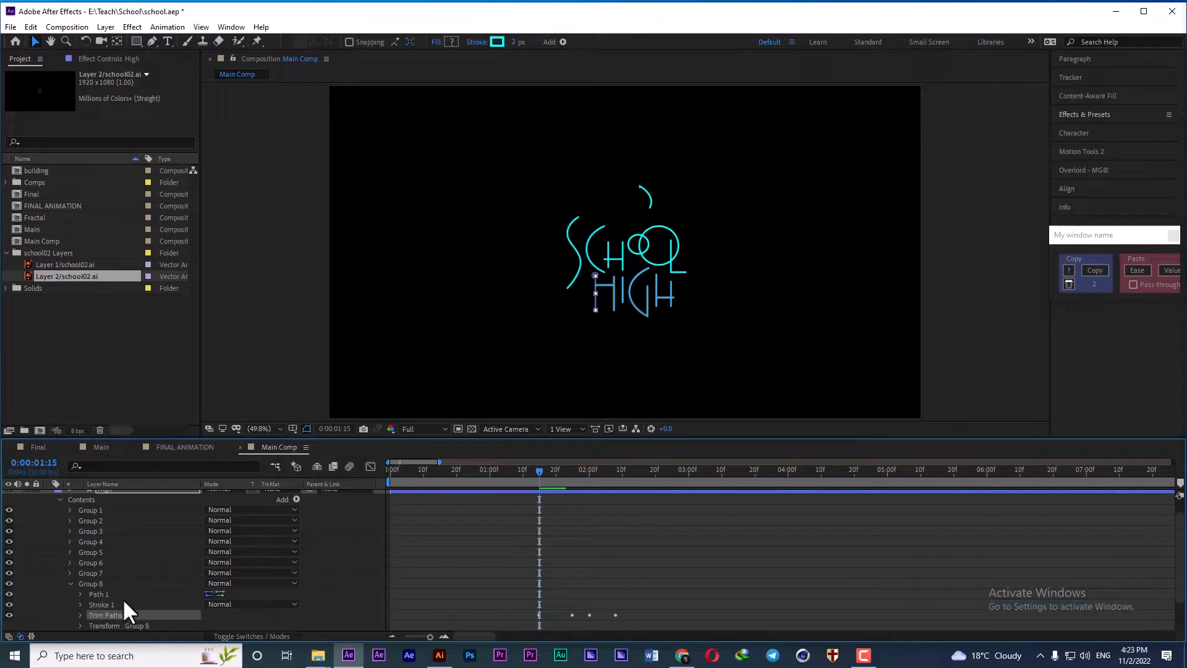
click(80, 615)
click(226, 561)
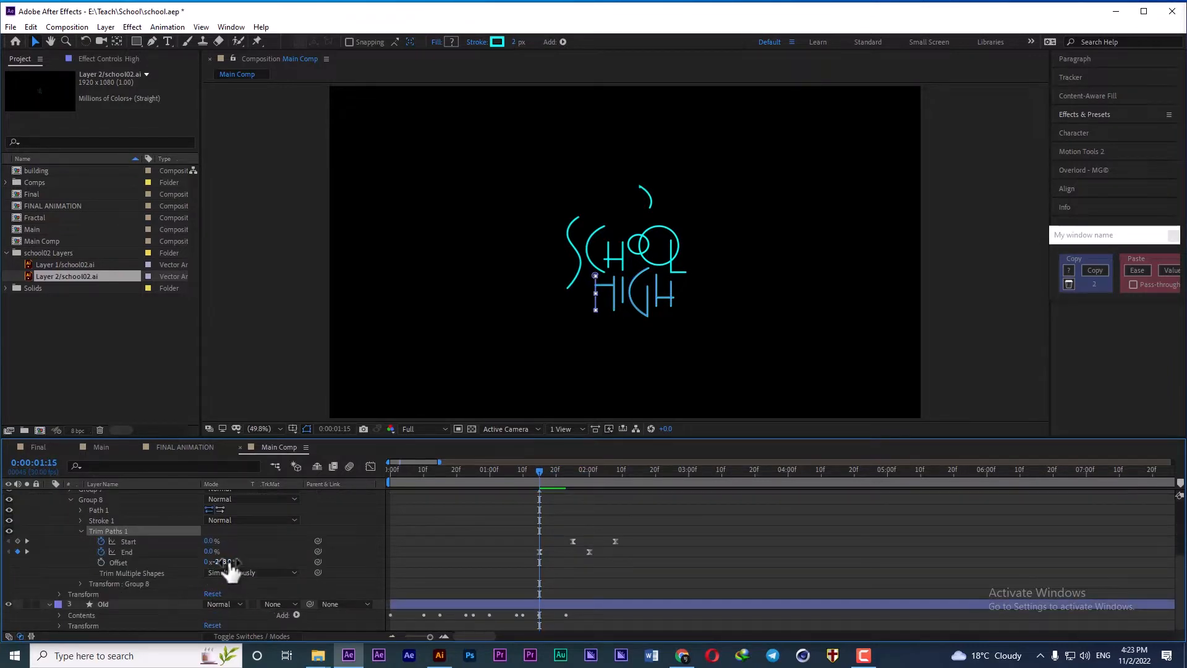
text(0)
key(Return)
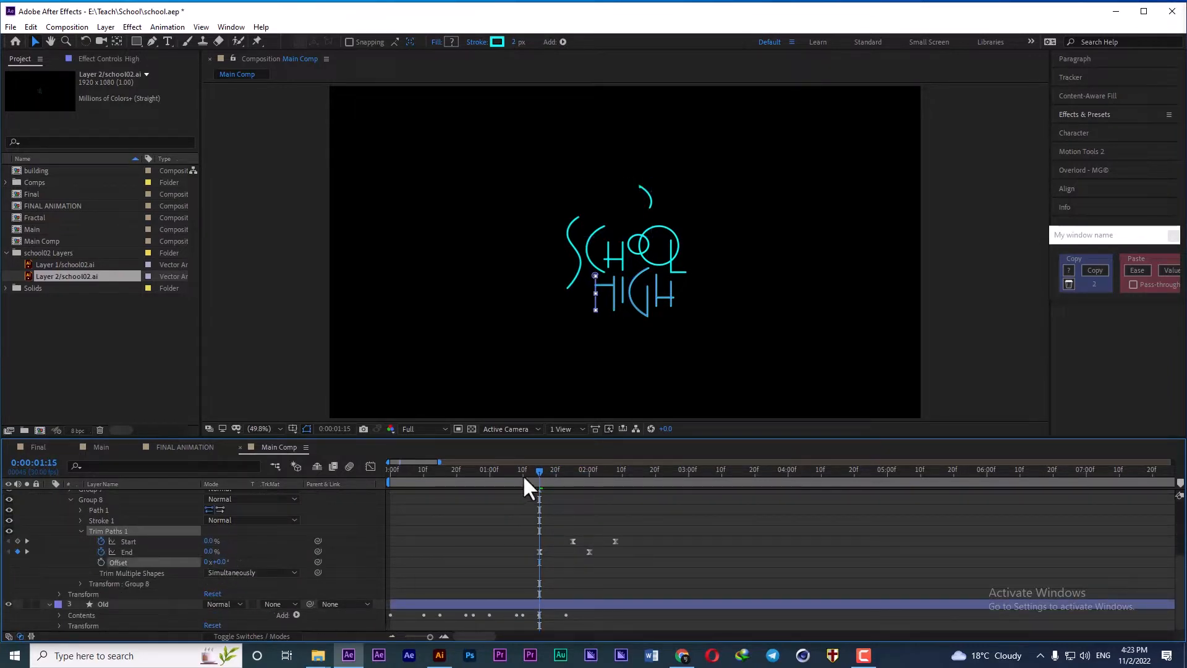
click(546, 472)
drag(545, 473, 585, 479)
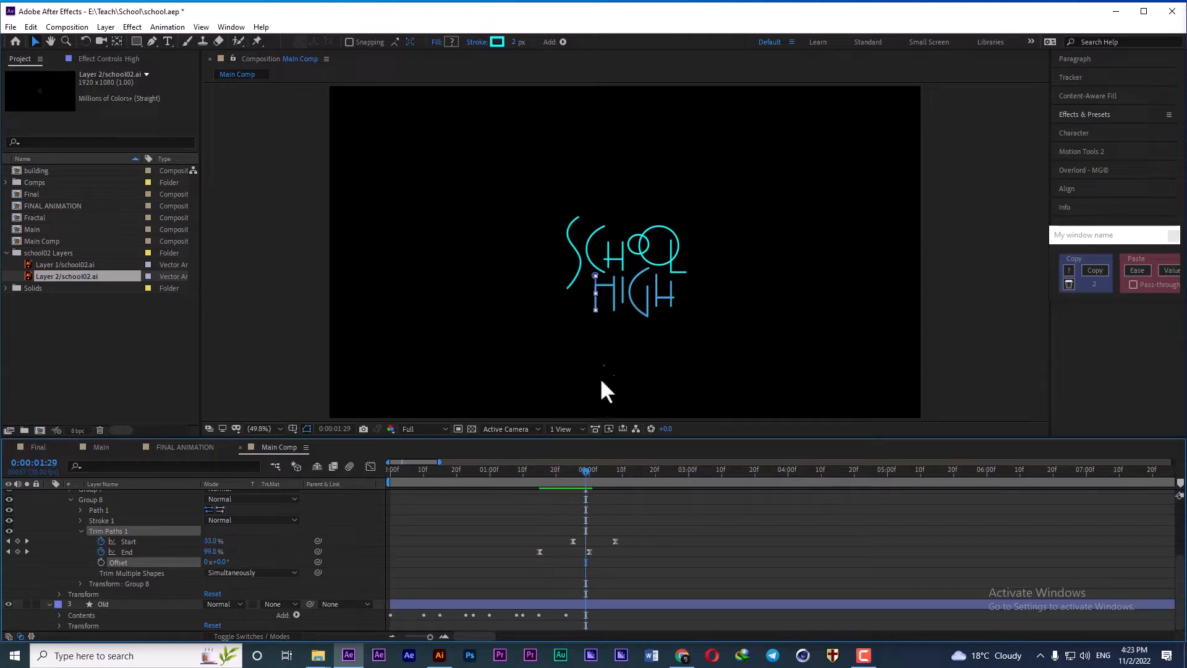
scroll(605, 292, up, 1)
scroll(604, 292, up, 2)
scroll(603, 336, up, 2)
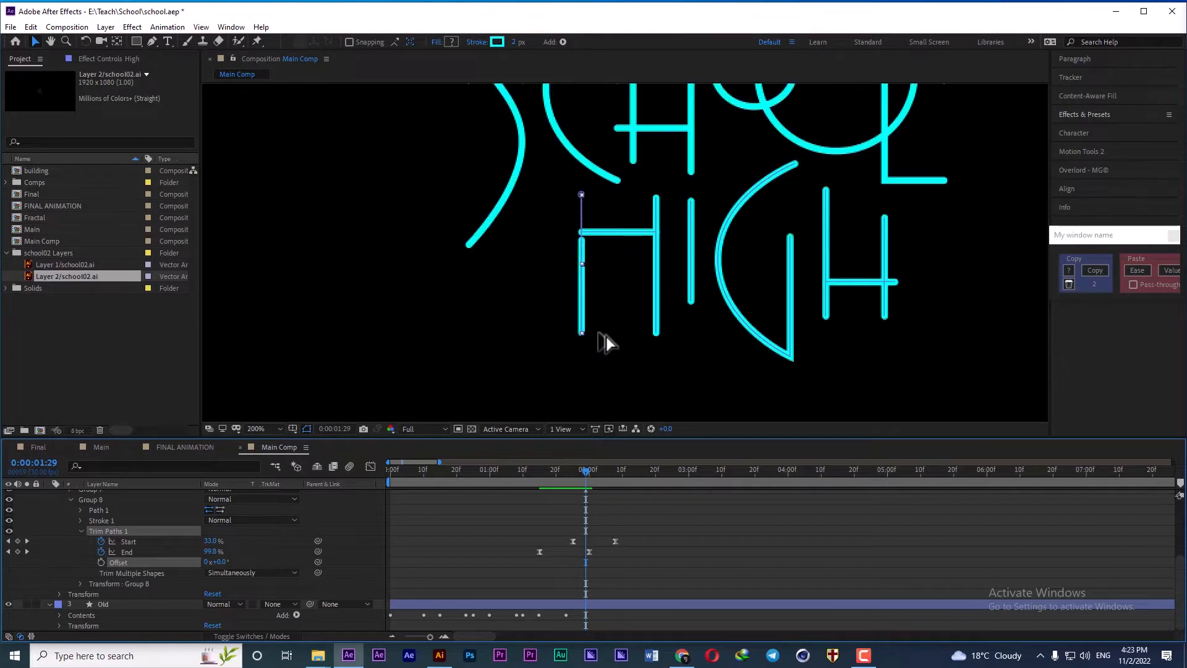
- Copy Group 8's Trim Paths and paste them onto Group 7, the first H's crossbar, starting at 0:00:01:29
click(81, 531)
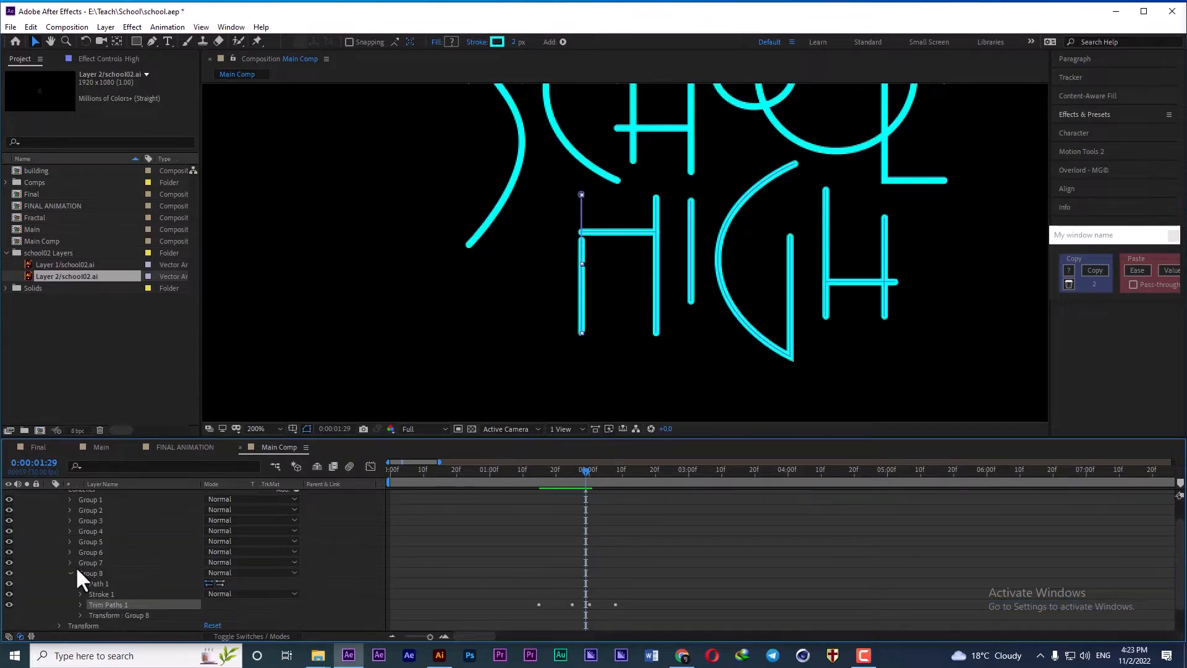
click(92, 562)
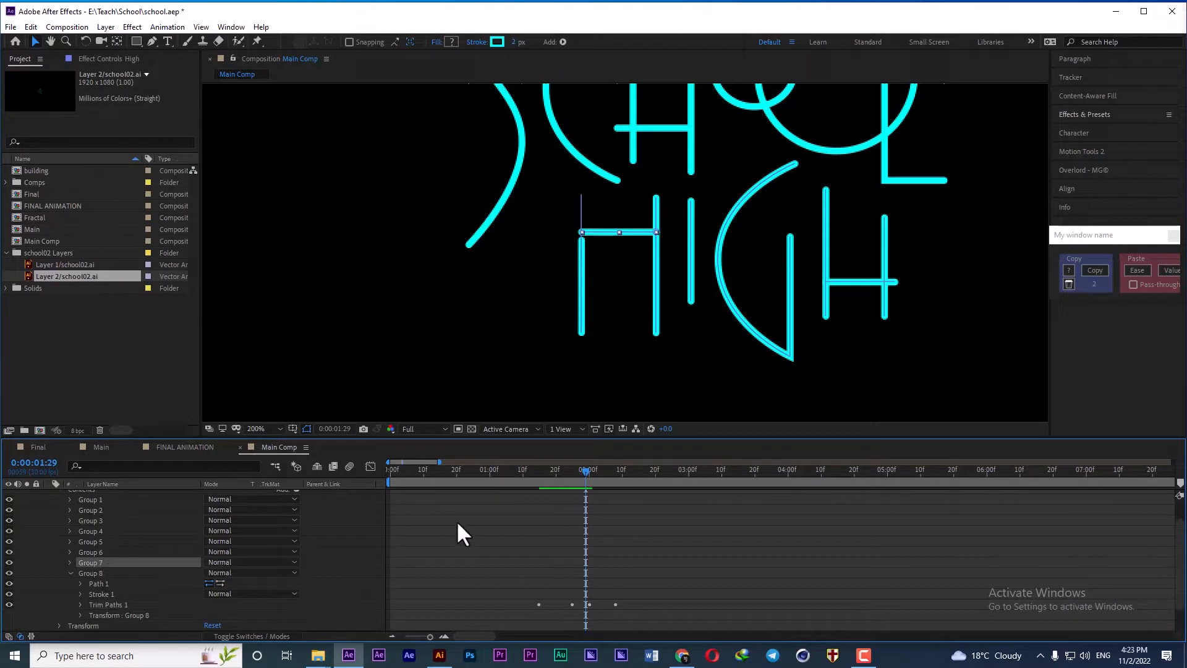
click(621, 492)
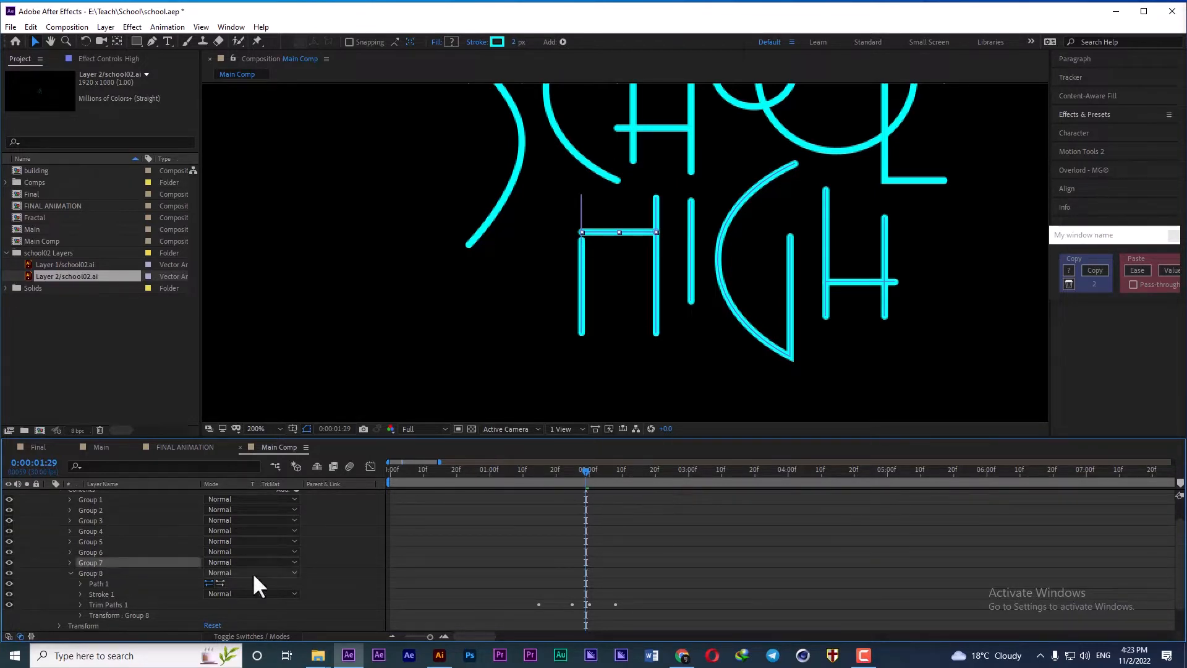
drag(585, 471, 615, 474)
key(ctrl+z)
click(107, 604)
key(ctrl+c)
click(95, 562)
key(ctrl+v)
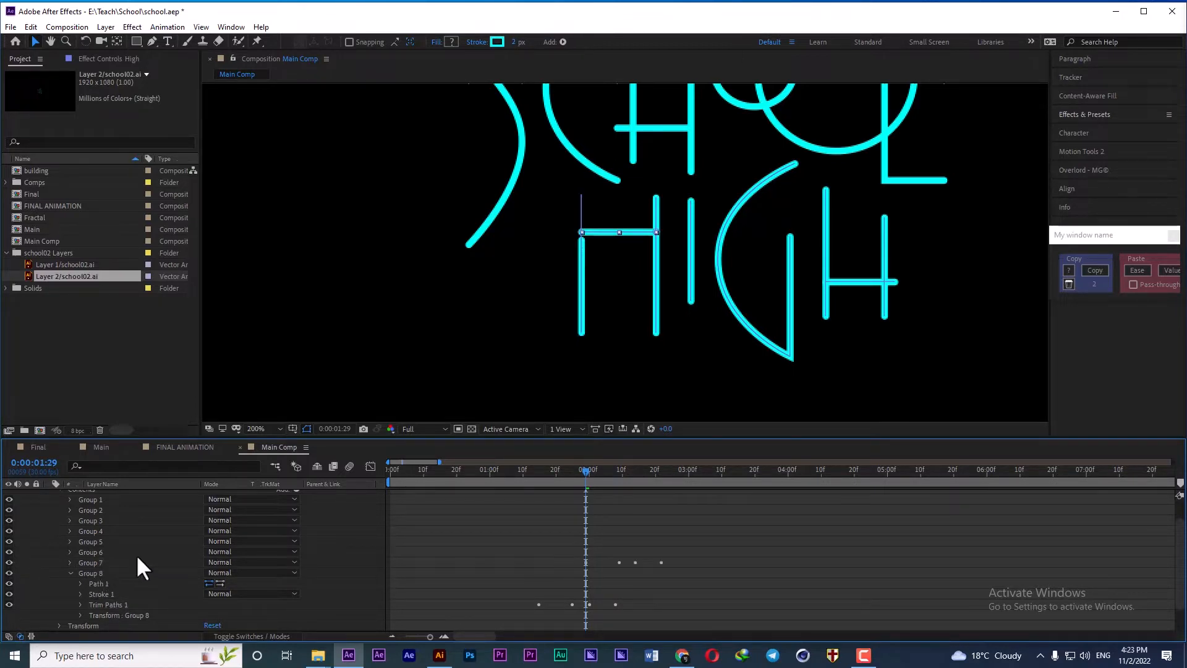
- Reverse the path direction of Group 7's Path 1 and scrub the crossbar's animation to 0:00:02:13
mouse_move(585, 469)
mouse_down()
mouse_move(625, 473)
mouse_move(588, 473)
mouse_up()
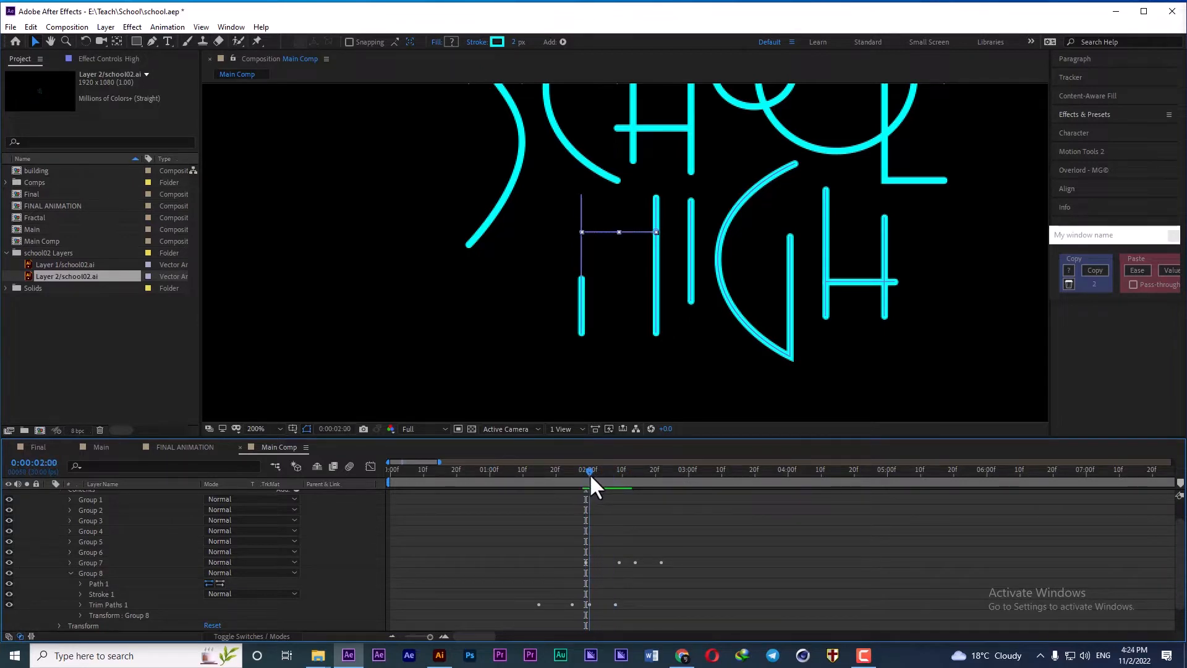
click(70, 562)
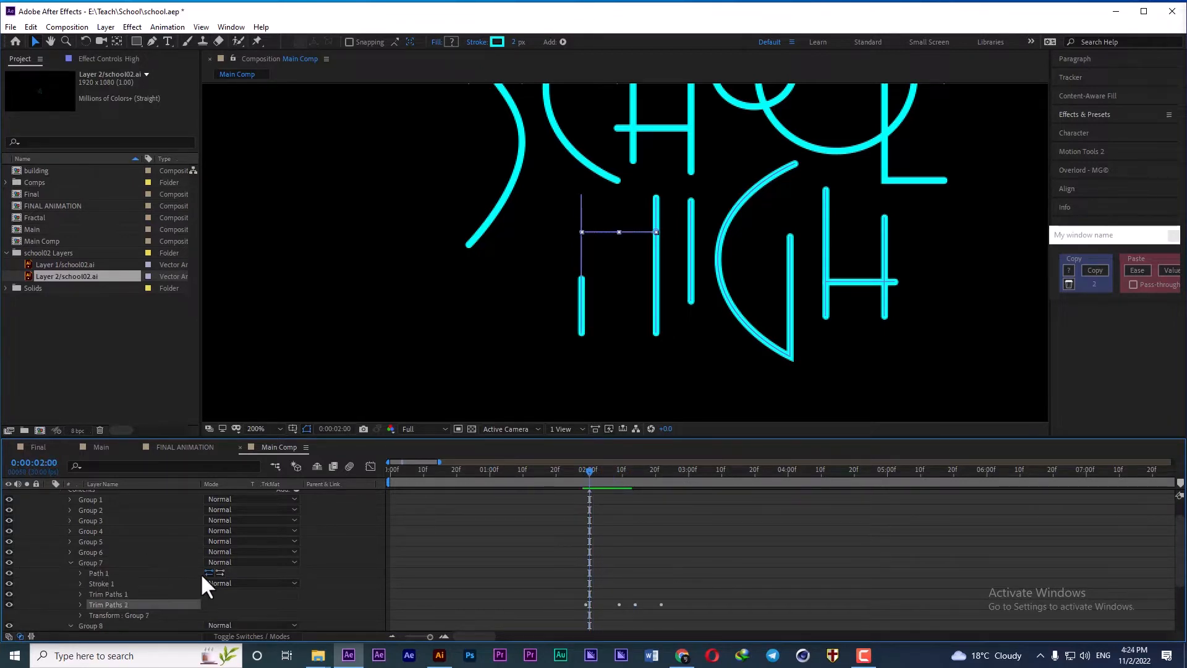
drag(589, 470, 630, 471)
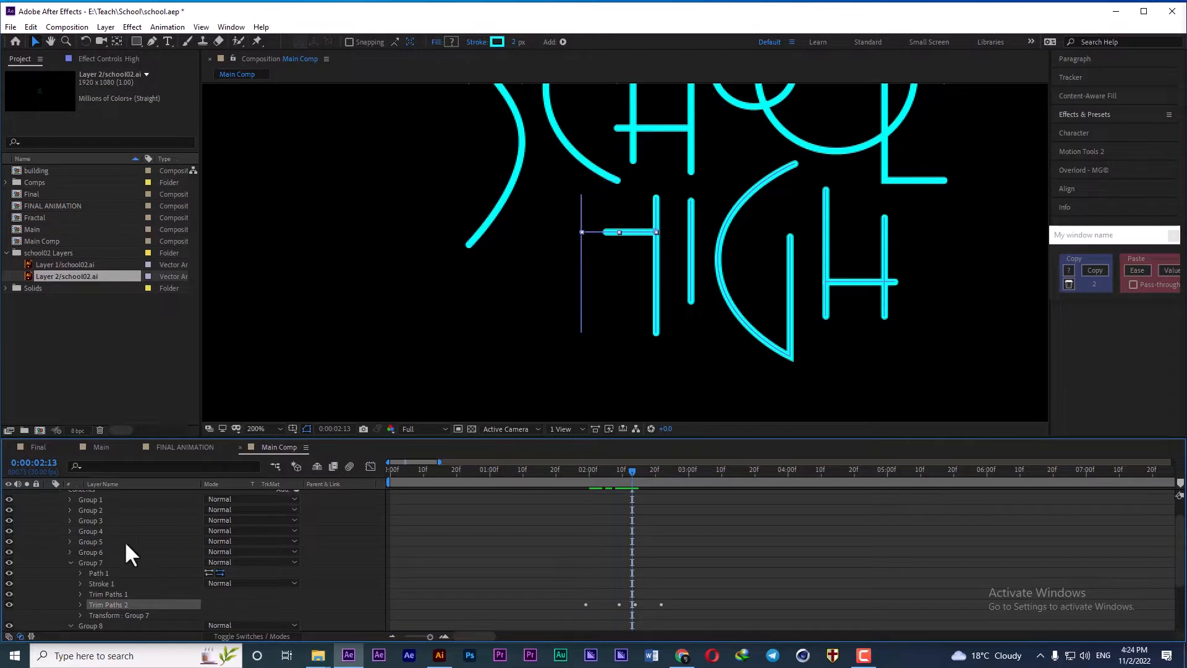
- Paste the Trim Paths onto Group 6, the first H's second stem, at 0:00:02:13 and onto Group 5, the I, at 0:00:02:27
click(98, 550)
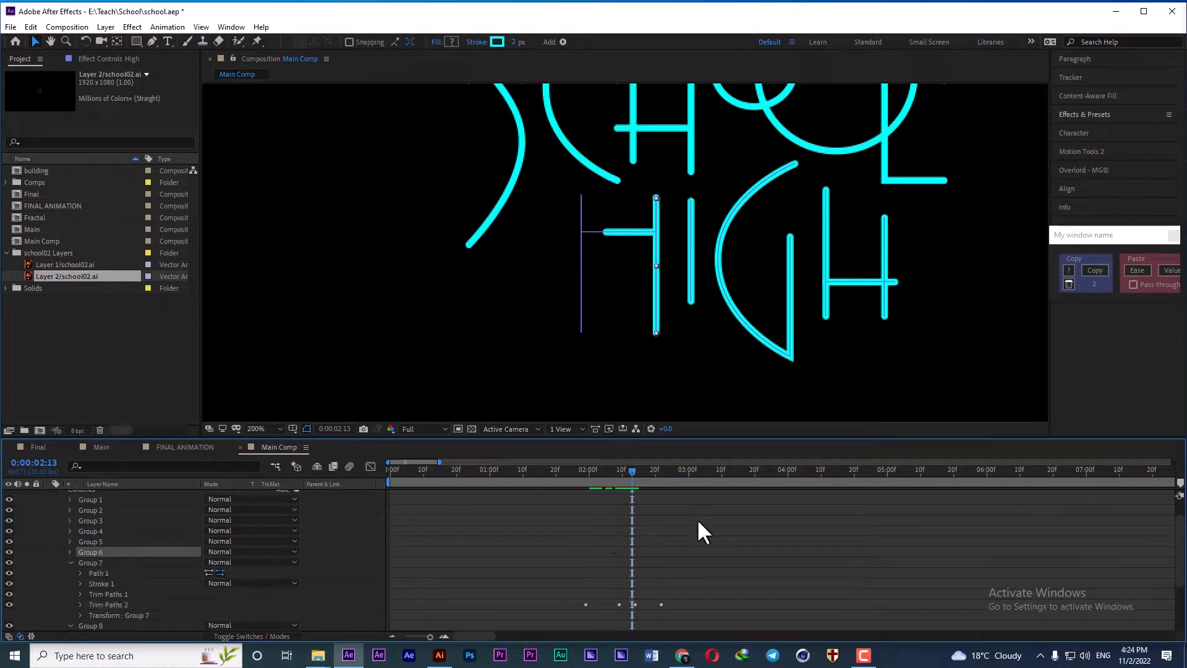
key(ctrl+v)
drag(630, 473, 679, 473)
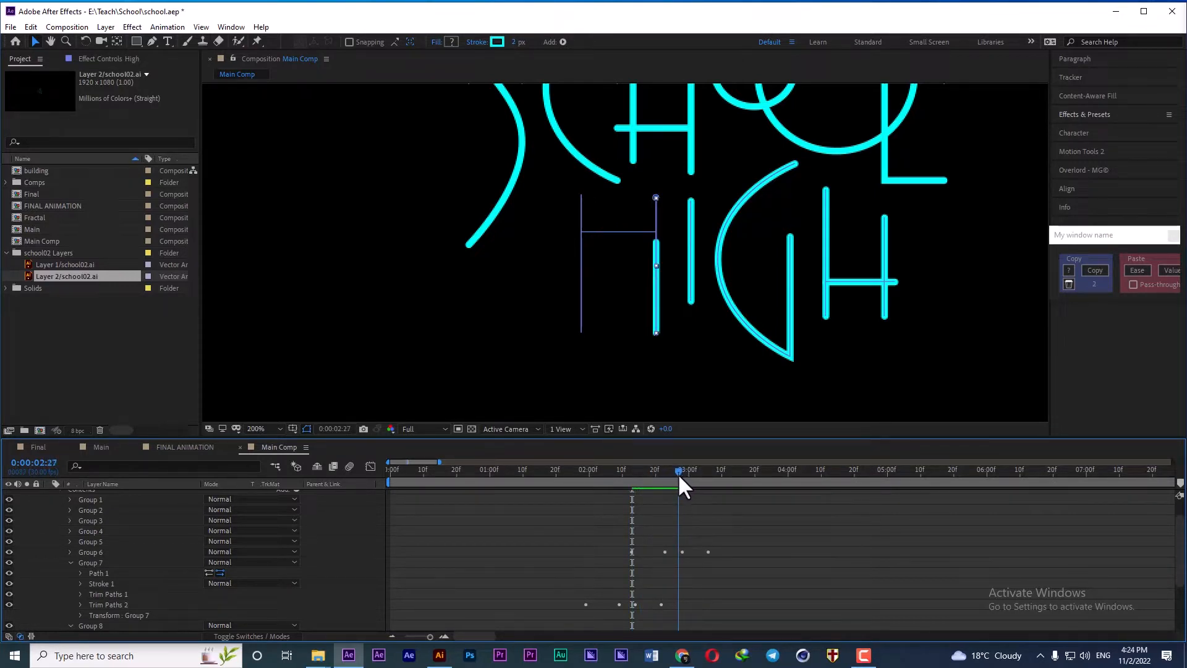
click(103, 552)
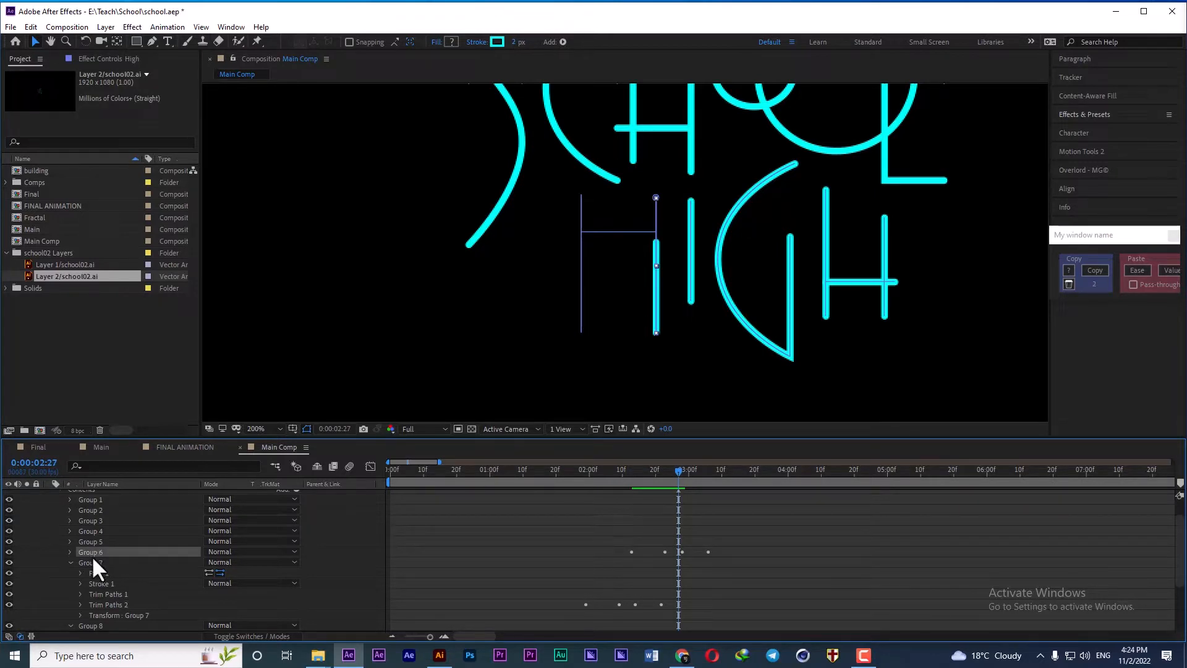
click(91, 541)
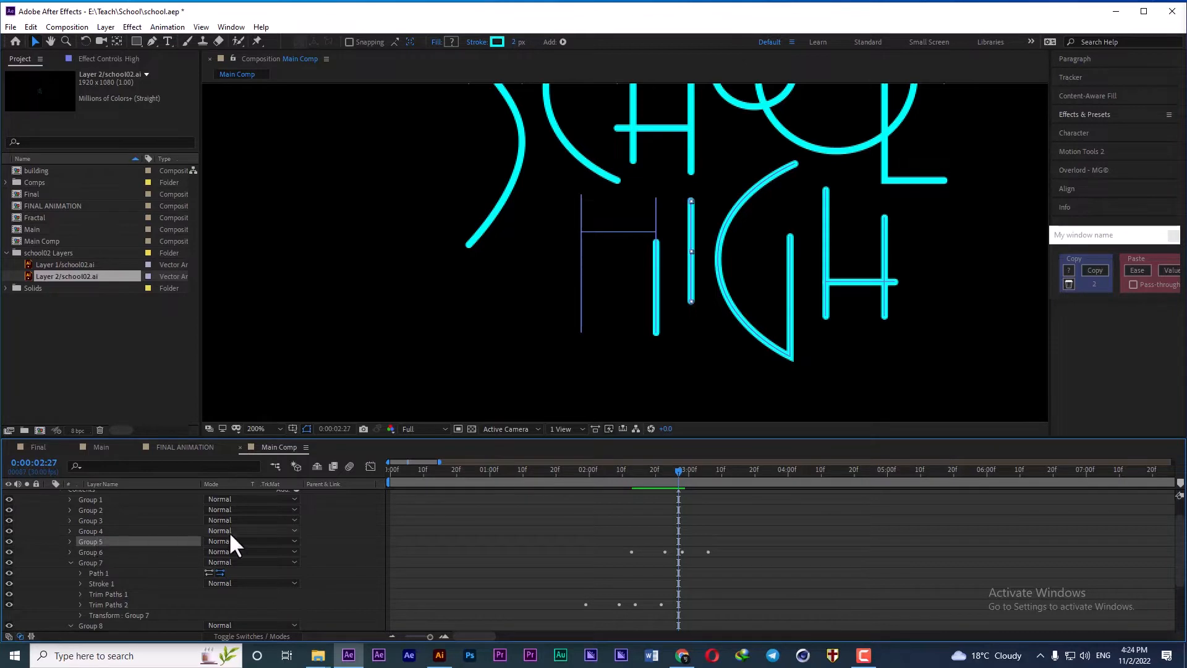
key(ctrl+v)
drag(685, 470, 725, 477)
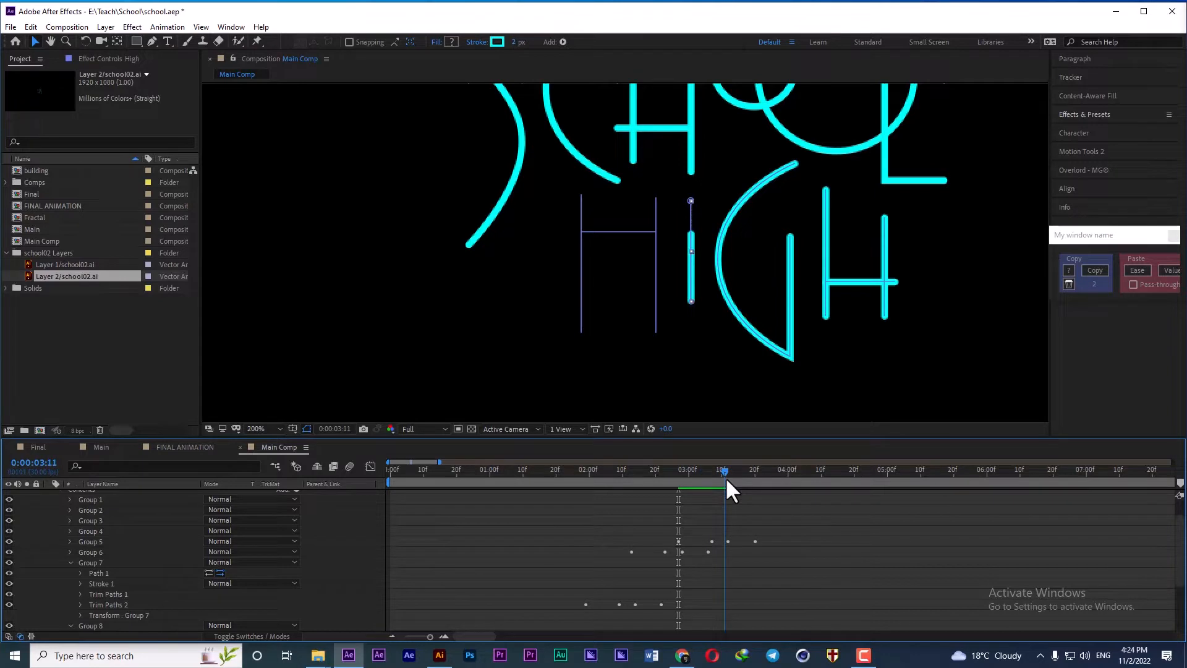
- Paste the Trim Paths onto Group 4, the G, at 0:00:03:11 and onto Group 3, the last H's first stem, at 0:00:03:26
click(97, 532)
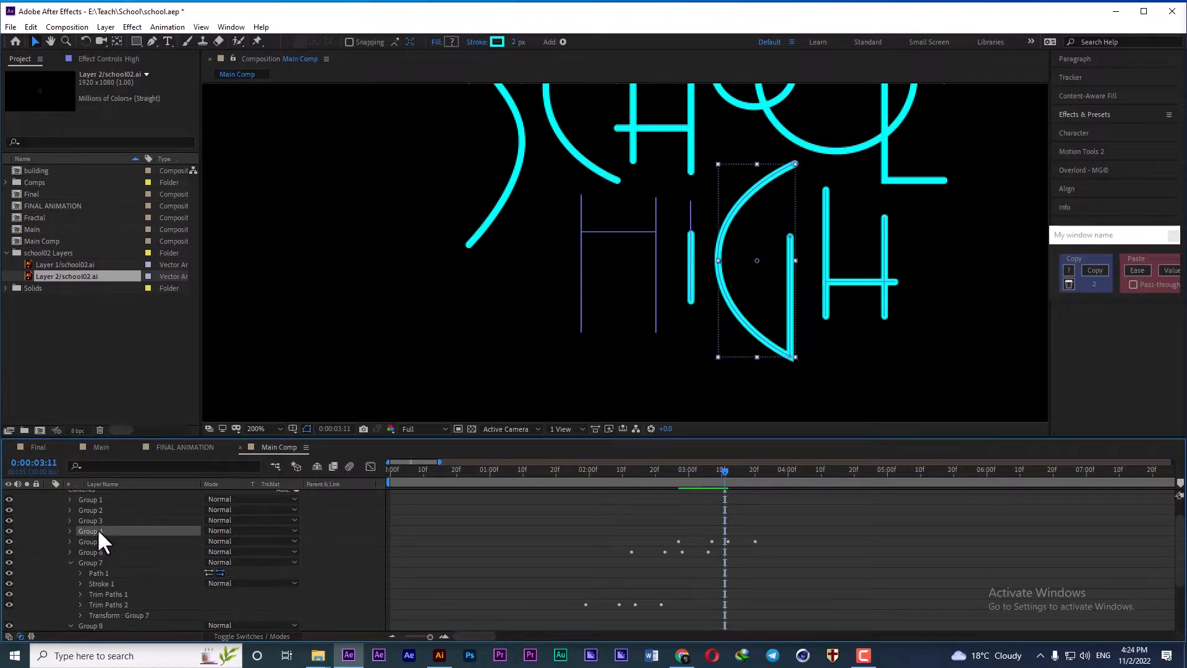
key(ctrl+v)
drag(726, 471, 775, 471)
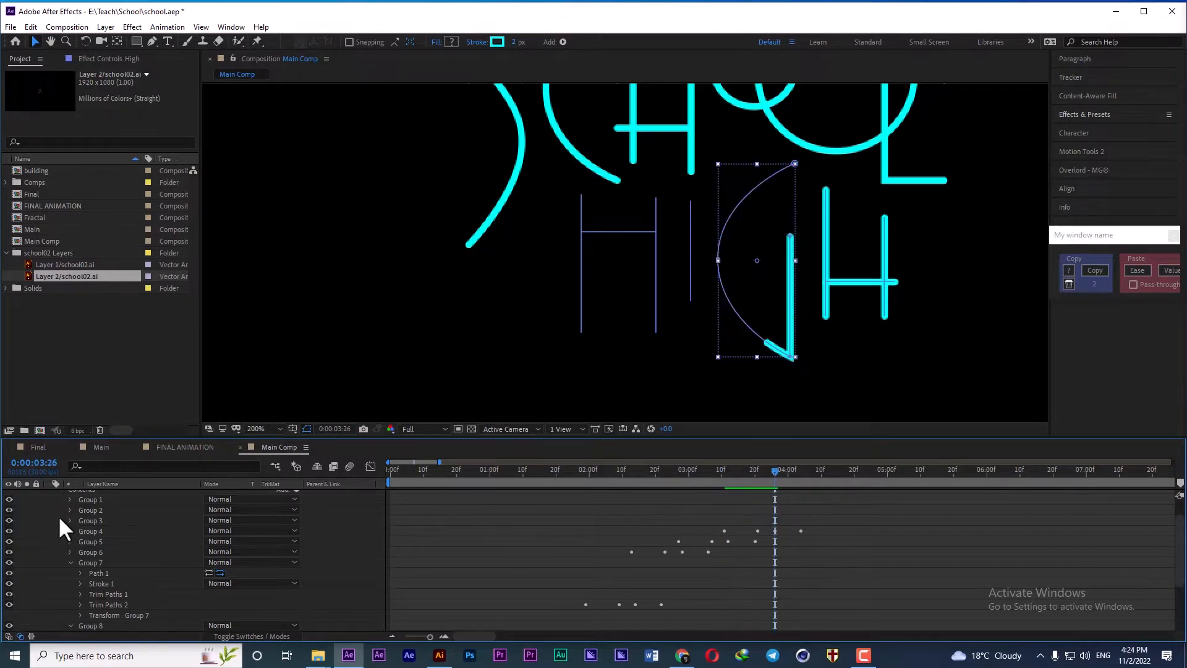
click(103, 520)
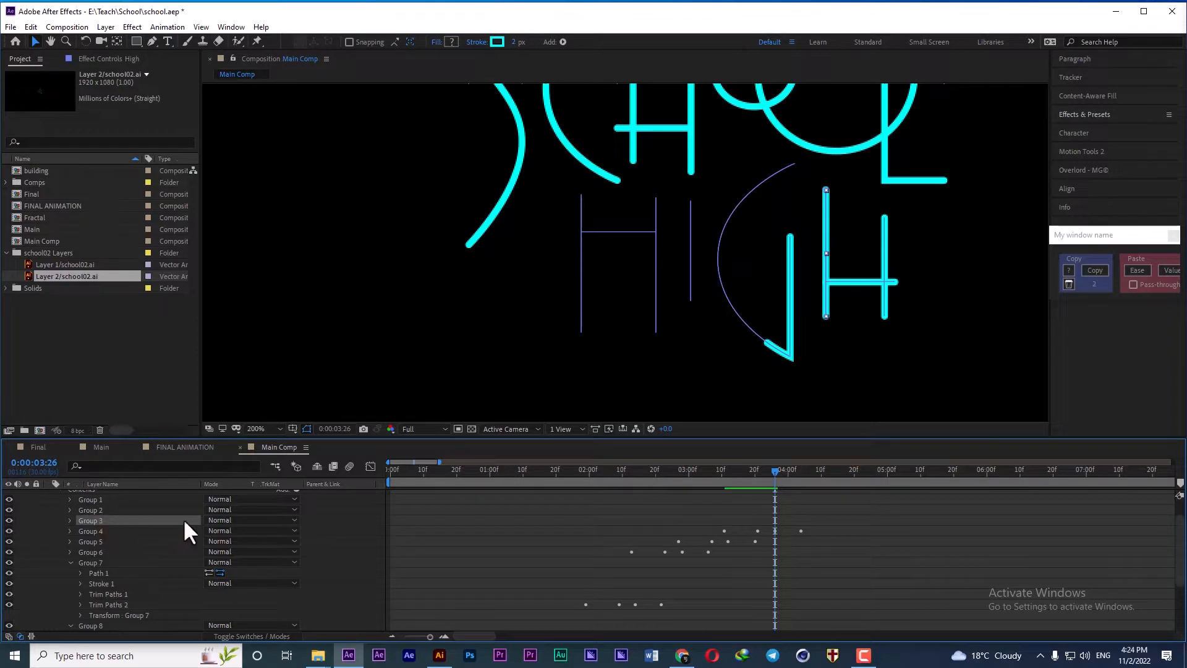
click(804, 490)
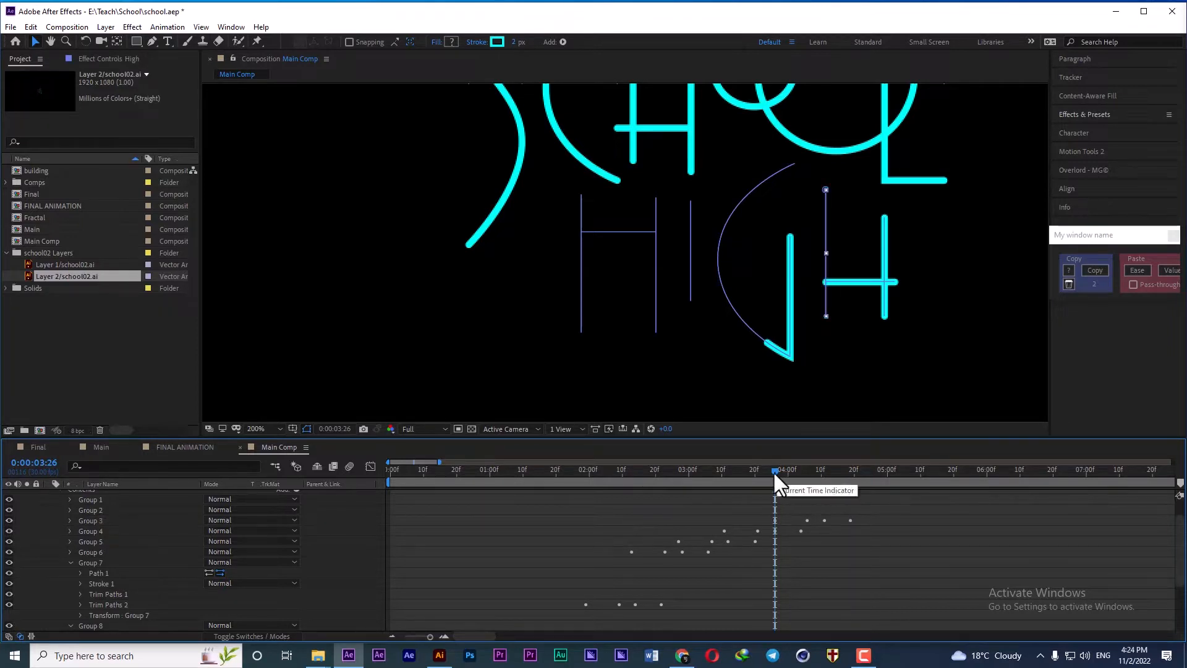
drag(776, 471, 821, 474)
- Paste the Trim Paths onto Group 2, the last H's crossbar, at 0:00:04:10 and reverse the direction of its path
click(92, 511)
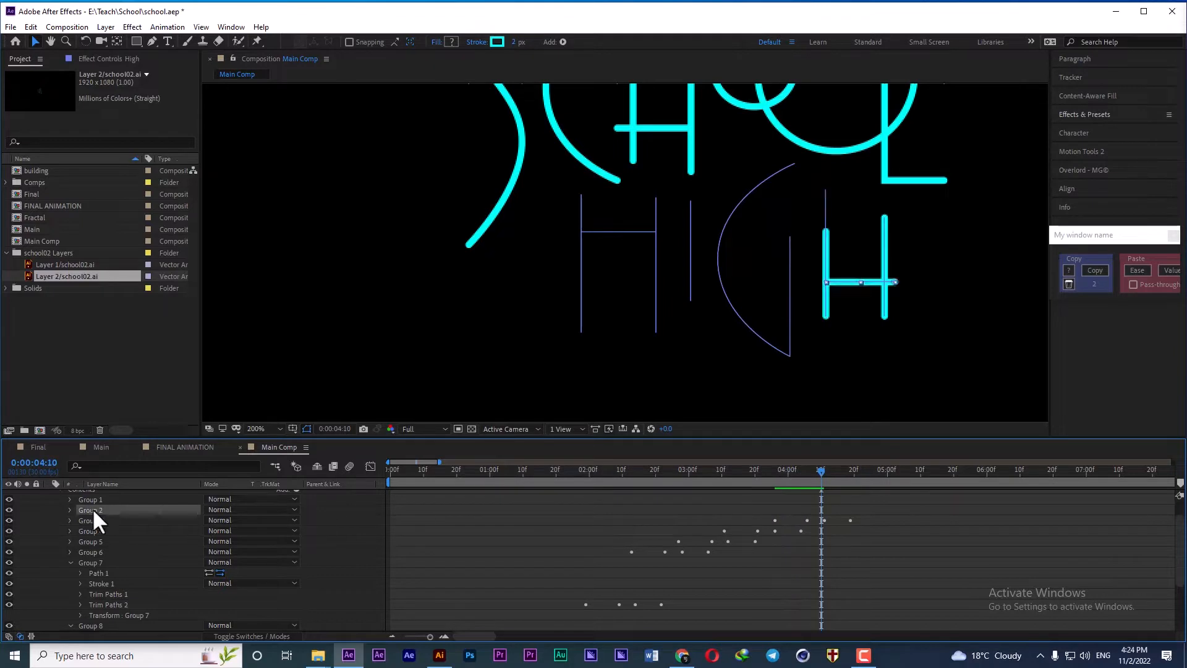
key(ctrl+v)
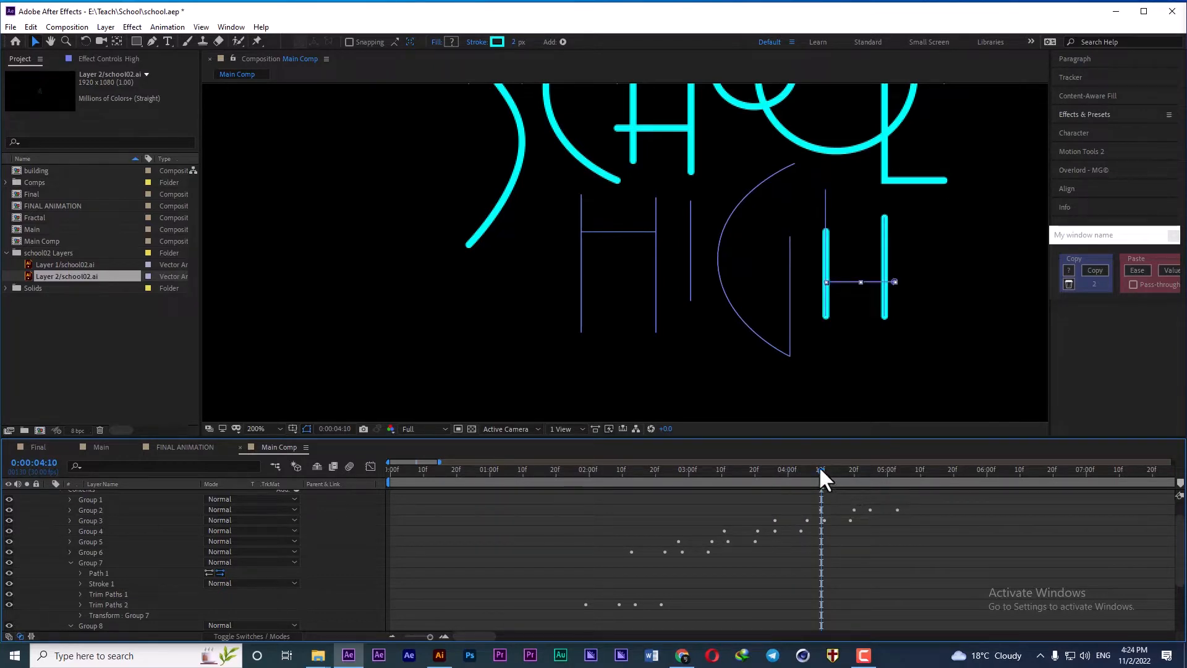
drag(820, 471, 845, 470)
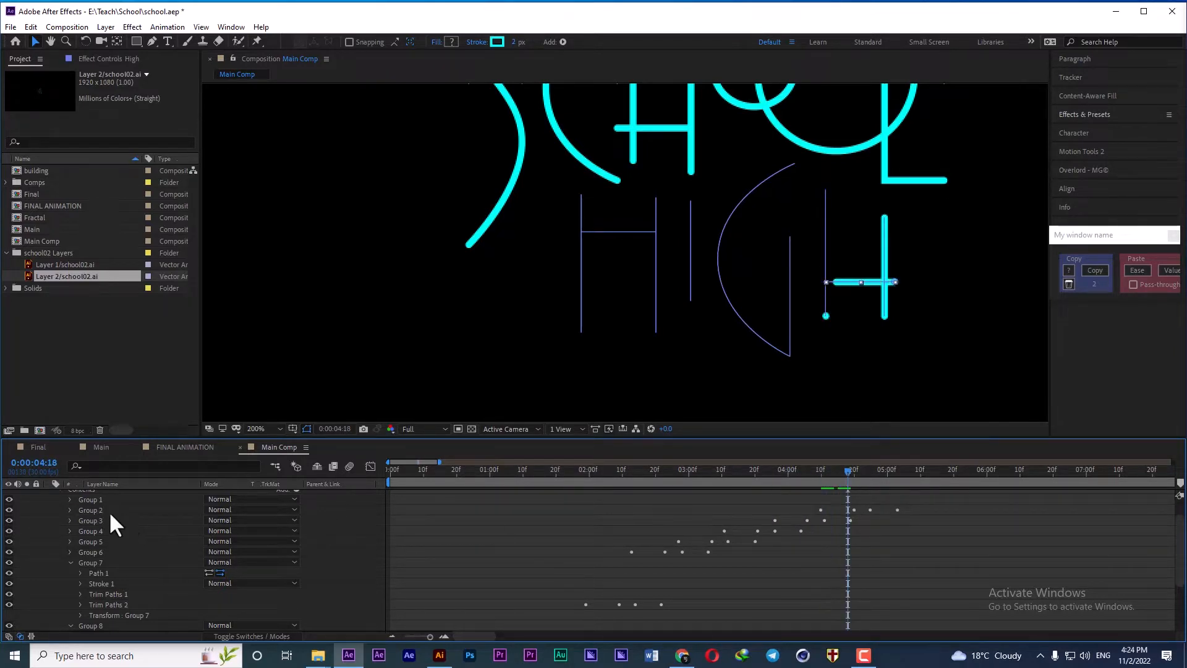
click(92, 510)
click(70, 510)
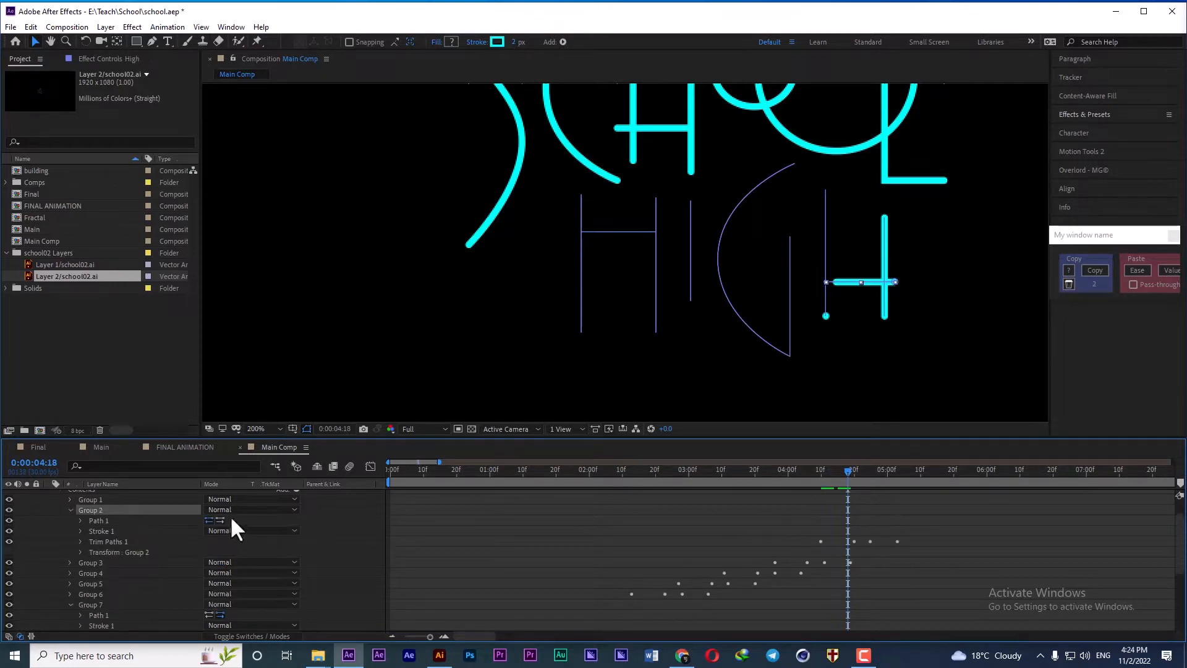
drag(815, 467, 863, 476)
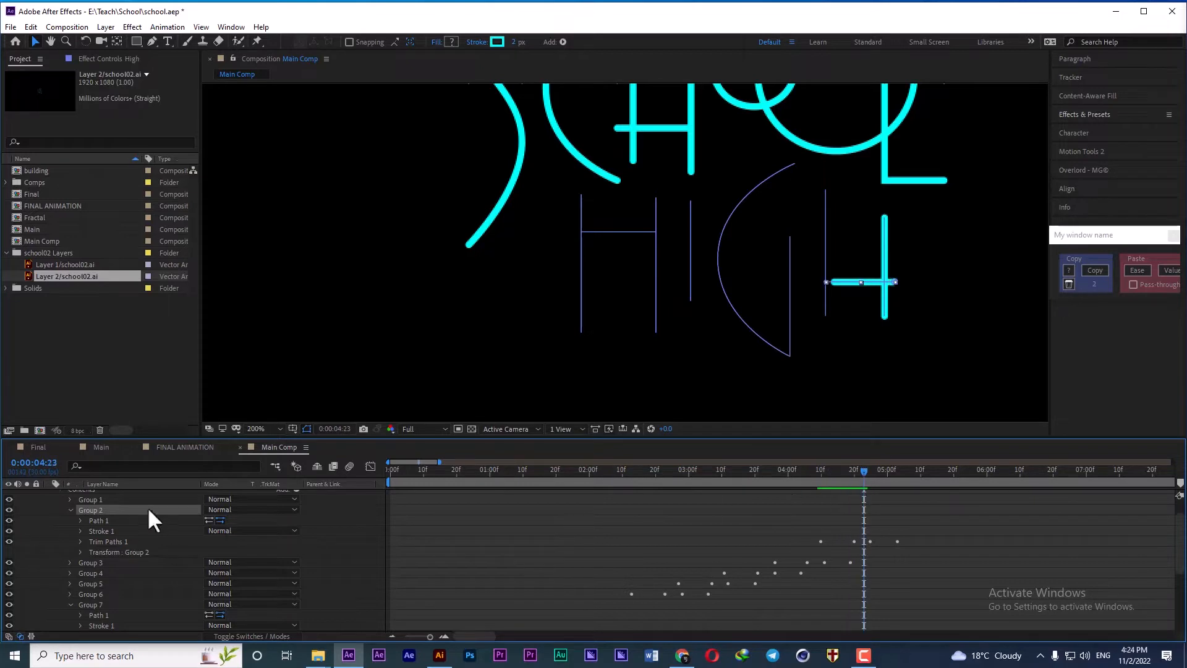
- Paste the Trim Paths onto Group 1, the last H's outer stem, at 0:00:04:23, and collapse the High layer
click(91, 500)
key(ctrl+v)
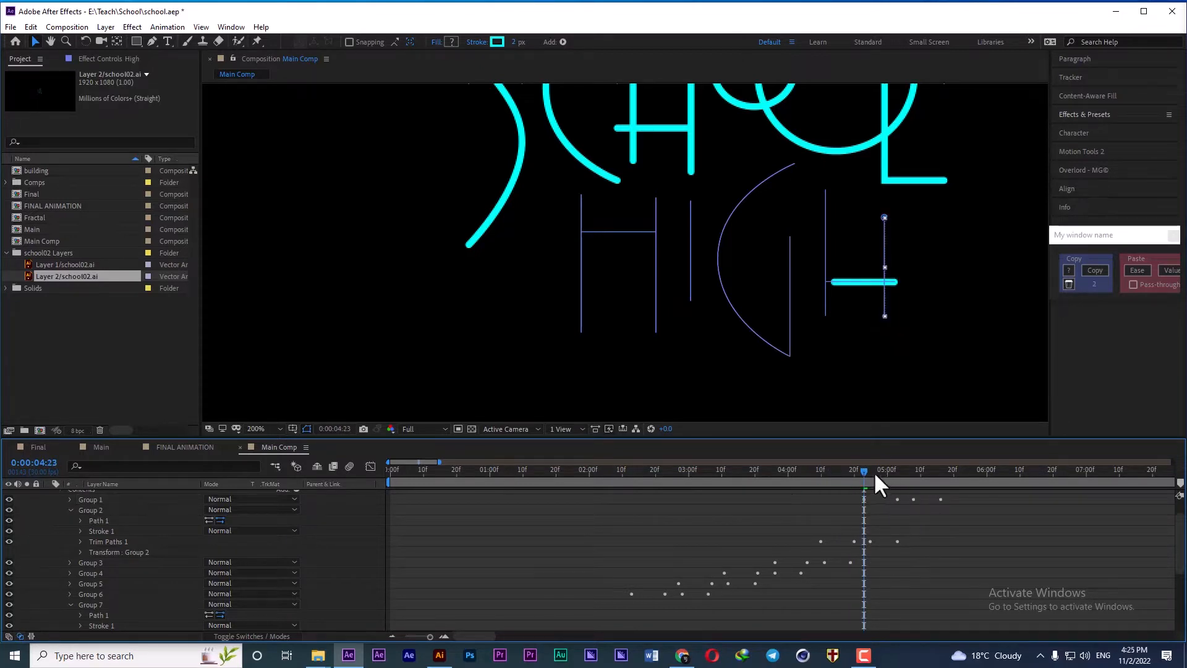
mouse_move(862, 470)
mouse_down()
mouse_move(914, 468)
mouse_move(885, 472)
mouse_move(903, 476)
mouse_up()
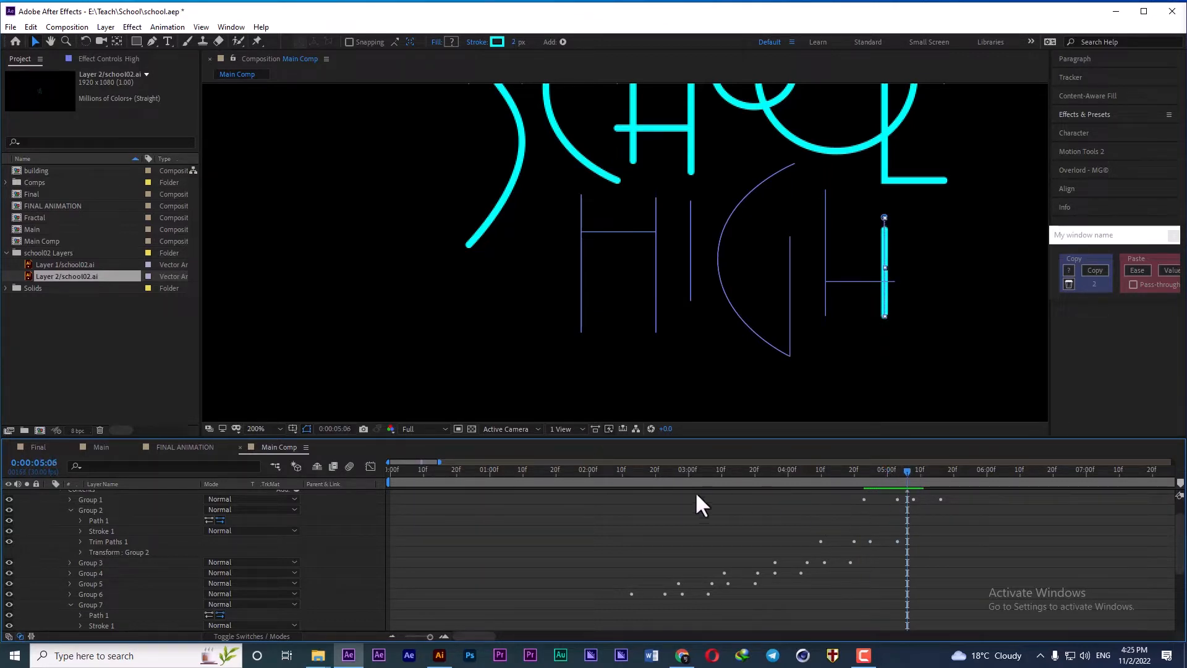
scroll(140, 508, up, 2)
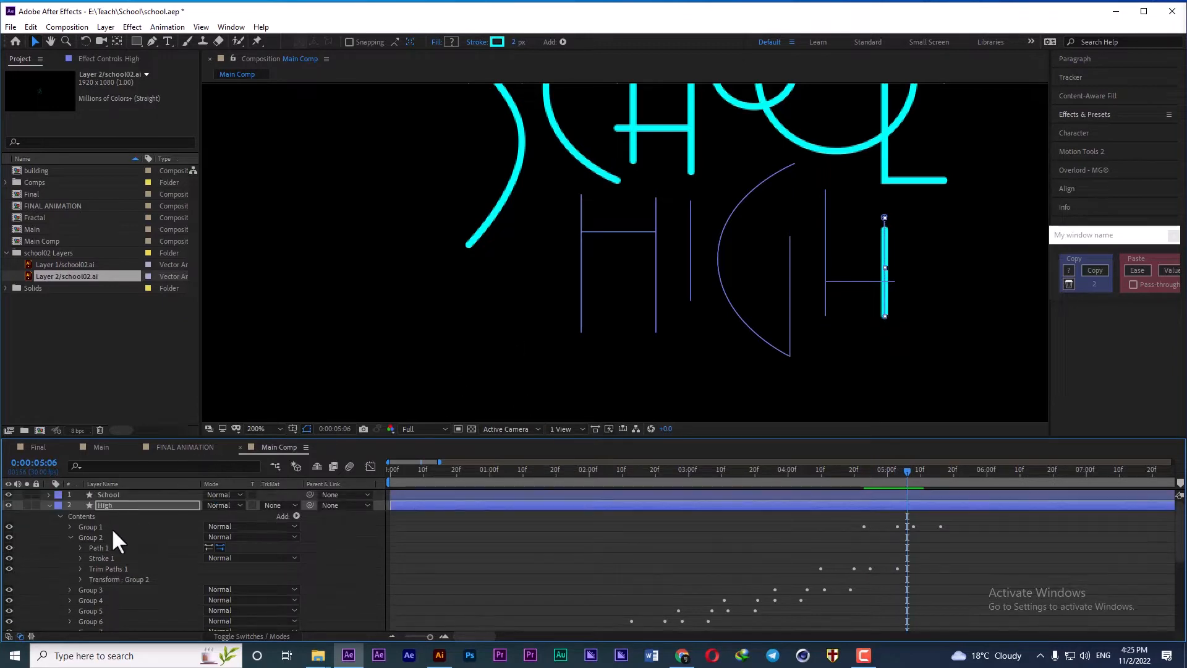
click(49, 505)
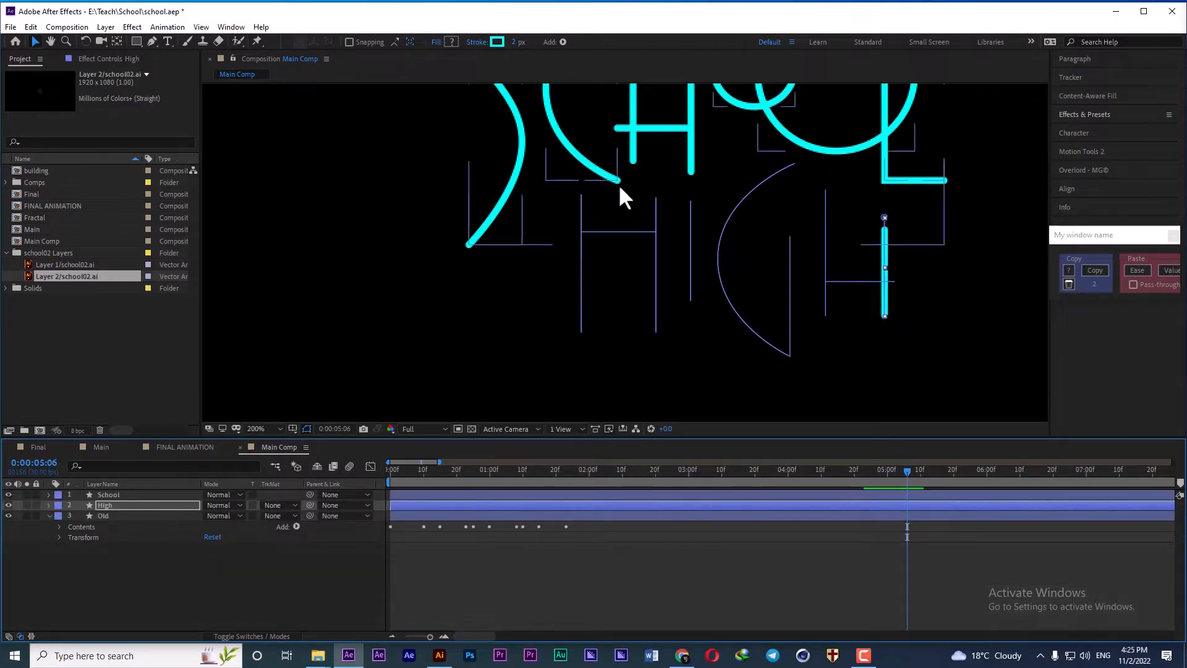
- Expand the School layer and paste the Trim Paths onto Group 16, the S, starting at 0:00:05:01
drag(619, 183, 561, 283)
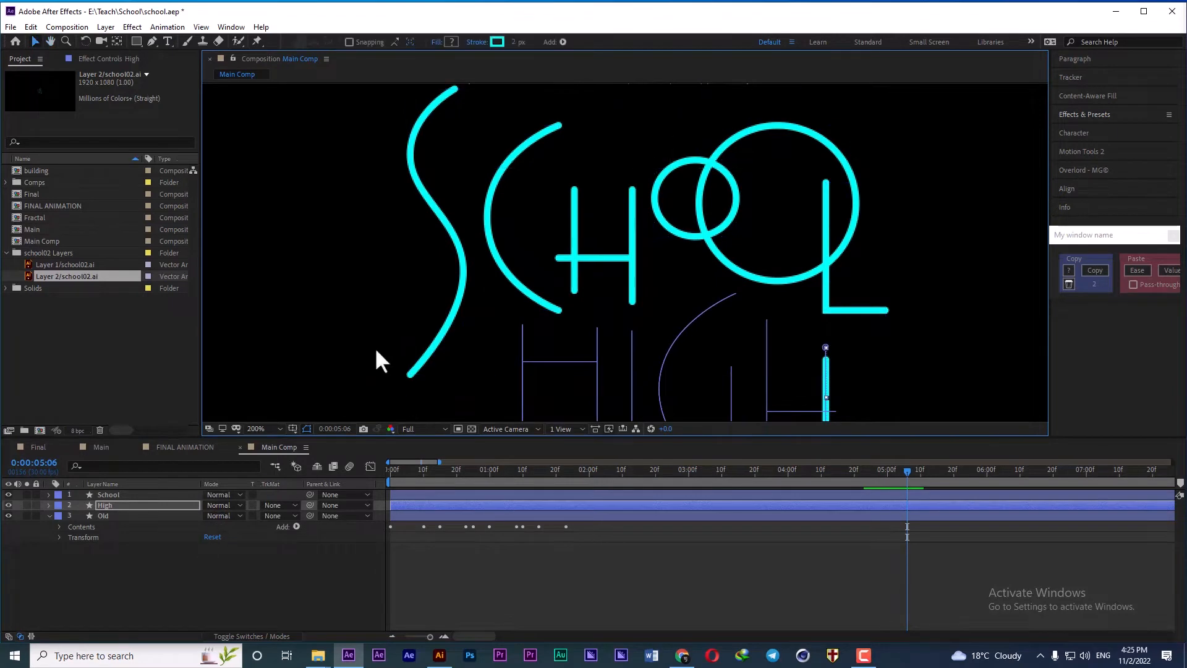
scroll(382, 360, down, 2)
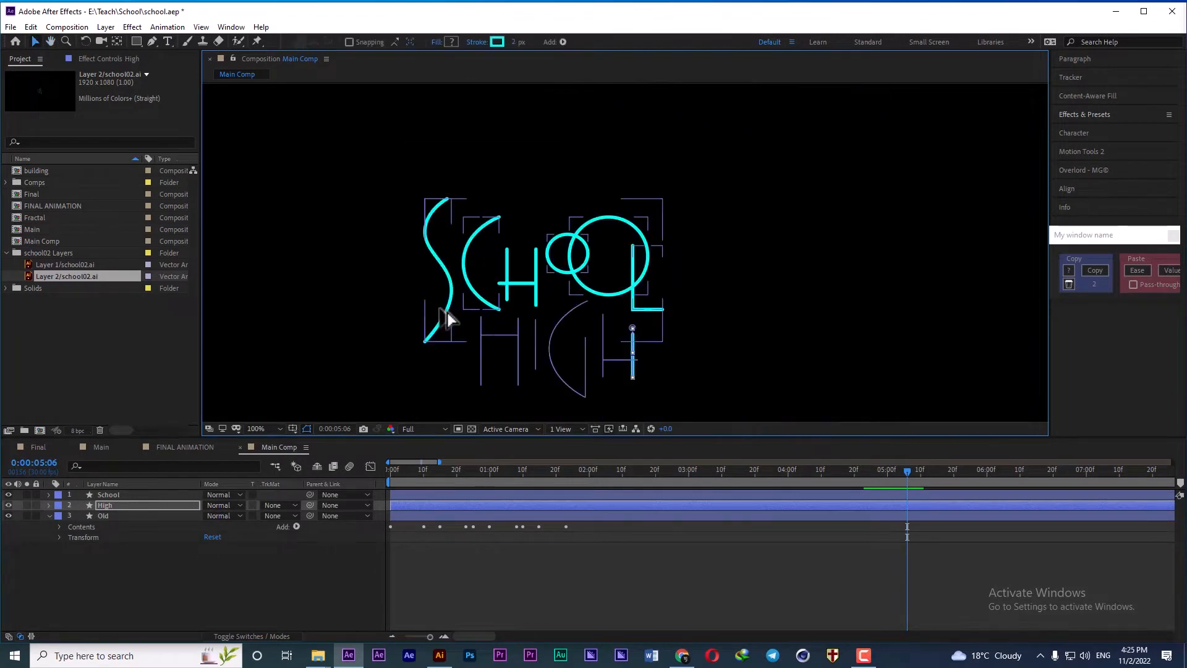
click(49, 495)
click(89, 589)
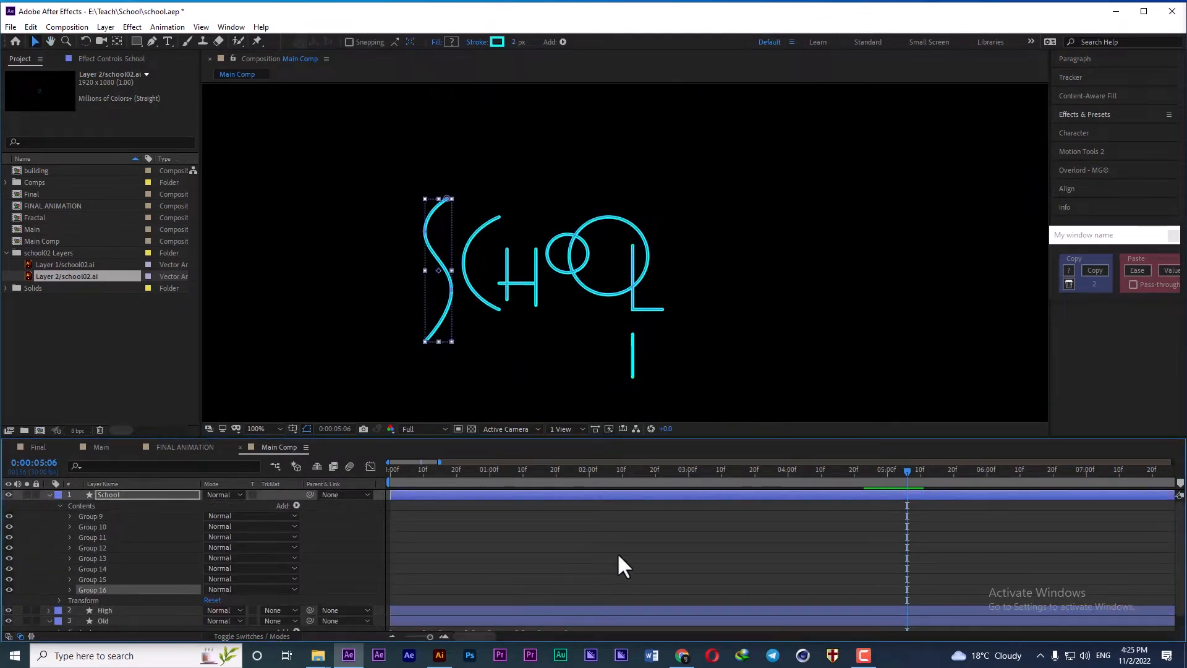
drag(906, 471, 885, 475)
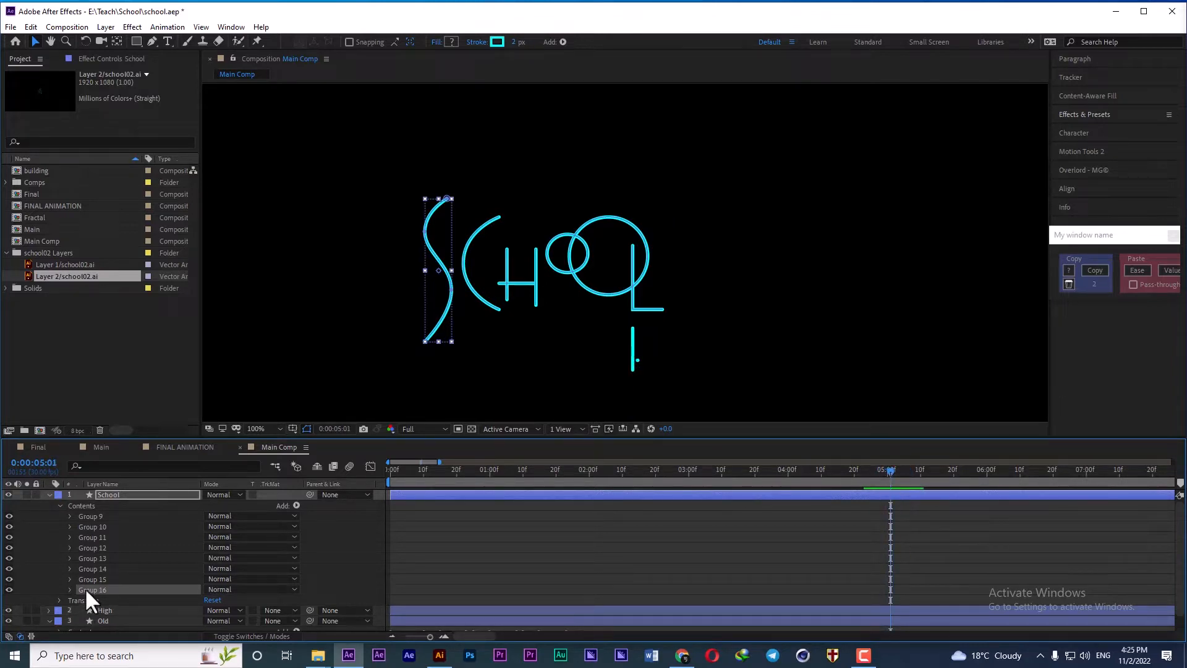
key(ctrl+v)
drag(899, 470, 936, 473)
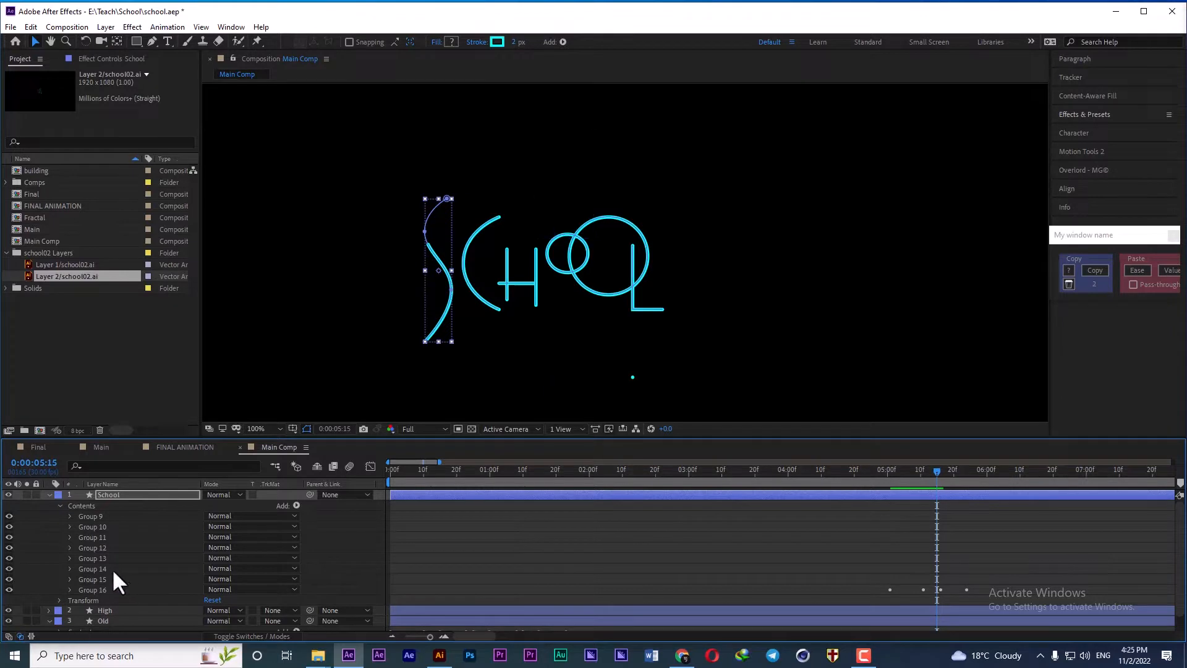
- Paste the Trim Paths onto Group 15, the C, at 0:00:05:15 and onto Group 14, the H's first stem, at 0:00:05:29
click(92, 578)
key(ctrl+v)
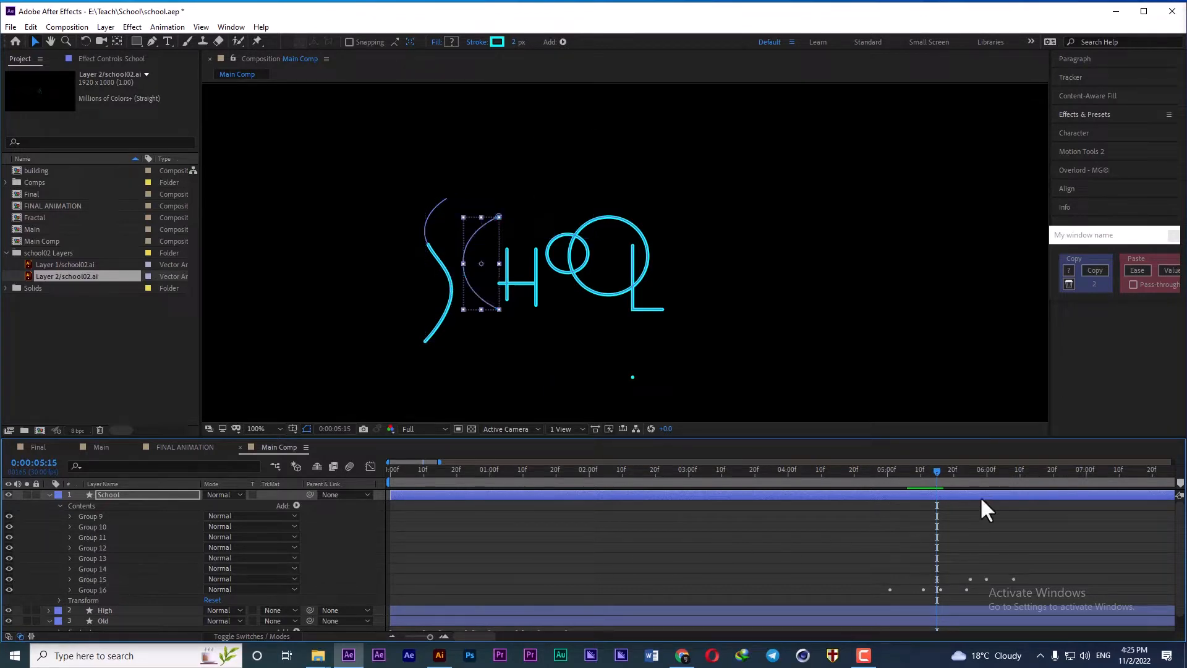
drag(940, 474, 983, 481)
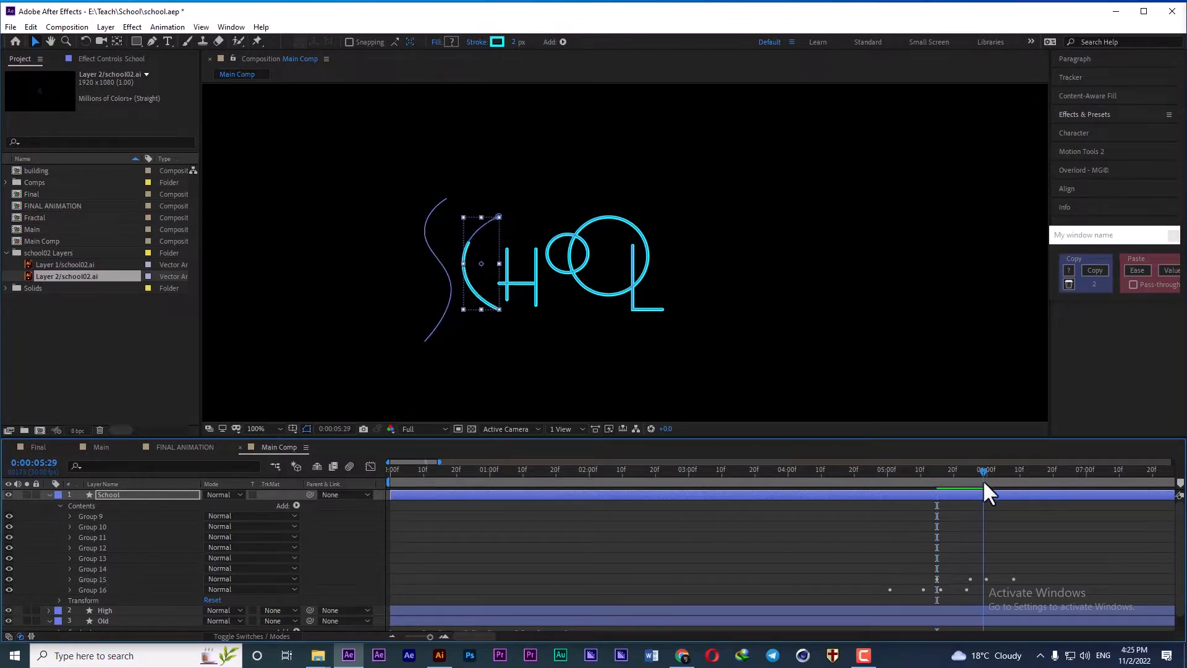
click(91, 567)
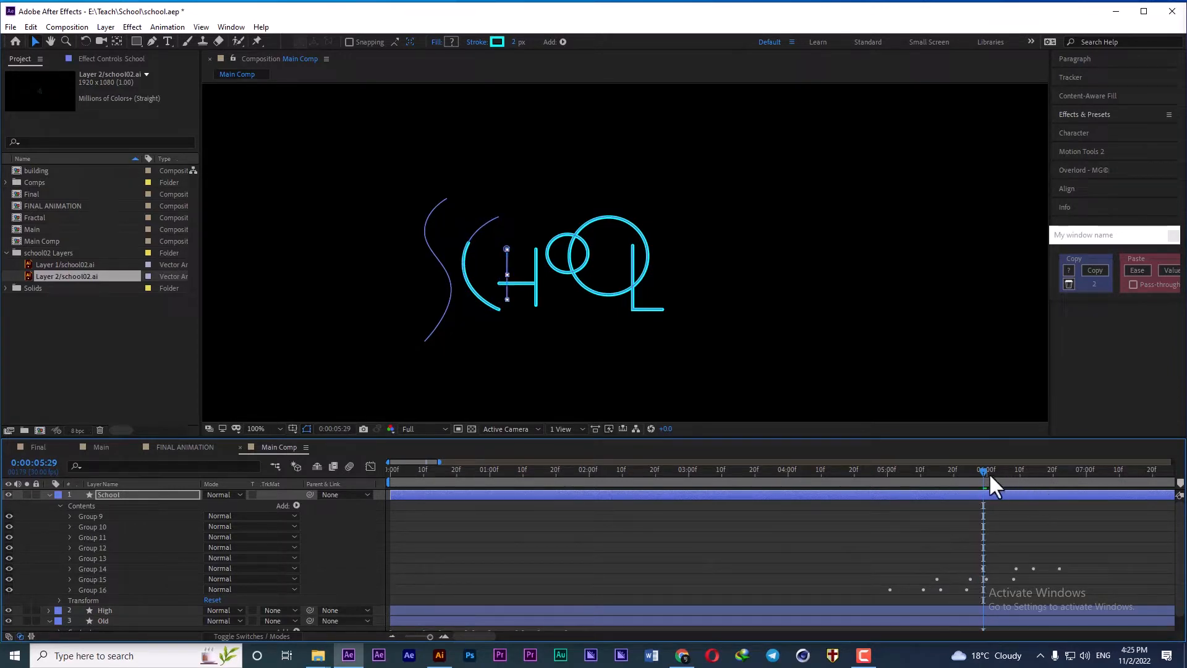
- Paste the Trim Paths onto Group 13, the H's crossbar, starting at about 0:00:06:12
drag(988, 472, 1008, 476)
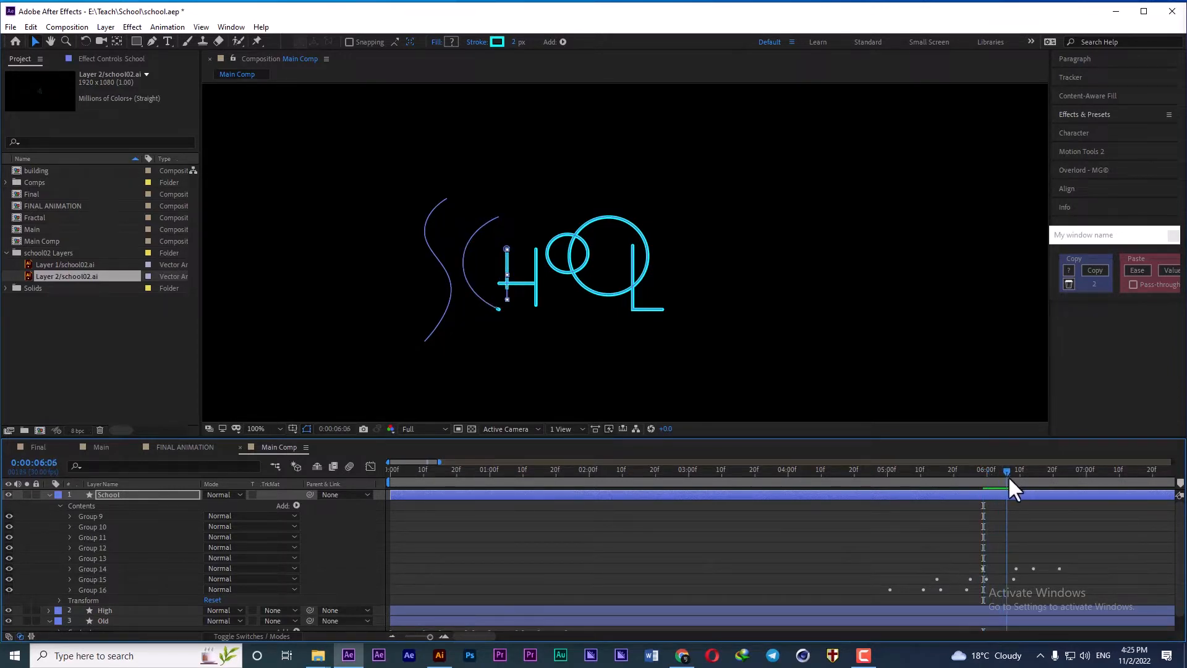
click(94, 557)
click(1011, 471)
key(ctrl+z)
key(ctrl+z)
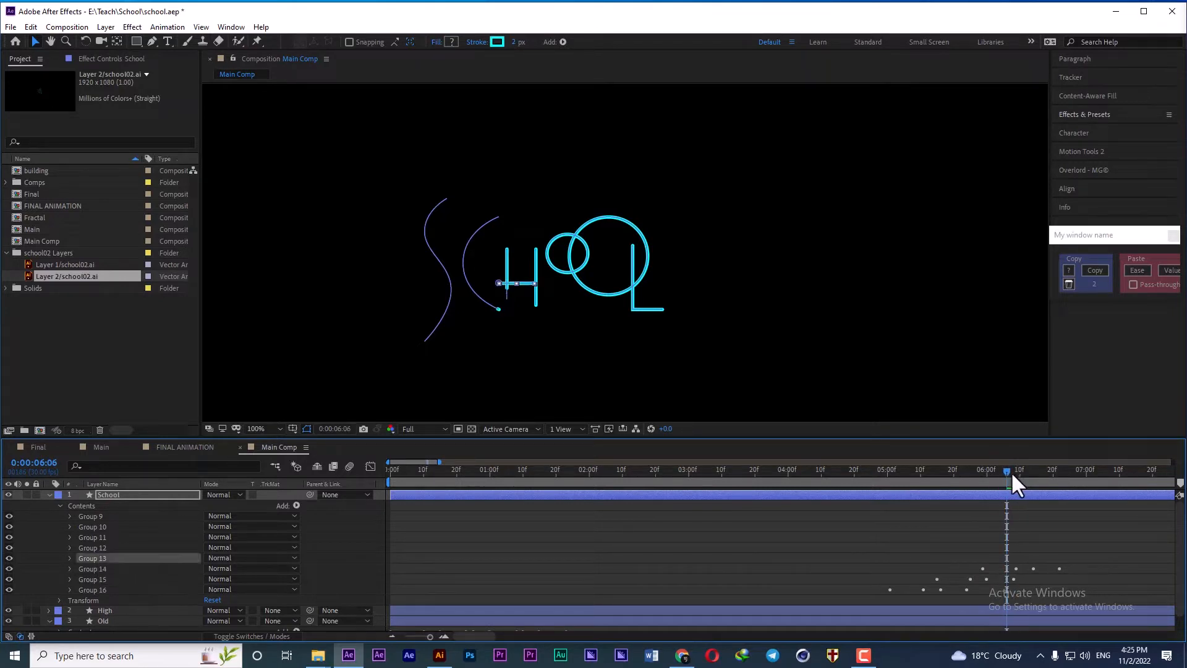
drag(1004, 470, 1071, 476)
key(ctrl+v)
- Paste the Trim Paths onto Group 12, the H's second stem, at 0:00:06:26 and onto Group 11, the small O, at 0:00:07:10
click(102, 546)
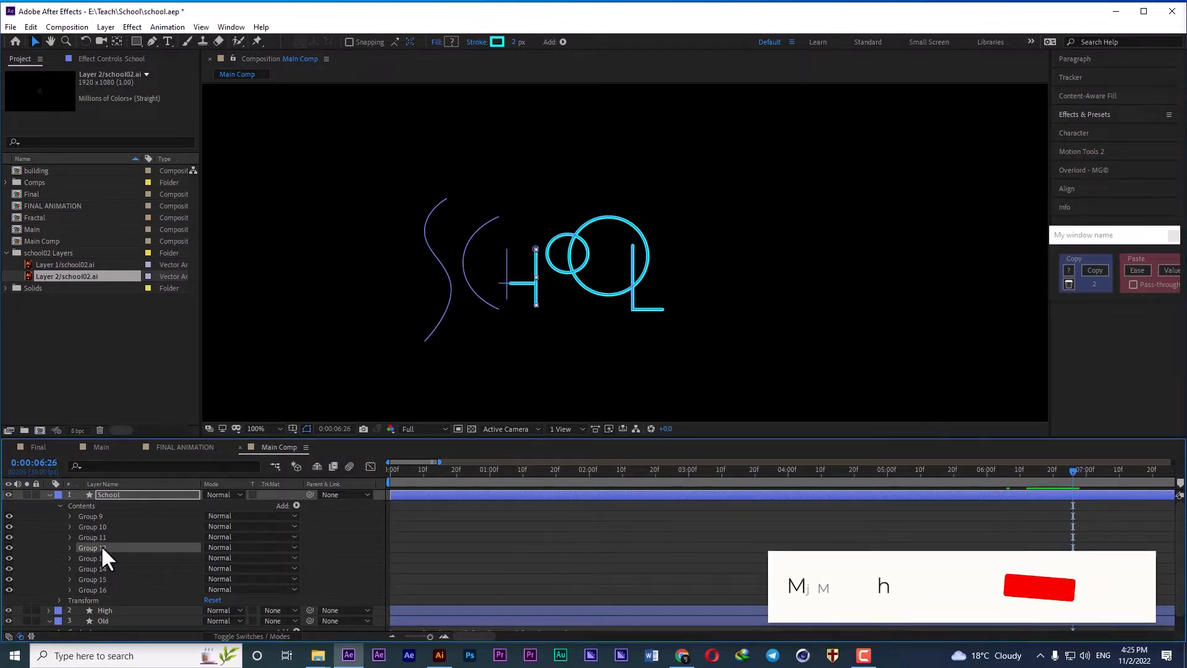
drag(1062, 471, 1119, 479)
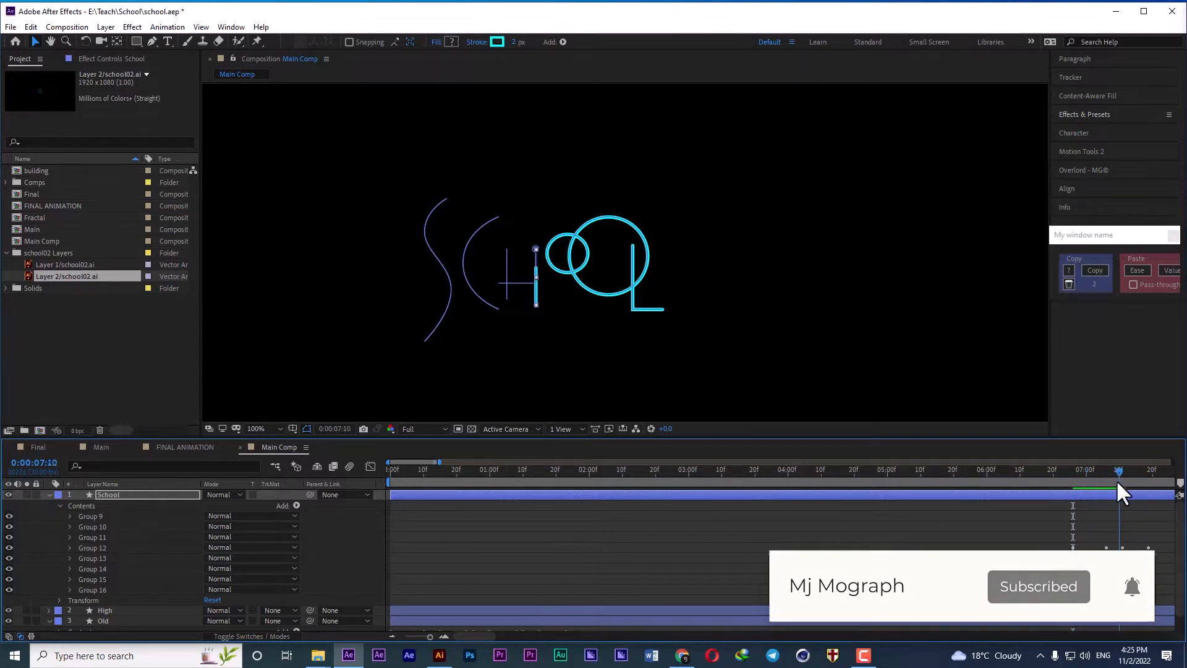
click(96, 527)
click(97, 535)
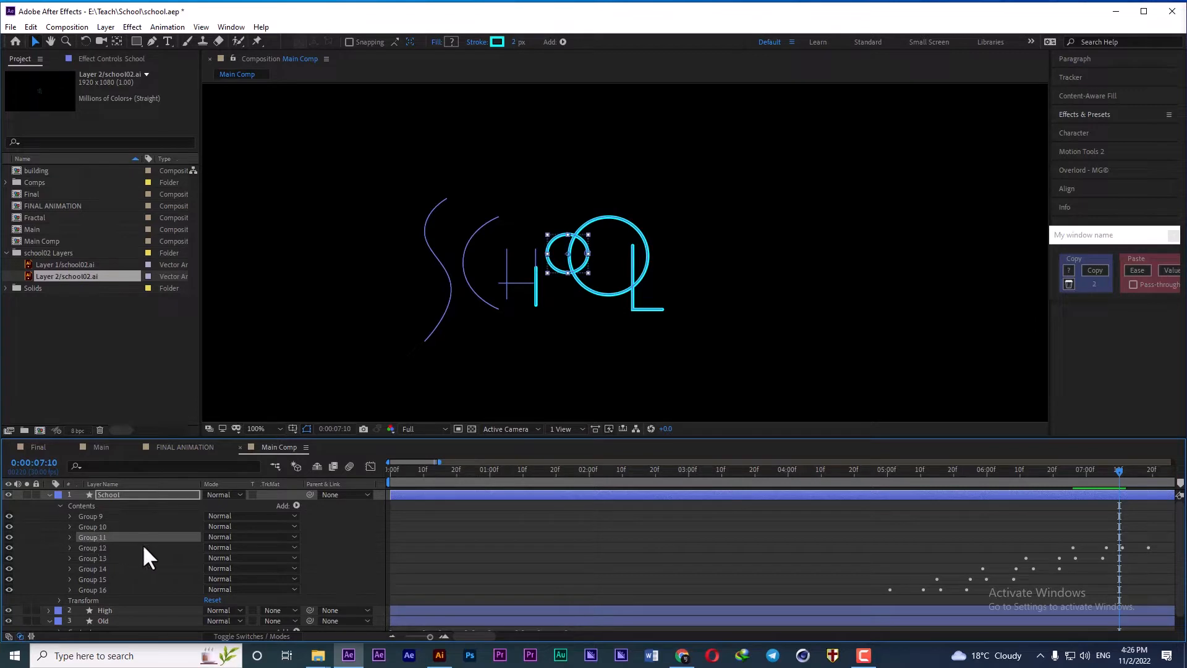
key(ctrl+v)
- Paste the Trim Paths onto Group 10, the large O, starting at 0:00:07:25
drag(1118, 471, 1152, 472)
scroll(1020, 513, down, 1)
scroll(1044, 518, up, 2)
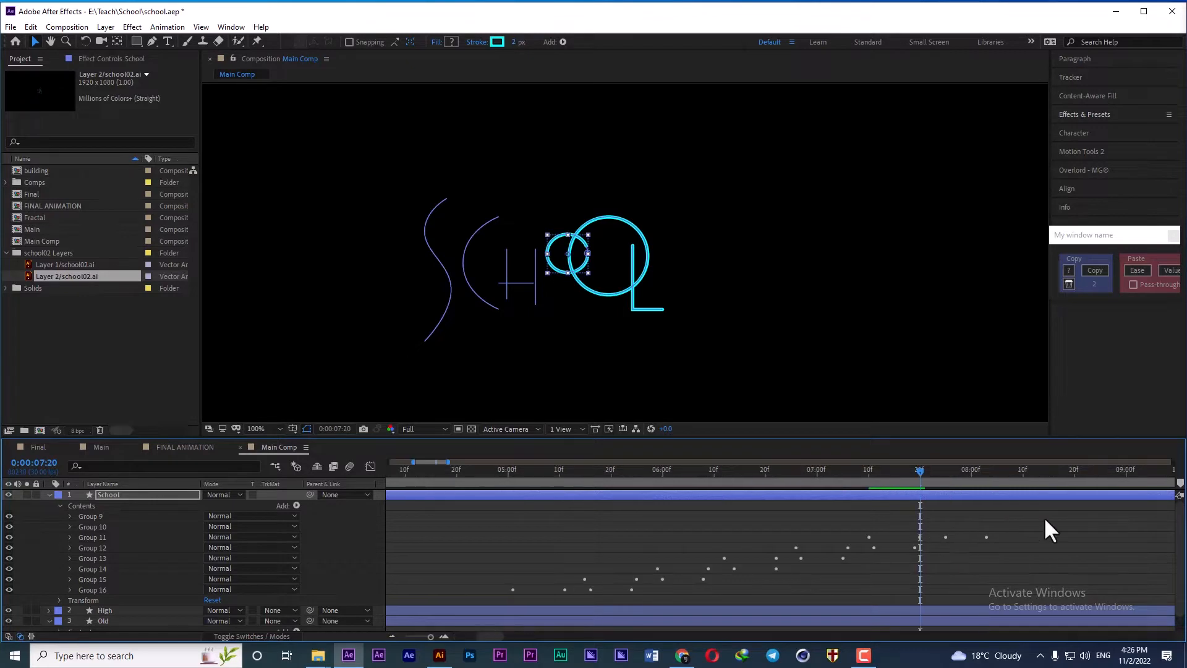
click(950, 472)
drag(949, 474, 945, 475)
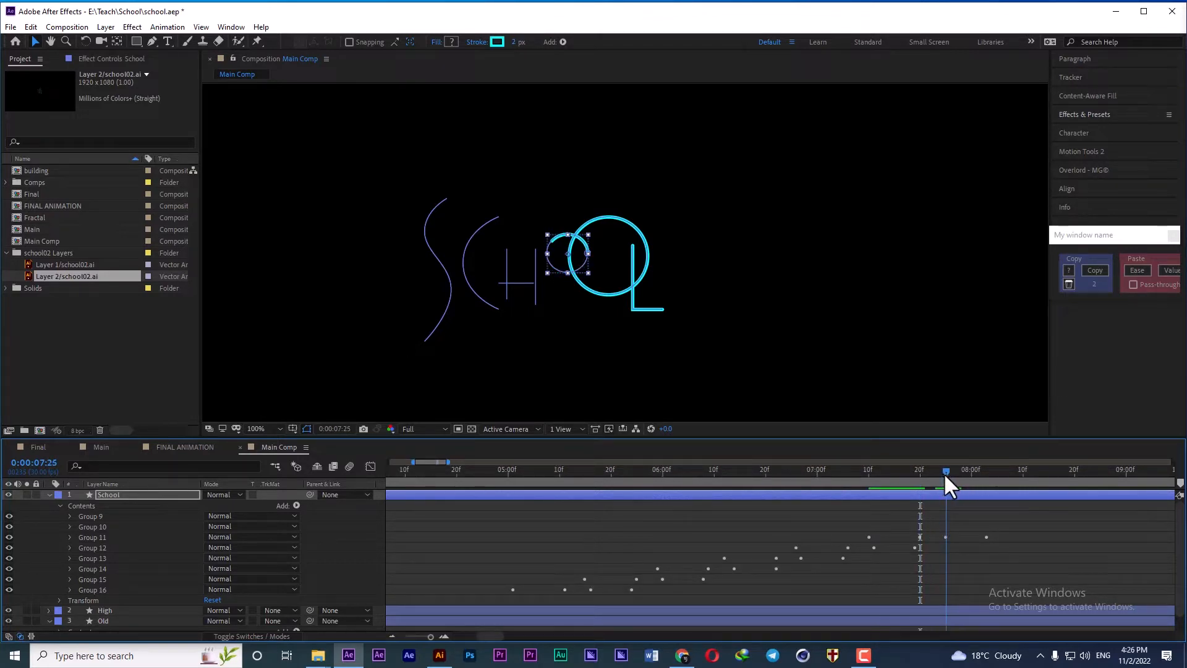
click(110, 525)
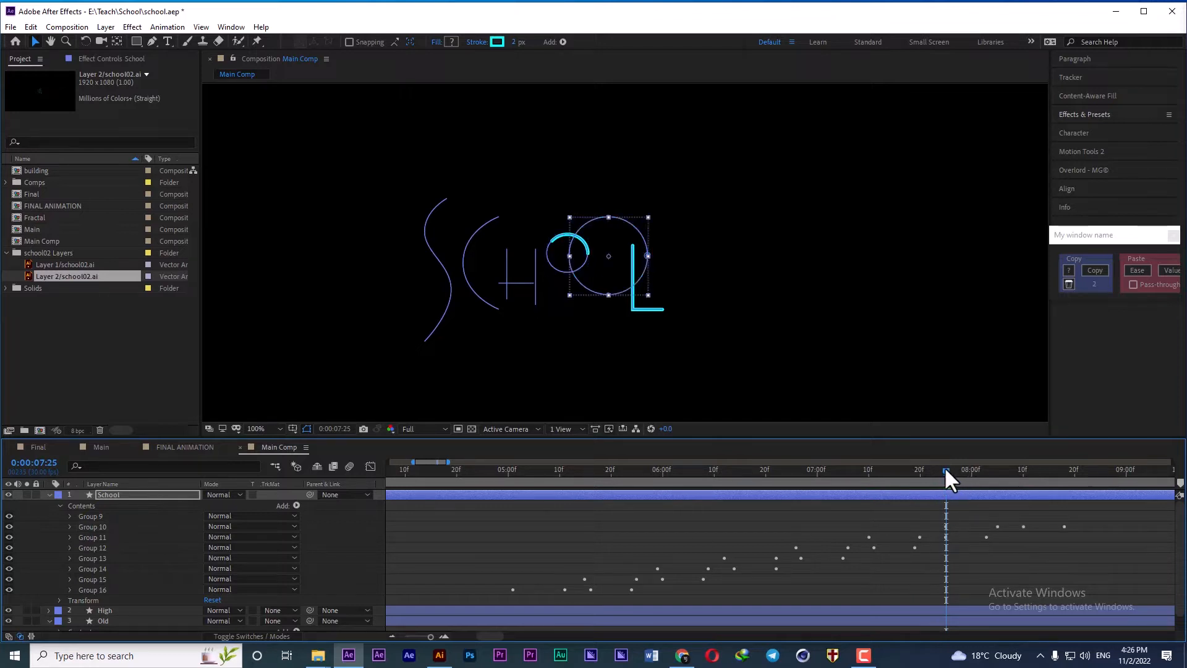
- Paste the Trim Paths onto Group 9, the L, at 0:00:08:10 and scrub to 0:00:09:03 to check the end of the animation
drag(946, 471, 1023, 485)
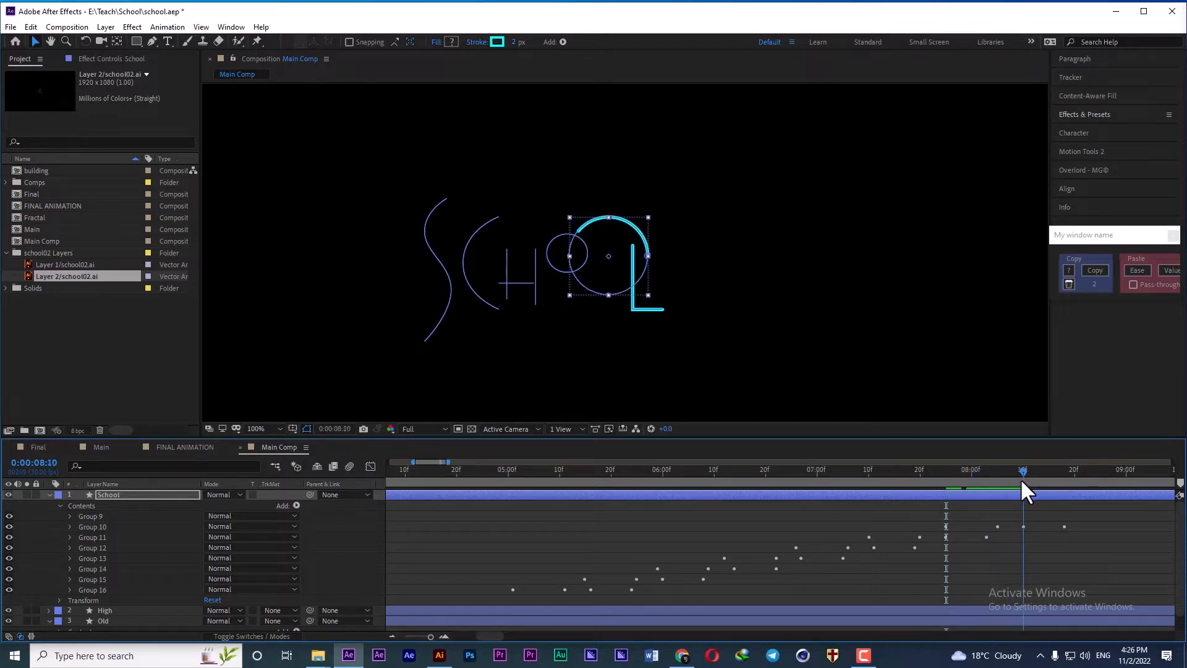
click(93, 516)
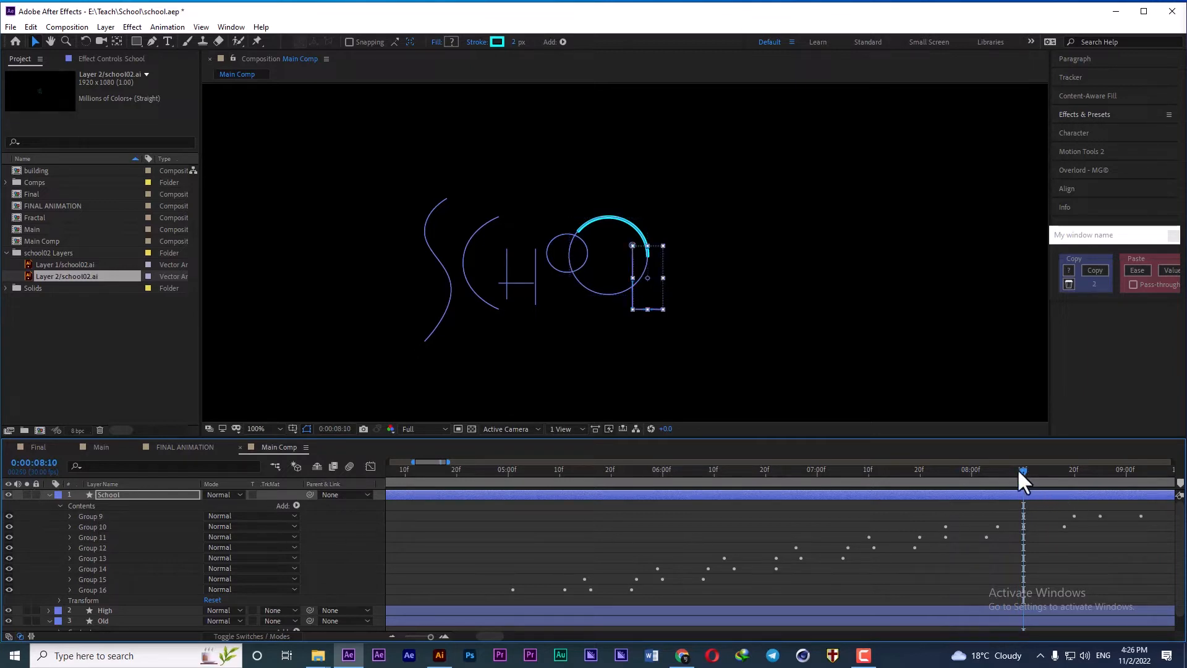
drag(1019, 473, 1141, 481)
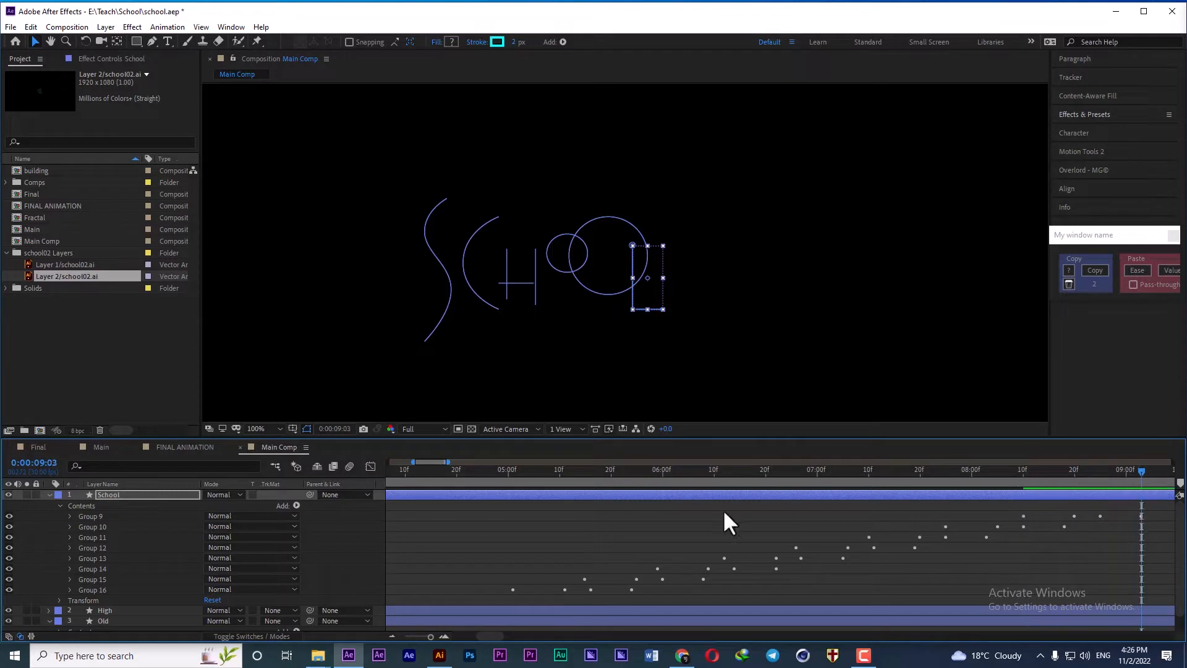
- Select the School, High and Old layers and collapse their contents
click(124, 493)
key(ctrl+a)
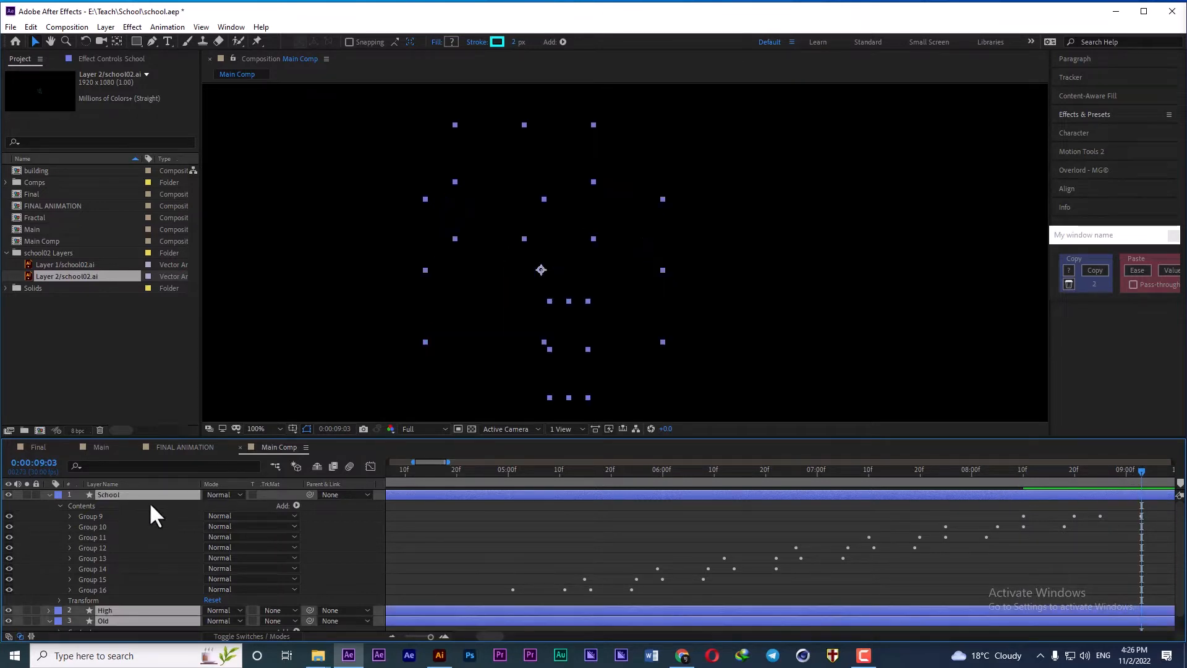
key(u)
key(u)
click(203, 534)
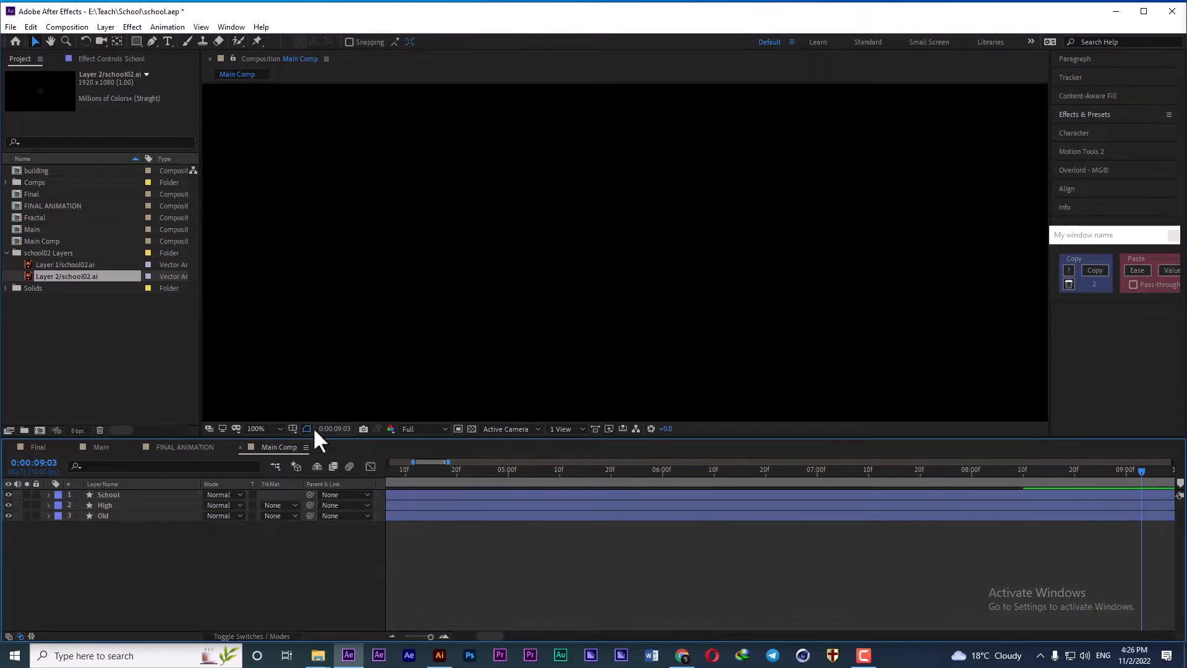
- Fit the whole composition in the viewer and preview the complete letter animation from the start
click(260, 428)
click(272, 214)
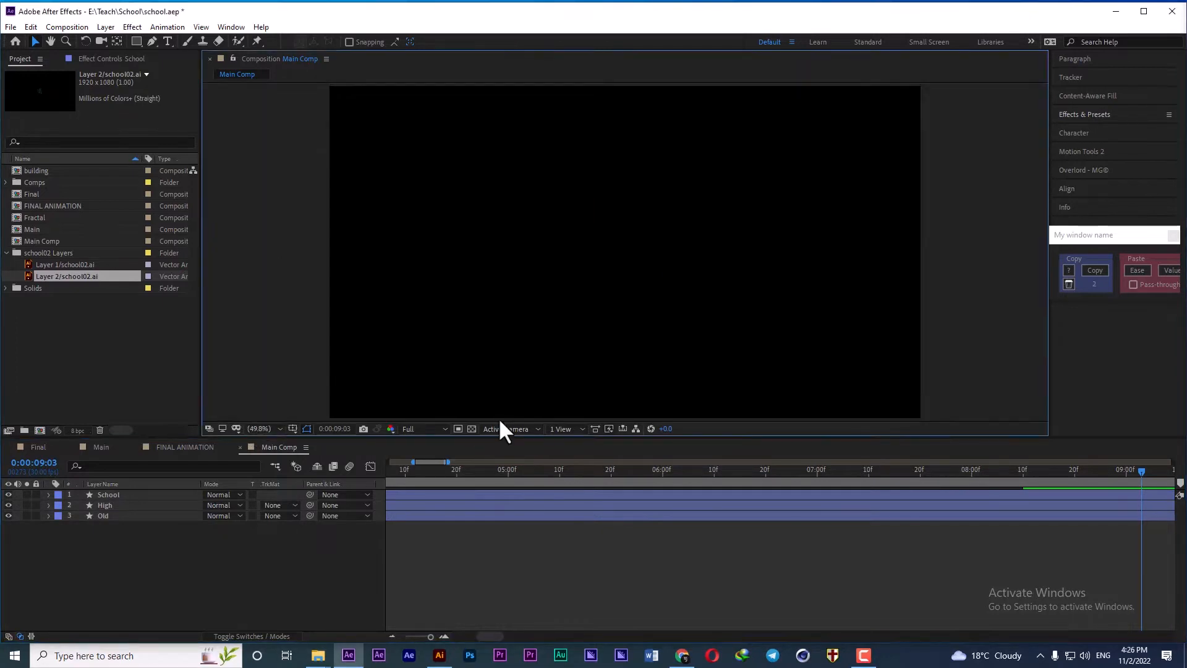
click(296, 549)
key(semicolon)
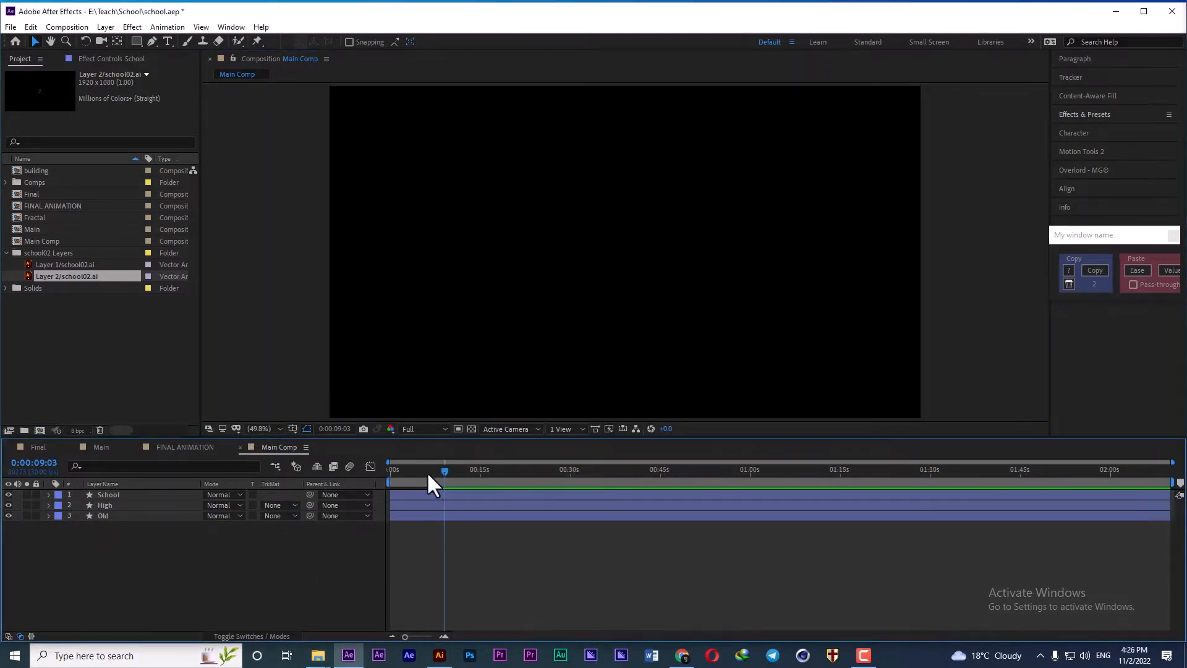
drag(428, 474, 354, 474)
key(space)
key(space)
- Select the School, High and Old layers and reveal all their Trim Paths keyframes with the playhead at 0:00:09:08
drag(448, 469, 447, 469)
click(433, 492)
shift+click(425, 513)
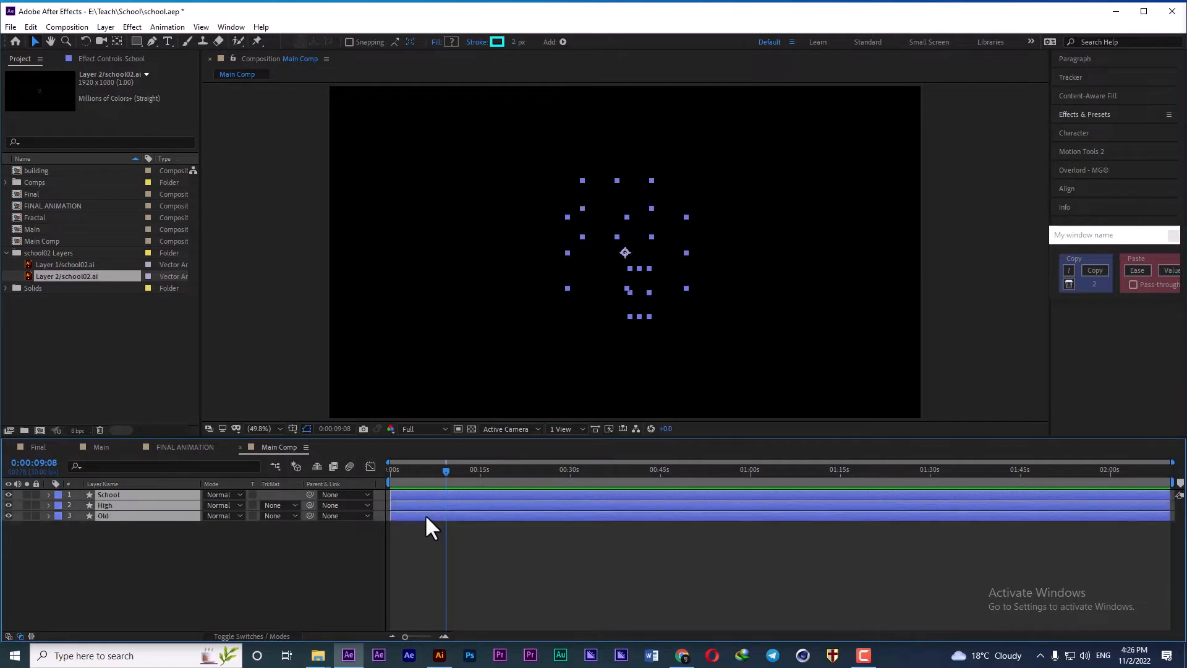
key(u)
scroll(512, 524, down, 5)
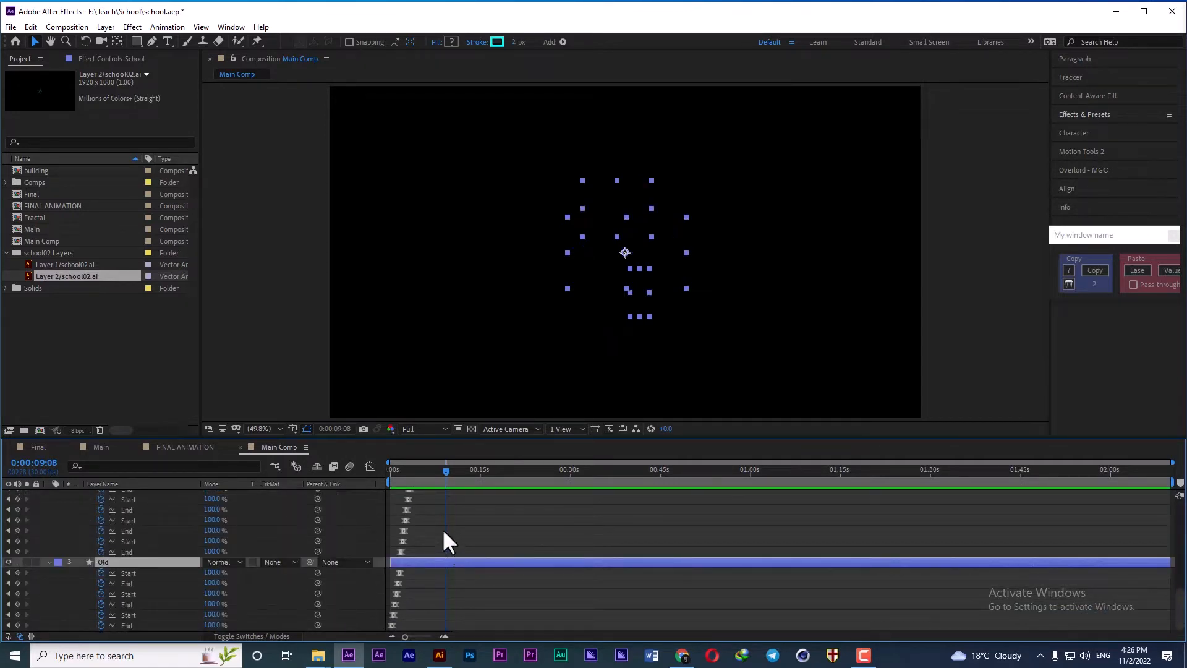
scroll(443, 544, up, 5)
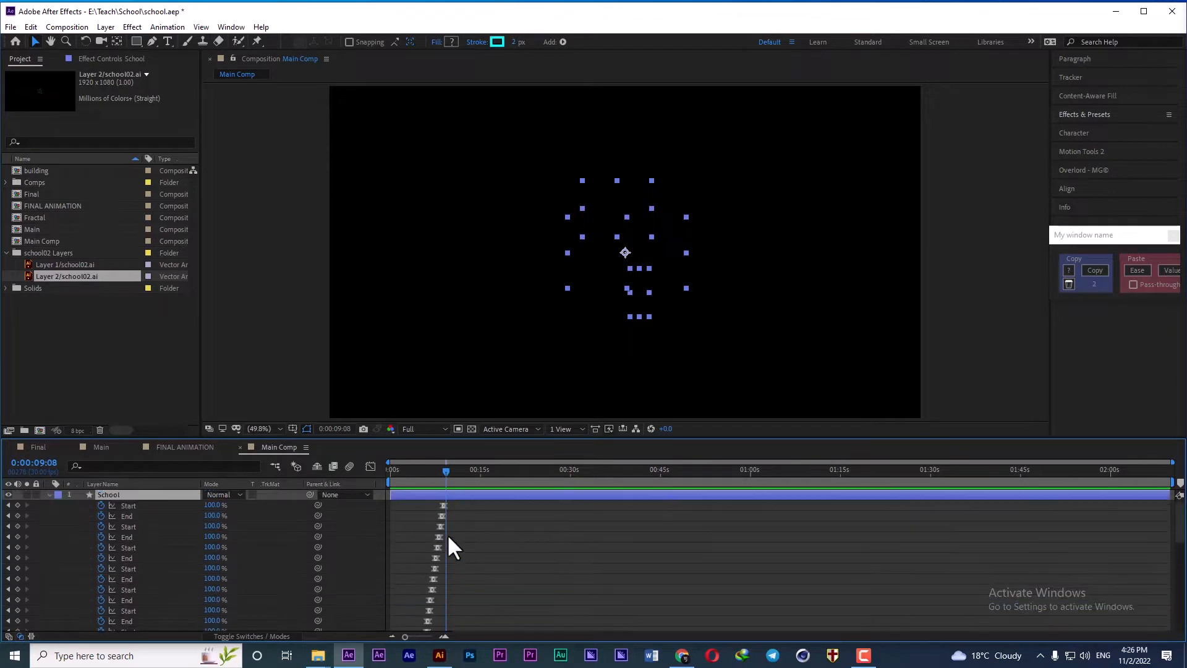
- Proportionally compress all the Start and End keyframes so the last one falls at about 5 seconds, and preview the faster animation
click(457, 506)
drag(380, 649, 370, 648)
scroll(446, 527, up, 10)
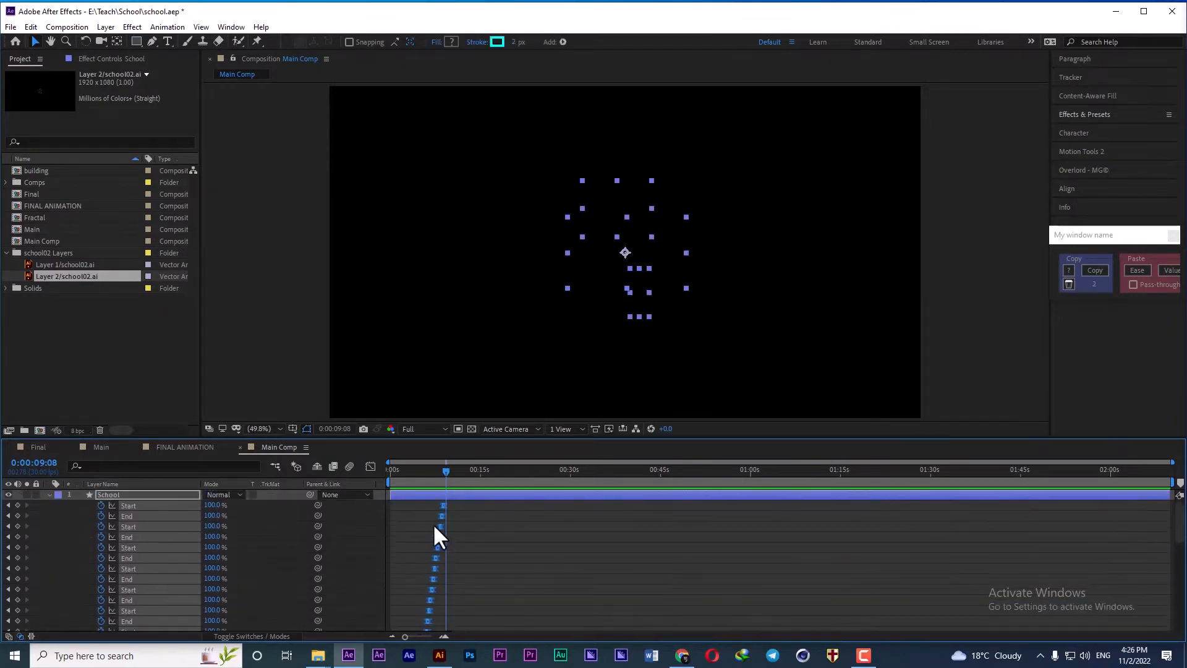
scroll(430, 513, up, 3)
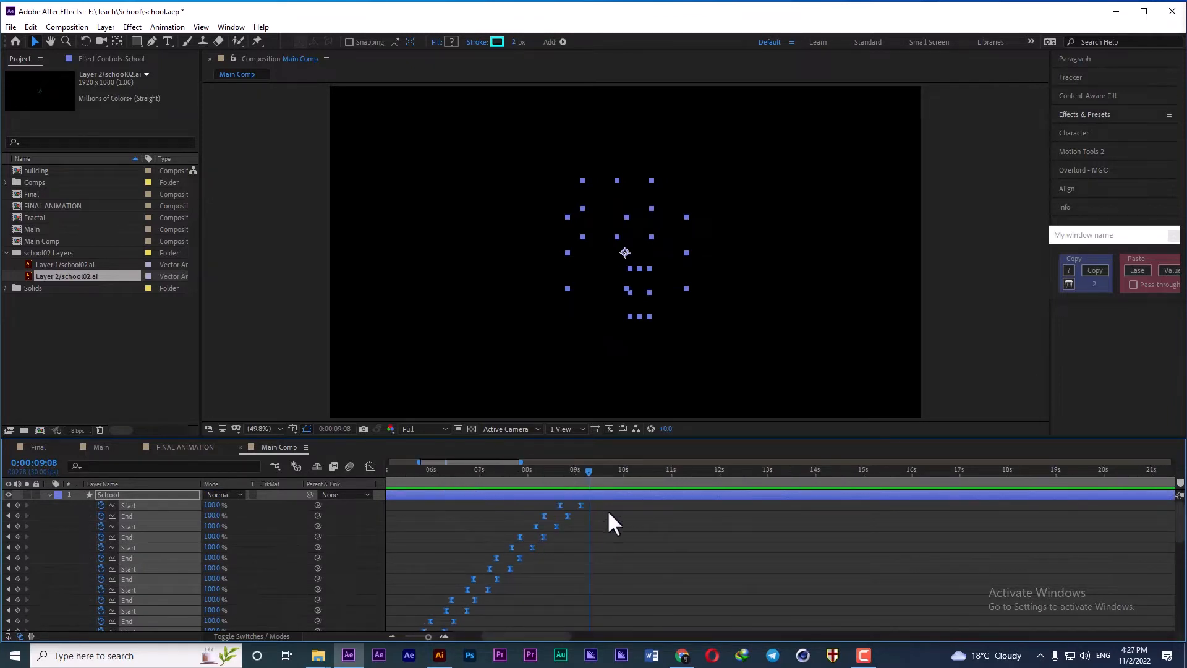
drag(580, 502, 419, 495)
scroll(506, 521, down, 3)
scroll(406, 498, up, 3)
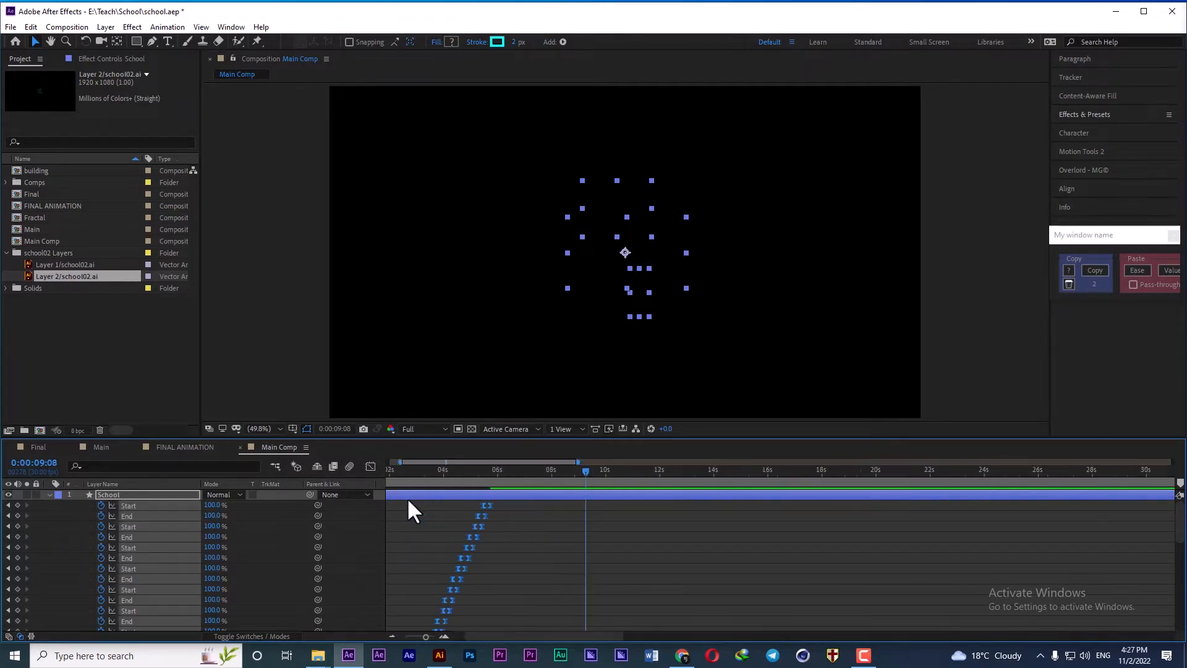
drag(570, 503, 528, 502)
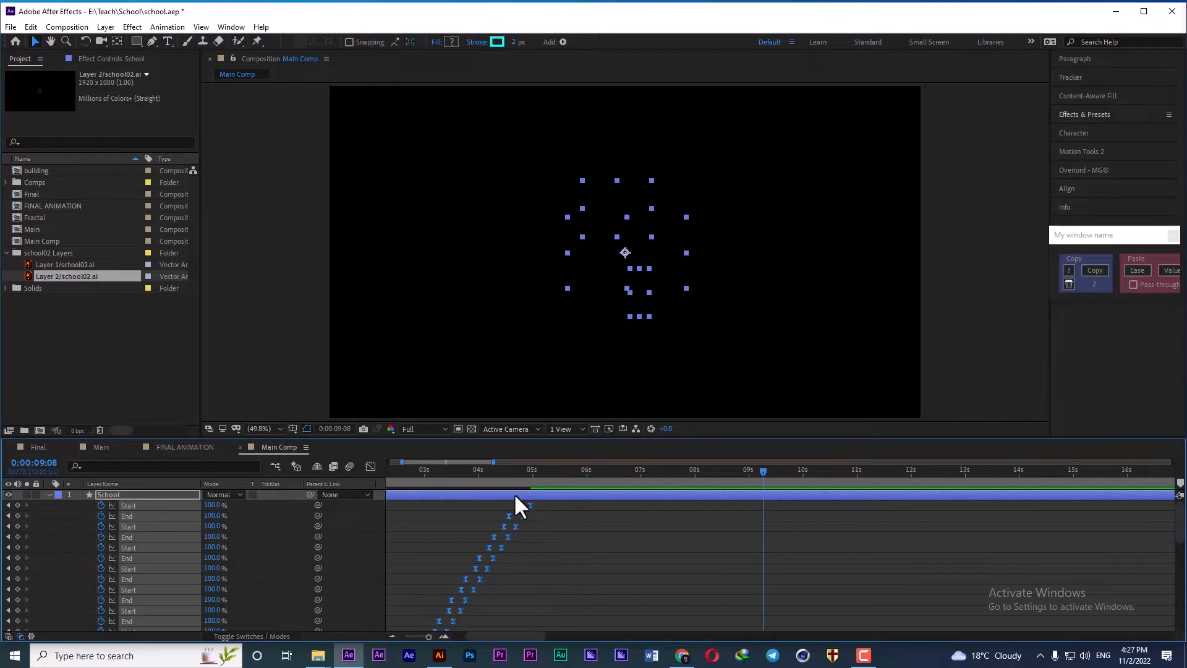
drag(473, 474, 292, 476)
key(space)
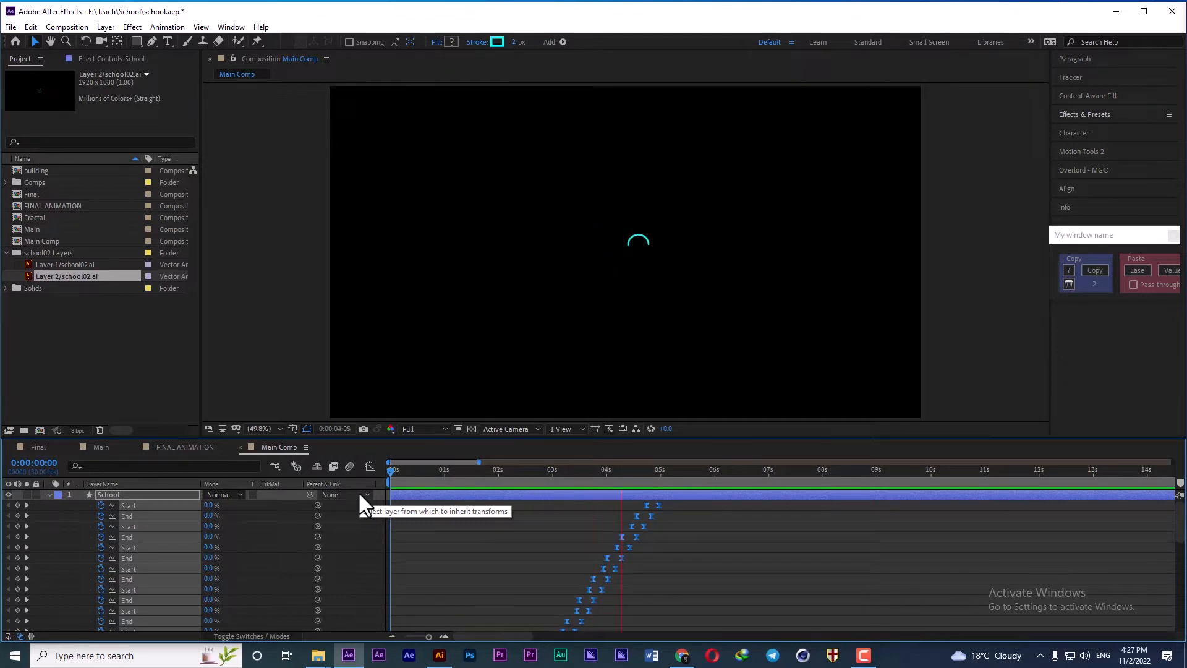
key(space)
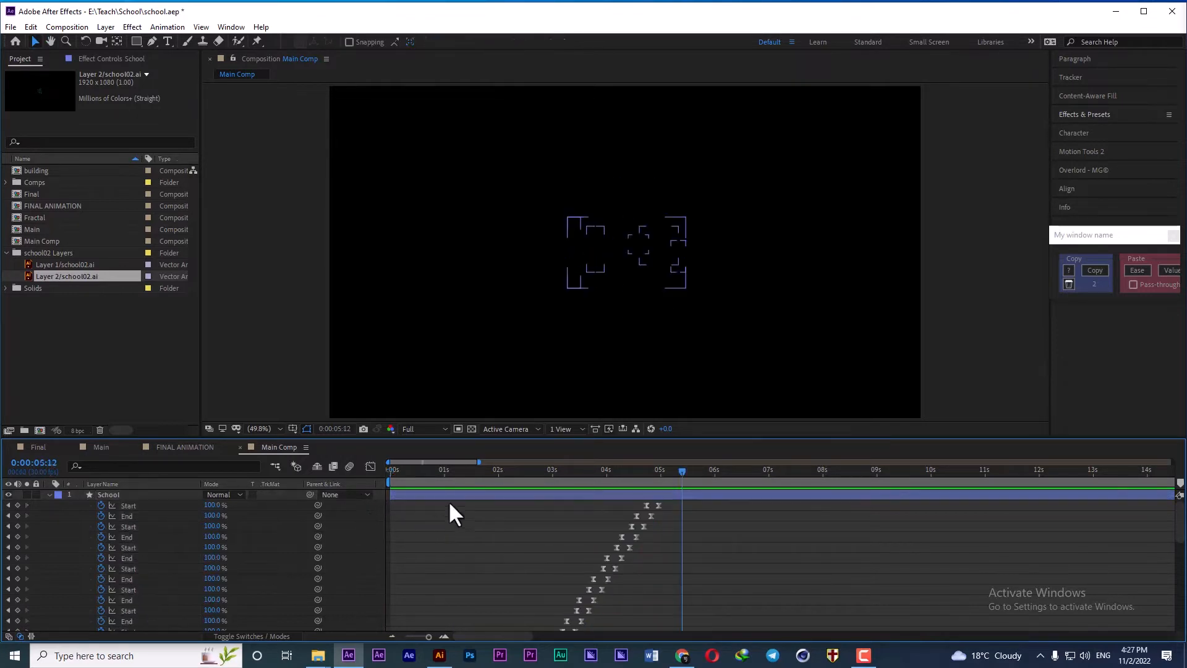
- Collapse the School, High and Old layers, duplicate them and place the copies above the originals
key(ctrl+a)
key(u)
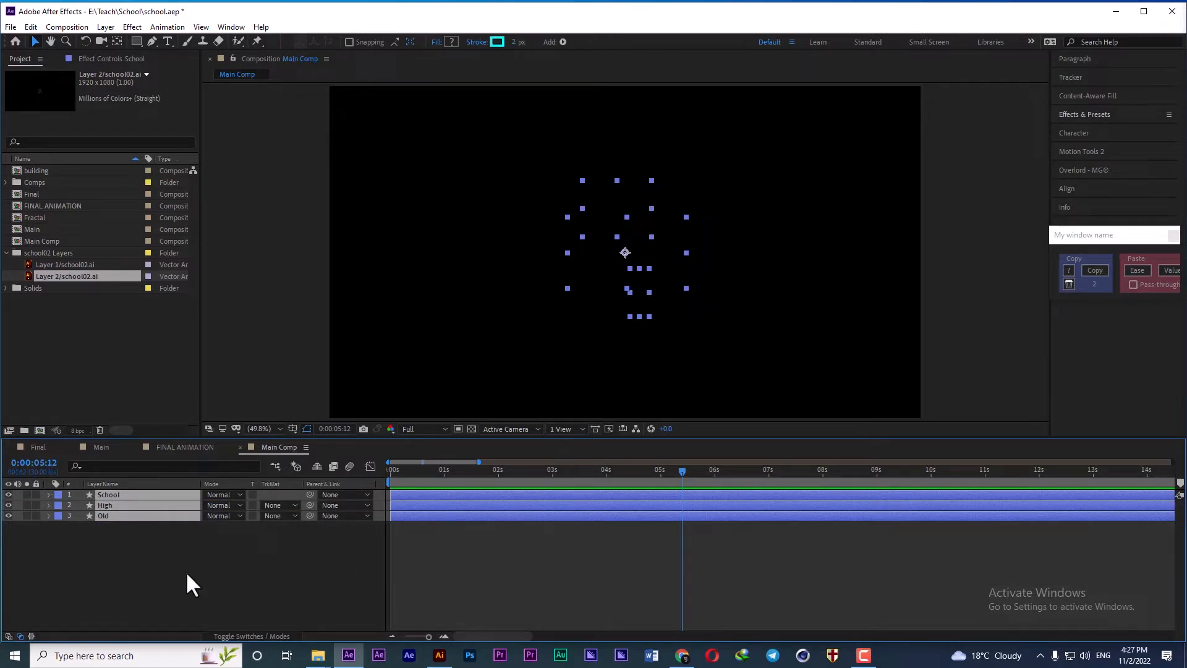
key(ctrl+d)
drag(117, 535, 121, 503)
- Shift the three duplicated layers in time so they start at 0:00:01:15
drag(418, 514, 494, 514)
drag(464, 469, 471, 472)
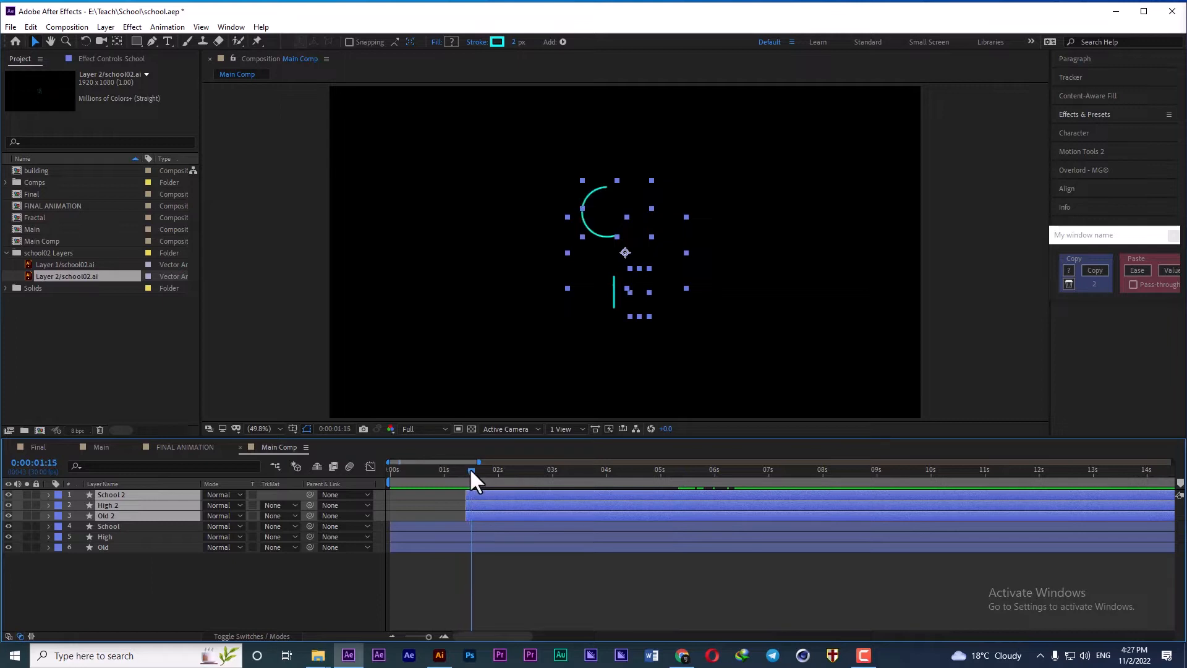
drag(479, 515, 485, 514)
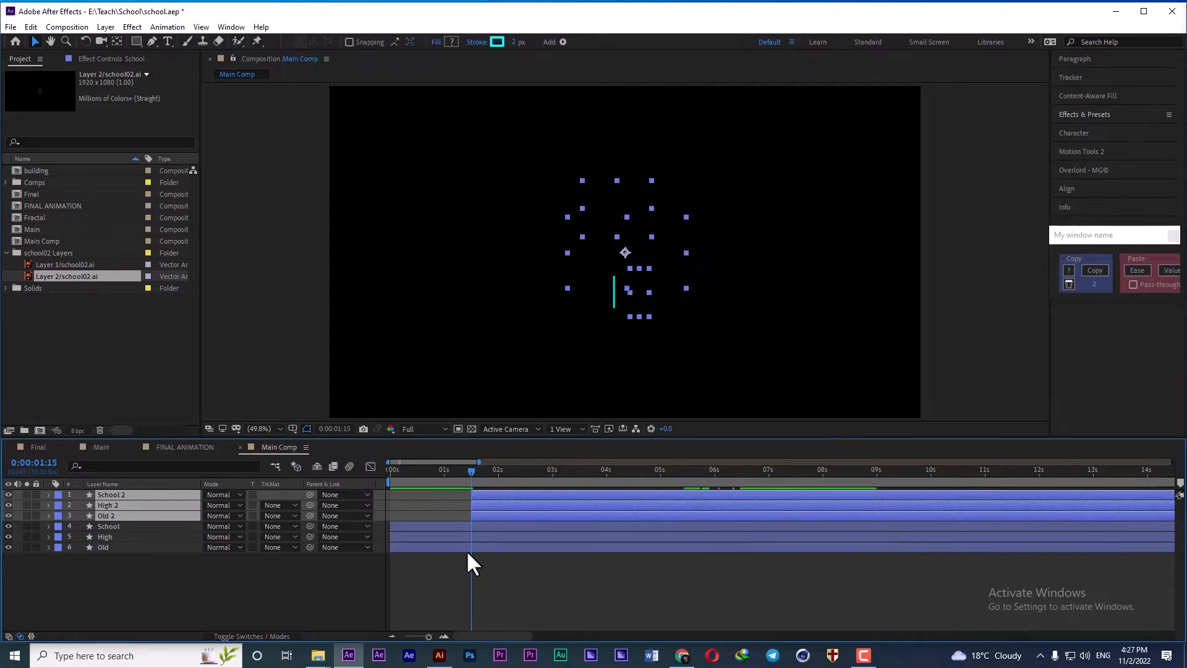
- Change the stroke color of the original School, High and Old layers to white
click(455, 525)
shift+click(447, 544)
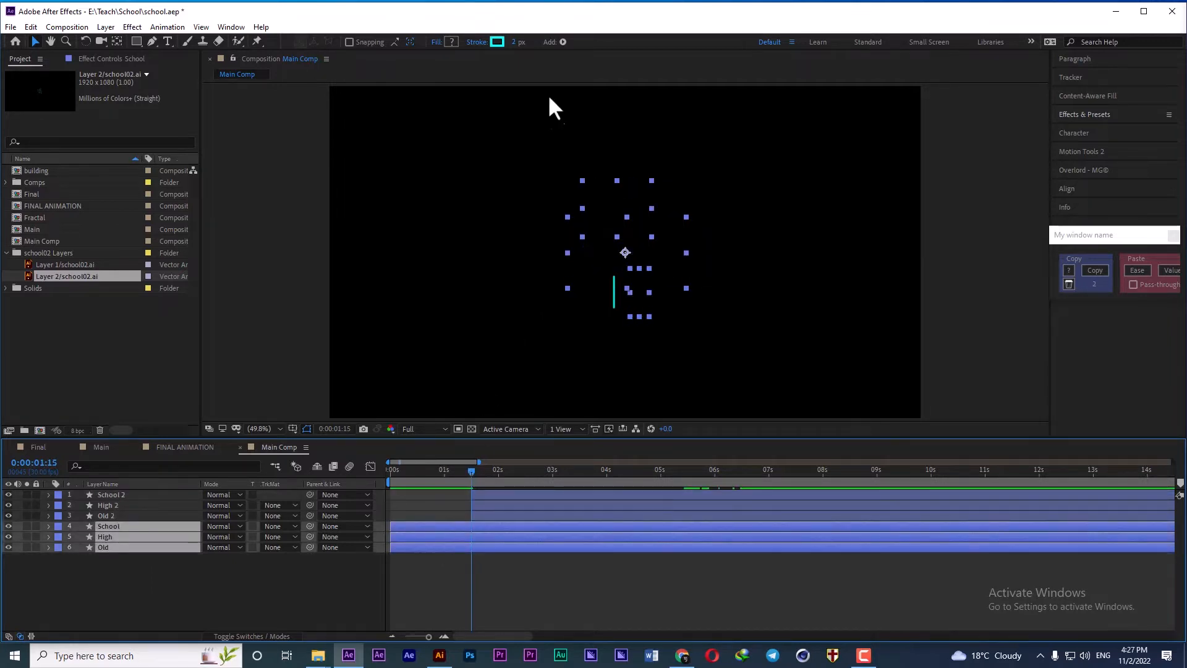
click(496, 41)
mouse_move(249, 384)
mouse_down()
mouse_move(197, 376)
mouse_move(152, 317)
mouse_up()
click(426, 344)
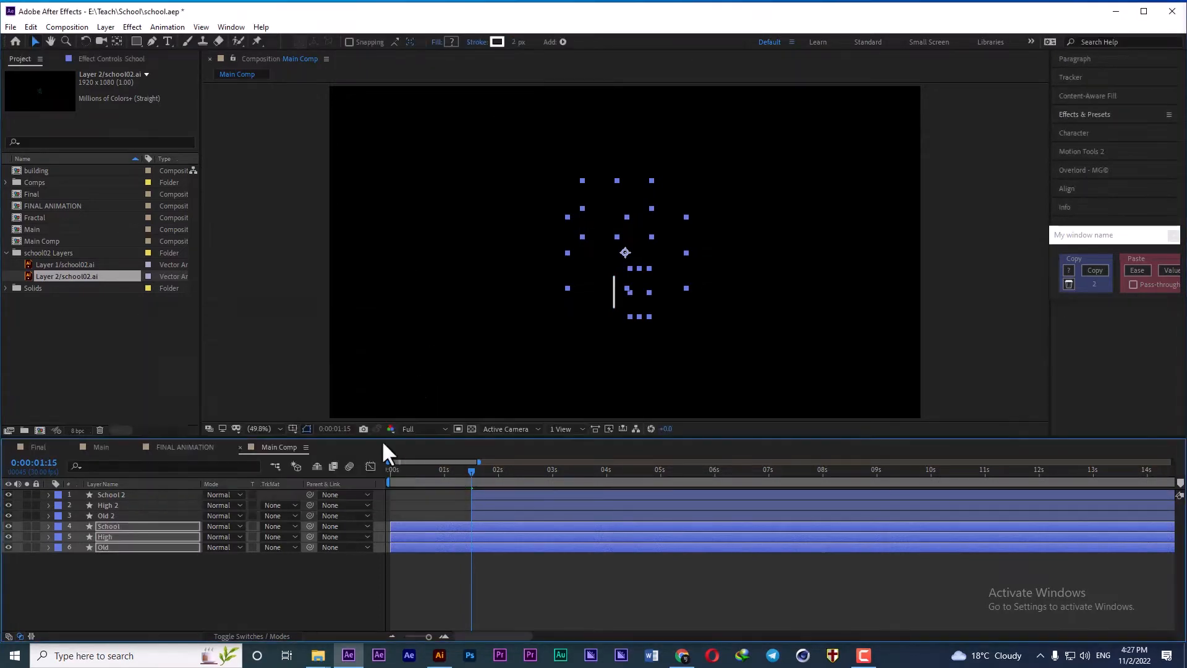
- Move the start of the School 2, High 2 and Old 2 layers to 0:00:00:10
click(363, 555)
mouse_move(421, 470)
mouse_down()
mouse_move(390, 471)
mouse_move(484, 475)
mouse_move(344, 477)
mouse_move(409, 477)
mouse_up()
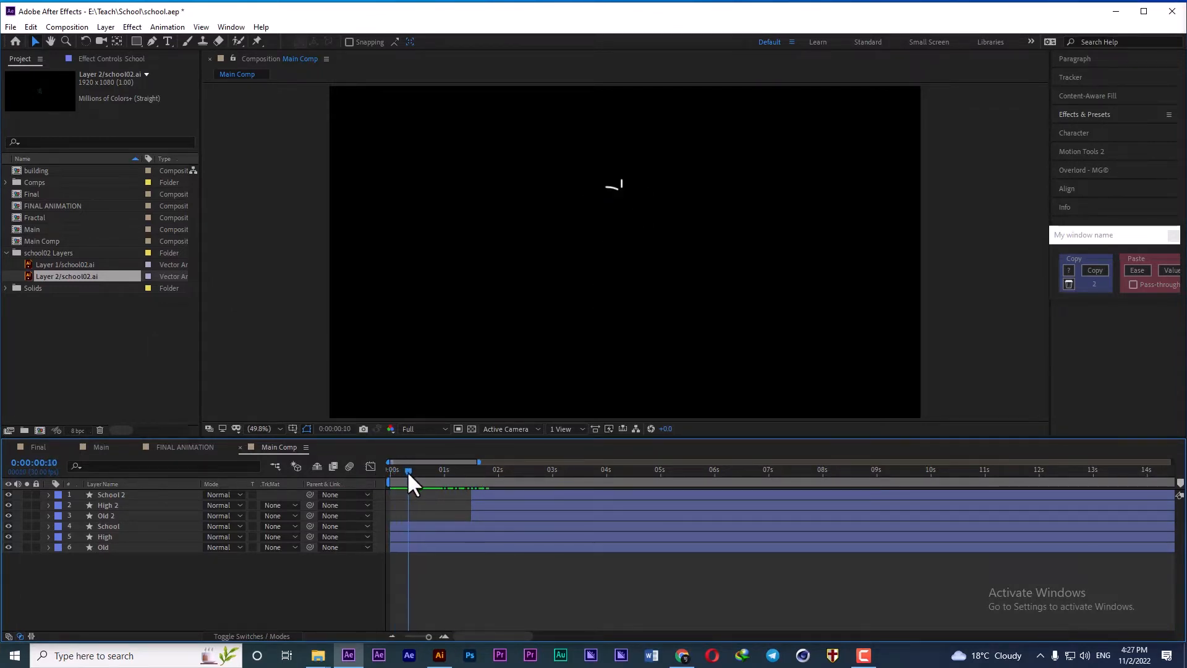
click(480, 515)
shift+click(481, 494)
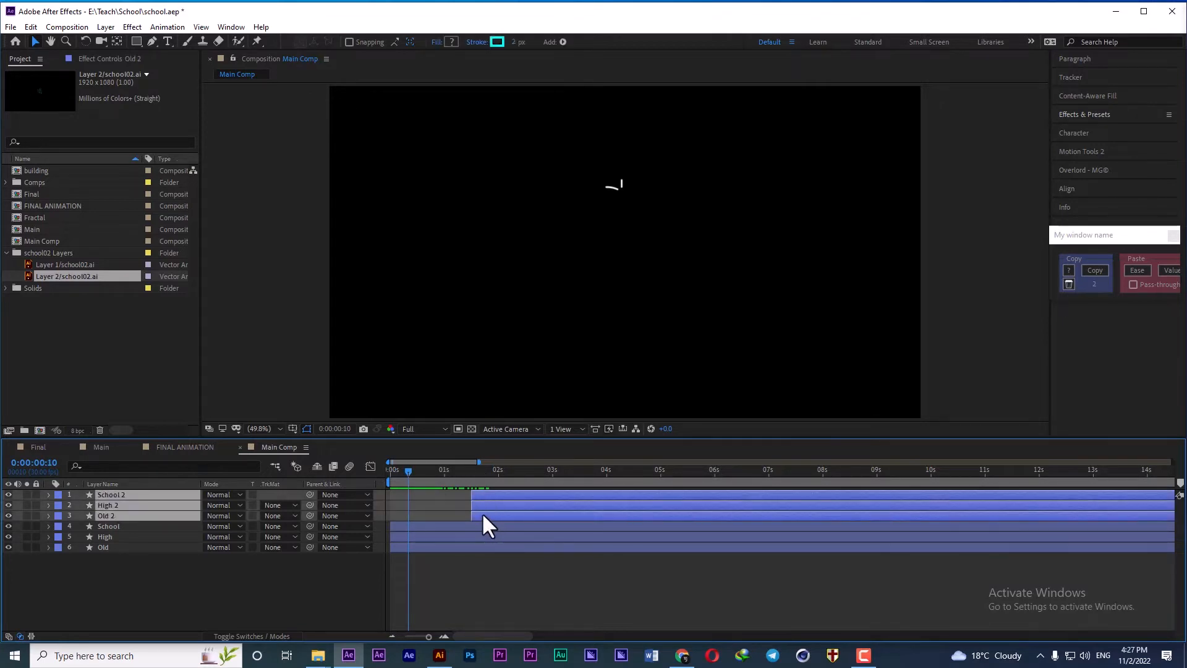
key(bracketleft)
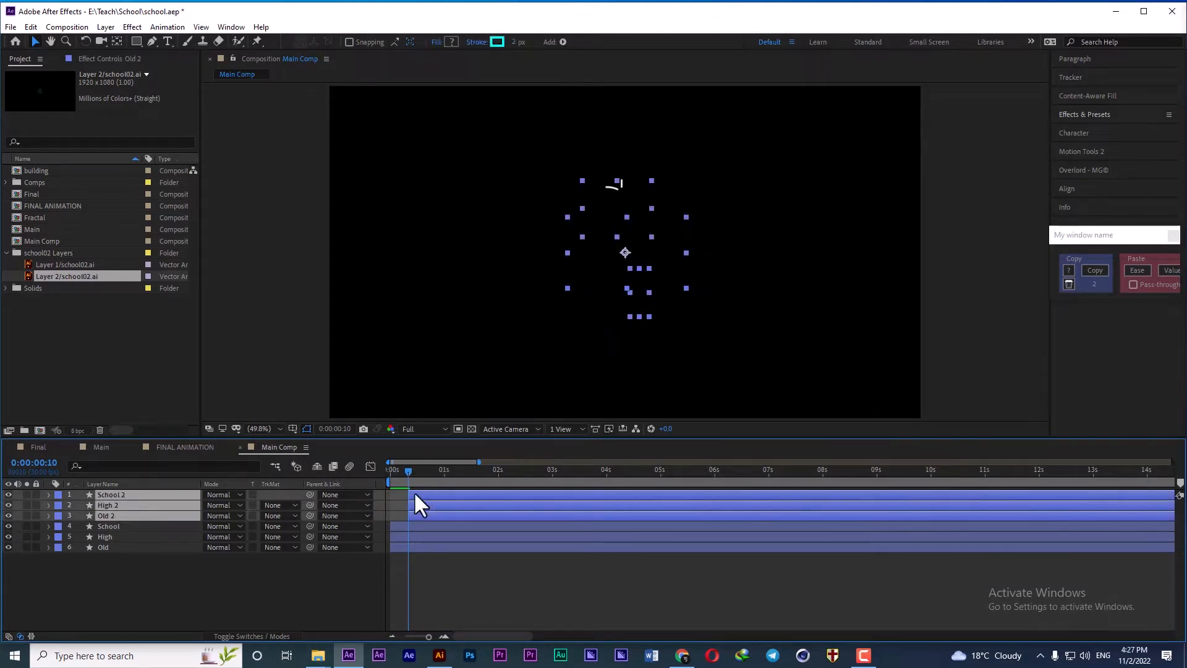
- Play the composition from the start to preview the offset duplicate layers
drag(407, 473, 371, 469)
key(space)
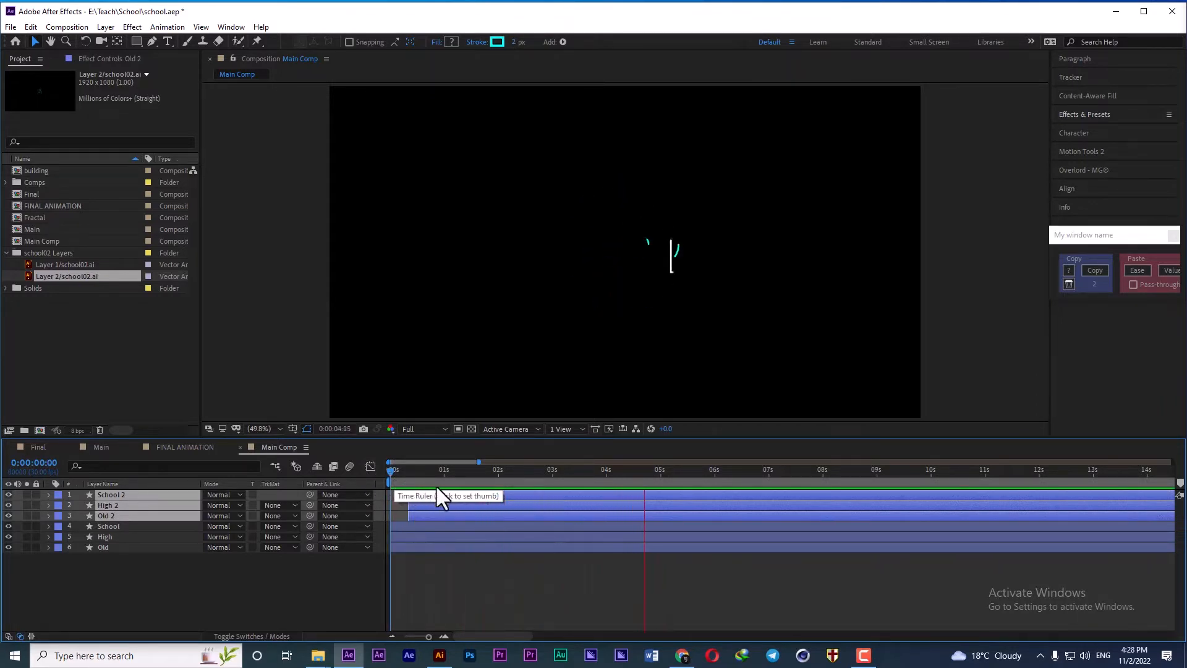
key(space)
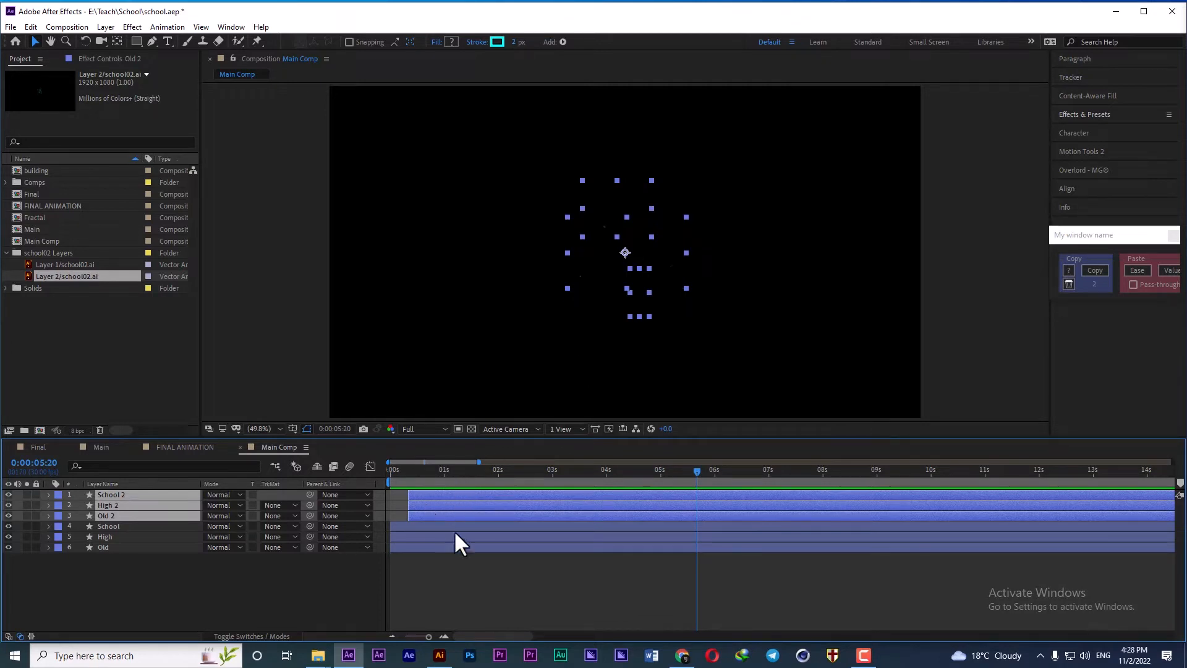
- Try removing the keyframes from every trim Start property of the School 2 layer at 0:00:05:20
key(u)
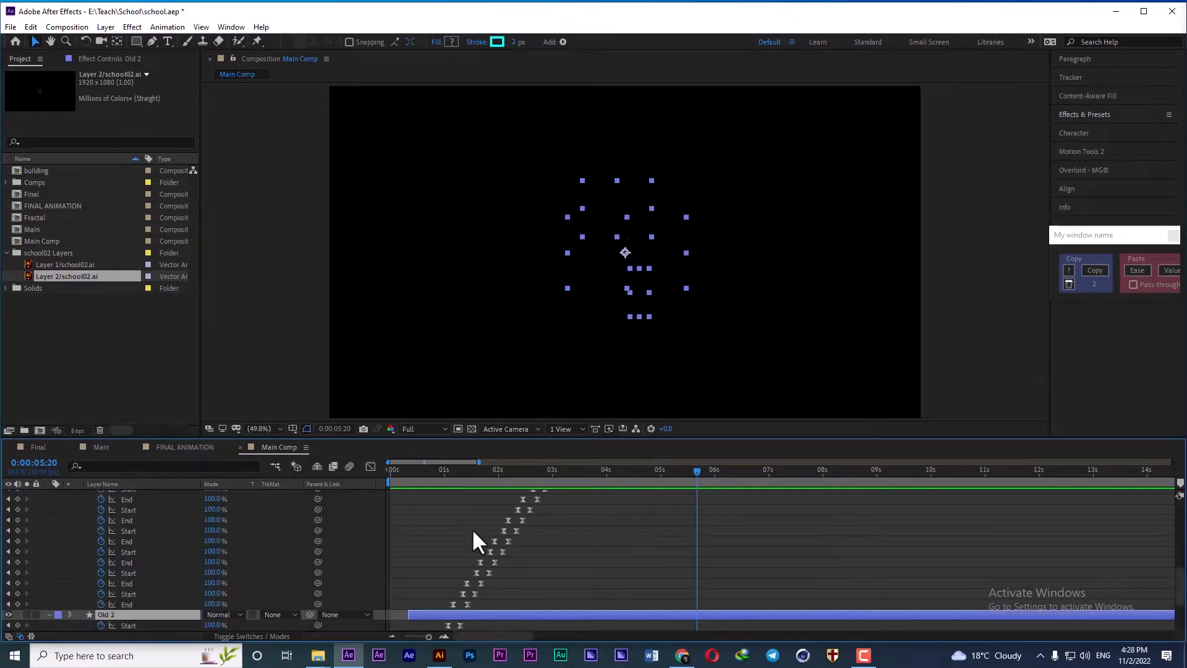
key(grave)
click(118, 117)
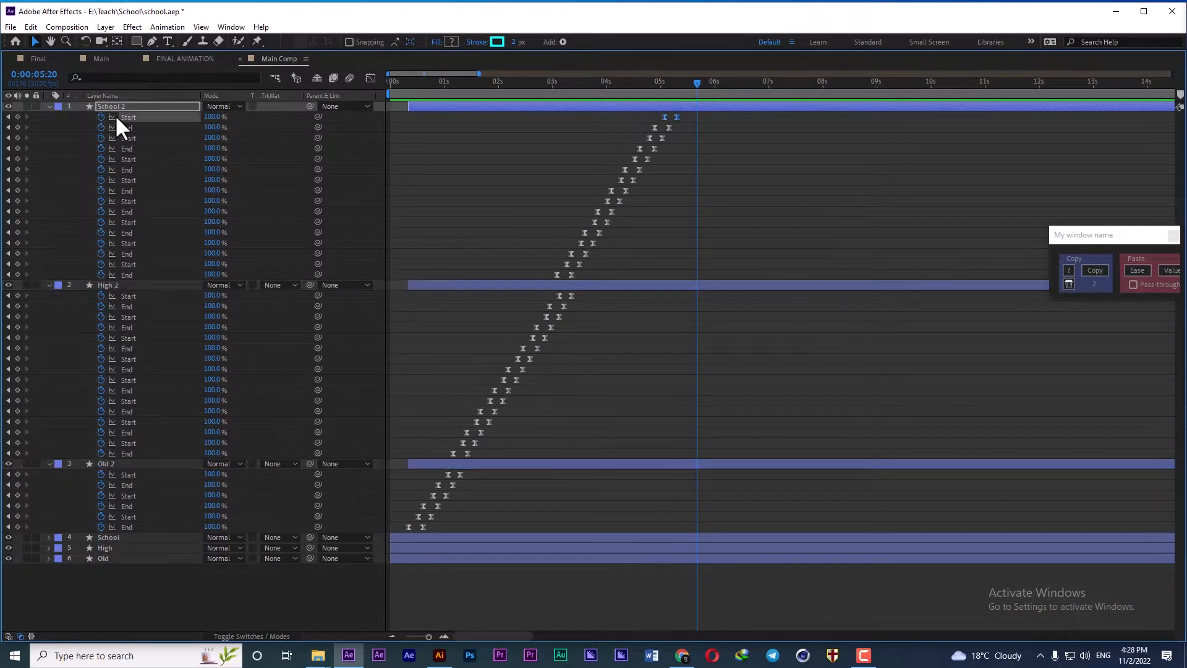
click(102, 117)
click(102, 137)
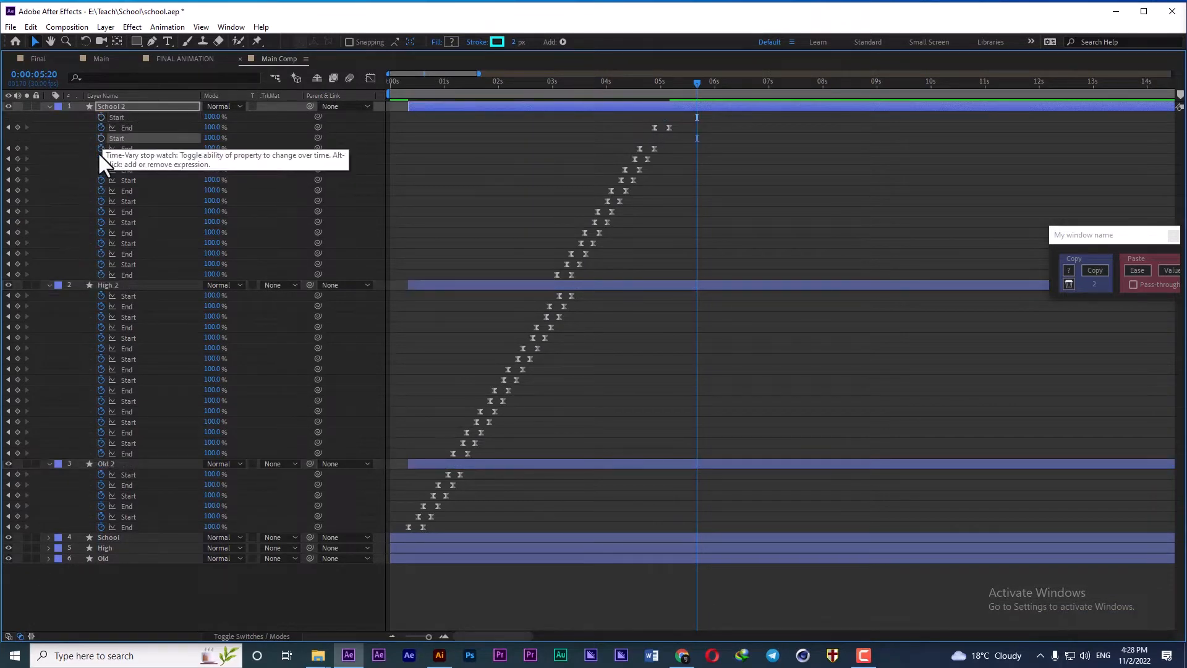
click(101, 159)
click(101, 179)
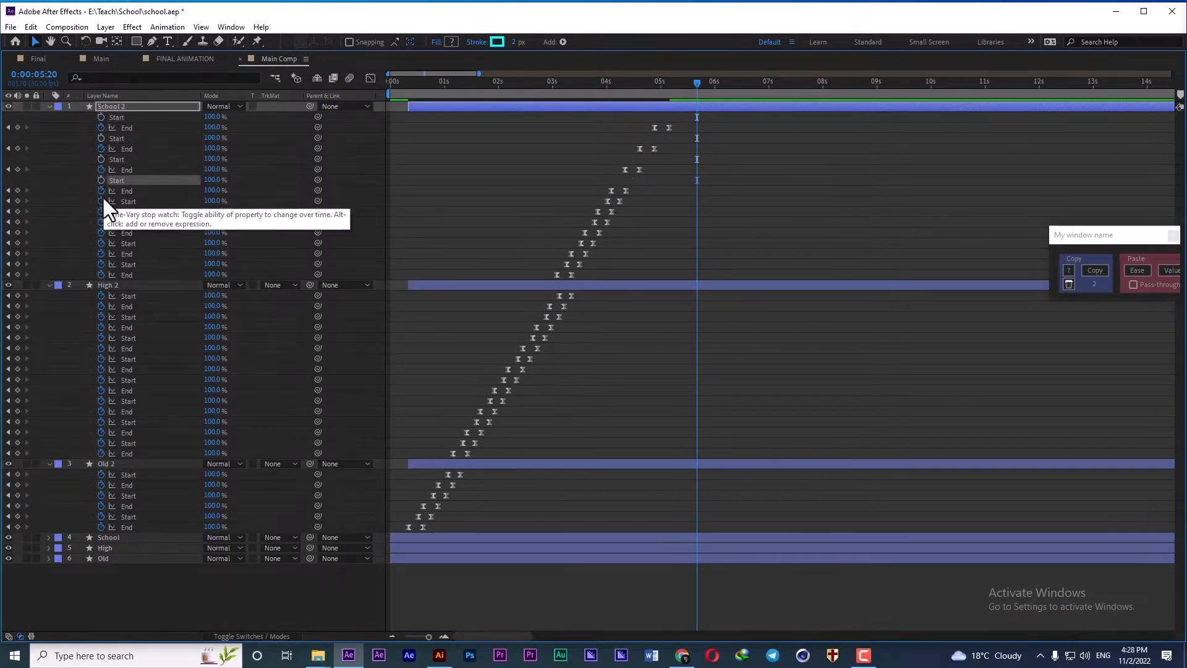
click(102, 201)
click(101, 222)
click(101, 242)
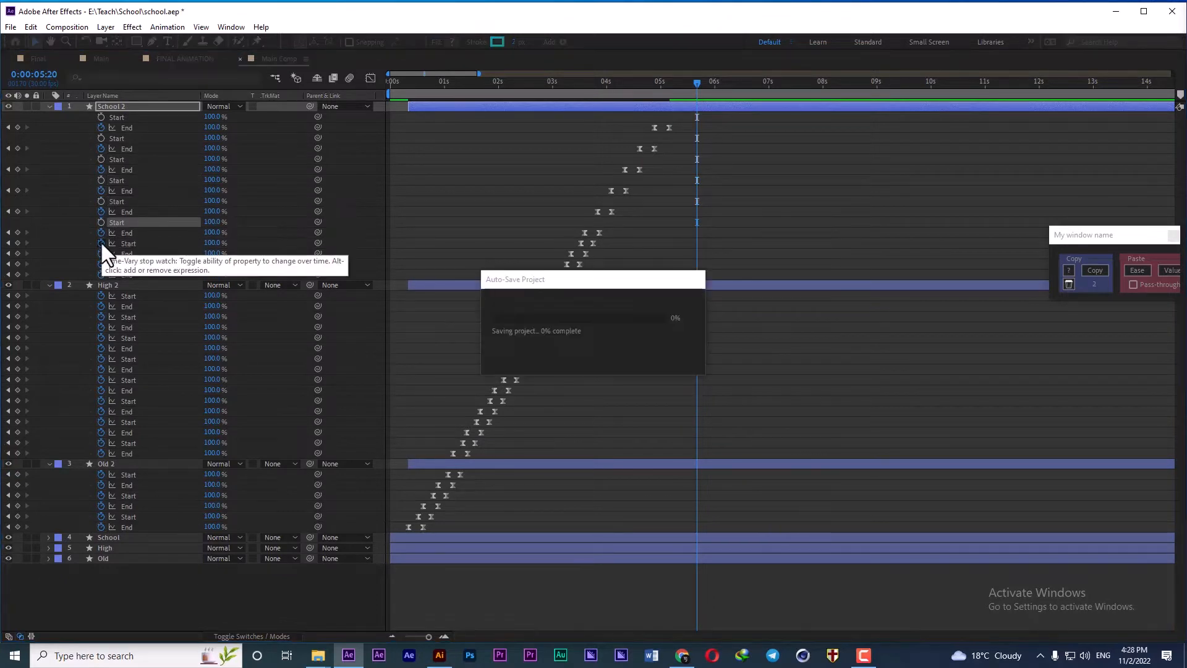
click(101, 263)
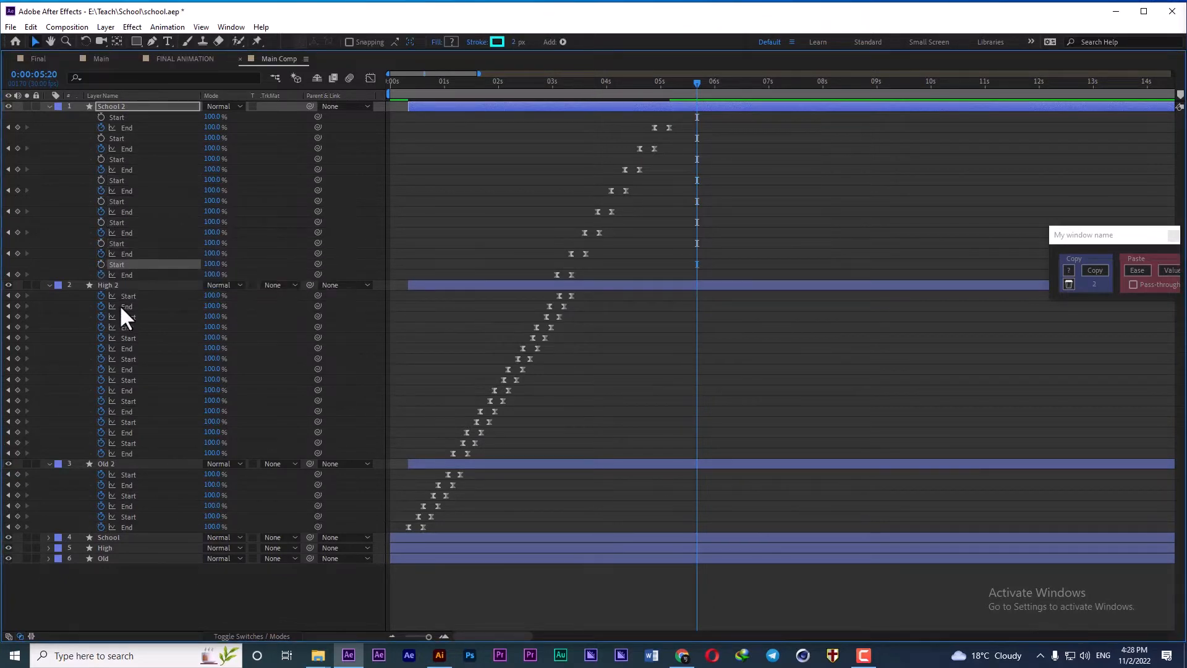
- Try removing the keyframes from every trim Start property of the High 2 layer at 0:00:05:20
click(102, 294)
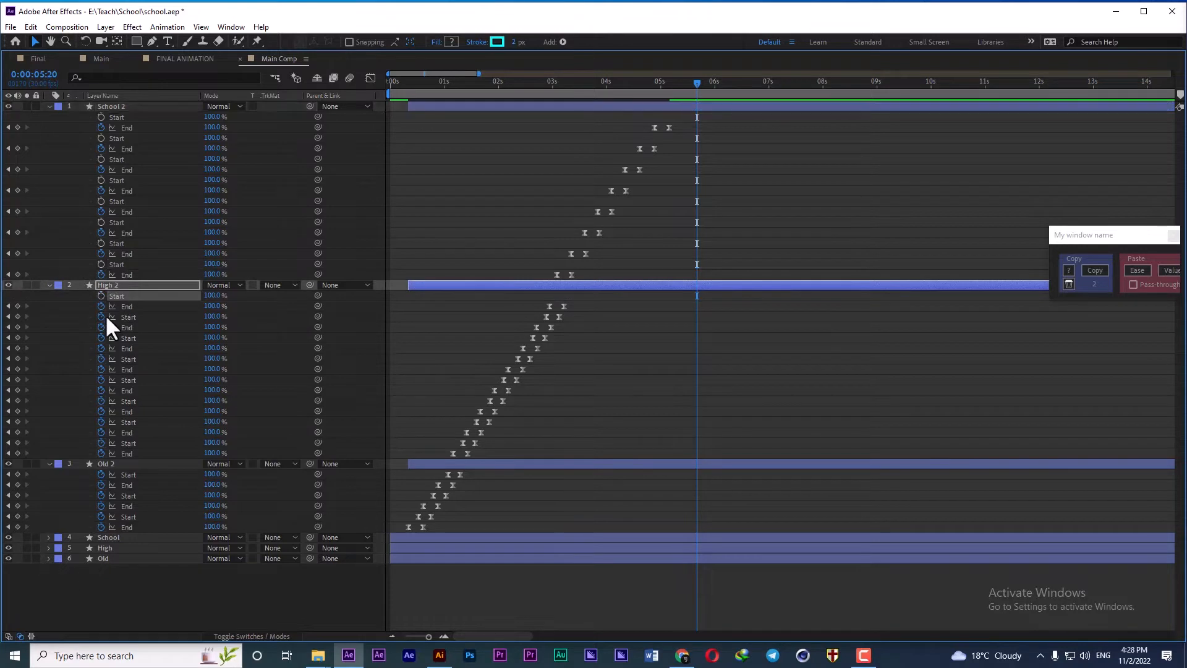
click(101, 316)
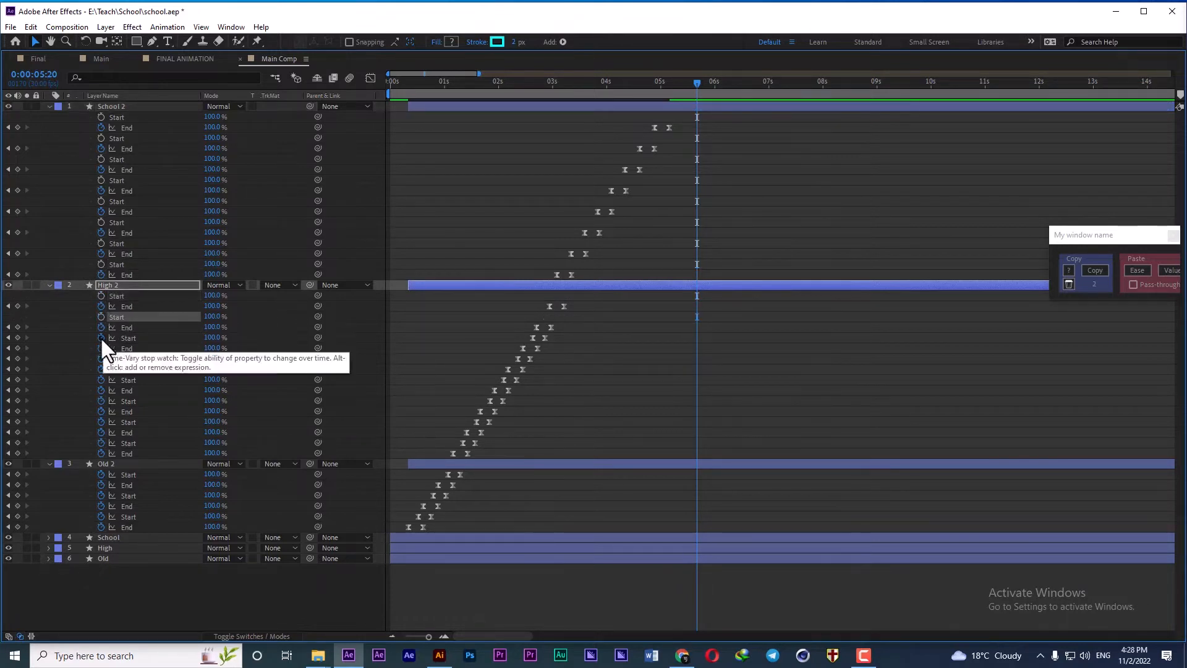
click(101, 337)
click(101, 359)
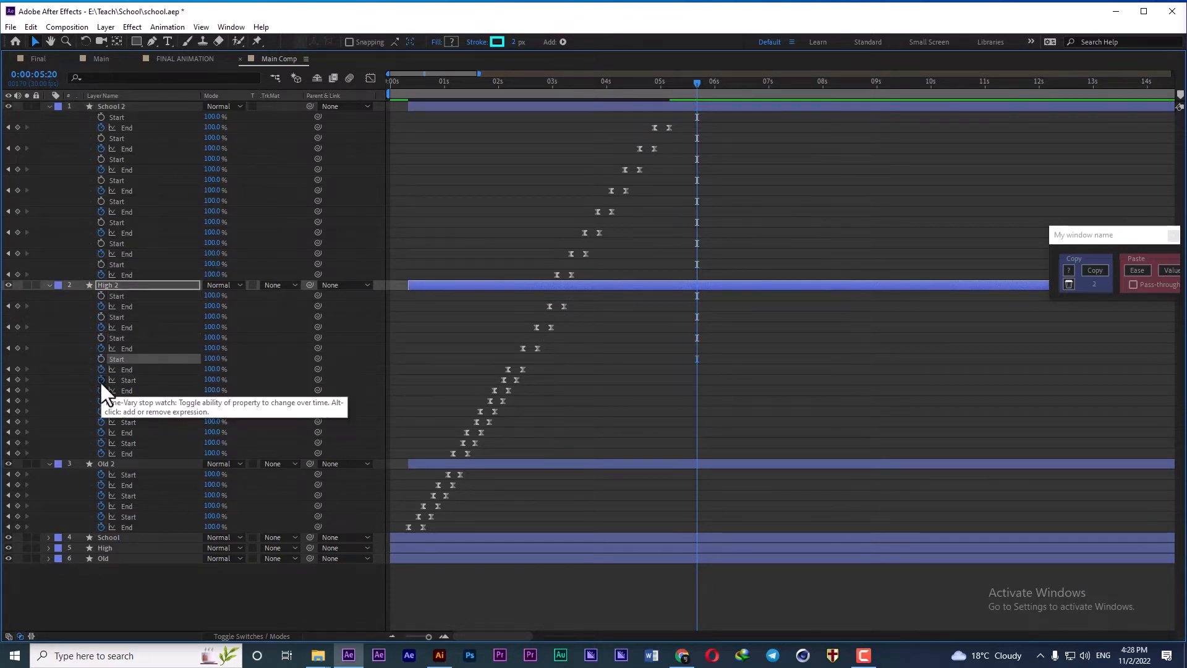
click(101, 379)
click(101, 400)
click(102, 421)
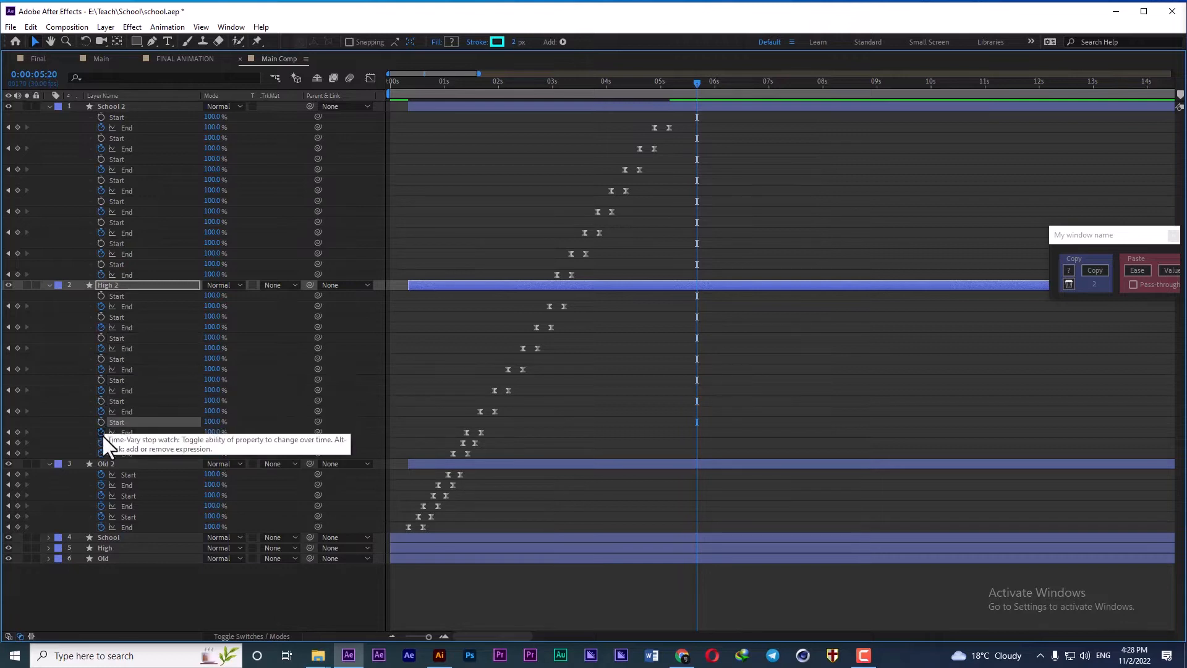
click(102, 443)
- Try removing the Start keyframes of the Old 2 layer at 0:00:05:20 and collapse all layers
click(102, 473)
click(102, 495)
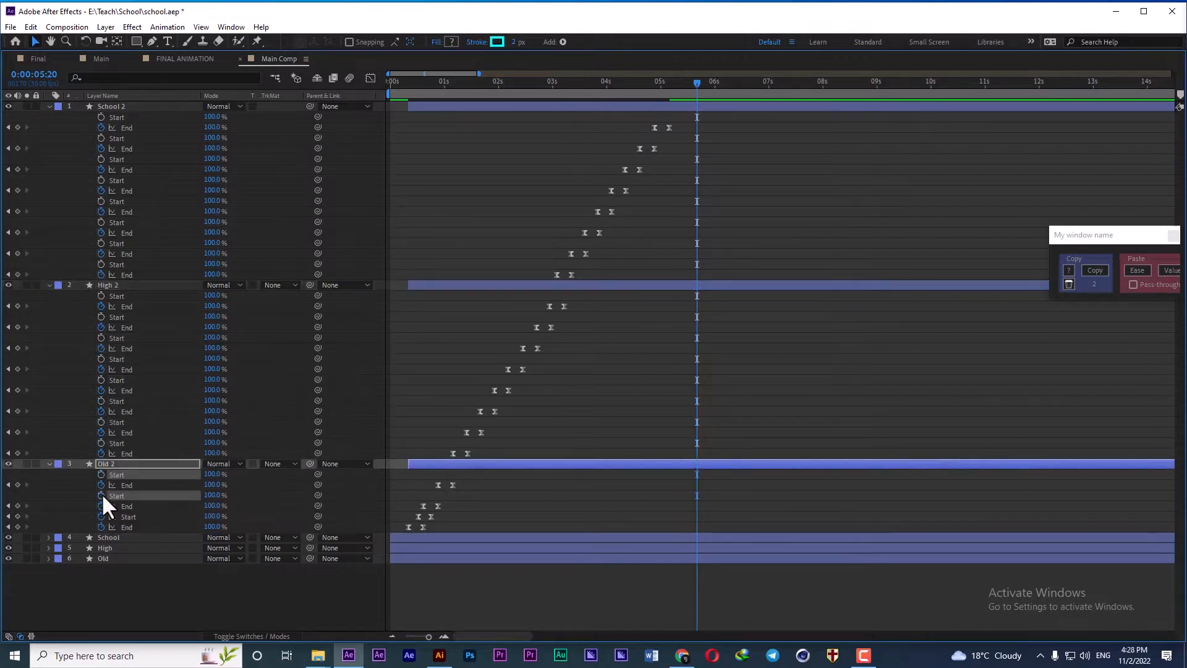
click(102, 516)
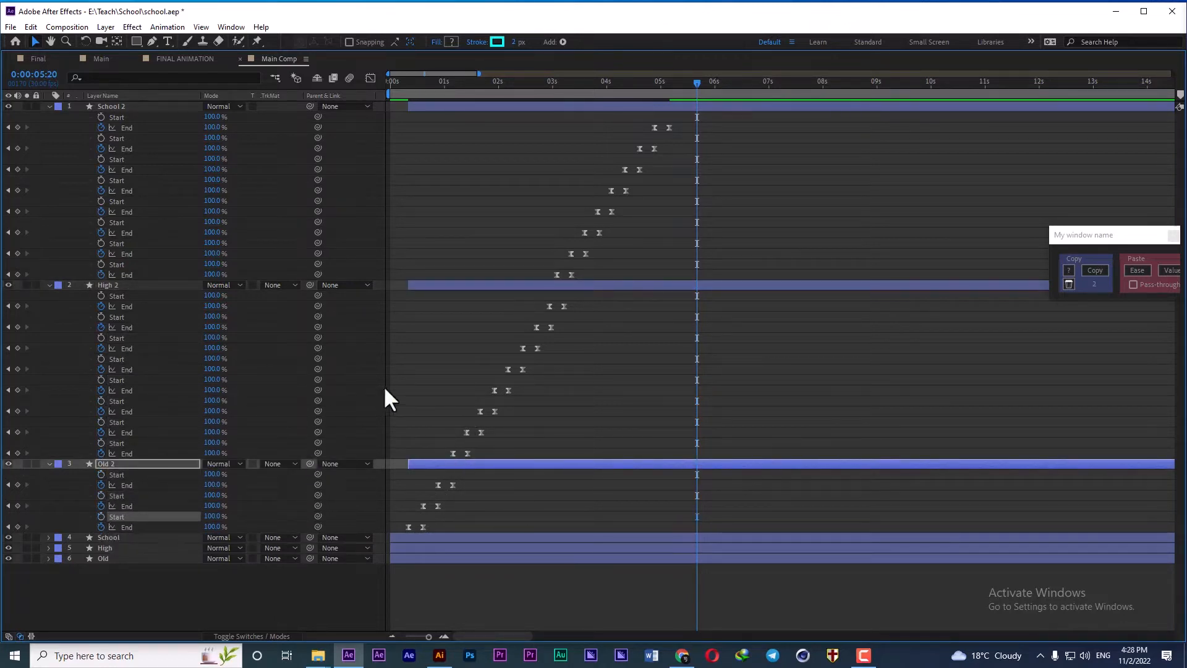
key(ctrl+a)
key(u)
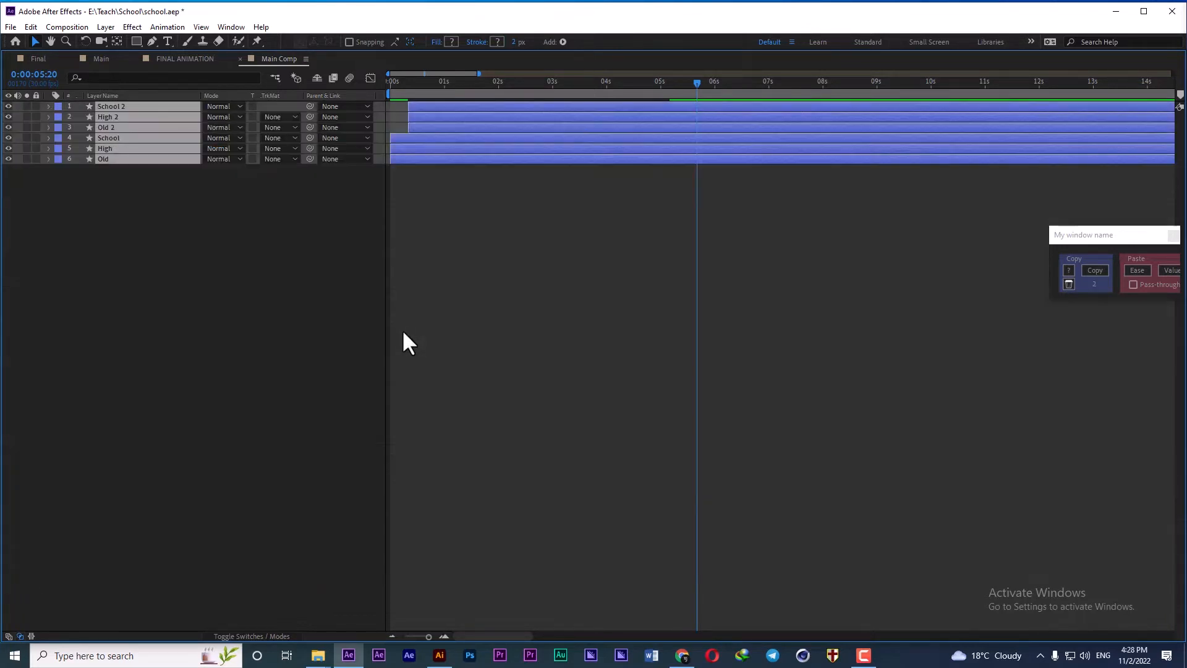
- Play the composition from the start and check the Old 2, High 2 and School 2 layers one by one
key(grave)
drag(410, 469, 339, 471)
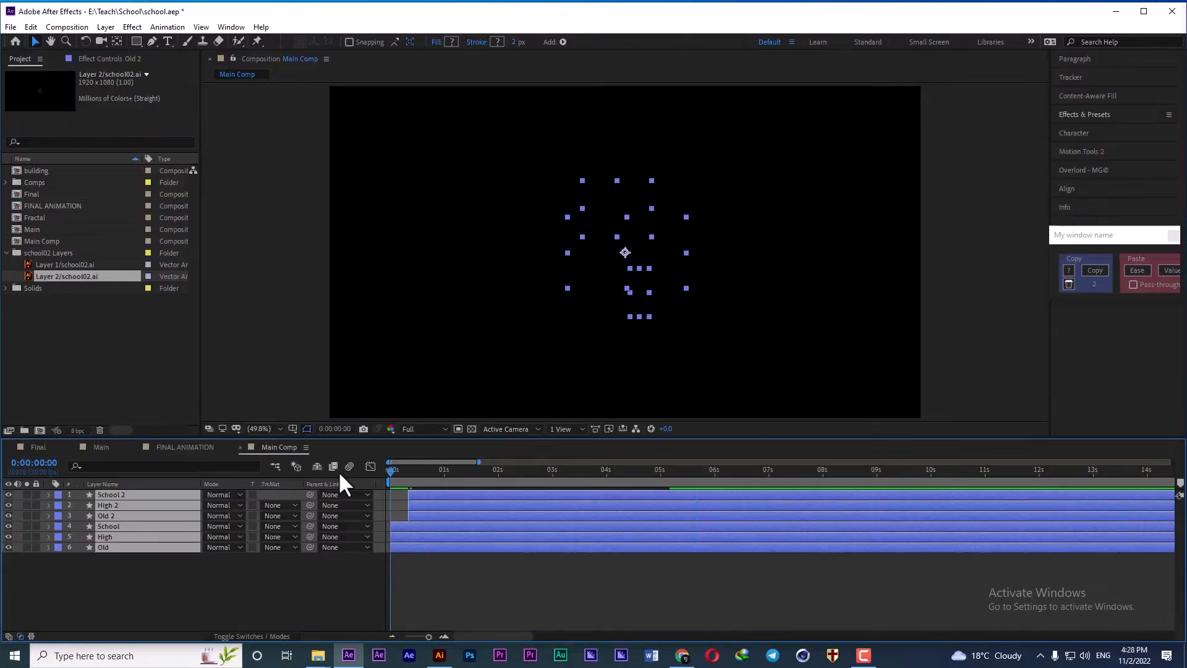
key(space)
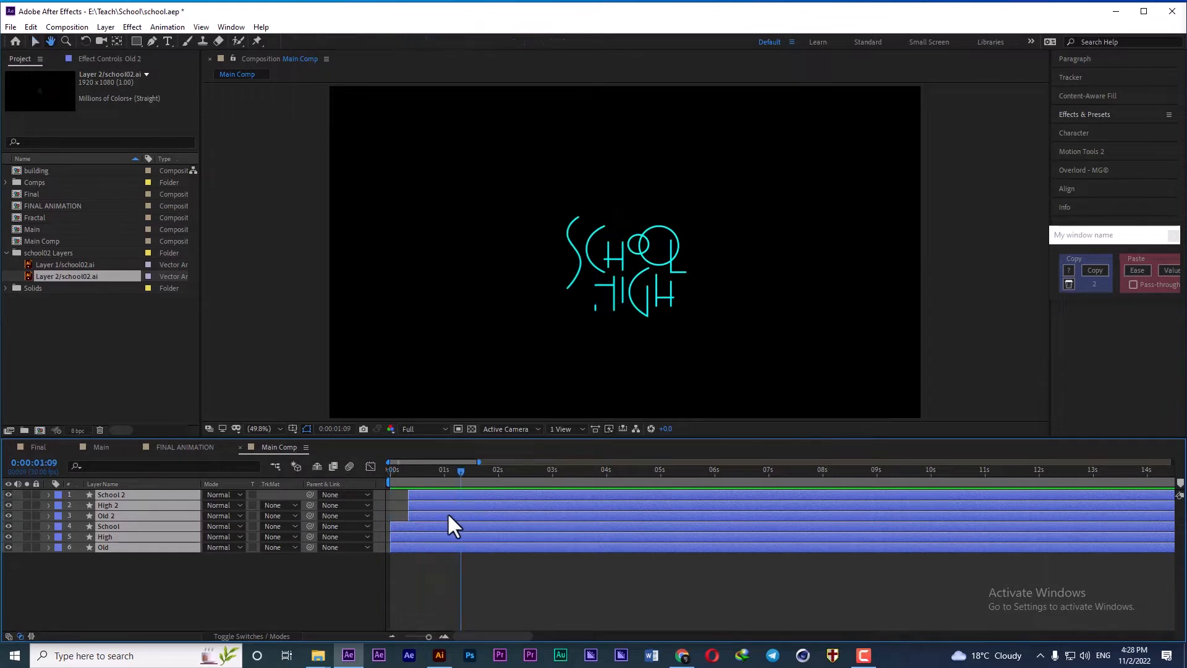
click(450, 515)
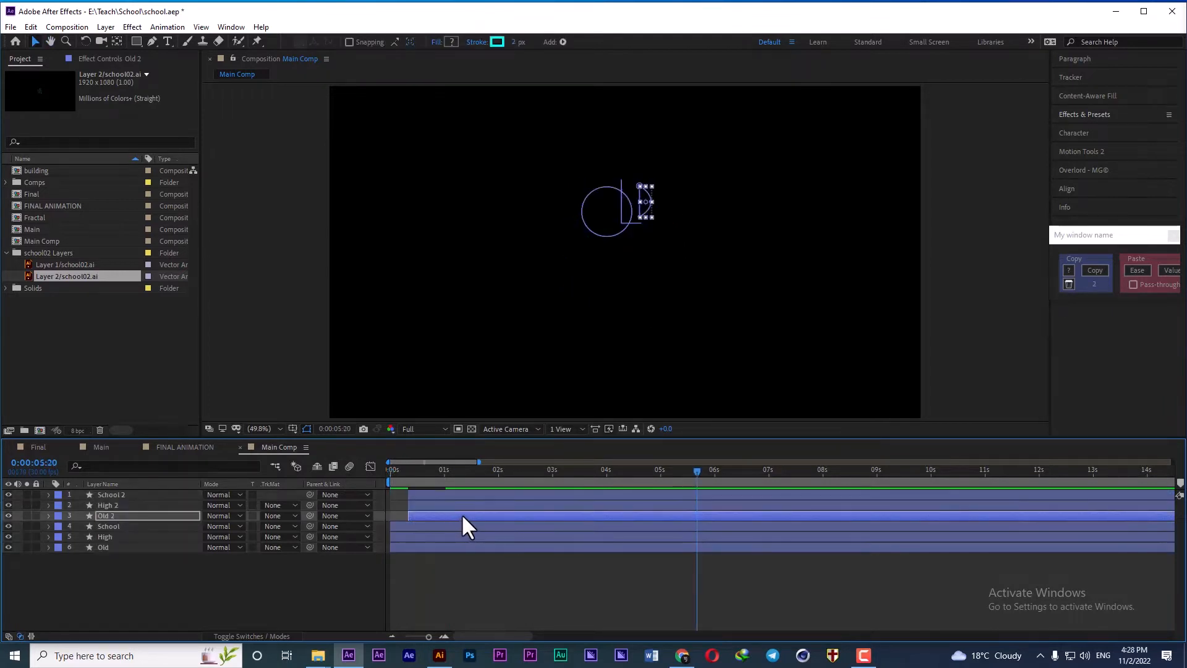
key(ctrl+Up)
key(ctrl+Up)
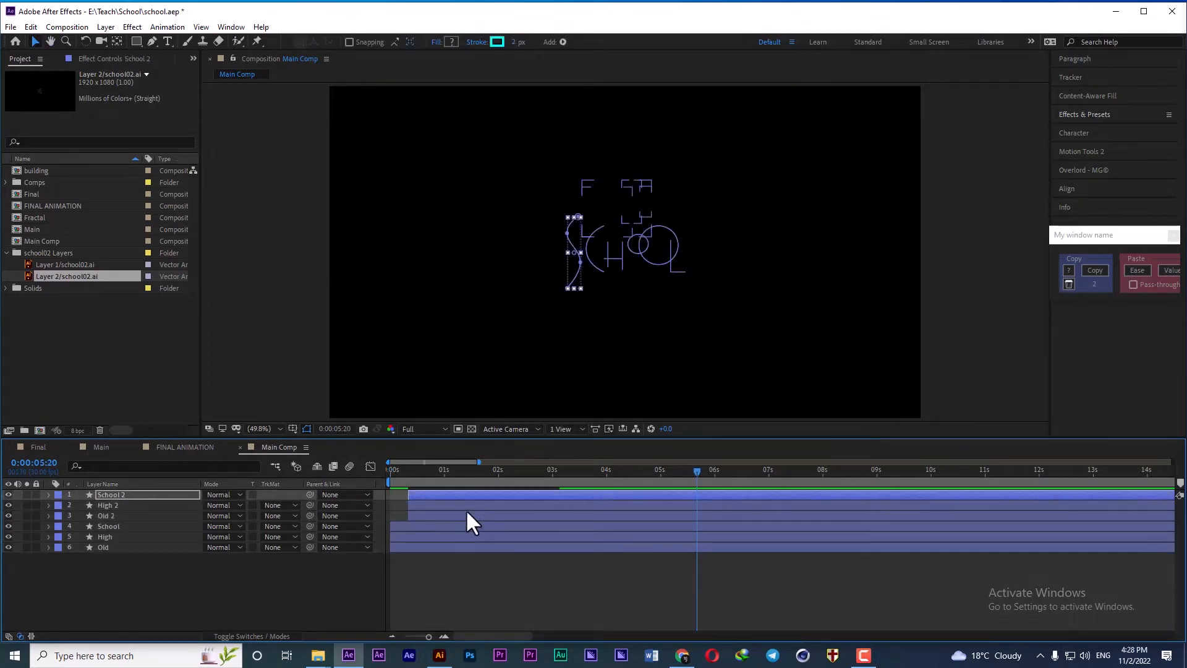
- Undo the Start keyframe removals and the last time shift of the three duplicated layers
key(ctrl+z)
key(ctrl+z)
key(ctrl+z)
key(ctrl+z)
key(ctrl+z)
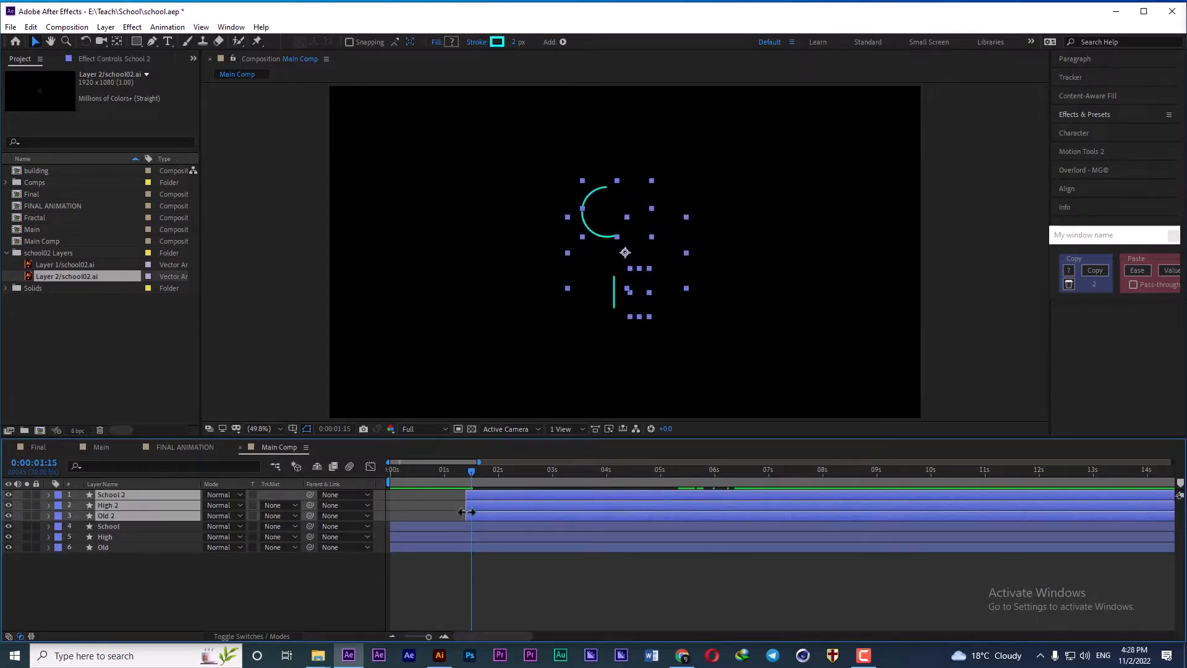
- Move the start of the School 2, High 2 and Old 2 layers to 0:00:00:15
drag(476, 515, 429, 517)
click(418, 468)
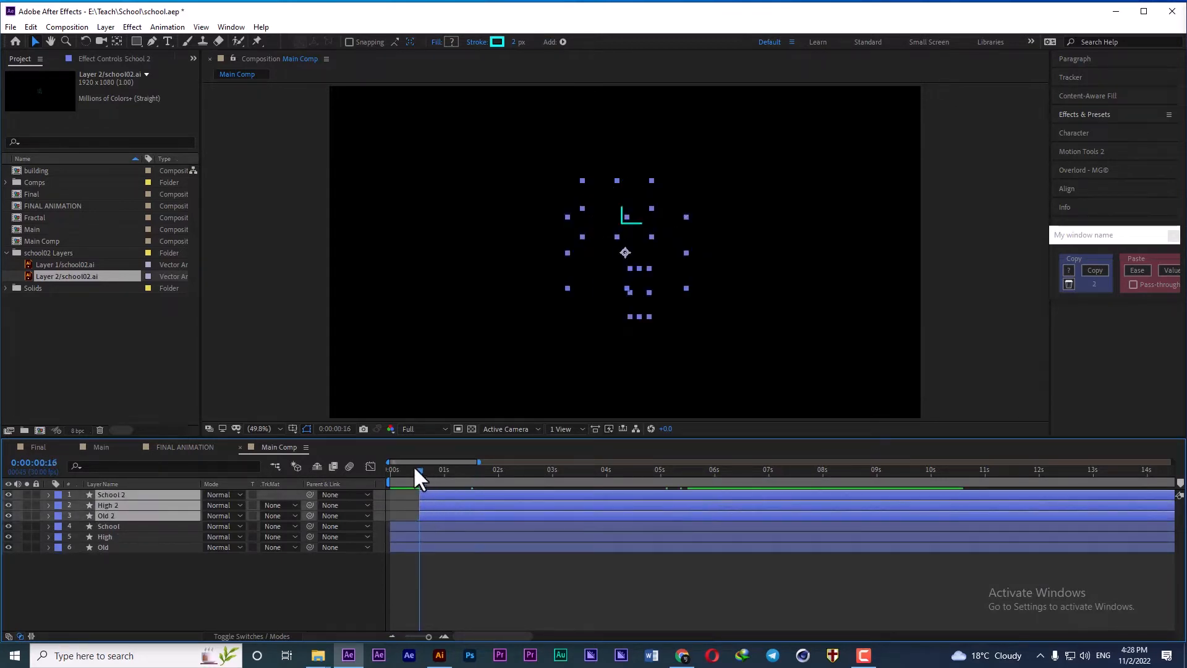
drag(414, 468, 417, 466)
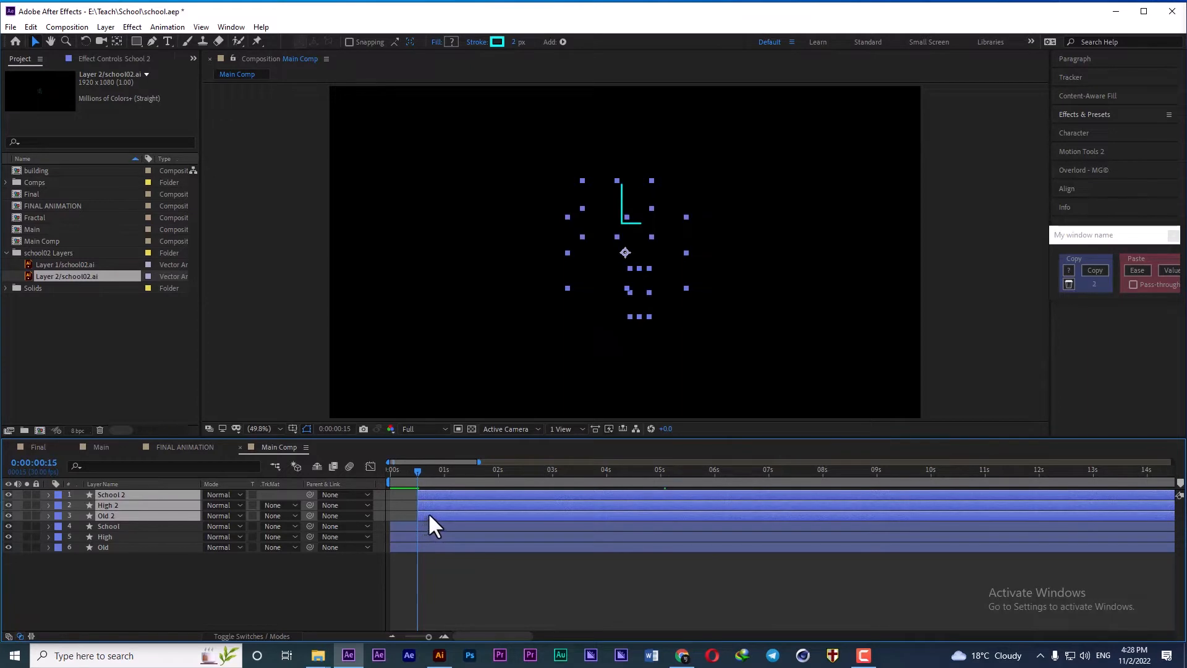
- Reveal the duplicated layers' keyframes, go to 0:00:00:00 and remove the keyframes from every Start property of School 2
key(u)
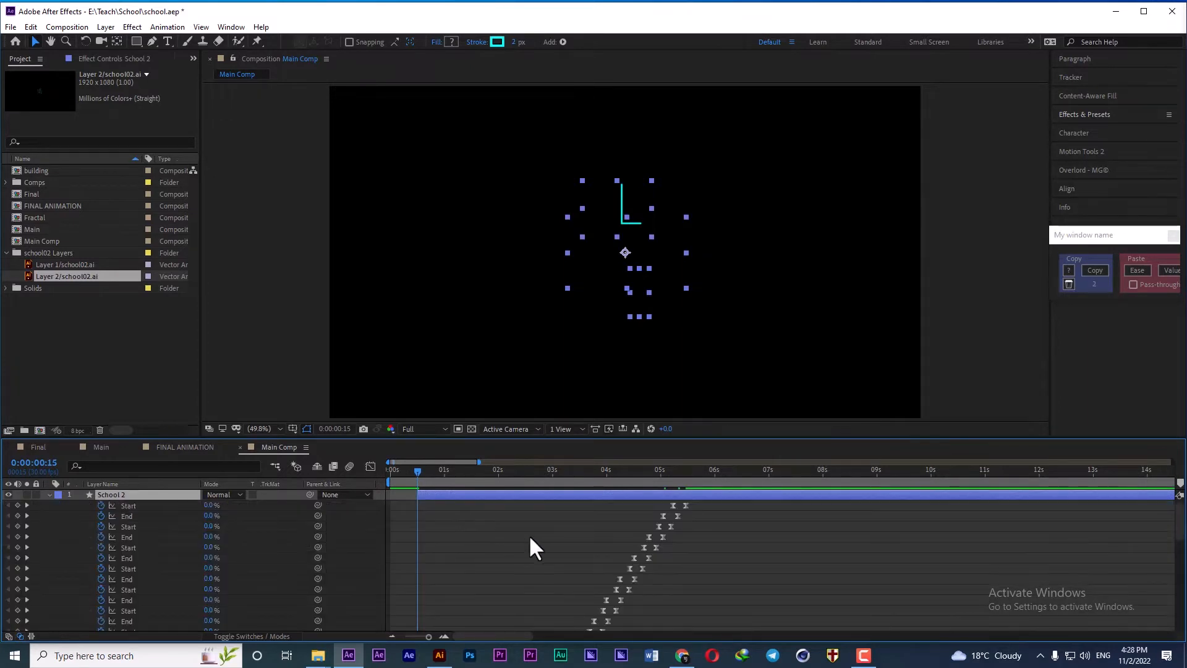
key(grave)
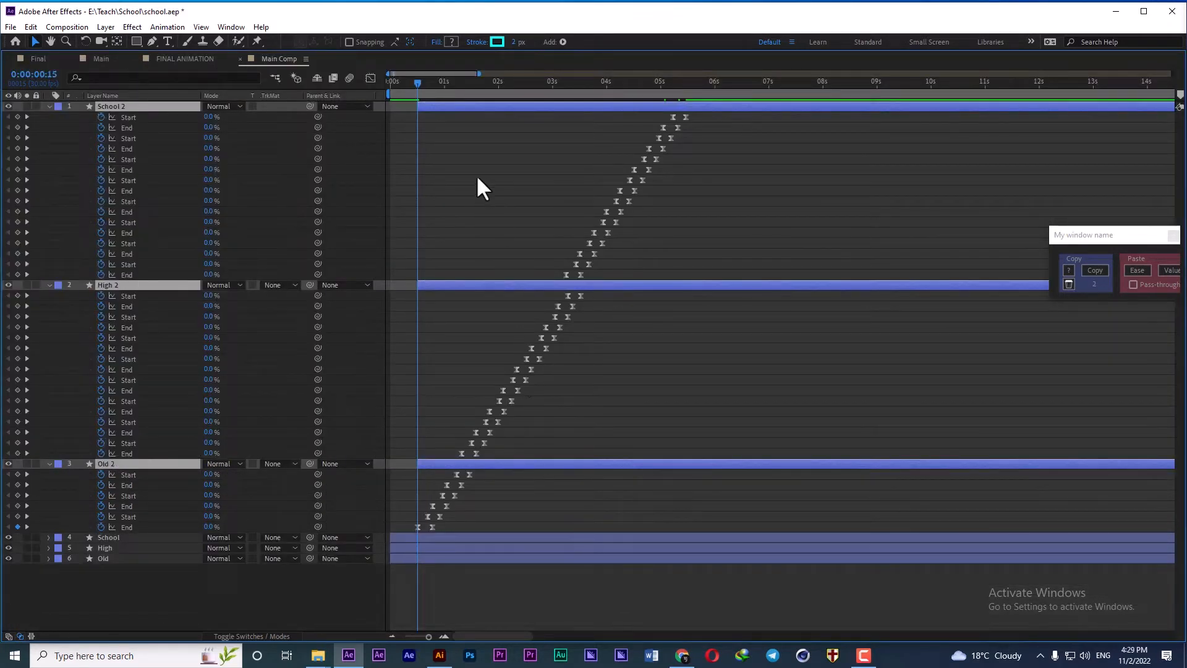
key(Page_Up)
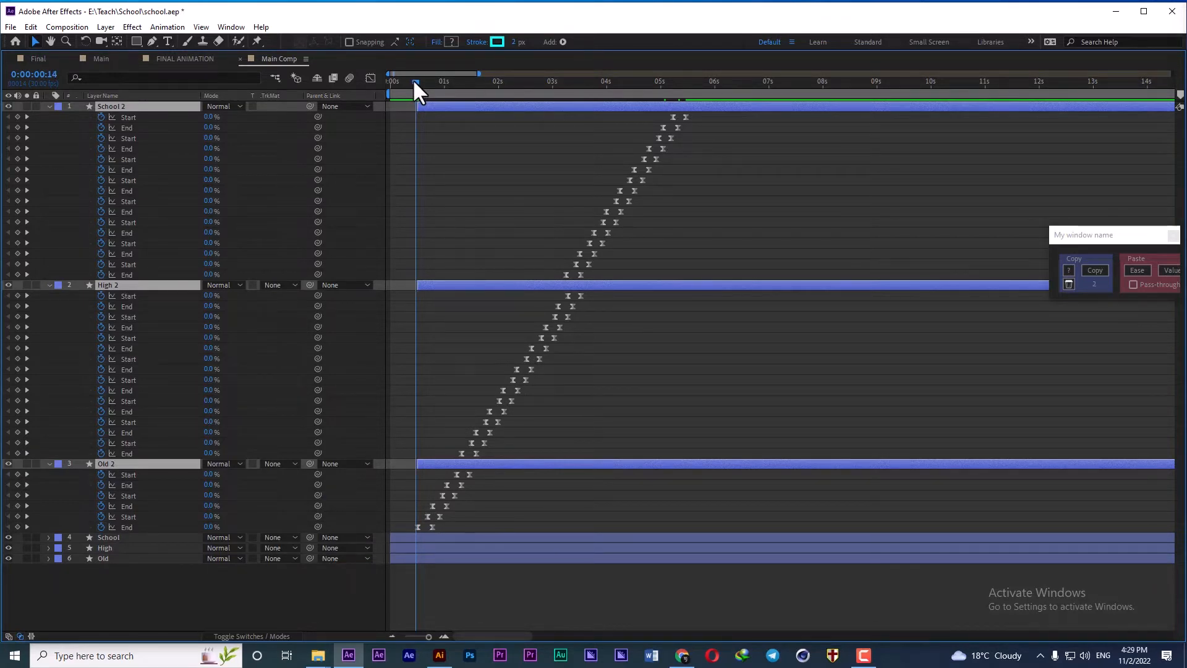
drag(414, 80, 383, 80)
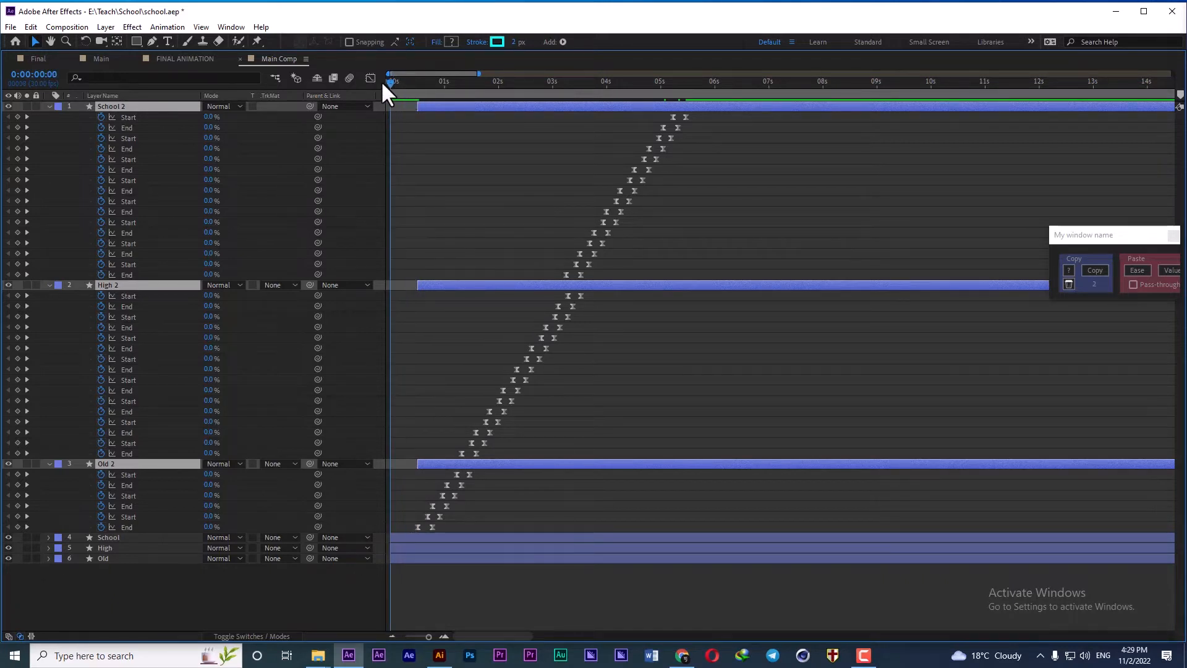
click(100, 117)
click(100, 138)
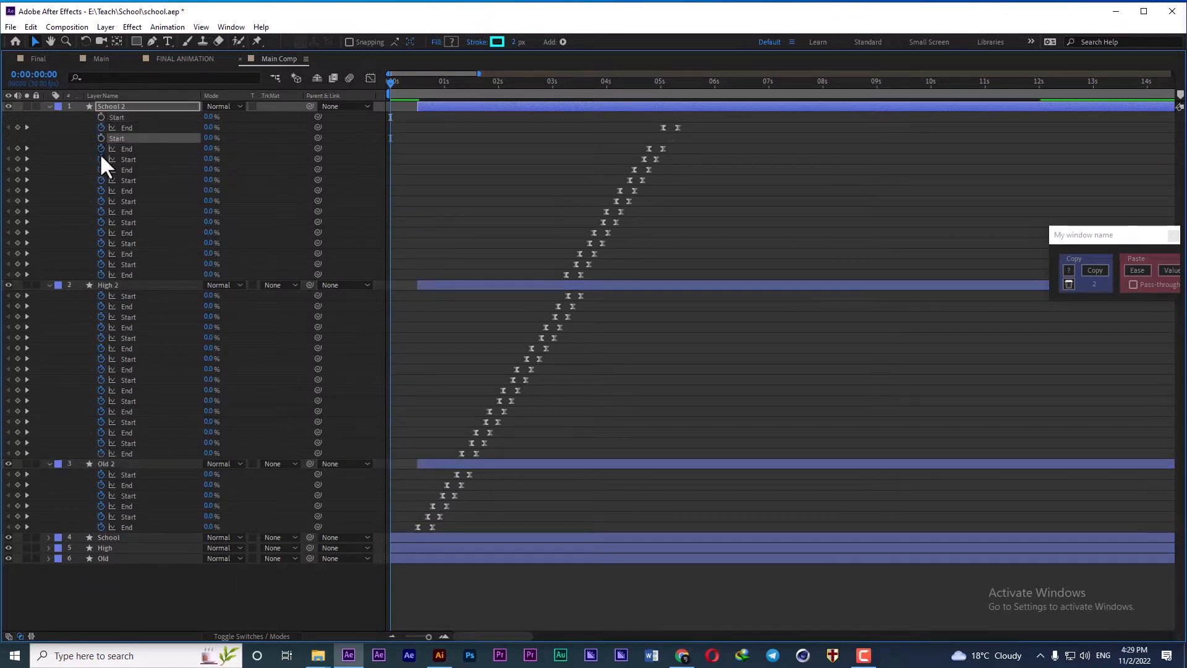
click(100, 159)
click(100, 180)
click(100, 201)
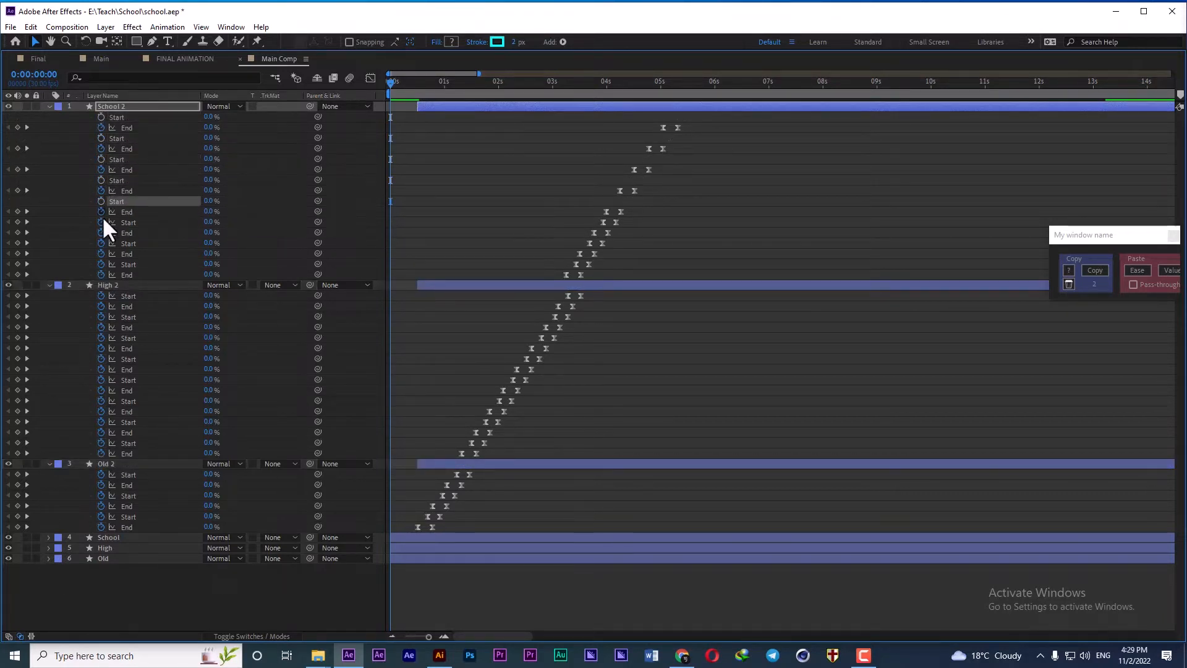
click(101, 222)
click(101, 242)
click(100, 263)
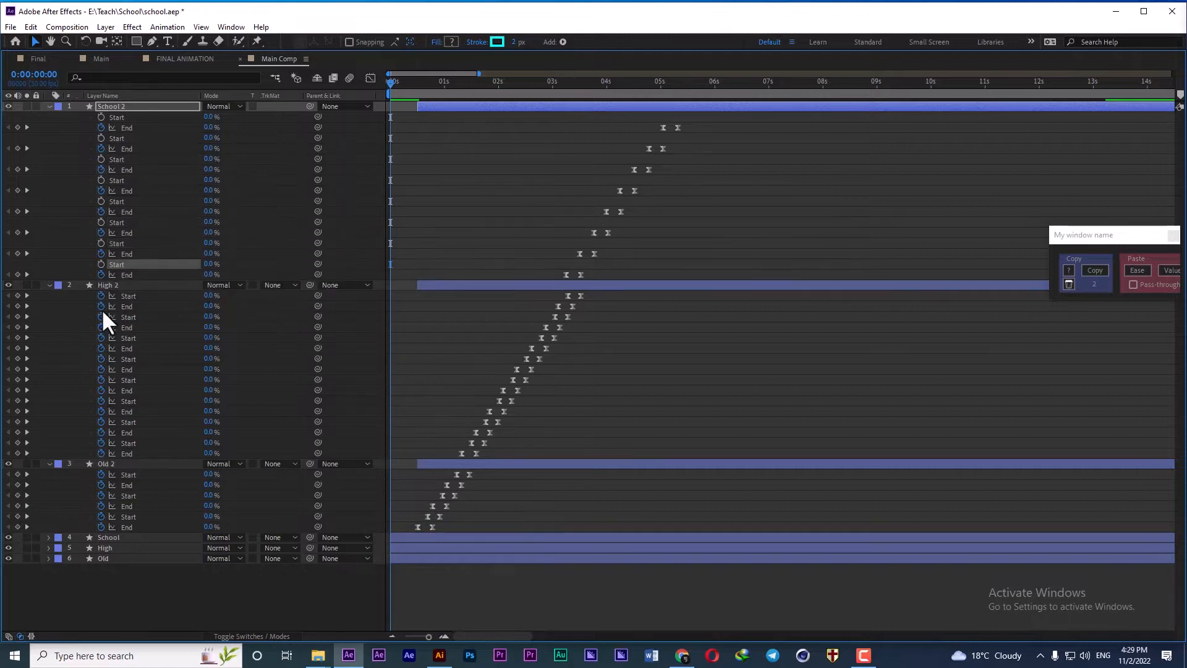
- Remove the keyframes from every trim Start property of the High 2 layer at 0:00:00:00
click(100, 296)
click(100, 317)
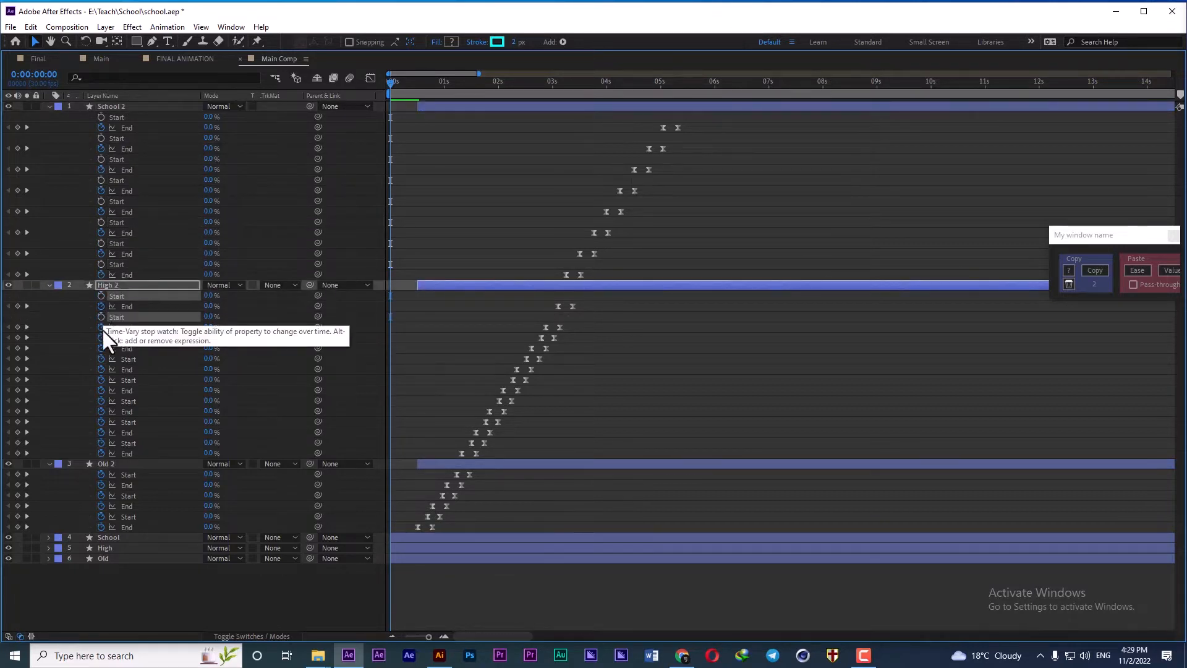
click(100, 337)
click(101, 358)
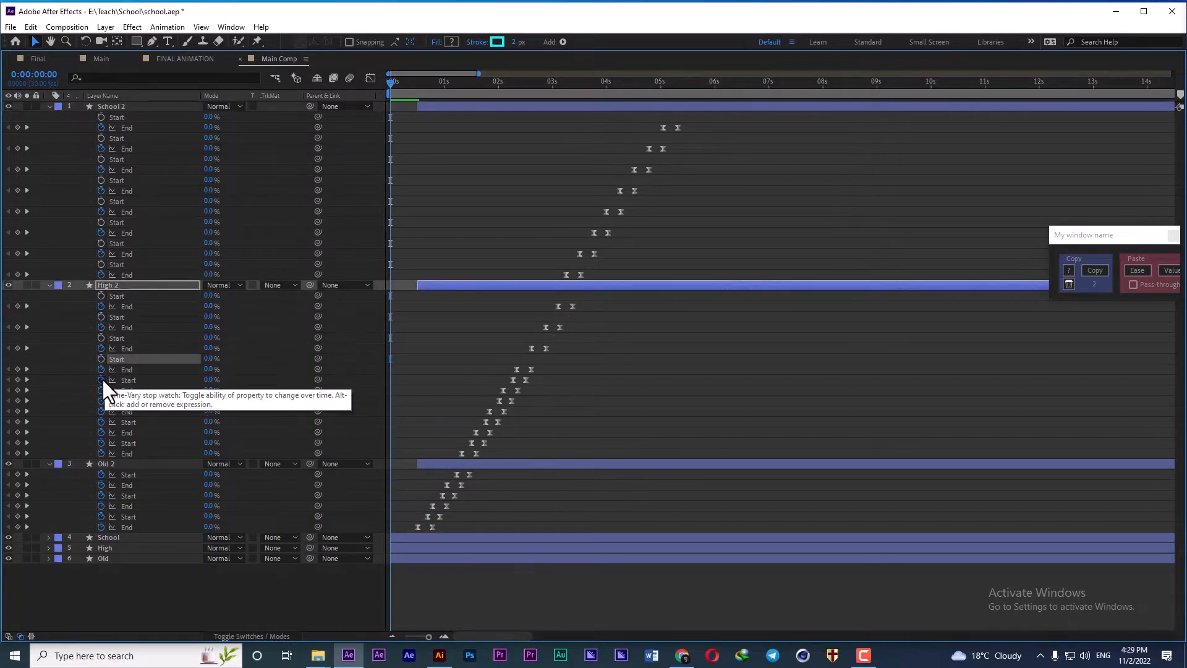
click(100, 380)
click(100, 400)
click(101, 421)
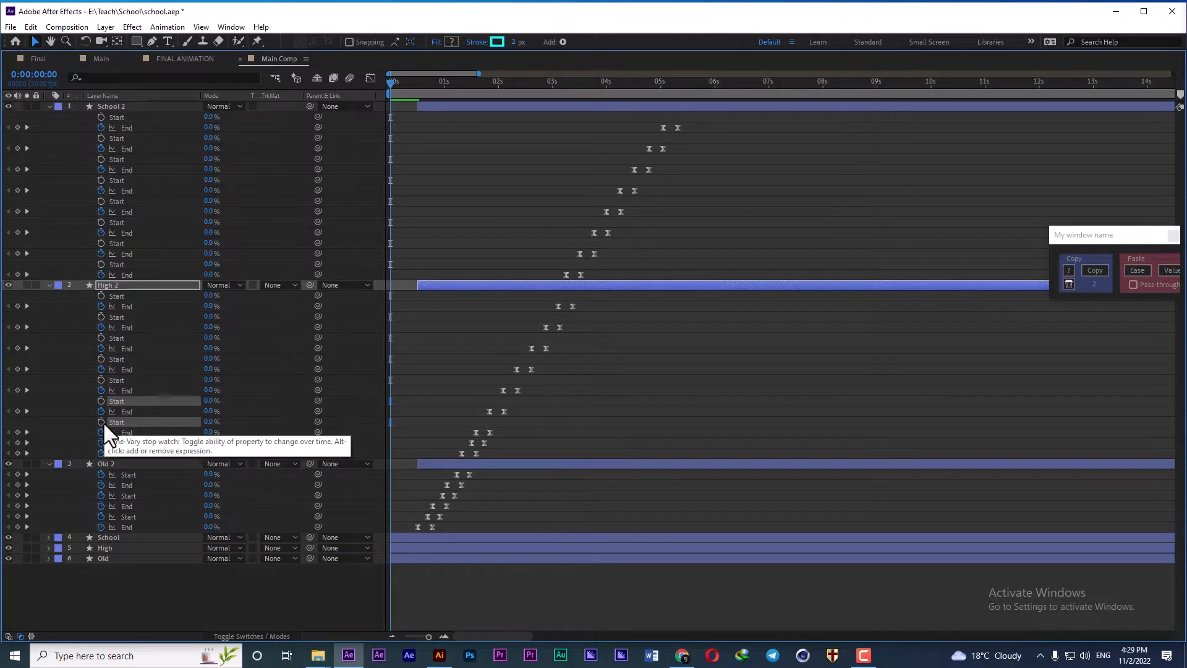
click(99, 442)
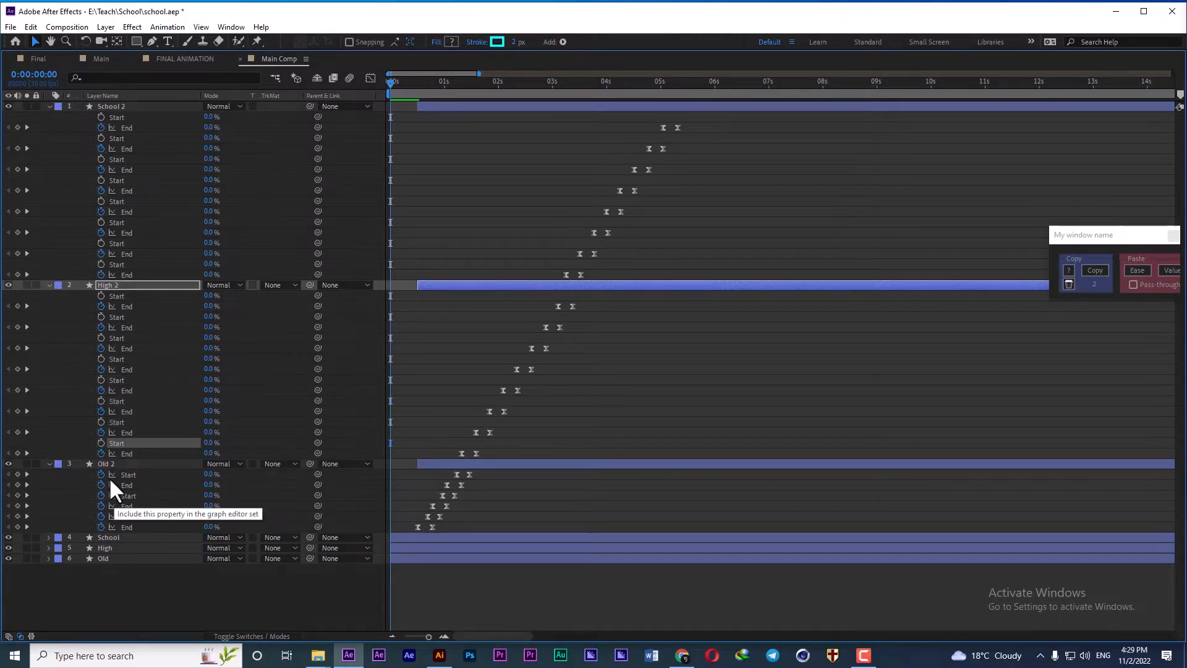
- Remove the keyframes from the three Start properties of Old 2 at 0:00:00:00 and select all layers
click(100, 473)
click(100, 496)
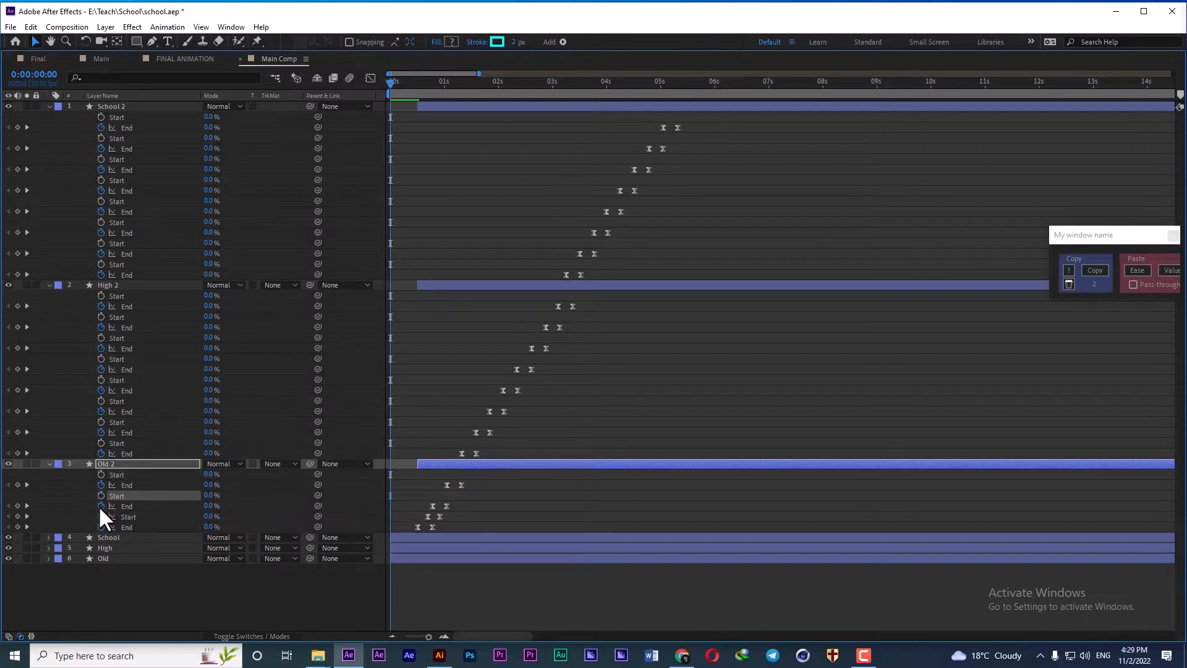
click(100, 516)
key(ctrl+a)
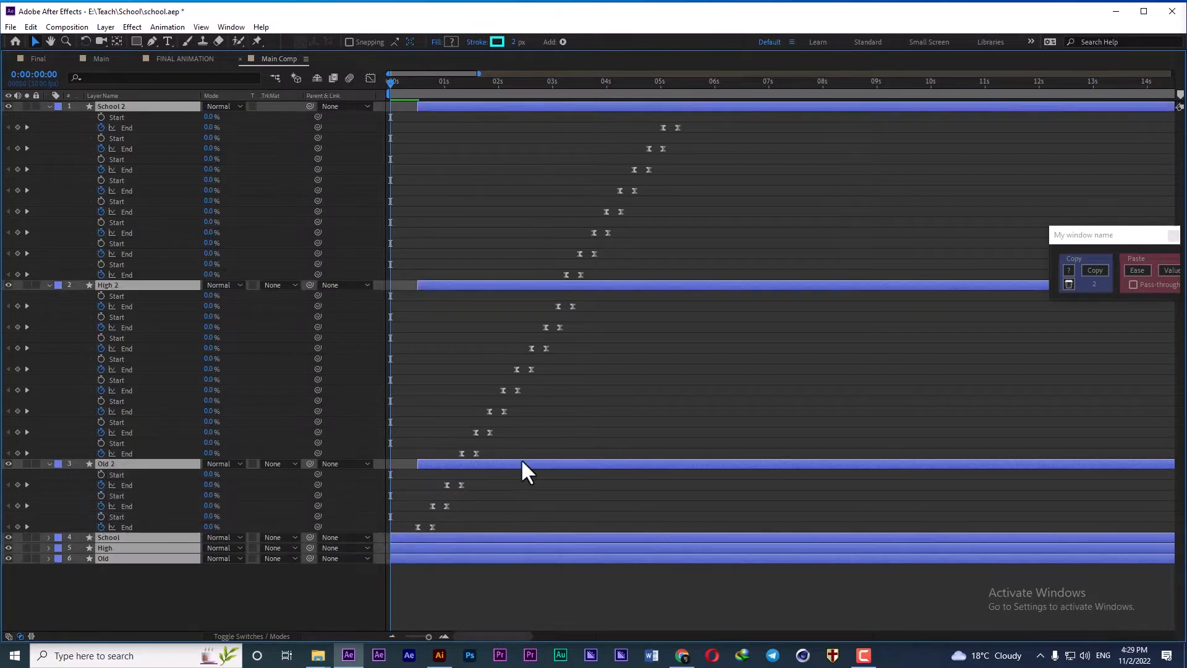
- Collapse the layers' keyframe properties and preview the lettering reveal
key(u)
key(grave)
key(space)
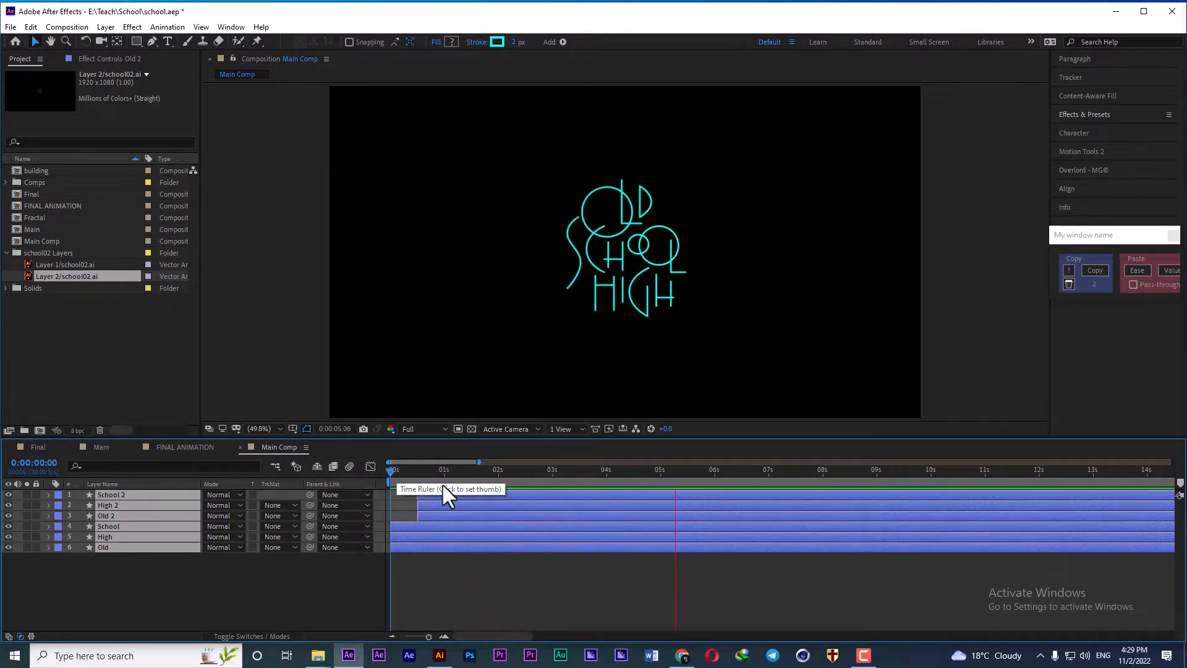
key(space)
- Set the stroke colour of the original School, High and Old layers to white (FFFFFF) and preview the animation from the start
click(404, 525)
shift+click(405, 547)
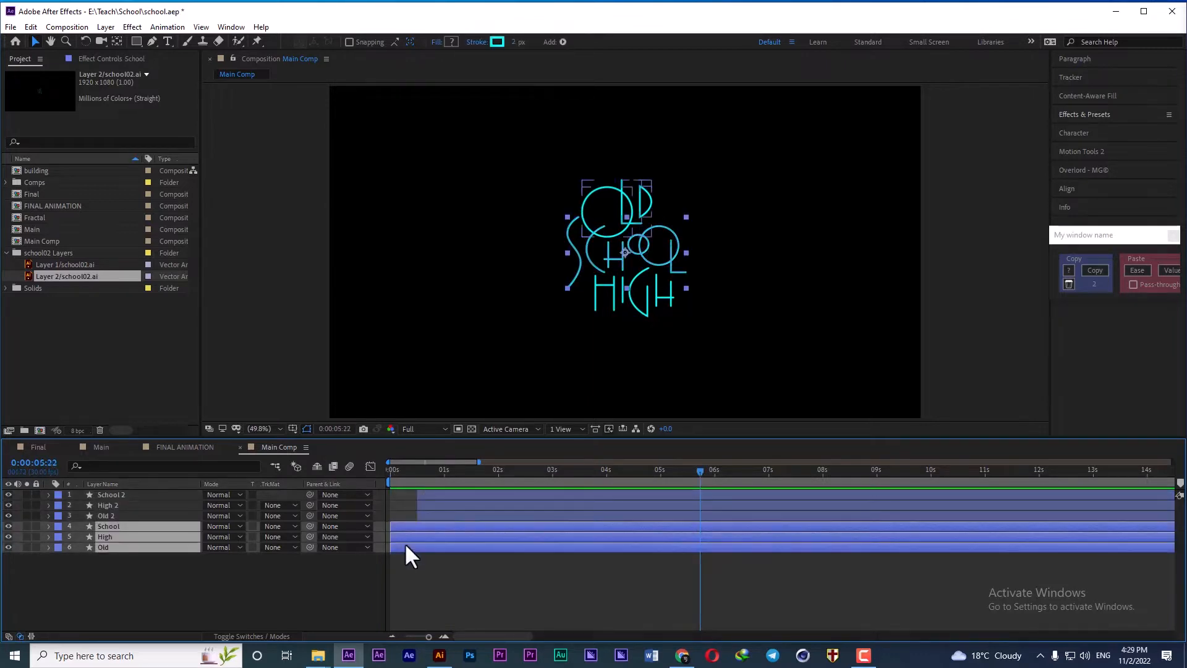
click(496, 41)
click(158, 339)
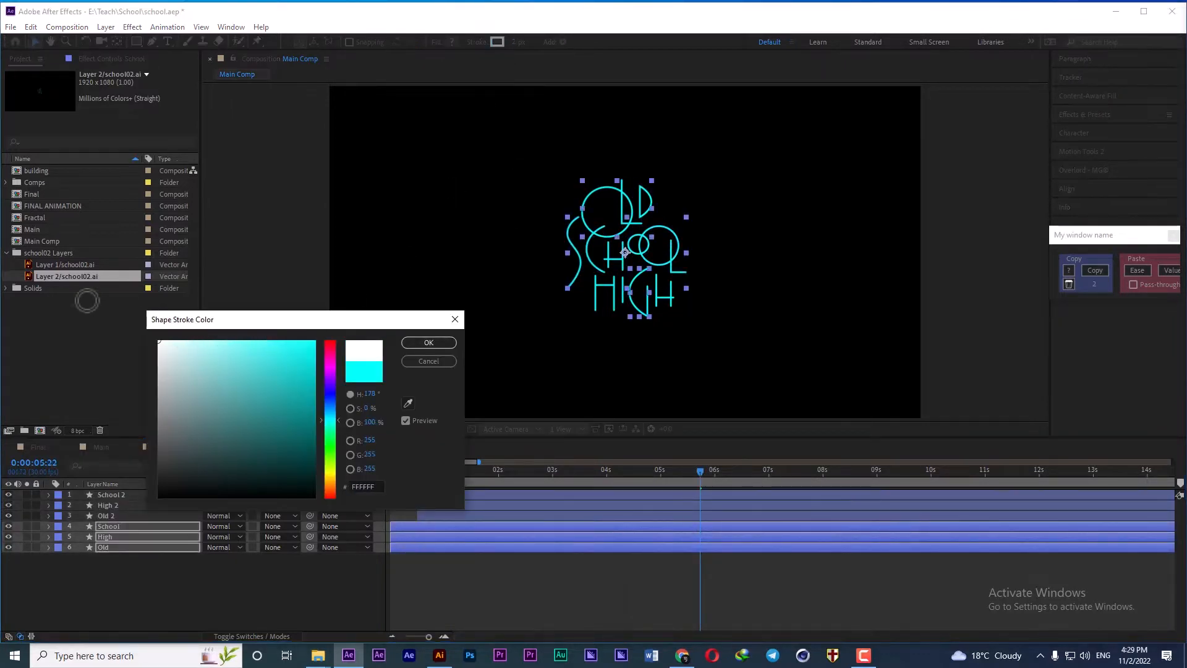
click(422, 339)
key(Home)
key(space)
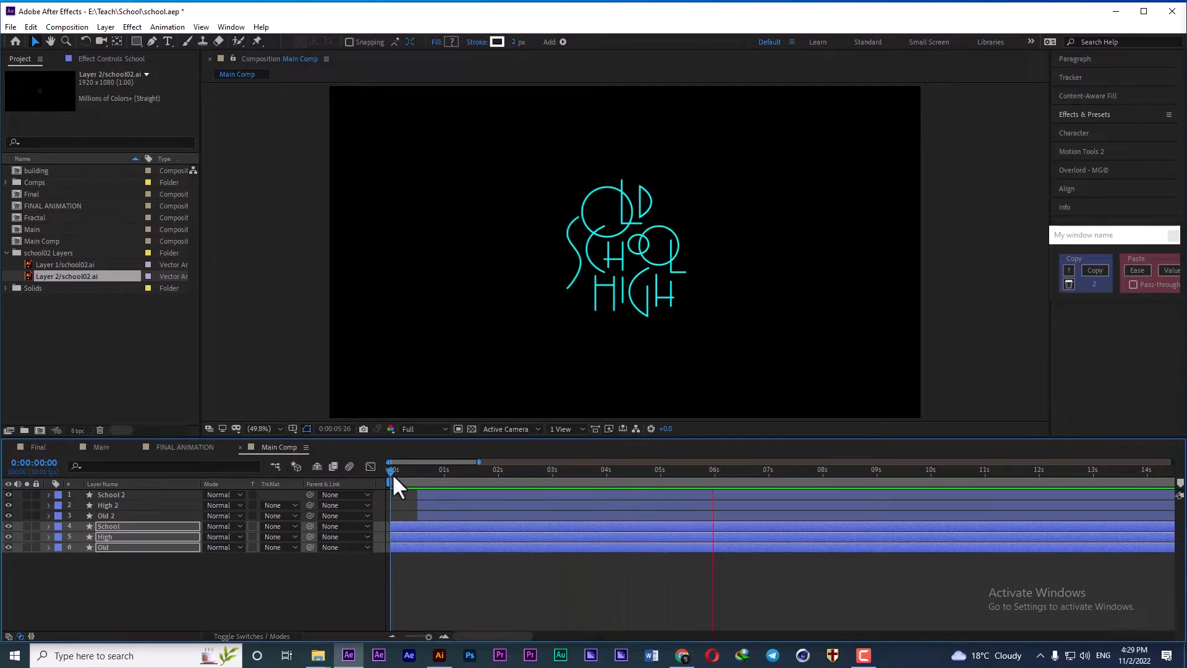
key(space)
- Stretch all six layers' trim keyframes proportionally so the last School 2 End keyframe falls at 0:00:05:29
key(ctrl+a)
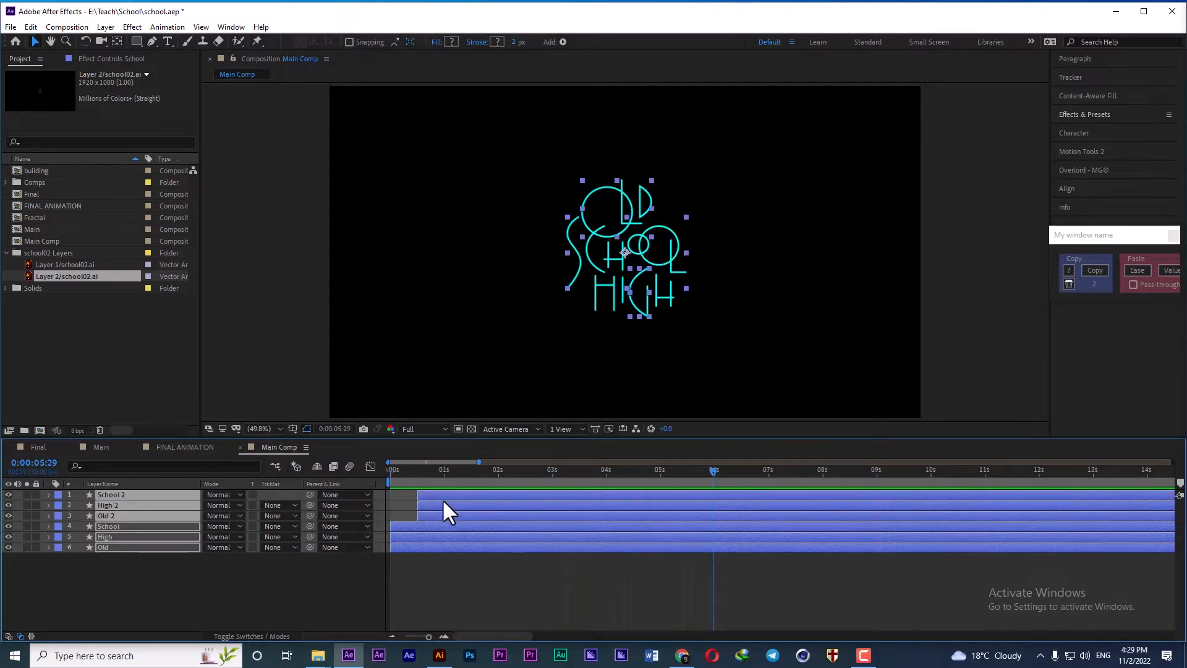
key(u)
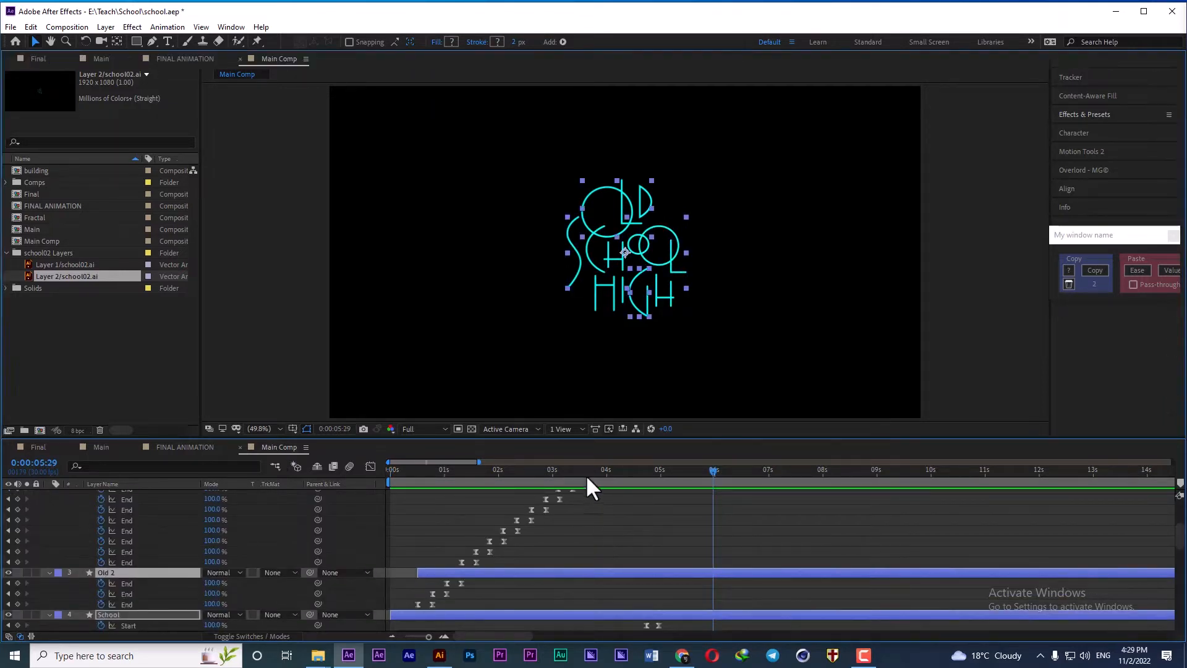
key(grave)
scroll(649, 327, up, 5)
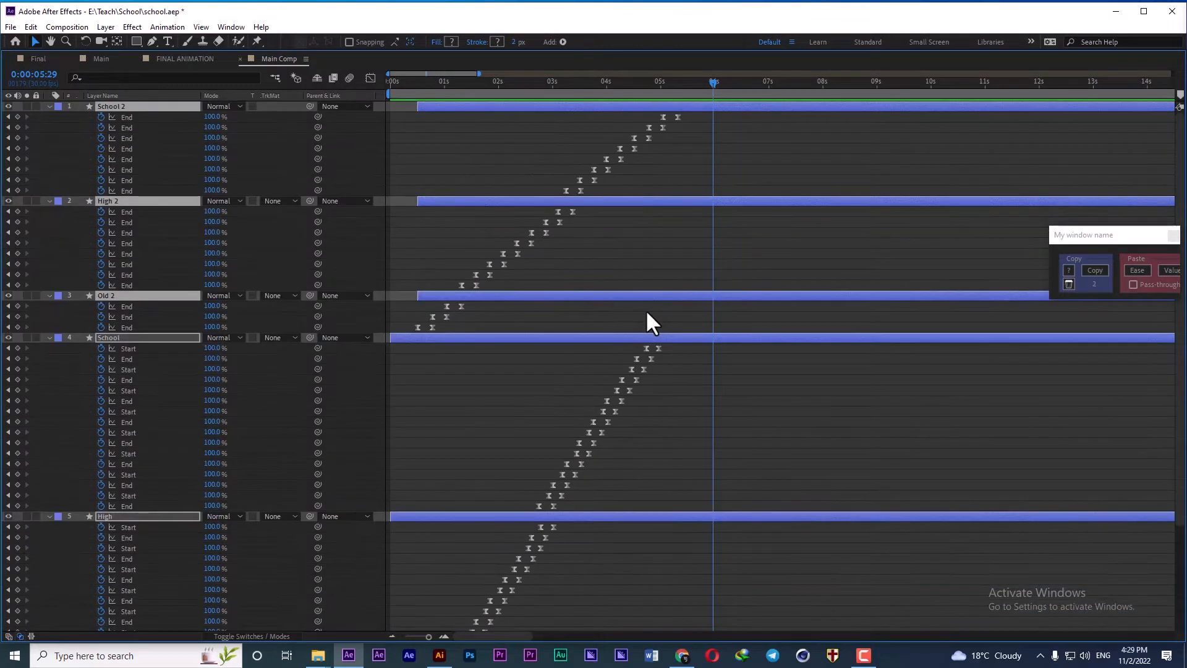
drag(688, 115, 298, 618)
scroll(738, 187, up, 6)
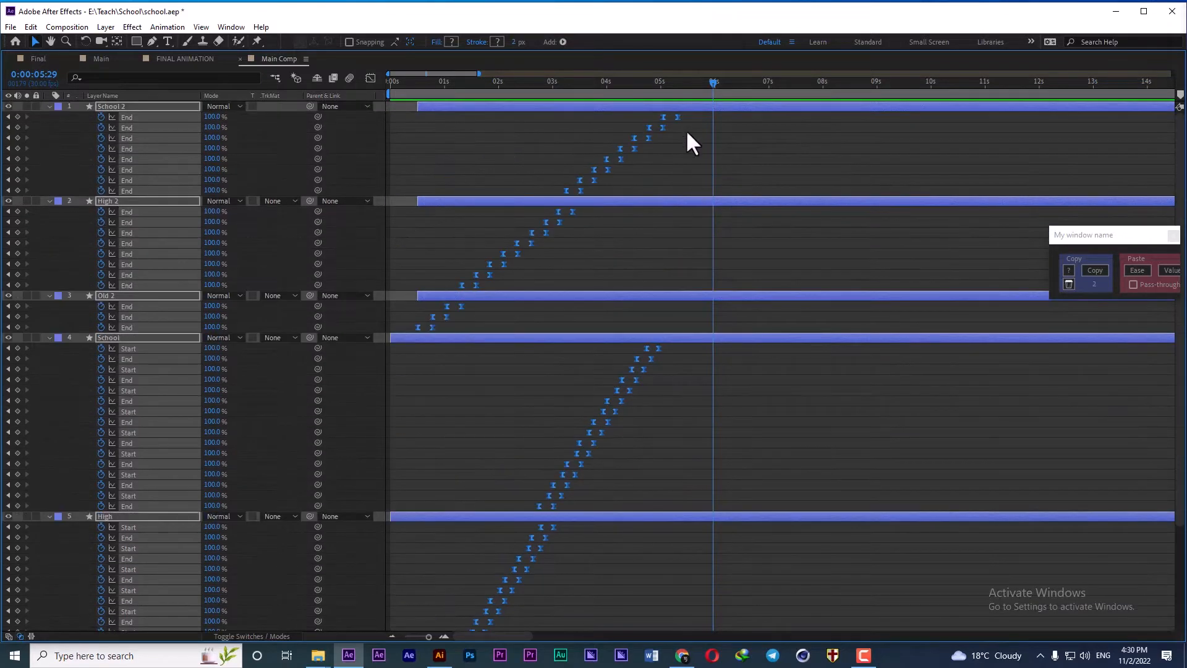
drag(677, 116, 712, 117)
click(532, 288)
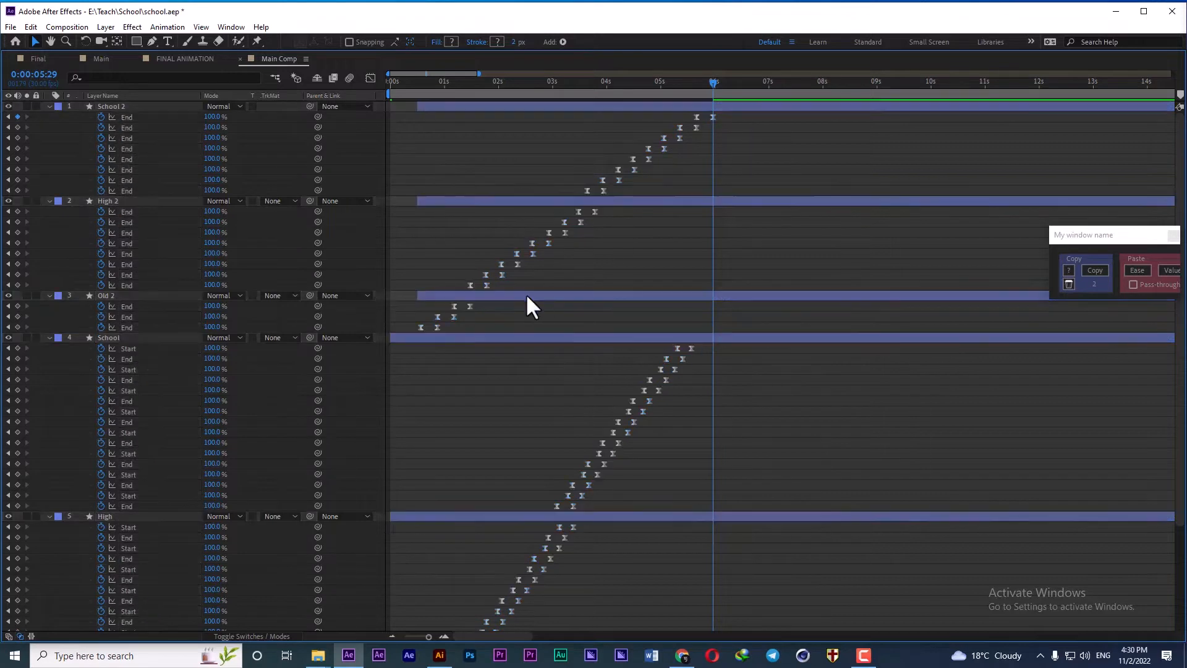
- Shift the School 2, High 2 and Old 2 layers later to start at about 0:00:00:24 and preview the reveal
click(526, 295)
shift+click(445, 106)
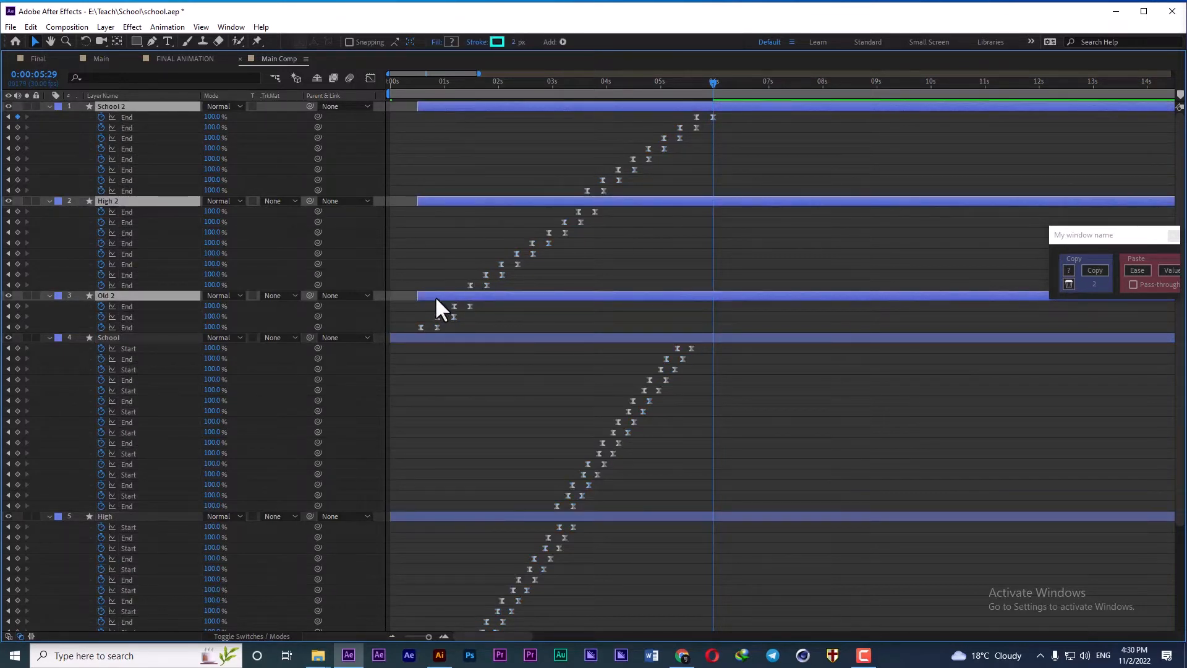
drag(435, 295, 451, 294)
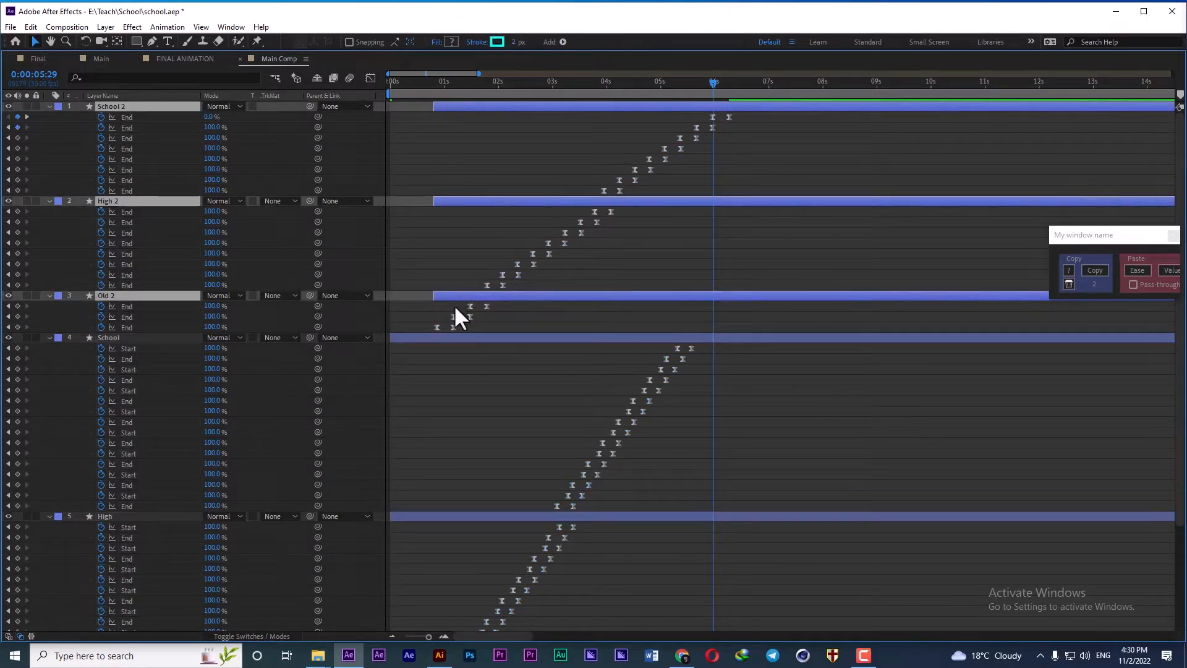
key(grave)
key(Home)
key(space)
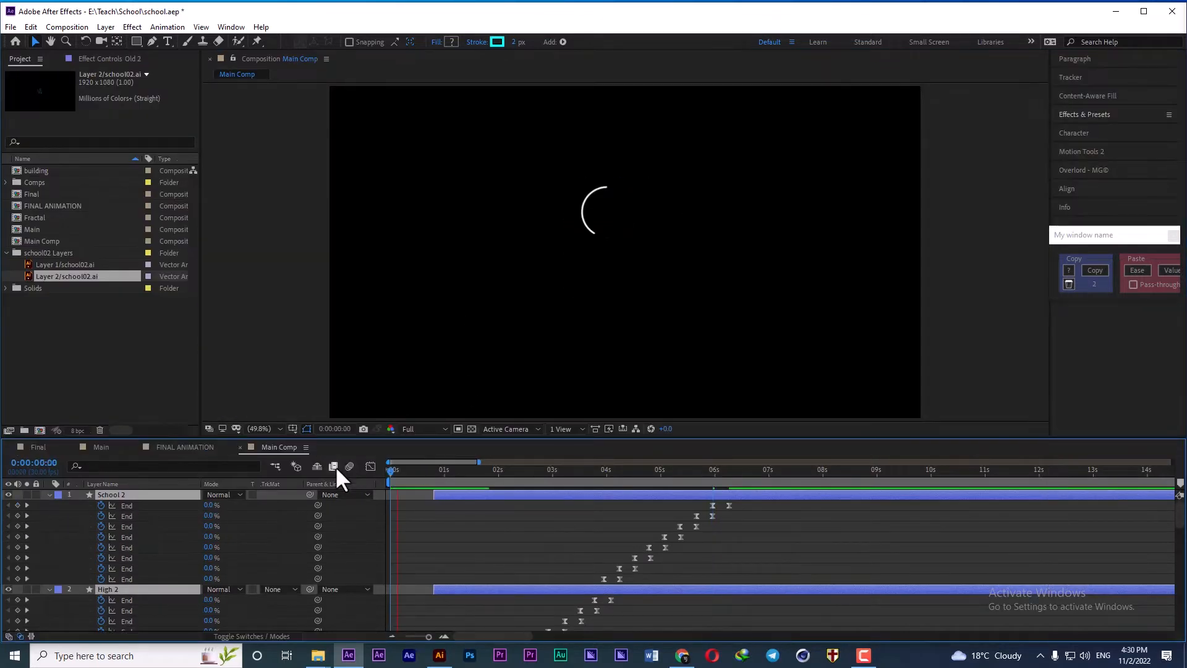
key(space)
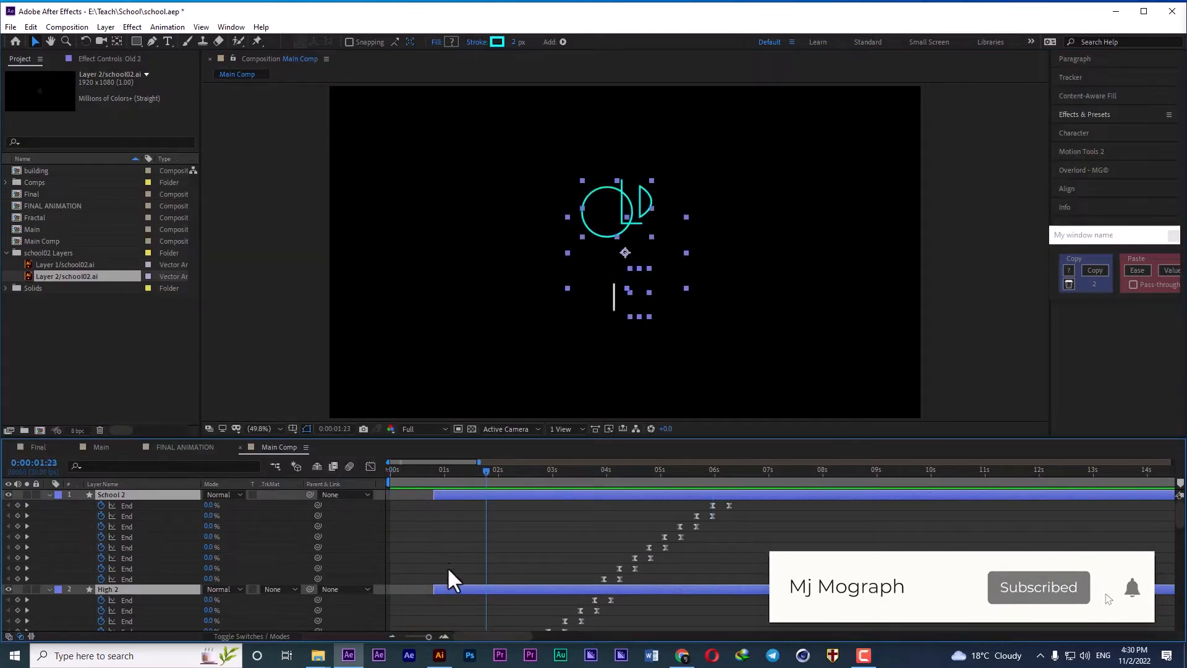
- Pull School 2, High 2 and Old 2 earlier to start at about 0:00:00:13, checking playback, and collapse the keyframes
drag(442, 589, 438, 591)
drag(433, 588, 428, 586)
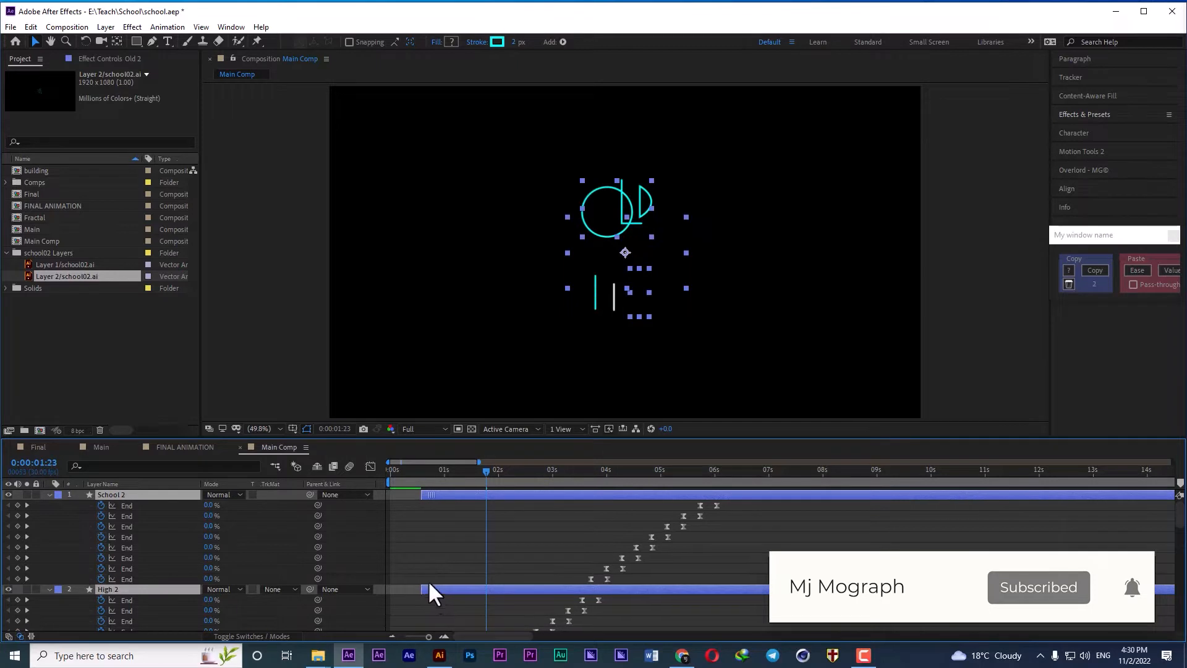
drag(416, 472, 339, 472)
key(space)
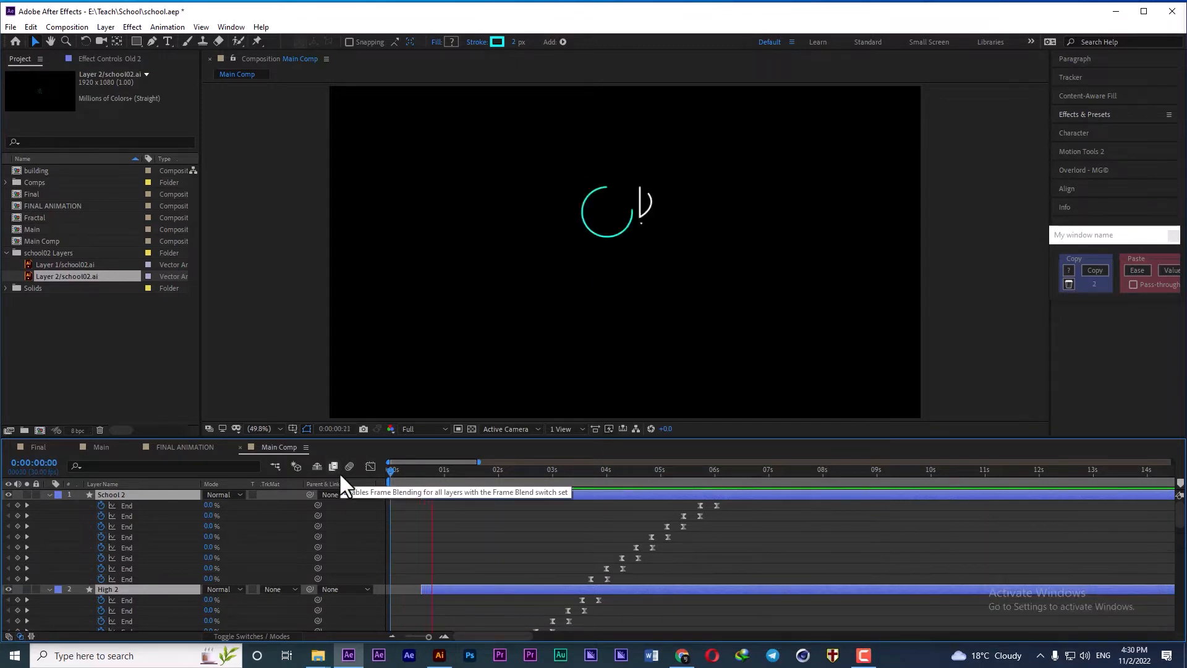
drag(435, 586, 429, 587)
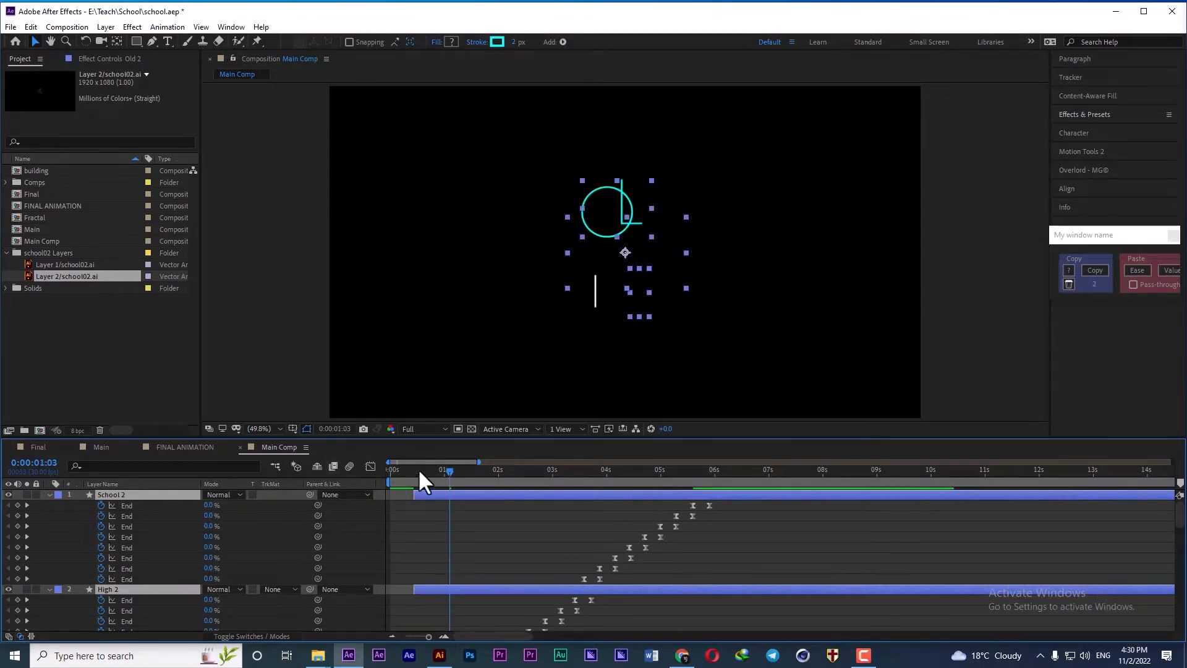
drag(417, 469, 360, 469)
key(space)
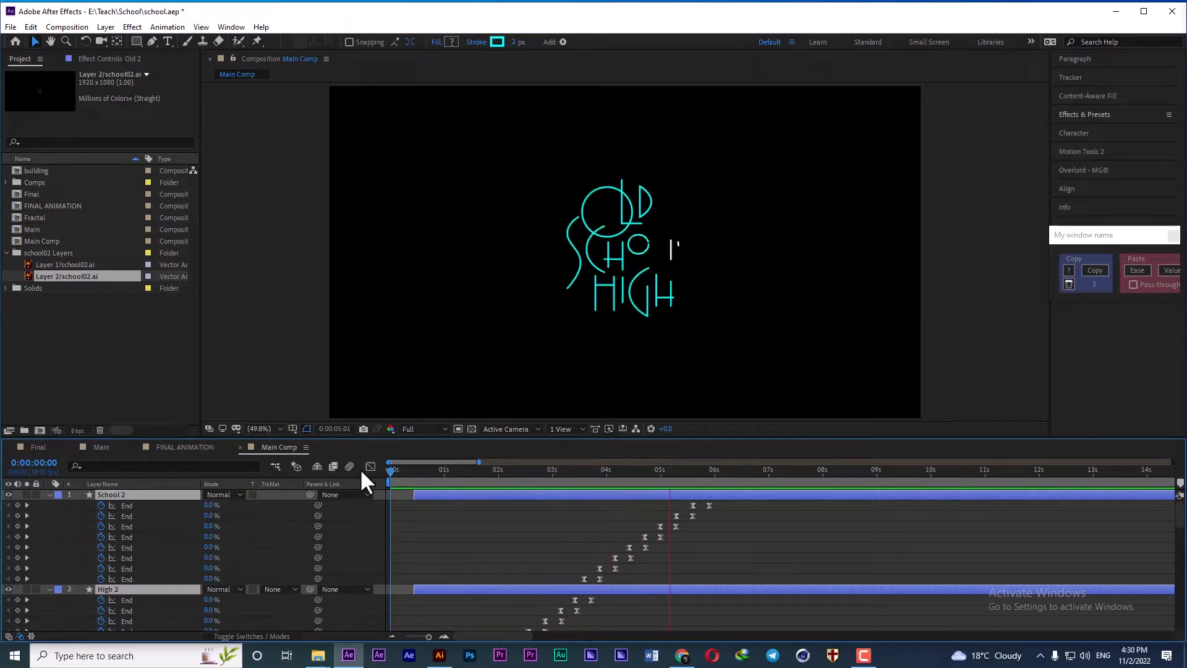
key(space)
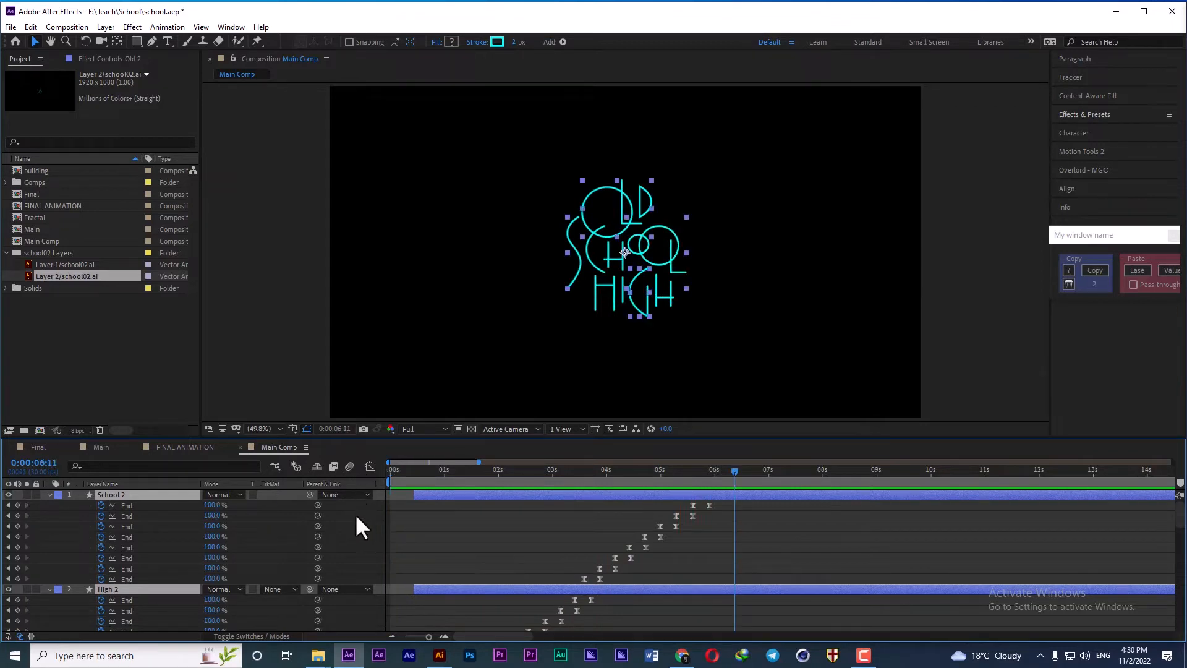
key(u)
click(325, 558)
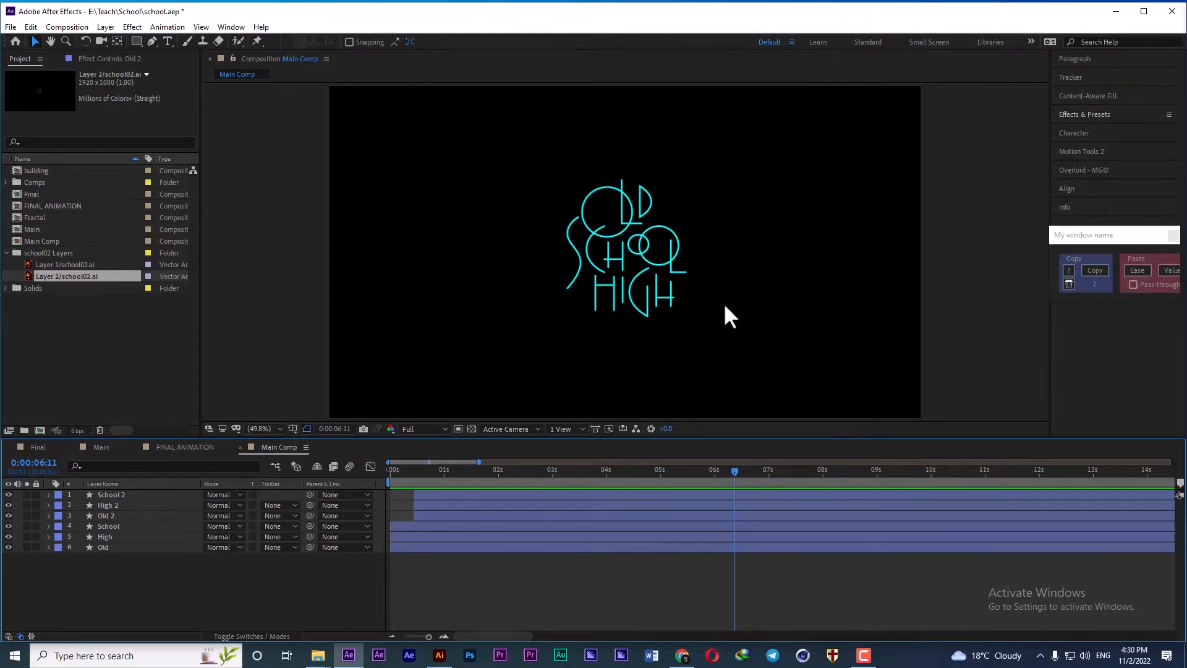
- Create a null object and parent all six lettering layers to it
right_click(139, 570)
mouse_move(204, 437)
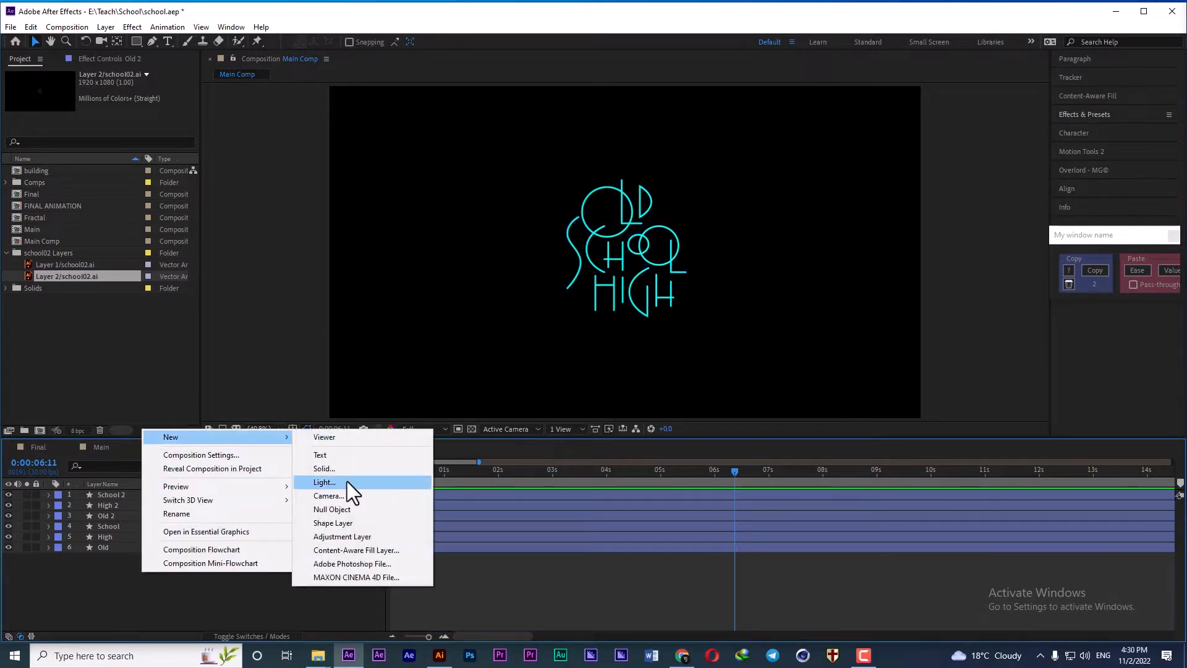
click(415, 510)
click(106, 506)
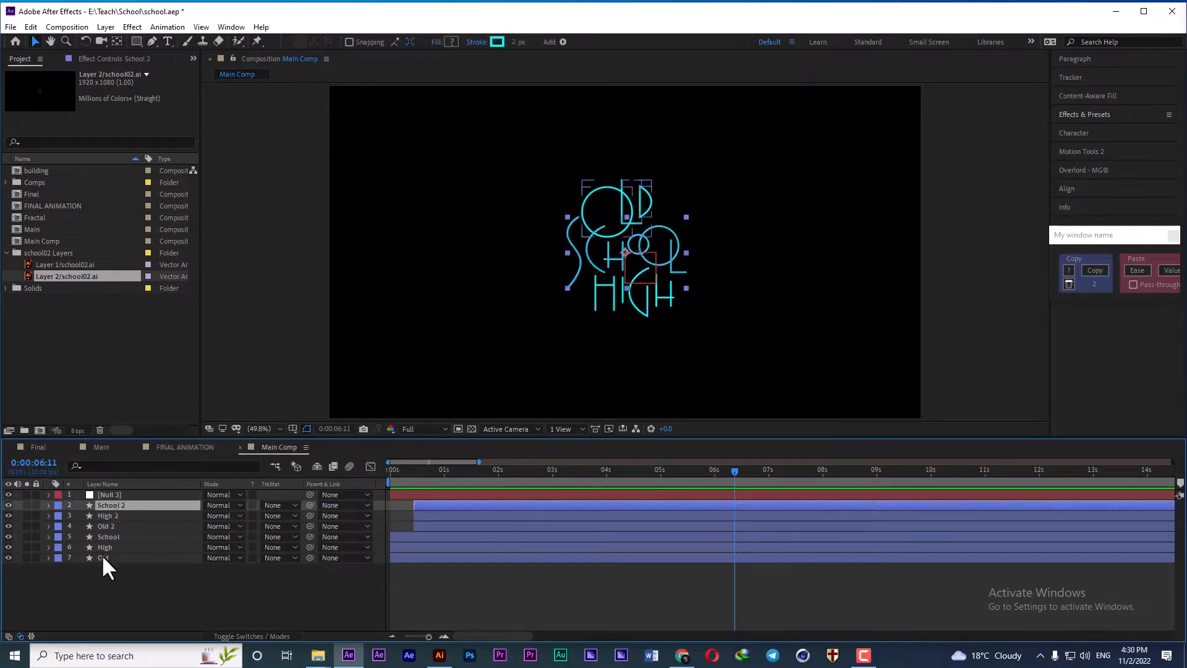
shift+click(102, 555)
drag(312, 502, 102, 495)
- Keyframe the null's Position at 0:00:05:25, and at 0:00:06:26 move it horizontally left to about X 713
drag(726, 471, 664, 471)
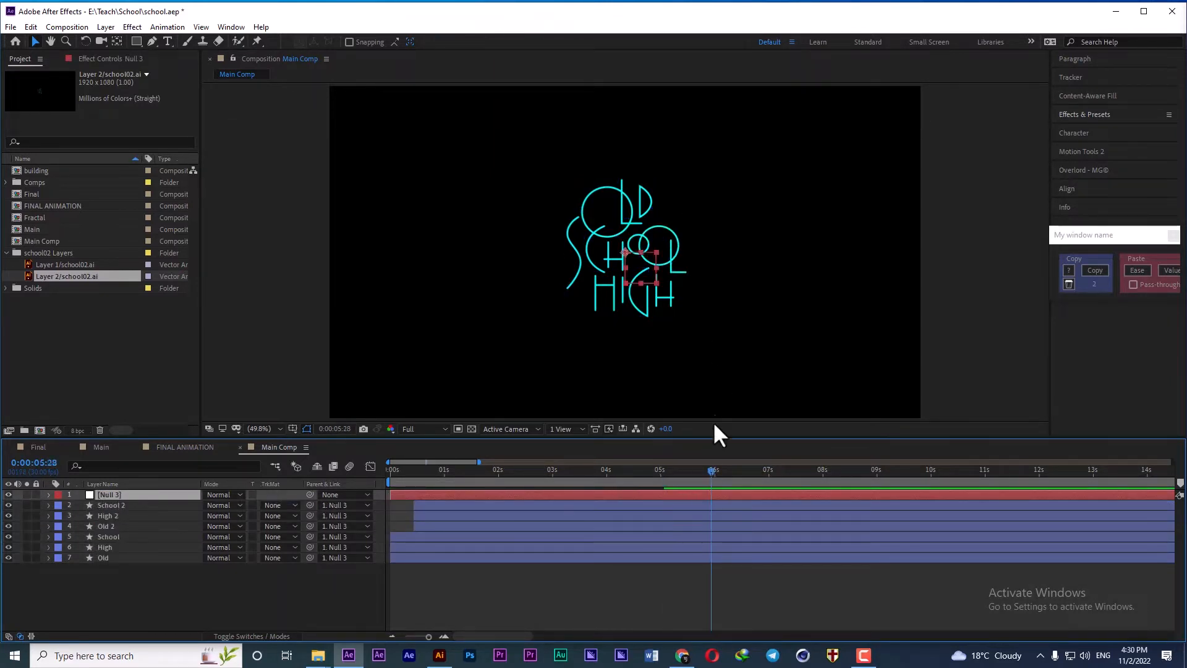
drag(713, 468, 707, 469)
key(p)
click(80, 505)
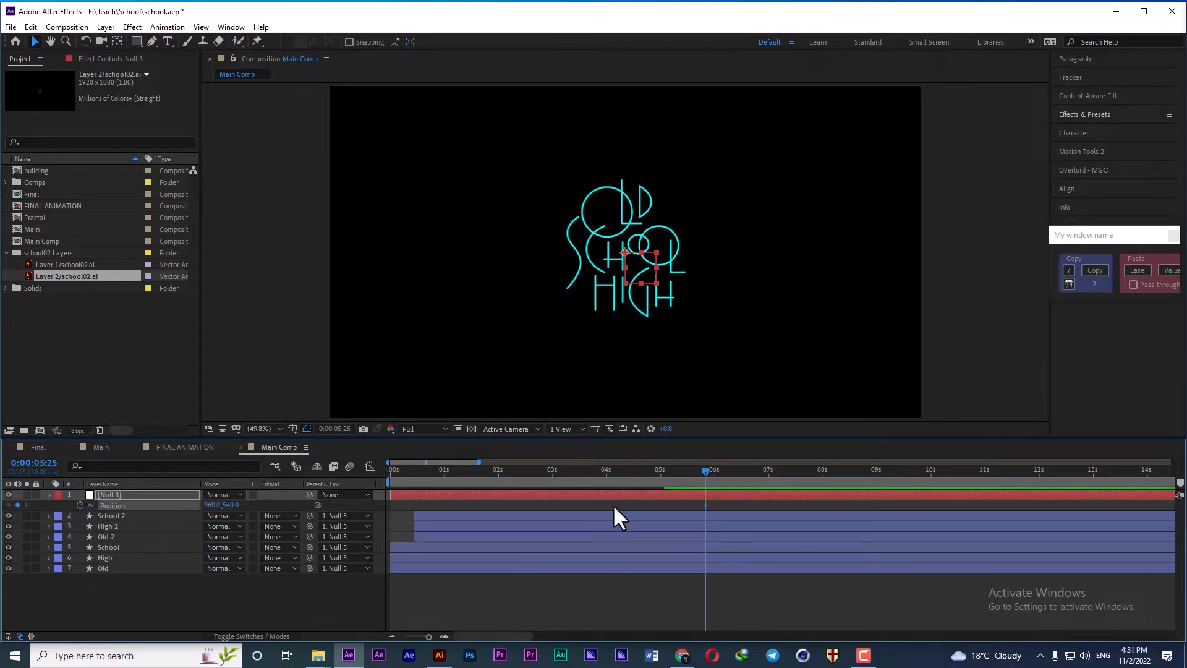
drag(705, 470, 768, 489)
drag(629, 253, 549, 253)
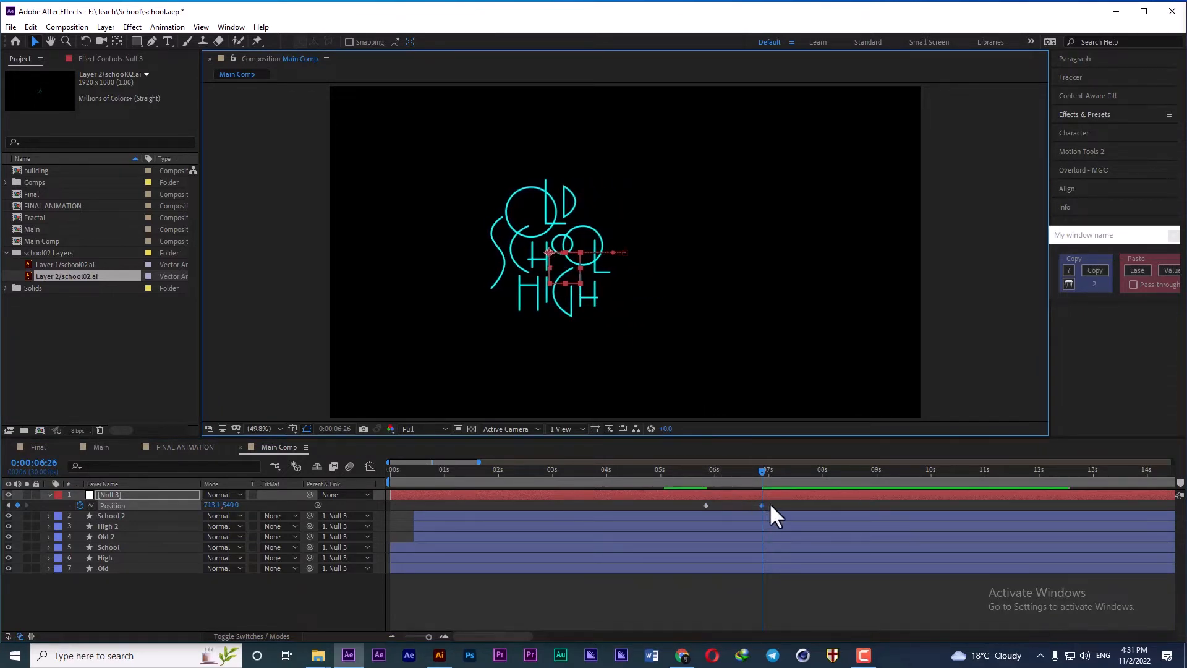
- Apply Easy Ease to both Position keyframes of the null, adjust their easing in the Graph Editor and preview the move
drag(769, 502, 693, 510)
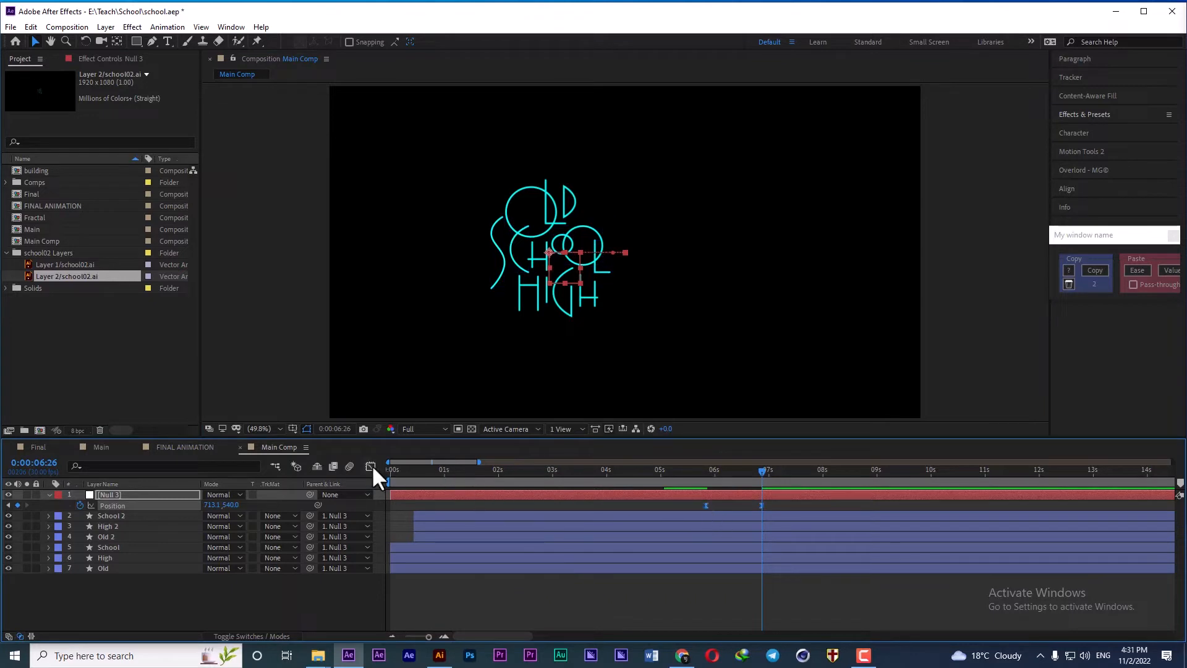
click(371, 466)
drag(777, 580, 702, 592)
click(377, 465)
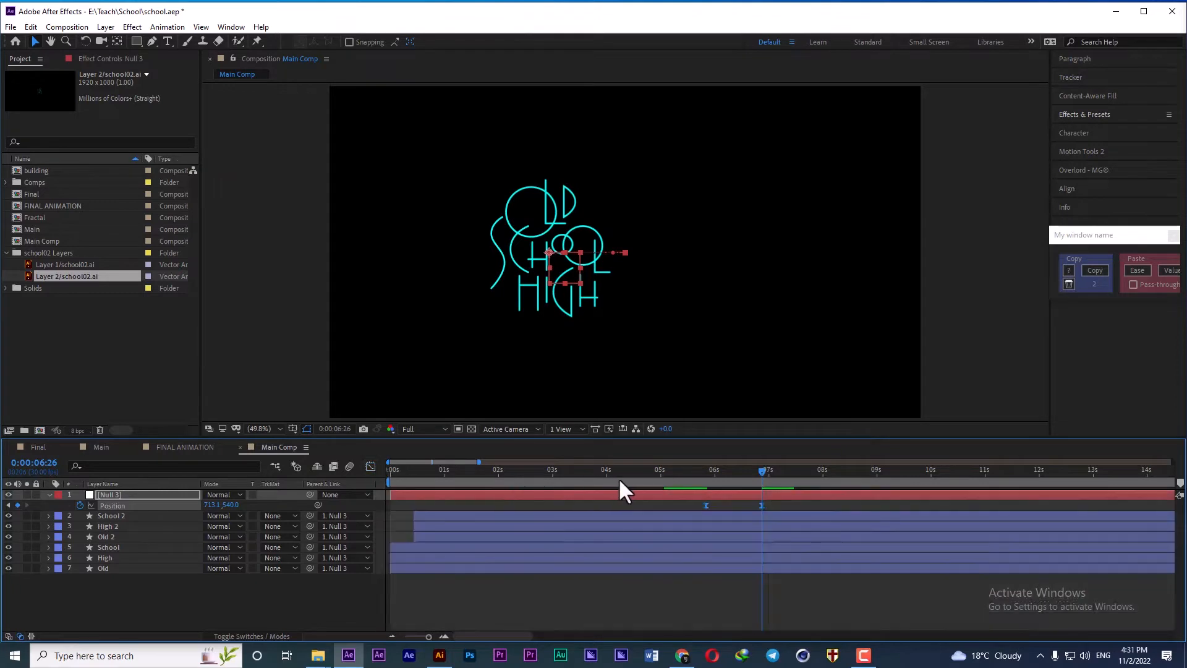
click(687, 471)
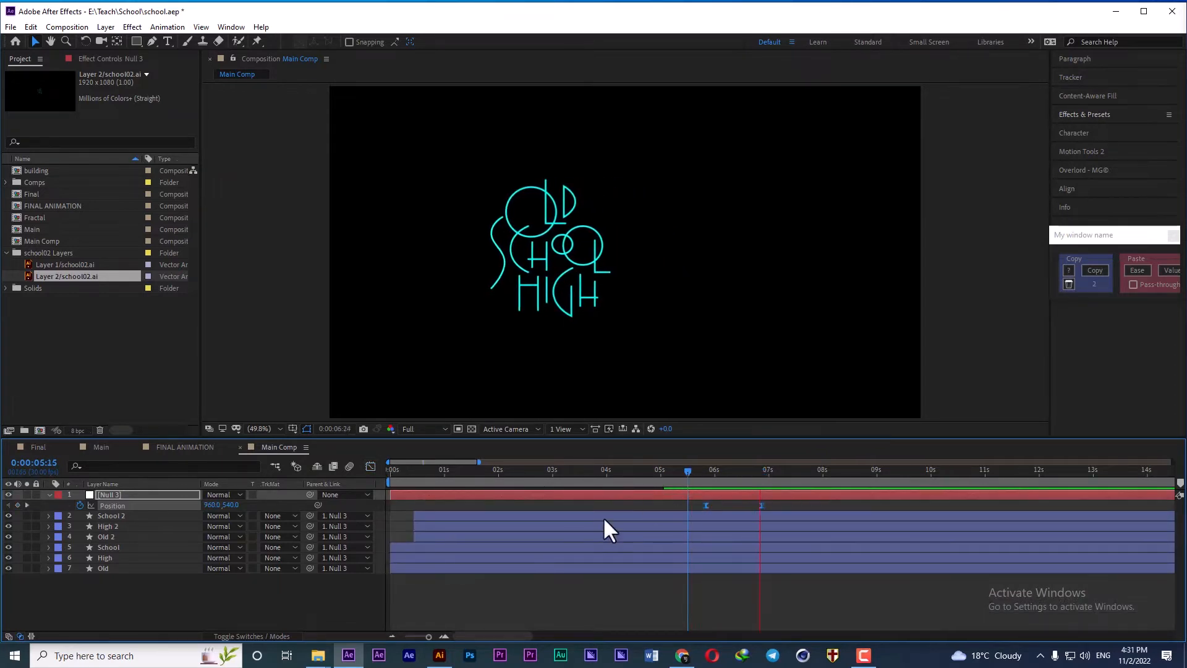
key(space)
- Retime the null's Position keyframes to about 0:00:05:28 and 0:00:06:20, previewing the faster slide
drag(759, 506, 749, 506)
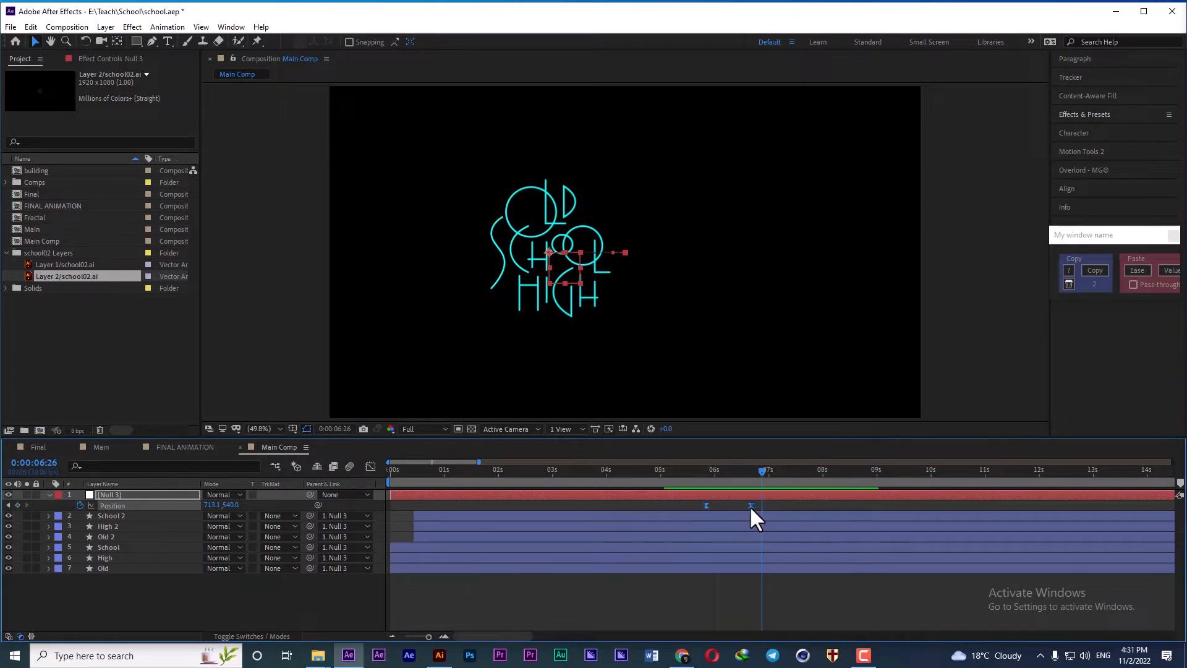
click(699, 473)
key(space)
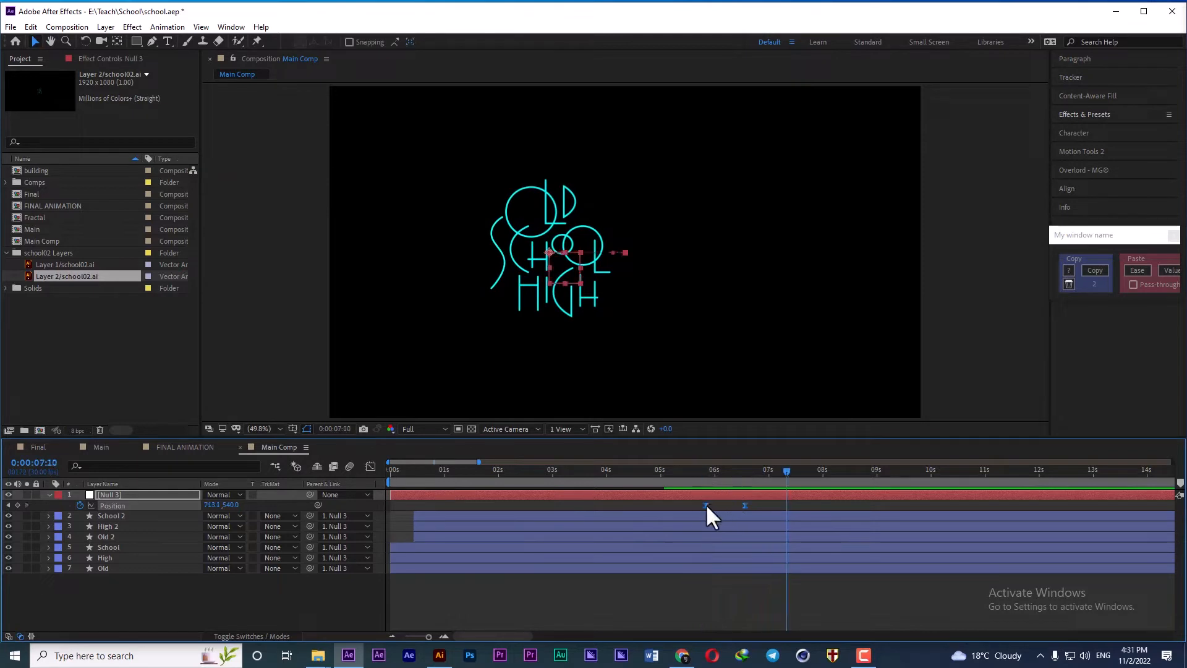
drag(706, 503, 711, 503)
click(702, 472)
key(space)
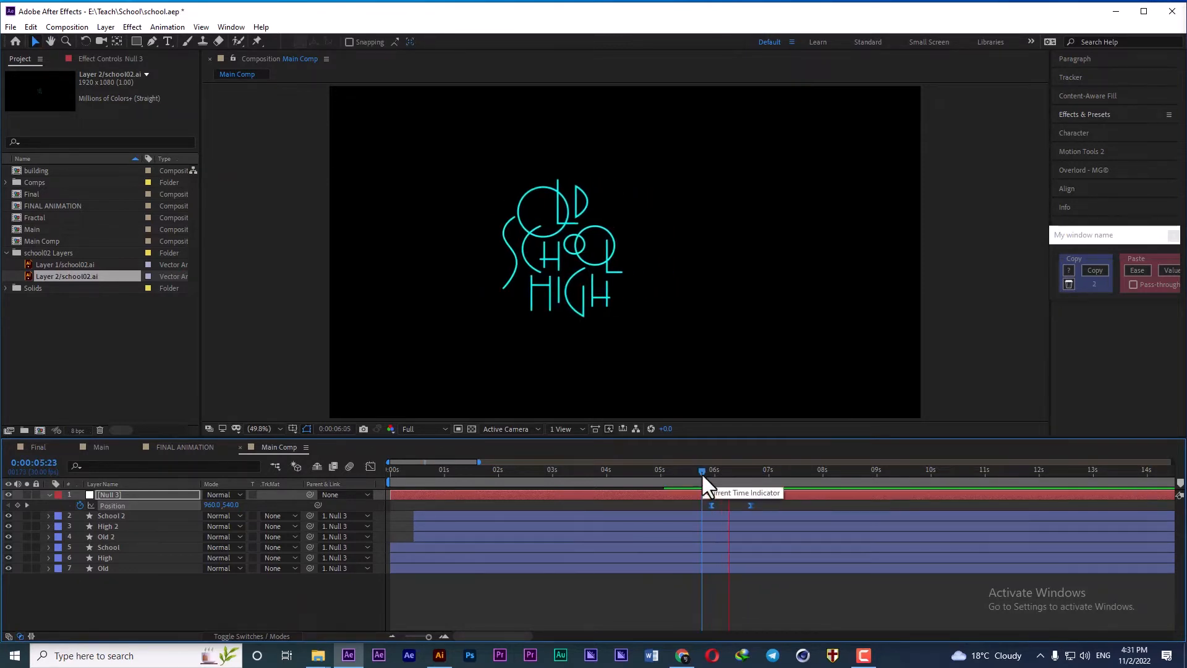
key(space)
click(240, 597)
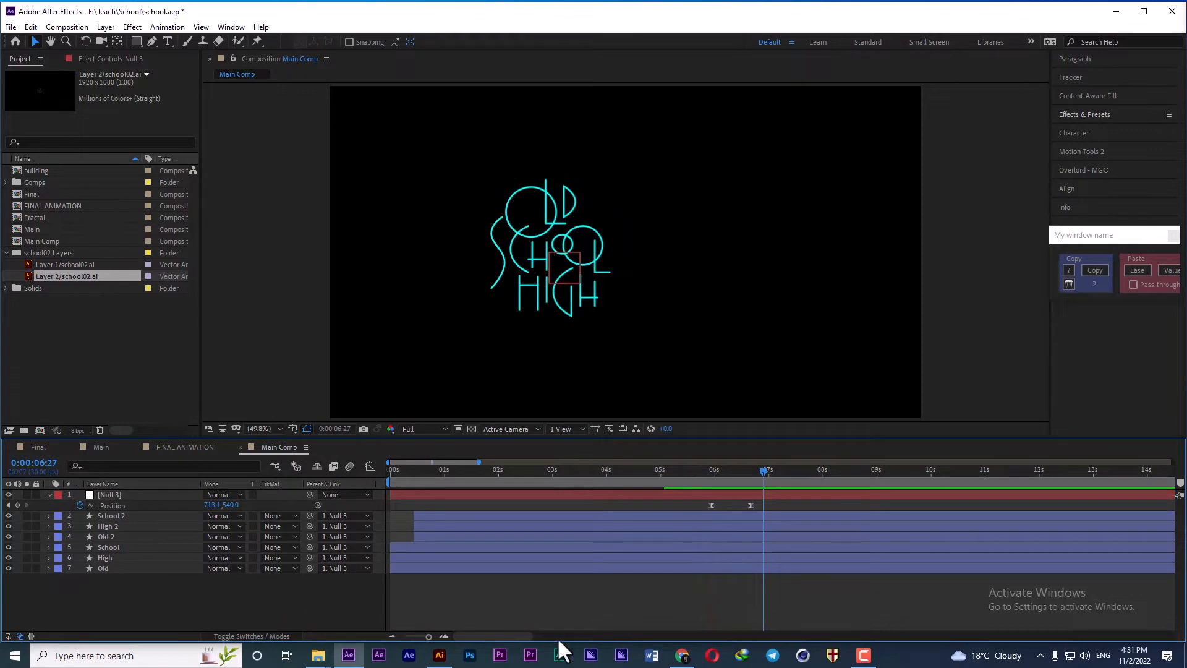
- Switch to Illustrator and send the hand-with-pencil artwork from Untitled-2 to the After Effects composition with Overlord
click(438, 655)
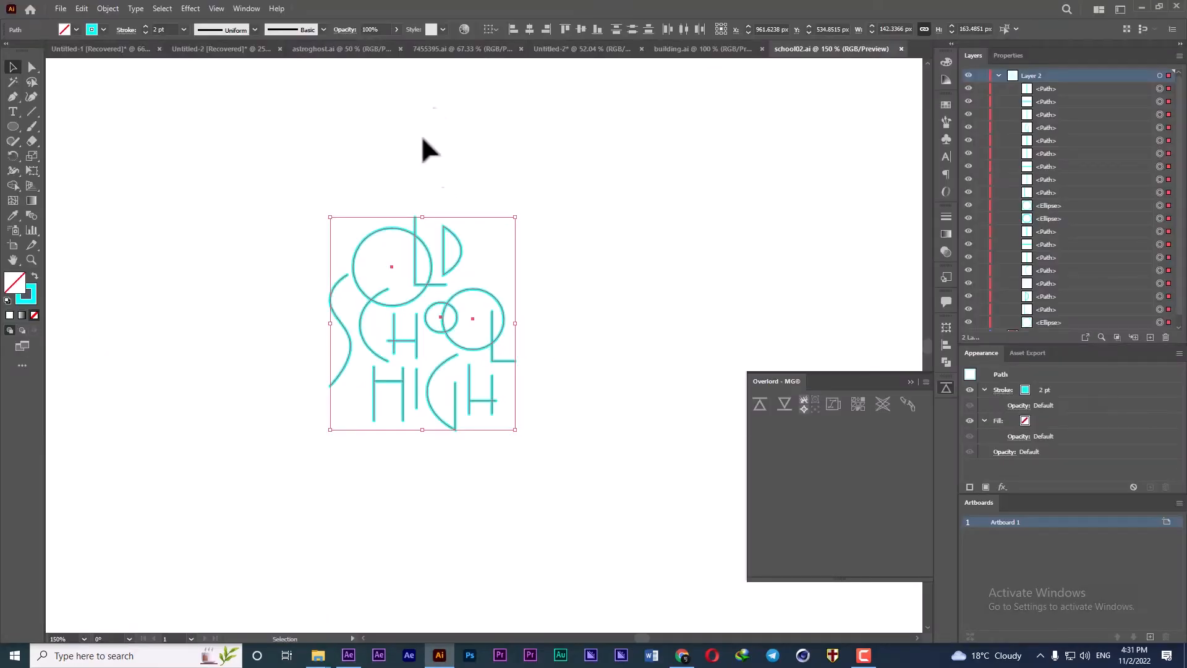
click(680, 49)
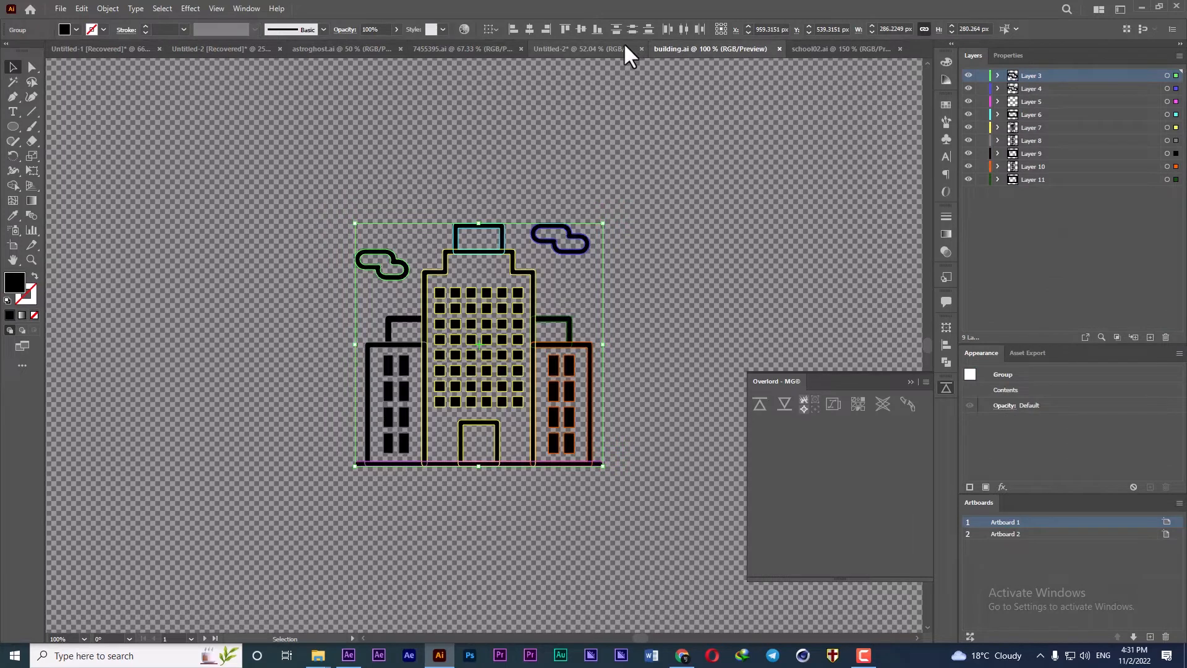
click(623, 48)
mouse_move(427, 253)
mouse_down()
mouse_move(311, 390)
mouse_move(295, 436)
mouse_up()
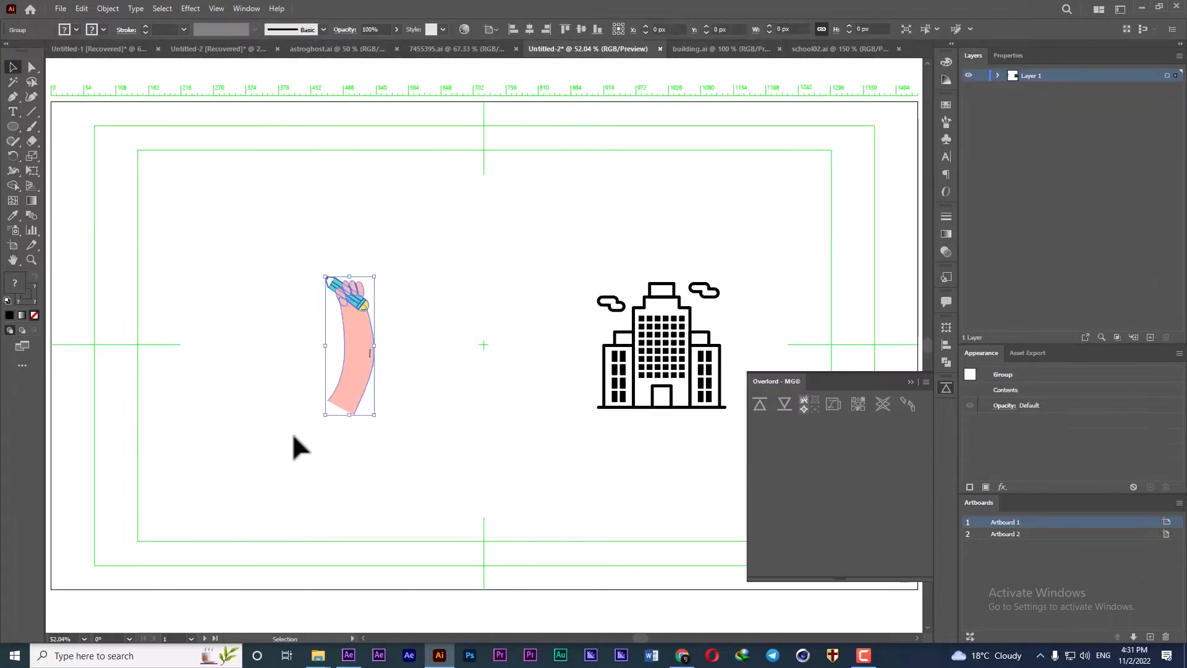
click(760, 405)
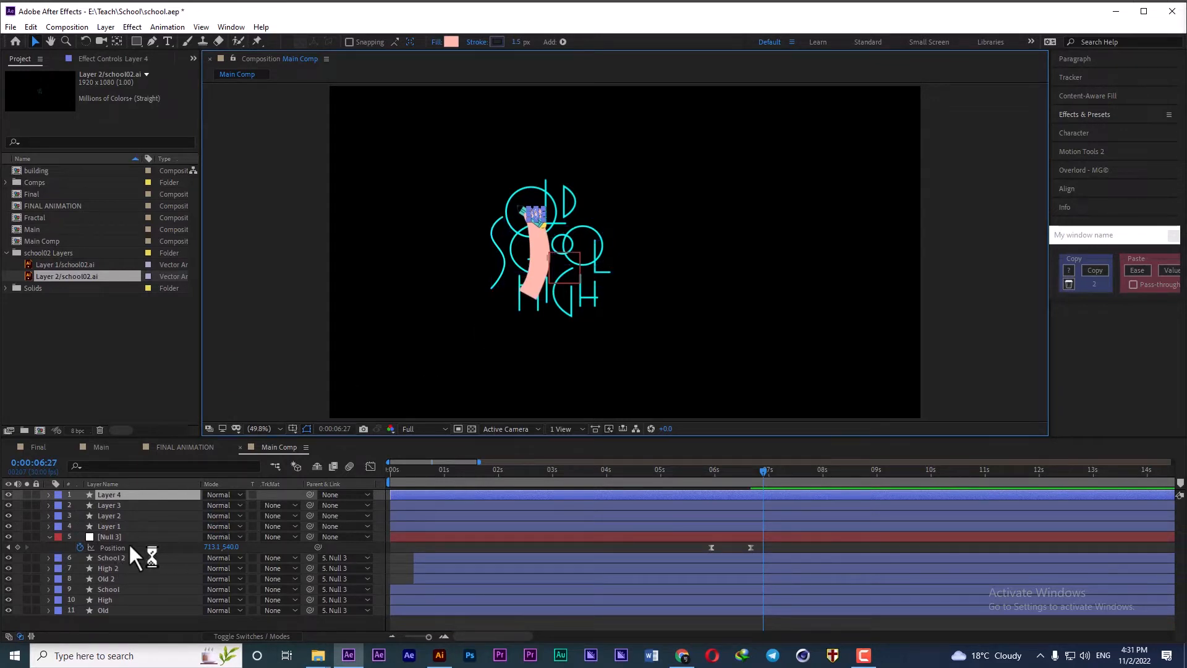
- Give the six lettering layers, School 2 down to Old, a Yellow label colour
click(115, 554)
shift+click(109, 610)
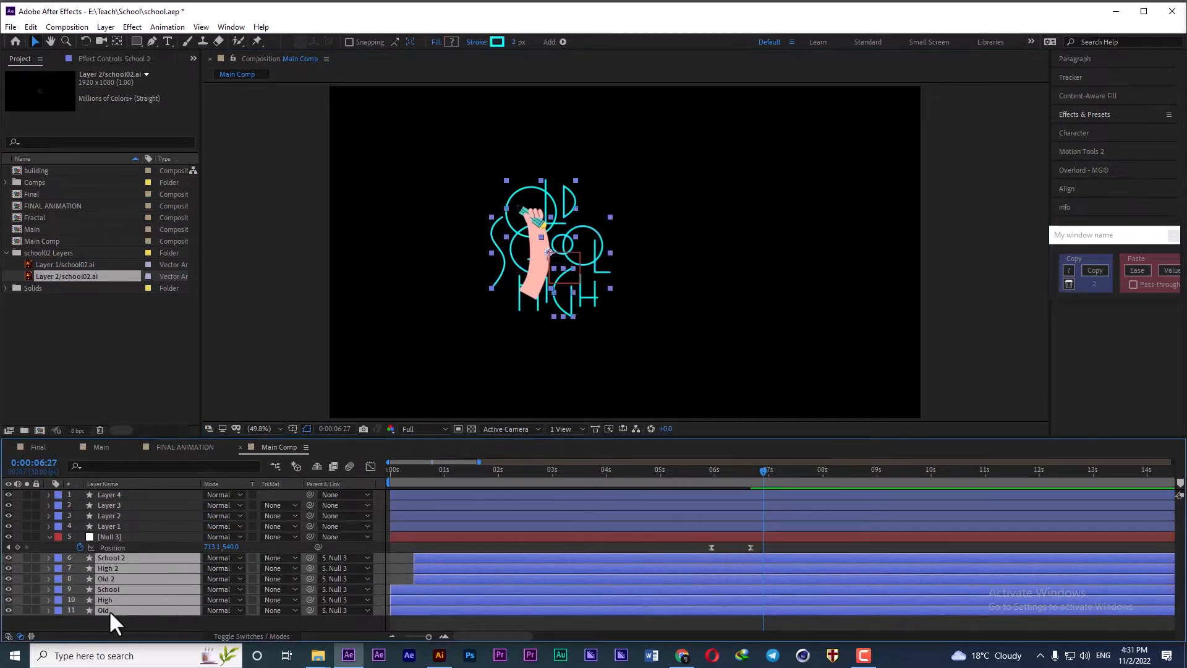
click(58, 610)
click(113, 416)
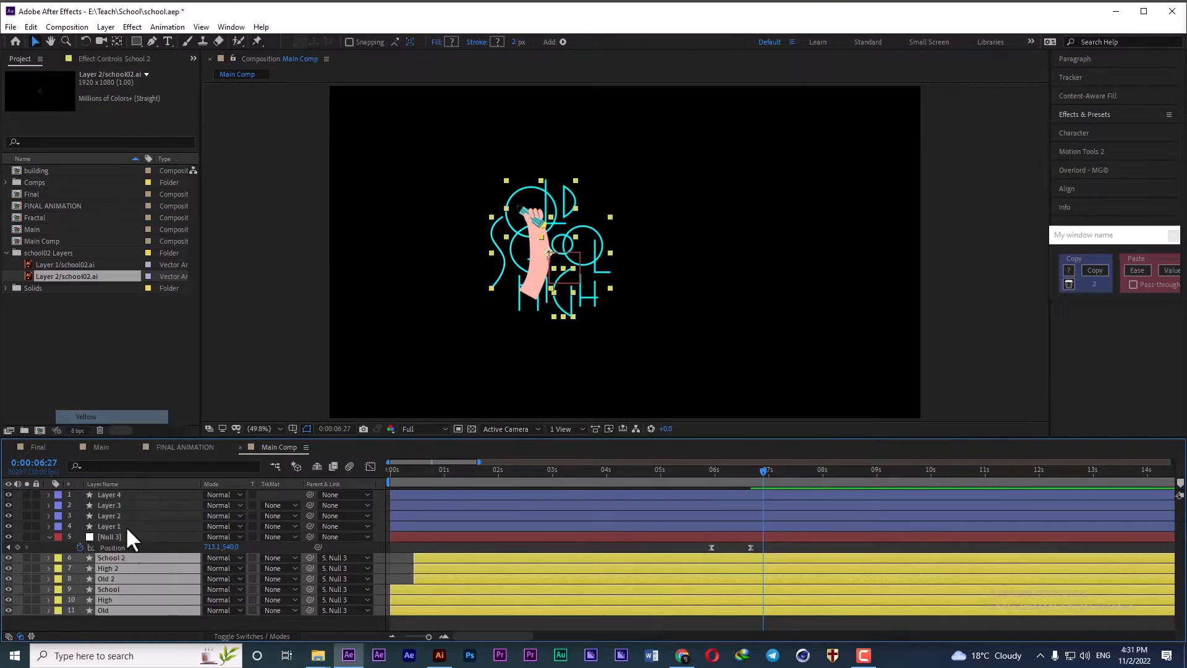
- Move the four hand artwork layers, Layer 1 to Layer 4, off the lettering to the empty area on its right
click(111, 526)
shift+click(113, 494)
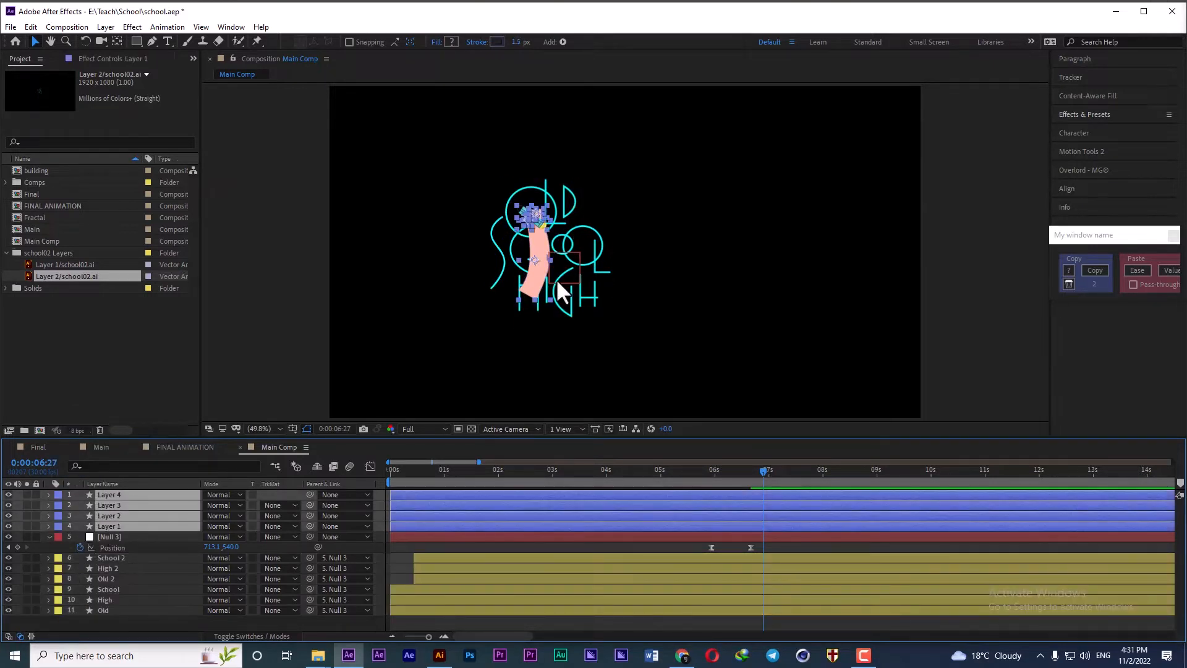
drag(533, 263, 683, 268)
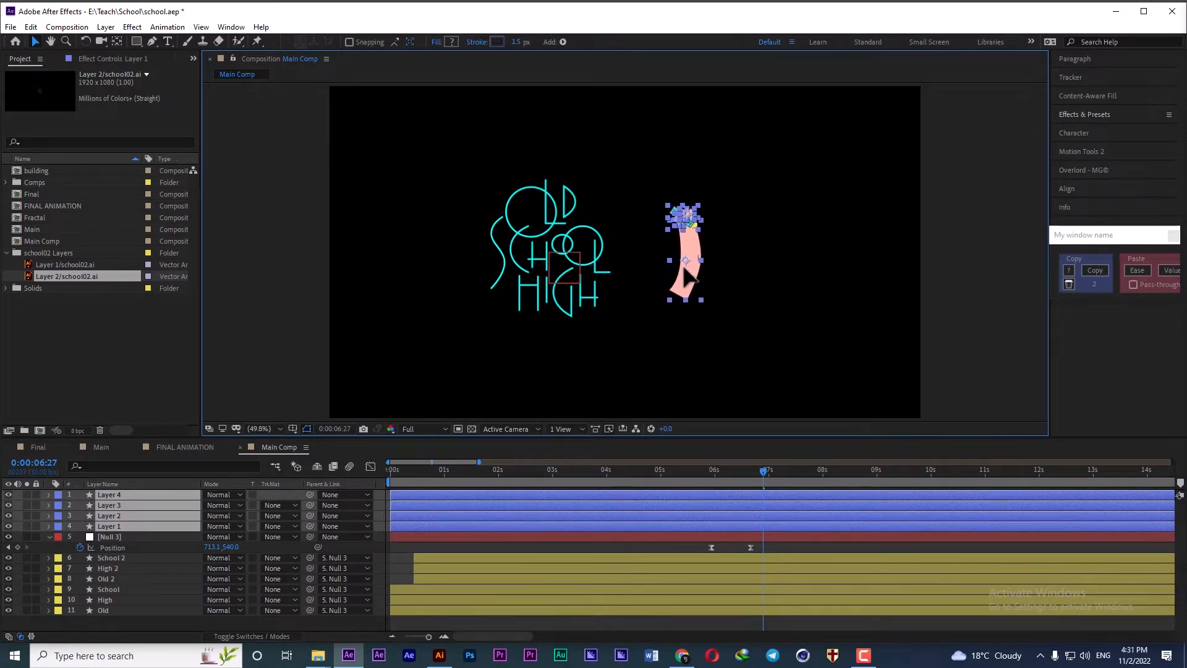
- Rename the arm layer, Layer 1, as body
click(111, 527)
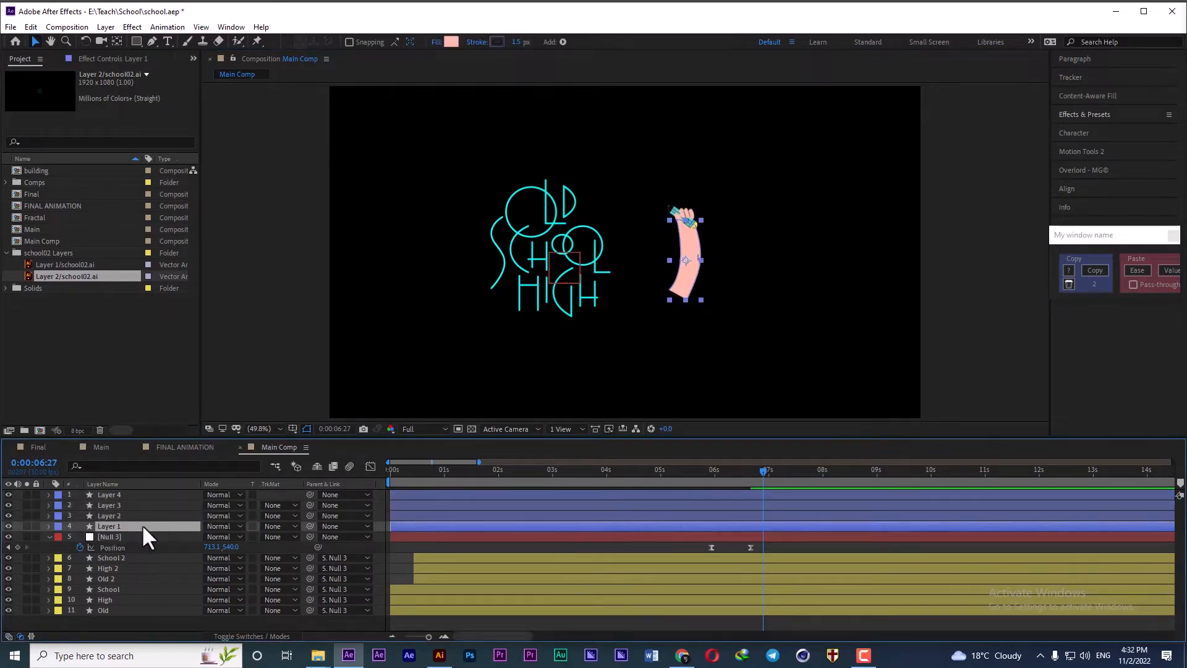
key(Return)
text(body)
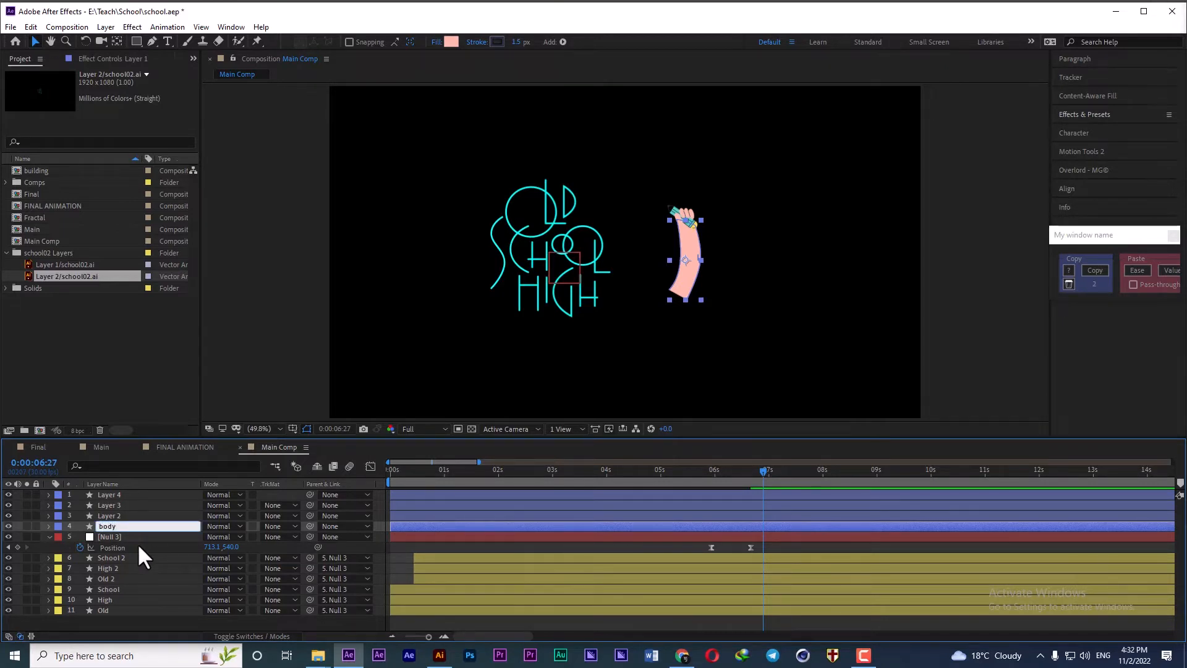
key(Return)
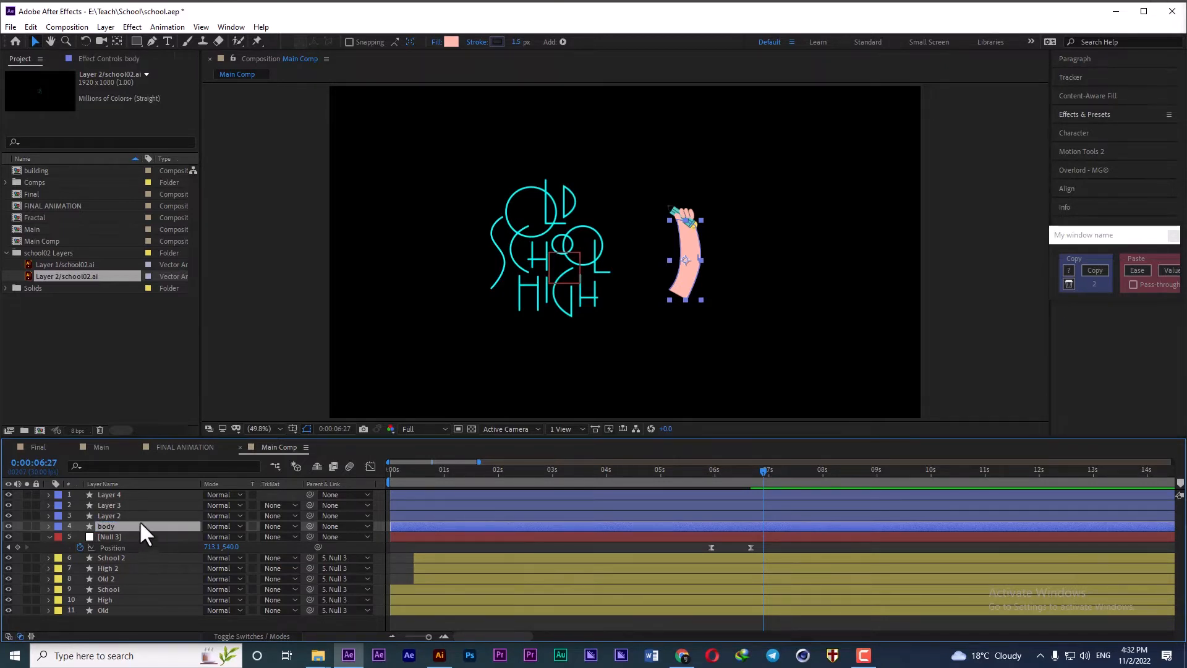
- Parent Layer 2, Layer 3 and Layer 4 to the body layer, and move body farther right and down in the composition
click(127, 515)
shift+click(133, 495)
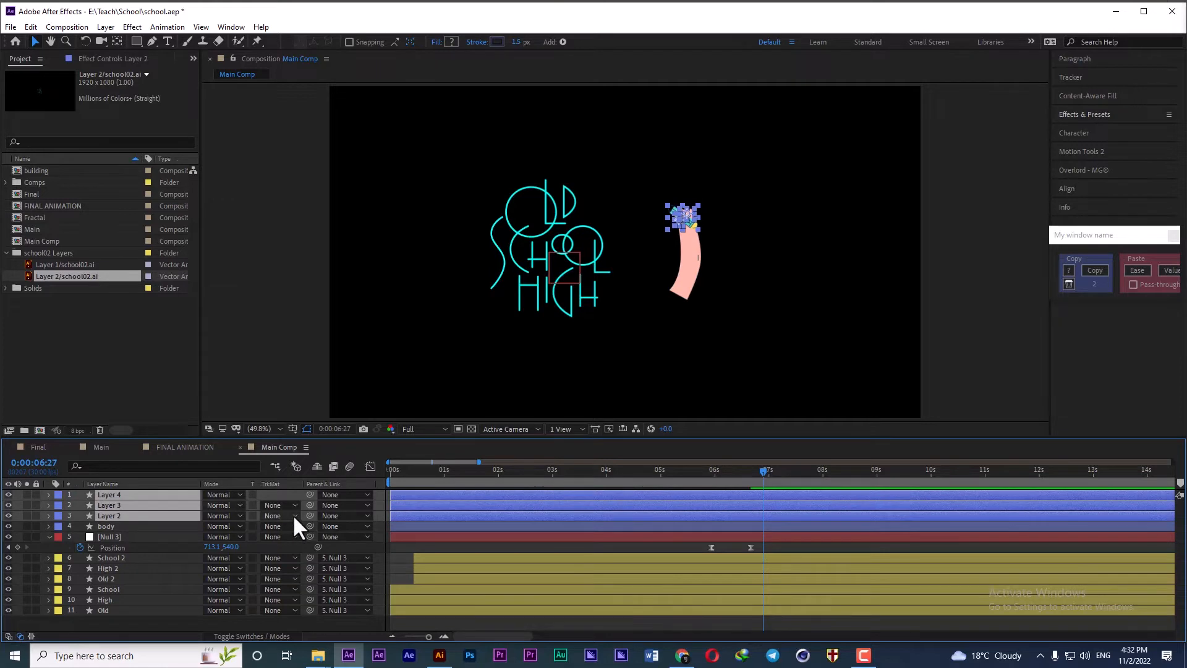
drag(310, 513, 120, 528)
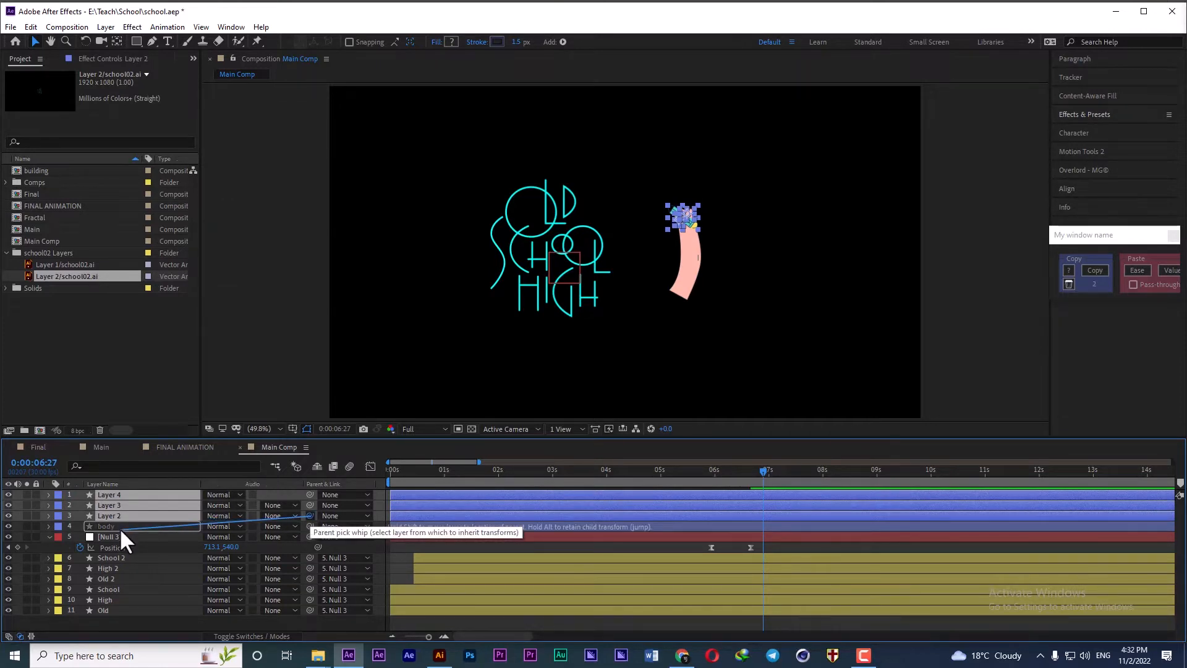
drag(120, 527, 120, 528)
click(117, 524)
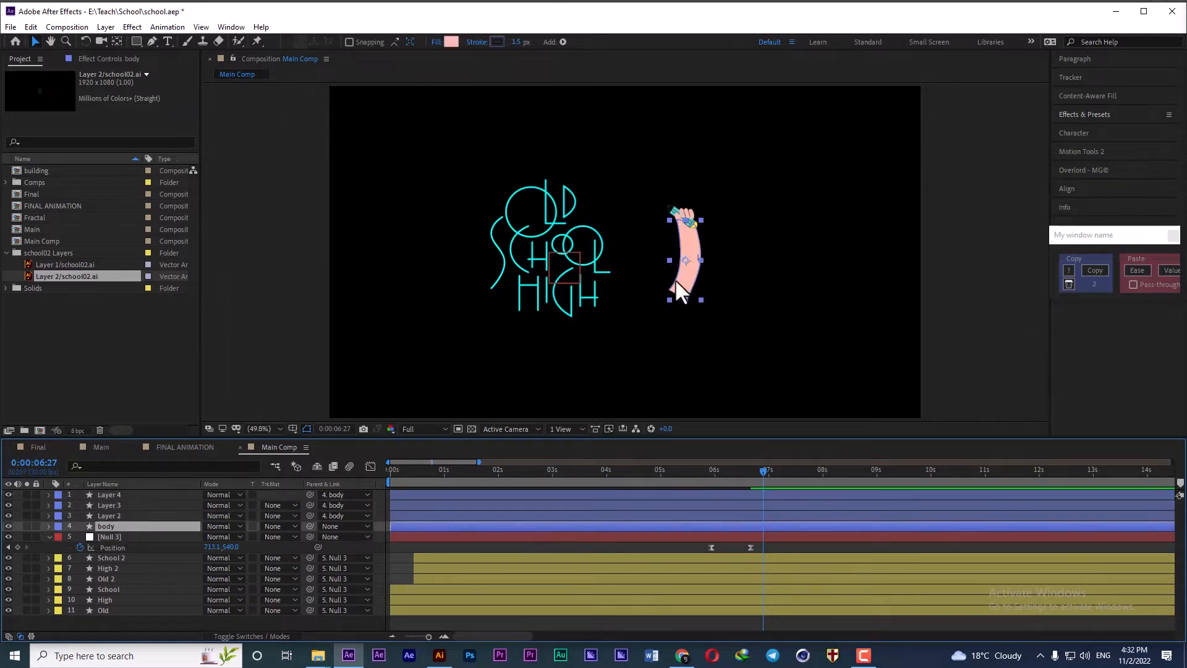
drag(685, 259, 799, 313)
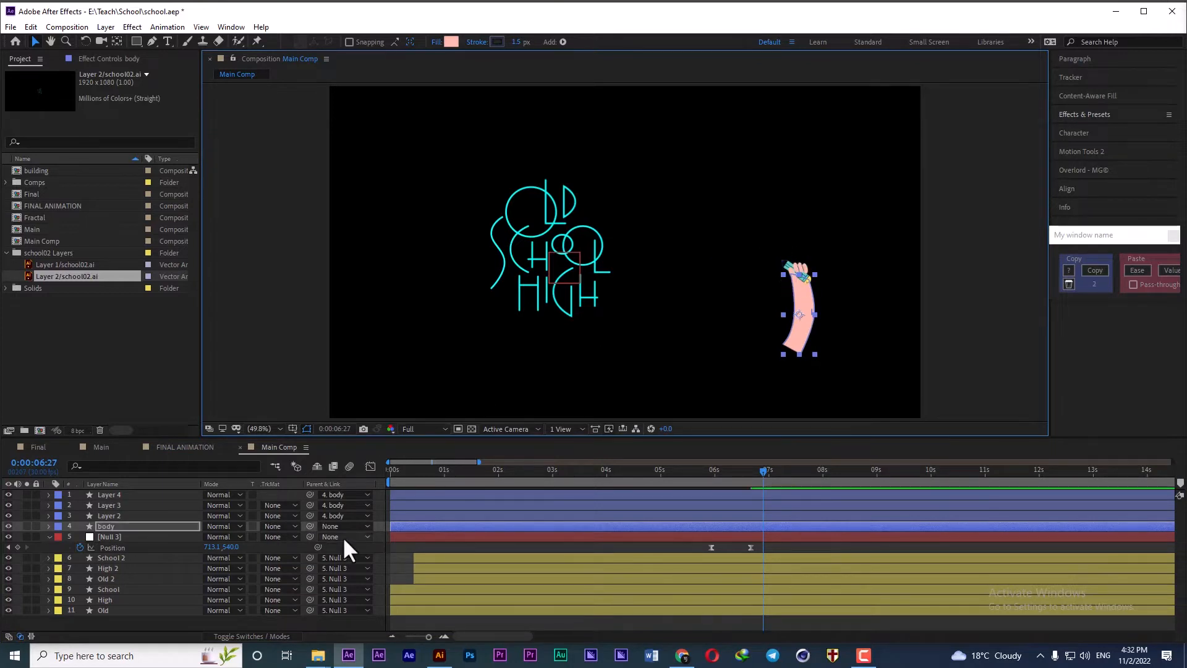
- Draw a square shape between the lettering and the hand as a new shape layer and rename that layer window
click(380, 543)
click(136, 41)
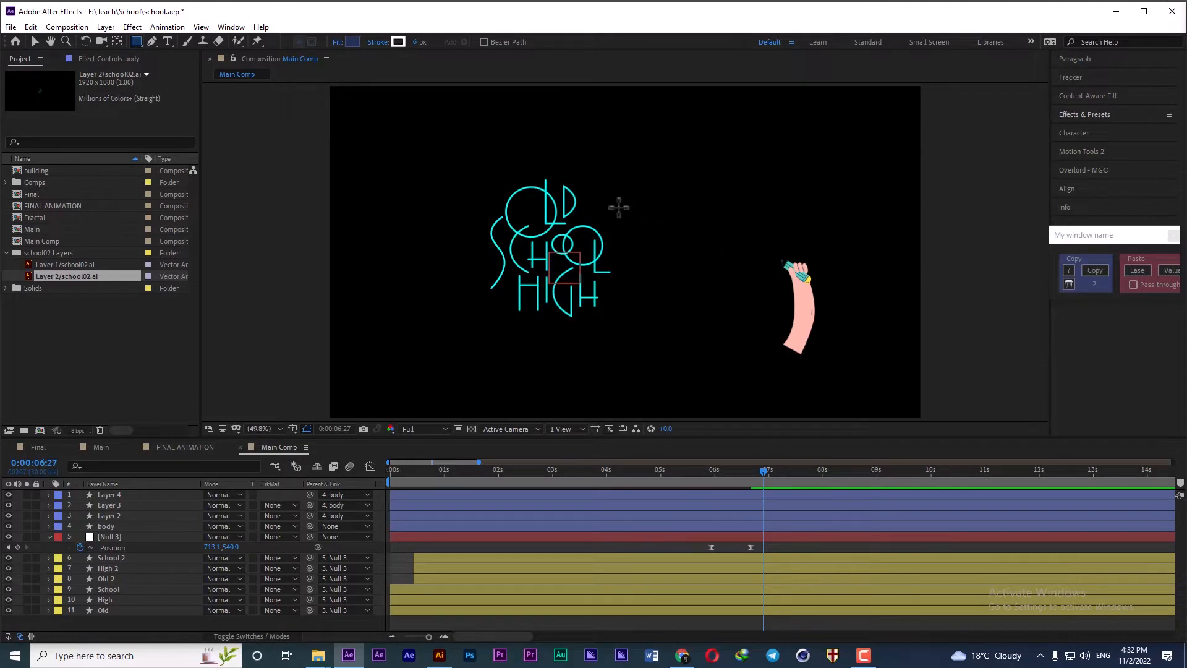
mouse_move(620, 195)
mouse_down()
mouse_move(711, 261)
mouse_move(736, 309)
mouse_move(740, 300)
mouse_up()
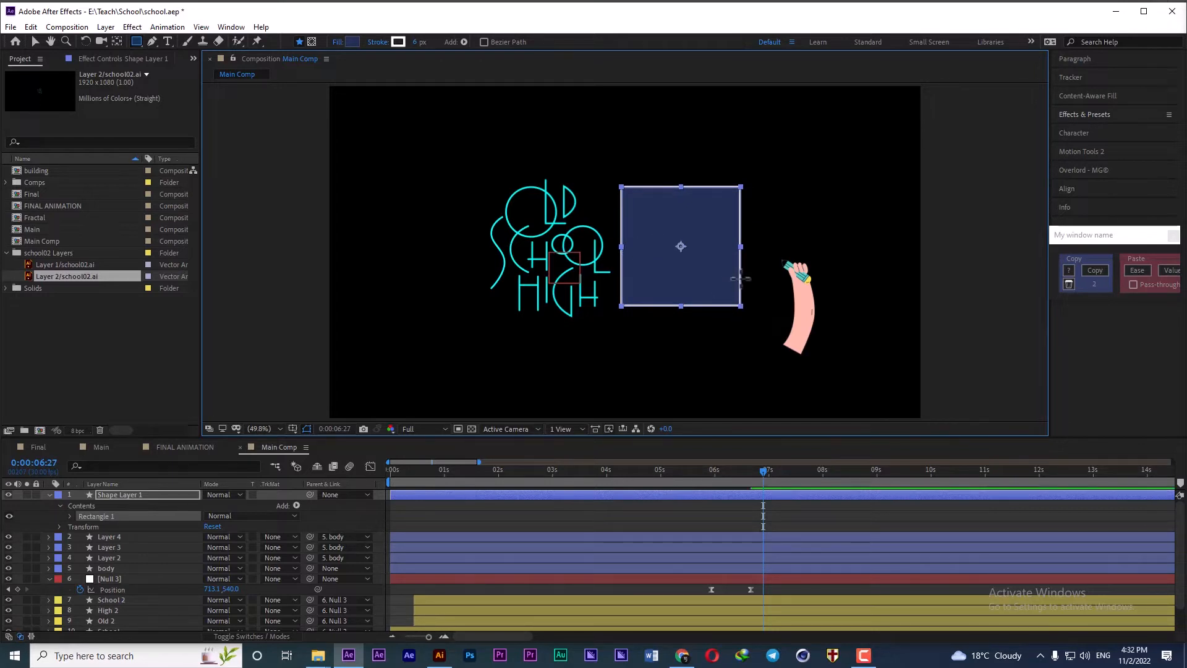
click(107, 494)
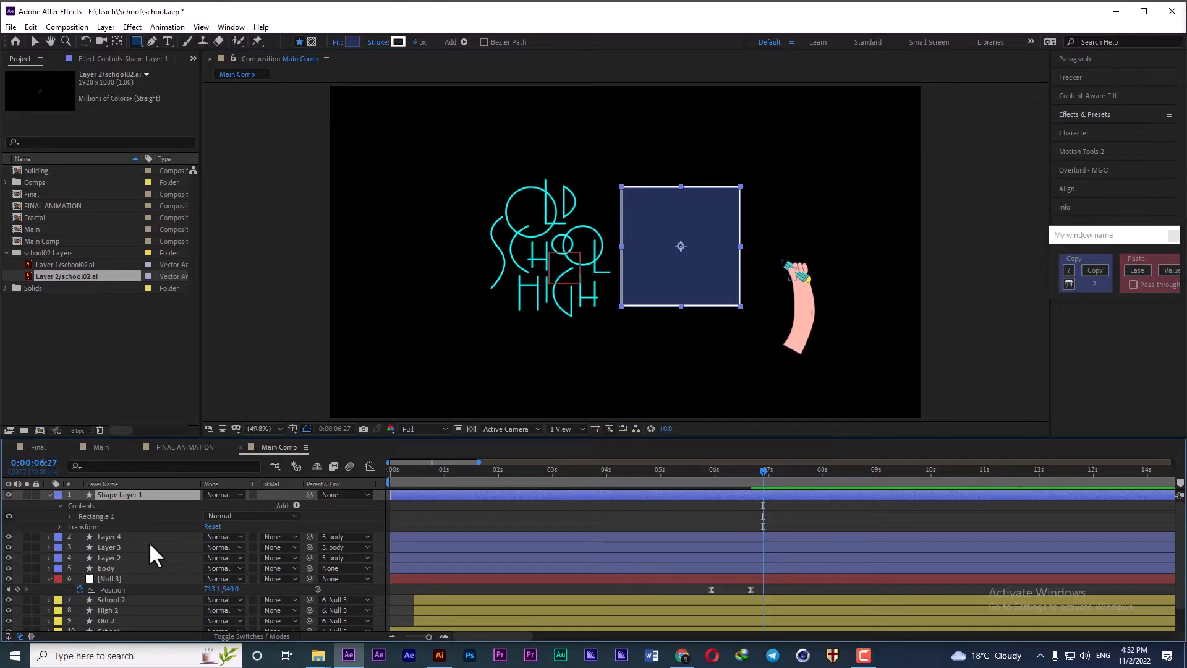
key(Return)
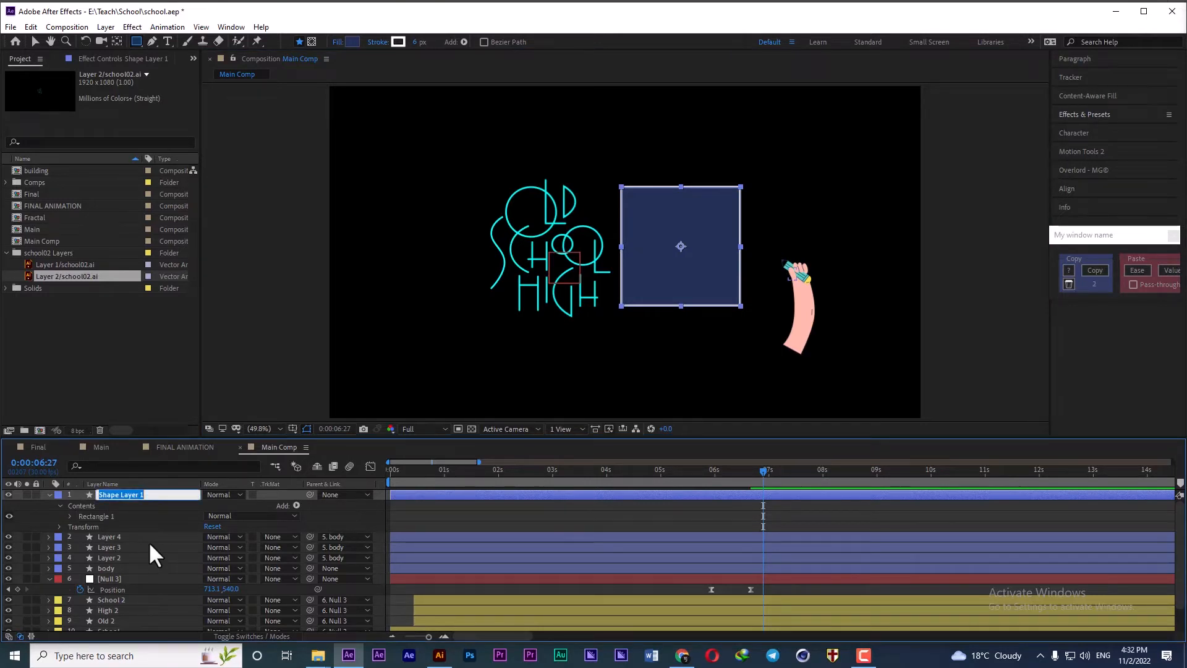
text(window)
key(Return)
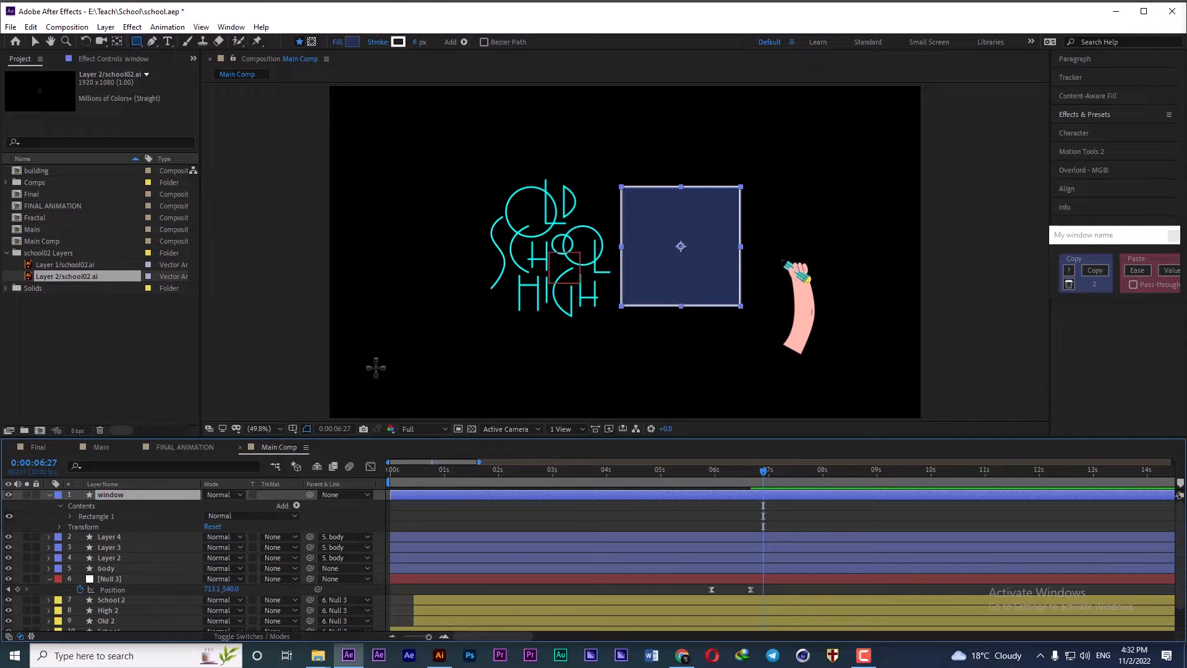
- Remove the fill of the window square and set its white stroke width to 4 px
click(338, 42)
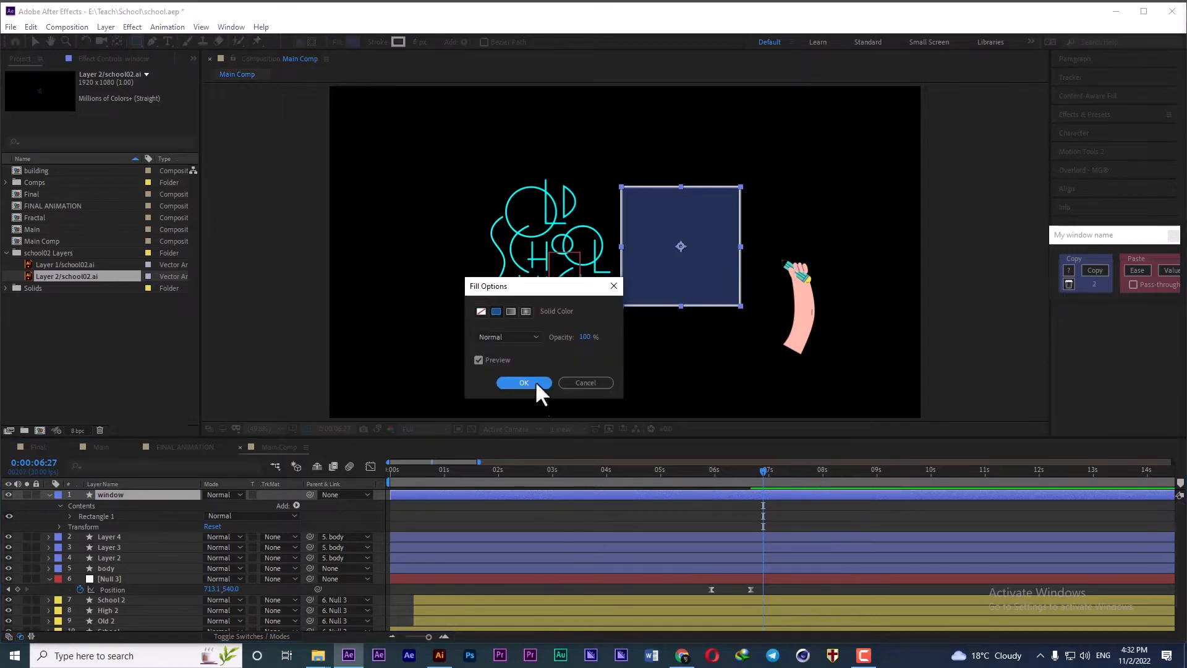
click(481, 311)
click(523, 383)
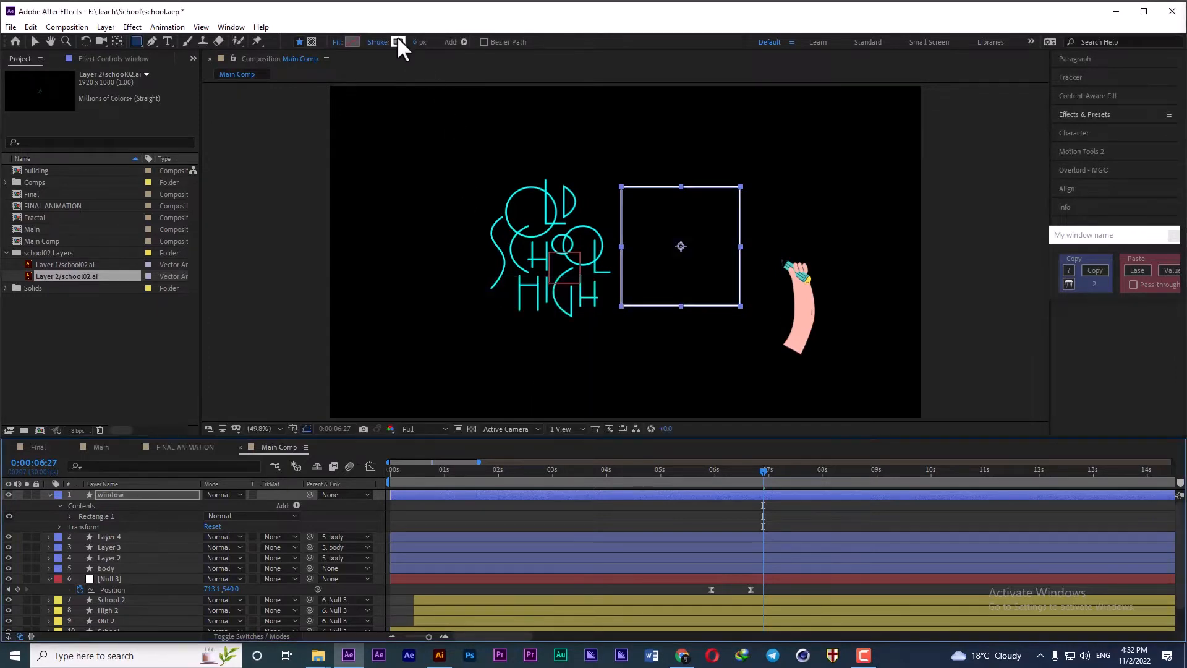
scroll(699, 270, up, 3)
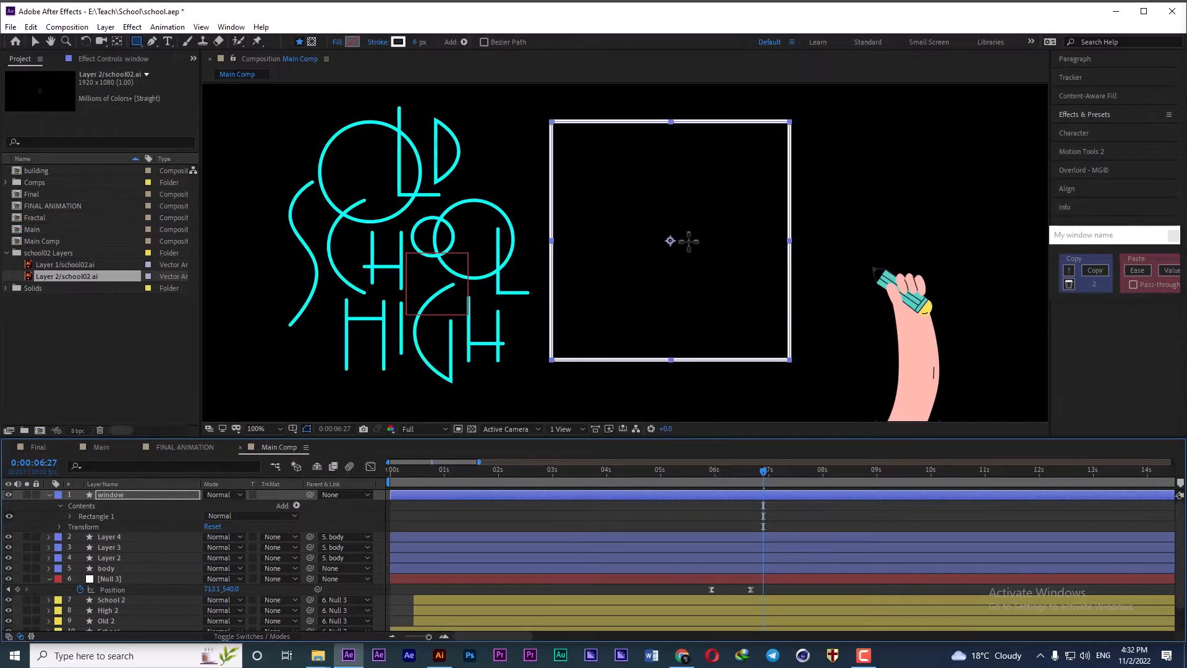
scroll(686, 241, down, 3)
click(414, 40)
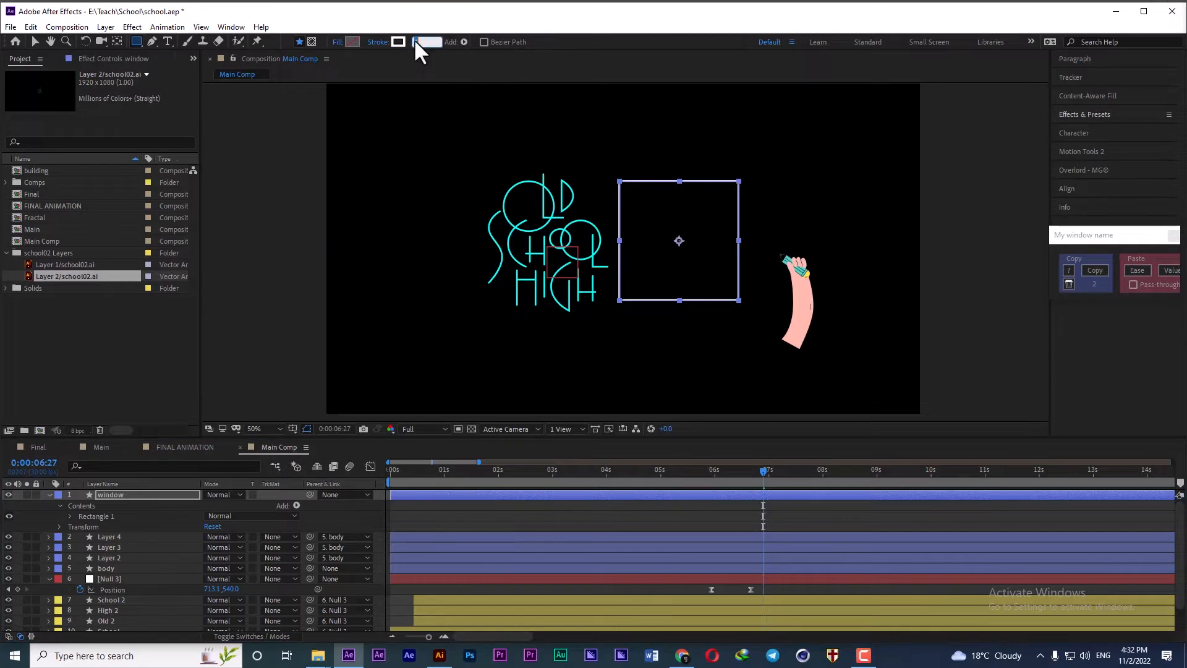
text(4)
key(Return)
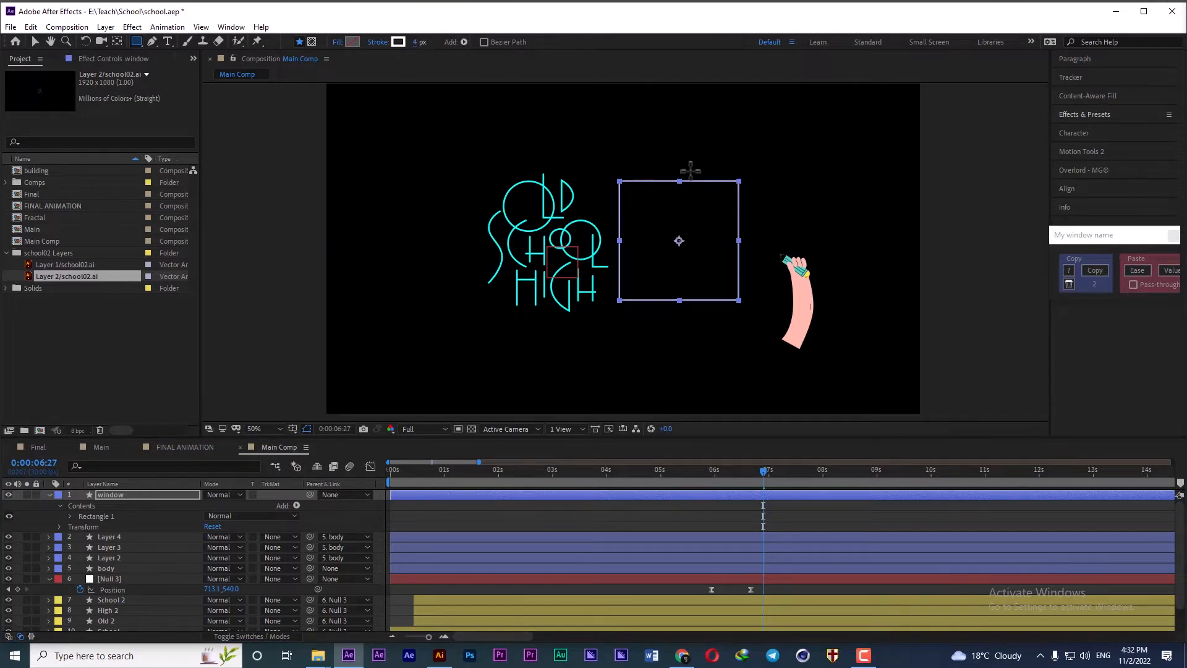
click(377, 517)
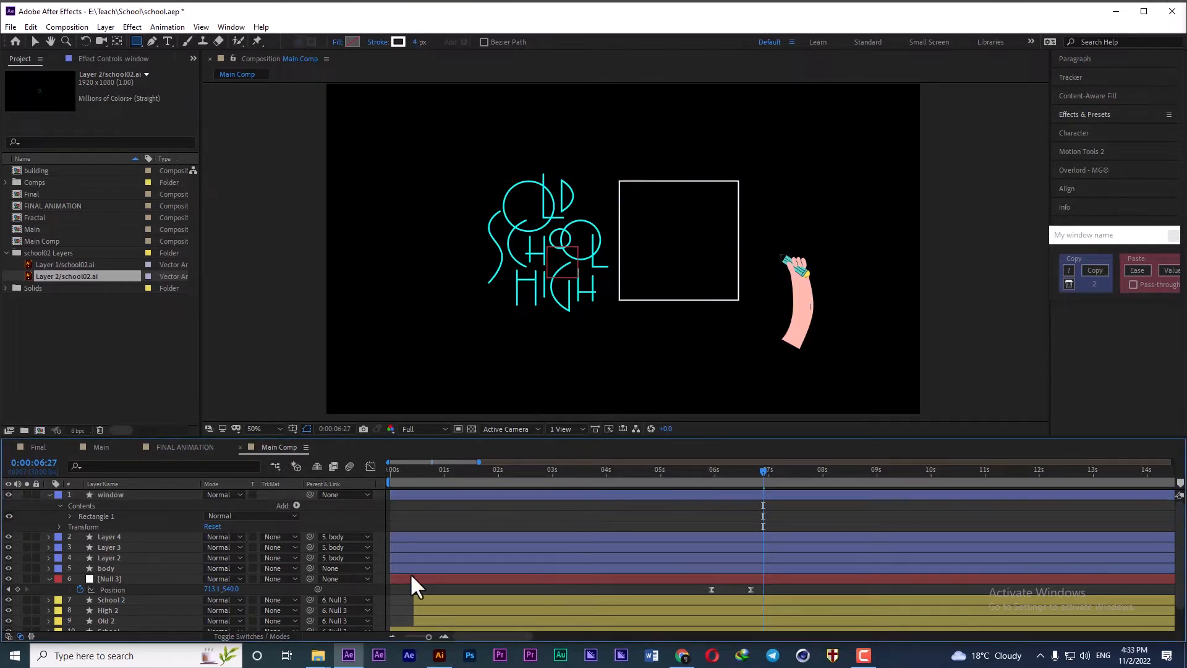
- Give the window layer an Aqua label colour
click(84, 493)
click(57, 495)
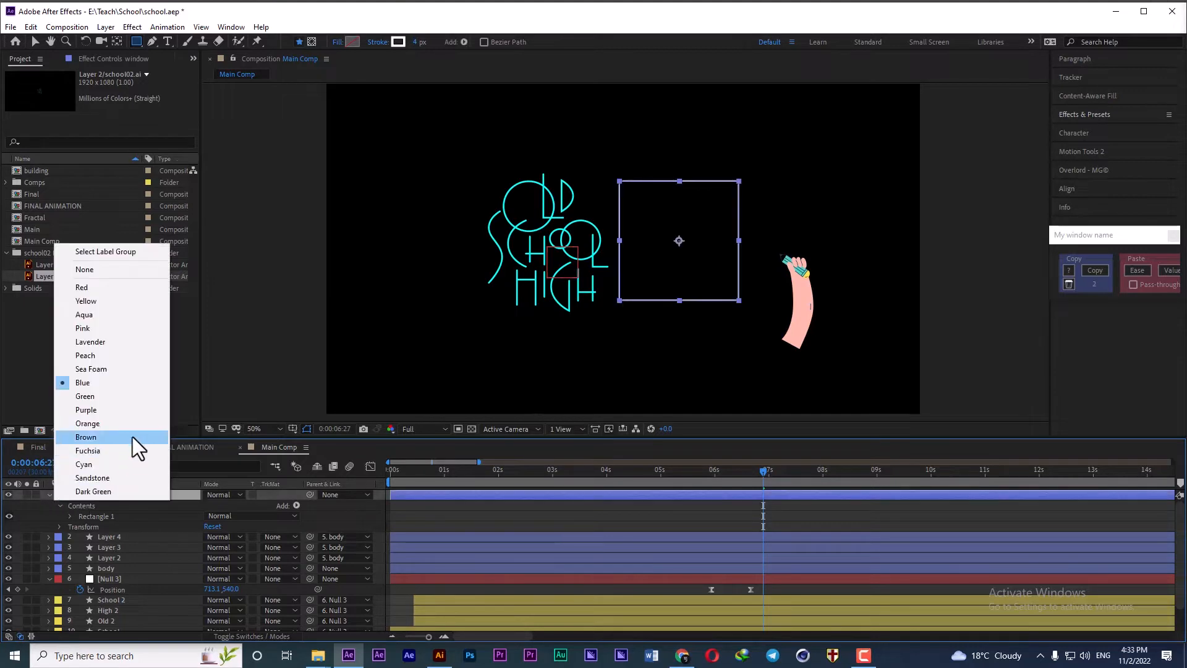
click(120, 315)
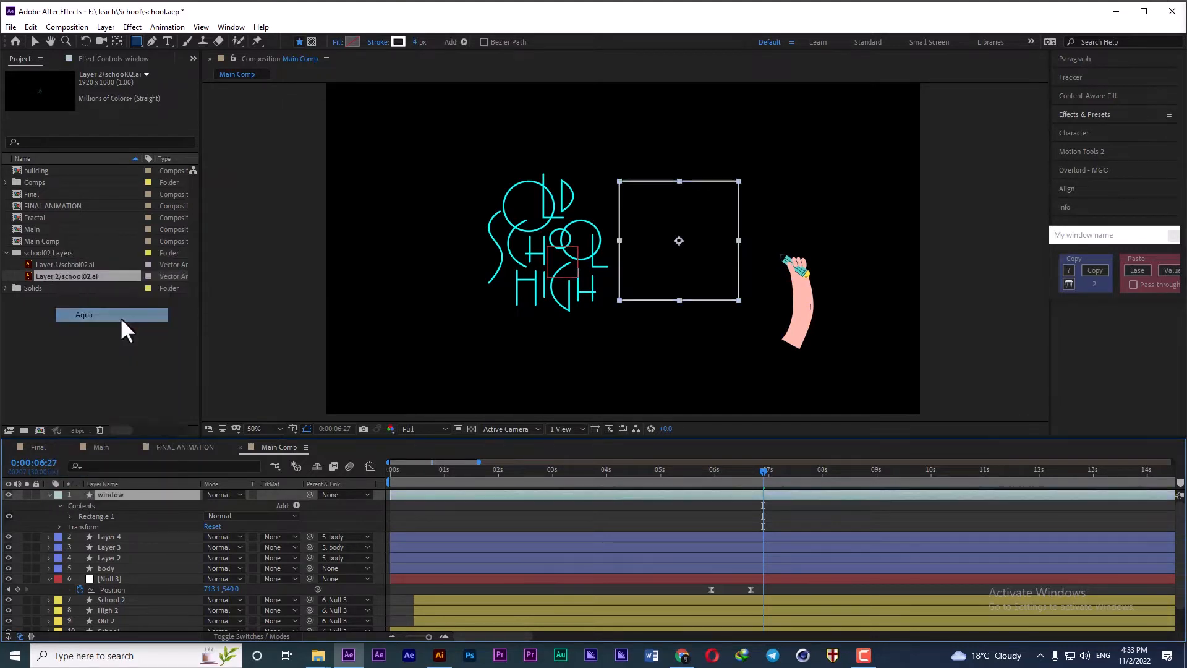
click(410, 517)
- Make the window layer start at the null's first Position keyframe, and set the current time to 0:00:06:20
click(674, 494)
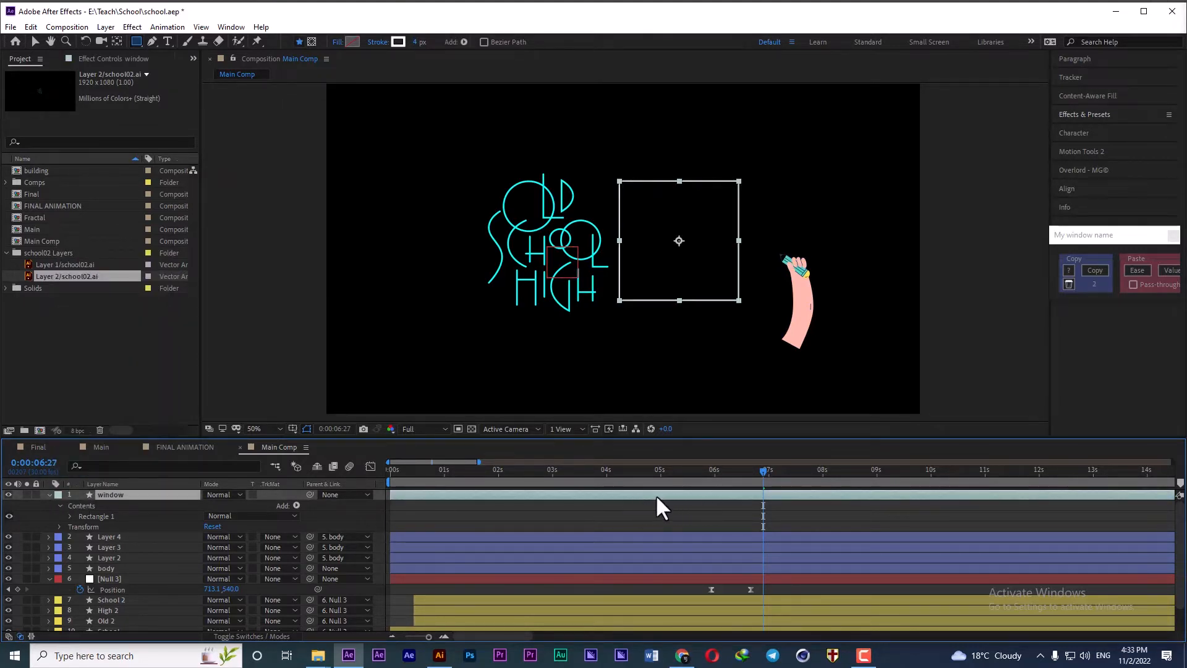
drag(409, 495, 751, 475)
click(710, 469)
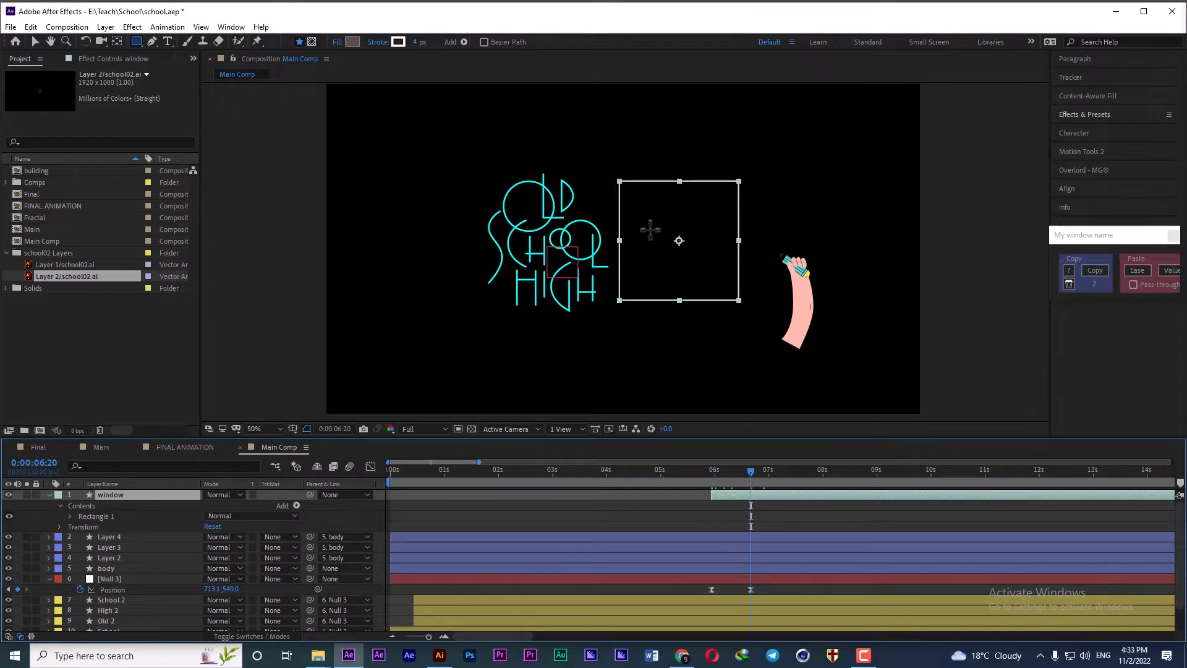
click(375, 517)
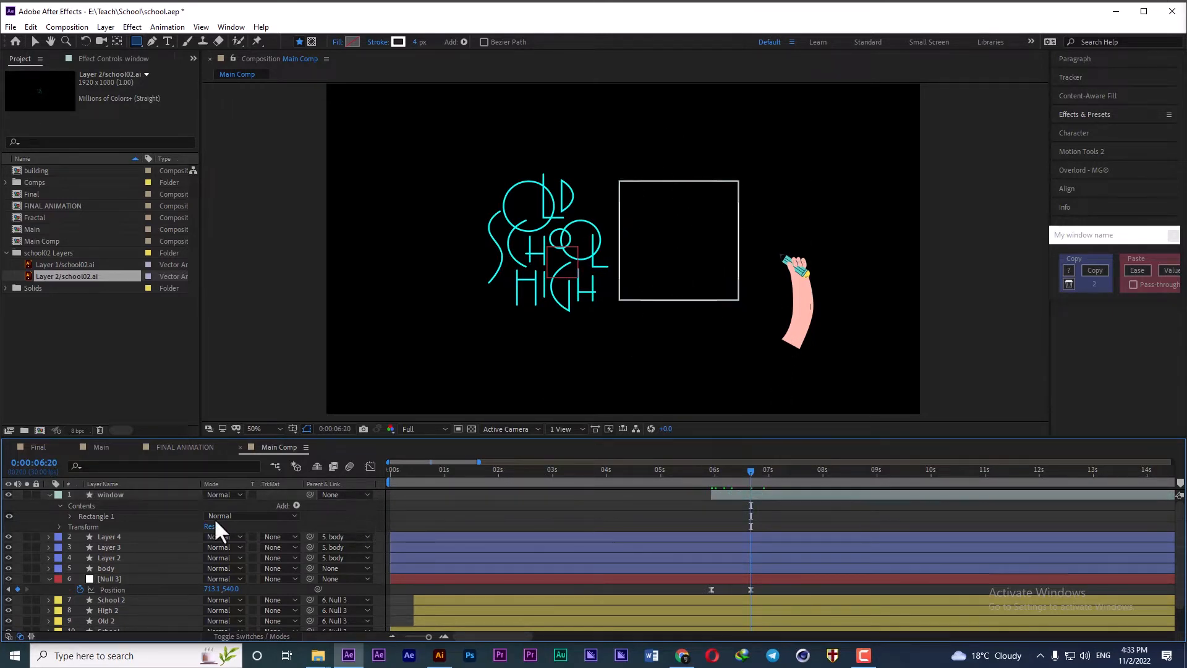
- Move the four hand layers, Layer 4 to body, above the window layer in the layer stack
click(110, 536)
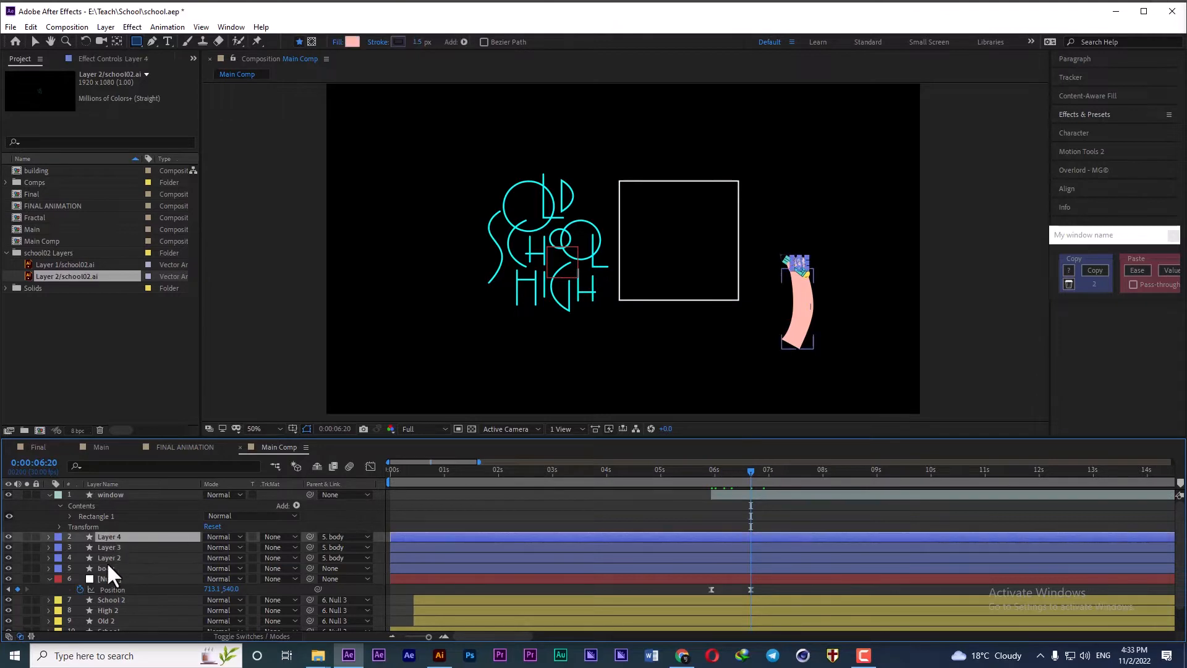
shift+click(106, 565)
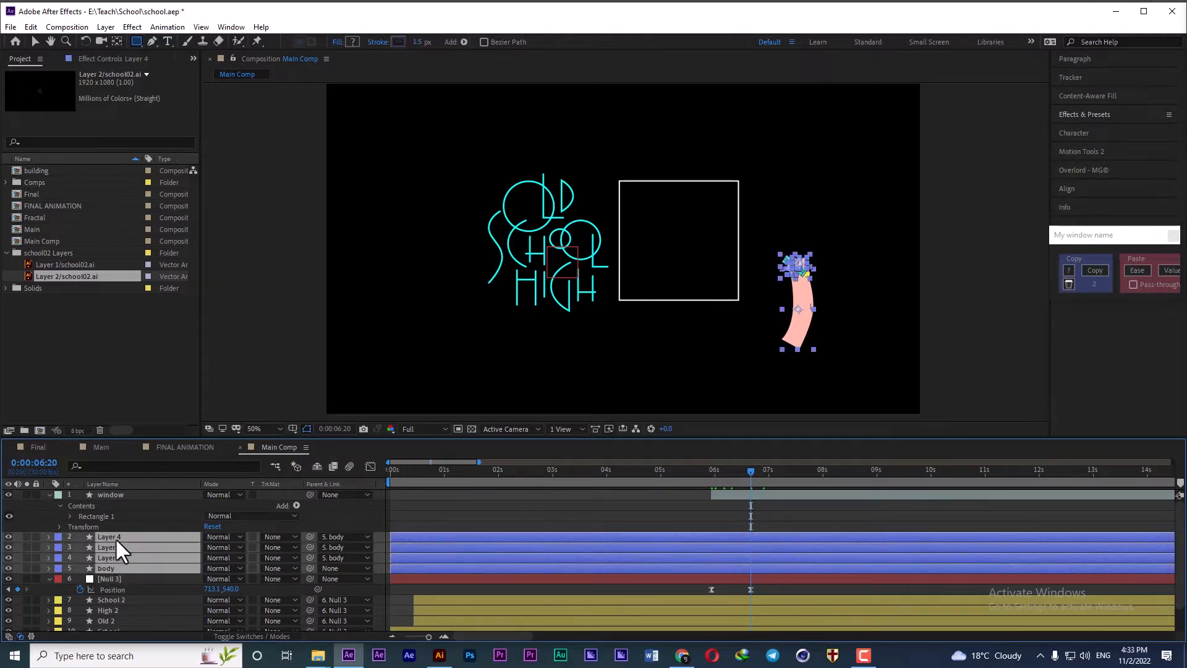
drag(115, 537, 117, 495)
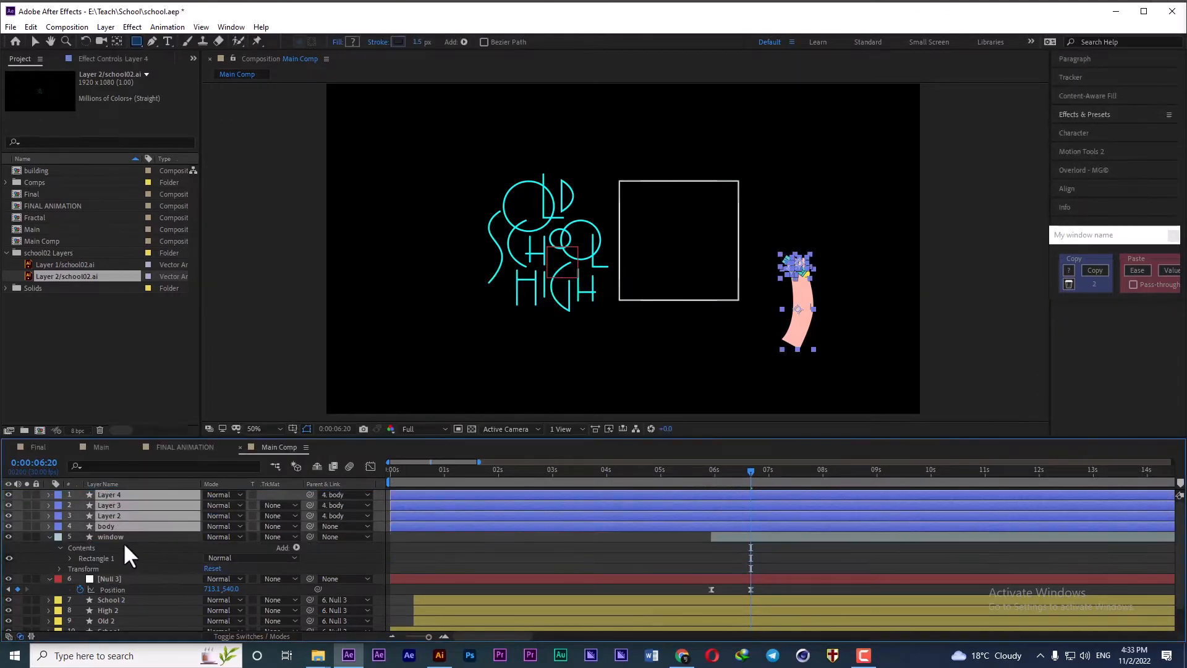
- Rotate the body layer counterclockwise and place the hand over the lower-right corner of the window square
click(110, 536)
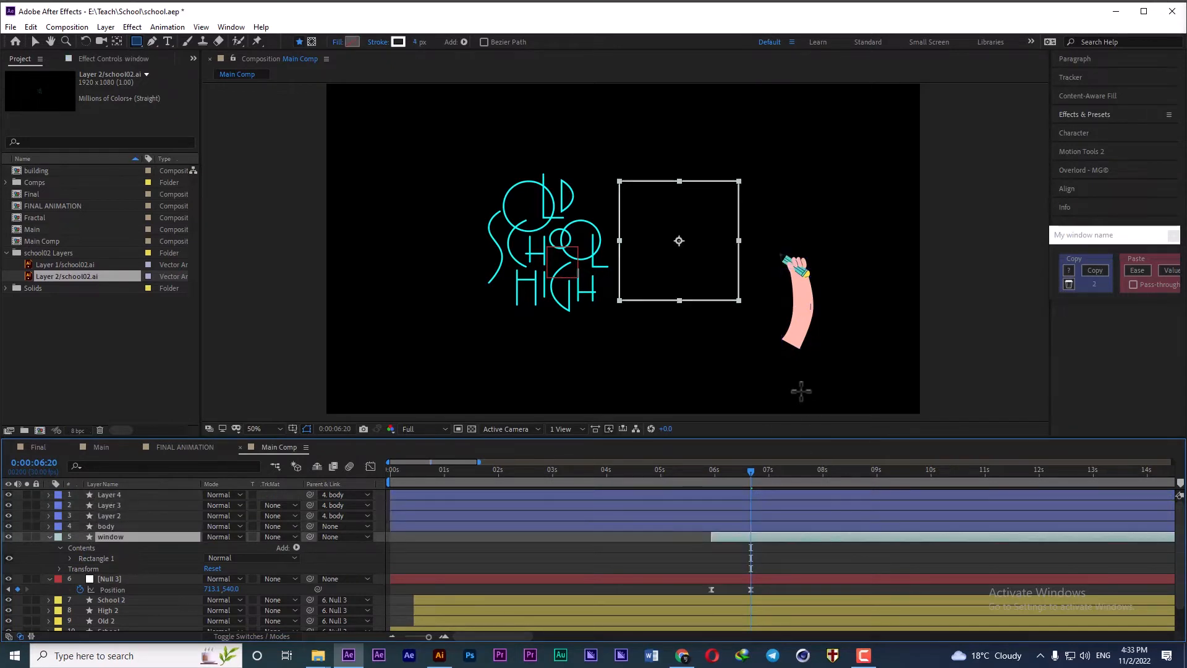
click(106, 526)
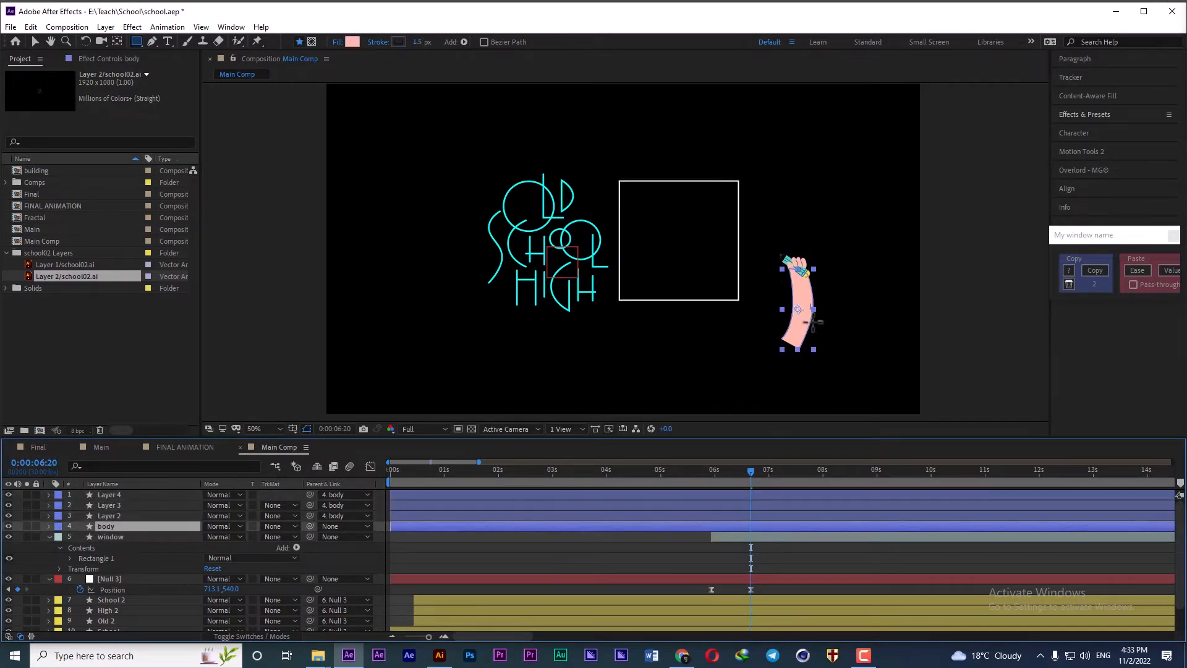
key(w)
drag(811, 322, 730, 315)
key(v)
drag(725, 314, 730, 317)
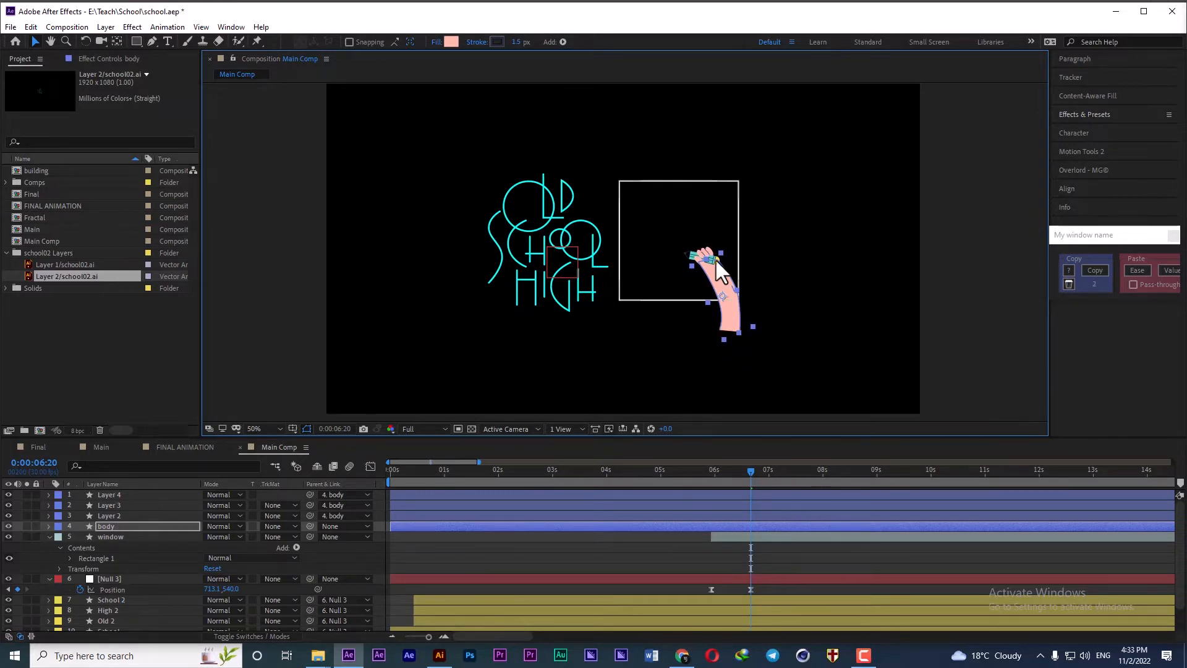
- Expand the body layer down to Group 2's path and select that path for editing
click(113, 536)
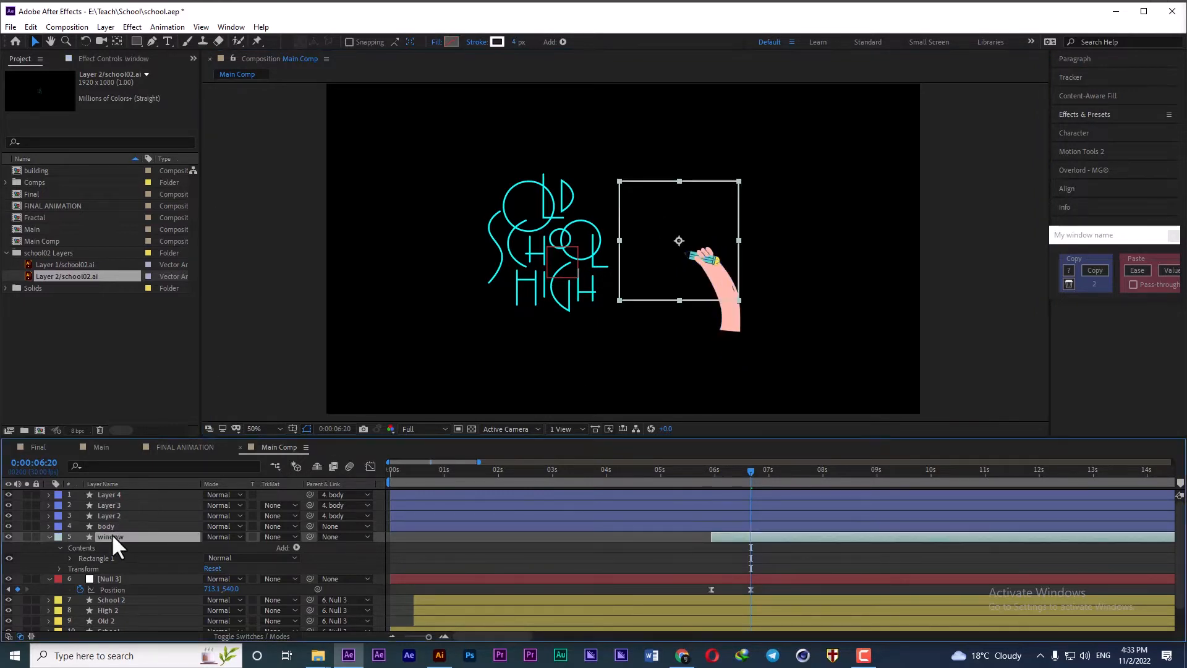
click(49, 526)
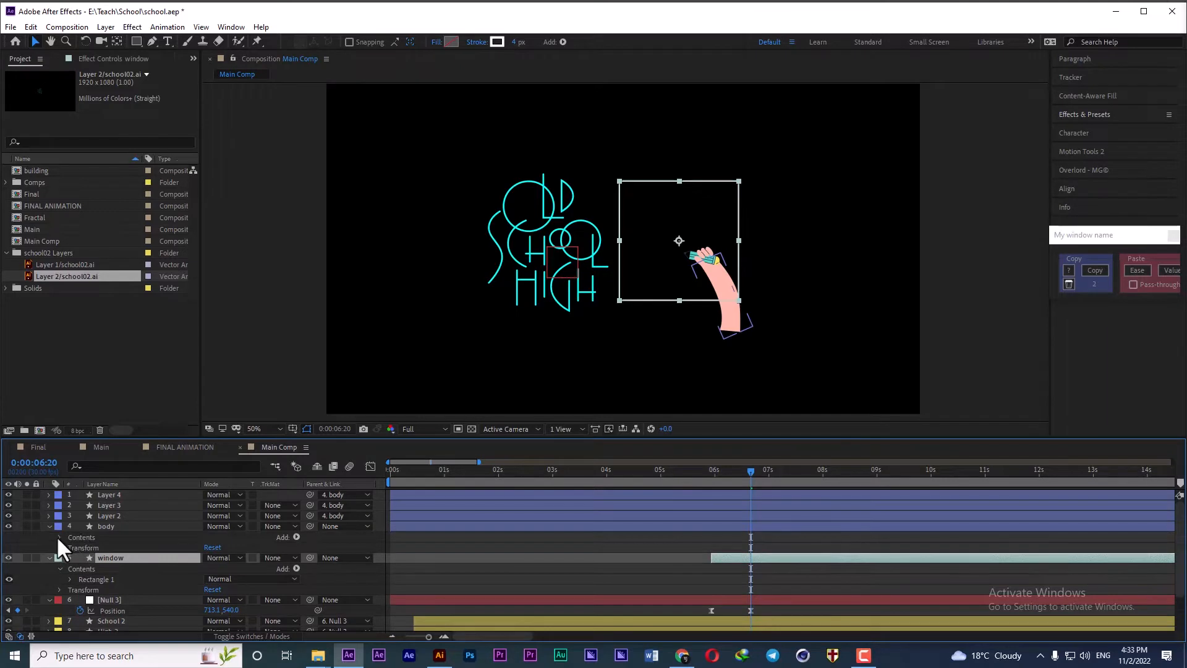
click(59, 538)
scroll(111, 532, down, 2)
scroll(90, 524, up, 2)
click(88, 556)
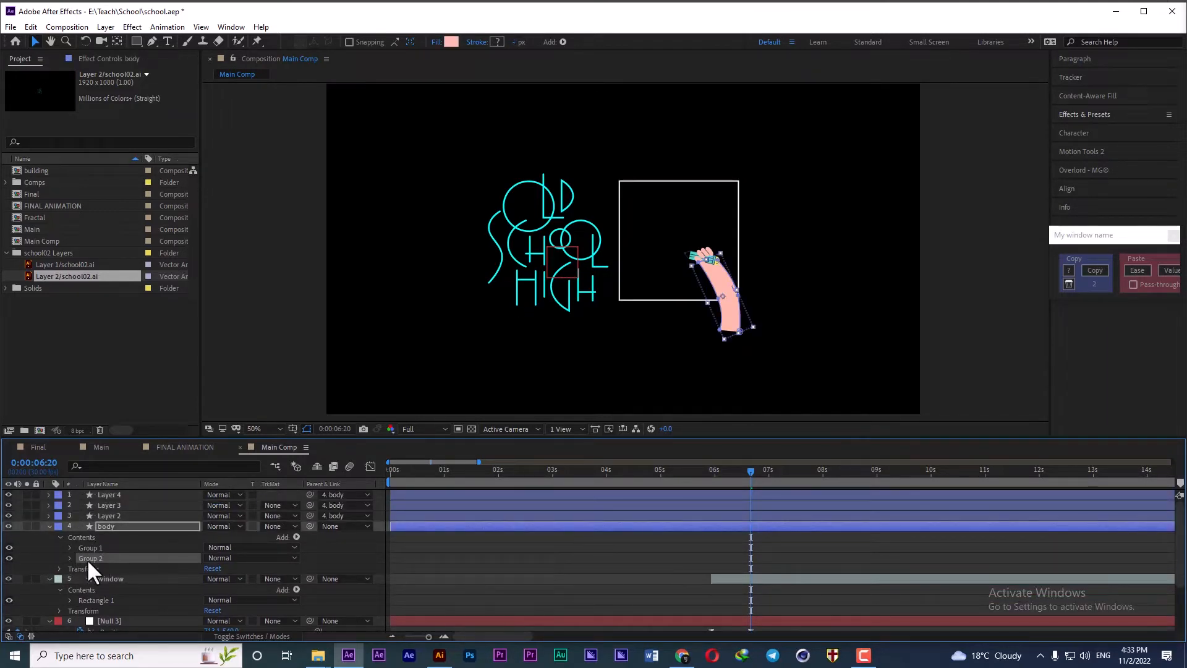
click(69, 558)
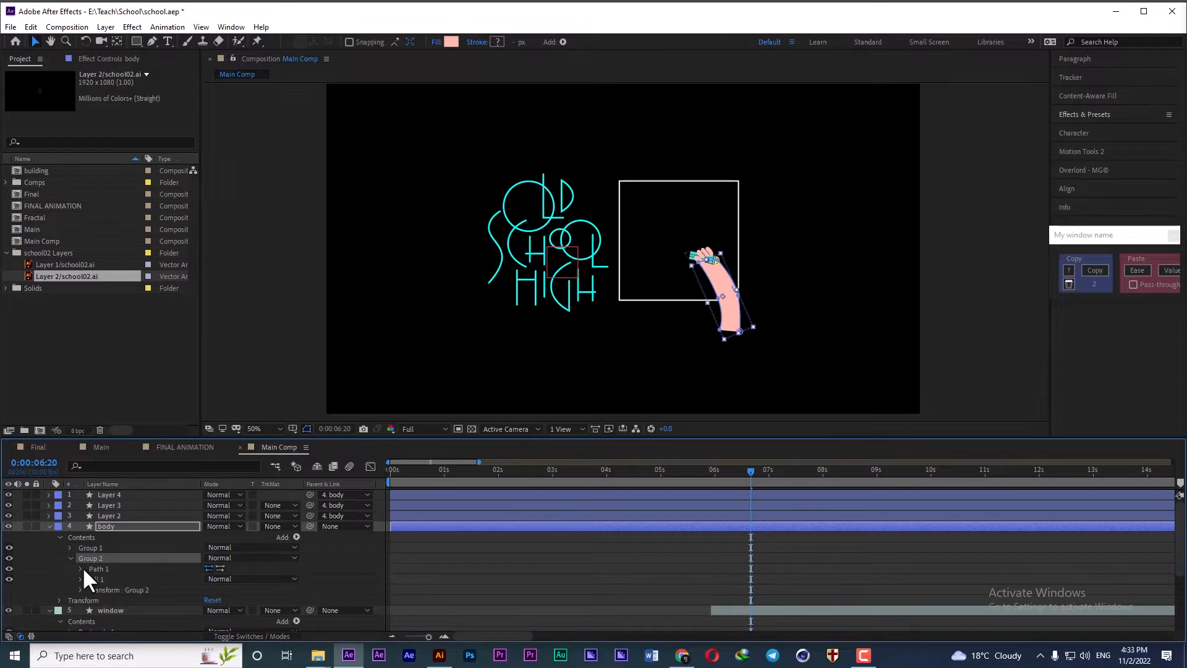
click(81, 569)
click(117, 579)
- Lengthen the arm by moving the two lower points of the body's Group 2 path well below the window square
scroll(771, 331, up, 4)
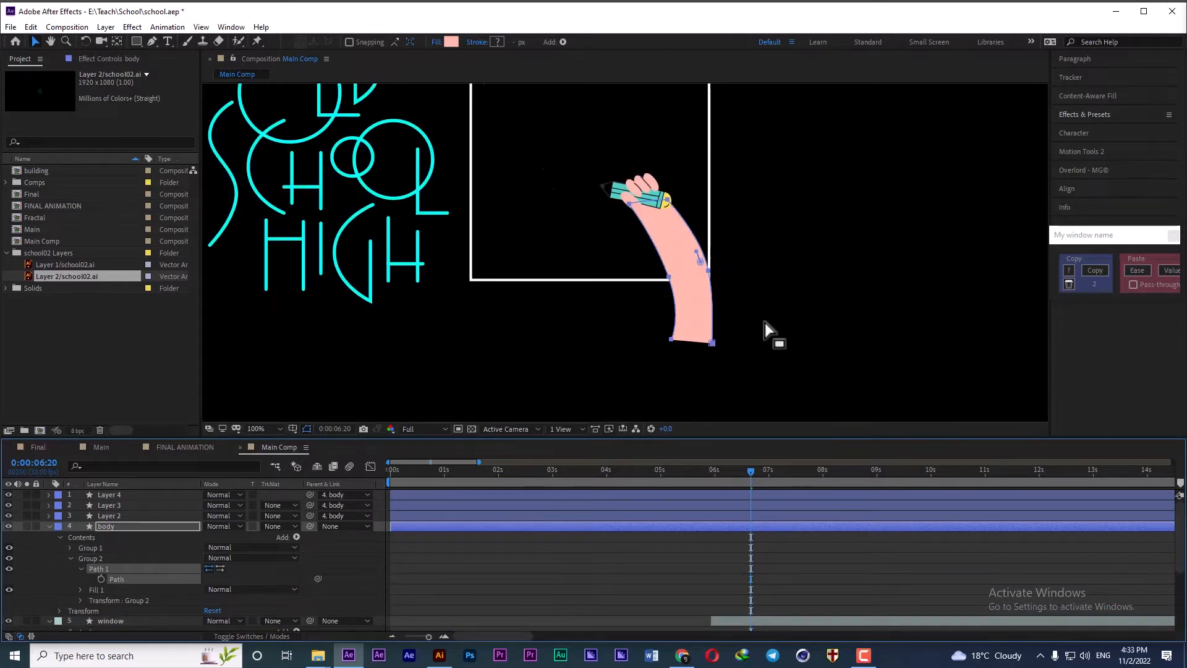
scroll(715, 358, down, 2)
drag(661, 338, 648, 213)
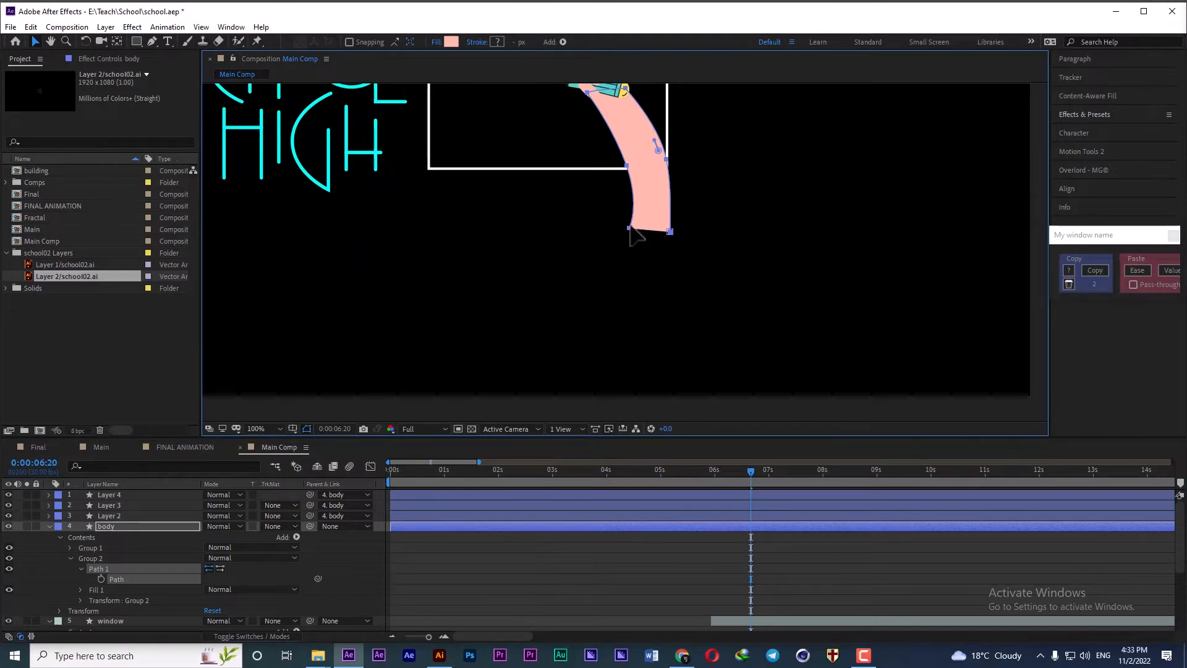
click(628, 228)
drag(629, 228, 596, 351)
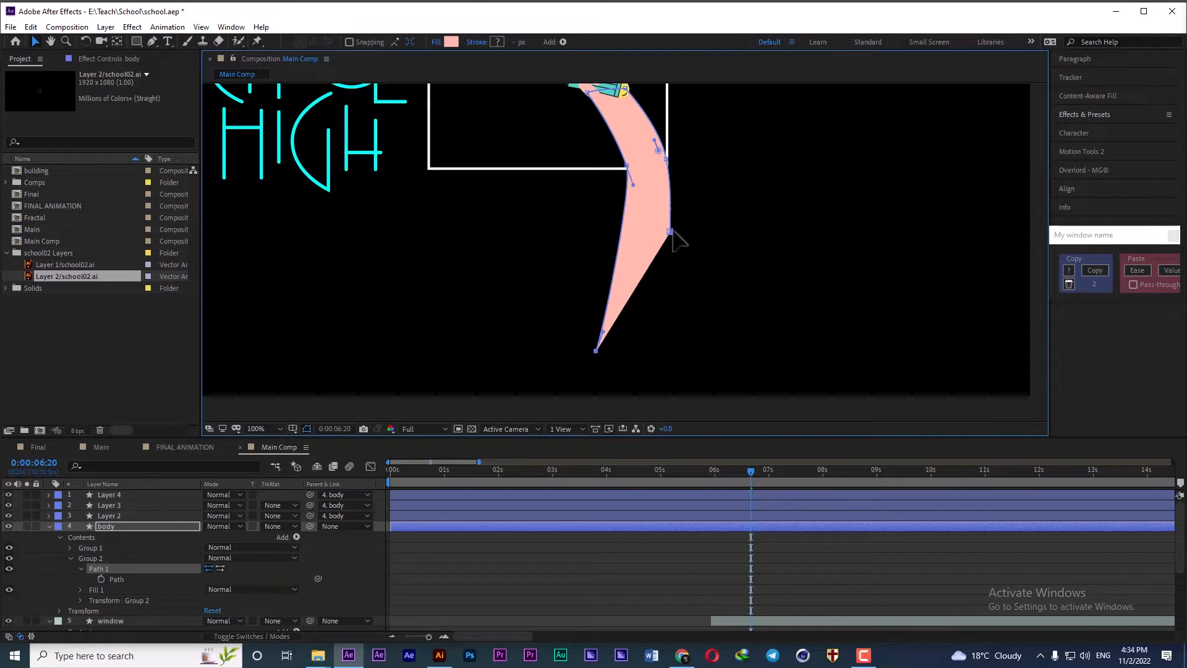
drag(670, 231, 649, 324)
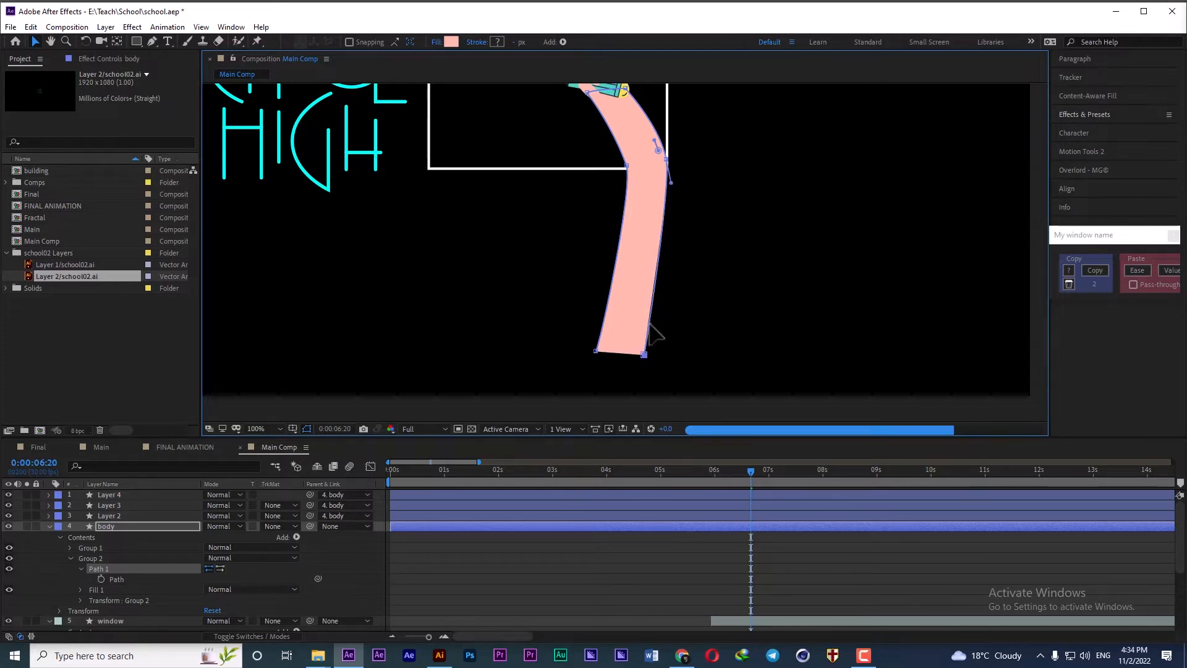
scroll(614, 312, down, 2)
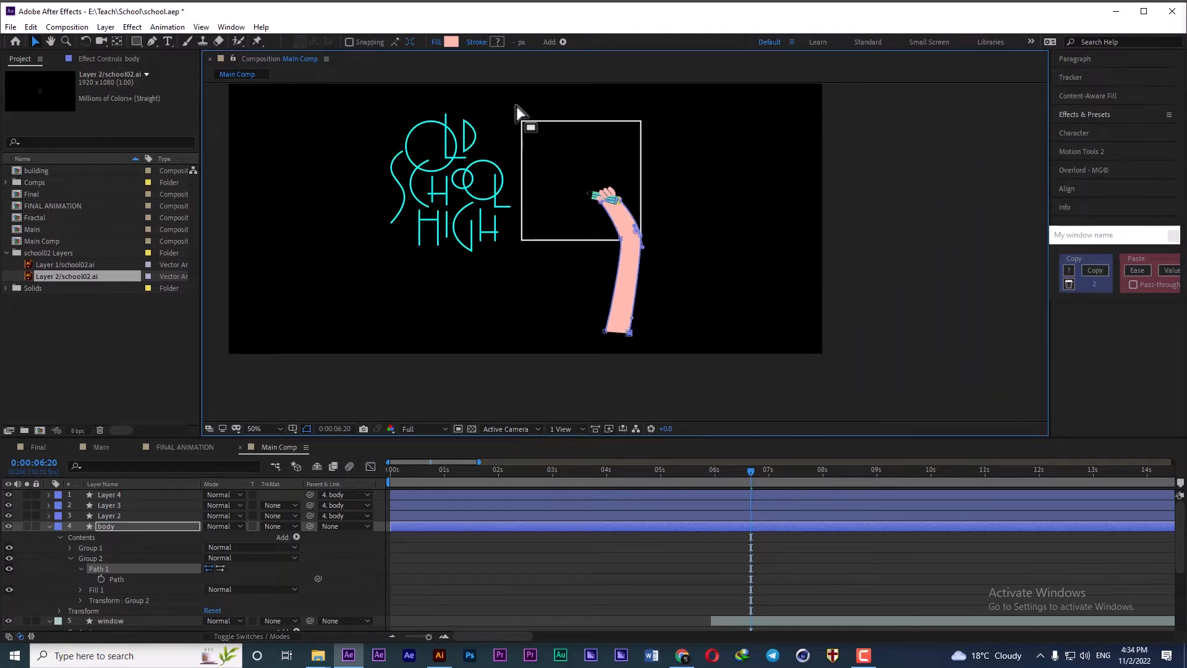
- Smooth the inner elbow curve by adjusting the path point's handle, and collapse the body layer
scroll(643, 238, up, 4)
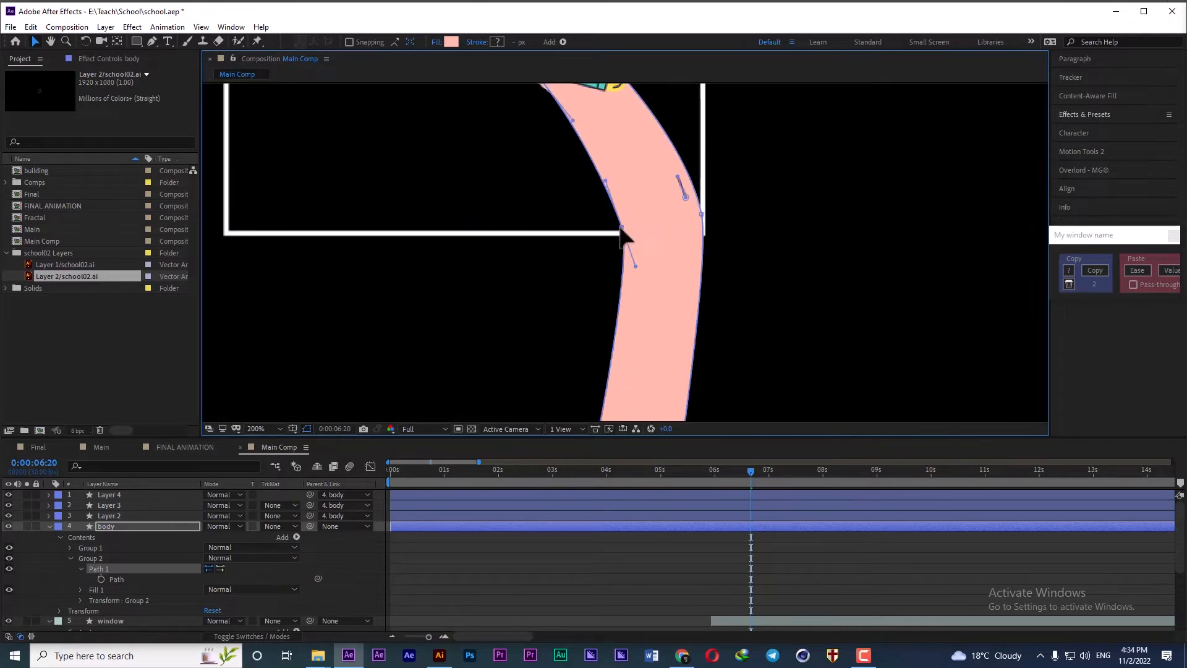
drag(635, 266, 635, 281)
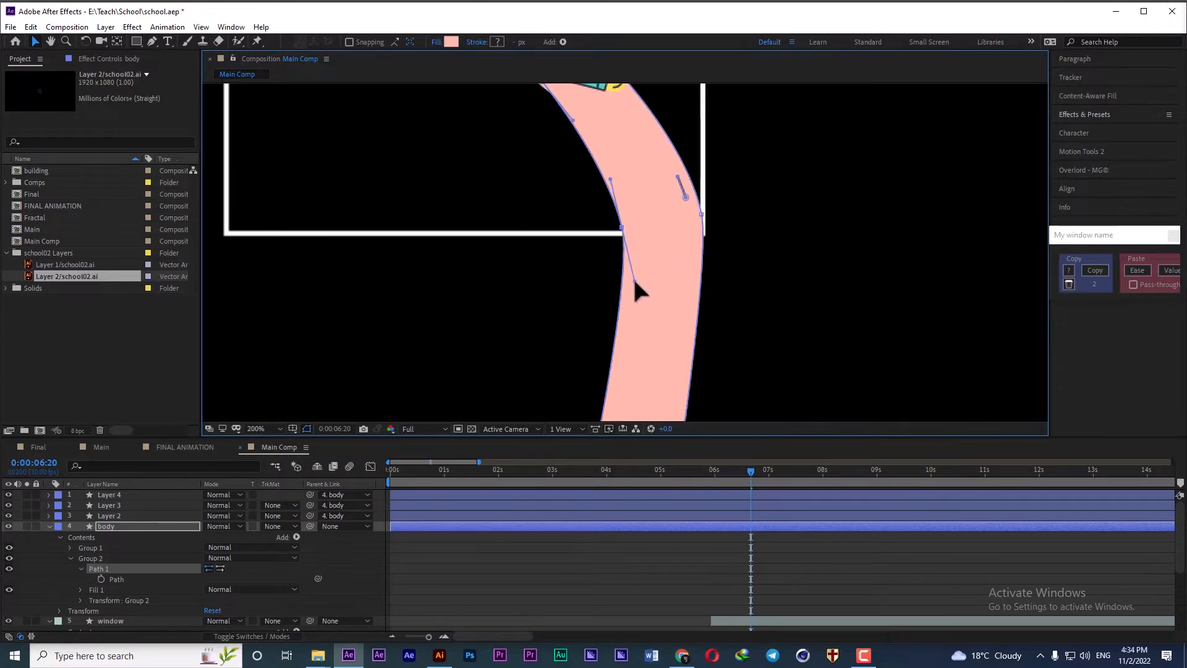
scroll(653, 296, down, 4)
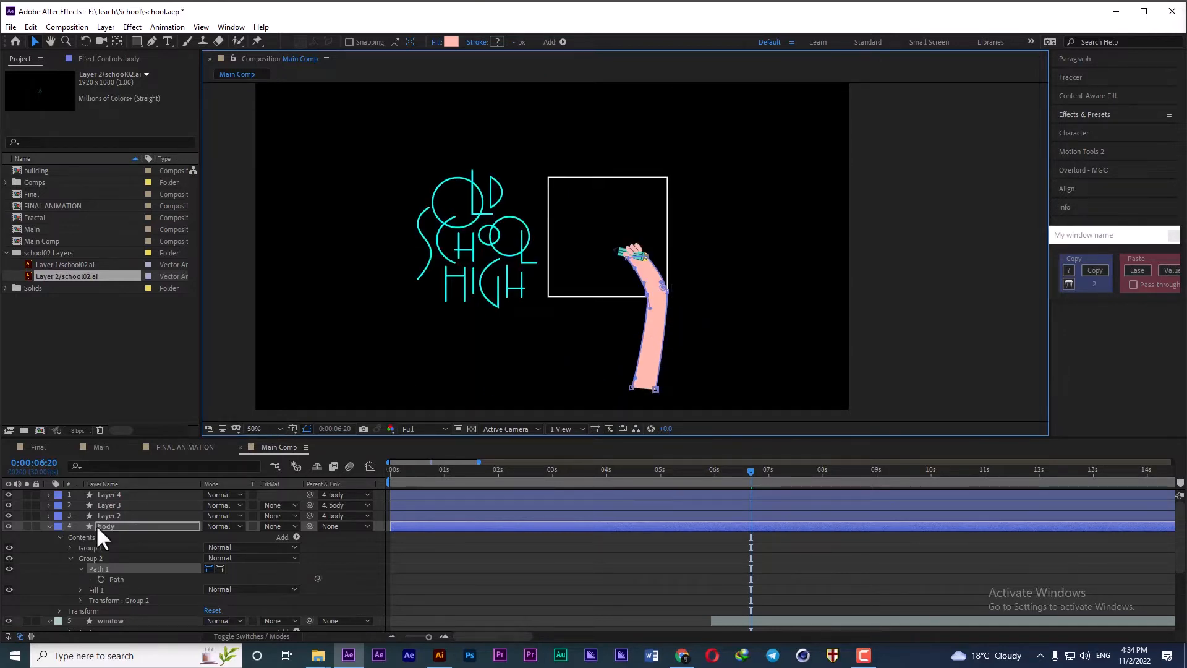
click(49, 525)
click(118, 526)
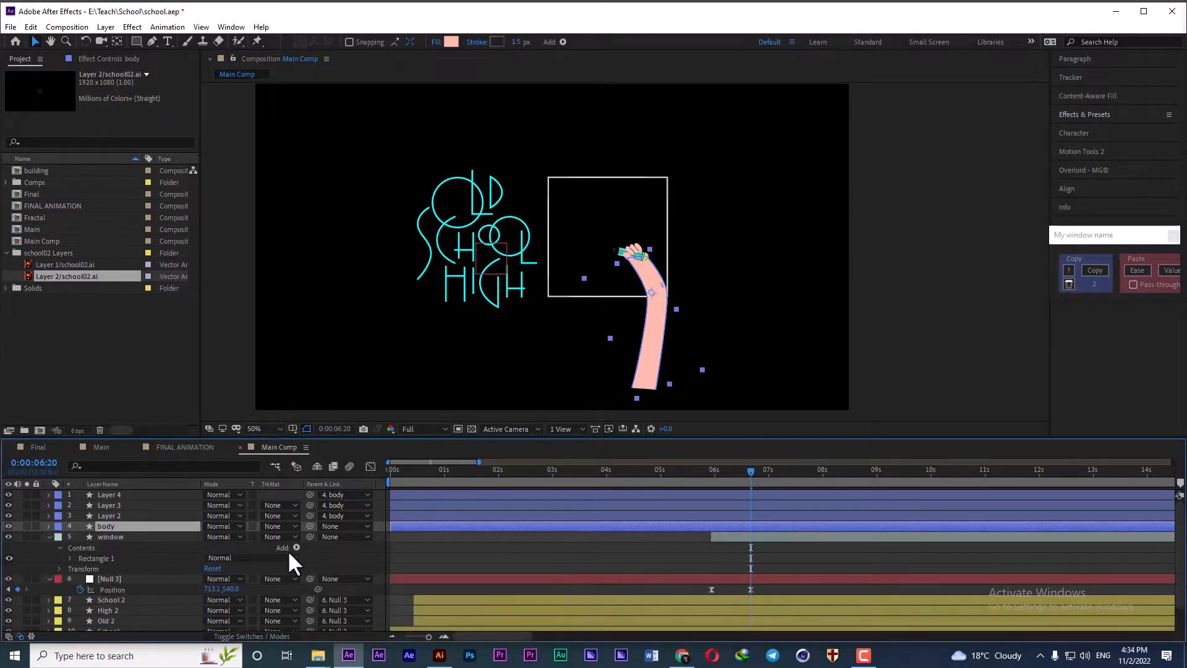
- Draw a wide, flat ellipse across the forearm below the window square as a new shape layer
click(379, 546)
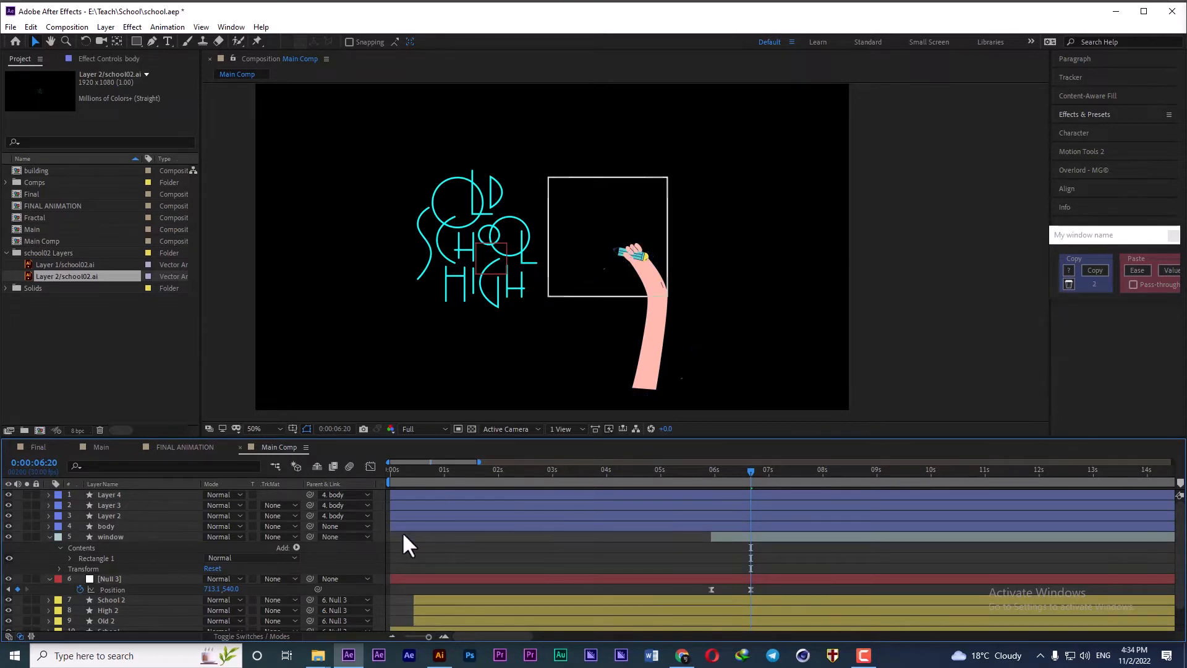
drag(137, 41, 179, 71)
scroll(699, 334, up, 2)
scroll(664, 309, down, 1)
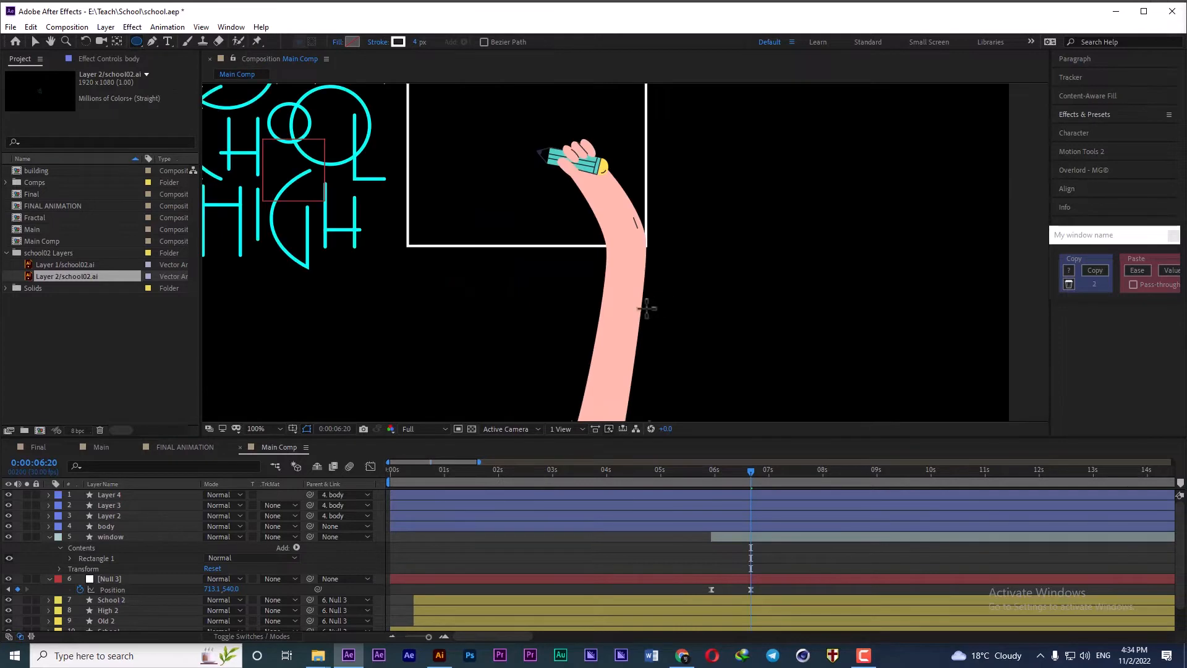
mouse_move(583, 295)
mouse_down()
mouse_move(696, 292)
mouse_move(655, 315)
mouse_move(668, 318)
mouse_up()
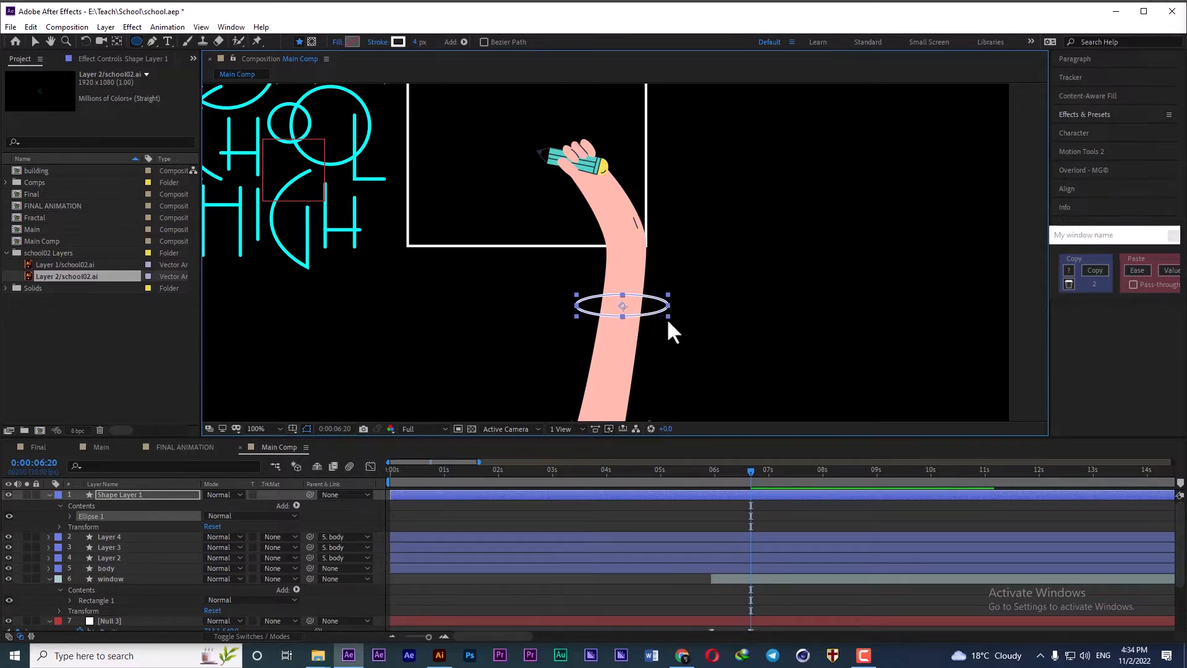
- Give the ellipse a solid colour fill and sample the lettering's cyan for its stroke
click(133, 497)
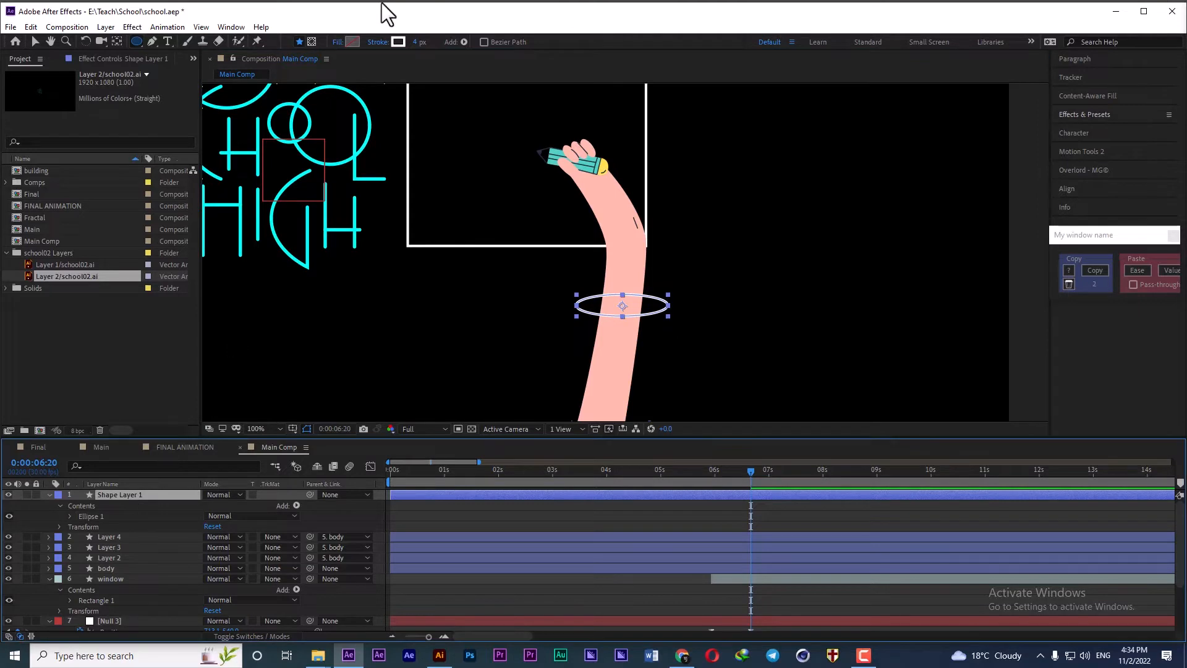
click(338, 42)
click(496, 311)
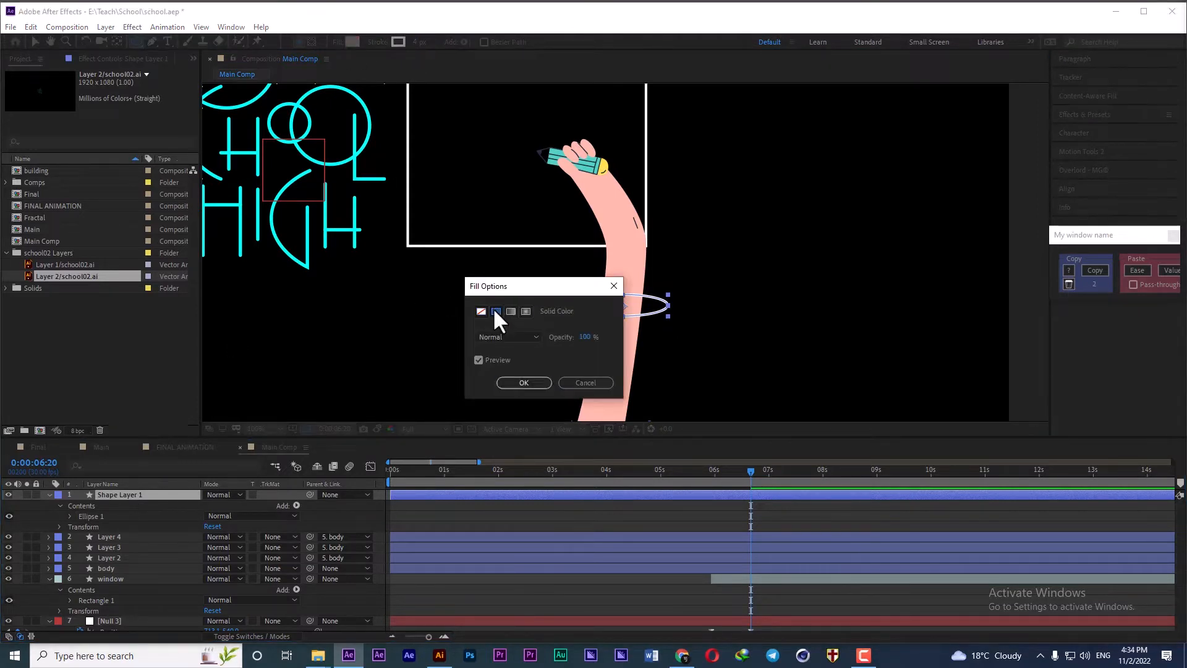
click(521, 383)
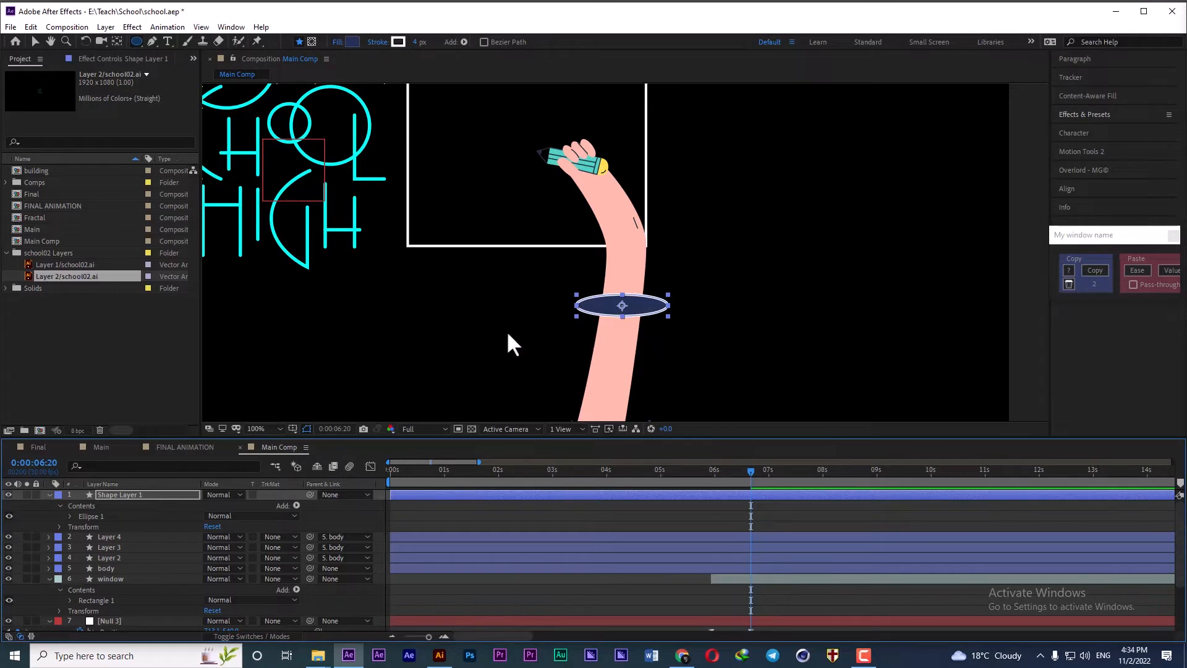
click(398, 43)
click(408, 403)
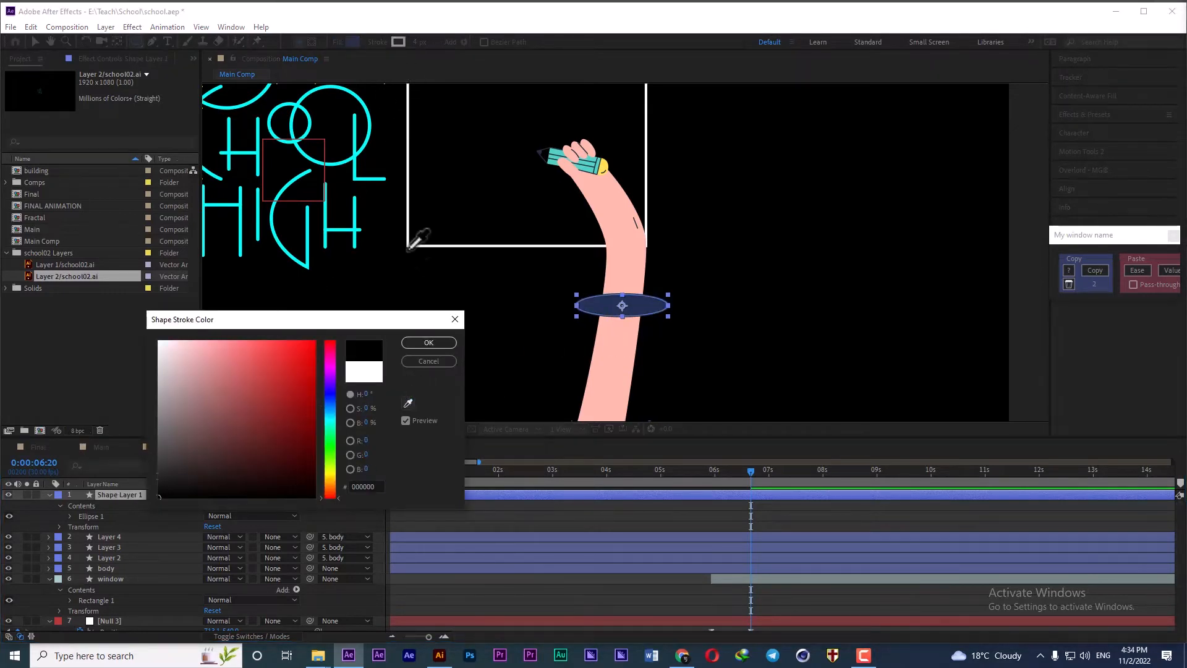
click(414, 341)
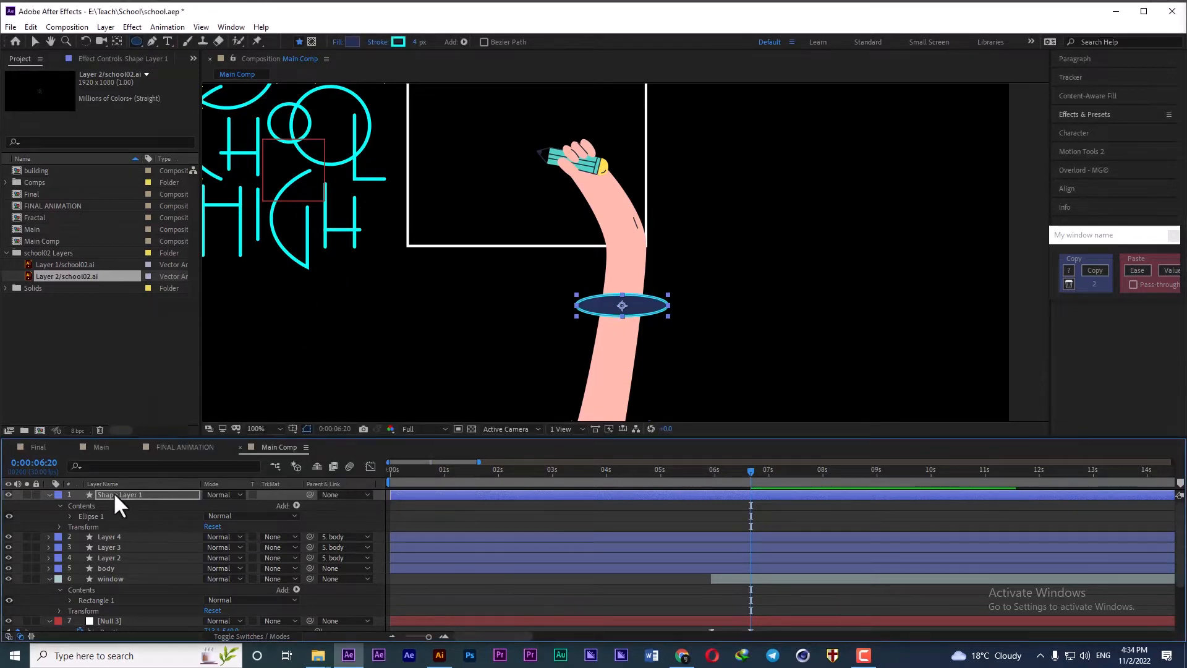
- Rename the ellipse layer hole and give it a Purple label colour
key(Return)
text(hole)
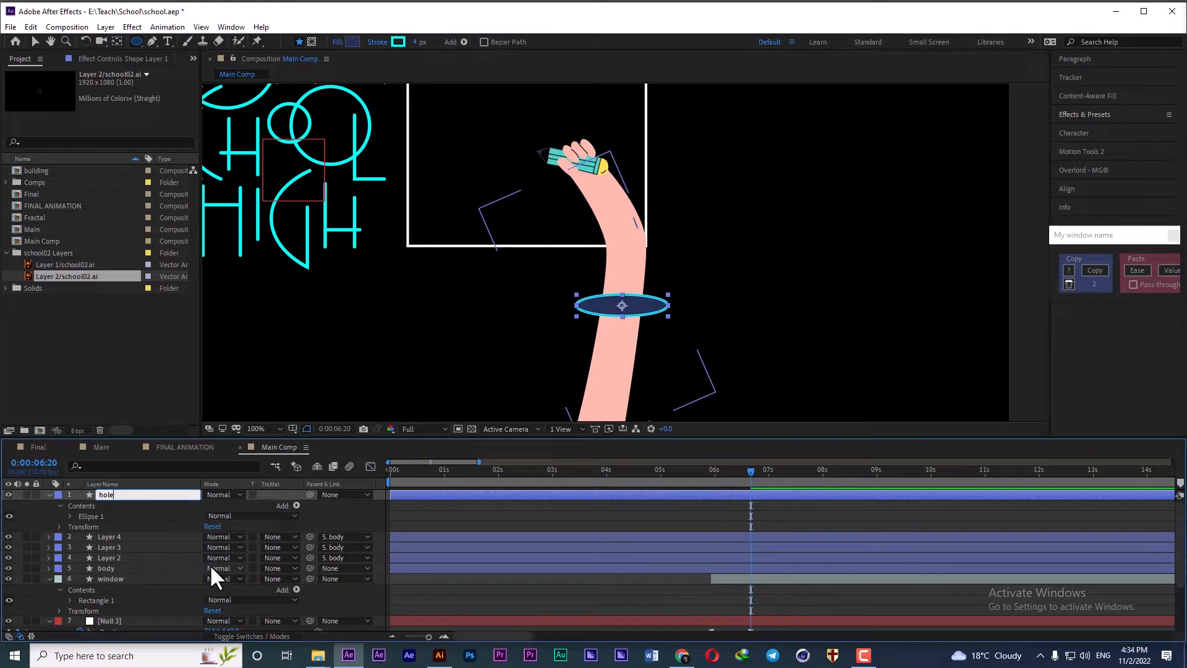
key(Return)
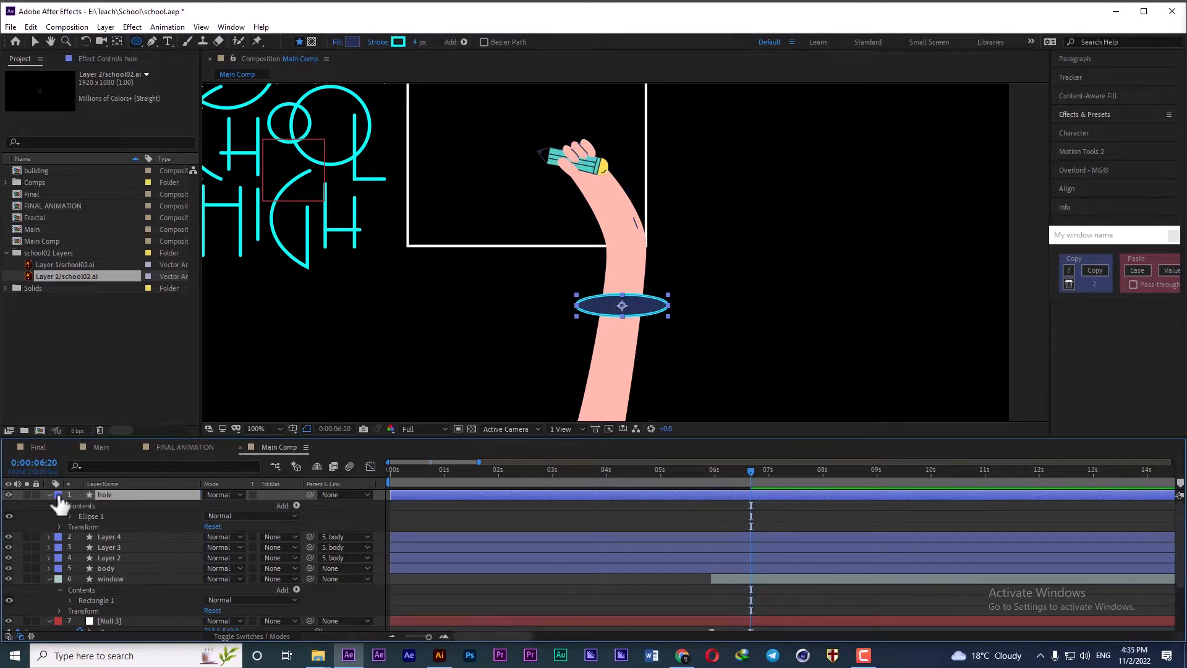
click(59, 495)
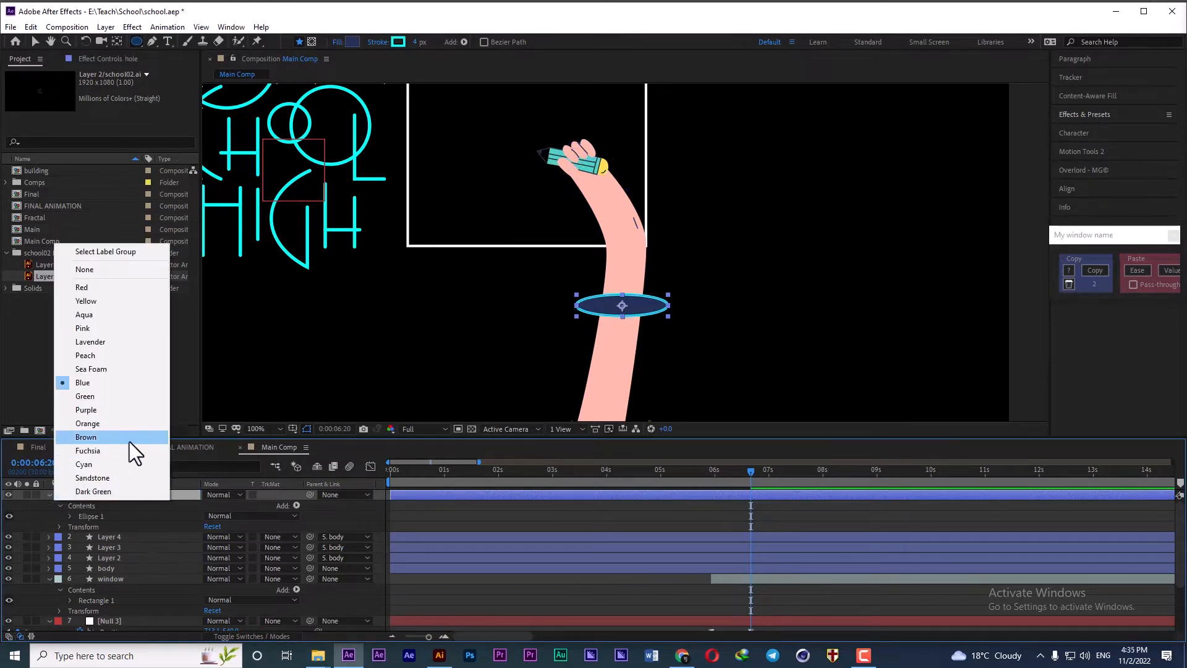
click(86, 410)
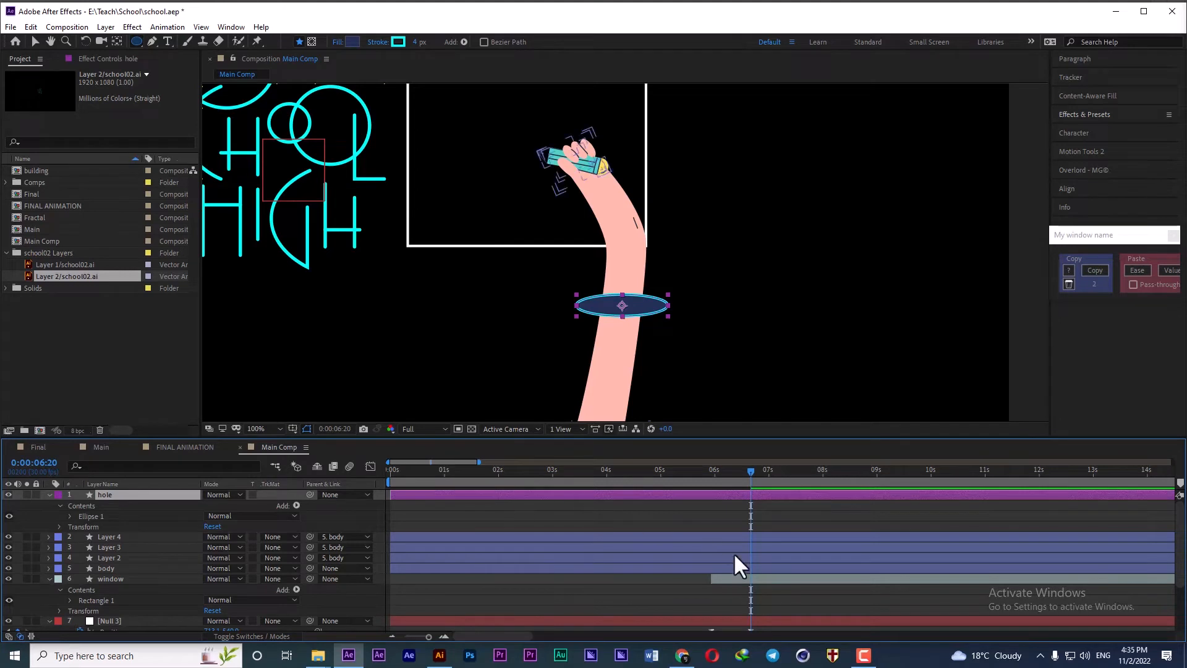
- Set the current time to the null's first Position keyframe at 0:00:05:28, and shift the hole layer to start at about 0:00:05:10
scroll(733, 551, down, 3)
click(710, 469)
key(minus)
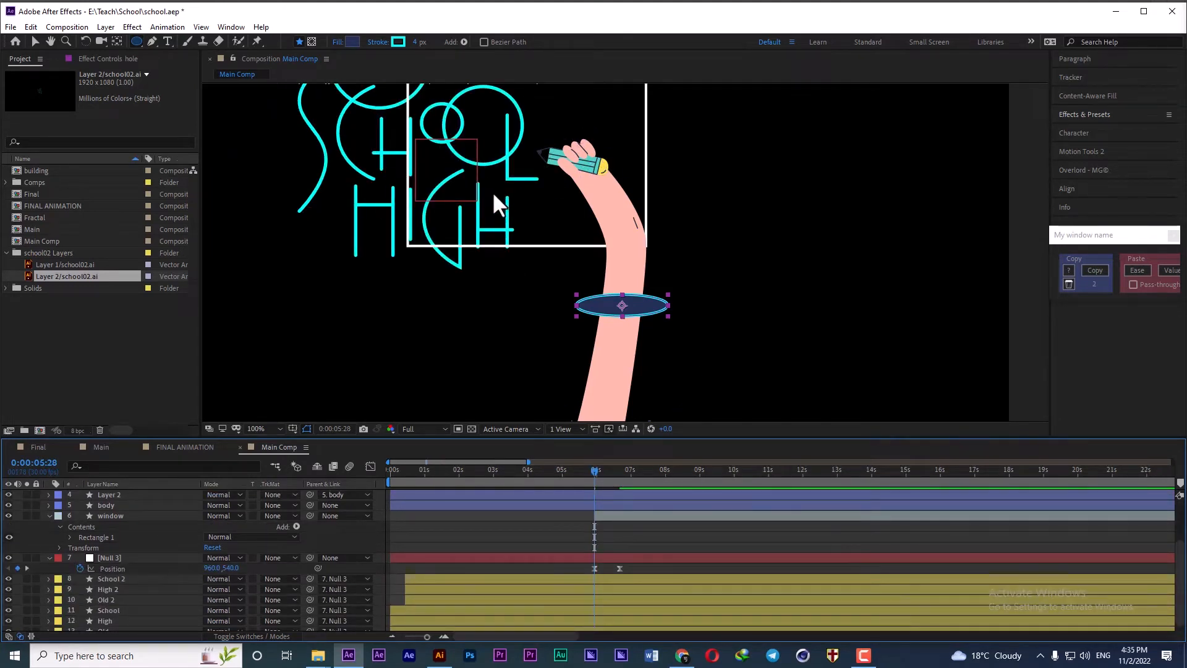
key(h)
drag(479, 174, 531, 225)
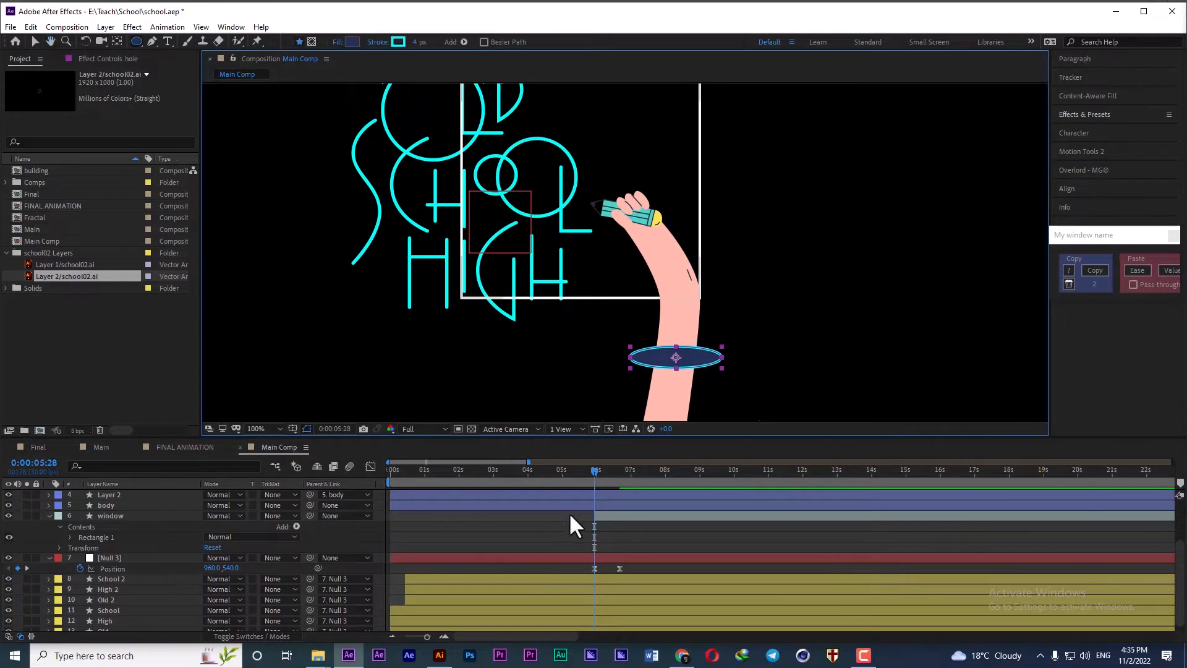
scroll(558, 523, up, 3)
scroll(558, 524, down, 3)
scroll(559, 522, up, 3)
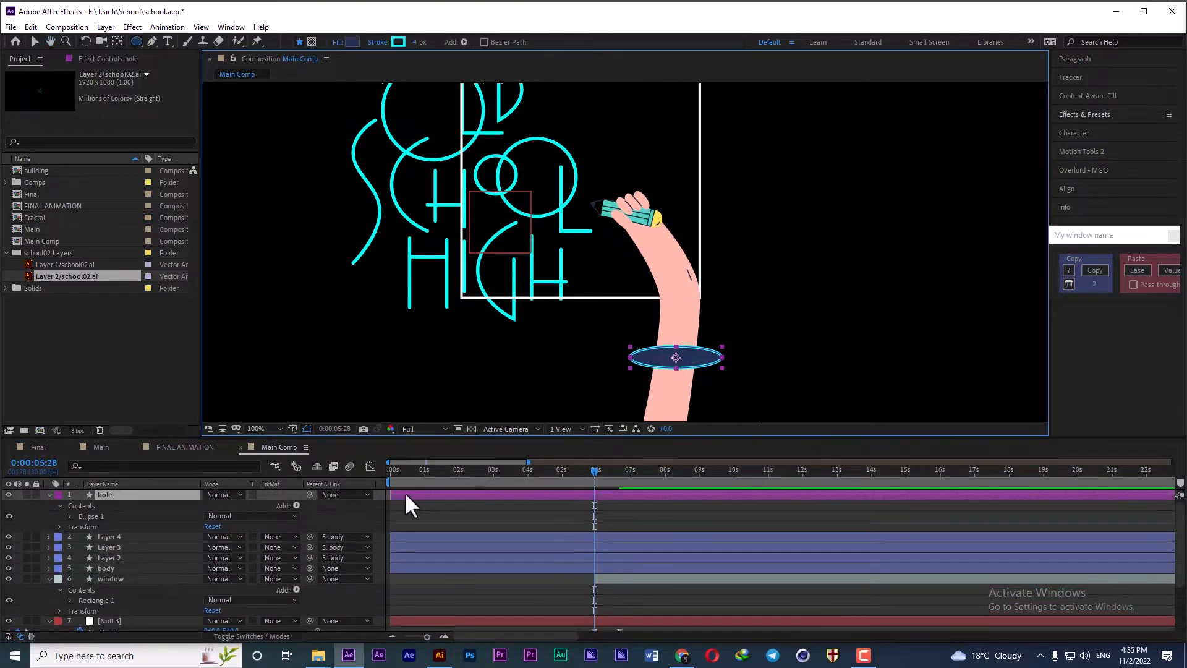
drag(404, 492, 588, 494)
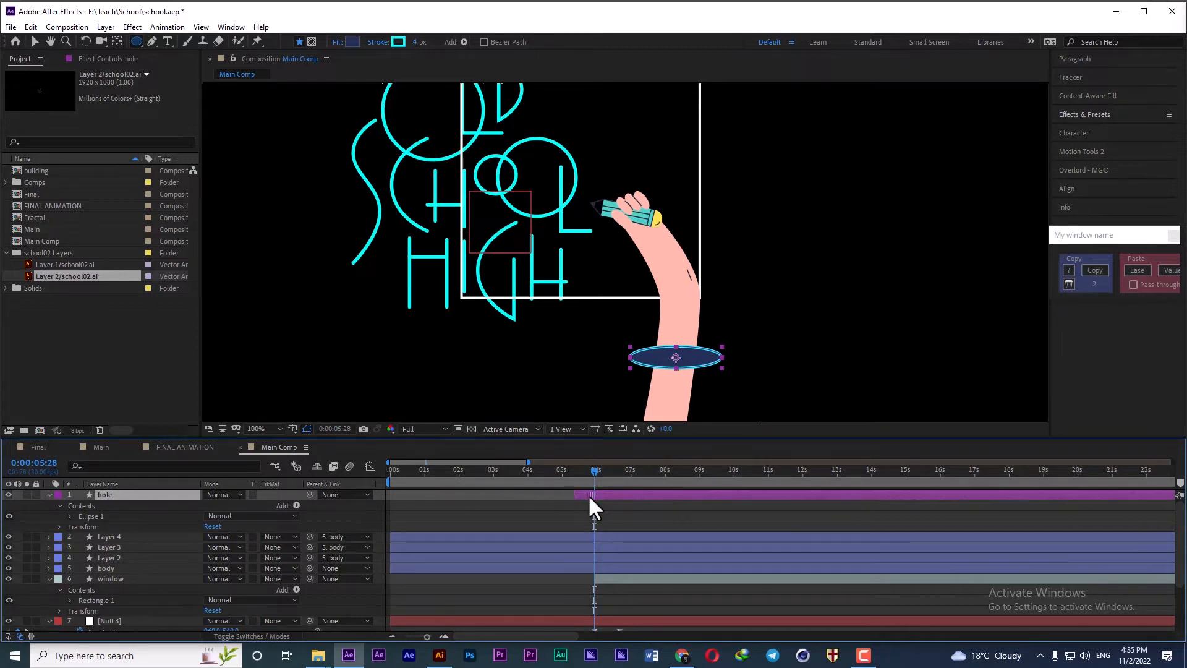
scroll(588, 495, up, 2)
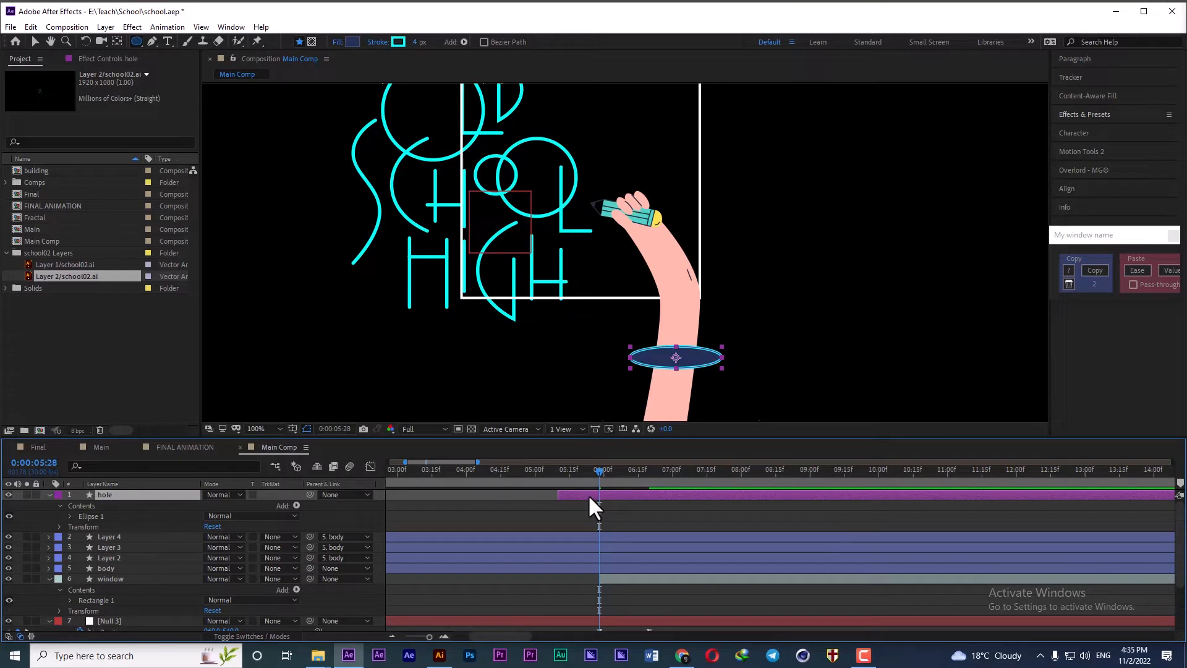
scroll(588, 494, down, 2)
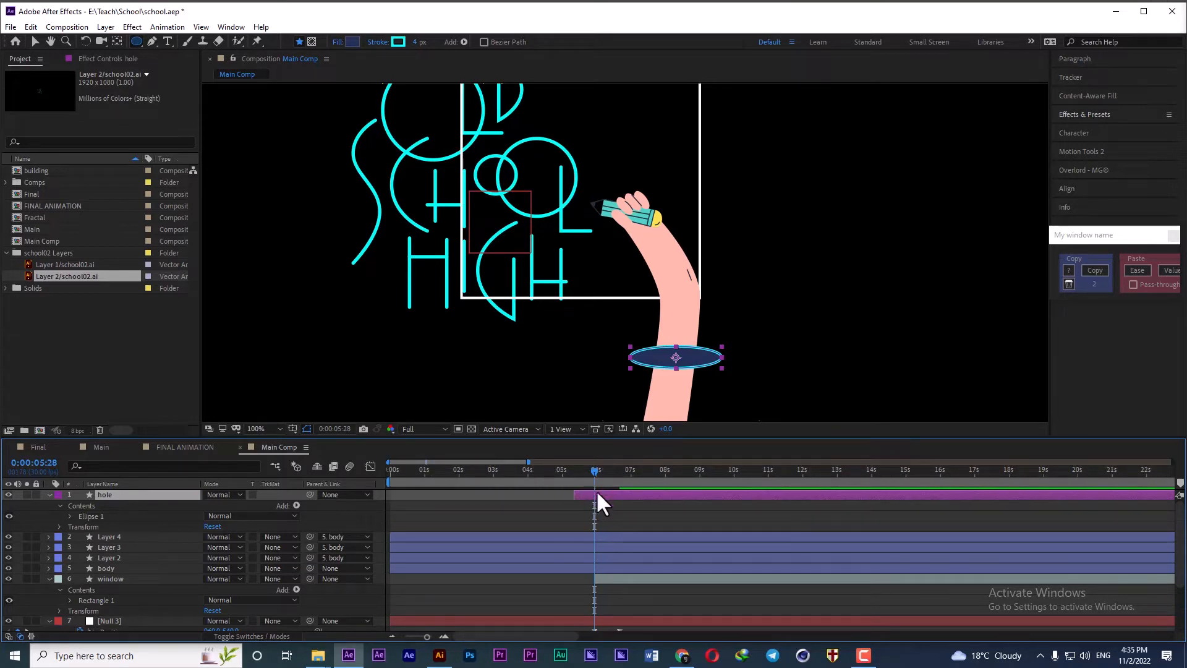
- Animate the hole's Scale with a 100% keyframe at 0:00:05:28 and a 0% keyframe at the layer's start, 0:00:05:10
key(s)
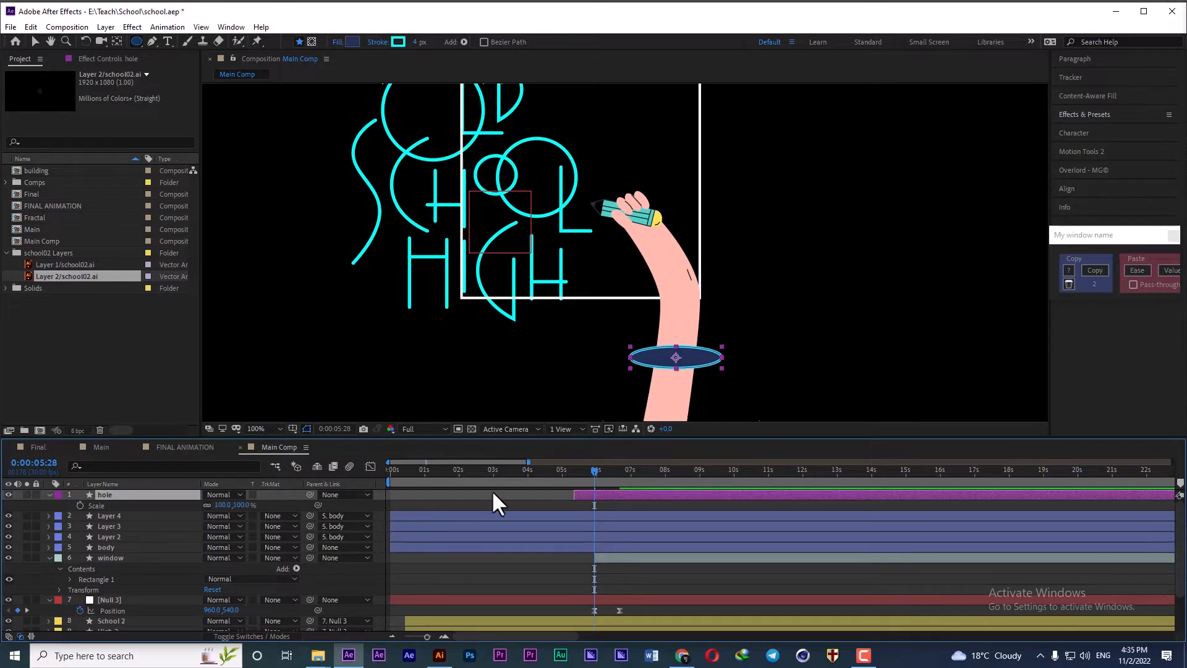
click(79, 504)
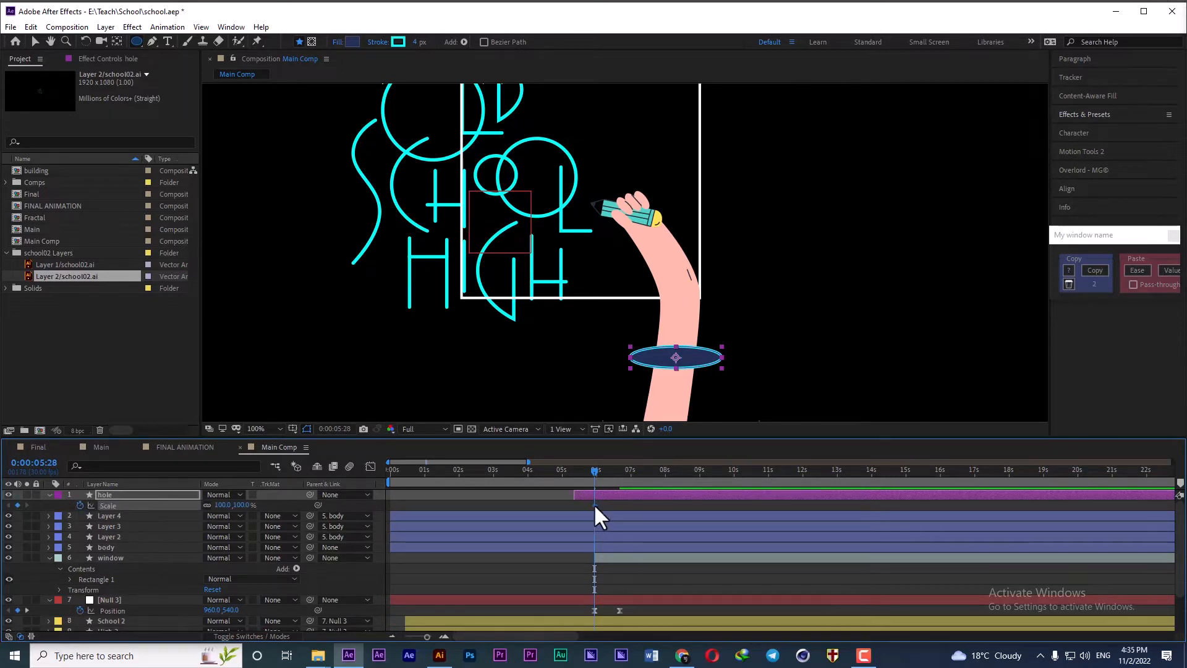
drag(593, 504, 574, 504)
click(7, 504)
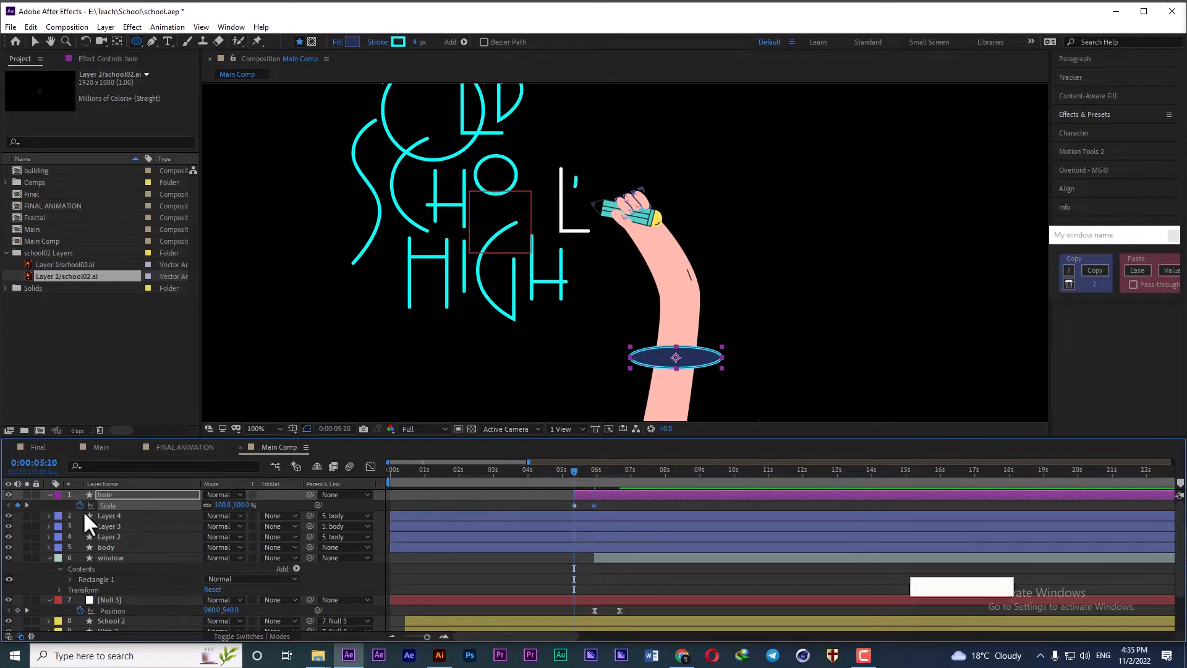
click(242, 504)
text(0)
key(Return)
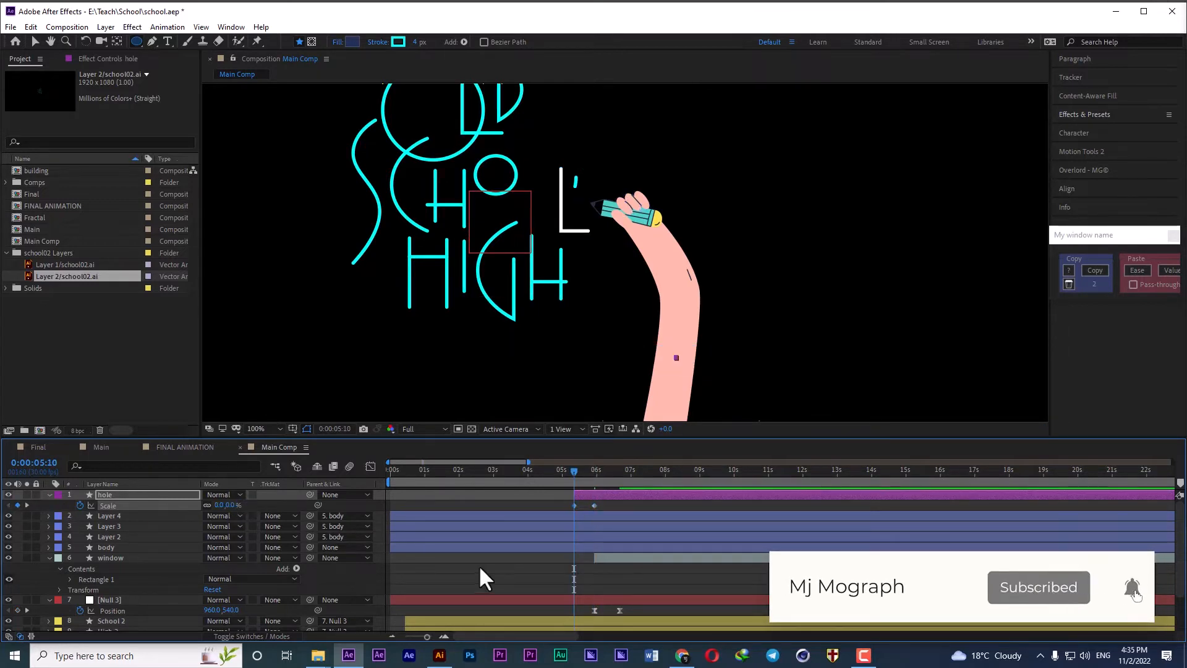
- Ease the hole's two Scale keyframes and pull in their speed-graph handles to give a sharp peak in the middle
drag(615, 504, 531, 507)
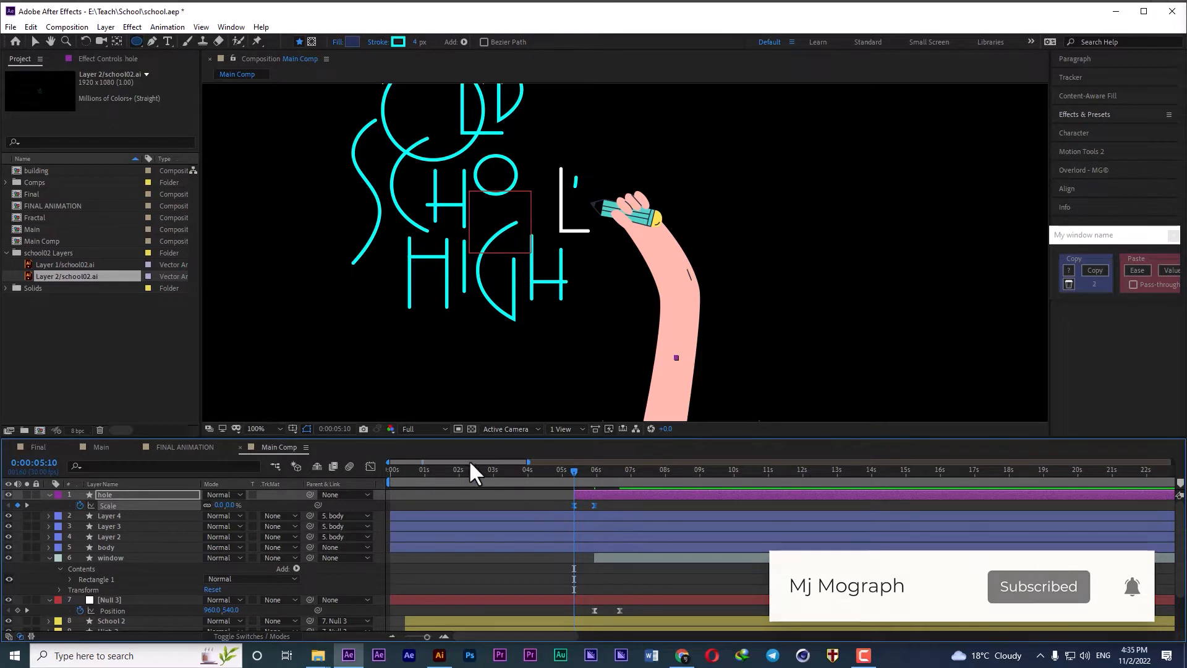
click(370, 466)
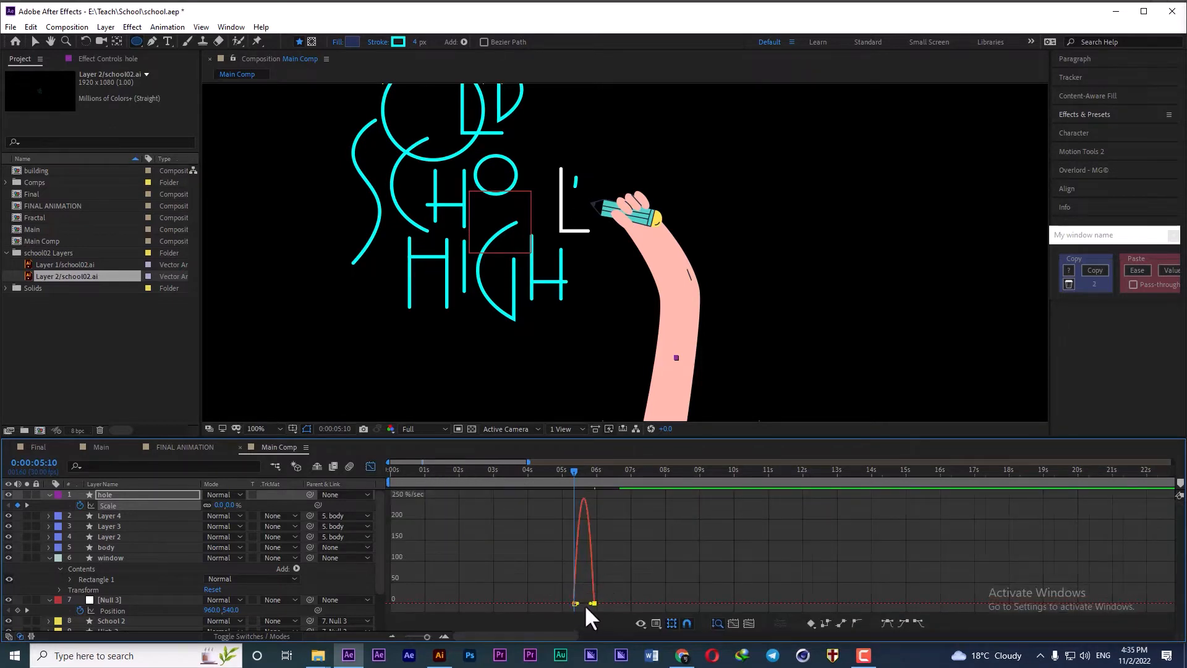
scroll(584, 604, up, 4)
drag(550, 603, 576, 603)
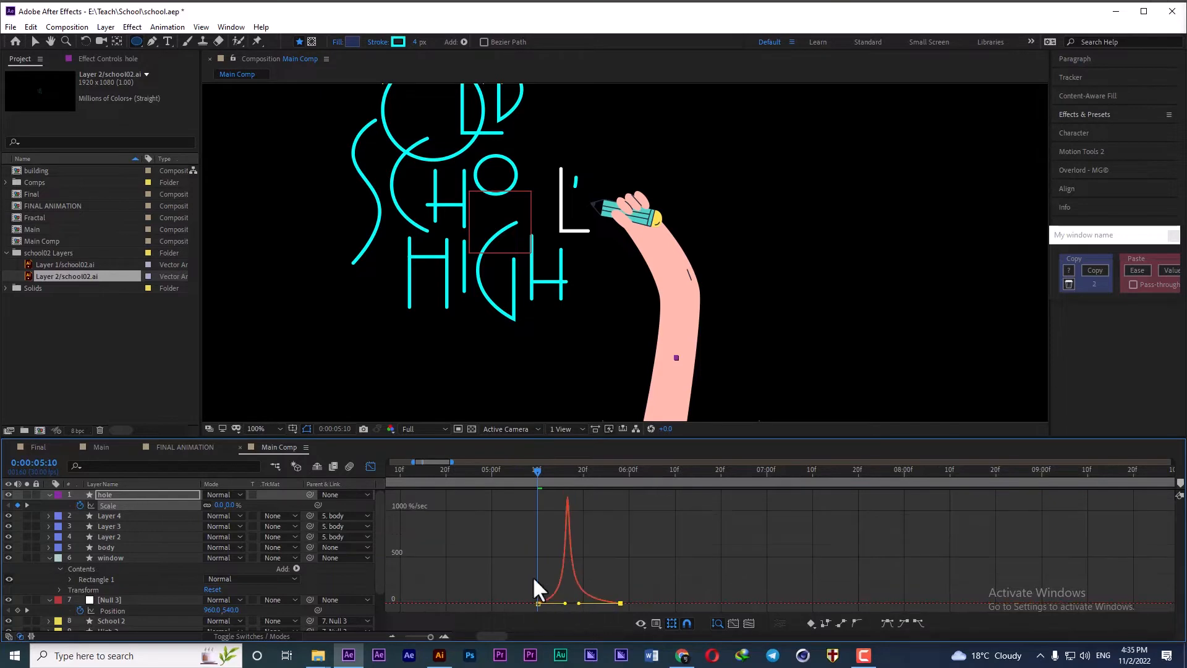
click(370, 466)
- Preview the hole's opening animation and shift its layer so the last Scale keyframe sits at 0:00:06:13
drag(535, 473, 520, 469)
key(space)
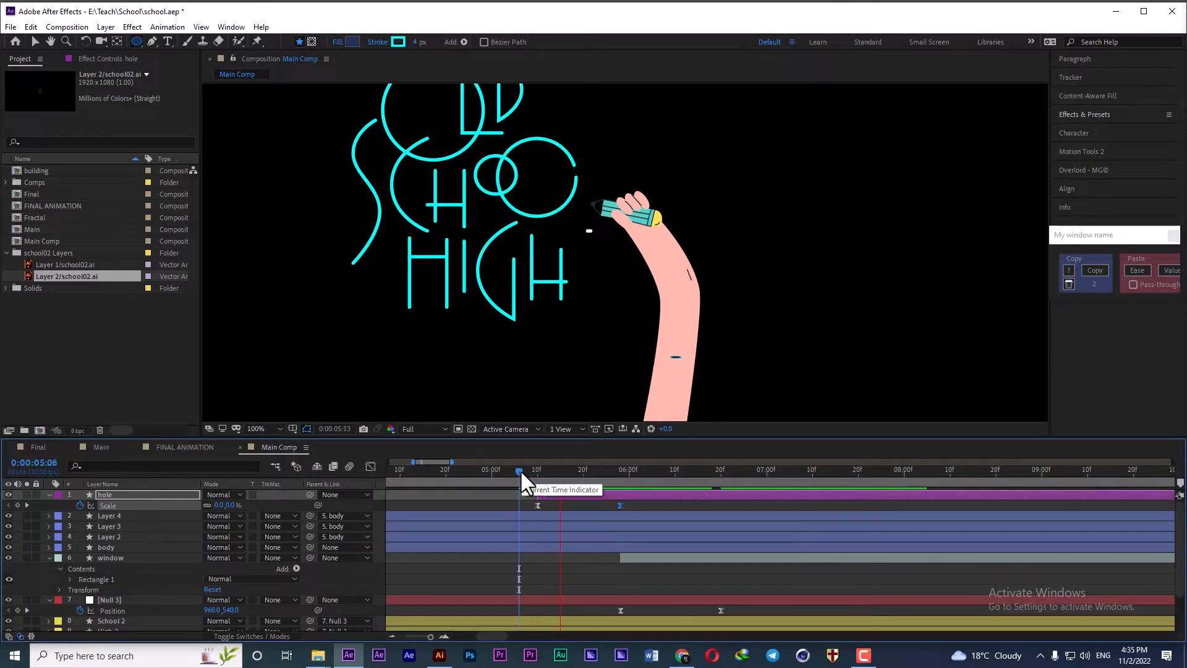
key(space)
scroll(624, 515, down, 2)
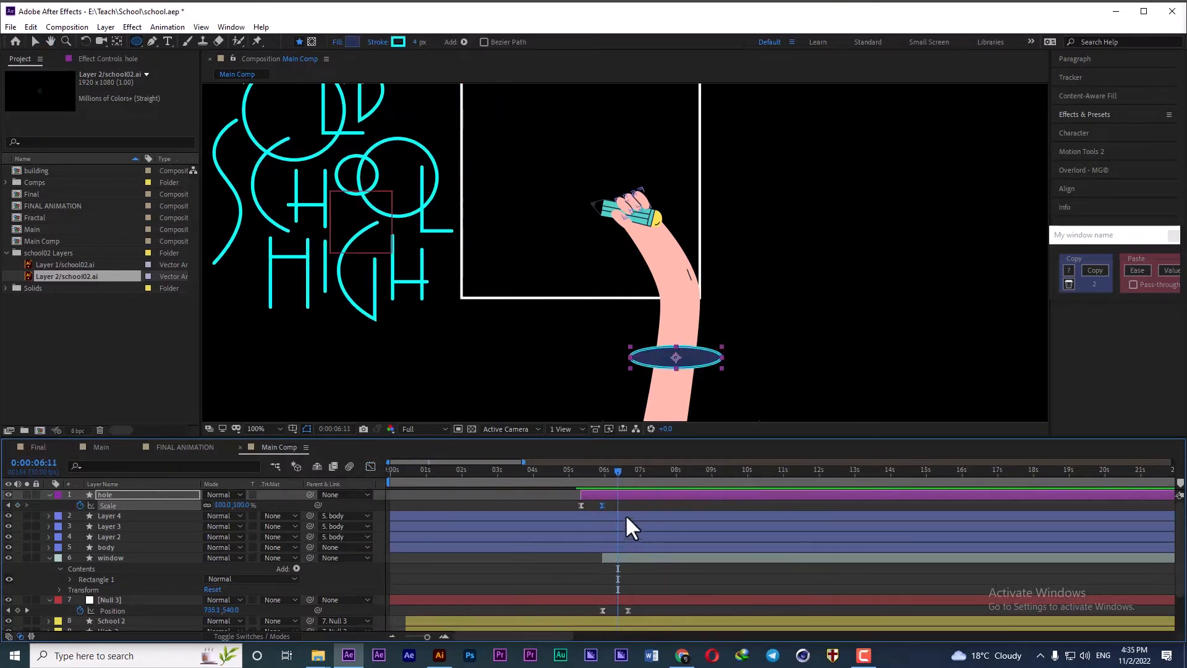
scroll(659, 445, up, 1)
scroll(658, 445, down, 1)
drag(588, 476, 620, 470)
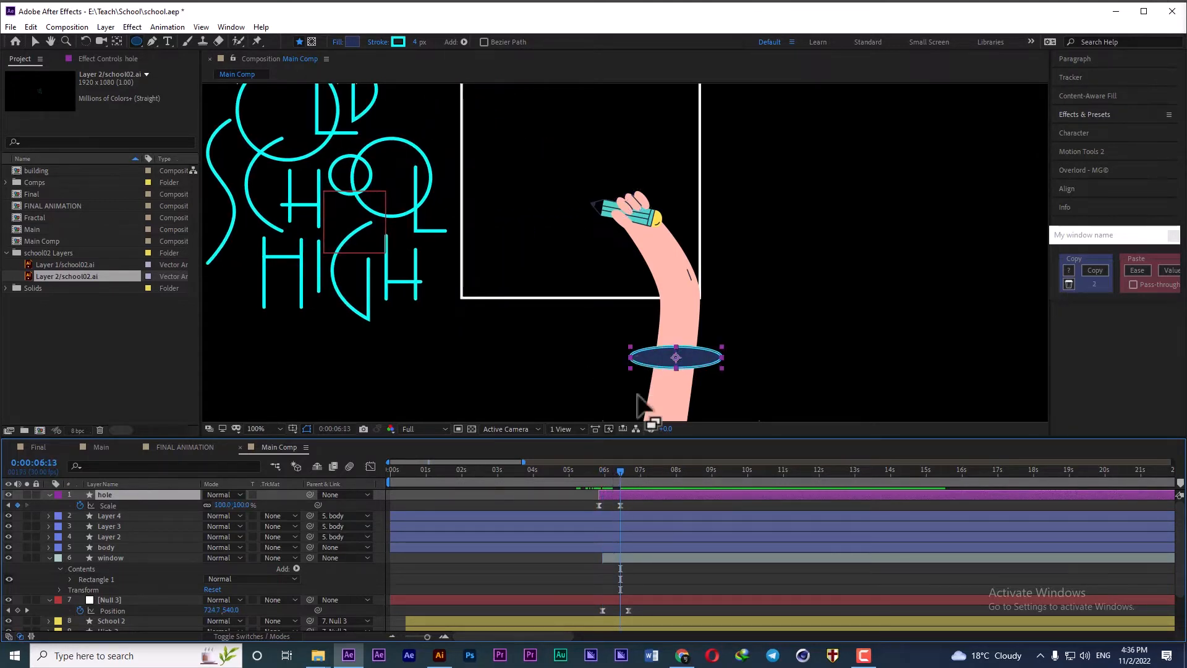
- Reveal the body layer's Position, Scale and Rotation, and set Position and Rotation keyframes at 0:00:06:13
click(102, 547)
key(comma)
key(comma)
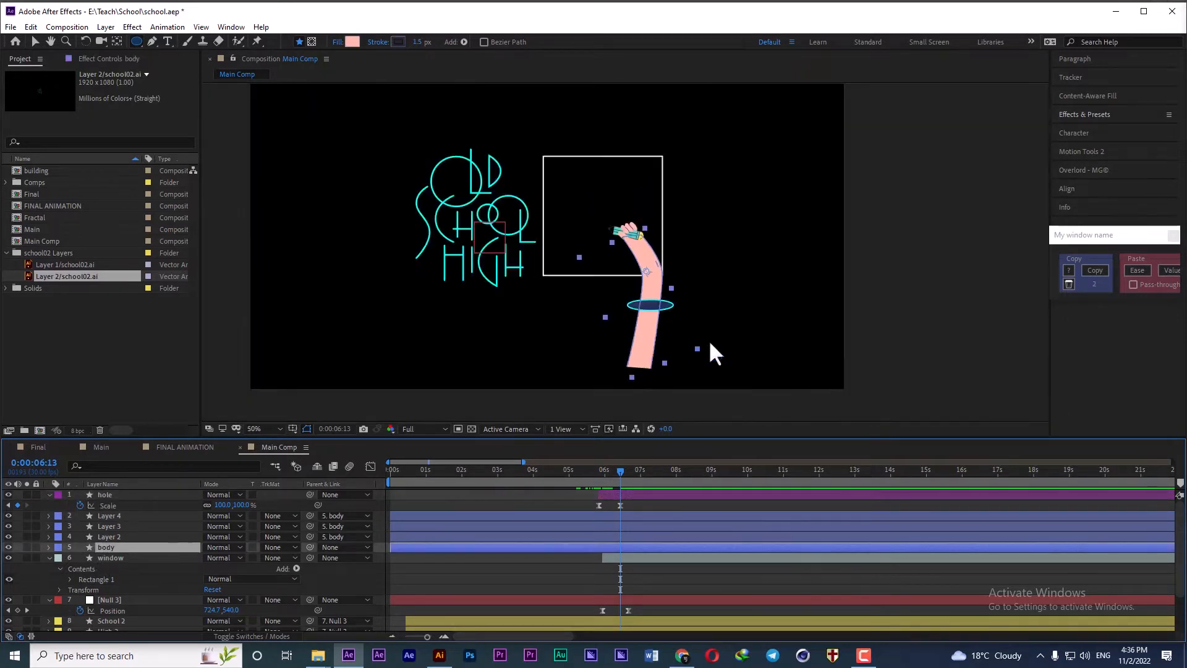
key(v)
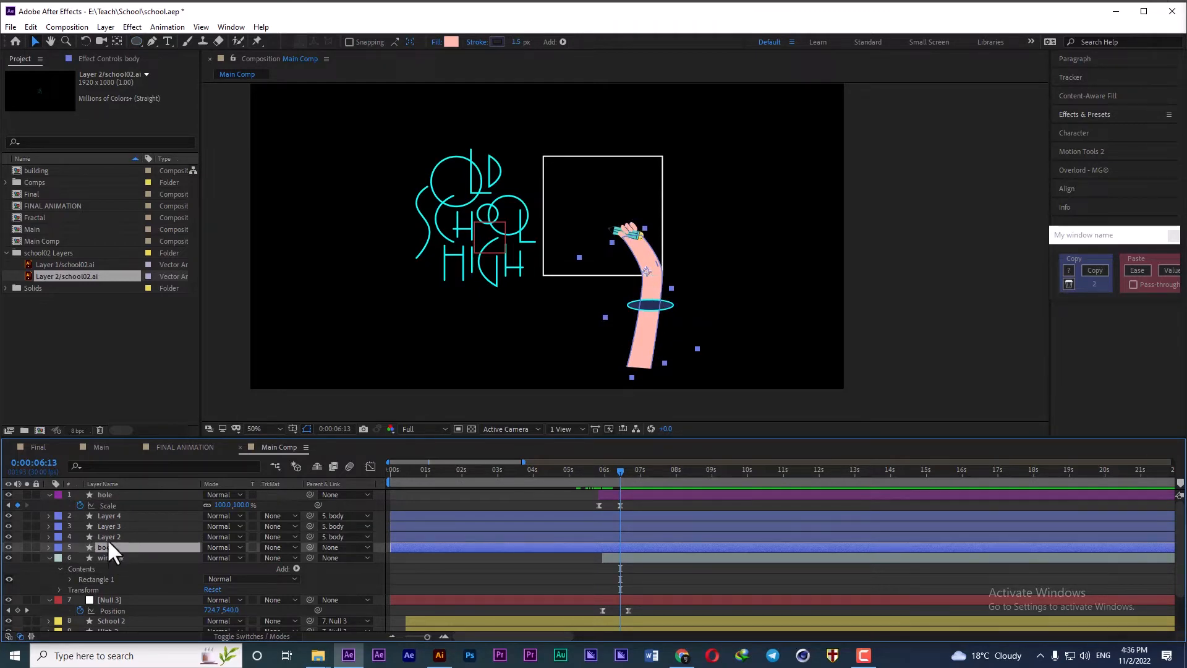
key(p)
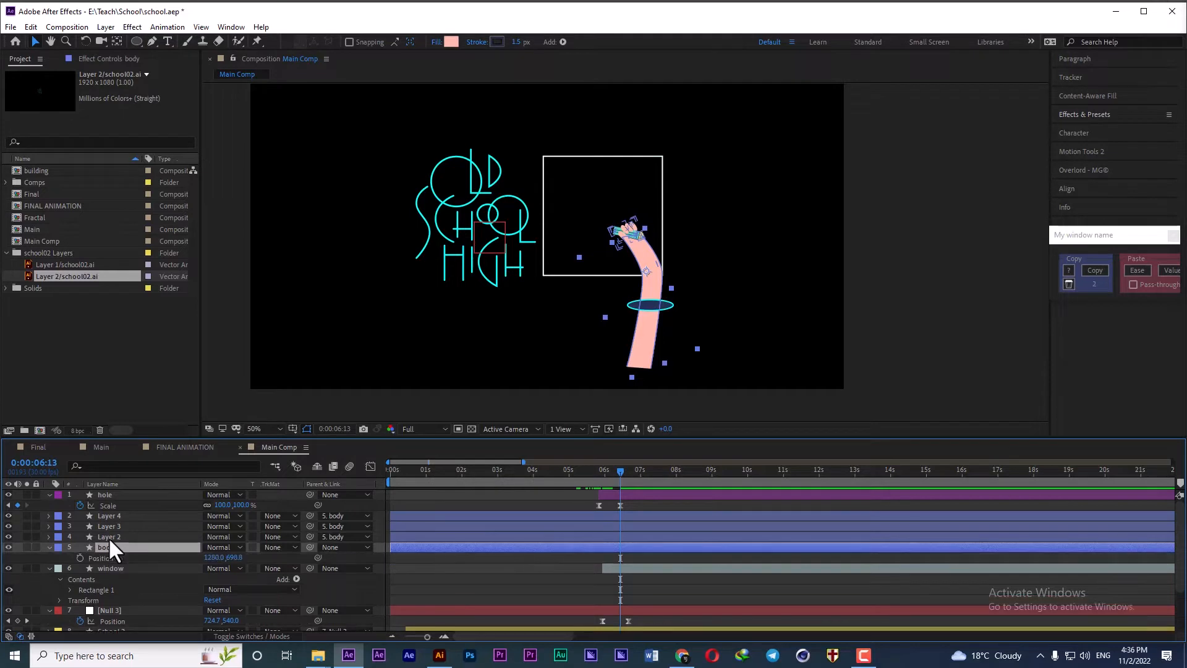
key(shift+s)
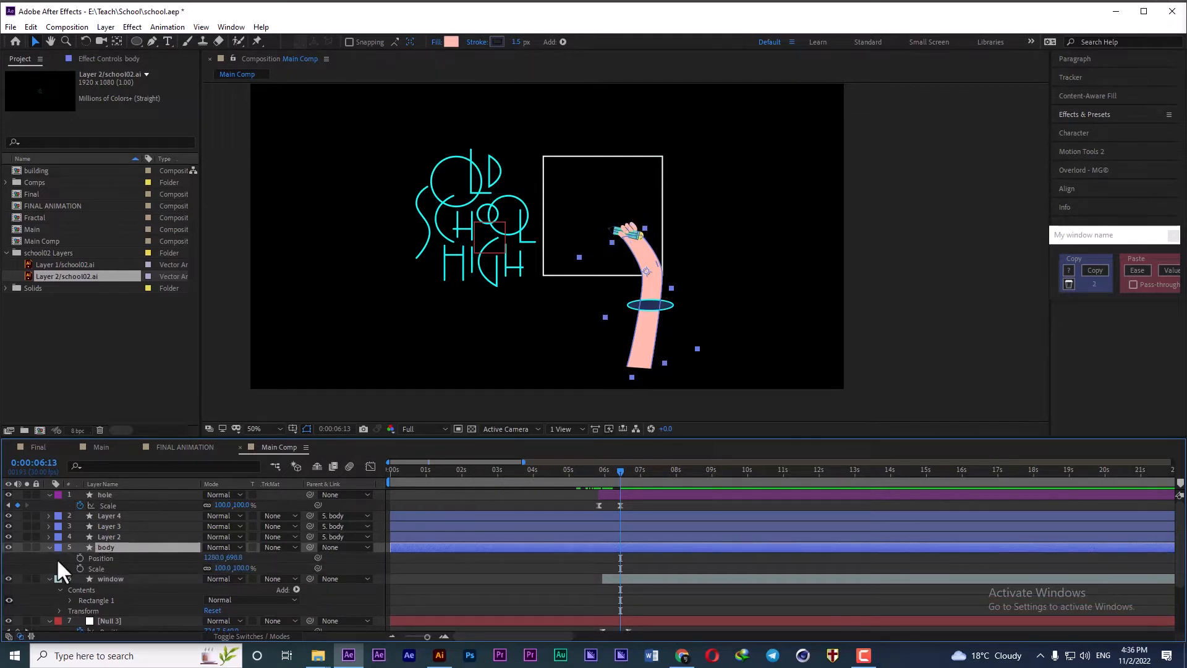
key(shift+r)
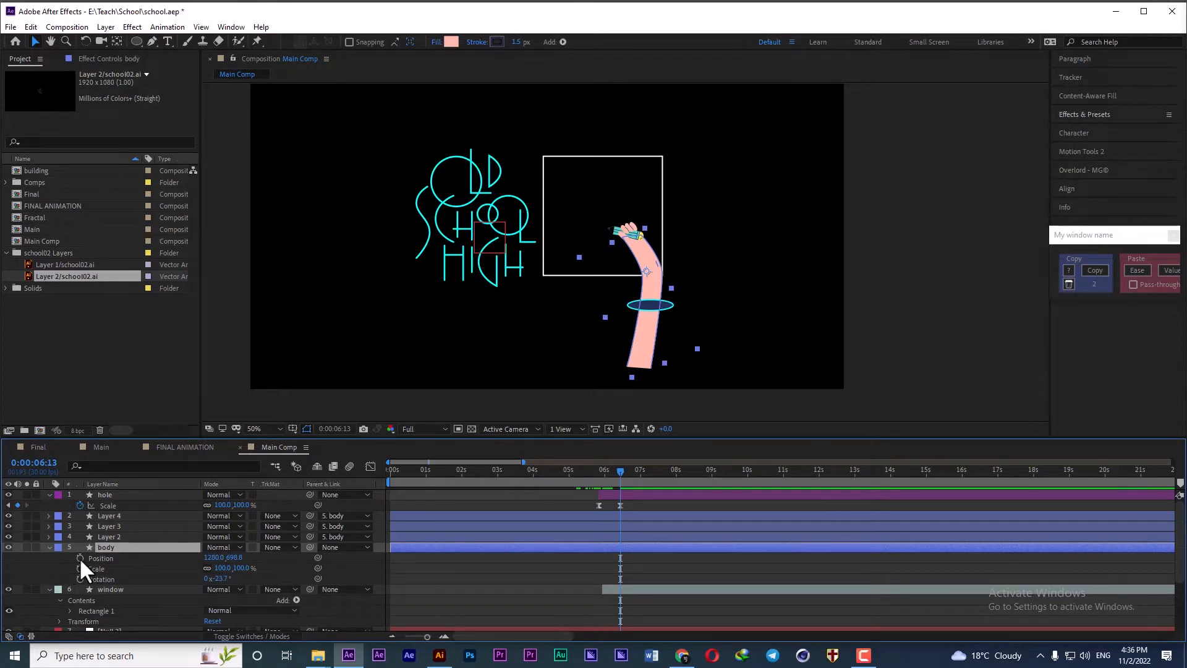
click(81, 557)
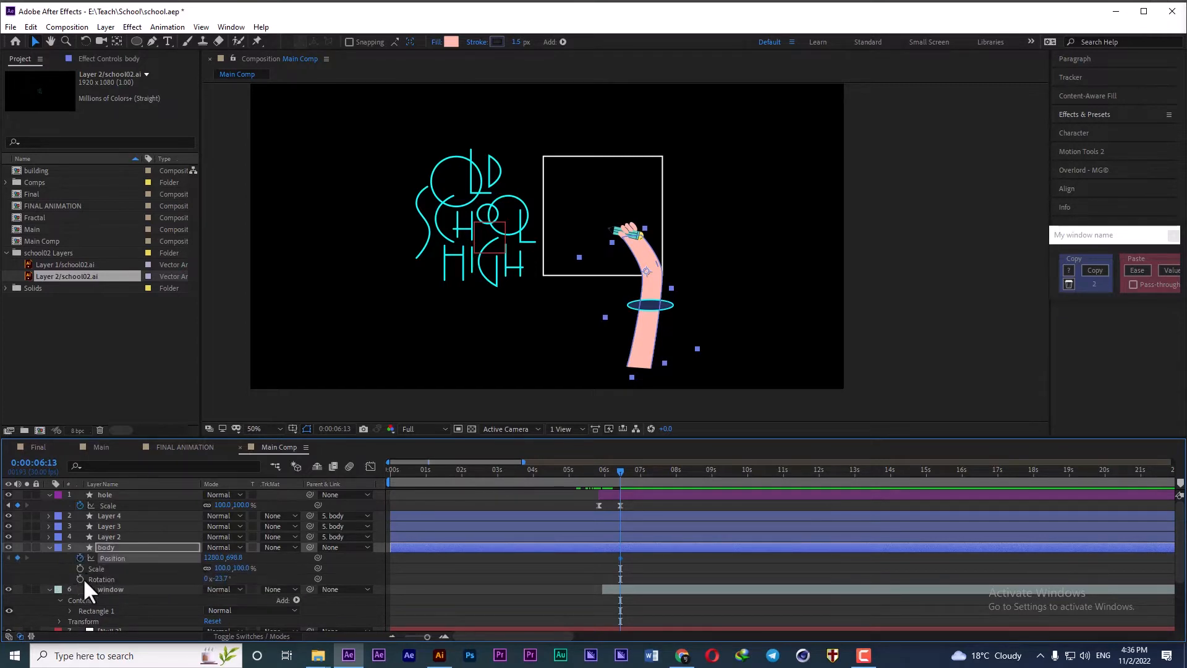
click(81, 578)
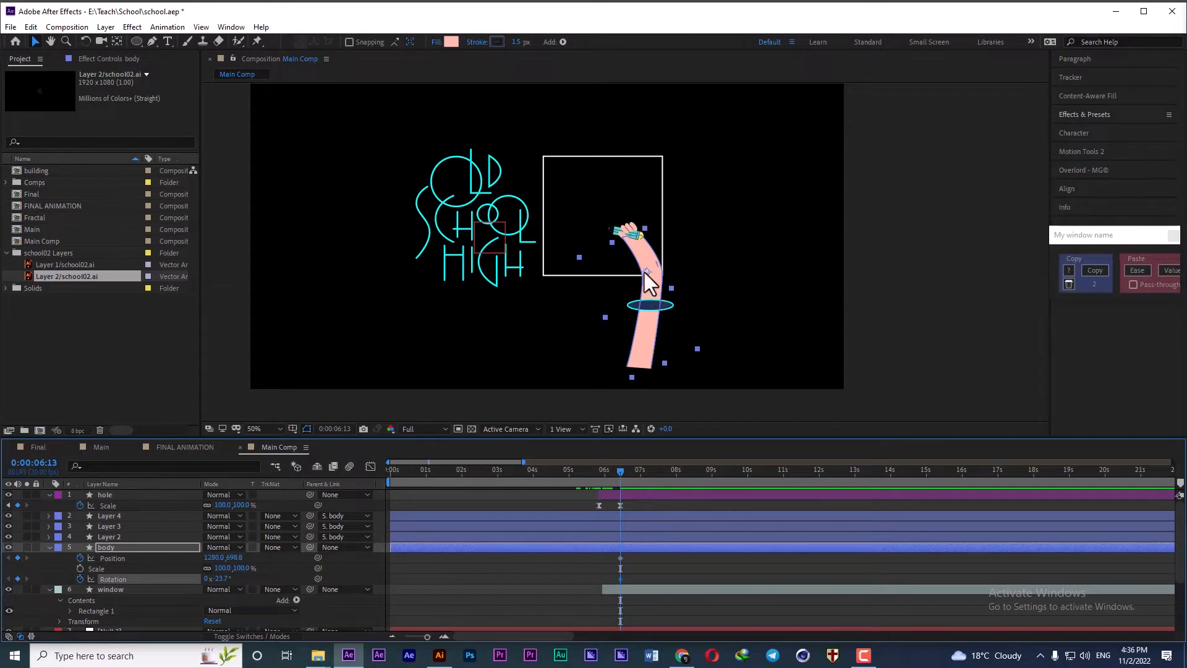
- At 0:00:06:13, place the arm below the hole at about 1296, 1026, rotated 4.2°, and keyframe its Scale at 83%
drag(647, 273, 663, 368)
key(w)
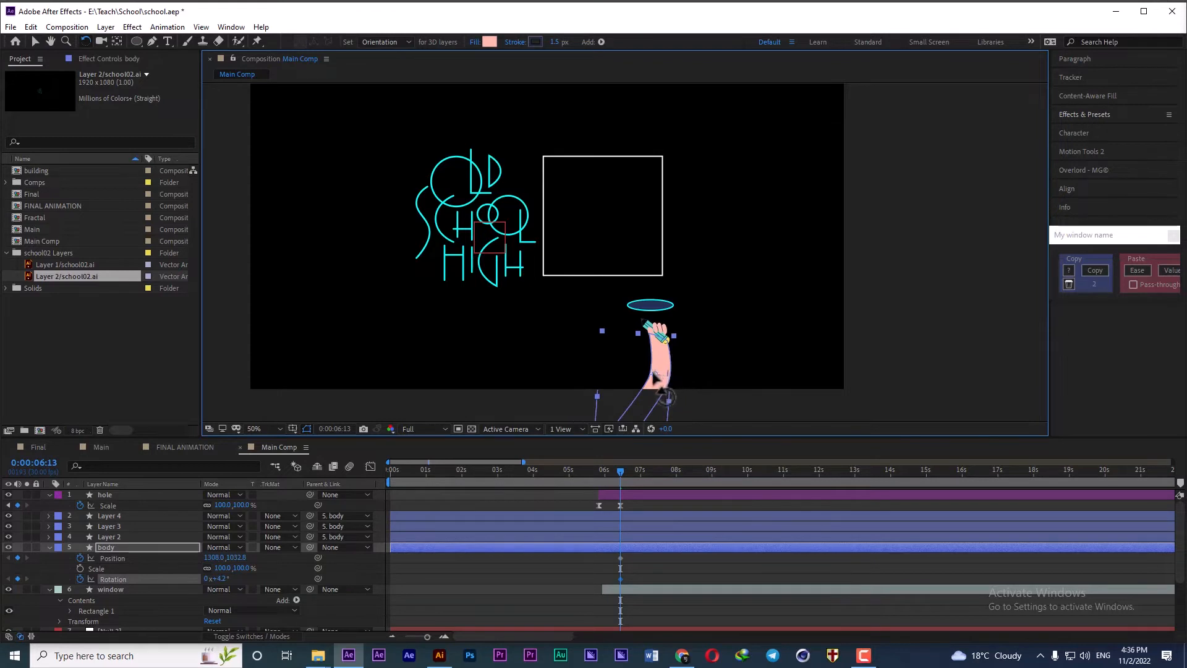
key(v)
drag(656, 375, 653, 374)
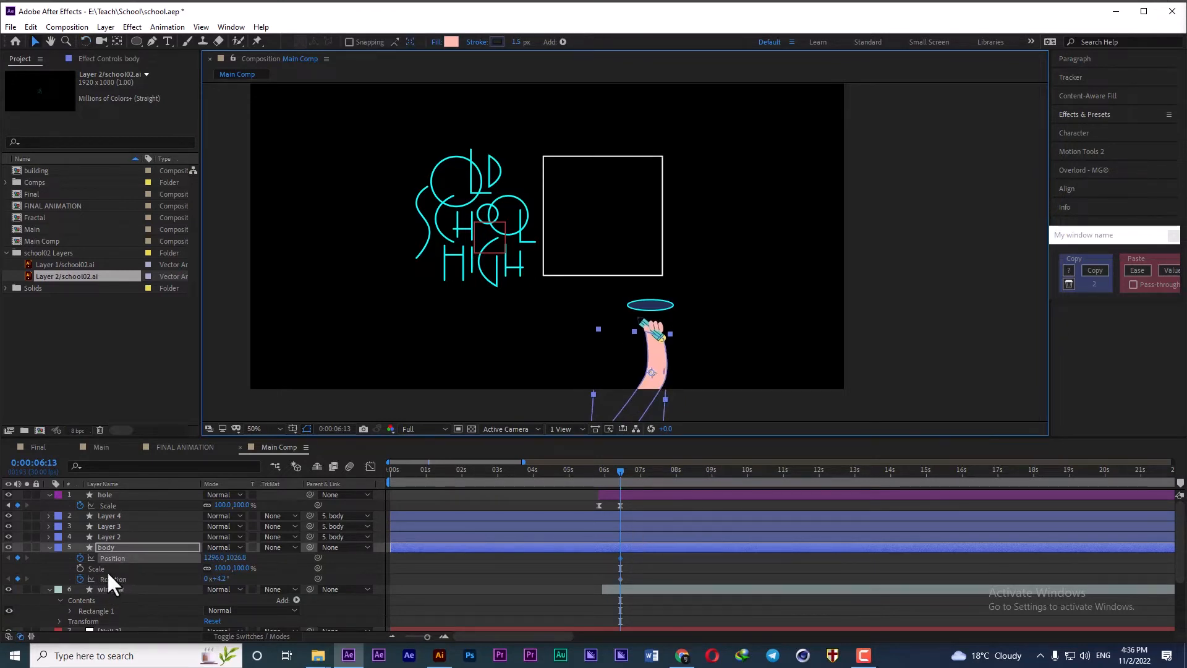
click(80, 568)
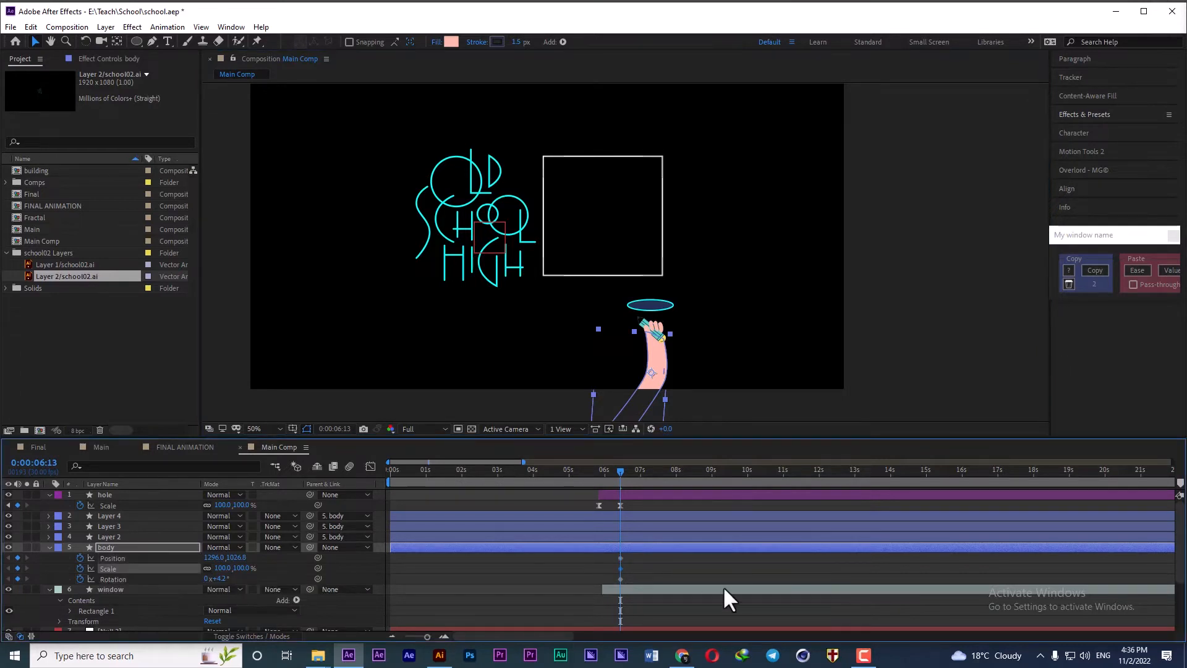
drag(238, 568, 235, 567)
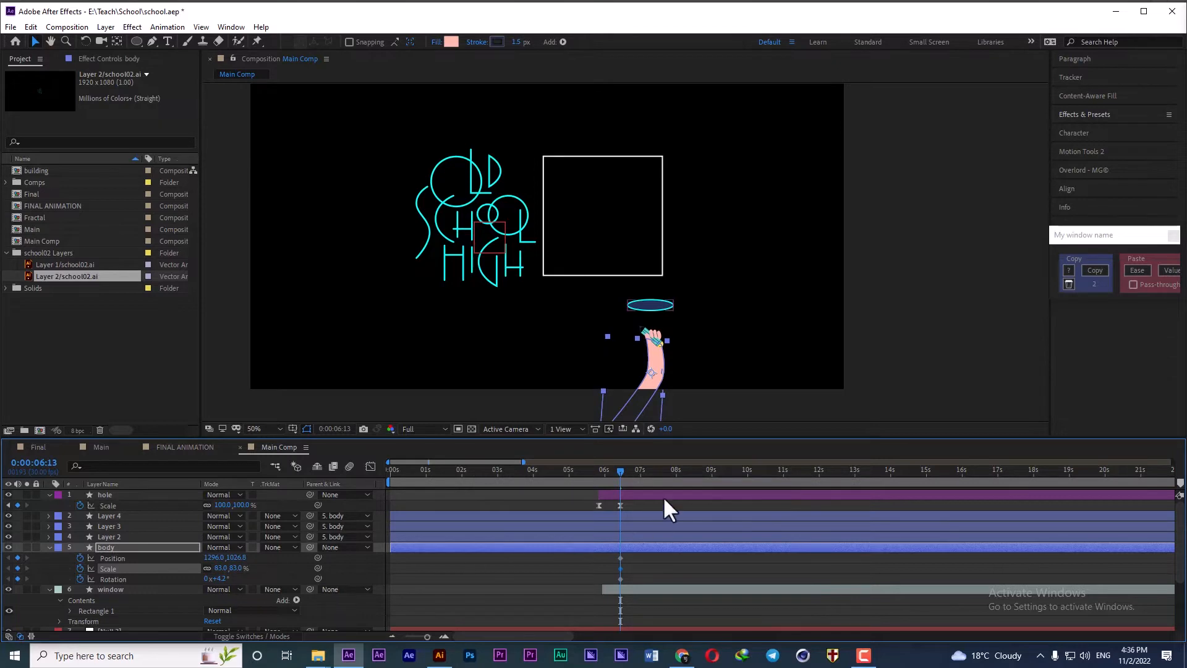
- At 0:00:07:03, move the arm to about 1080.5, 405.8 with the pencil at the window's upper-left corner, rotated to about -59.7°
drag(619, 469, 643, 471)
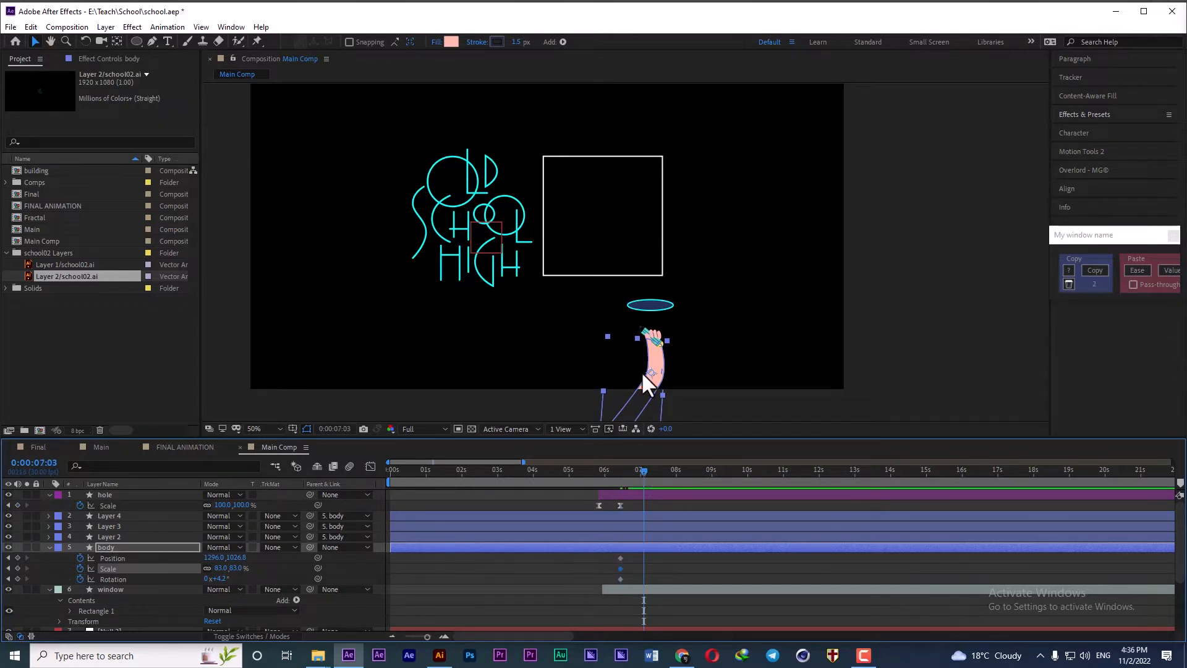
drag(650, 372, 559, 206)
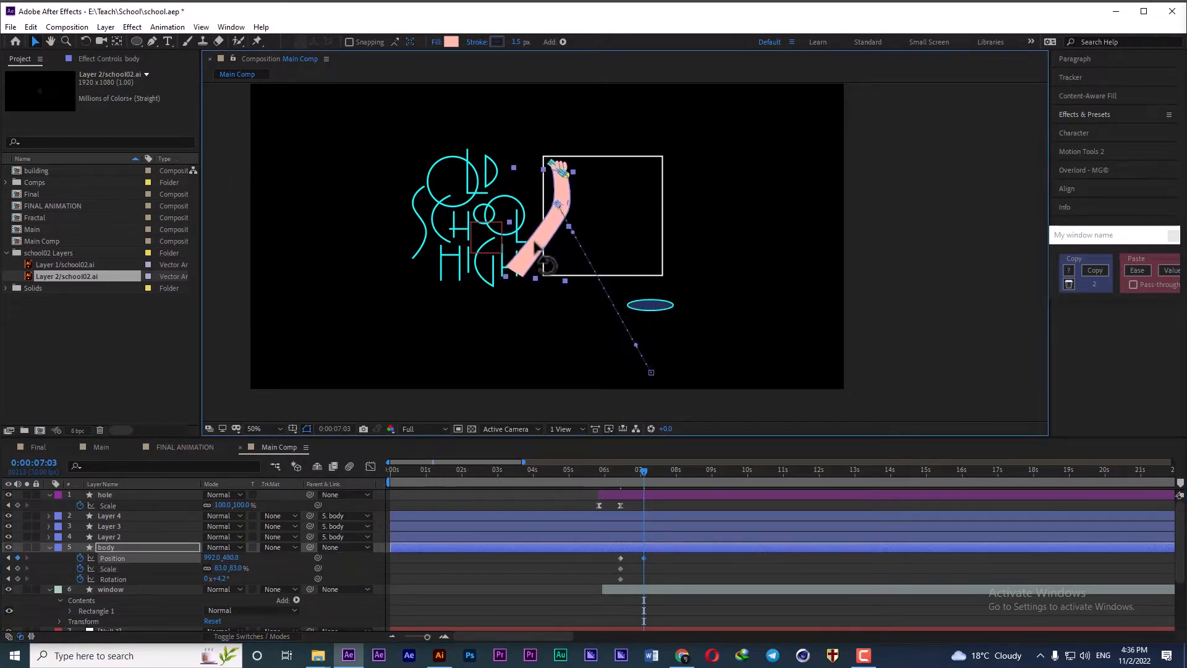
key(w)
drag(538, 251, 567, 249)
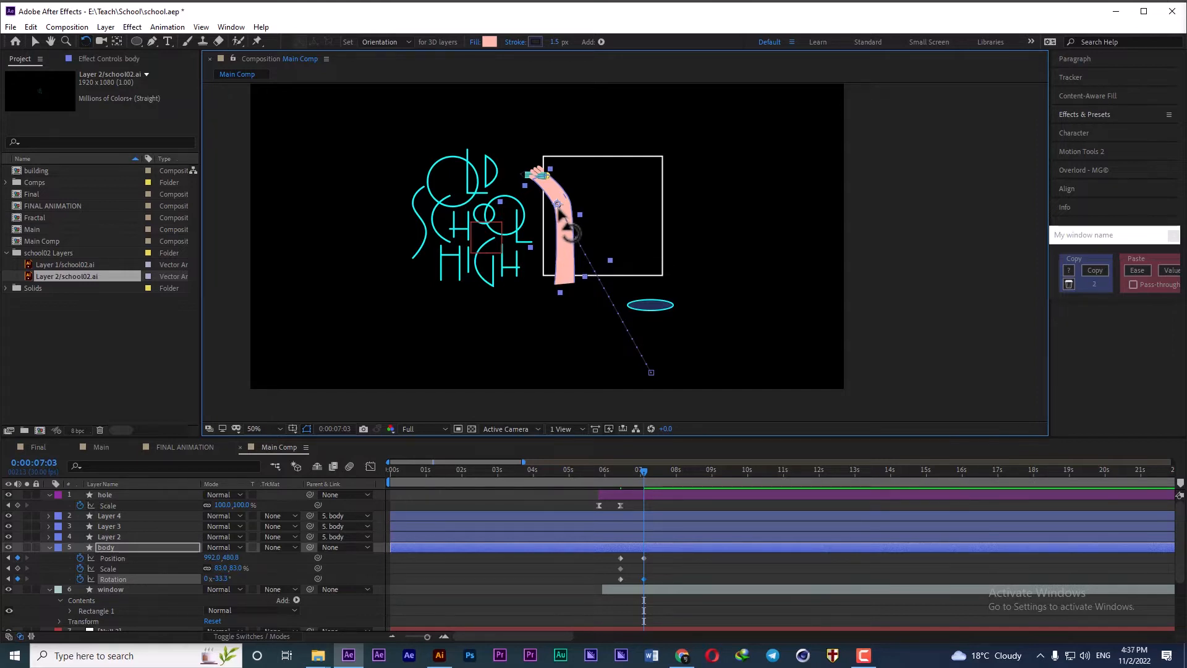
drag(561, 230, 590, 185)
key(v)
scroll(539, 162, up, 3)
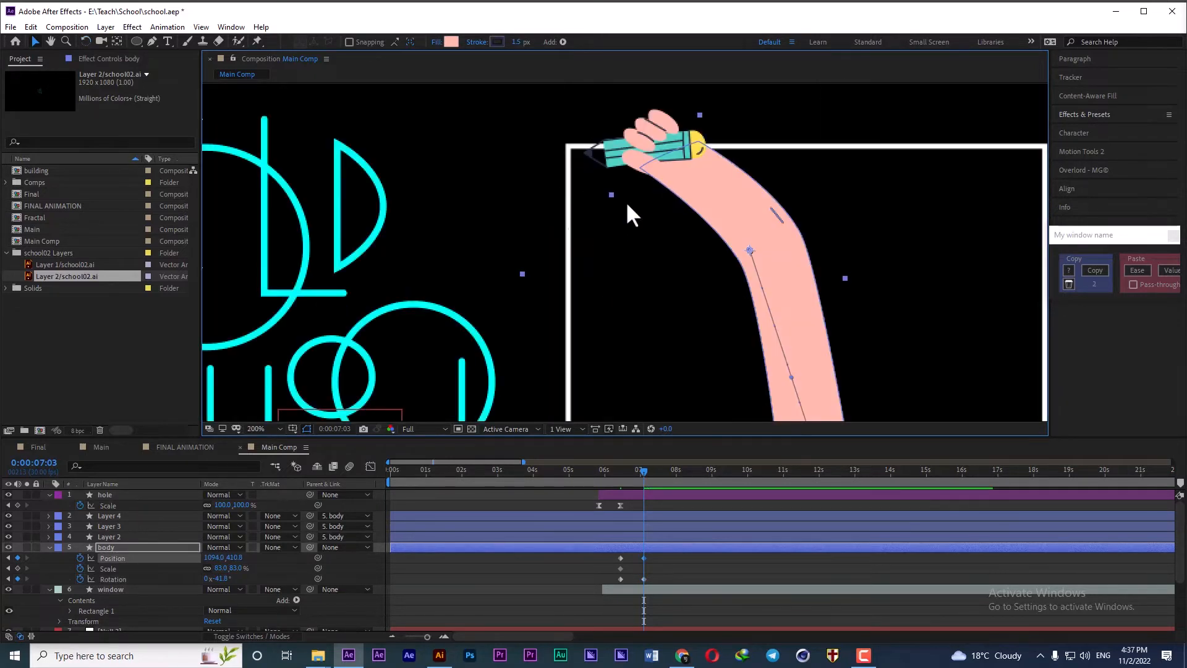
drag(730, 238, 732, 235)
scroll(735, 267, down, 3)
scroll(794, 328, up, 1)
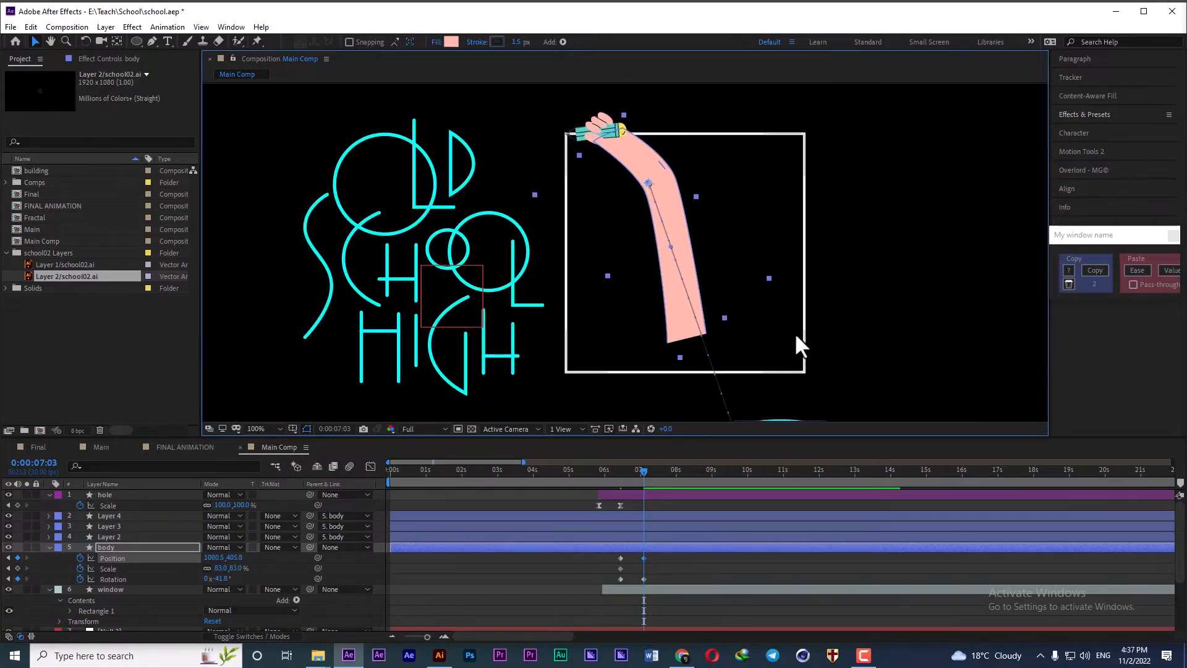
key(w)
drag(685, 299, 738, 327)
scroll(739, 328, down, 2)
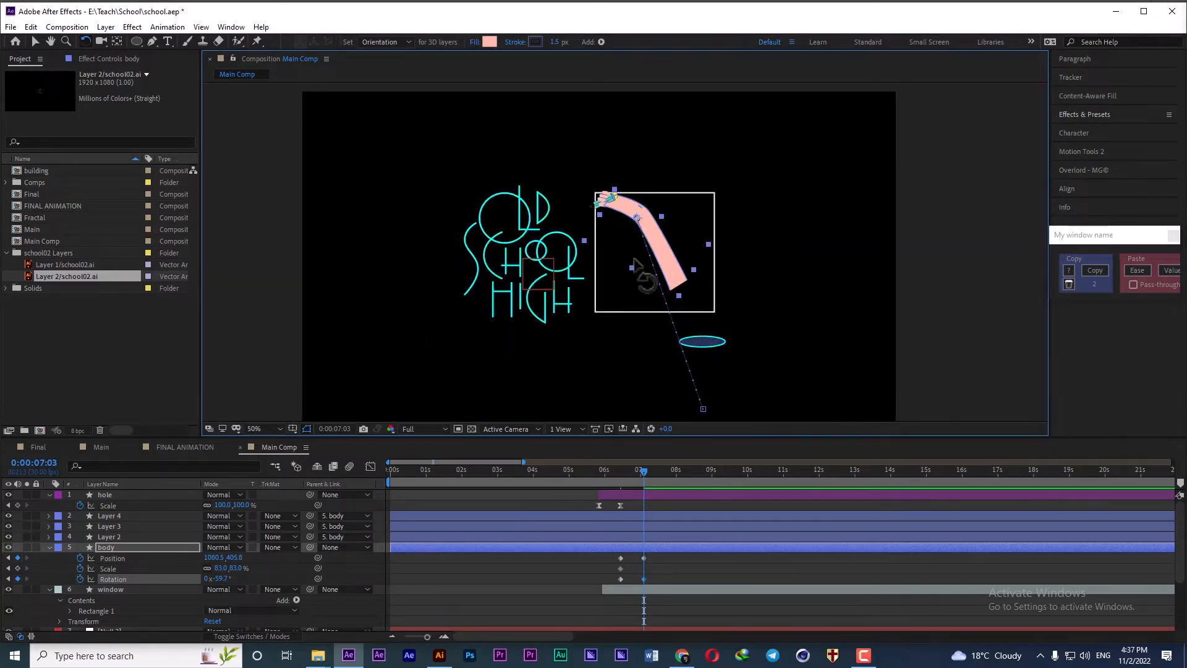
- Set the body layer's Scale to 120% at 0:00:07:03
click(236, 568)
text(100)
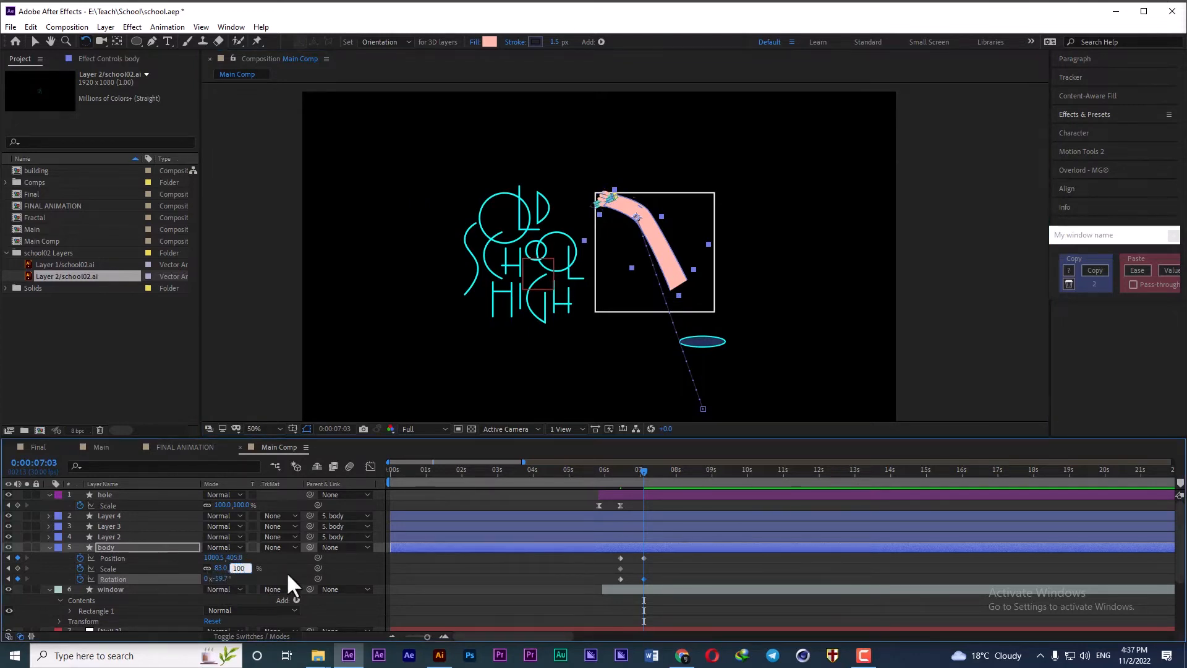
key(Return)
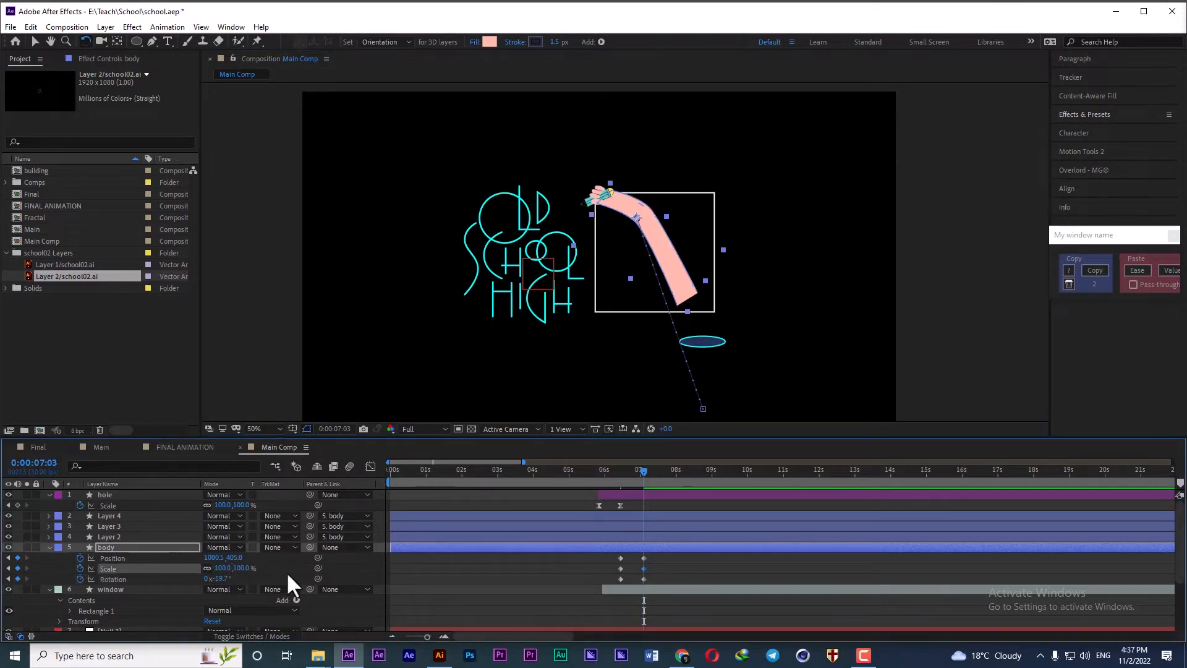
click(243, 568)
text(120)
key(Return)
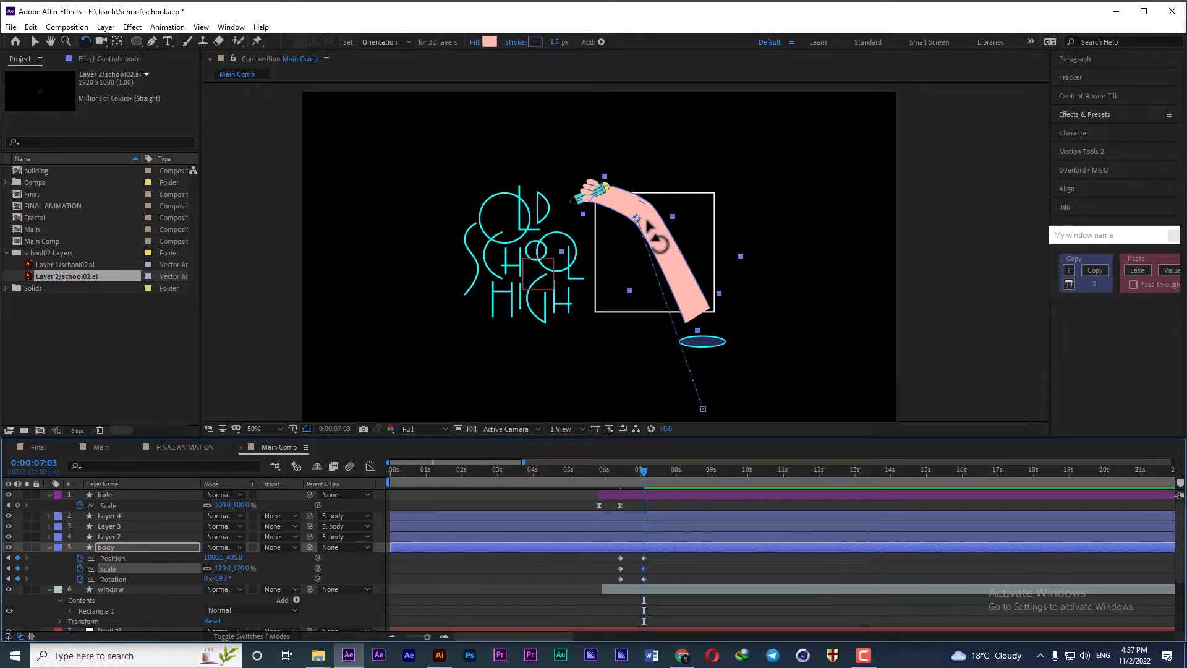
- Rotate the enlarged arm to about -46.8° and reposition it at about 1151, 423 so the pencil tip meets the window's upper-left corner
key(v)
drag(635, 217, 663, 210)
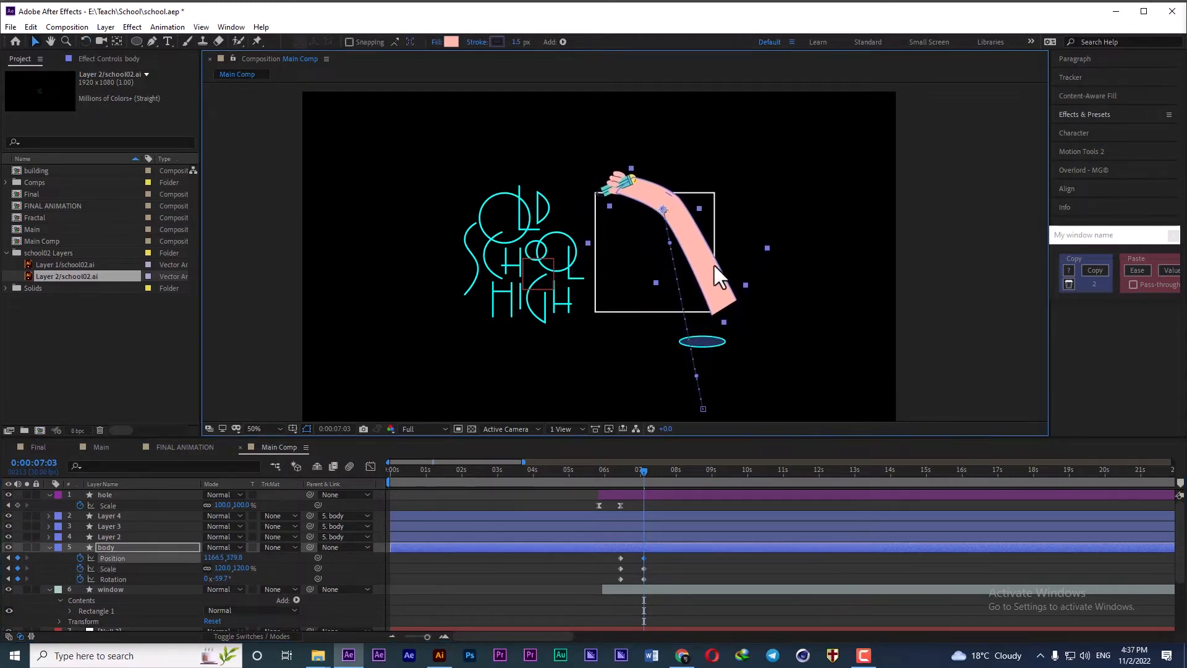
key(w)
drag(717, 273, 700, 286)
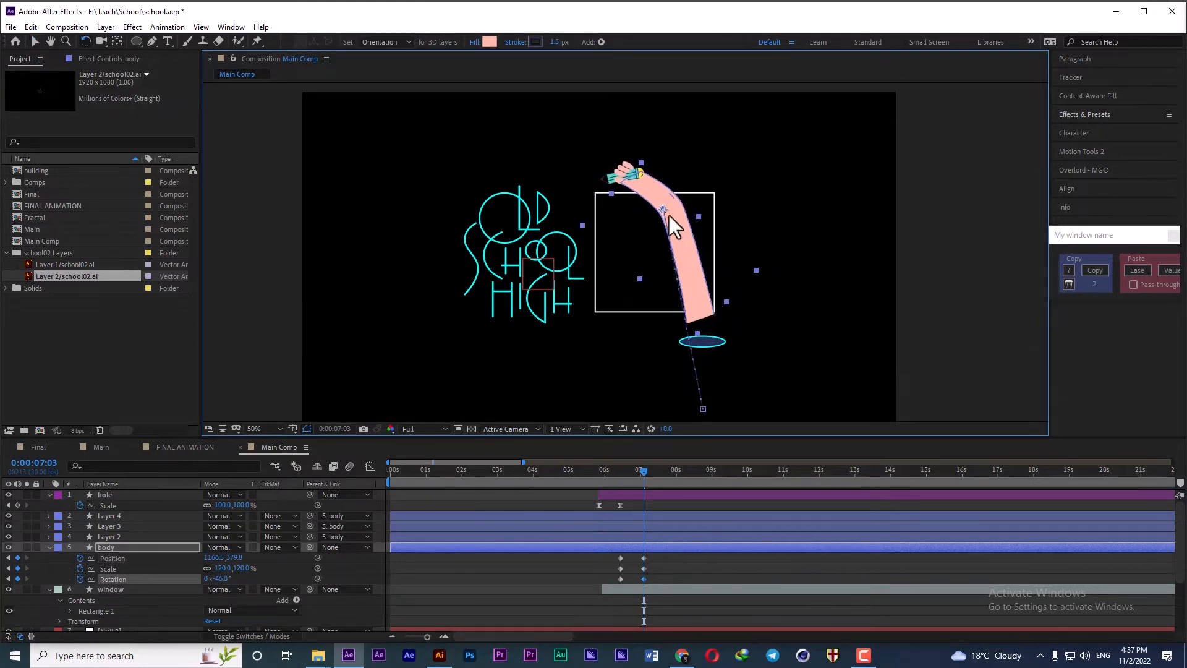
key(v)
drag(664, 209, 659, 224)
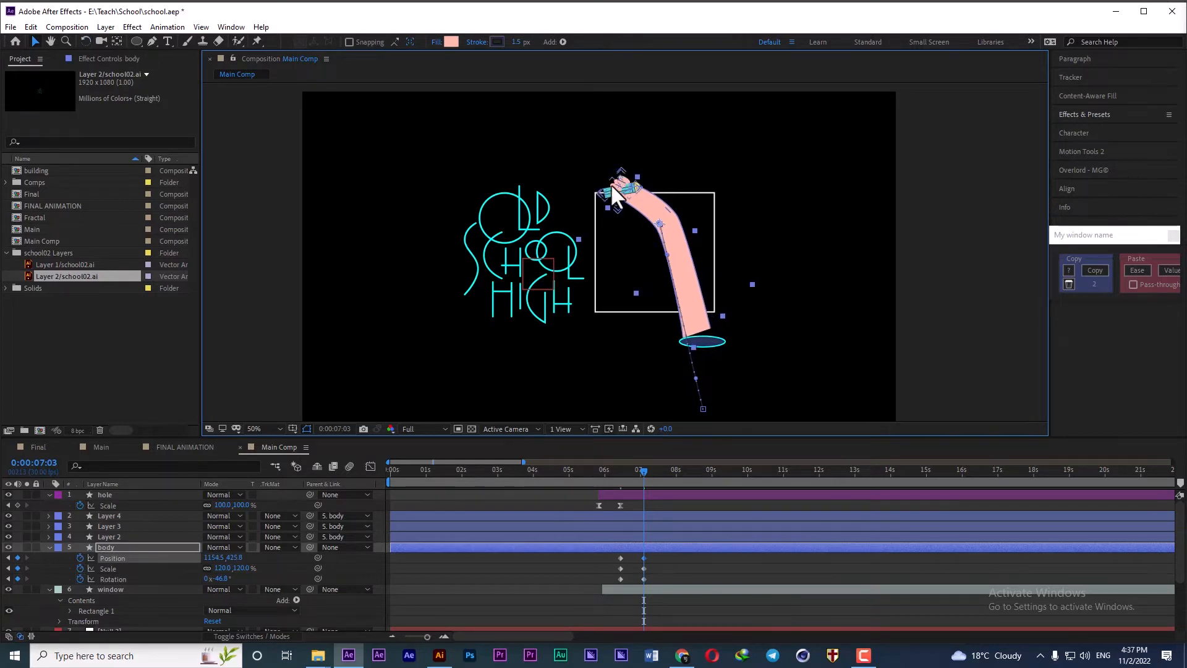
scroll(612, 187, up, 4)
drag(800, 265, 793, 259)
scroll(795, 278, down, 3)
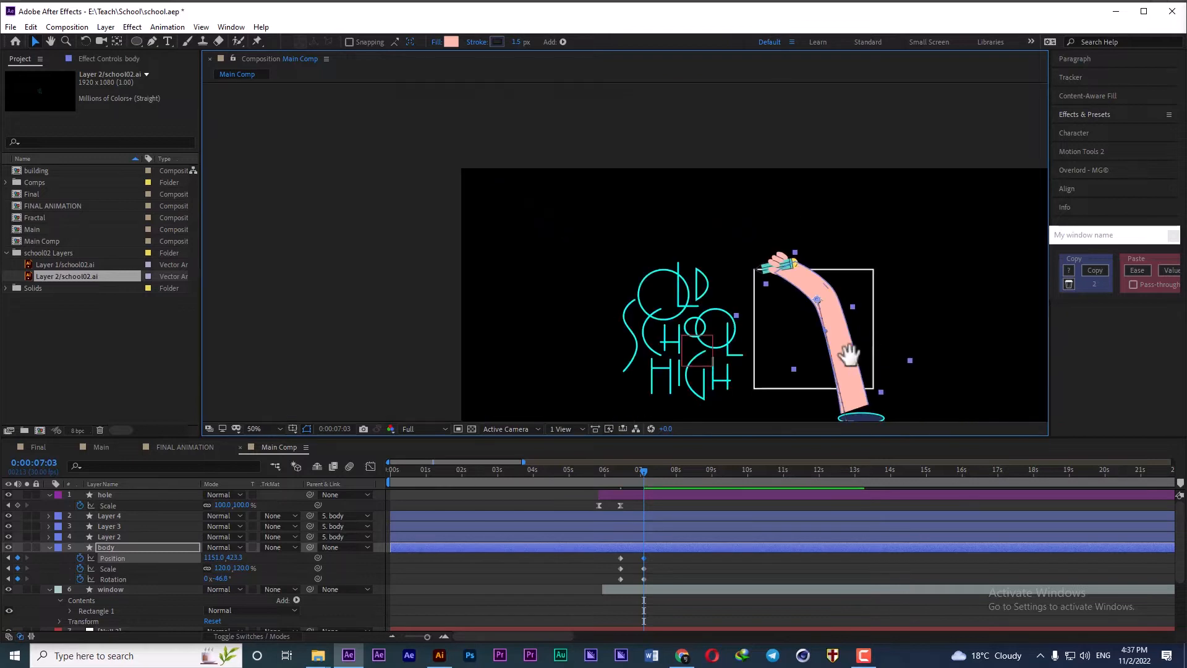
- Edit the path of the body layer's Group 2, extending the arm's lower end down through the hole and shifting it slightly right to center it
drag(848, 355, 716, 160)
scroll(733, 252, up, 4)
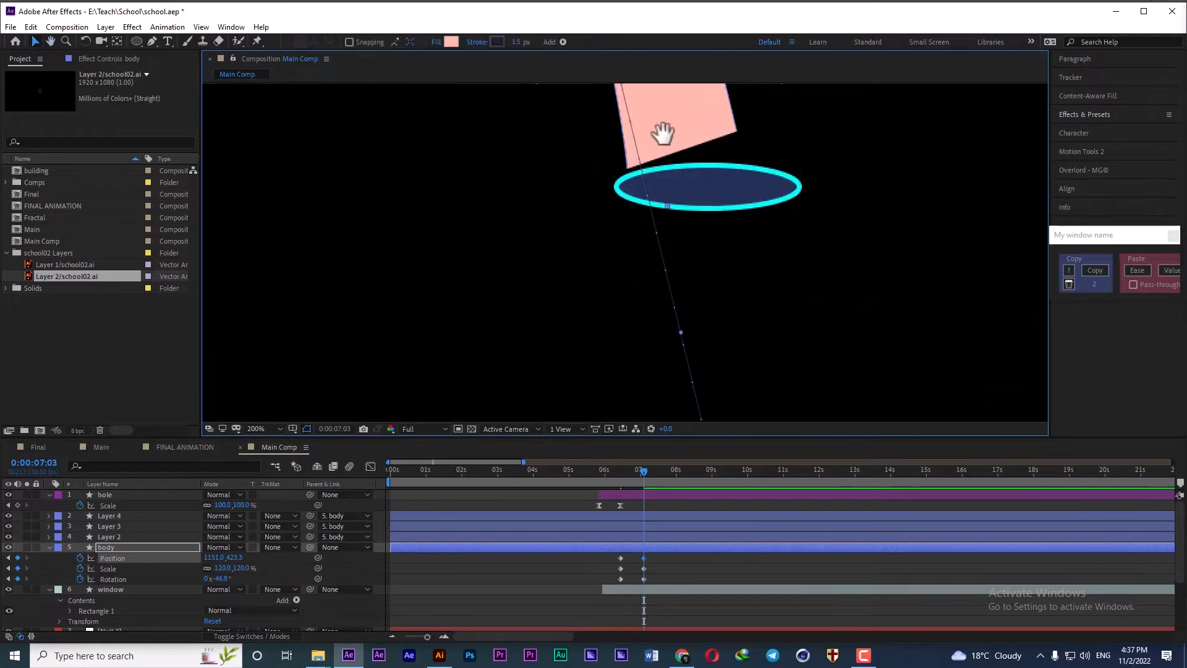
drag(663, 133, 658, 202)
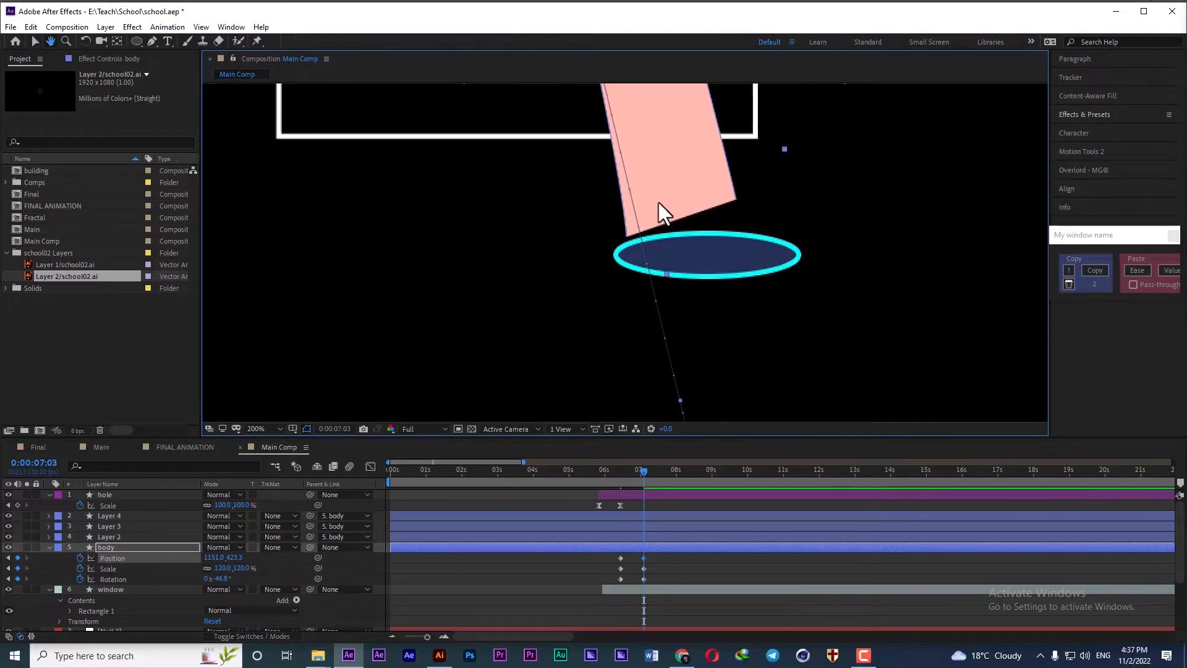
click(108, 548)
click(49, 546)
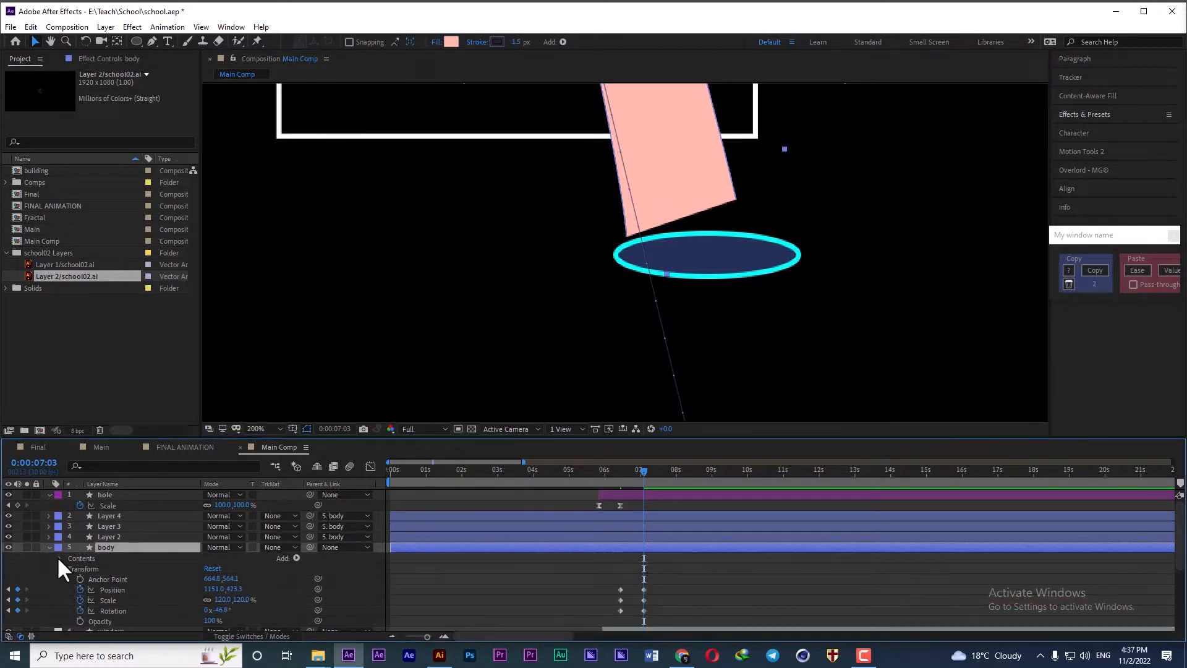
click(70, 579)
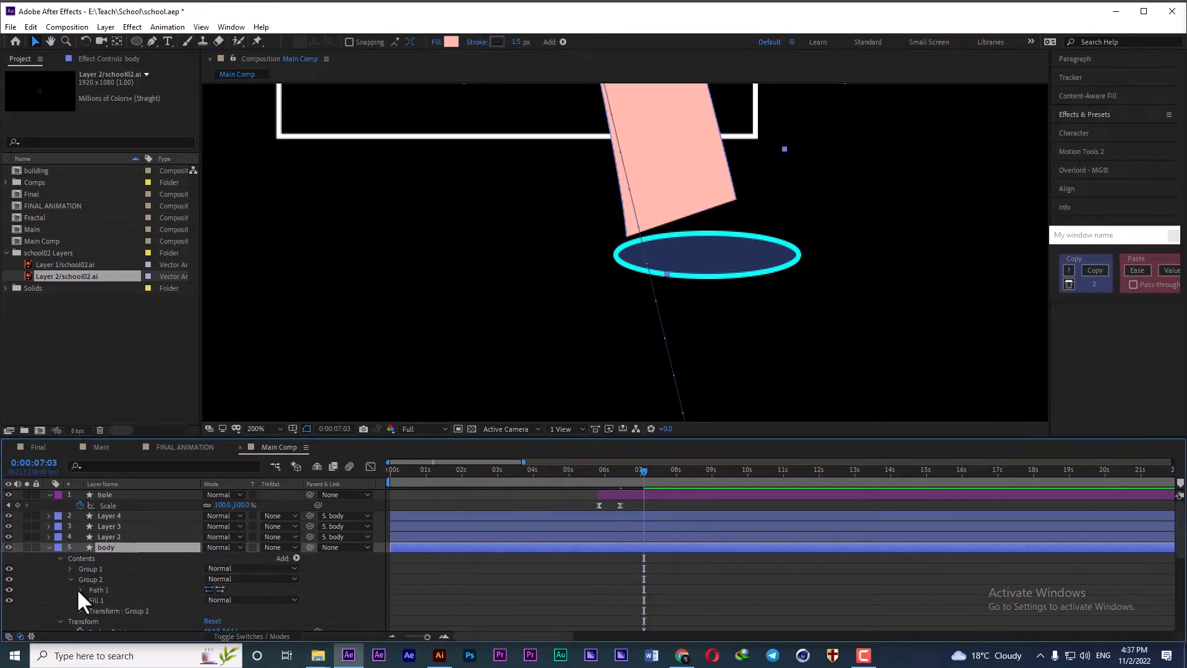
click(81, 590)
click(117, 600)
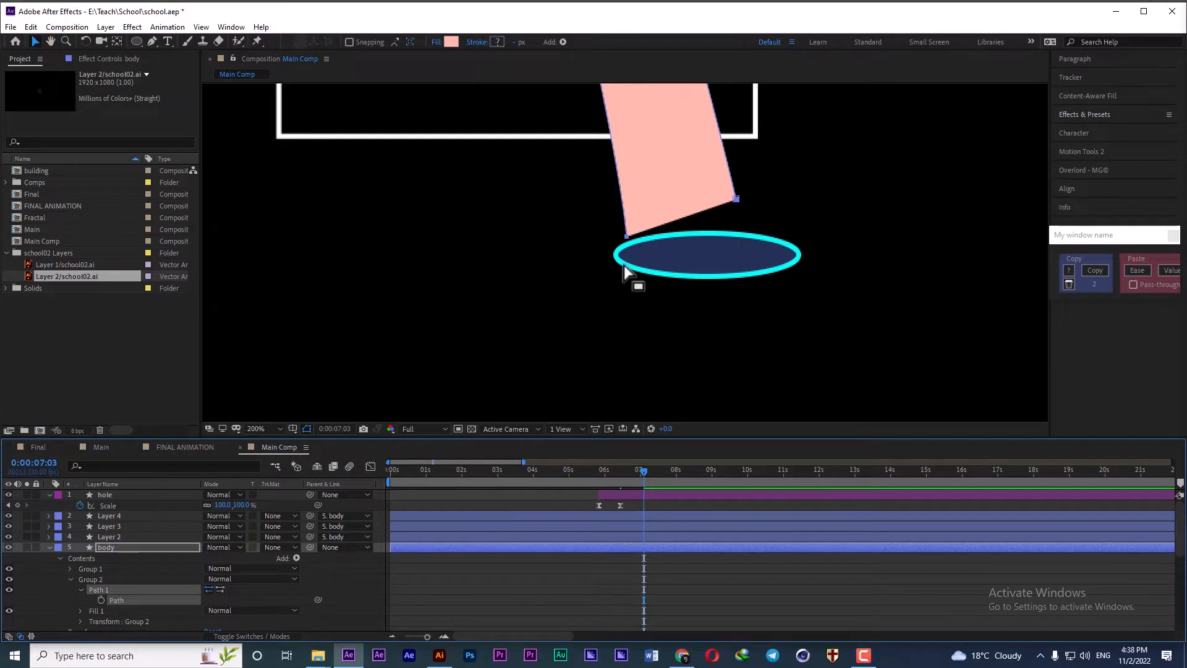
drag(597, 218, 666, 360)
scroll(738, 303, down, 4)
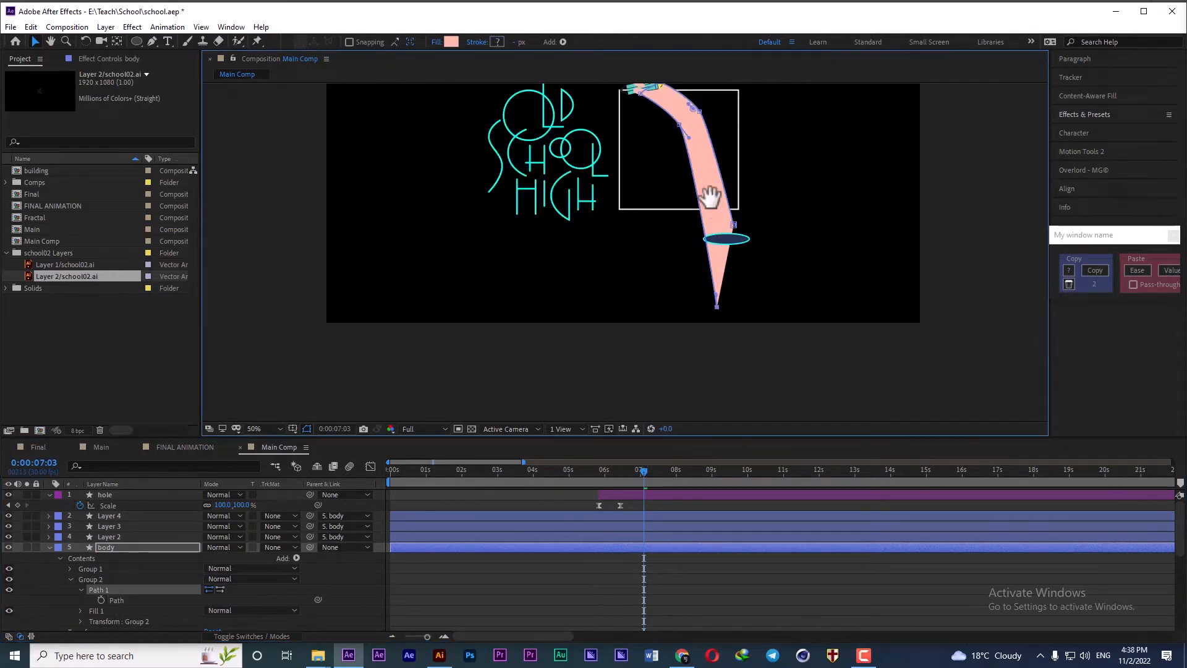
drag(685, 260, 699, 331)
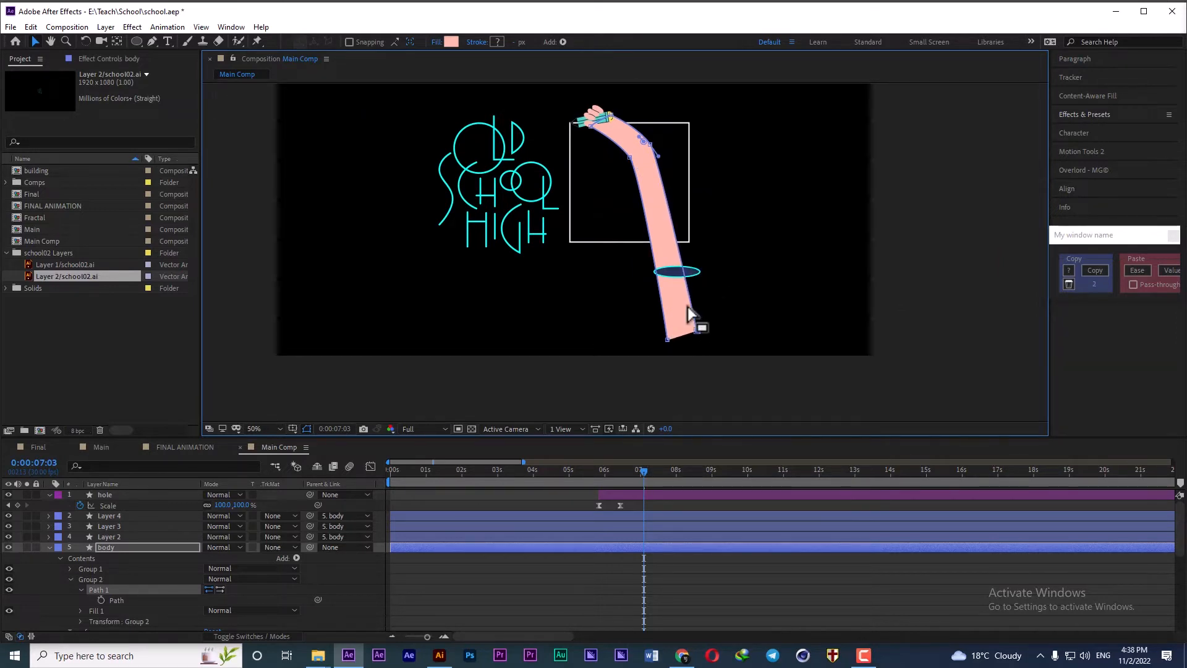
drag(719, 321, 675, 339)
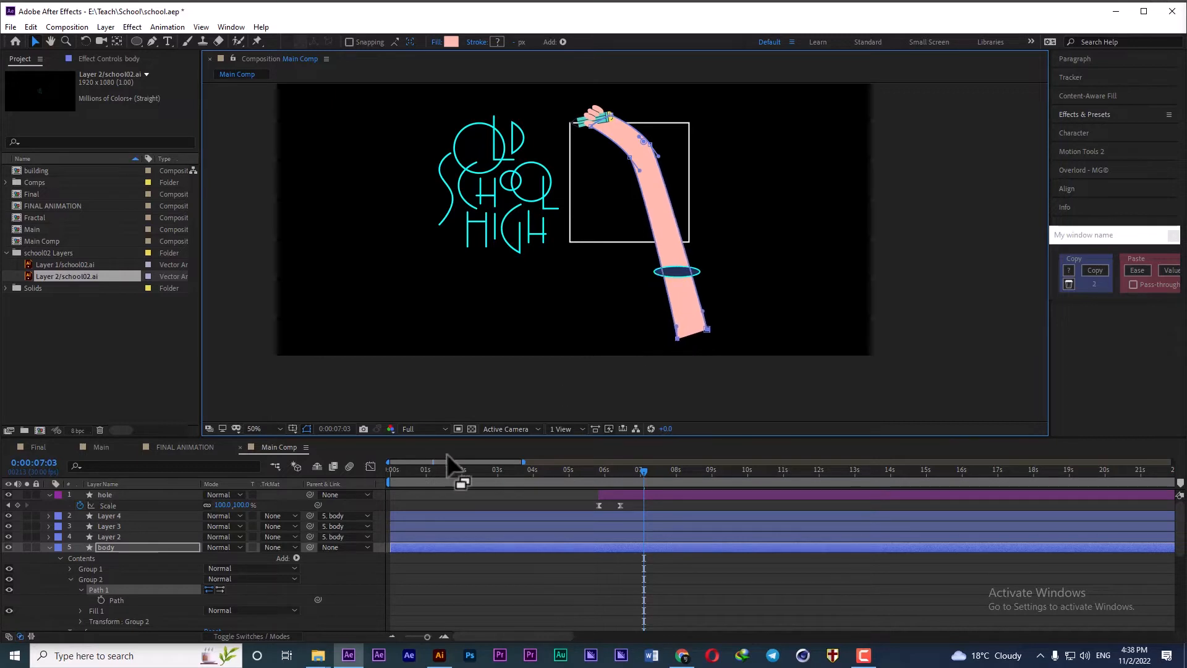
- Select the body layer and scrub back to 0:00:06:23 to check the extended arm's rise through the hole
click(106, 494)
click(114, 547)
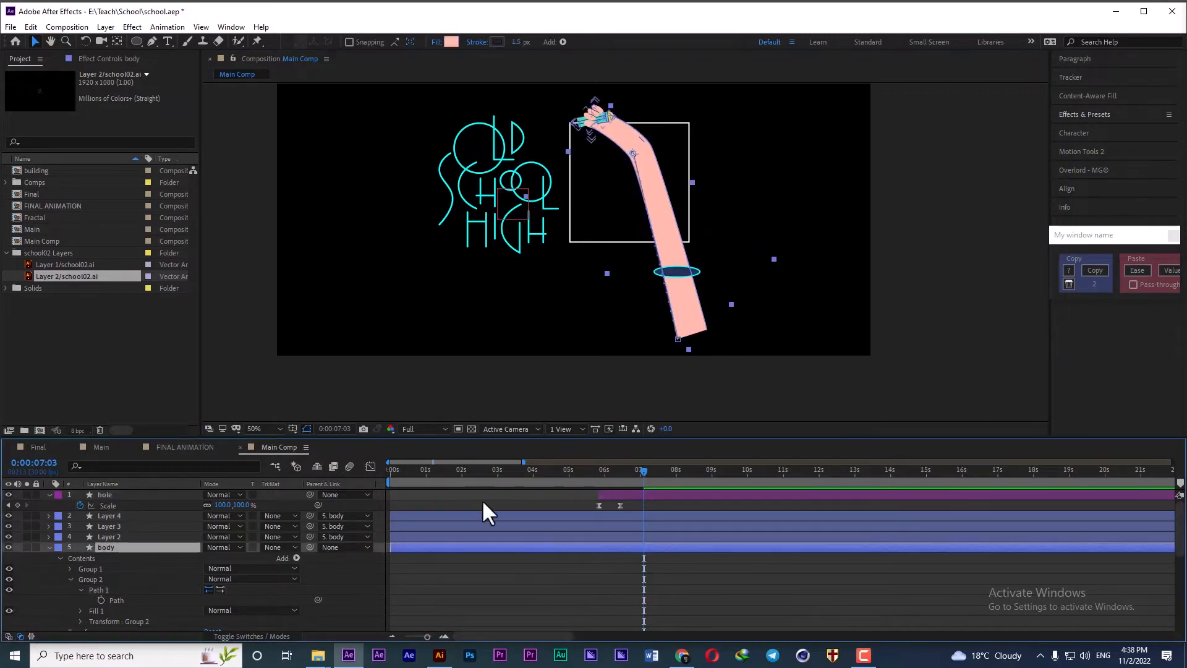
scroll(633, 519, down, 5)
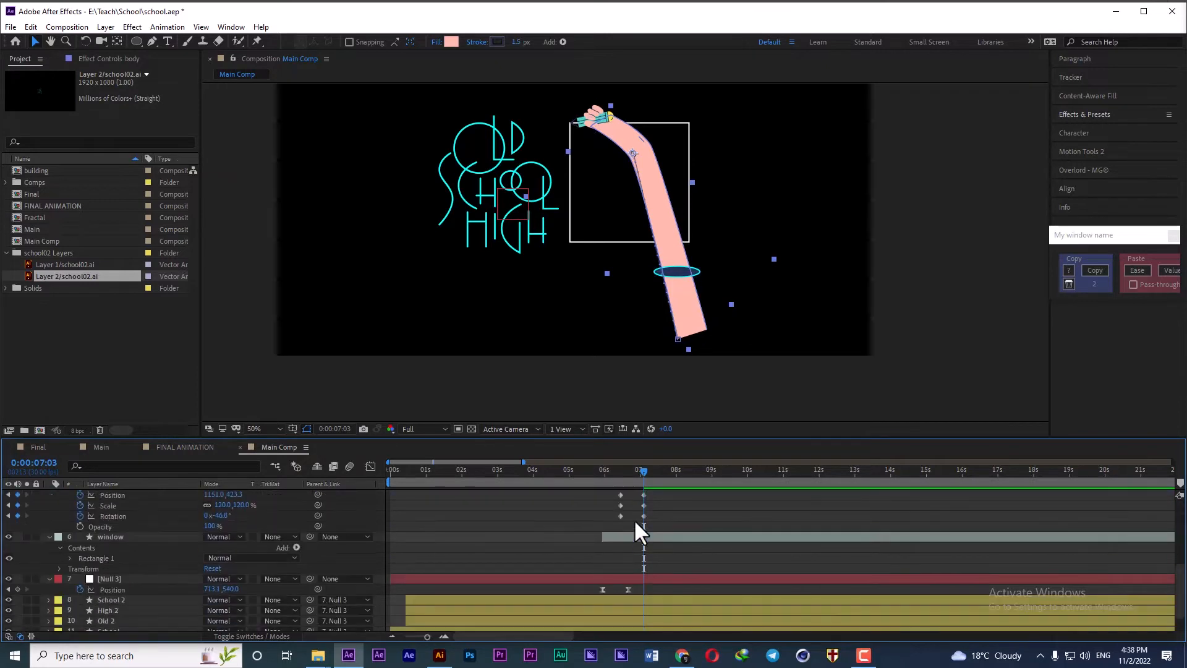
mouse_move(646, 470)
mouse_down()
mouse_move(618, 473)
mouse_move(632, 471)
mouse_up()
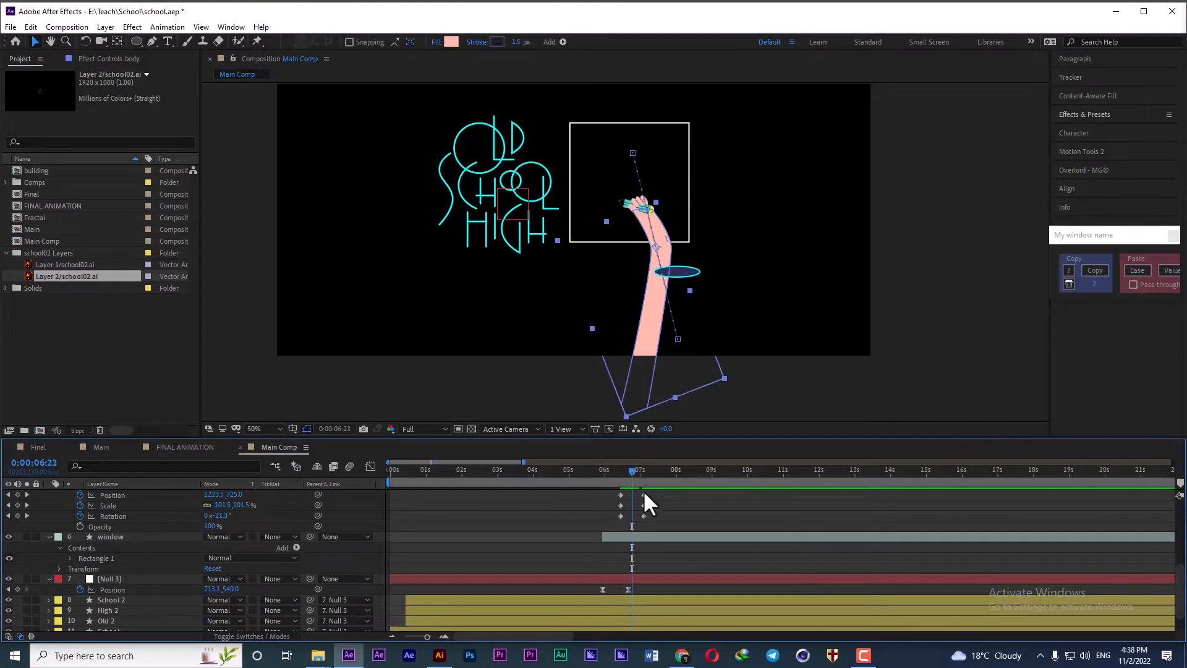
- Curve the body layer's position motion path by adjusting both of its Bezier handles, and scrub through the arm's movement
scroll(174, 522, up, 2)
click(118, 558)
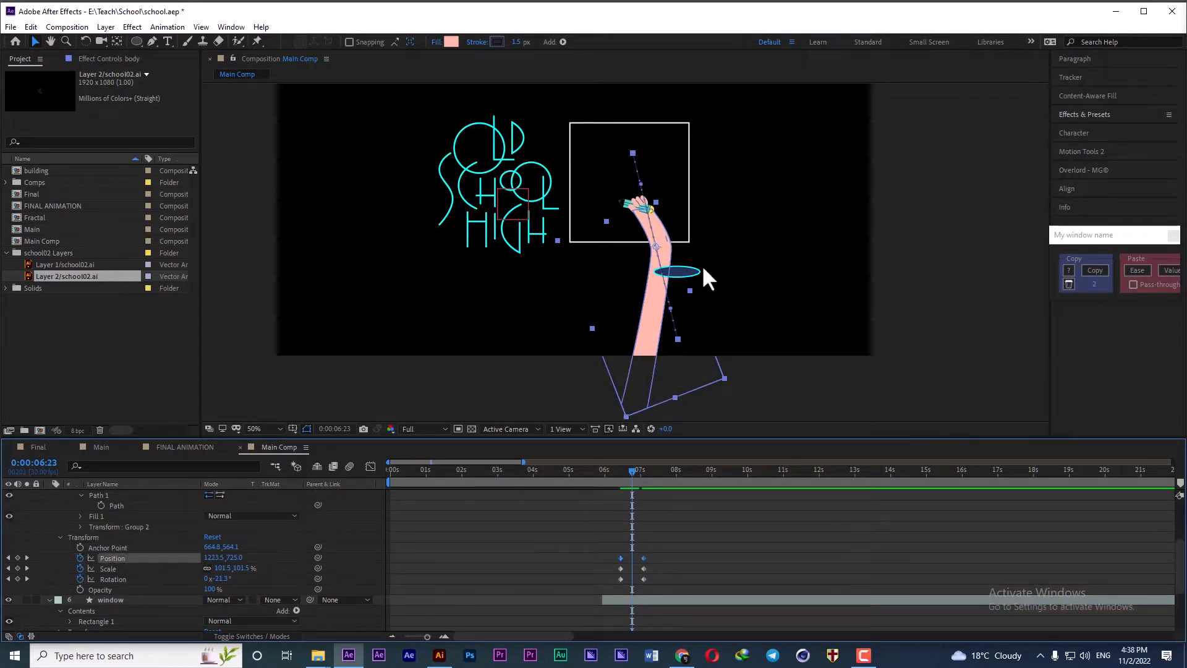
drag(670, 307, 696, 304)
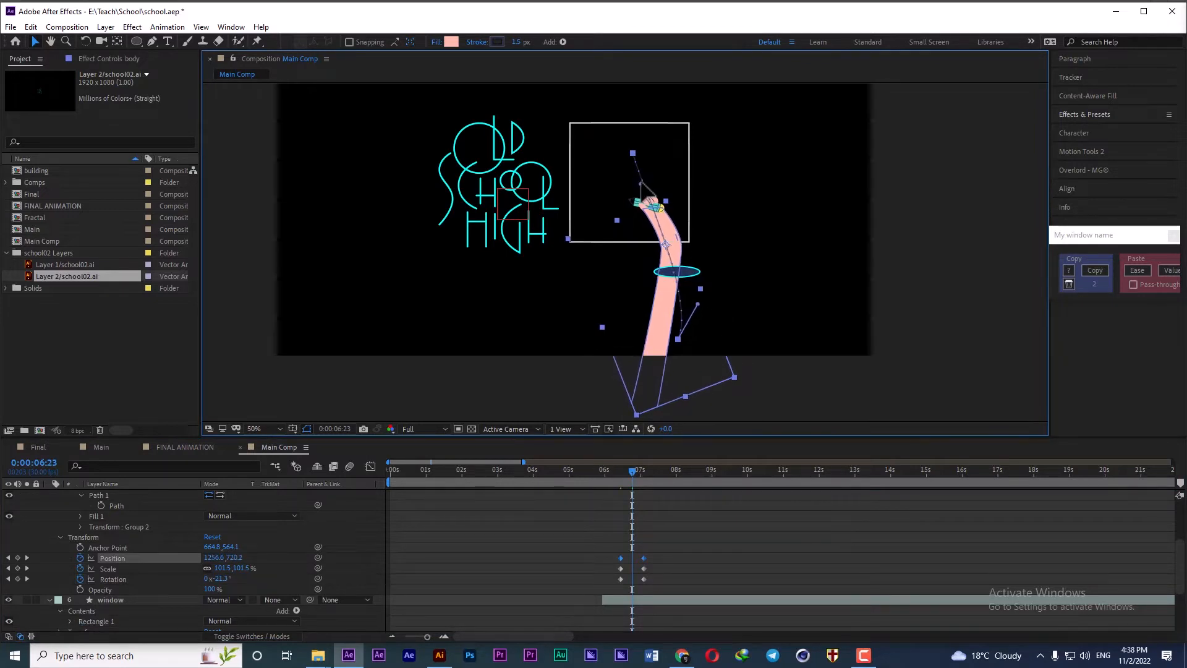
drag(640, 183, 657, 182)
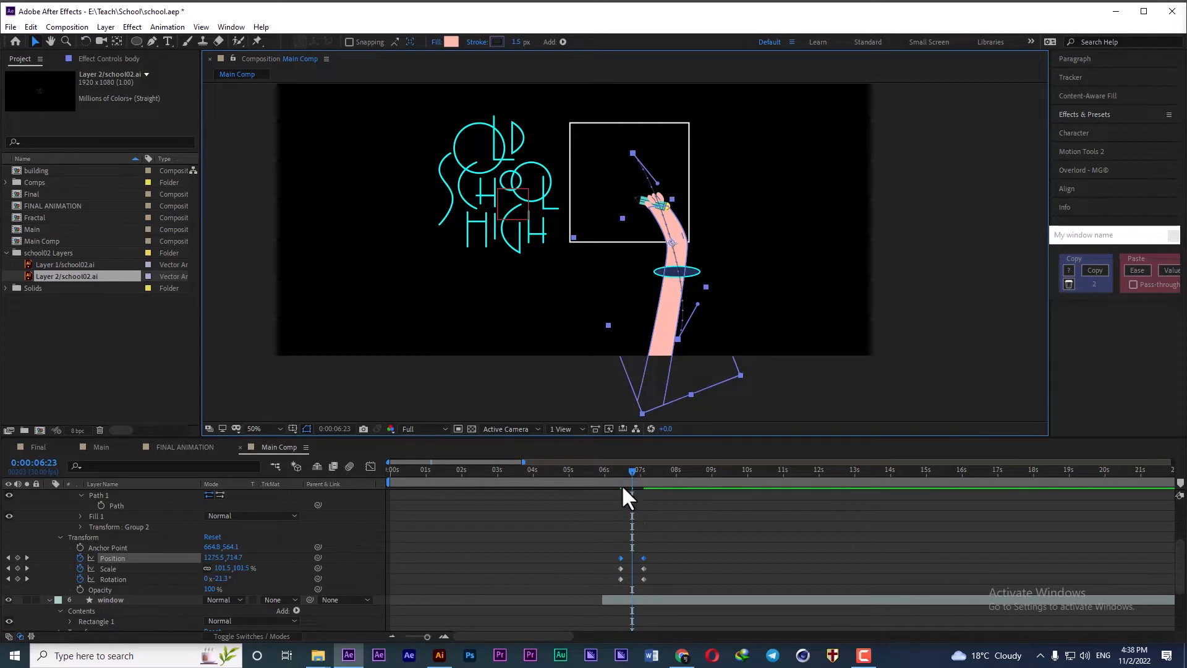
drag(620, 474, 650, 477)
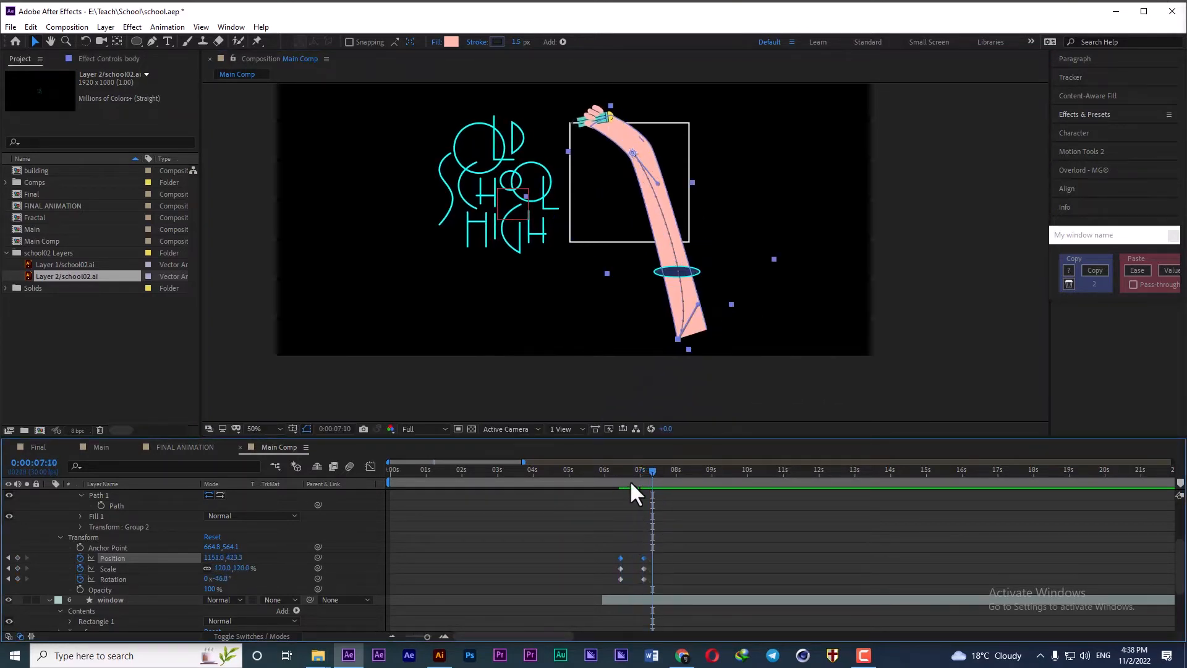
- Apply Easy Ease to all the body layer's Position, Scale and Rotation keyframes
scroll(656, 566, up, 1)
scroll(657, 566, down, 1)
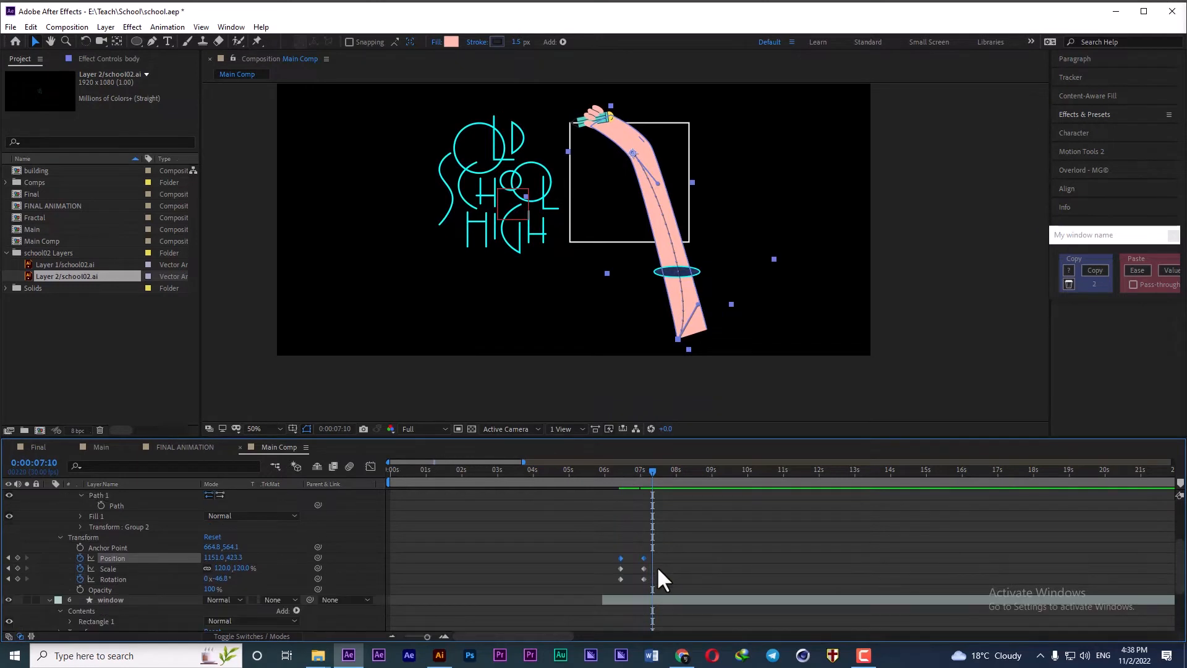
drag(659, 547, 602, 577)
drag(660, 549, 600, 581)
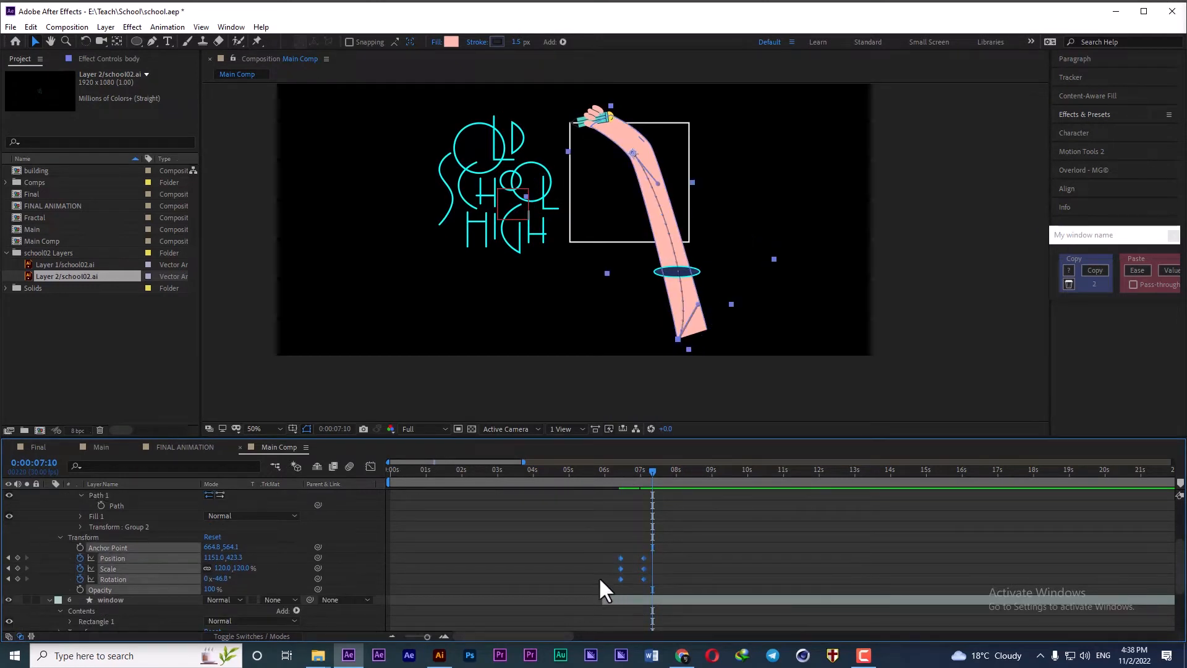
key(F9)
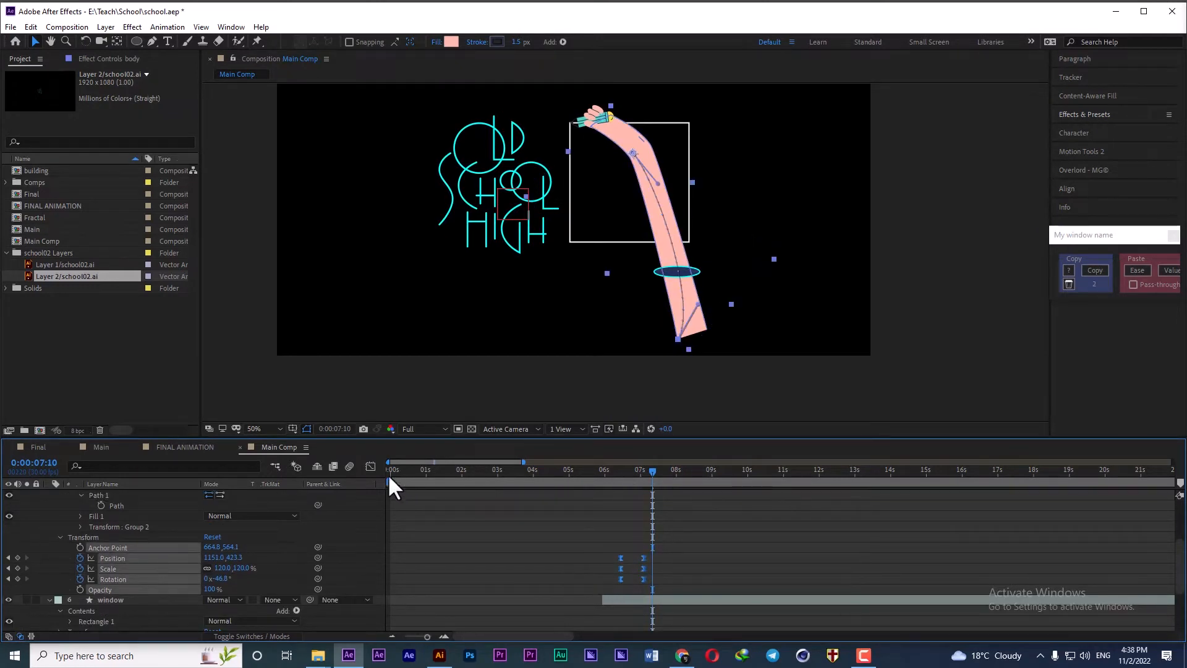
- Shape the speed graph of the body's transform keyframes into a sharp early peak with a long slowdown, and preview from 0:00:06:13
click(373, 468)
drag(660, 575, 605, 595)
scroll(630, 594, up, 1)
scroll(630, 602, up, 2)
click(544, 473)
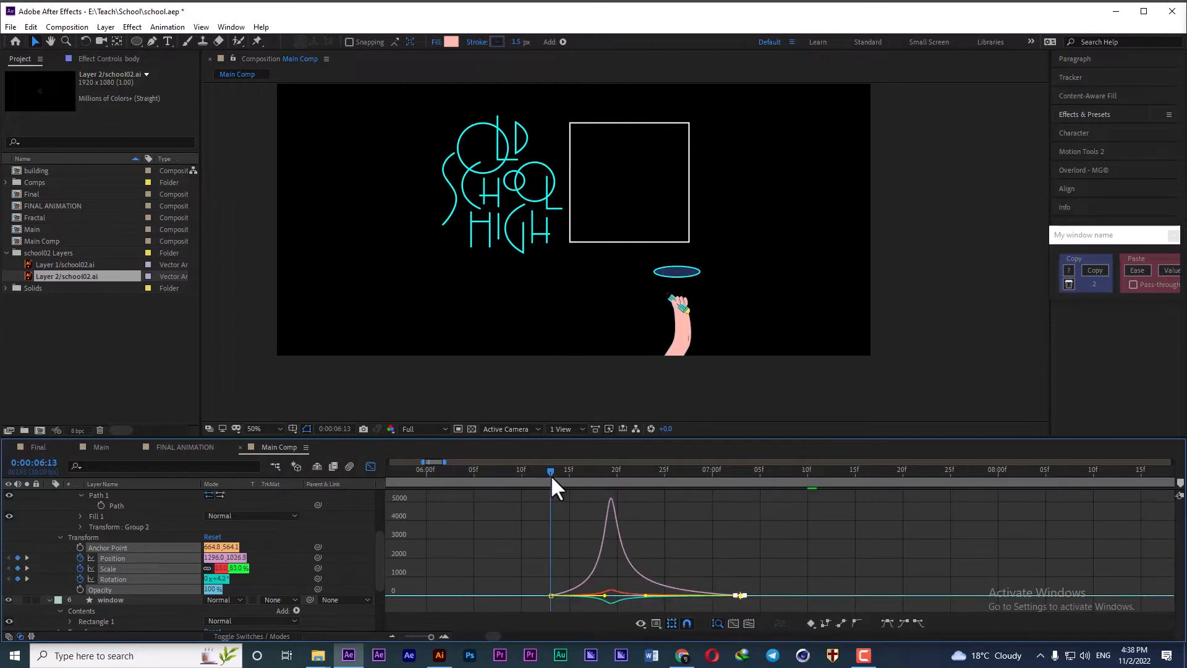
key(space)
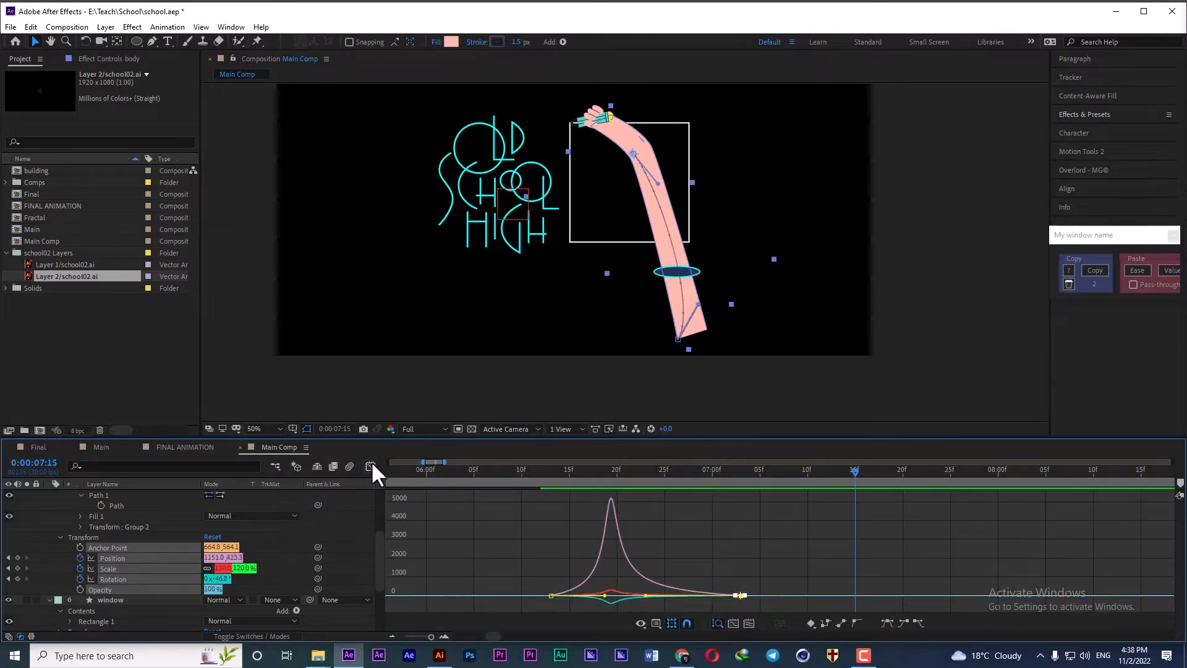
click(370, 466)
- Enlarge the timeline area and set a Path keyframe for Path 1 in the body layer's Group 2 at 0:00:07:03
scroll(723, 560, down, 4)
scroll(724, 550, down, 3)
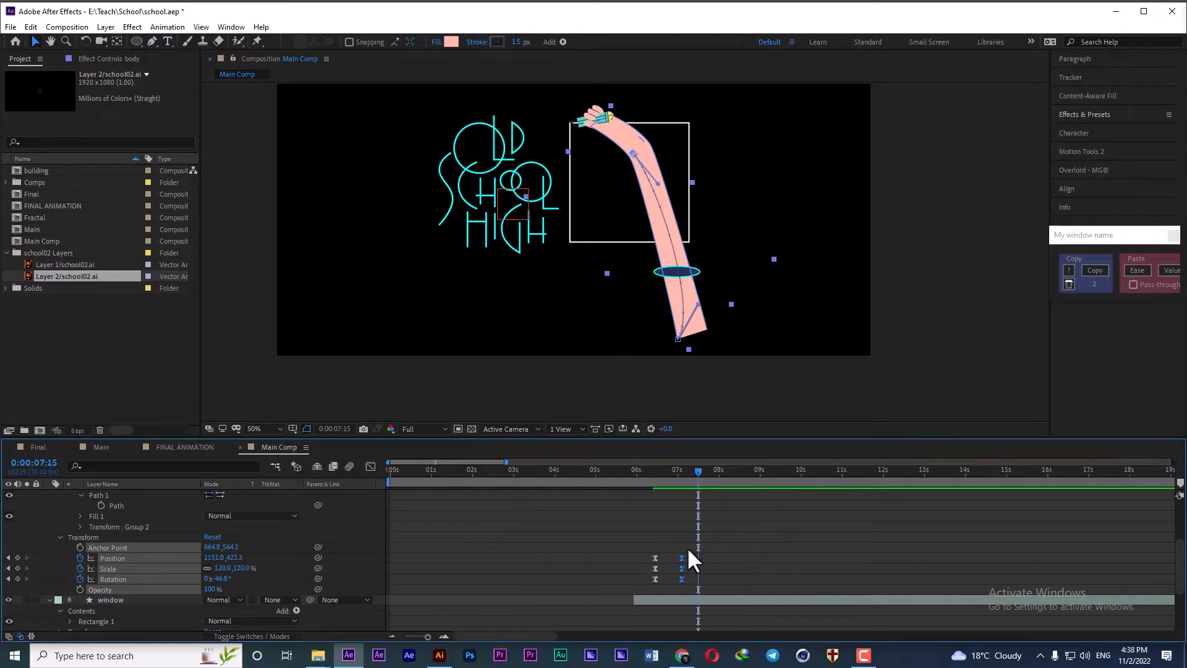
scroll(685, 546, up, 2)
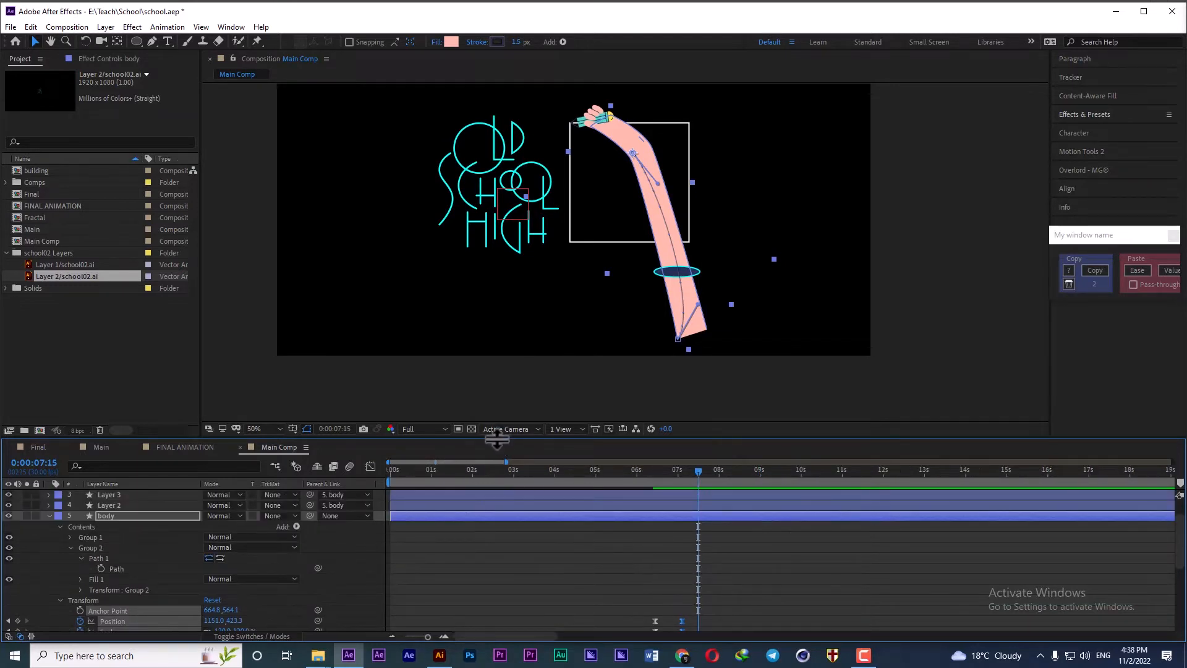
drag(497, 434, 532, 350)
scroll(593, 204, down, 2)
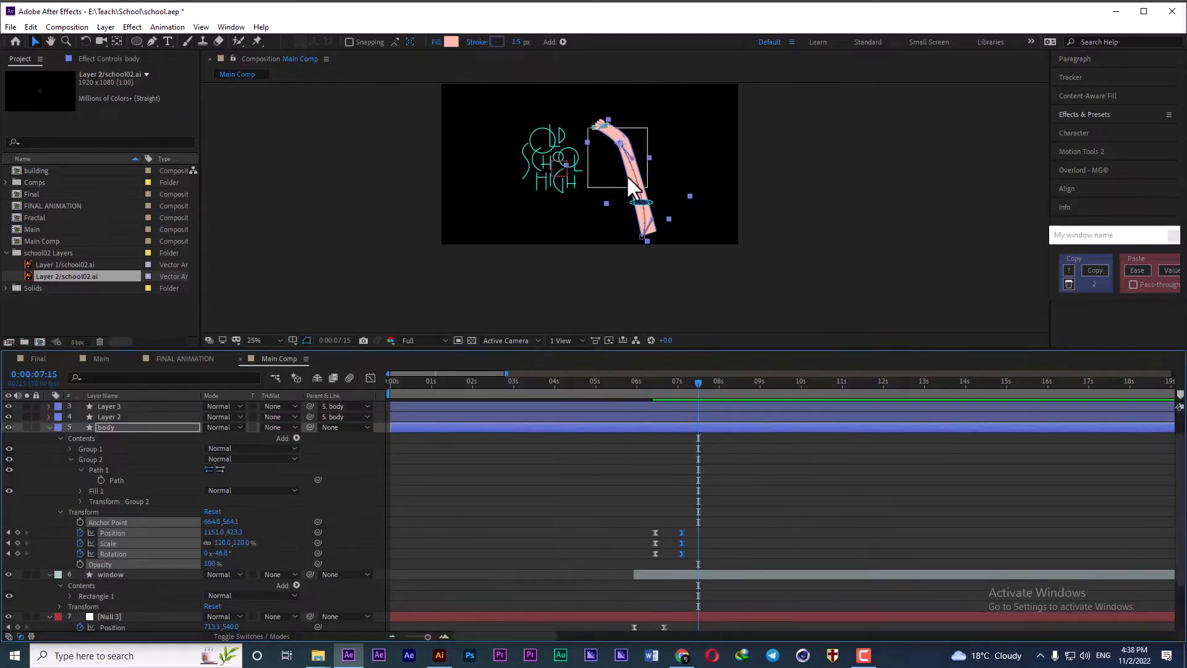
scroll(625, 169, up, 2)
drag(588, 177, 587, 196)
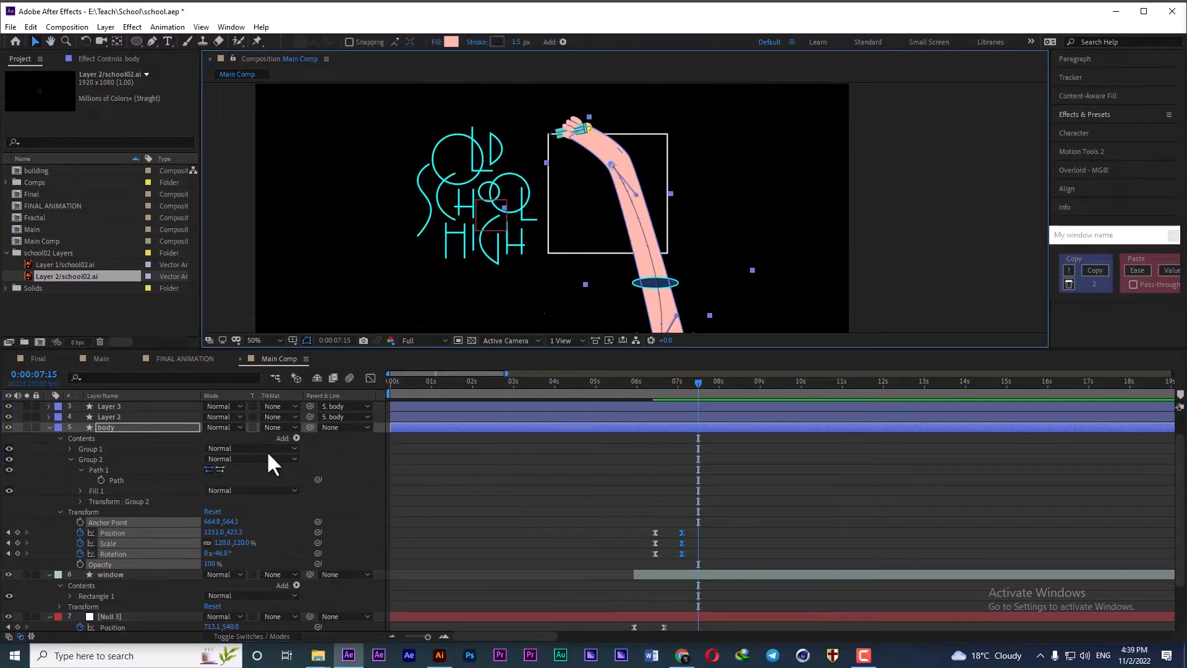
click(90, 459)
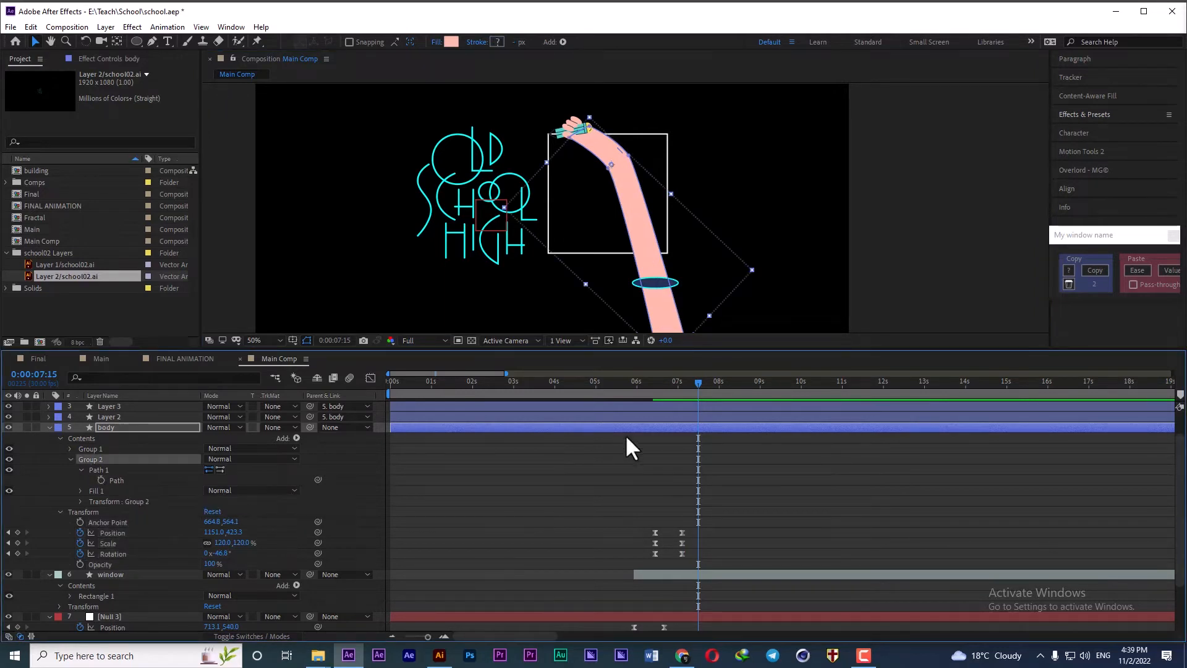
click(691, 379)
key(j)
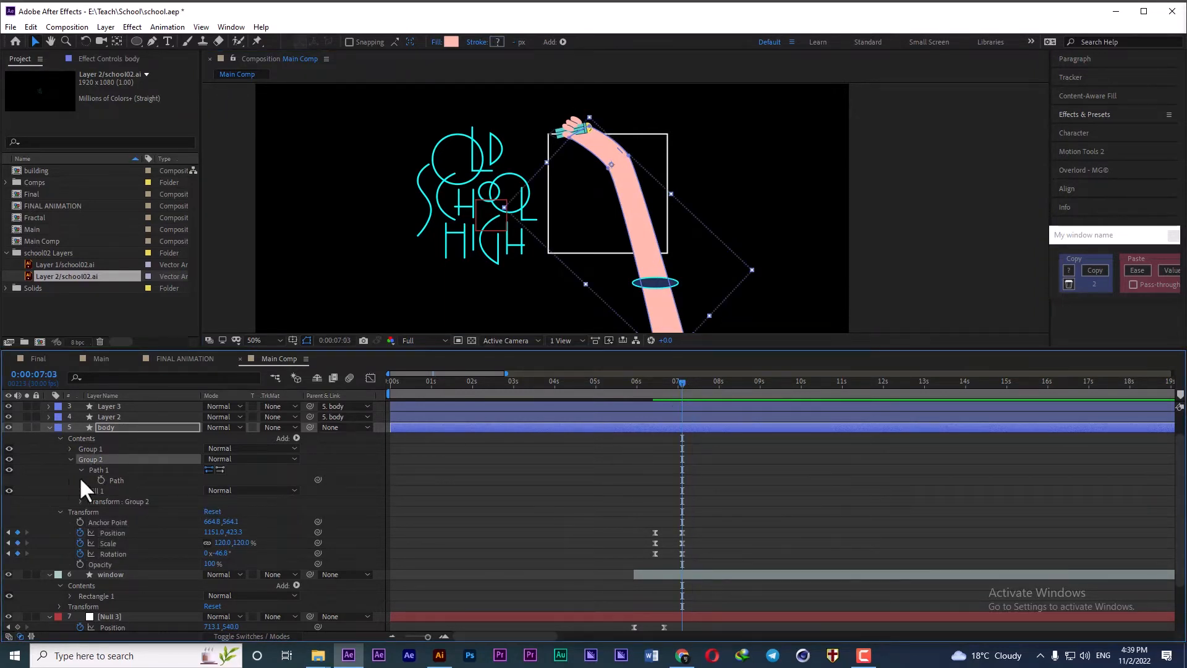
click(101, 480)
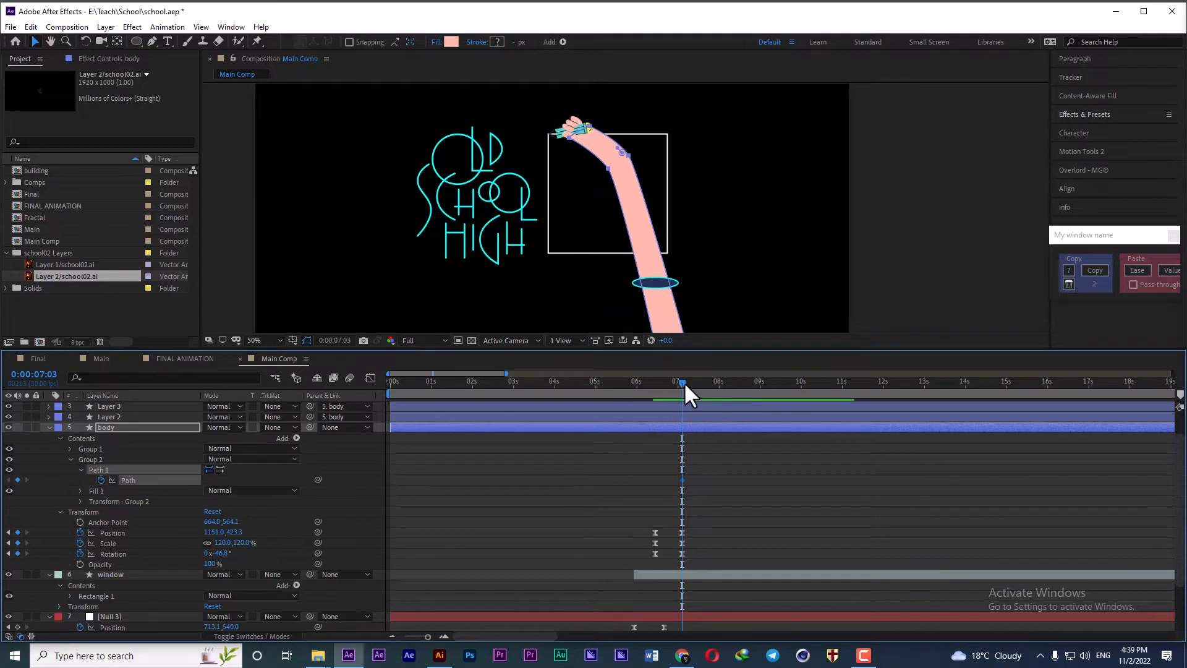
- At 0:00:08:02, shift the lower end of the arm path to the left and pull its elbow points down to the hole
drag(686, 390, 724, 388)
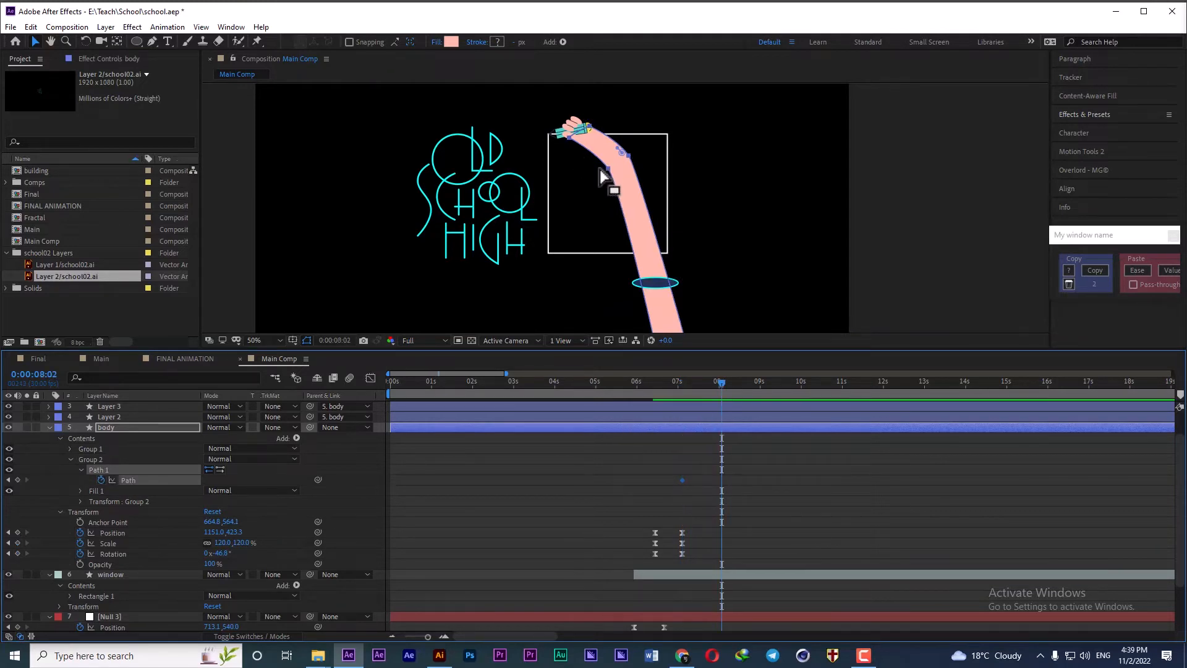
scroll(640, 259, down, 2)
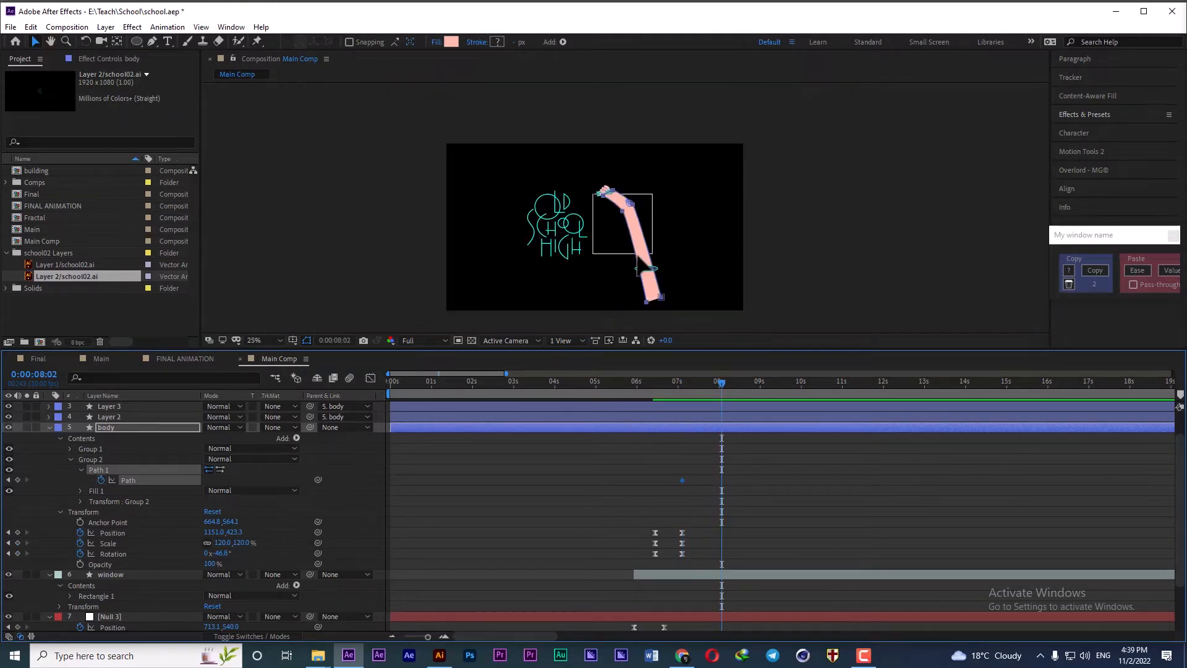
scroll(640, 259, up, 2)
scroll(639, 263, down, 2)
drag(683, 290, 632, 305)
scroll(675, 222, up, 1)
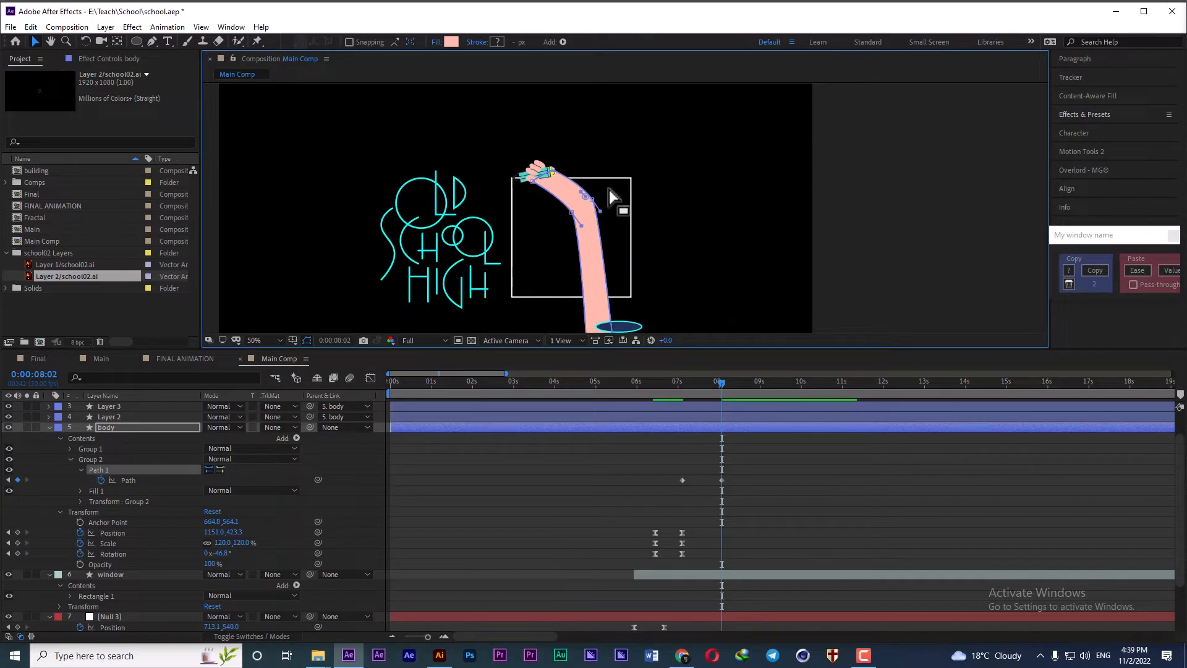
mouse_move(574, 220)
mouse_down()
mouse_move(642, 309)
mouse_move(649, 303)
mouse_move(635, 315)
mouse_up()
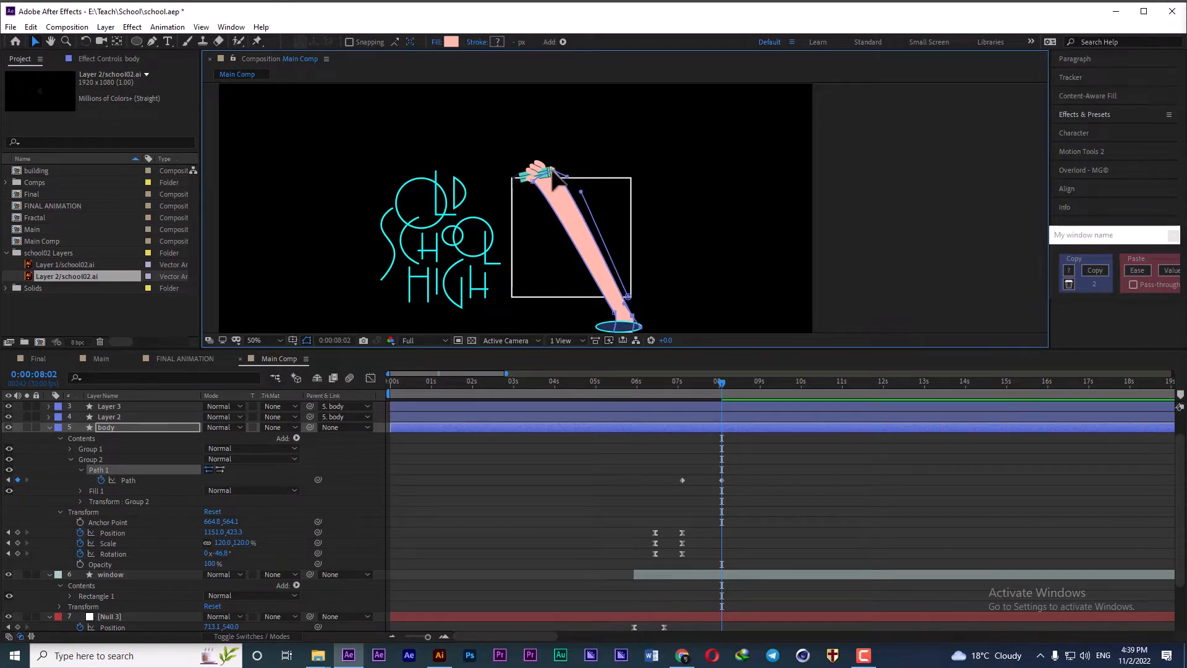
- Pull the remaining upper-arm and wrist points of the path down from the hand to the hole
scroll(554, 181, up, 4)
drag(552, 166, 629, 264)
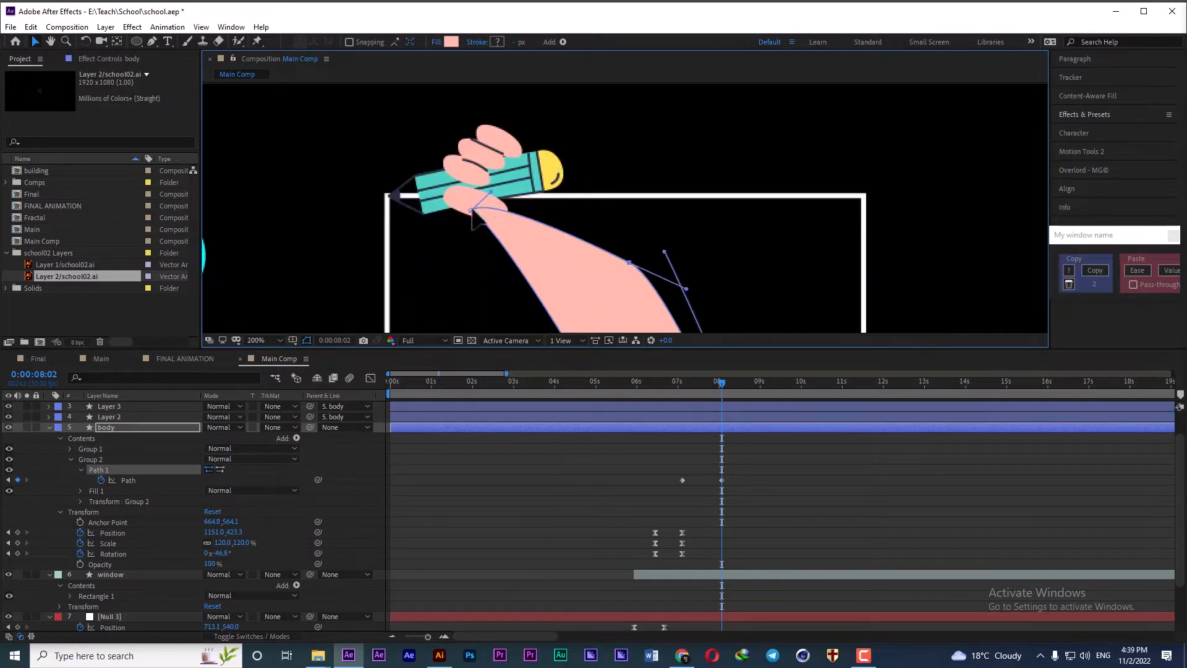
drag(471, 210, 455, 101)
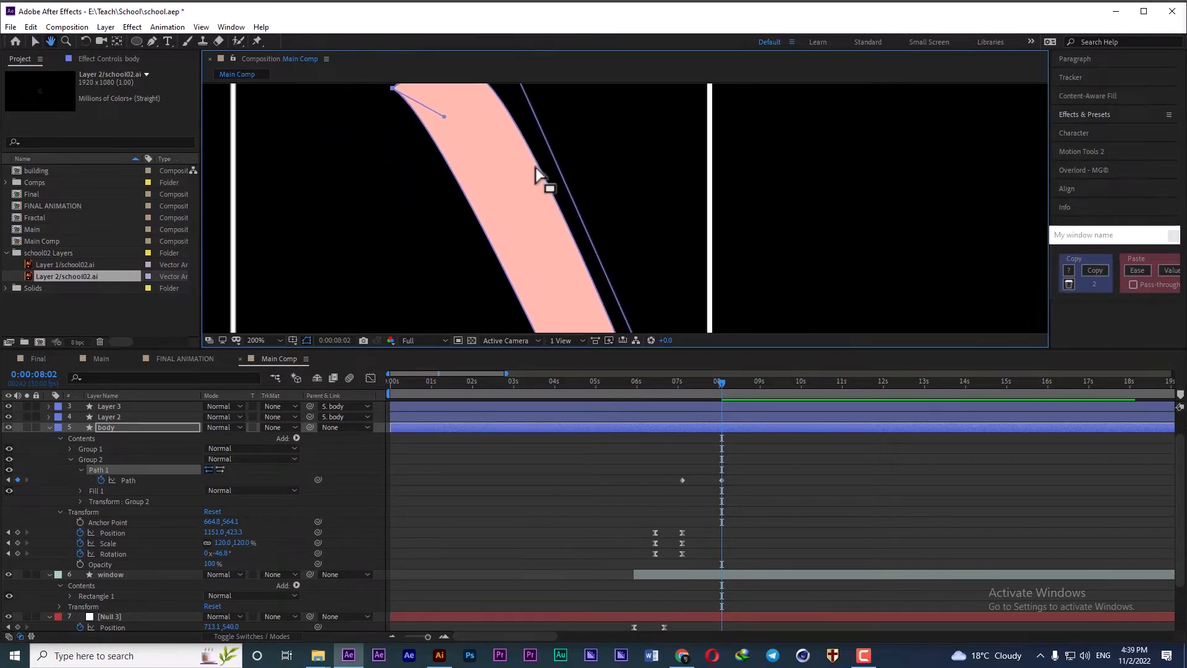
scroll(538, 178, down, 4)
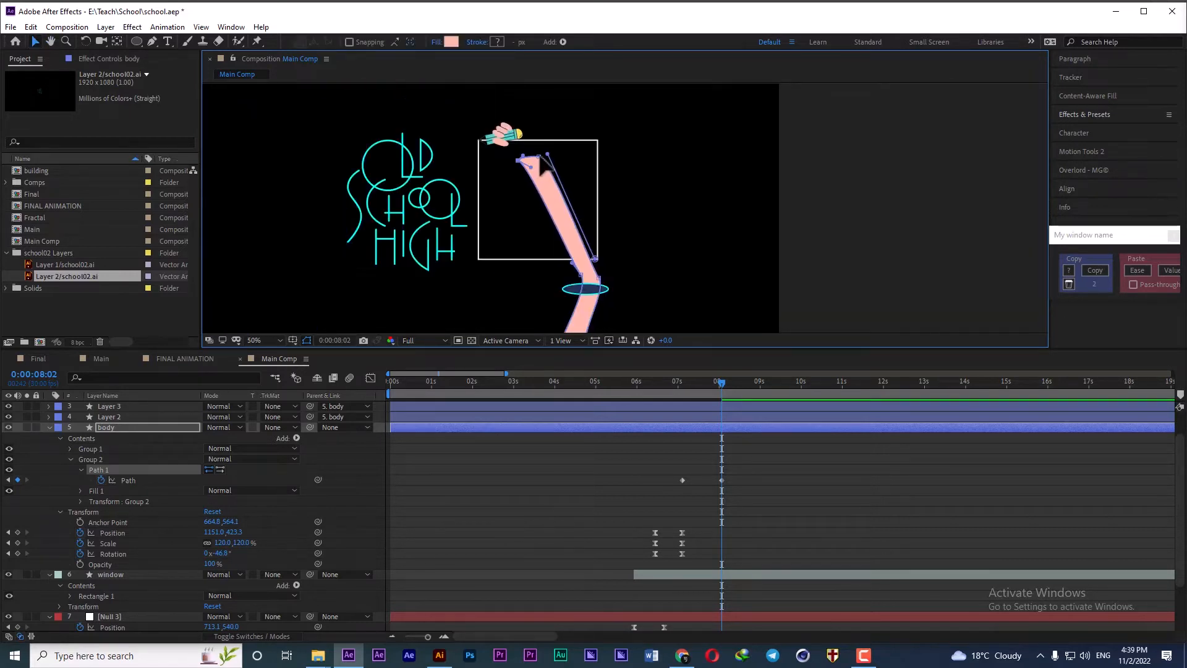
drag(542, 163, 598, 270)
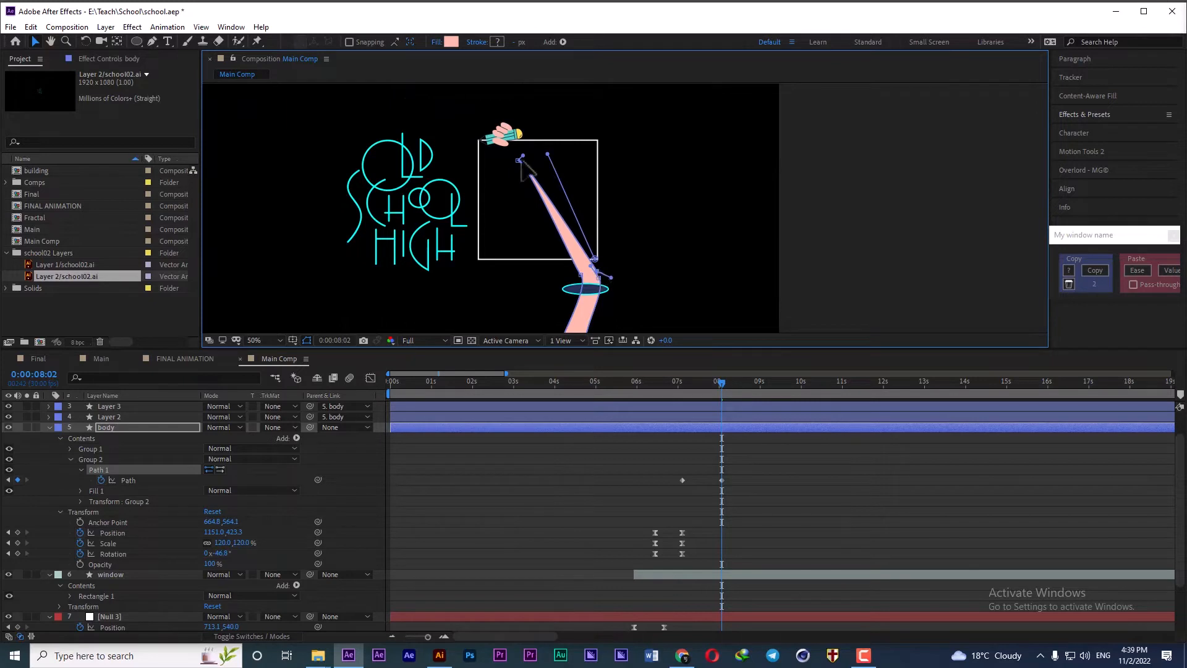
drag(518, 160, 585, 266)
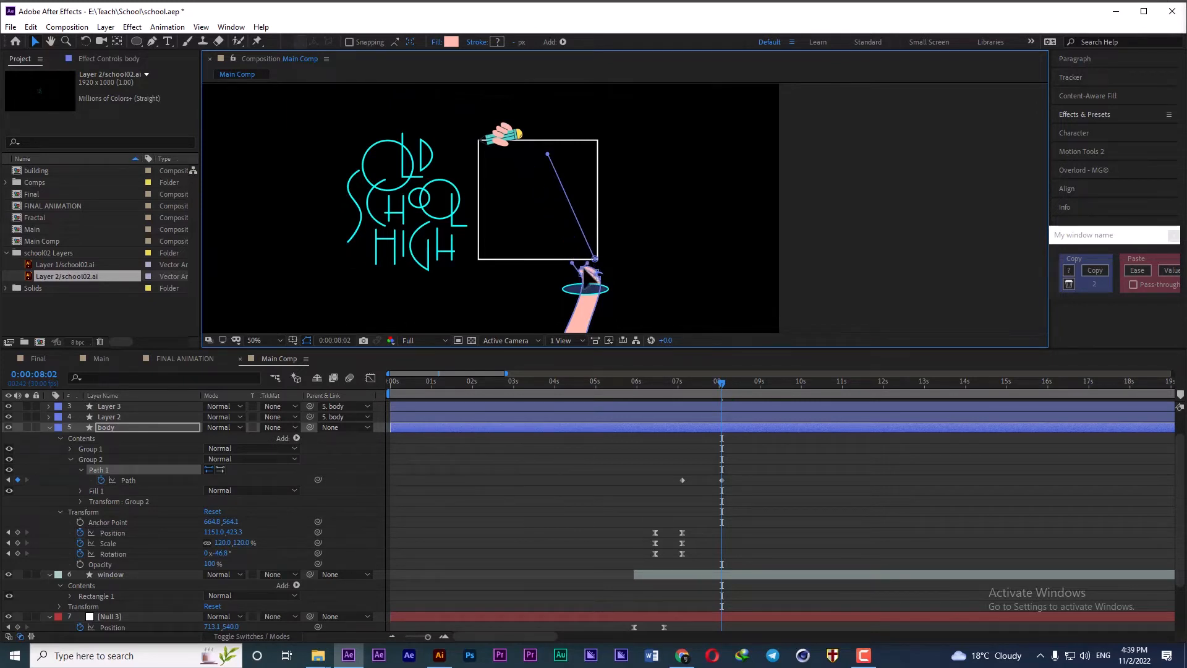
- Adjust the Bezier handles on the left side of the shortened arm to give it a clean, smooth edge
scroll(587, 273, up, 6)
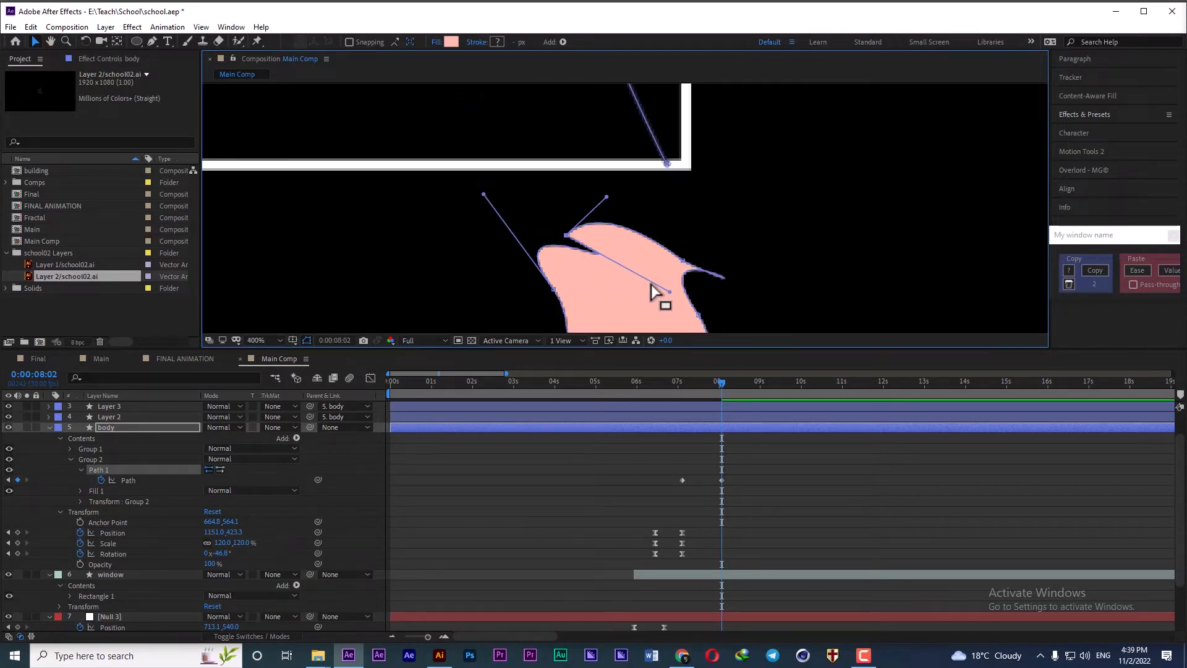
drag(672, 292, 565, 265)
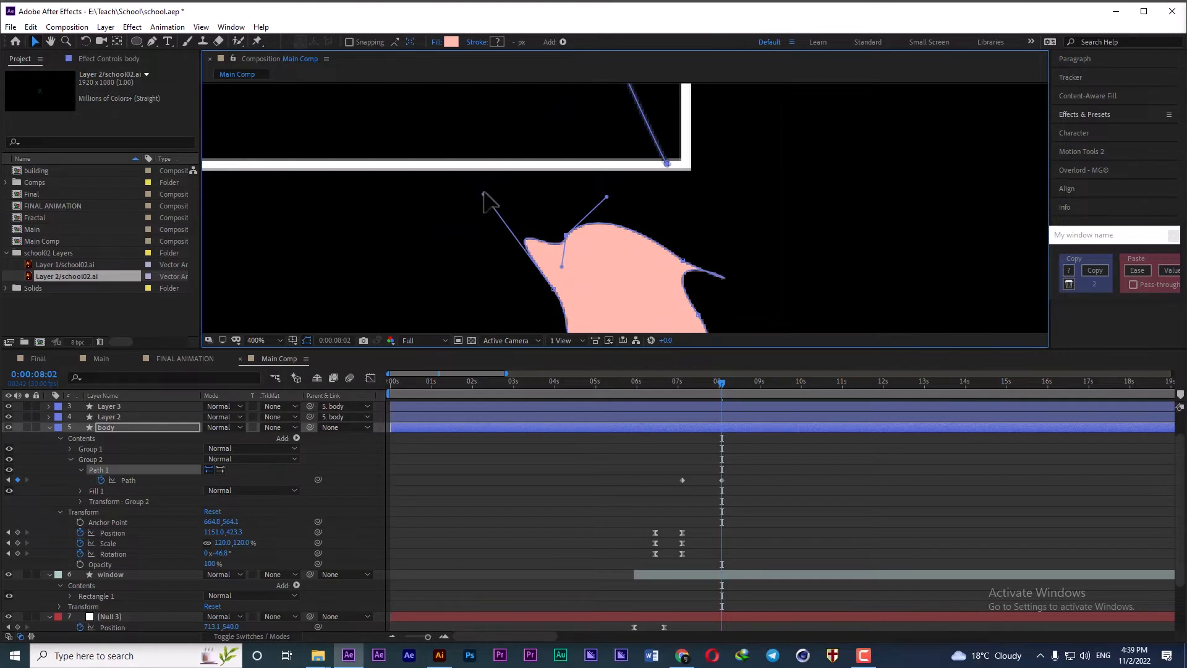
drag(484, 197, 562, 254)
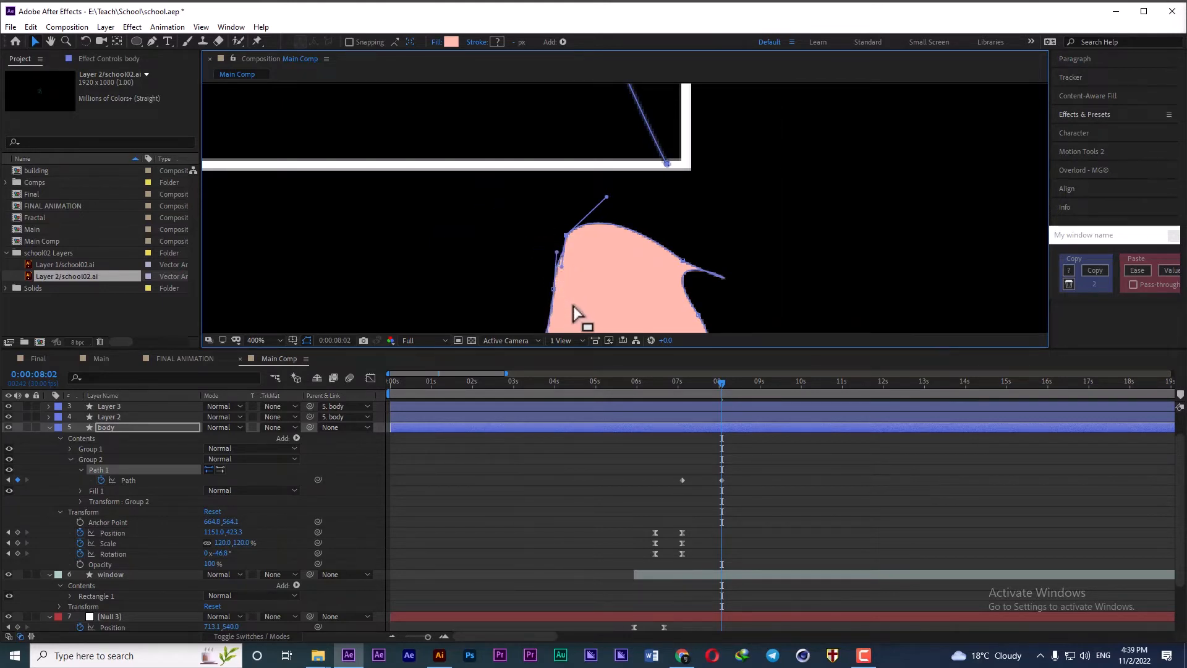
drag(575, 314, 518, 222)
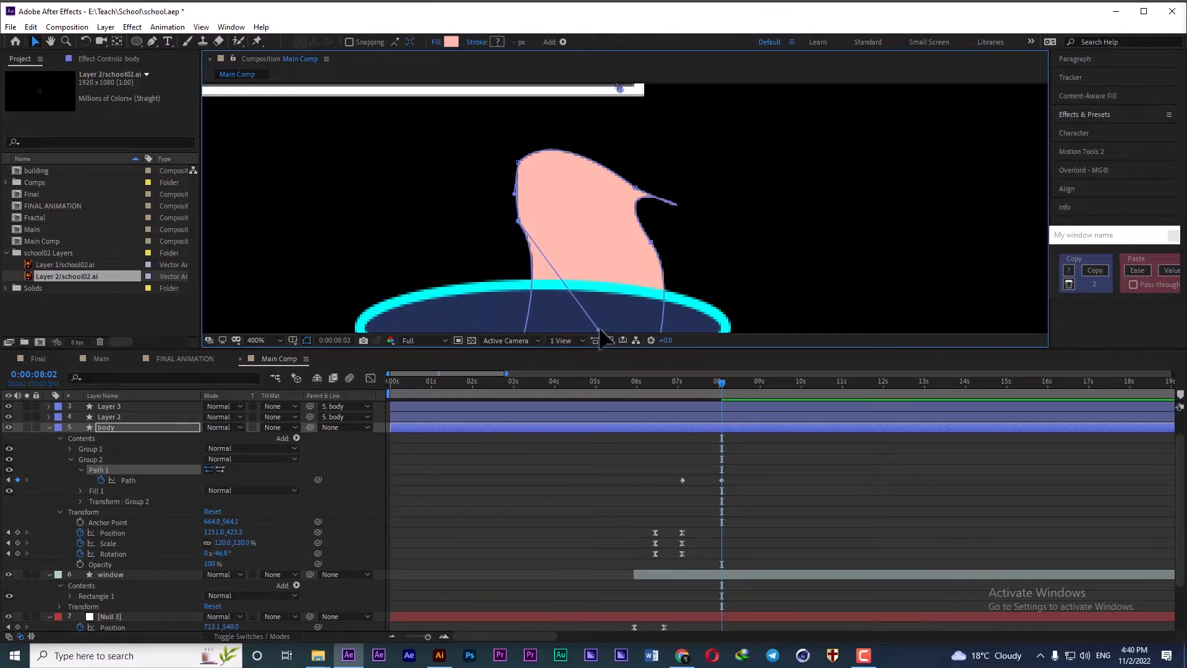
- Adjust the Bezier handles on the right side of the shortened arm to remove the pointed spike
scroll(531, 325, down, 3)
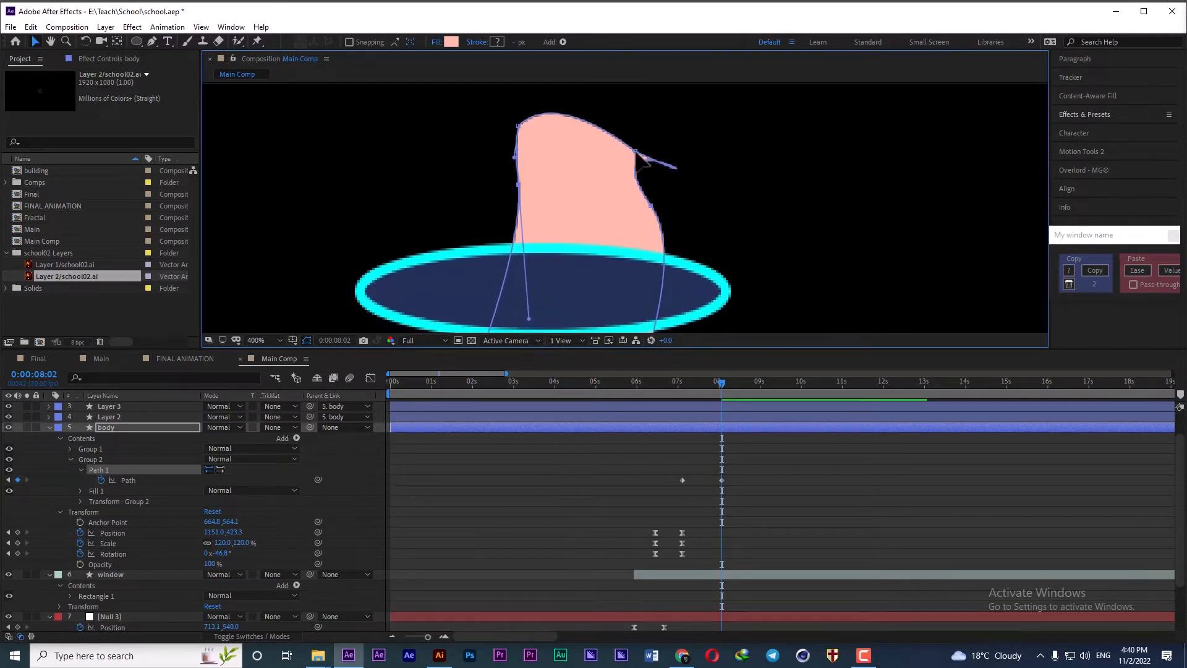
drag(642, 158, 653, 183)
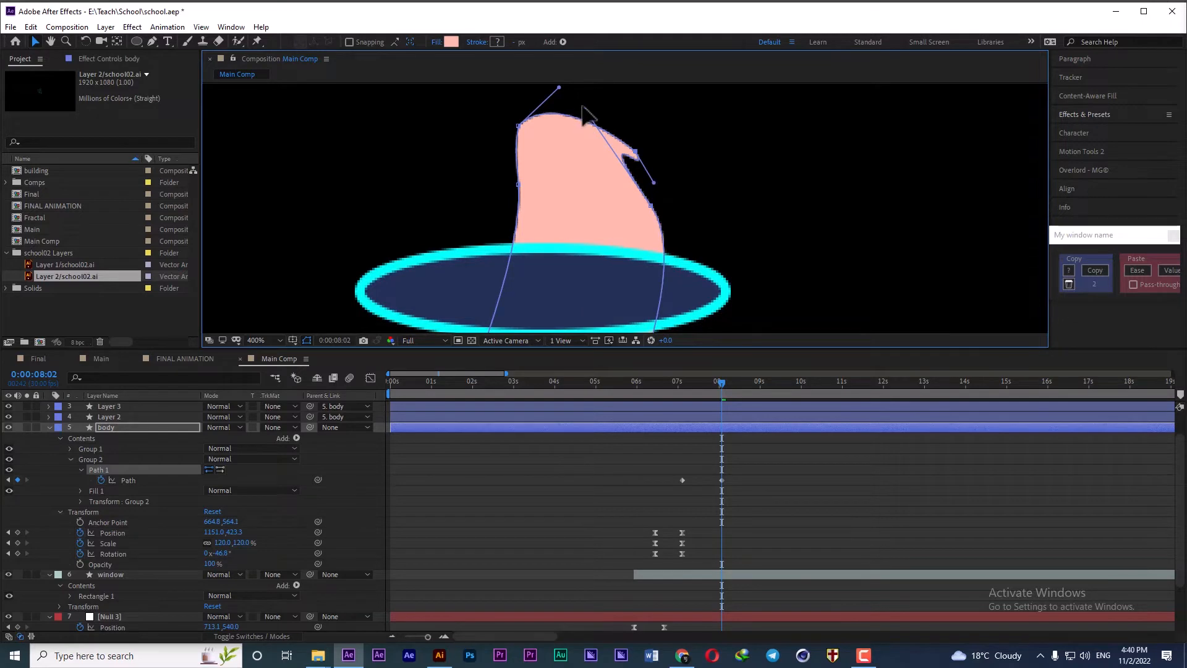
drag(585, 110, 650, 196)
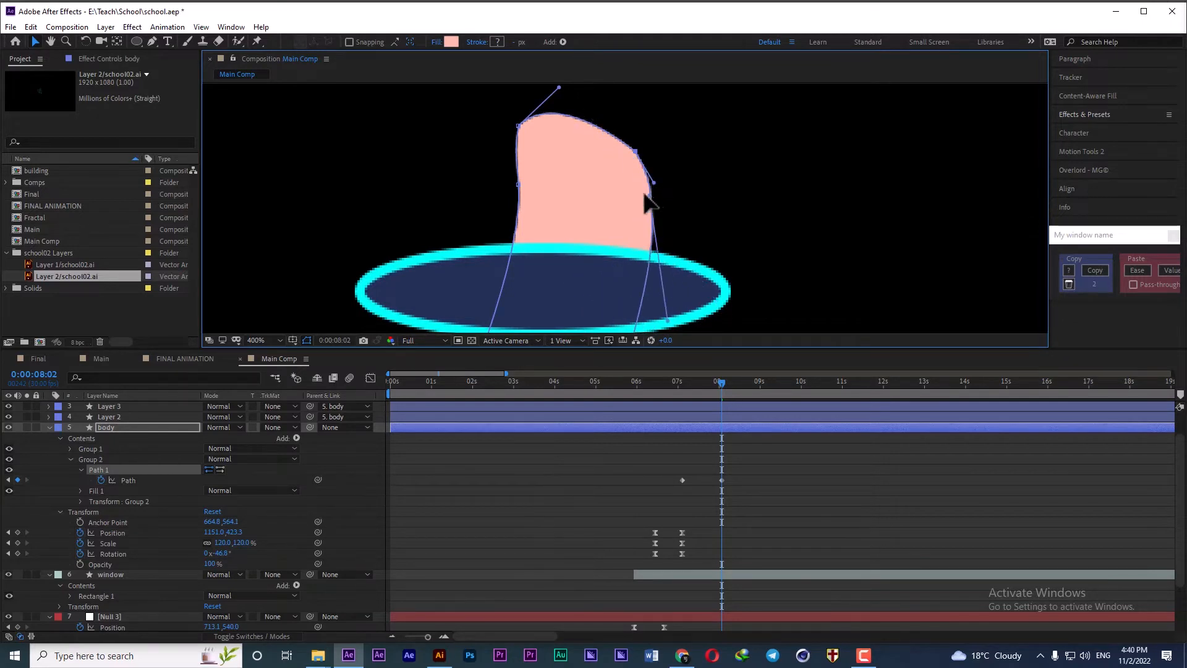
- Apply Easy Ease to both Path keyframes of the arm
scroll(599, 167, down, 4)
drag(599, 165, 558, 209)
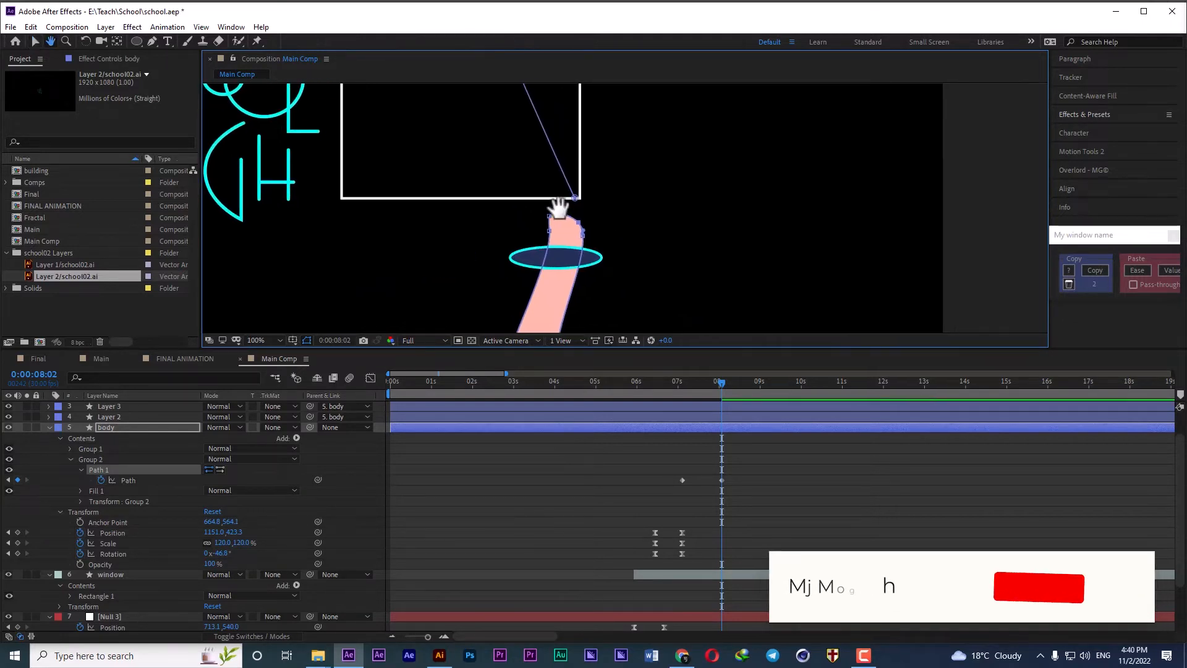
scroll(643, 309, down, 2)
drag(735, 475, 677, 482)
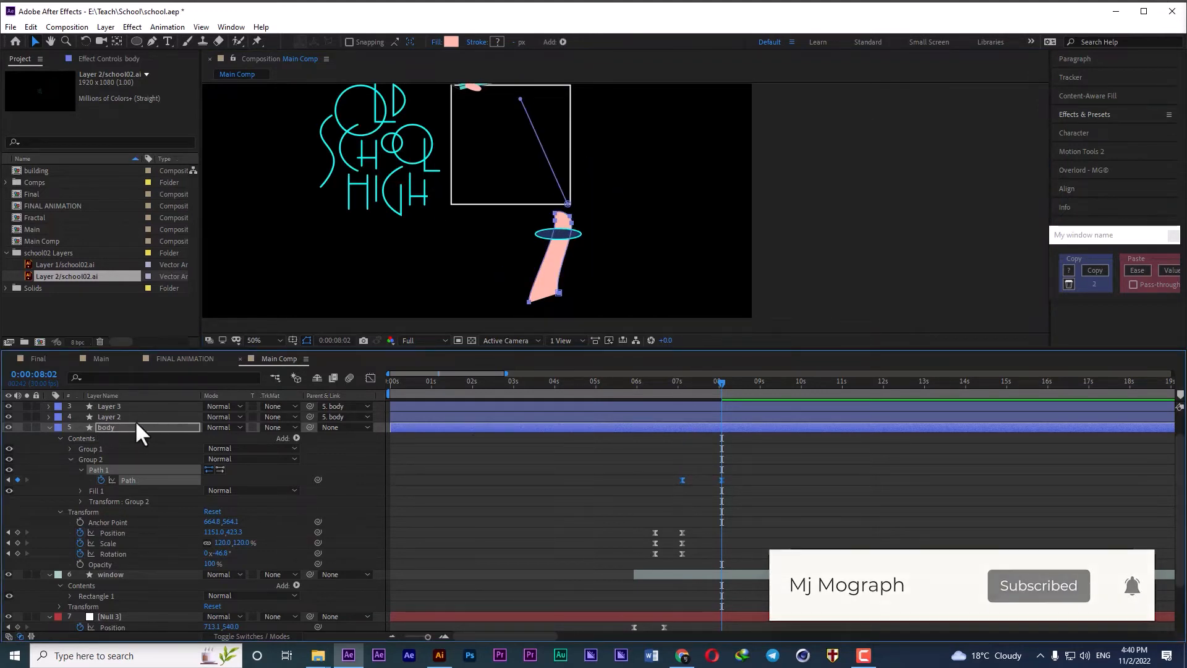
- Parent Layer 3 and Layer 4 to Layer 2 so all the hand and pencil pieces follow one layer
click(135, 418)
scroll(135, 420, up, 1)
drag(488, 127, 541, 188)
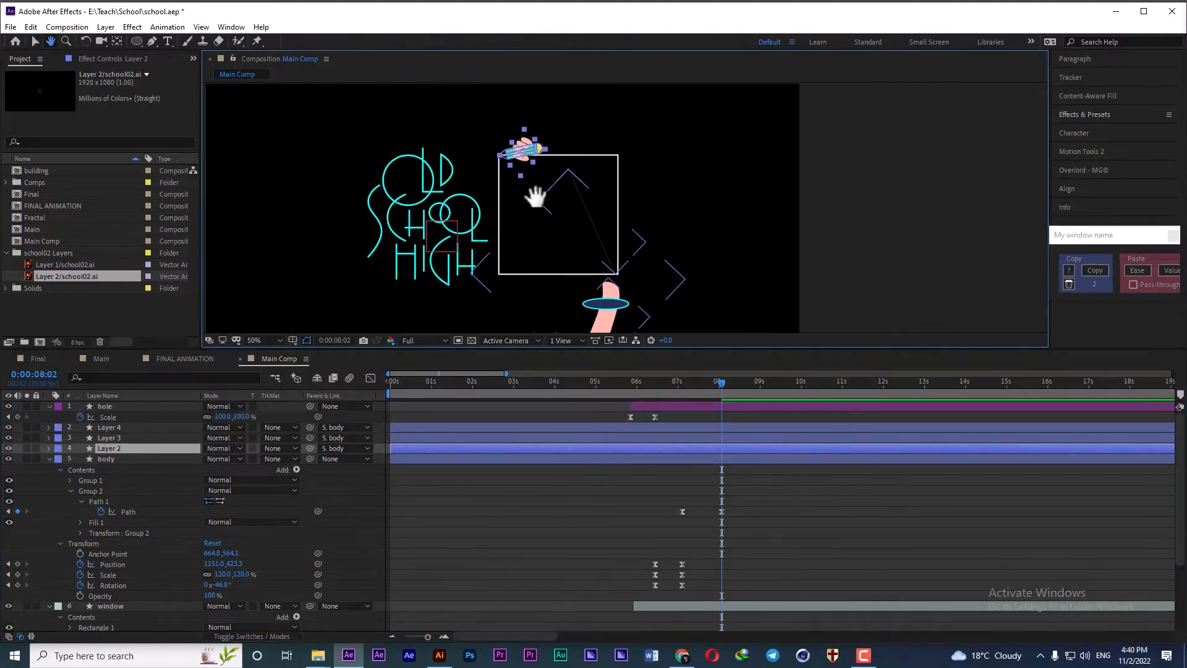
click(114, 428)
shift+click(110, 437)
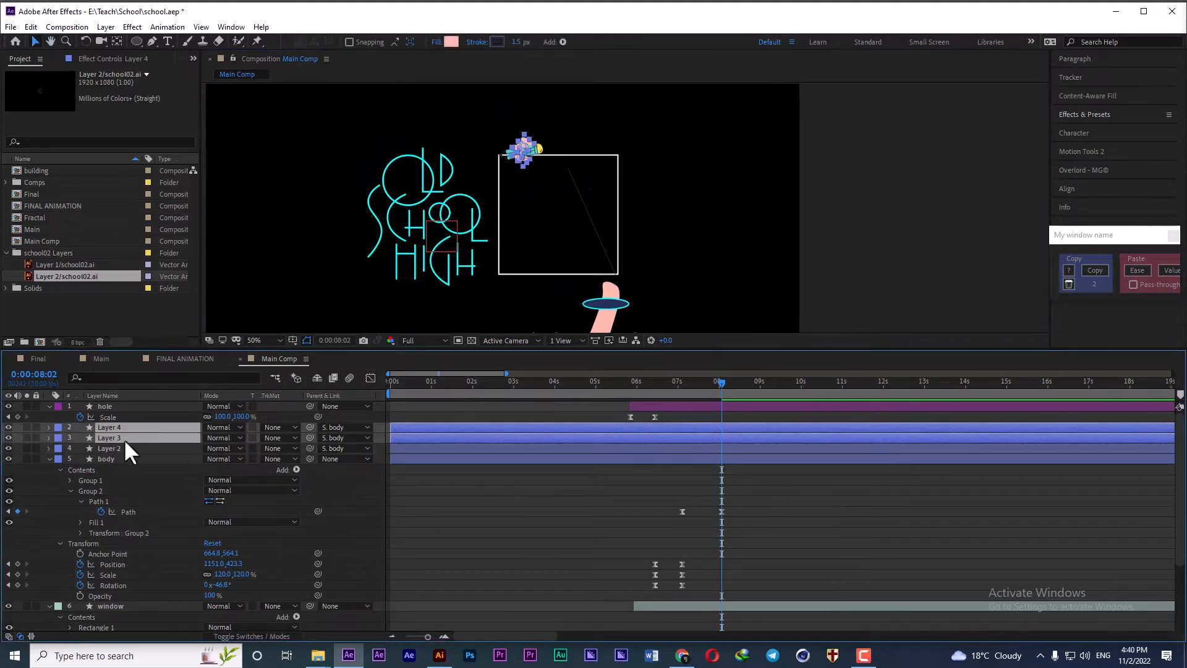
drag(310, 437, 120, 449)
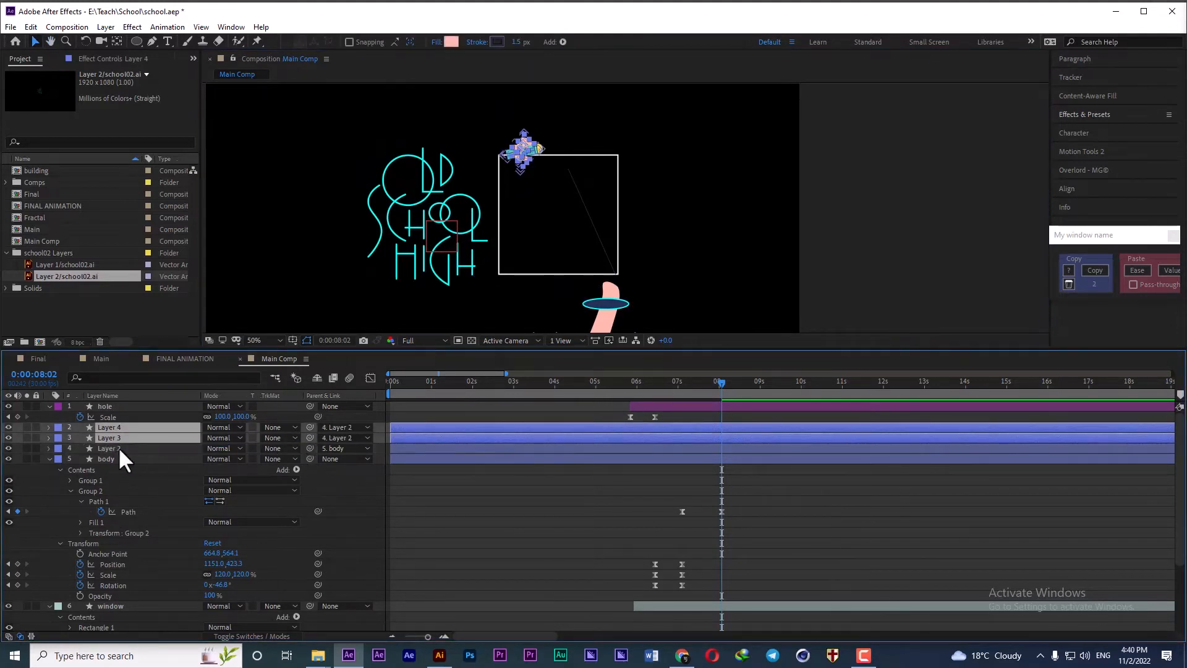
click(119, 449)
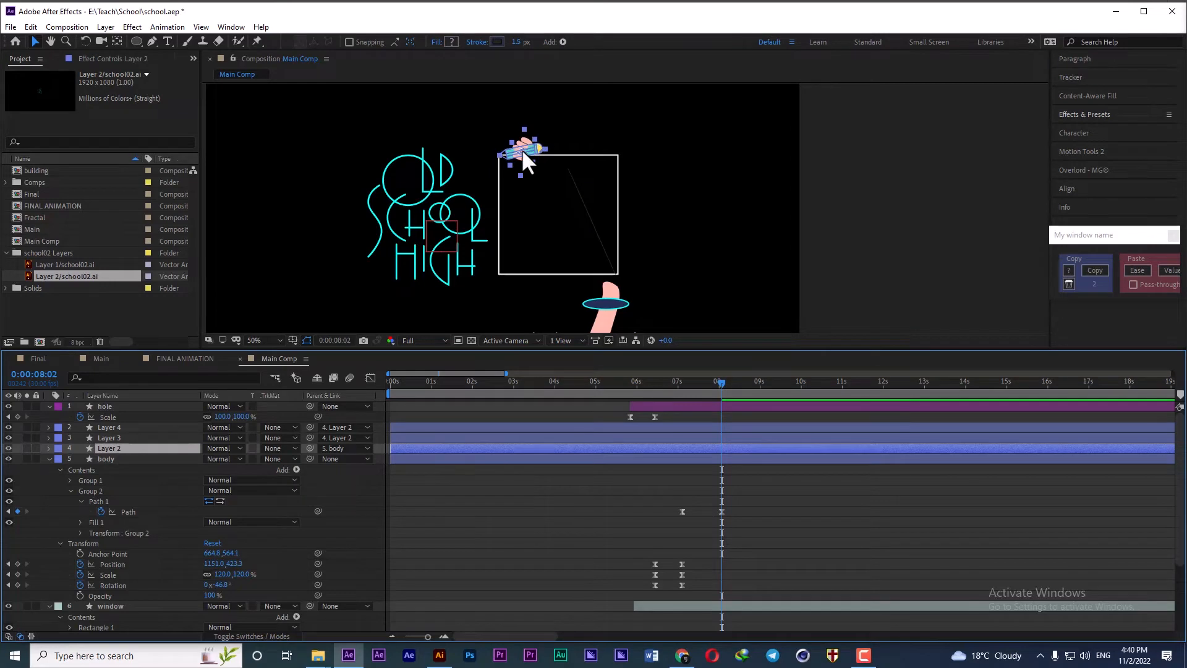
drag(523, 152, 611, 283)
key(ctrl+z)
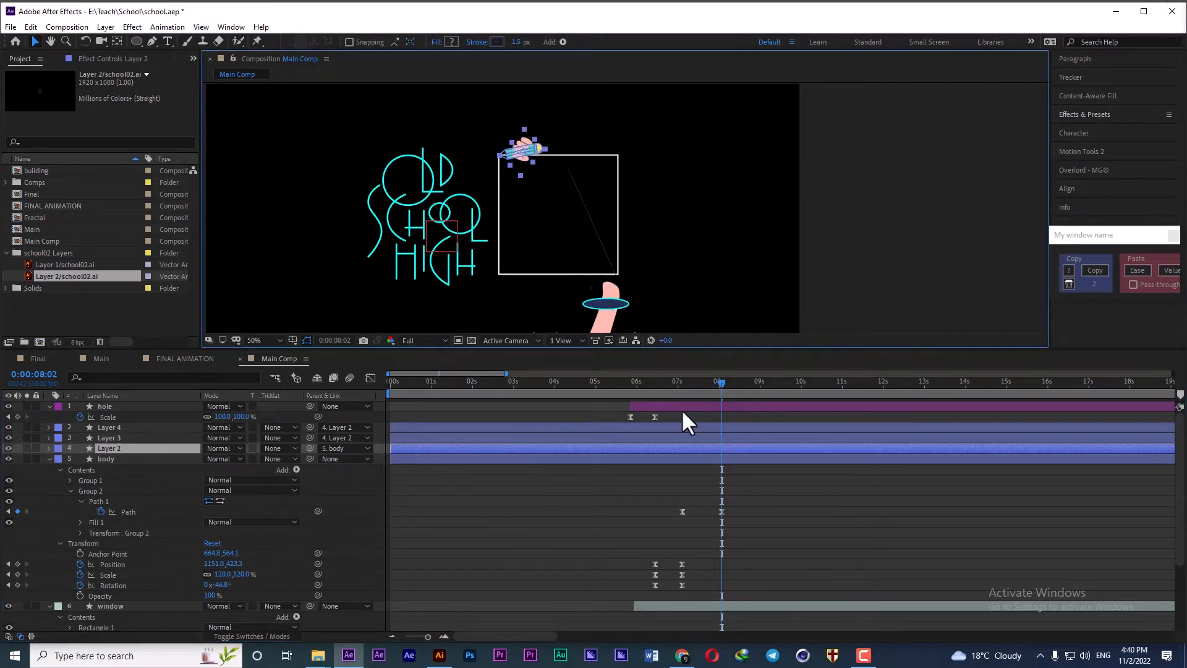
- Add Position, Scale and Rotation keyframes to Layer 2 and shift them back to 0:00:07:03, in line with the arm's first Path keyframe
click(106, 448)
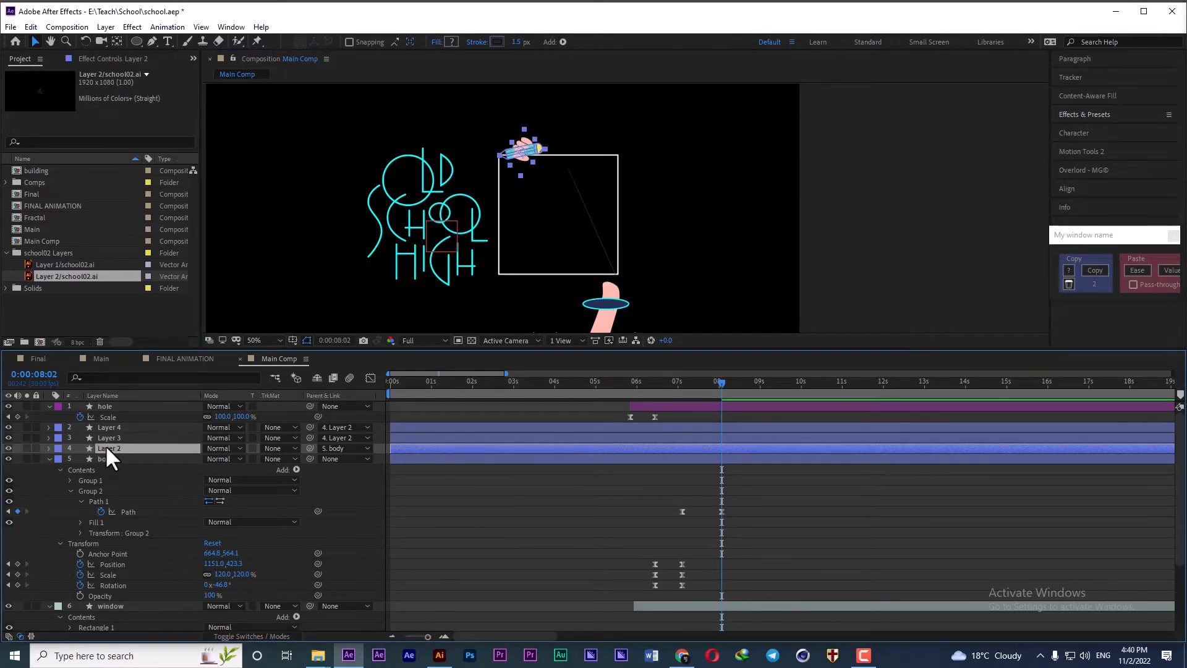
key(s)
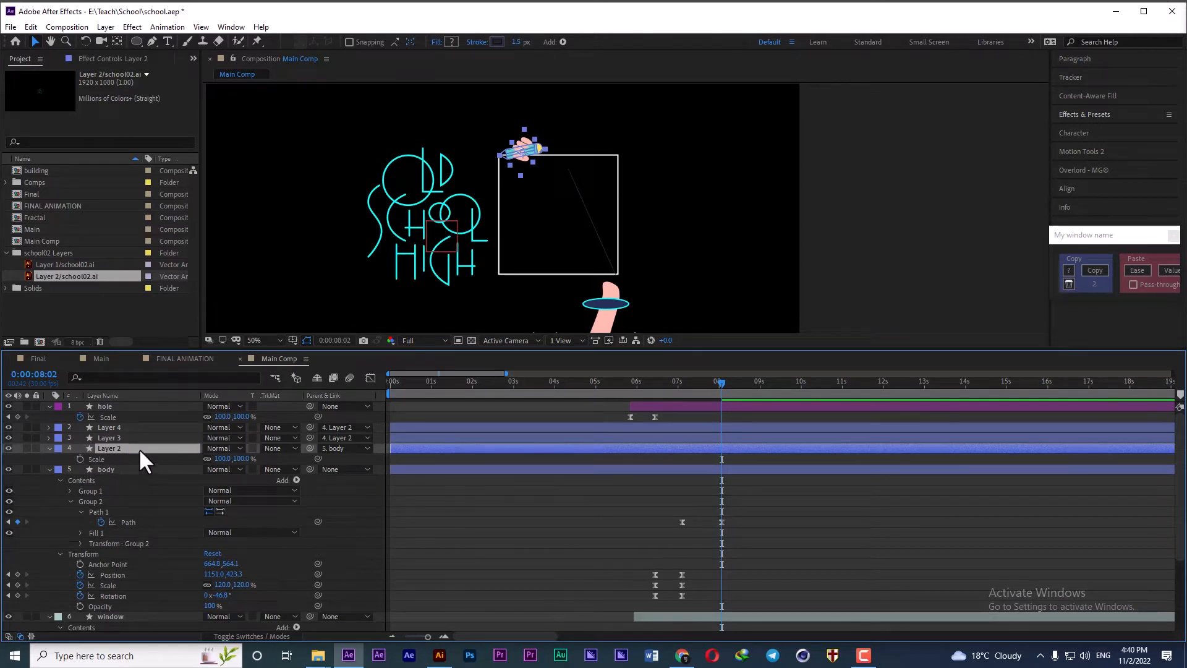
key(shift+p)
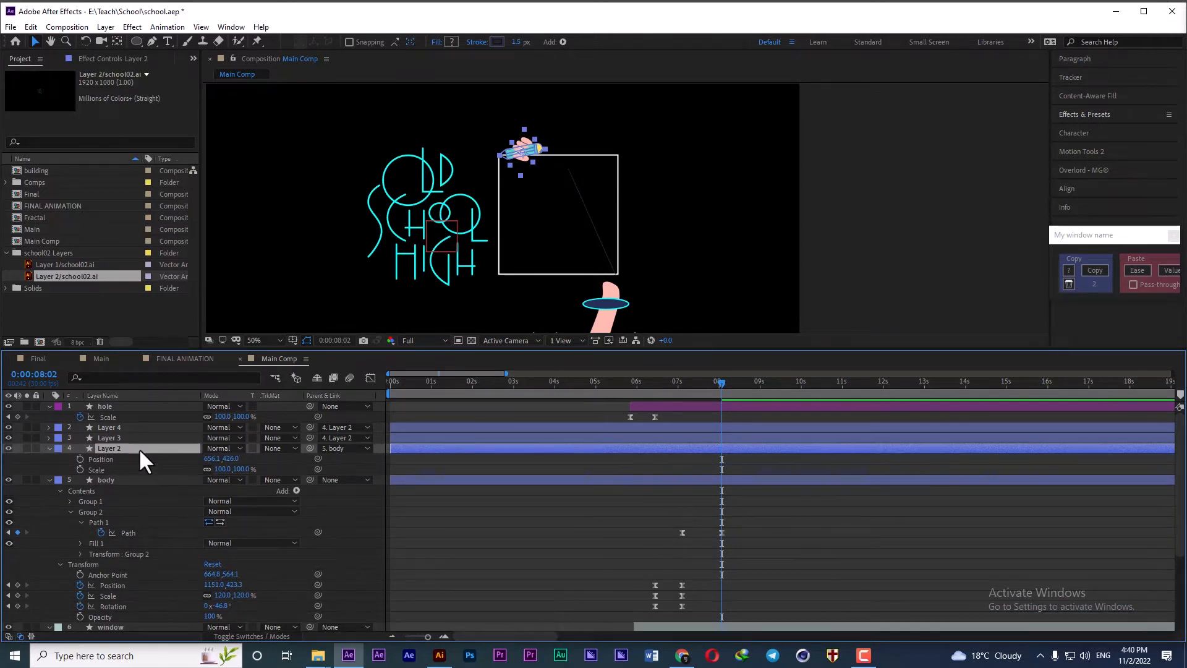
key(shift+r)
drag(79, 459, 151, 479)
scroll(743, 492, up, 2)
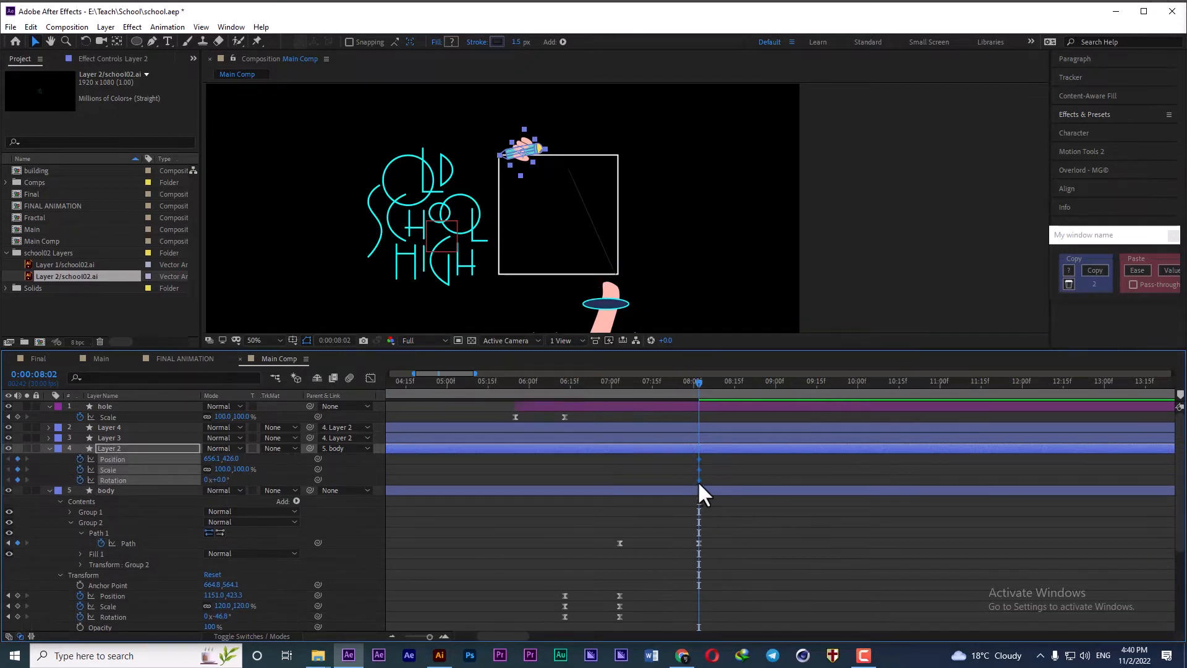
drag(699, 479, 619, 479)
- At 0:00:08:02, move the pencil-holding hand down to the shortened arm and rotate it so the pencil points upward
mouse_move(521, 150)
mouse_down()
mouse_move(566, 238)
mouse_move(621, 294)
mouse_up()
scroll(614, 284, up, 4)
key(w)
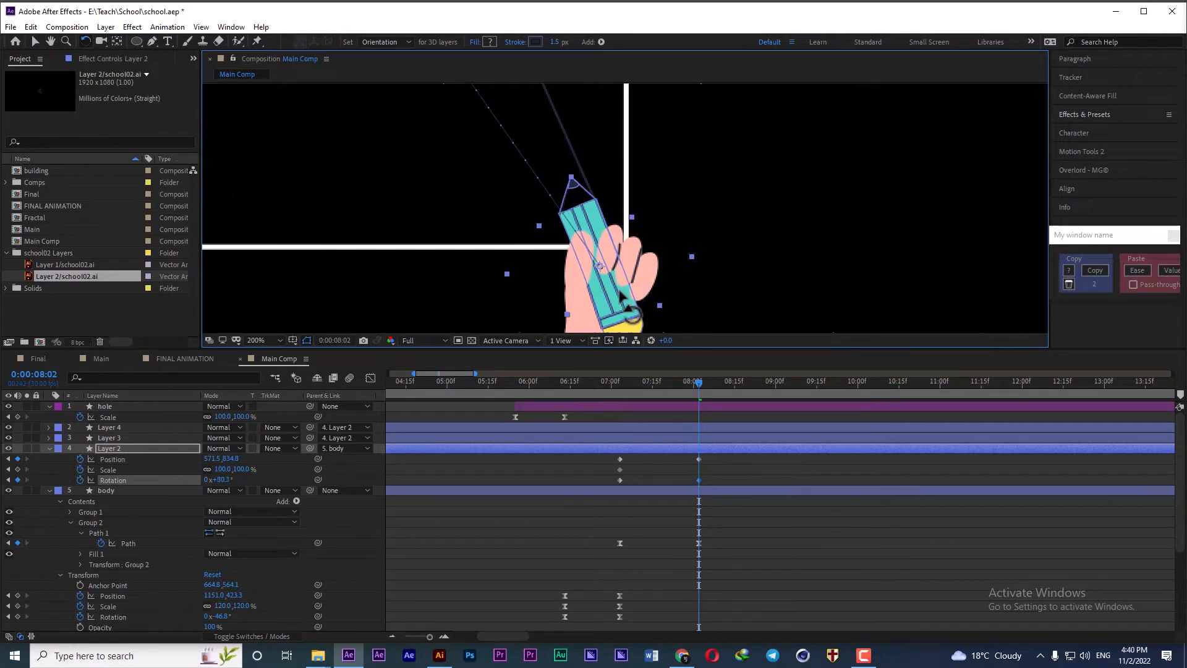
scroll(621, 296, down, 2)
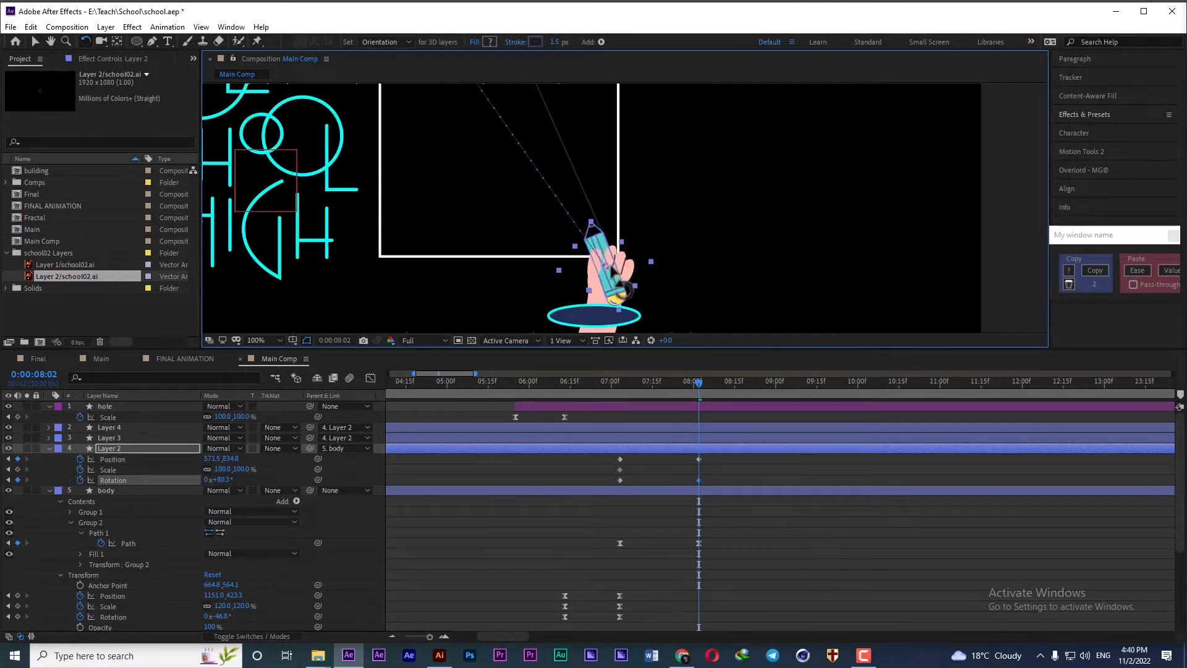
- Scale the hand down to 51%, rotate it to about 82° and place it at about 578, 864 beside the wrist
drag(233, 469, 220, 469)
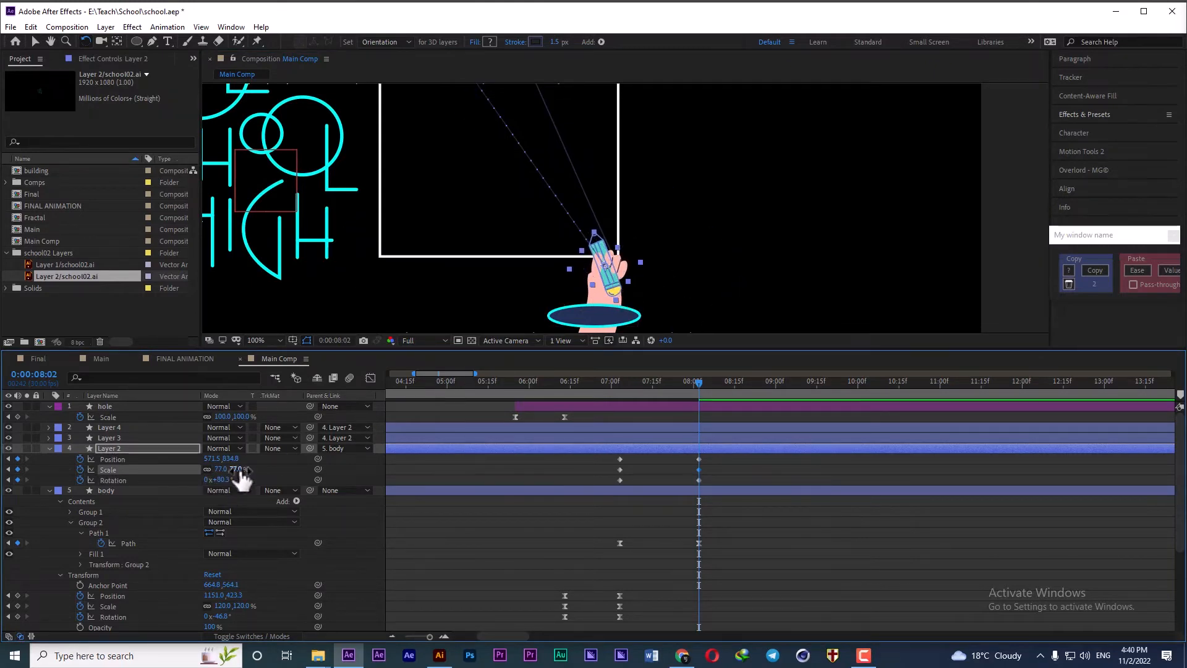
drag(233, 469, 218, 469)
drag(634, 287, 618, 296)
scroll(618, 295, up, 1)
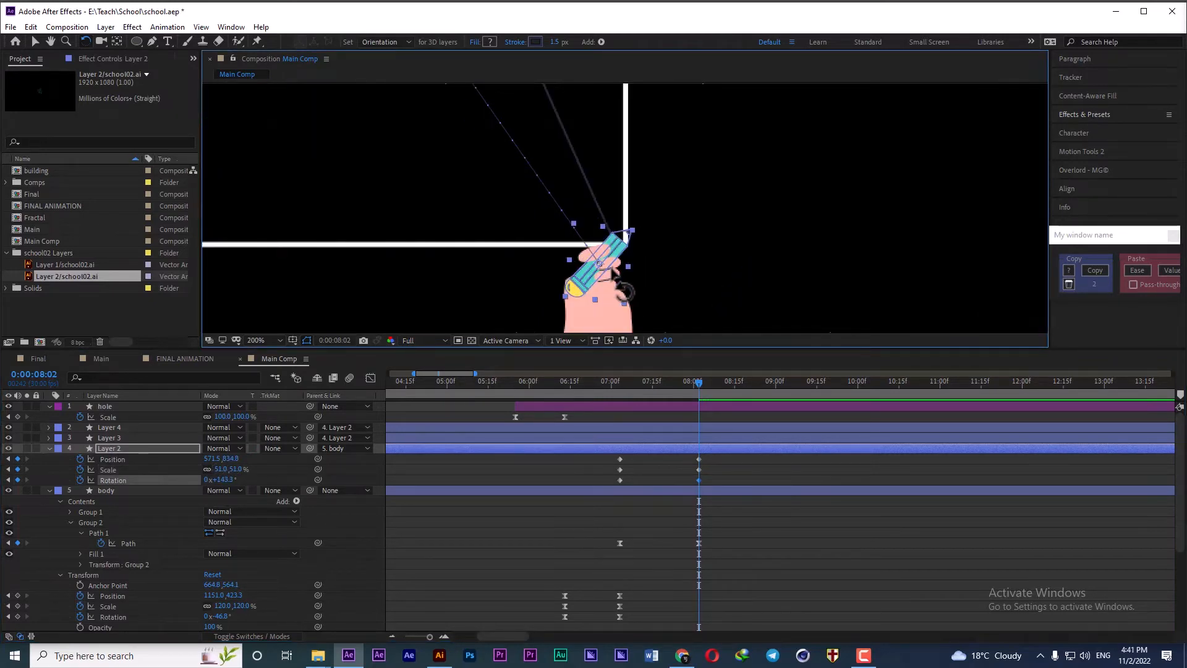
drag(613, 272, 640, 284)
key(v)
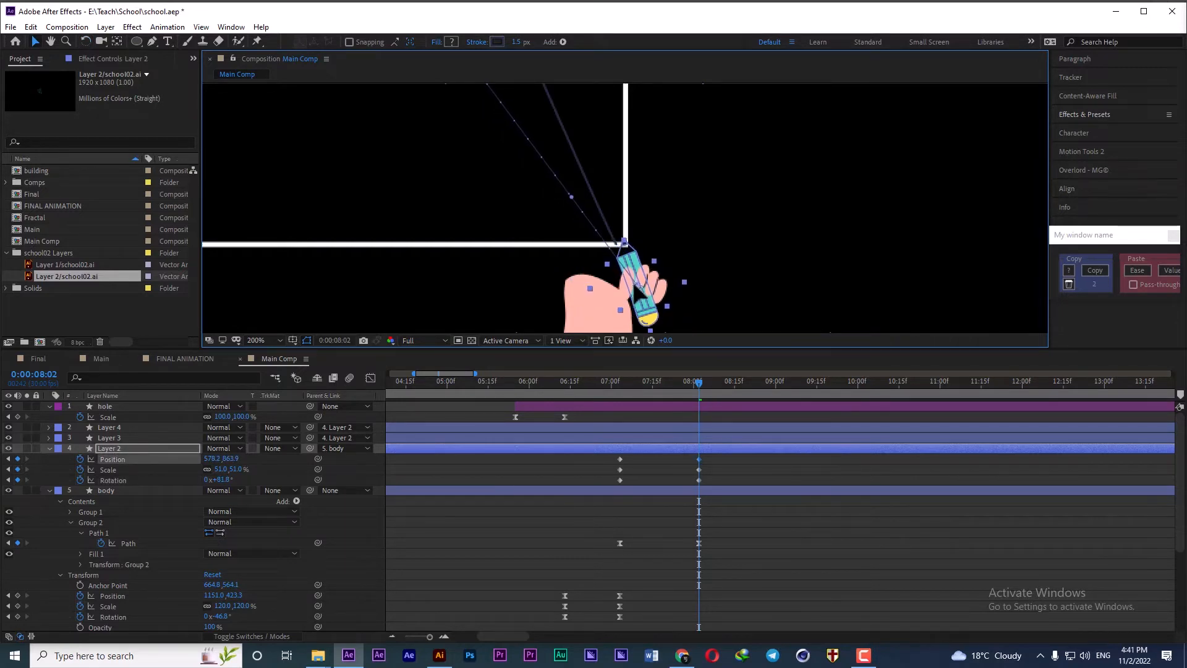
- Pull the right-hand wrist points of the arm's path over to the hand and adjust the handle for a smooth edge into the hole
scroll(633, 284, down, 2)
scroll(643, 291, up, 2)
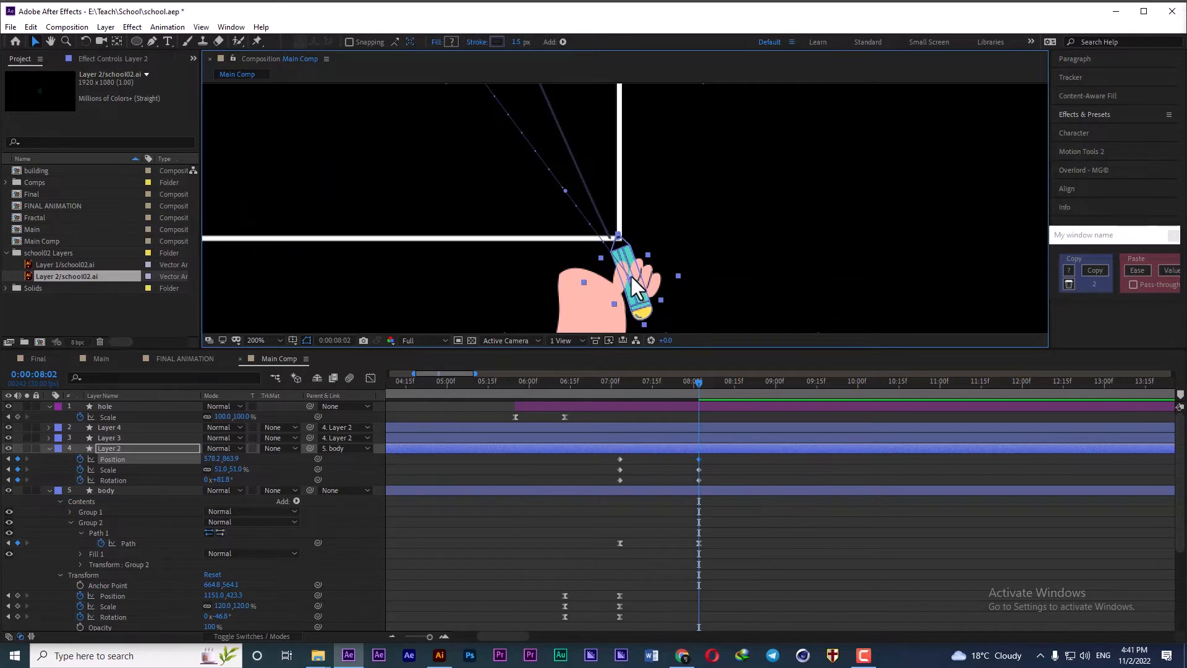
drag(631, 276, 590, 189)
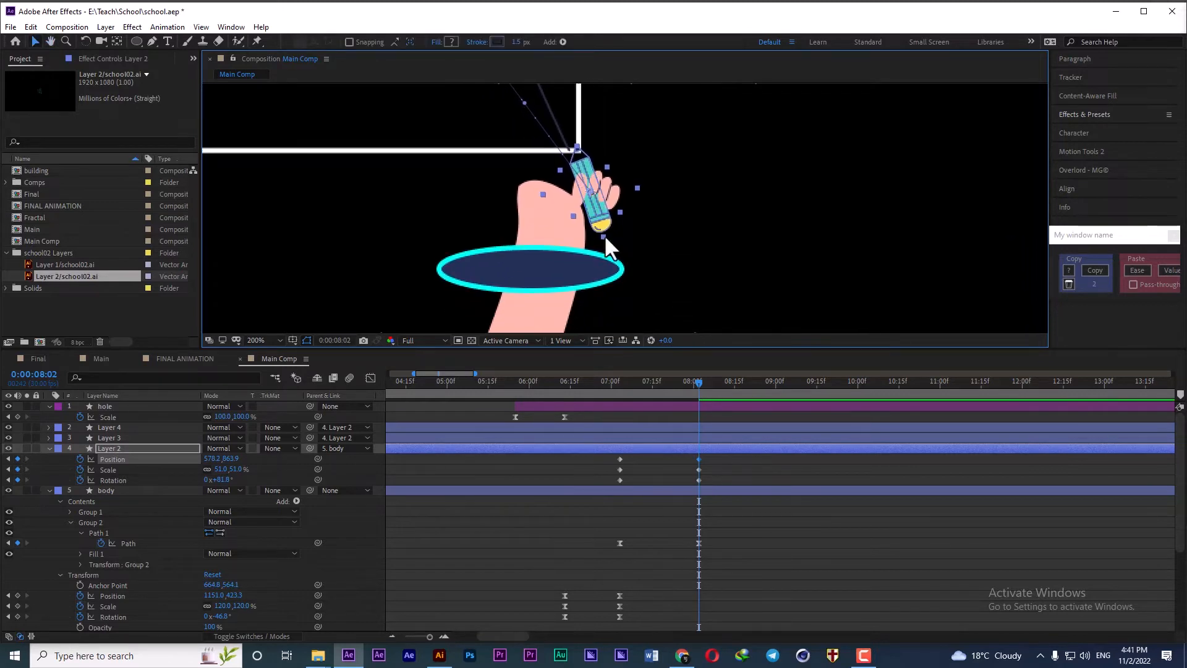
click(698, 543)
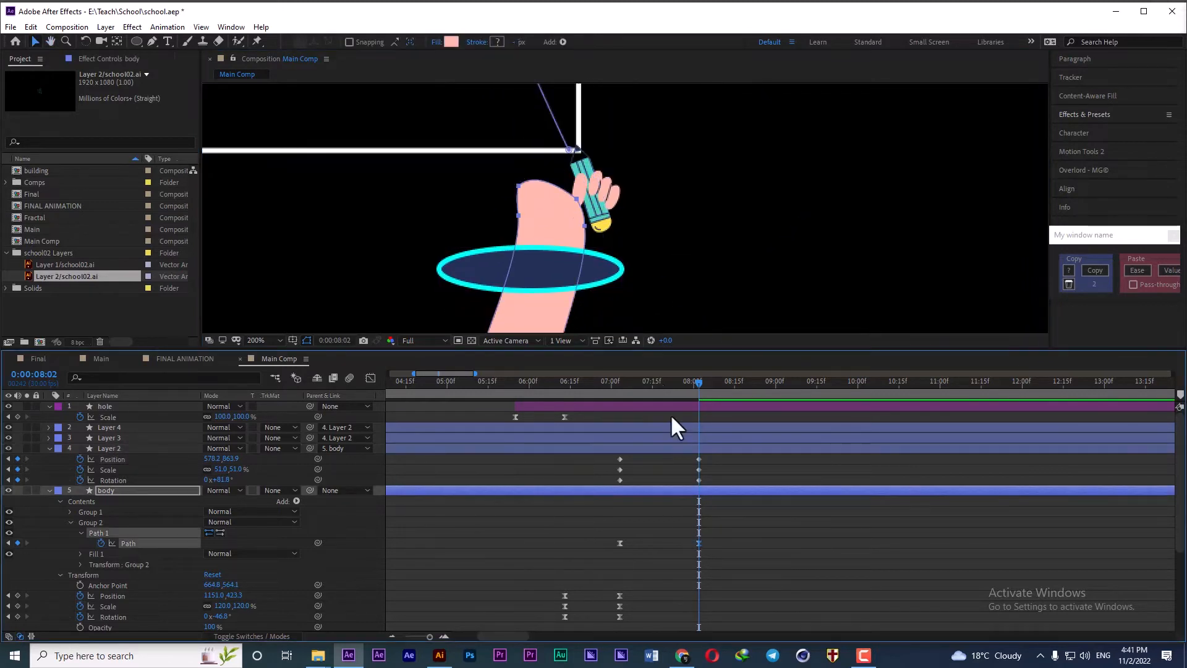
click(577, 199)
drag(577, 200, 601, 240)
drag(608, 299, 588, 294)
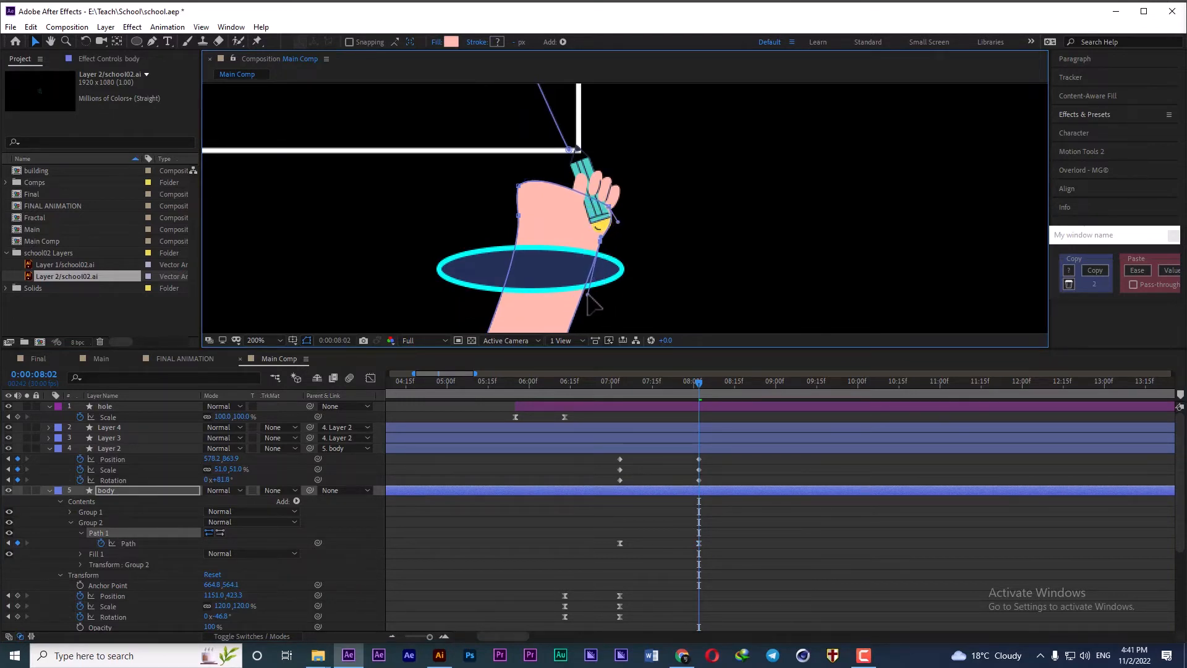
- Pull the left-hand wrist points of the arm's path in toward the hand and bend the lower handle to narrow the forearm
drag(519, 186, 567, 227)
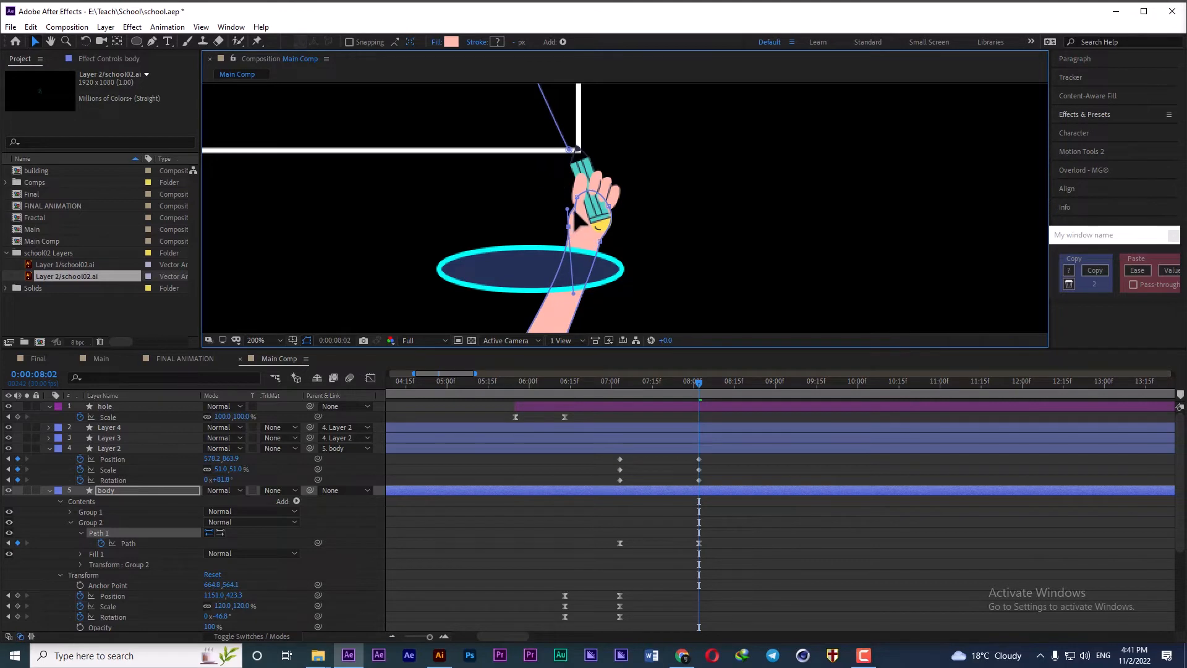
drag(573, 293, 543, 294)
scroll(581, 283, down, 3)
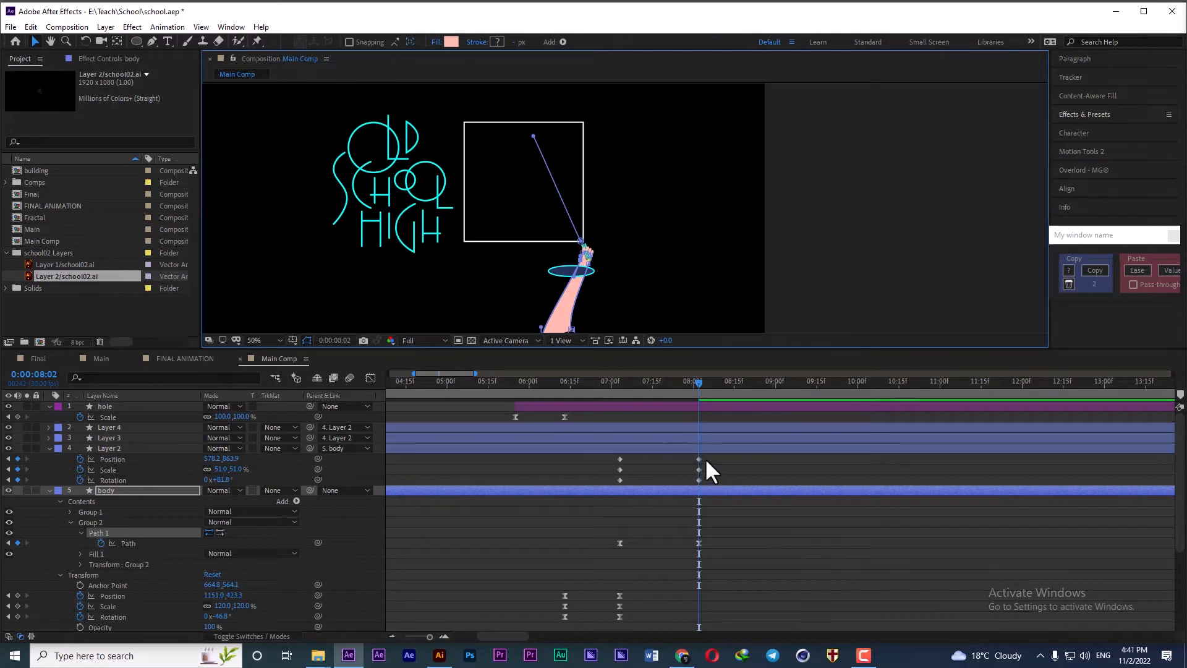
- Apply Easy Ease to Layer 2's transform keyframes, and paste the ease of the body's Position keyframes onto them and the arm's Path keyframes
drag(706, 455, 546, 601)
key(F9)
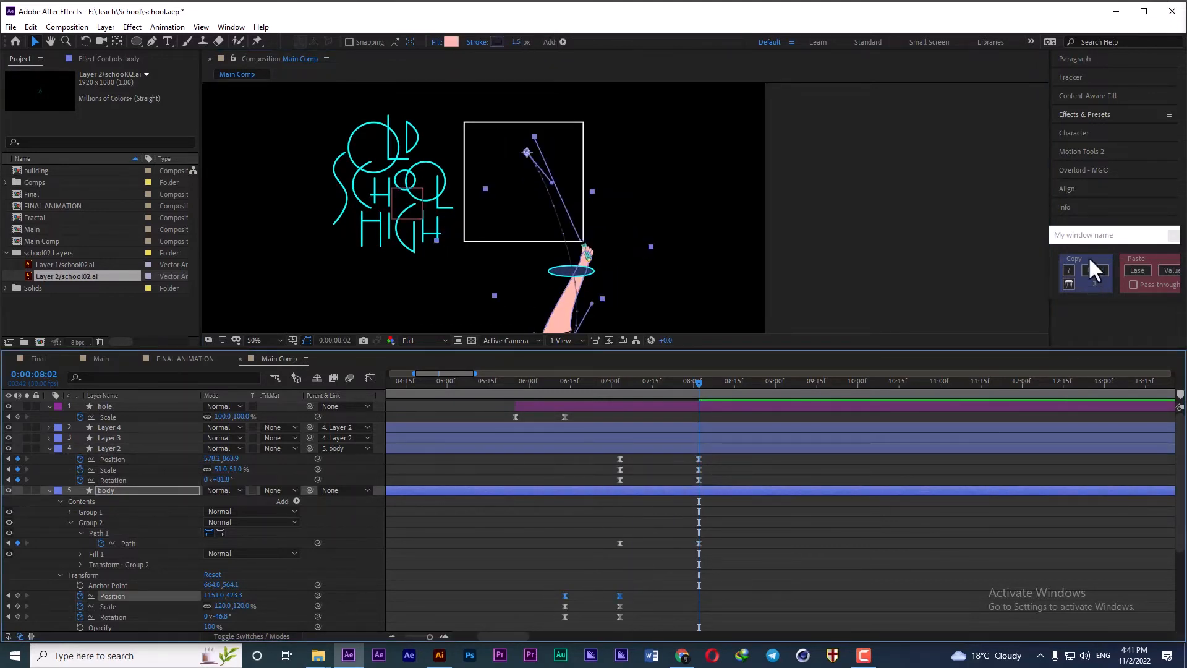
click(1095, 268)
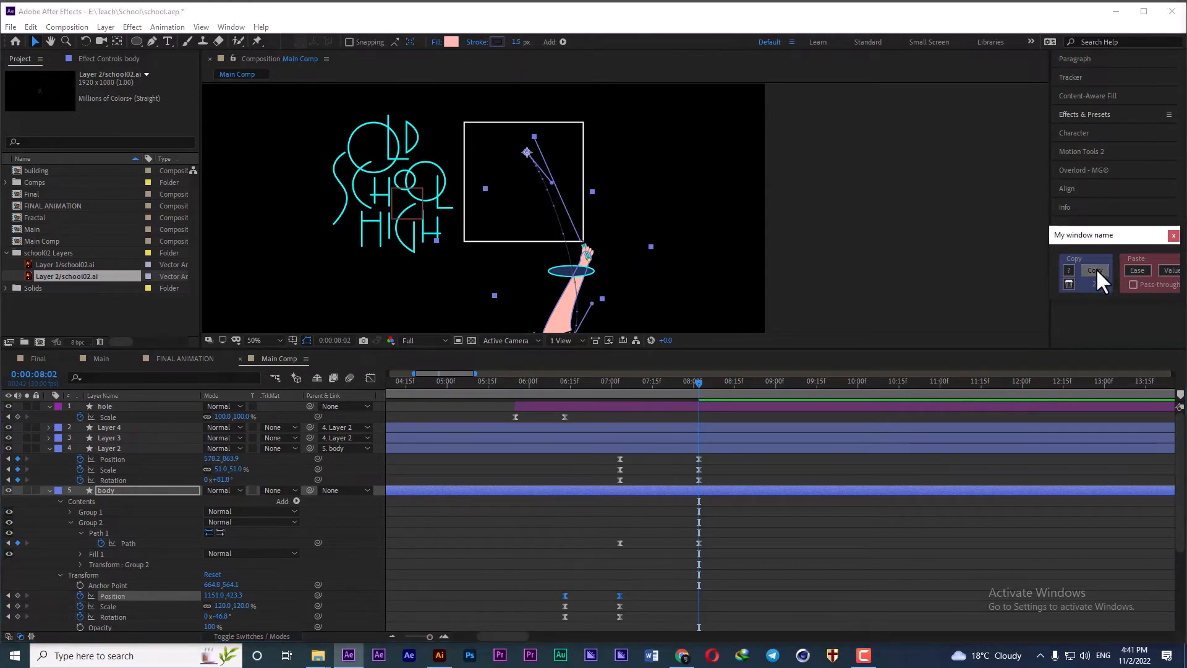
drag(711, 457, 594, 548)
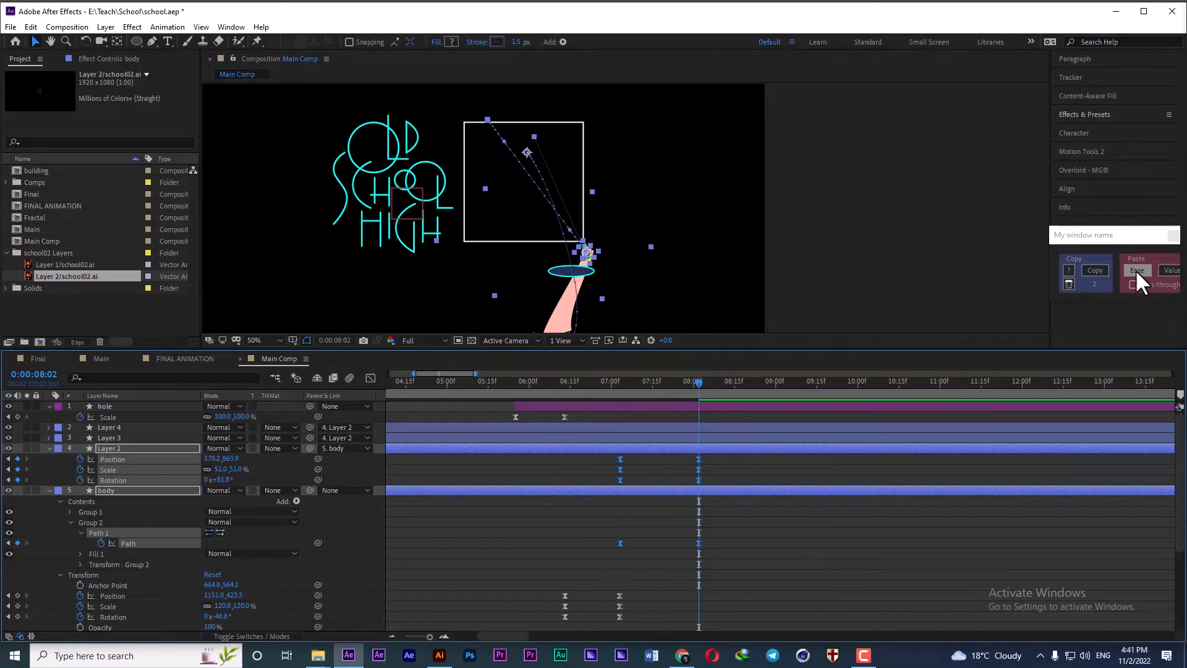
click(1136, 270)
- Preview the arm's retraction from 0:00:07:00
click(610, 381)
key(space)
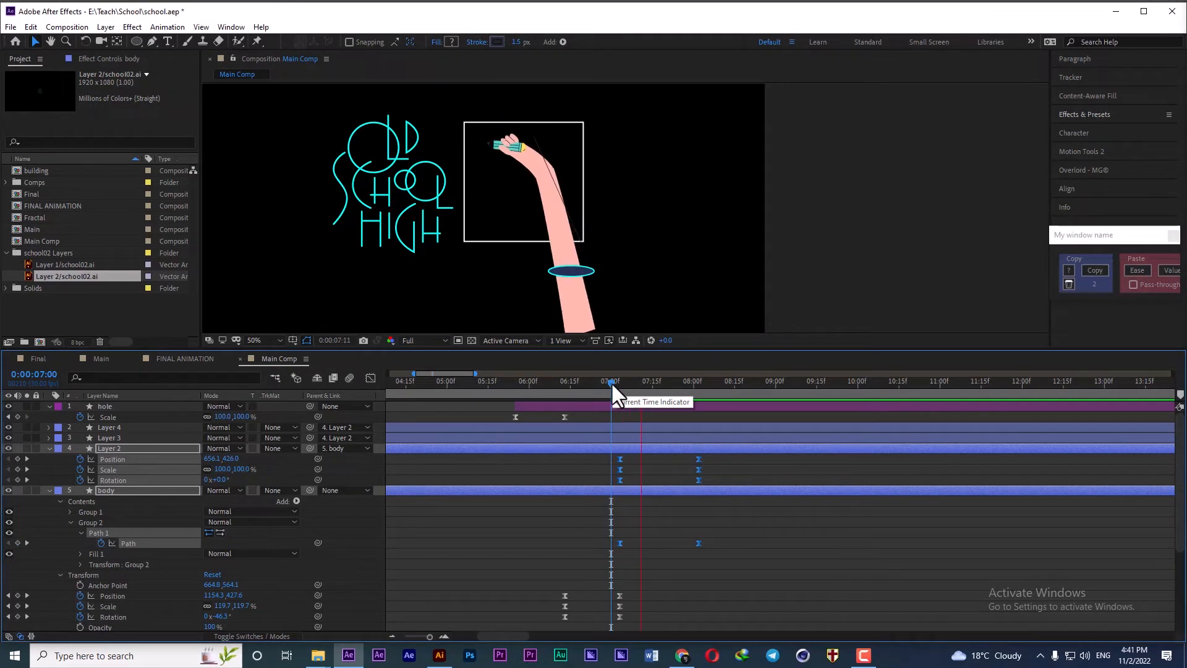
key(space)
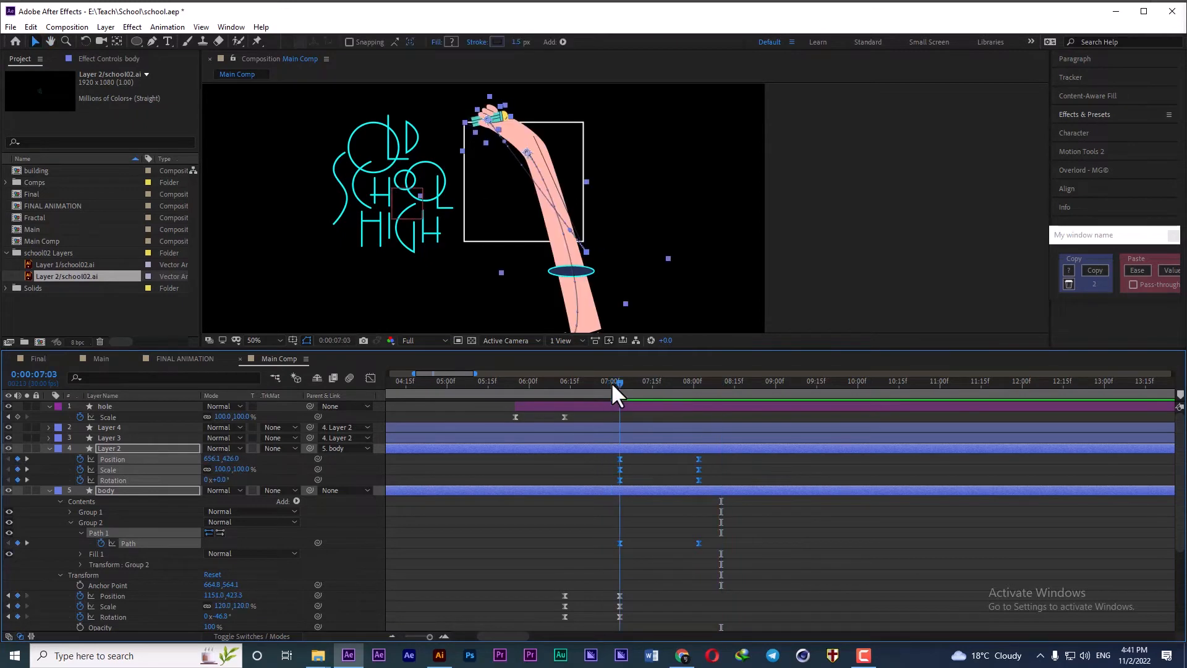
- Go to 0:00:07:03 and reveal the Path property of Group 1 in the body layer
key(k)
click(113, 435)
scroll(102, 507, down, 1)
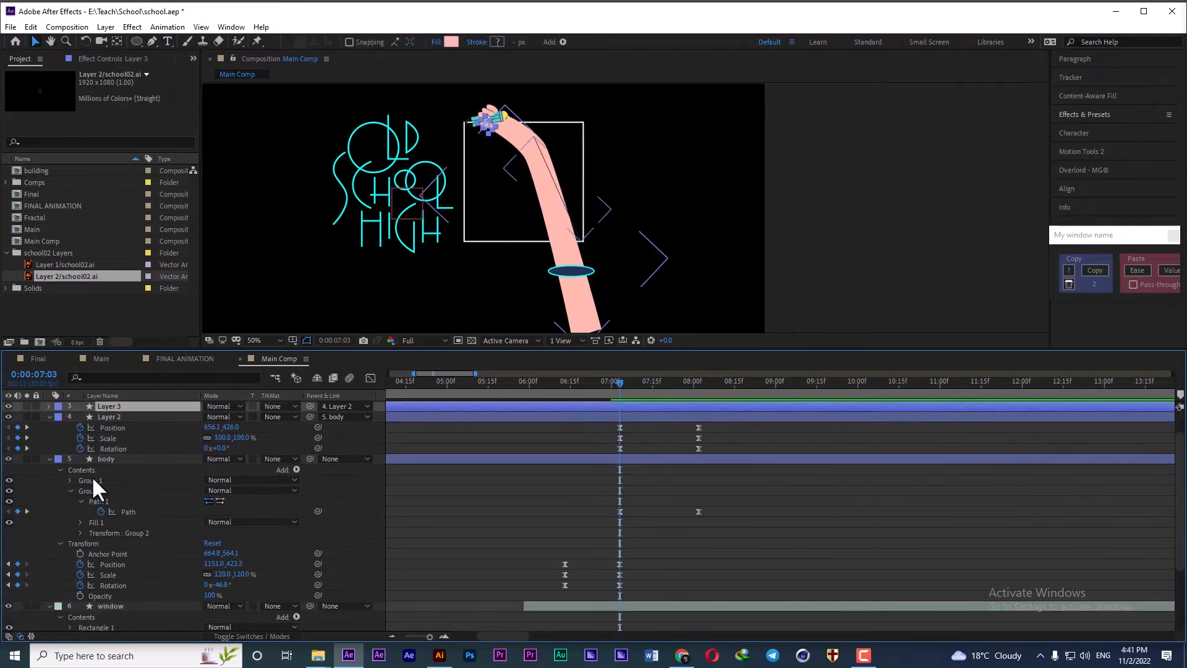
click(96, 480)
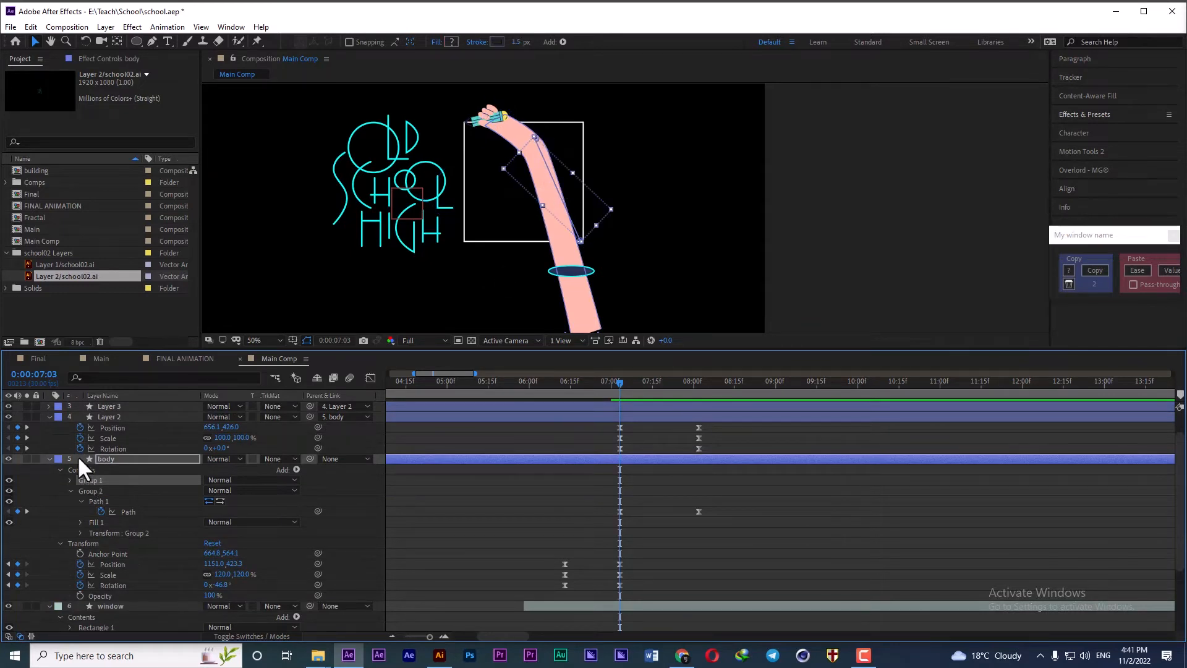
click(70, 480)
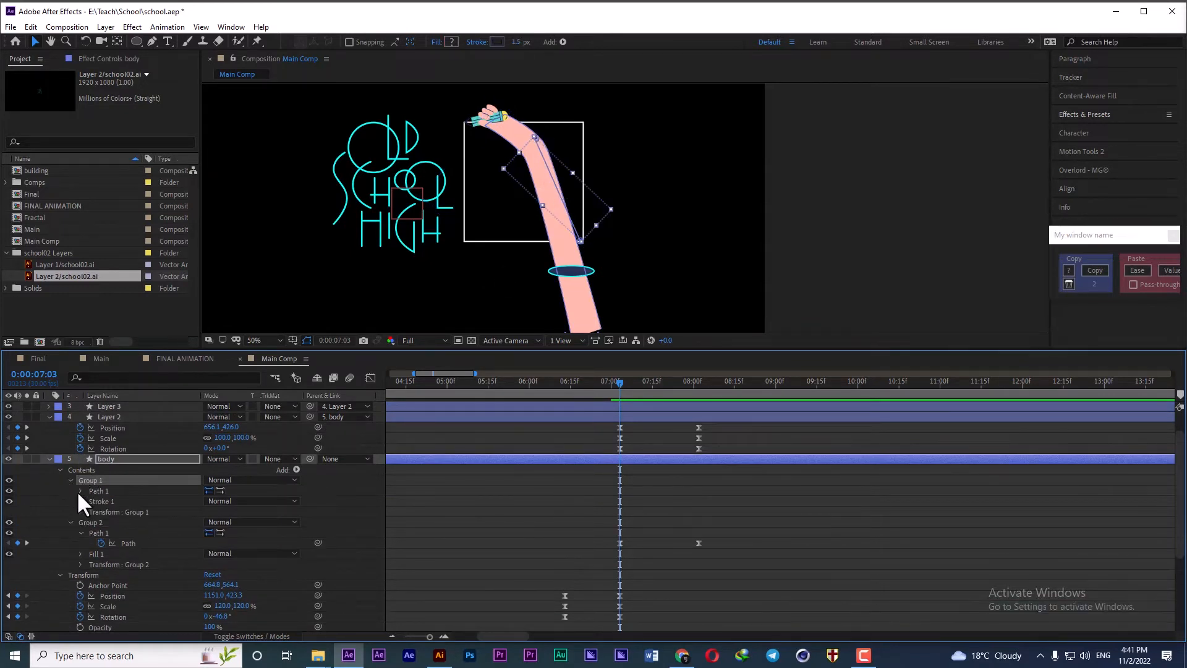
scroll(655, 213, up, 2)
scroll(569, 207, down, 2)
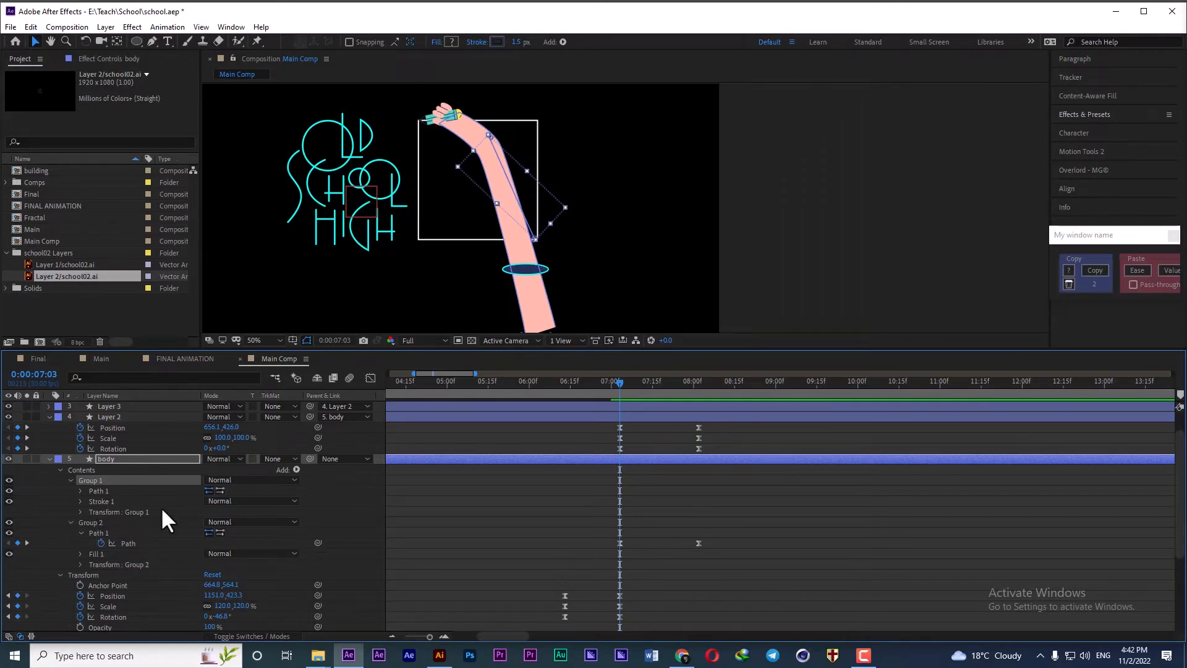
click(80, 491)
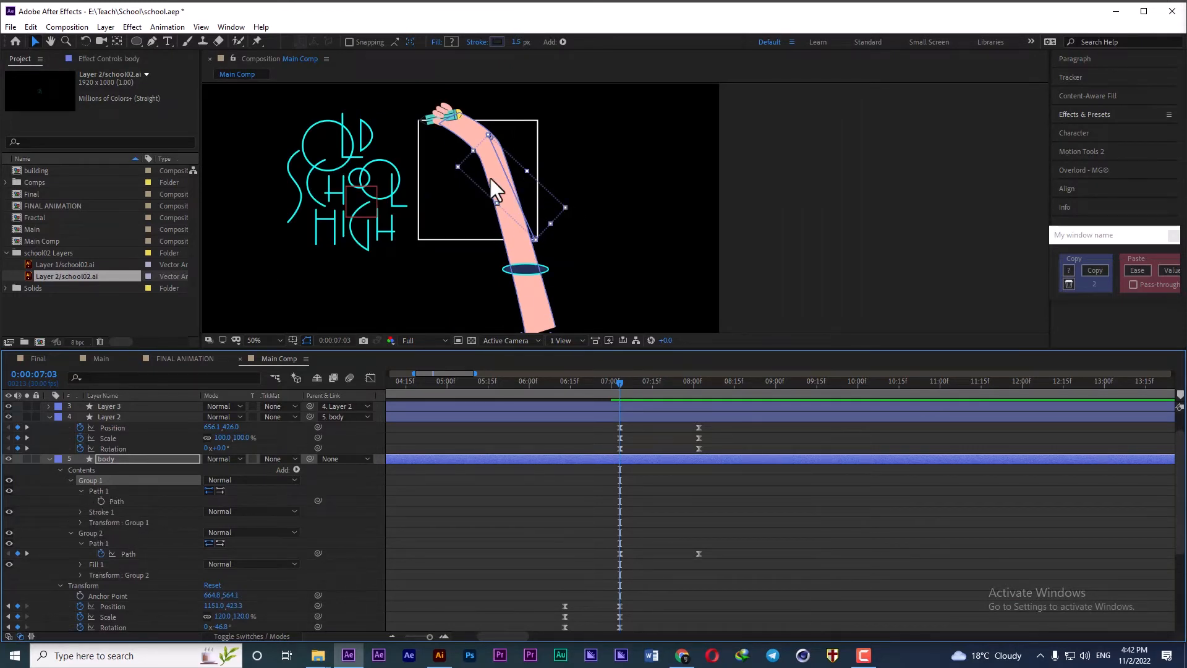
- Move both end points of Group 1's thin line so it runs along the inside of the arm's right edge above the hole
scroll(531, 226, up, 2)
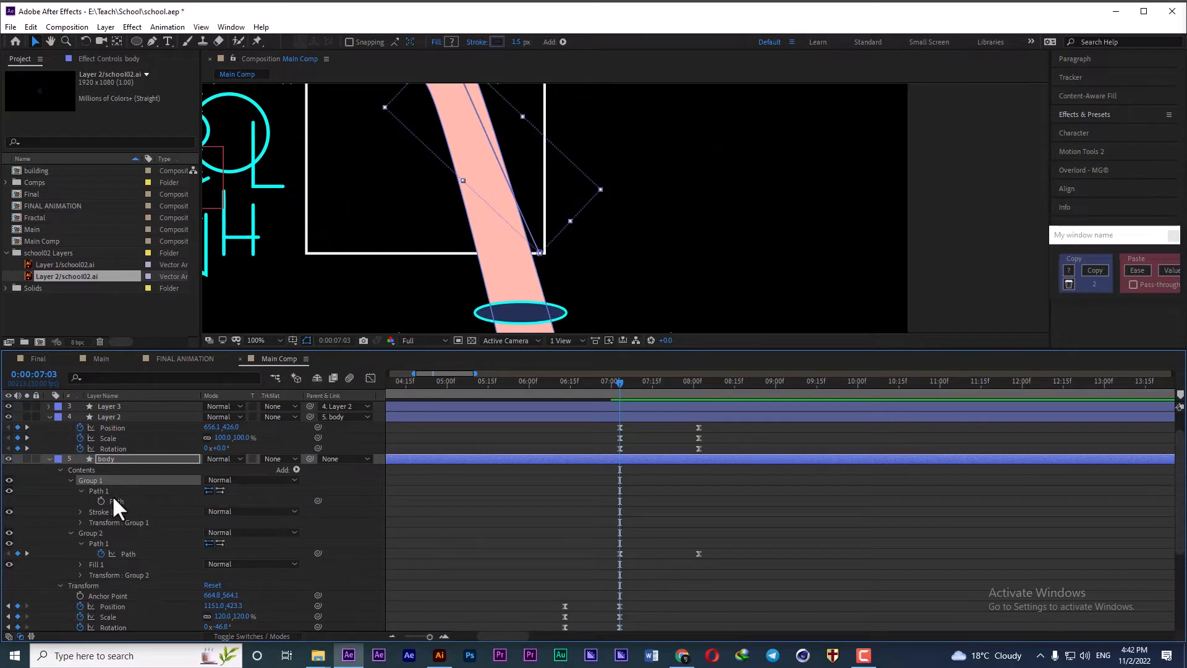
click(117, 501)
click(531, 256)
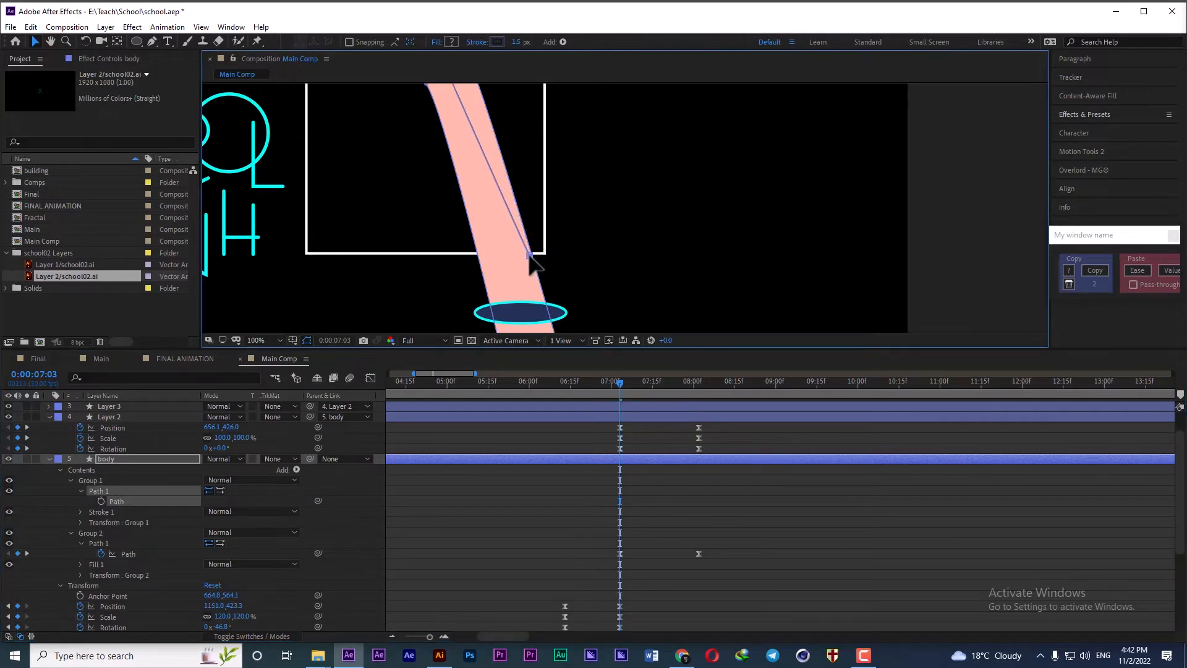
scroll(476, 181, down, 2)
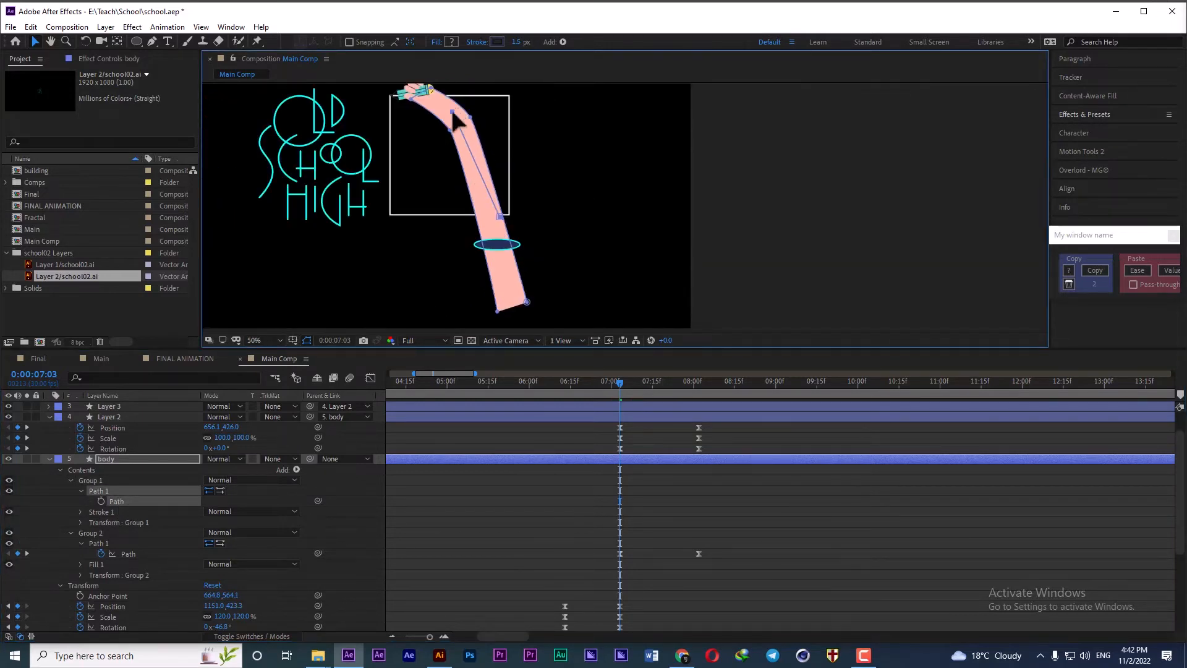
drag(452, 111, 469, 127)
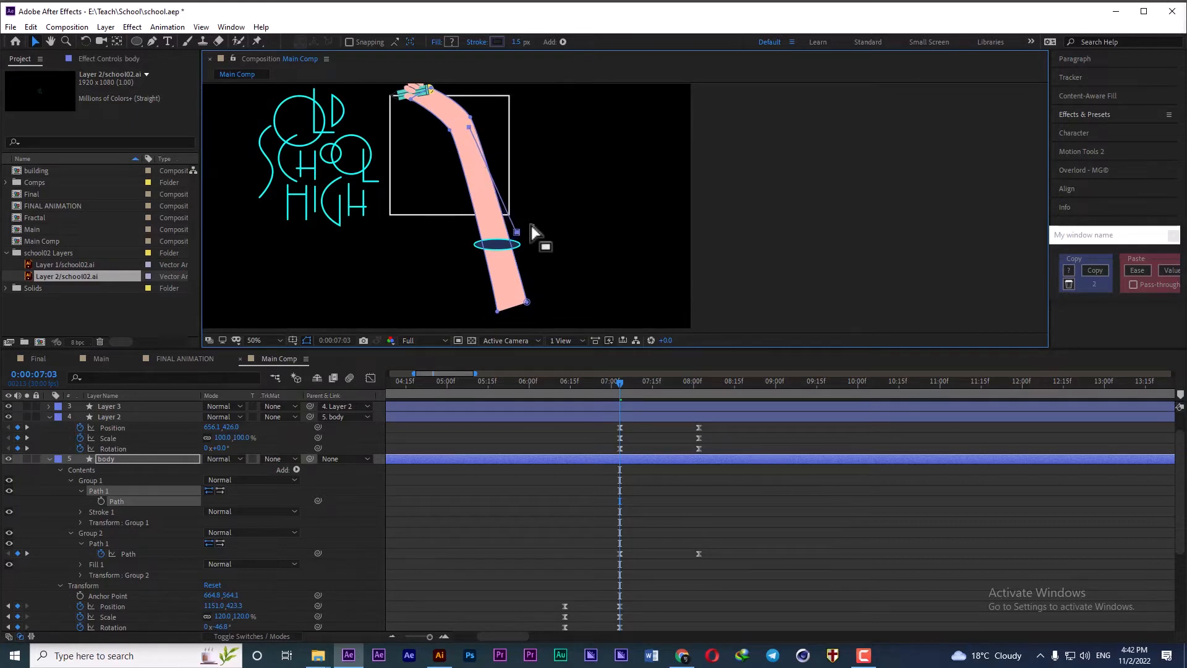
drag(518, 234, 503, 229)
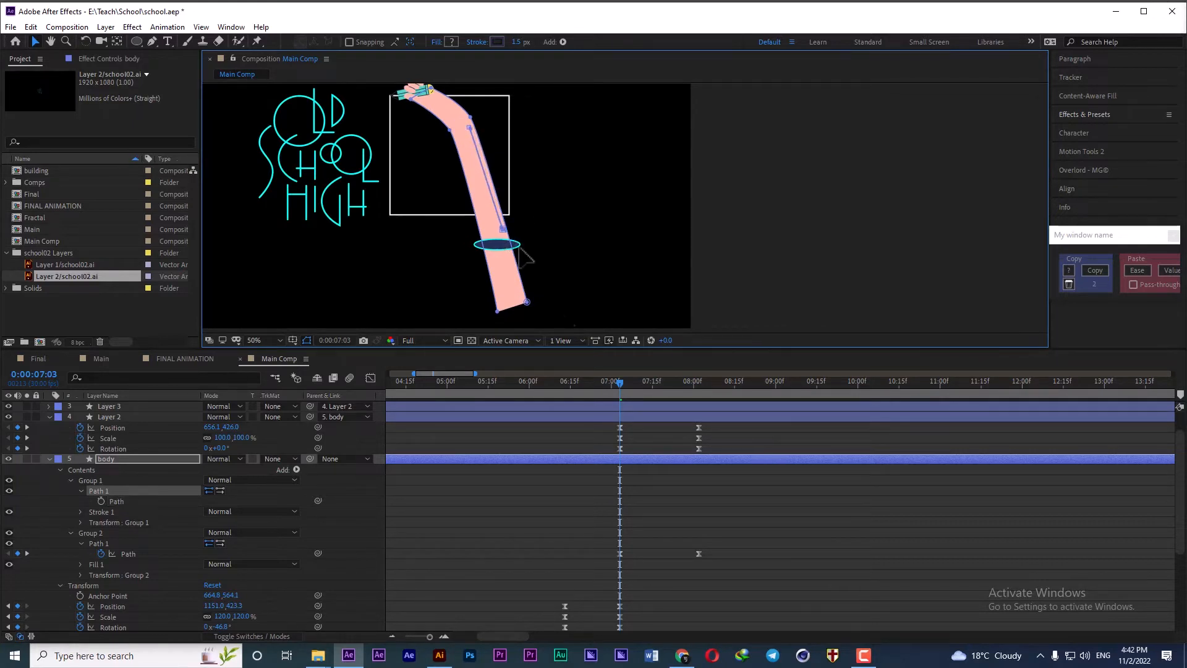
- Start keyframing the Path of Group 1 in the body layer at 0:00:07:03
scroll(602, 469, down, 3)
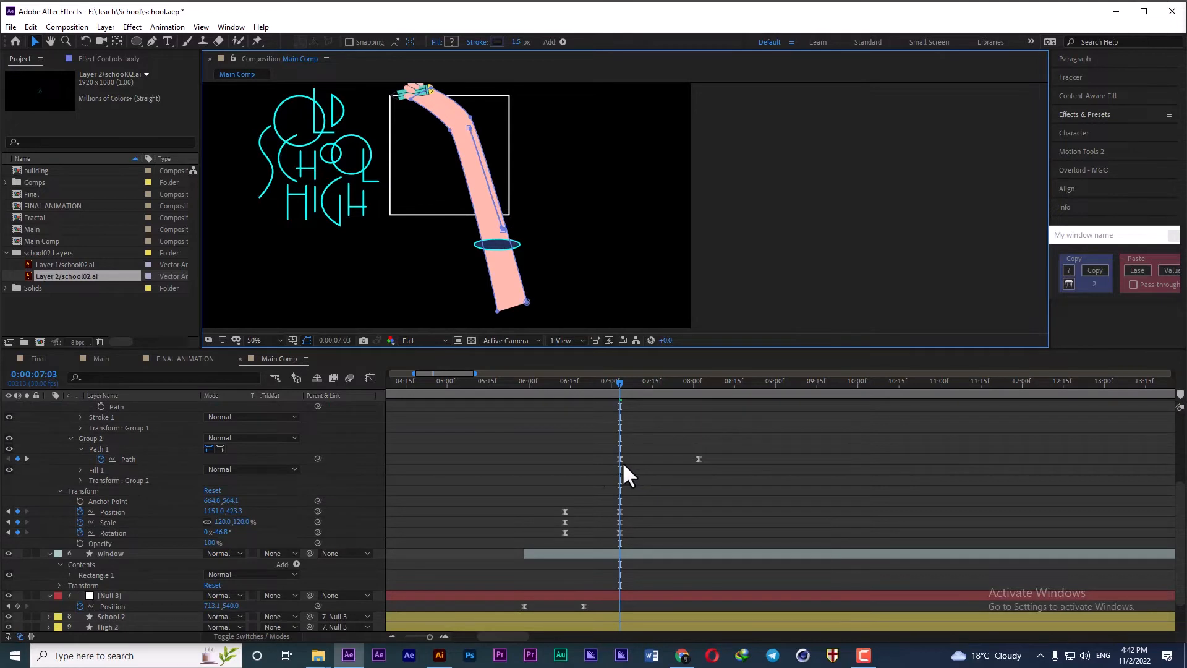
scroll(119, 473, up, 1)
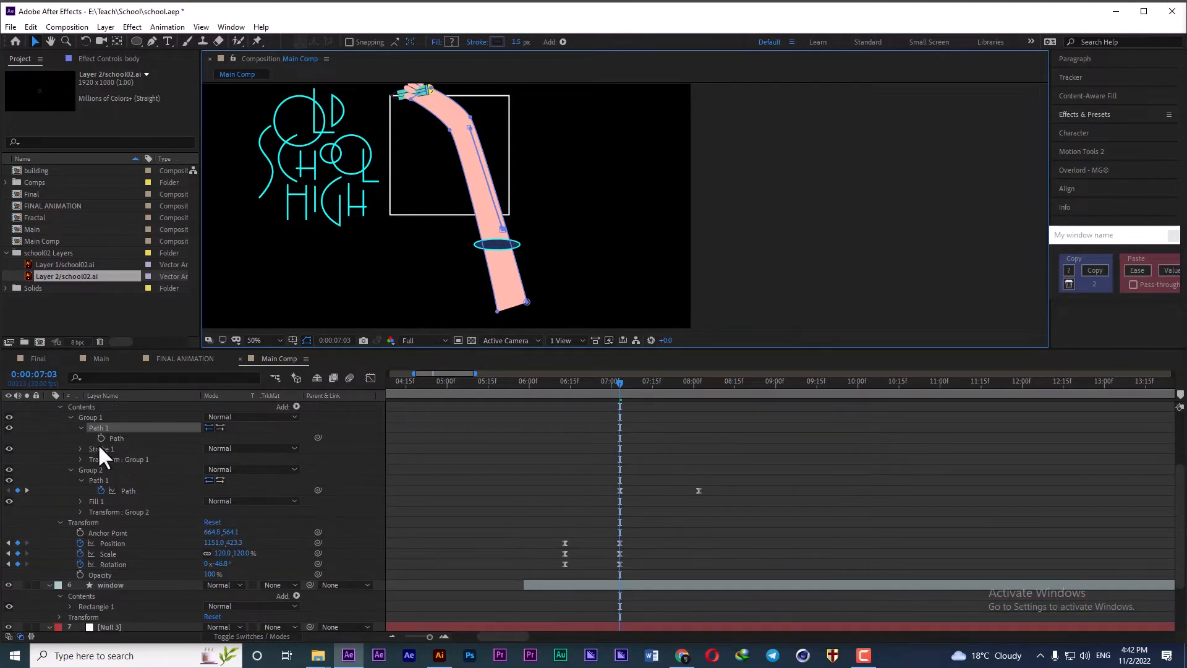
scroll(623, 442, up, 3)
- At 0:00:08:02, move both end points of Group 1's thin line so it runs along the right edge of the retracted arm
click(695, 390)
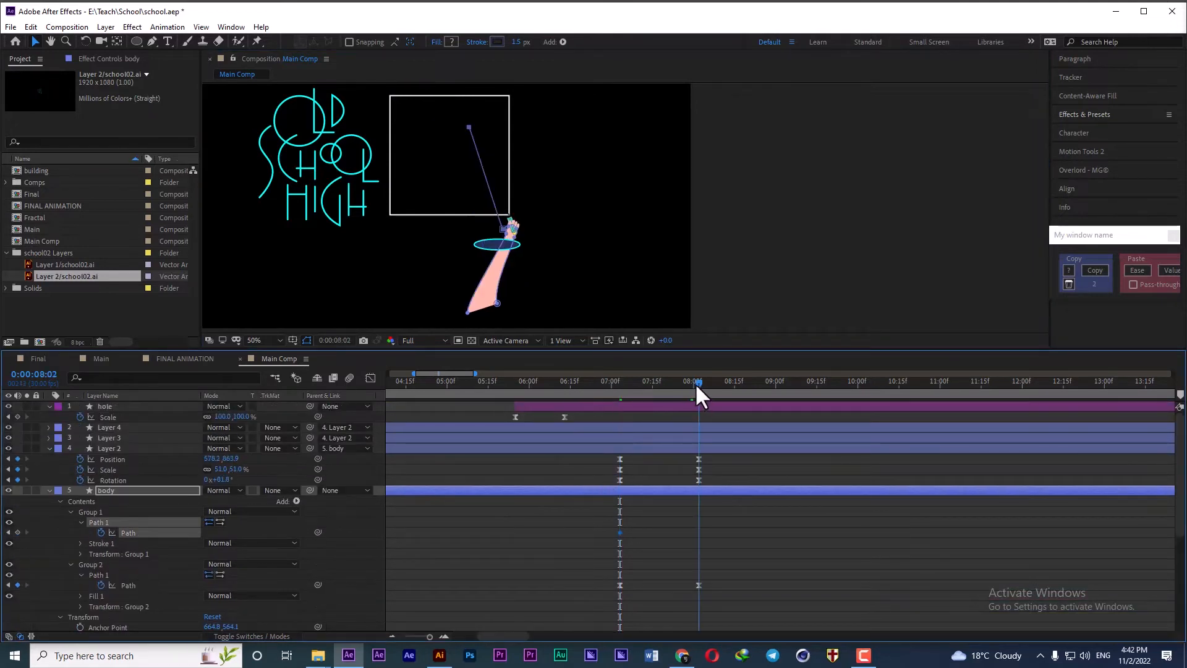
drag(504, 222, 488, 232)
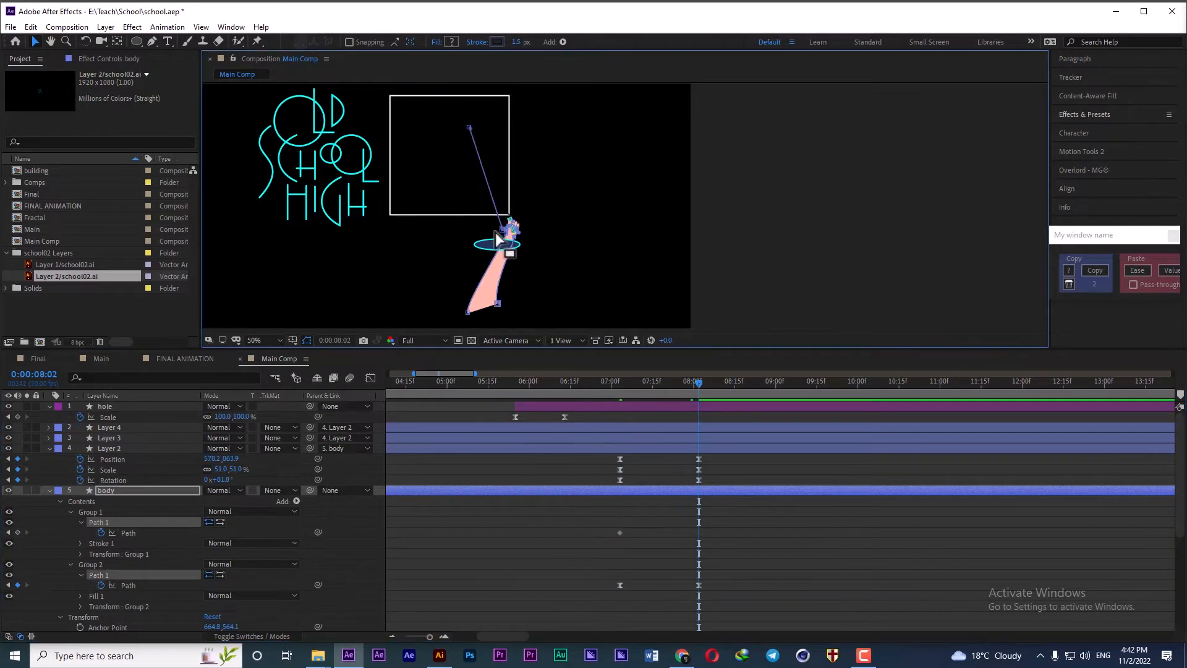
click(481, 228)
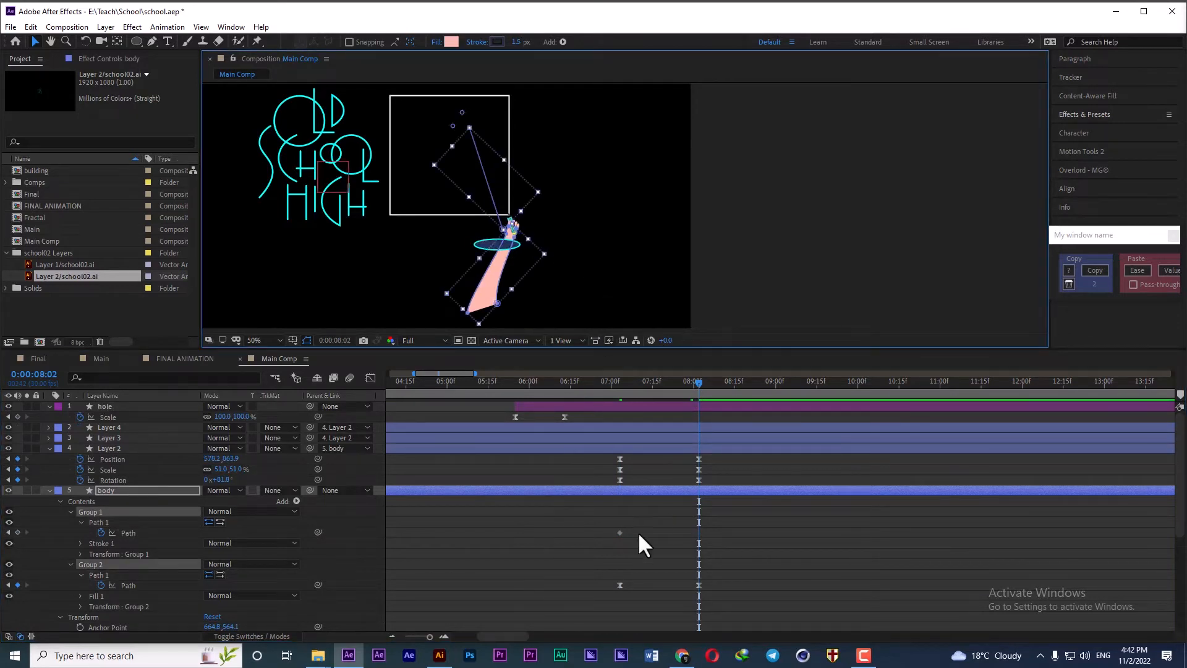
click(128, 532)
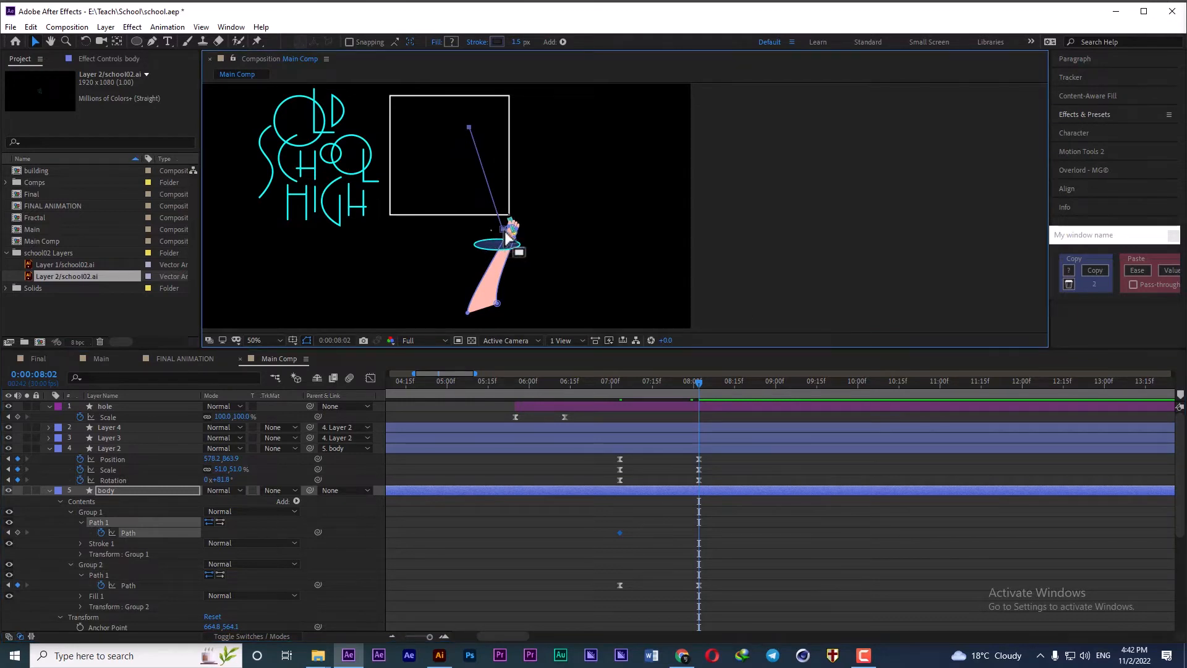
drag(507, 235, 497, 288)
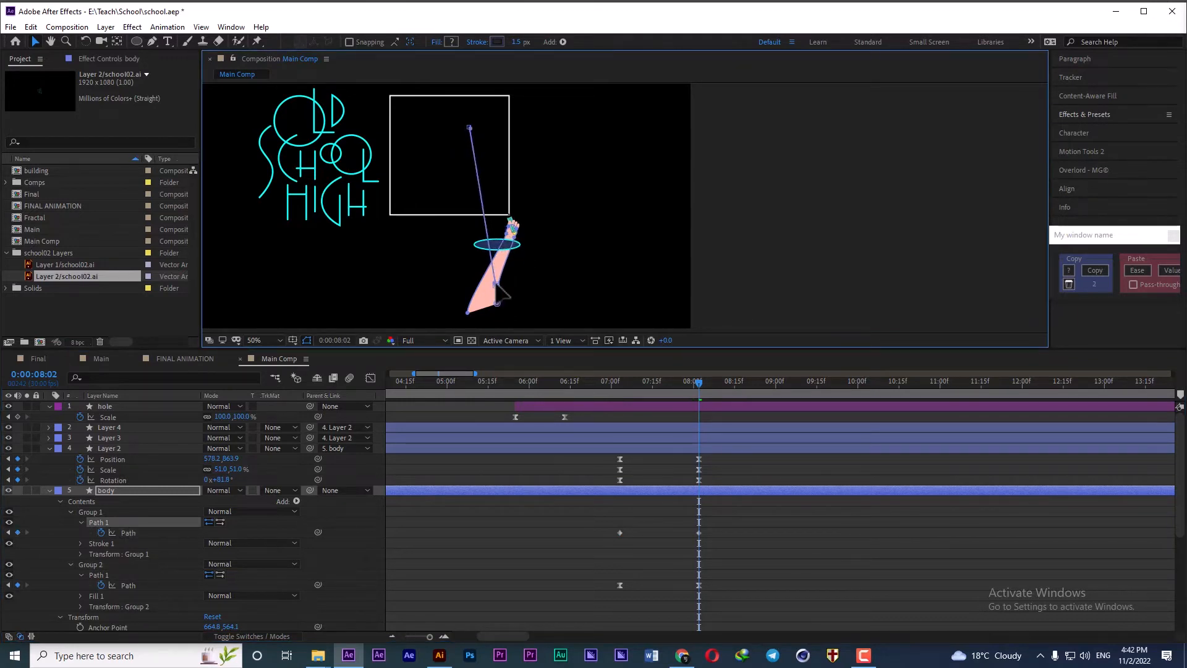
drag(470, 129, 509, 246)
- Ease Group 1's Path keyframes with the ease copied from Group 2's Path keyframes, and preview the retraction from 0:00:06:29
drag(711, 525, 609, 541)
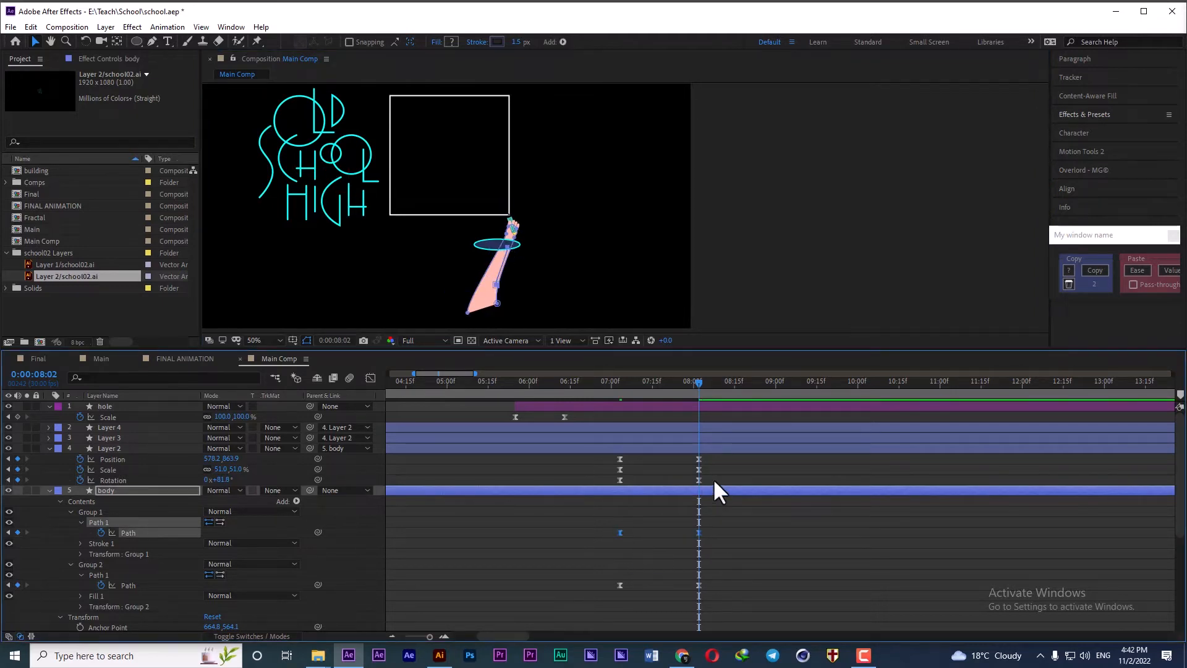
drag(709, 576, 609, 591)
click(1091, 272)
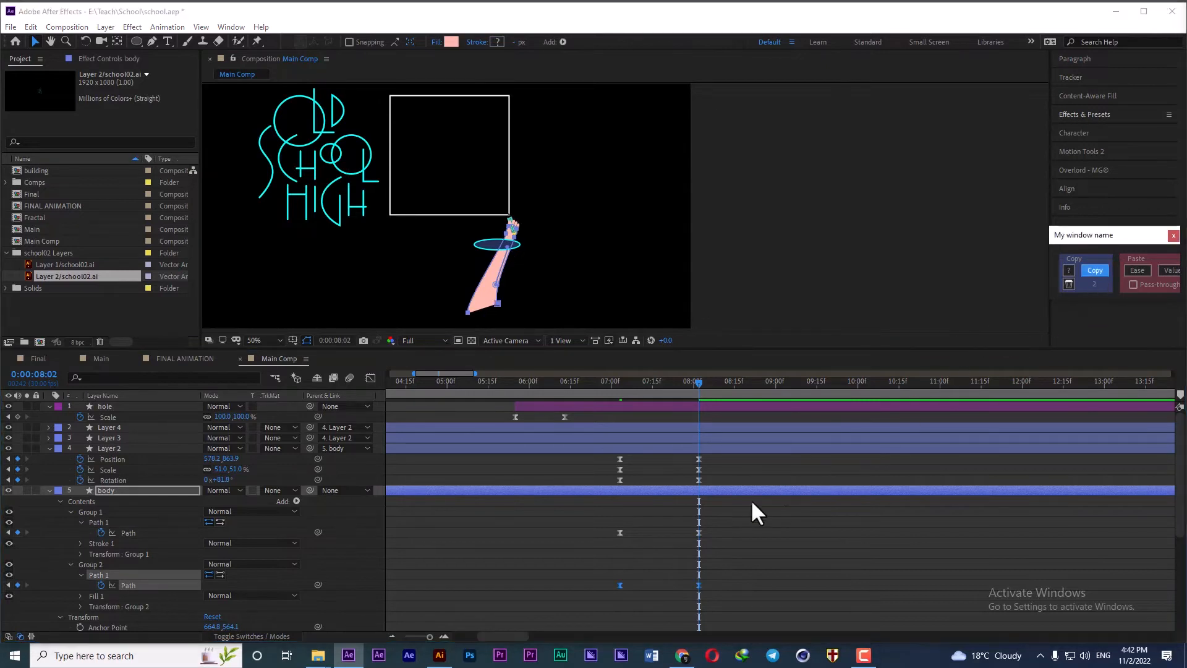
drag(723, 524, 610, 540)
click(1137, 271)
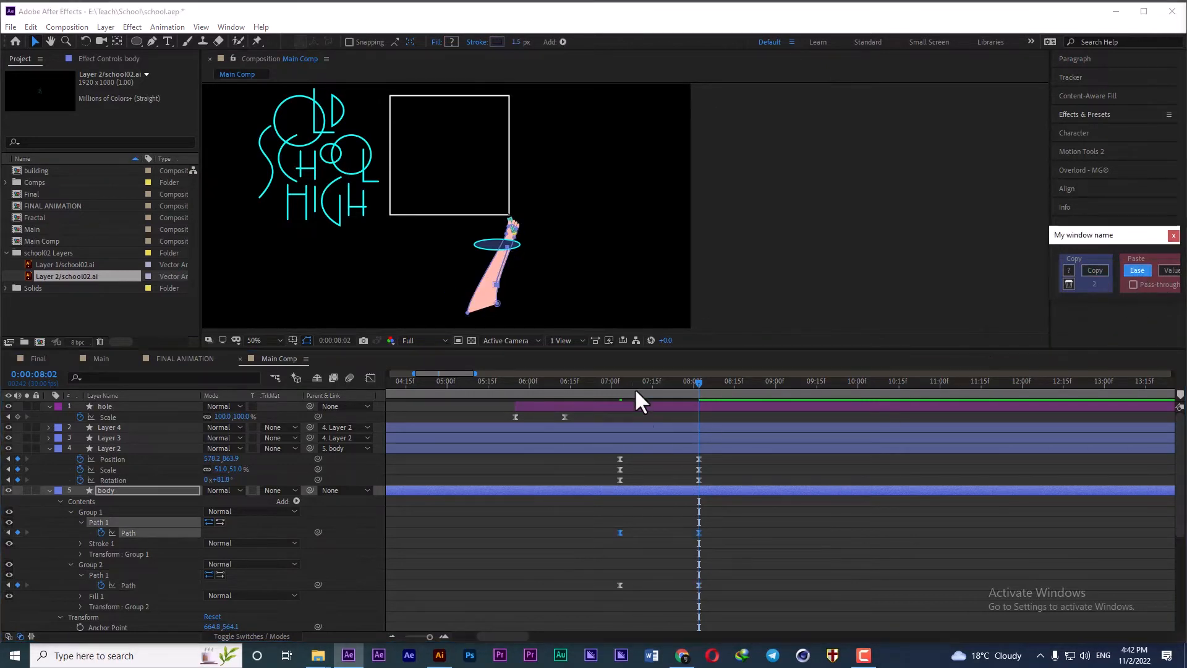
click(609, 390)
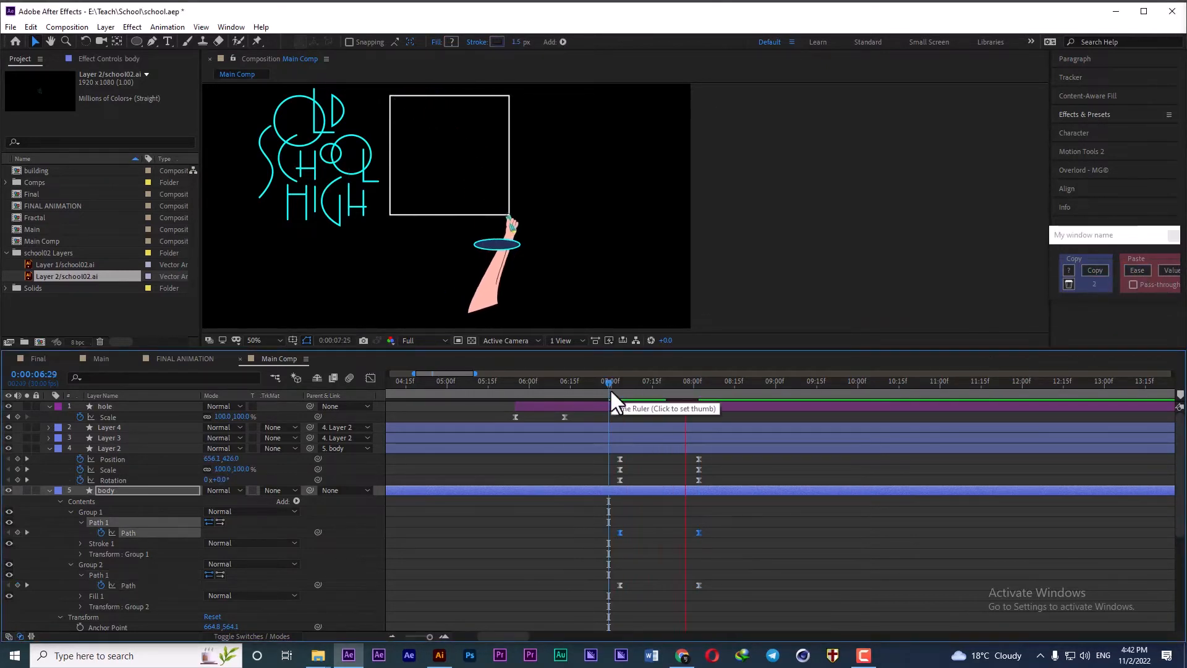
key(space)
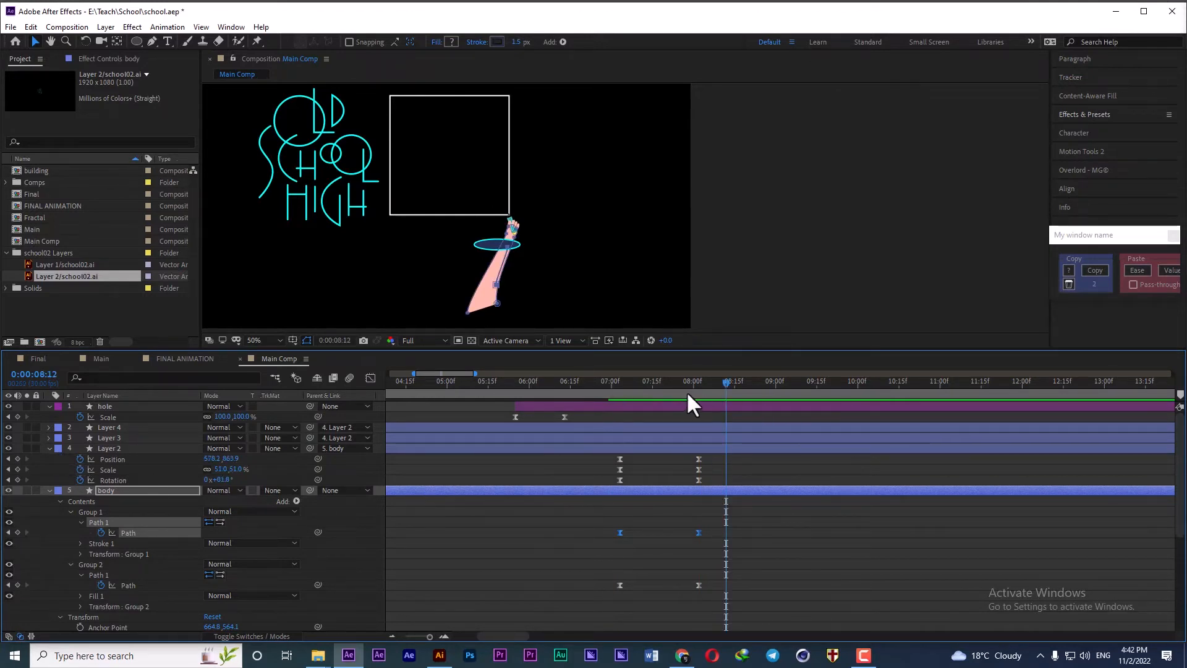
- Add a Position keyframe to the body layer at 0:00:08:08, keeping its current value
drag(690, 380, 714, 379)
click(106, 489)
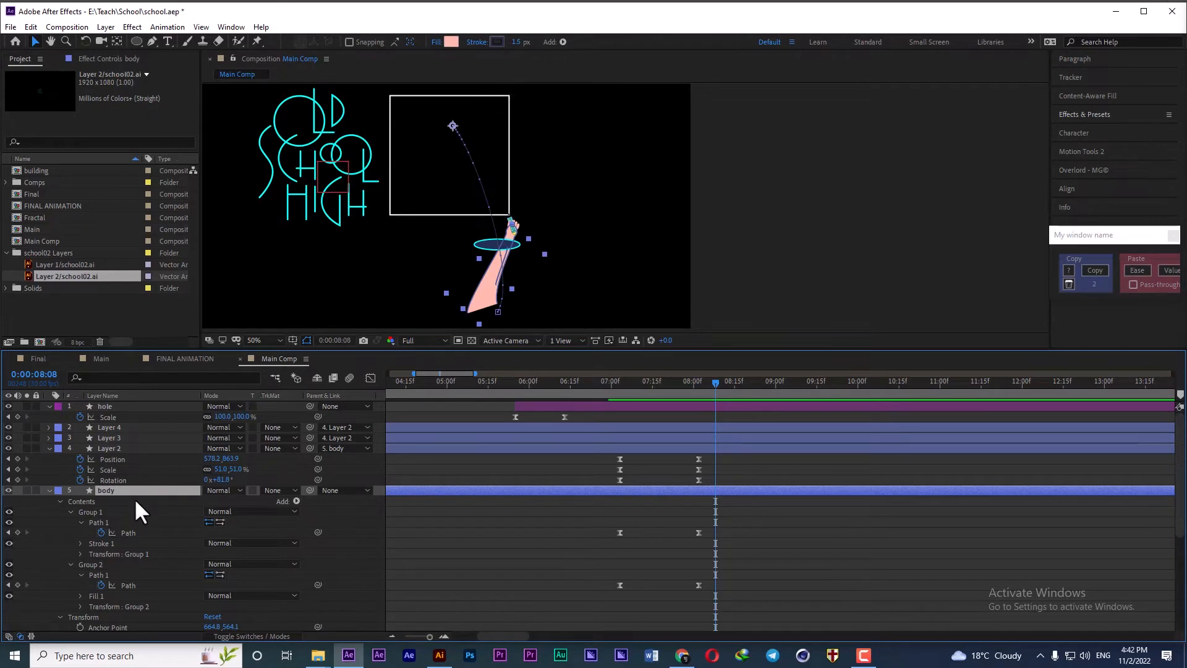
scroll(130, 531, down, 2)
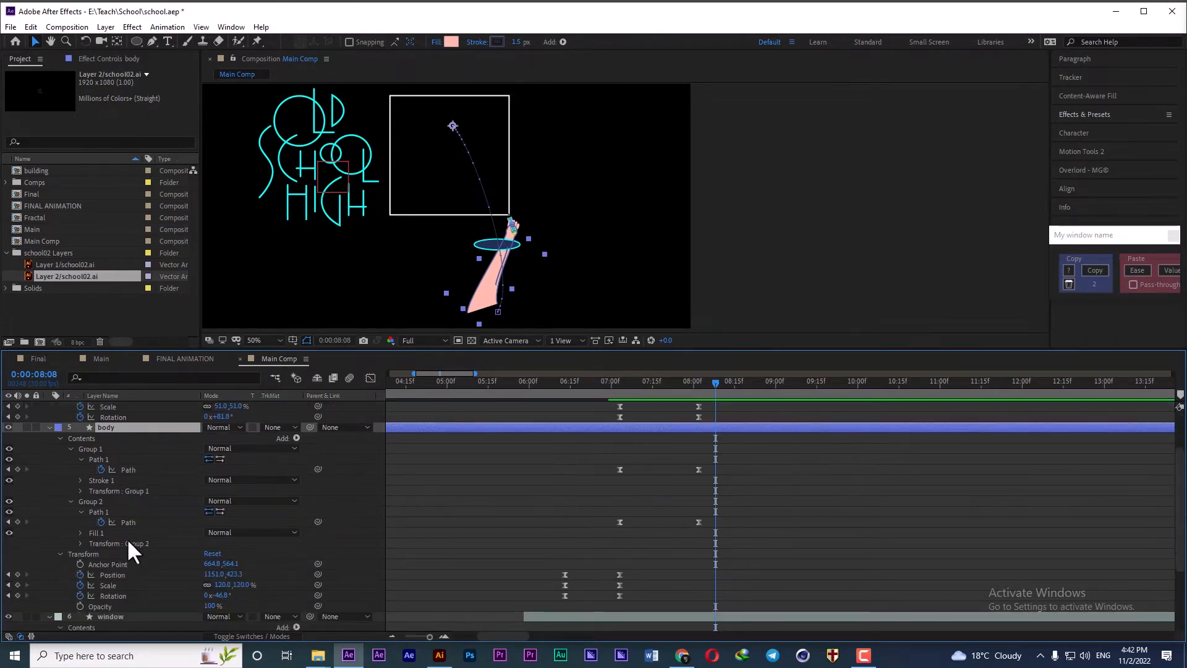
click(18, 574)
- At 0:00:08:20, set the body layer's Position to 1076.0, 556.3 so the hand drops below the hole
drag(735, 387, 748, 384)
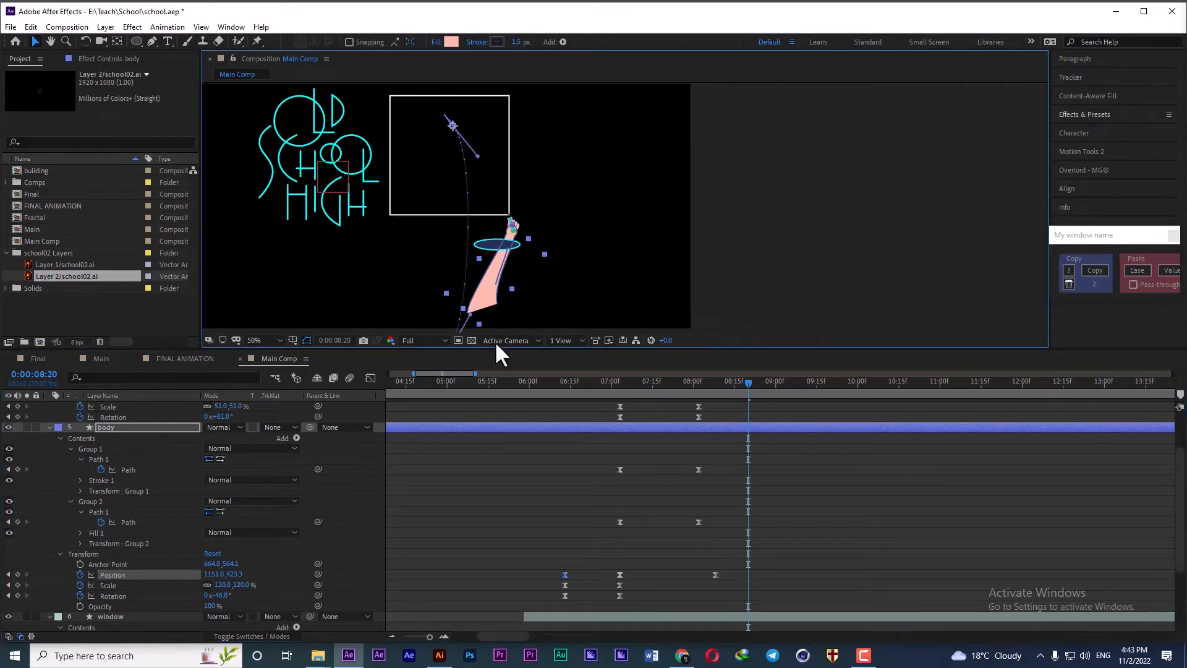
drag(235, 574, 292, 574)
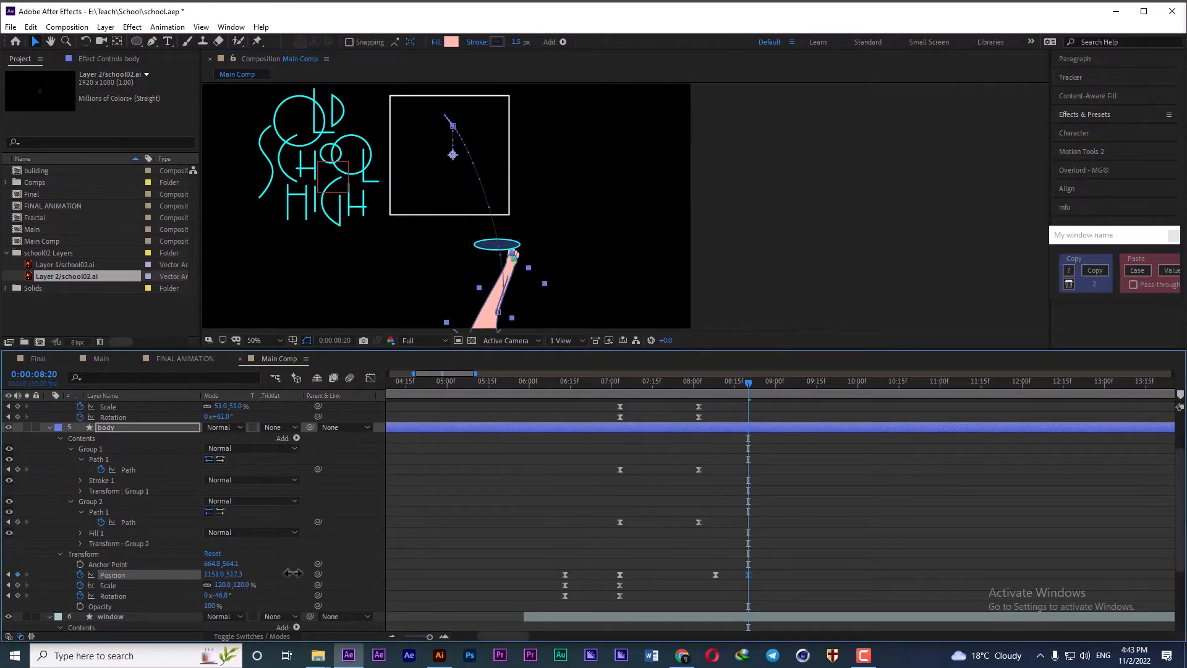
drag(214, 574, 183, 577)
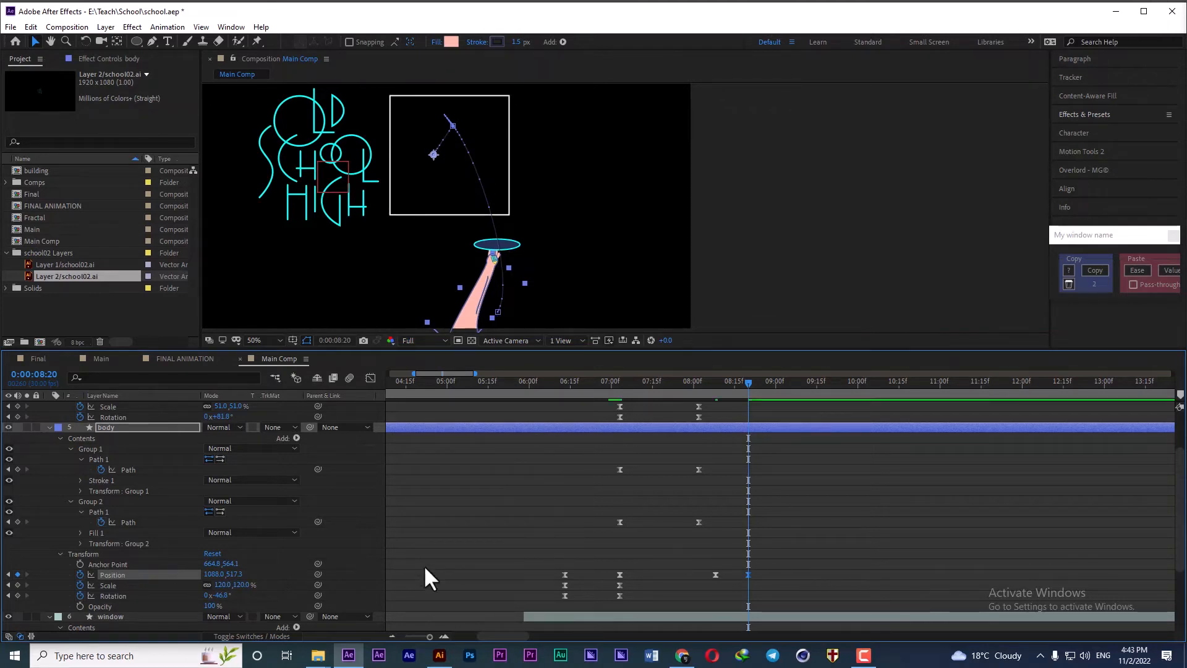
mouse_move(234, 575)
mouse_down()
mouse_move(262, 570)
mouse_move(210, 574)
mouse_up()
- Reshape the speed curve between the body's last two Position keyframes so the drop peaks near its end, and return to 0:00:08:03
drag(774, 561, 706, 577)
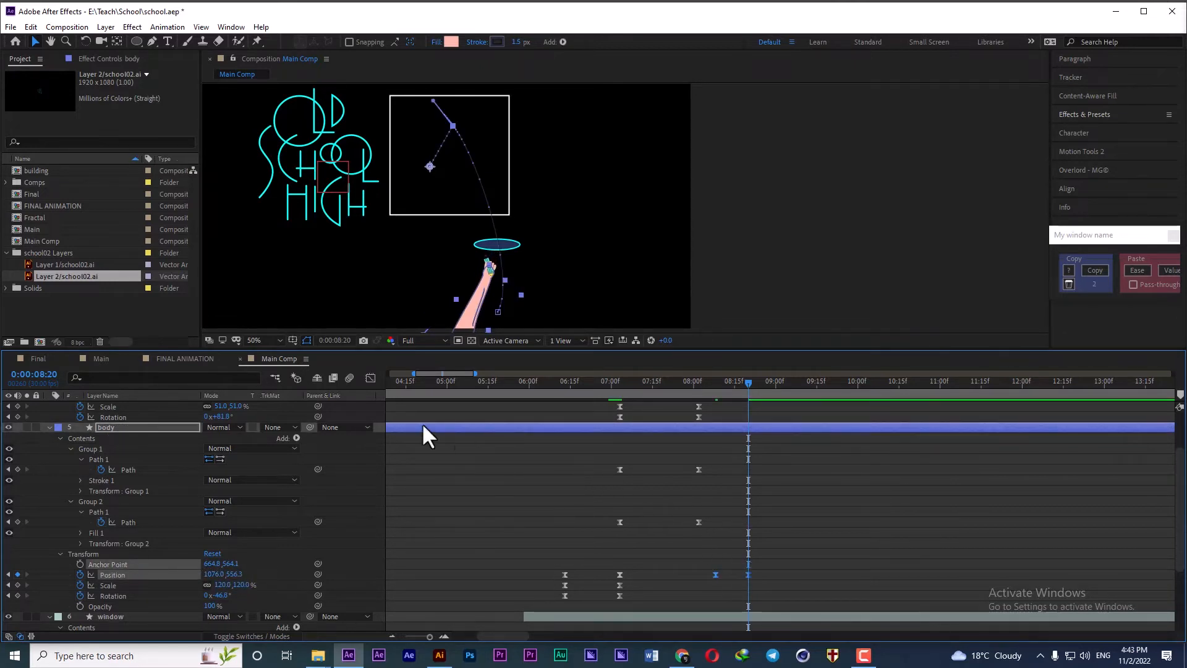
click(370, 378)
drag(720, 580, 738, 582)
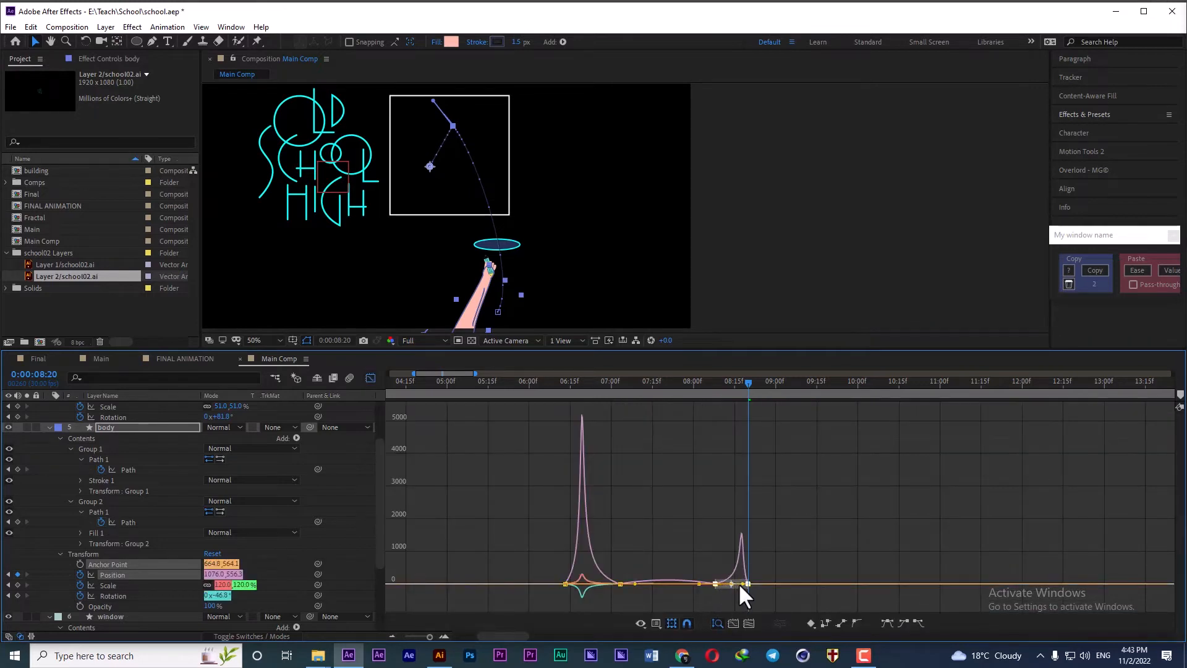
click(371, 377)
click(700, 378)
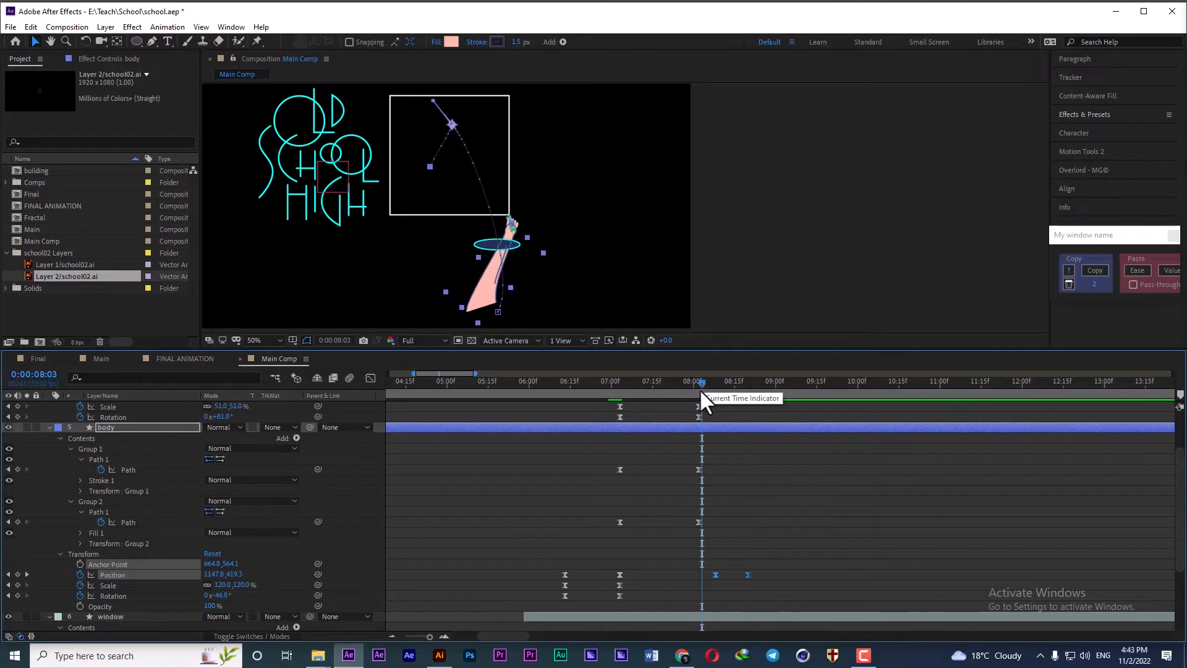
- Collapse the properties of all layers in the Main Comp timeline and deselect the layers
click(322, 455)
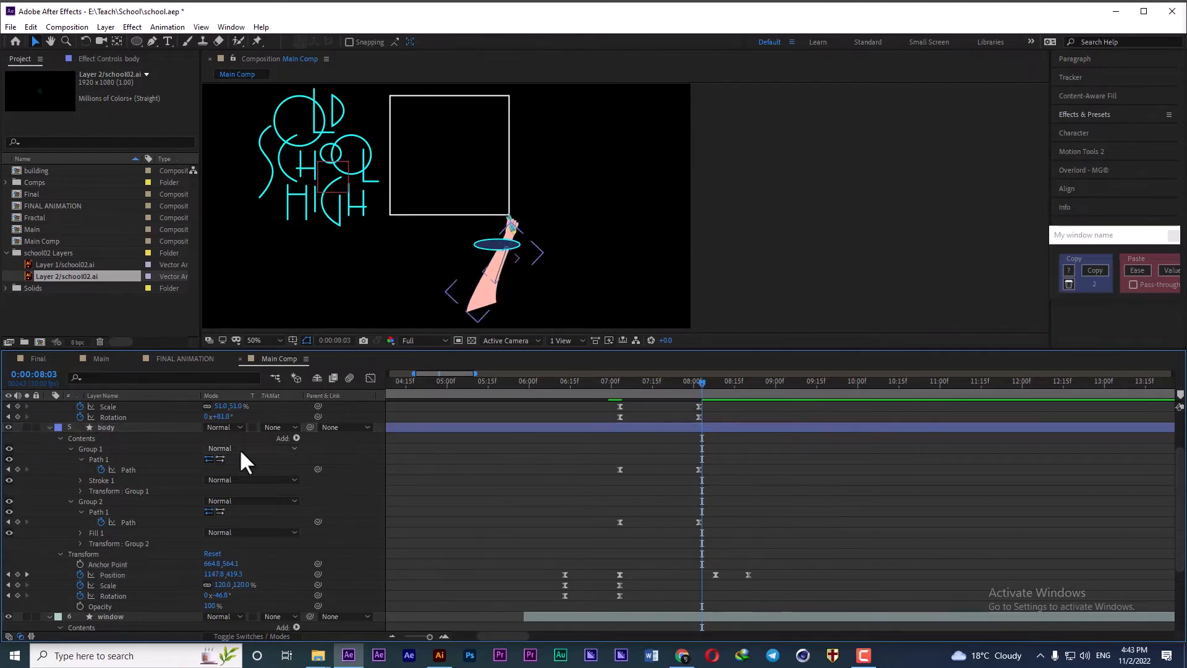
key(ctrl+a)
key(u)
click(310, 574)
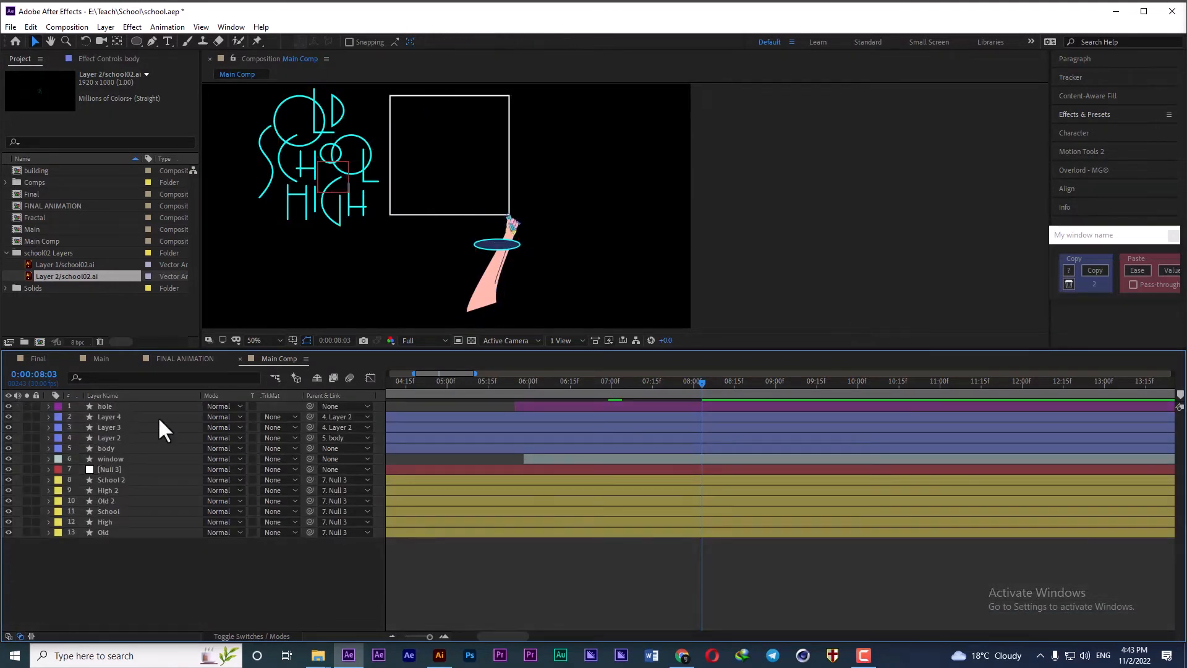
- Move the window layer's anchor point exactly onto the upper-left corner of the square frame
click(115, 458)
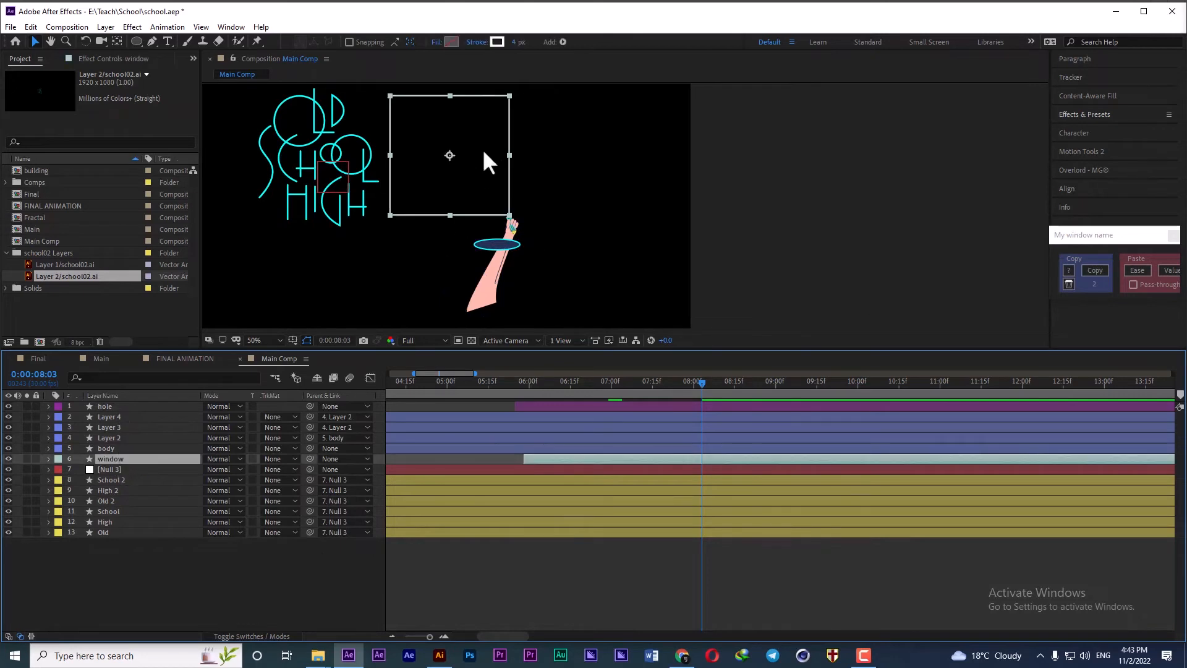
drag(497, 146, 546, 164)
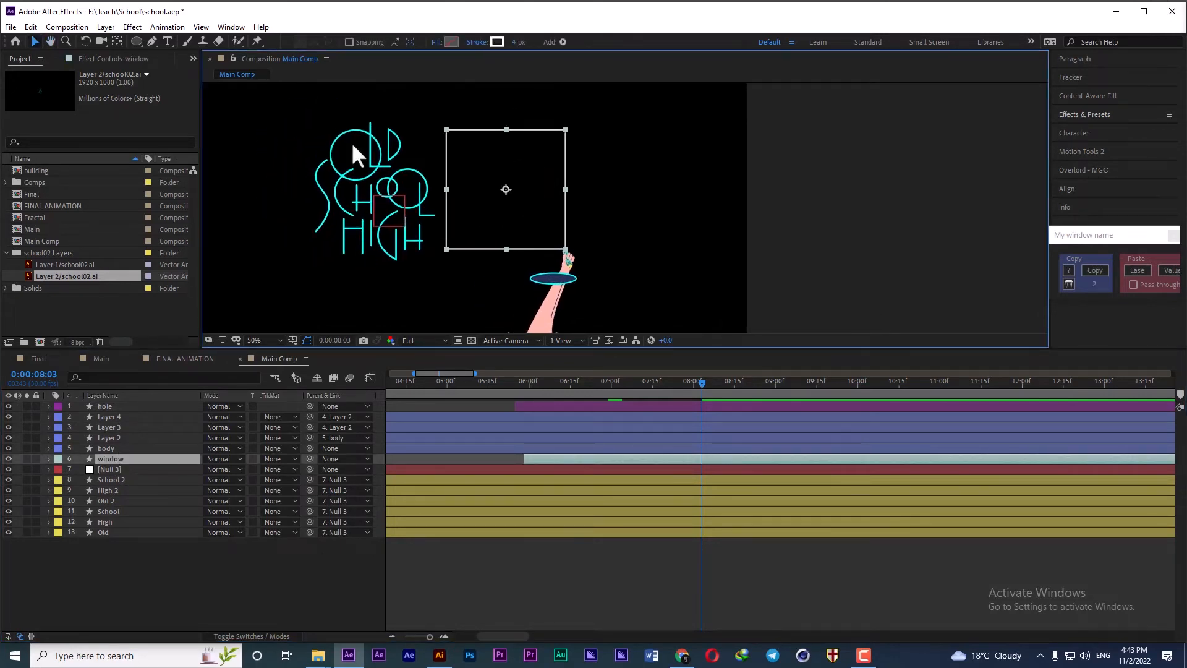
click(117, 42)
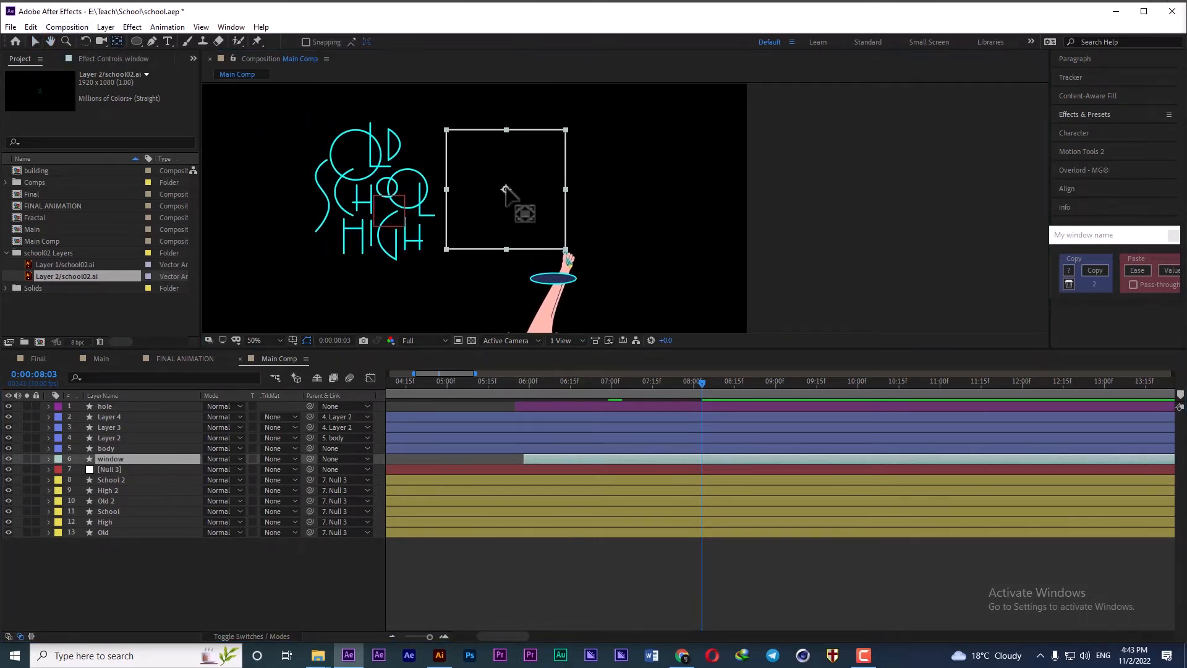
drag(511, 184, 445, 131)
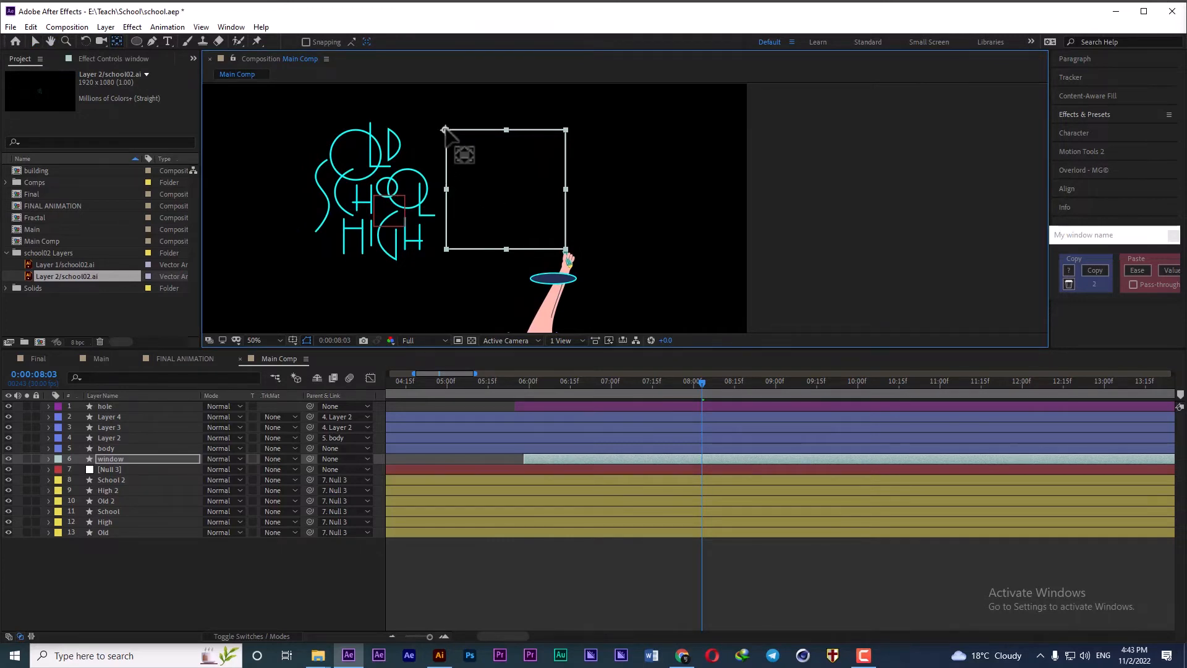
scroll(445, 131, up, 8)
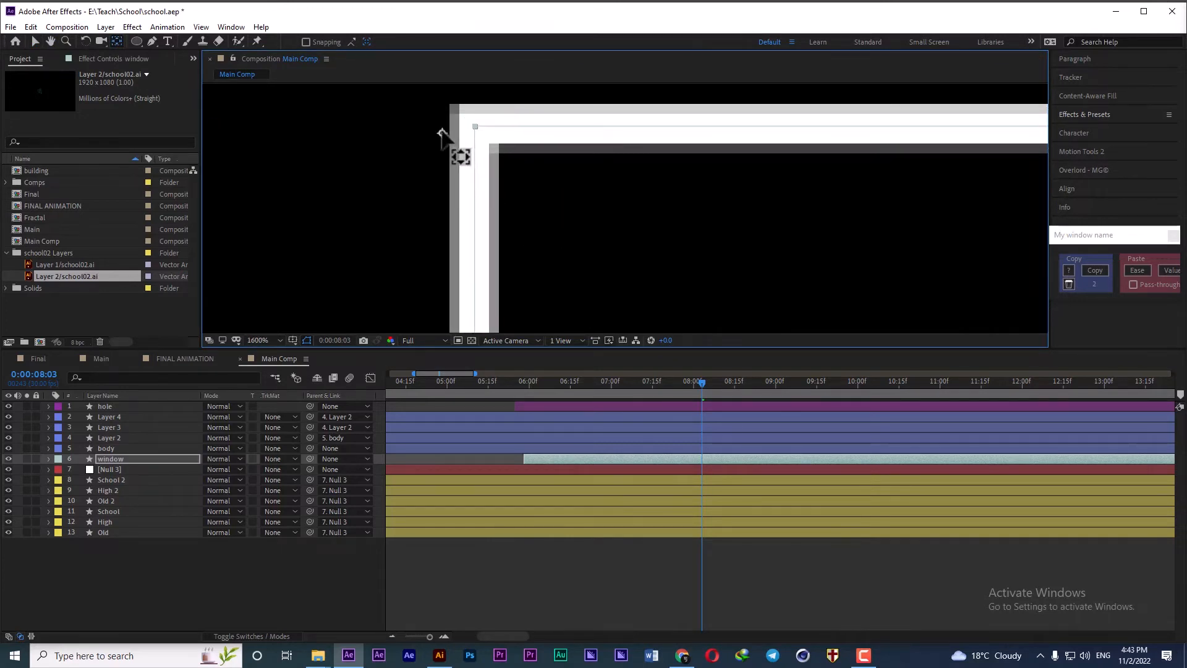
drag(483, 125, 476, 126)
scroll(570, 213, down, 1)
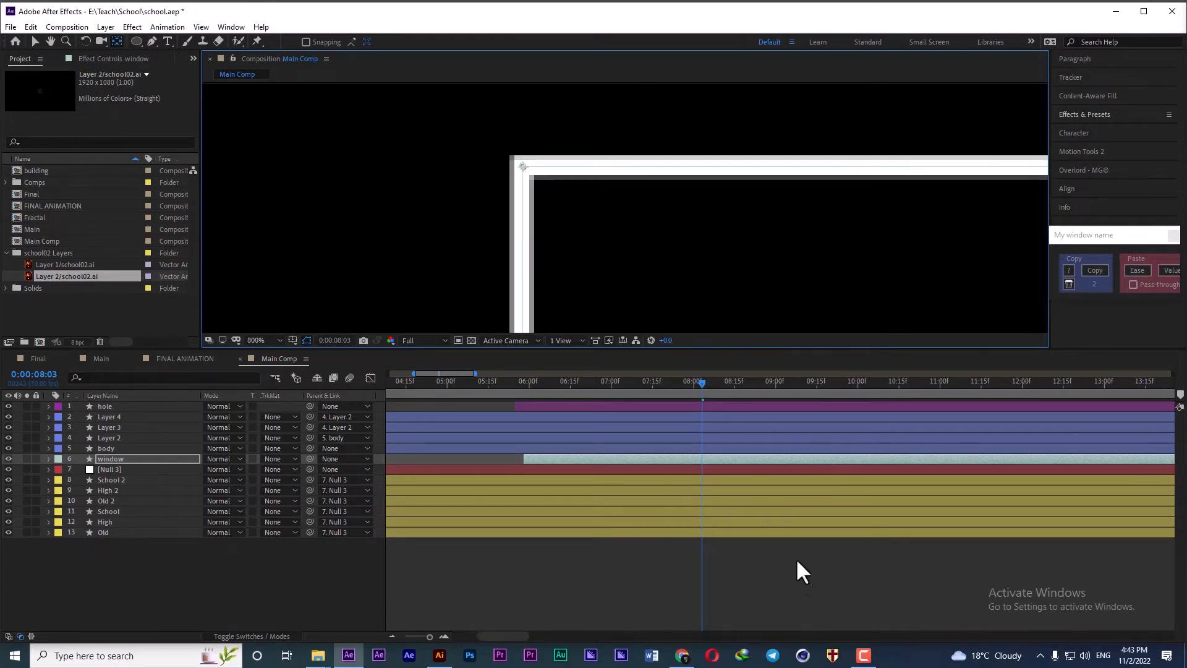
- Reveal the window layer's Scale property and the body layer's keyframed properties
click(643, 460)
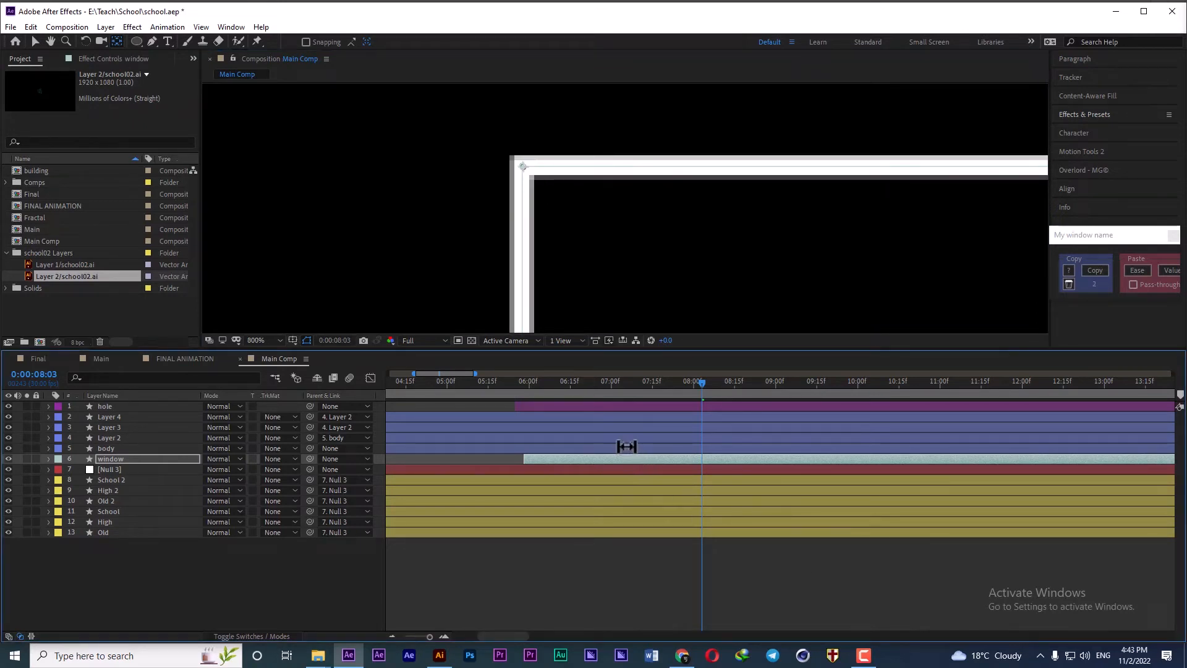
key(s)
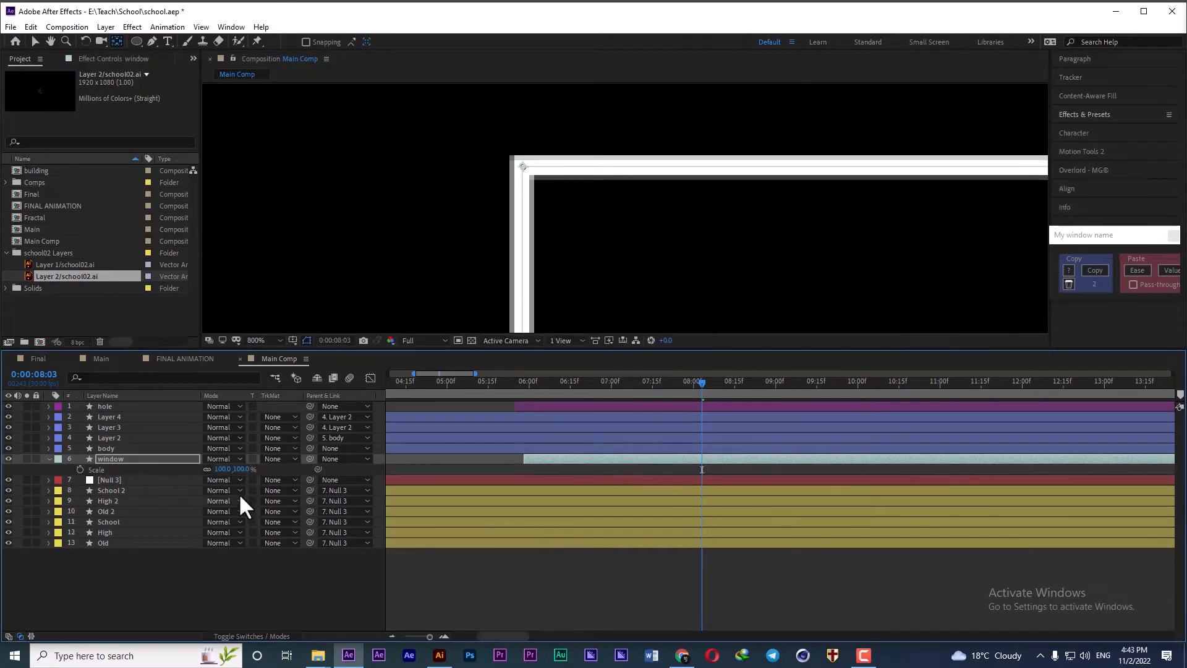
click(117, 449)
key(u)
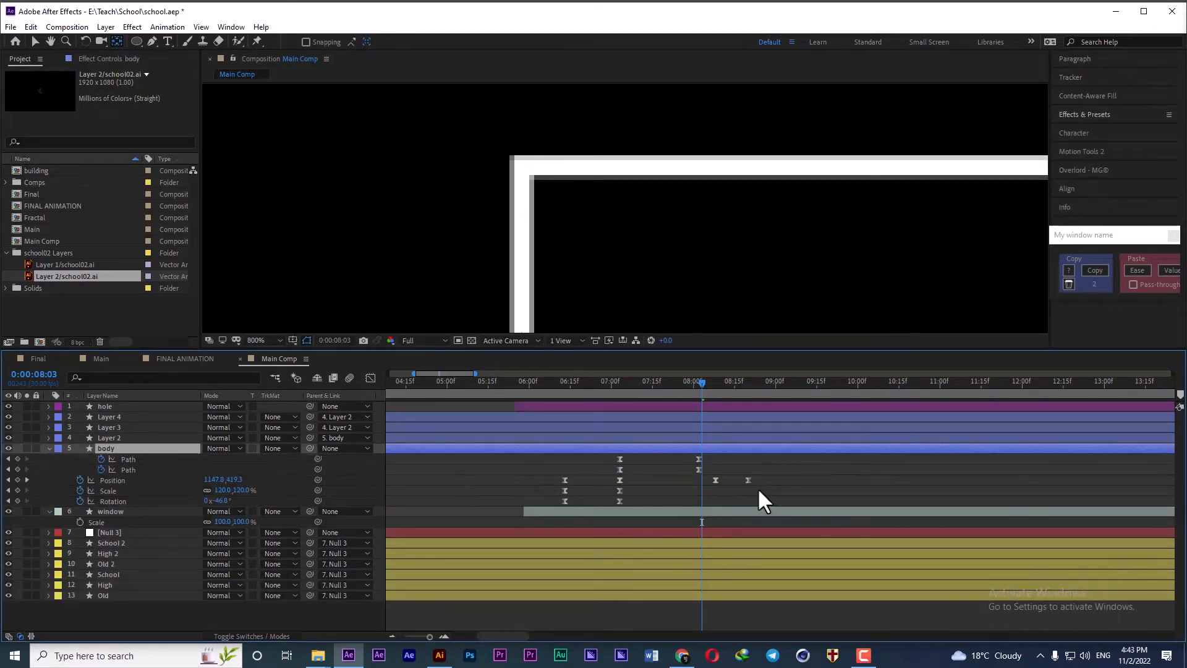
- Start the window layer's Scale animation with a keyframe at 0:00:07:03 set to 0%
click(620, 392)
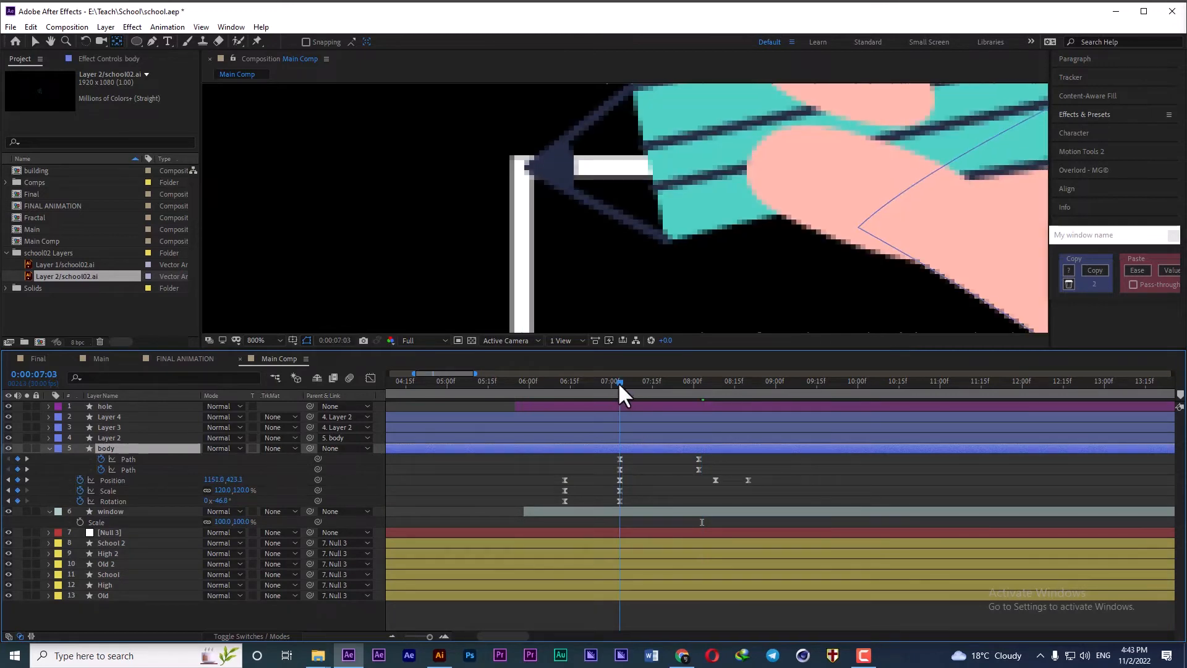
scroll(632, 221, down, 3)
scroll(578, 198, down, 6)
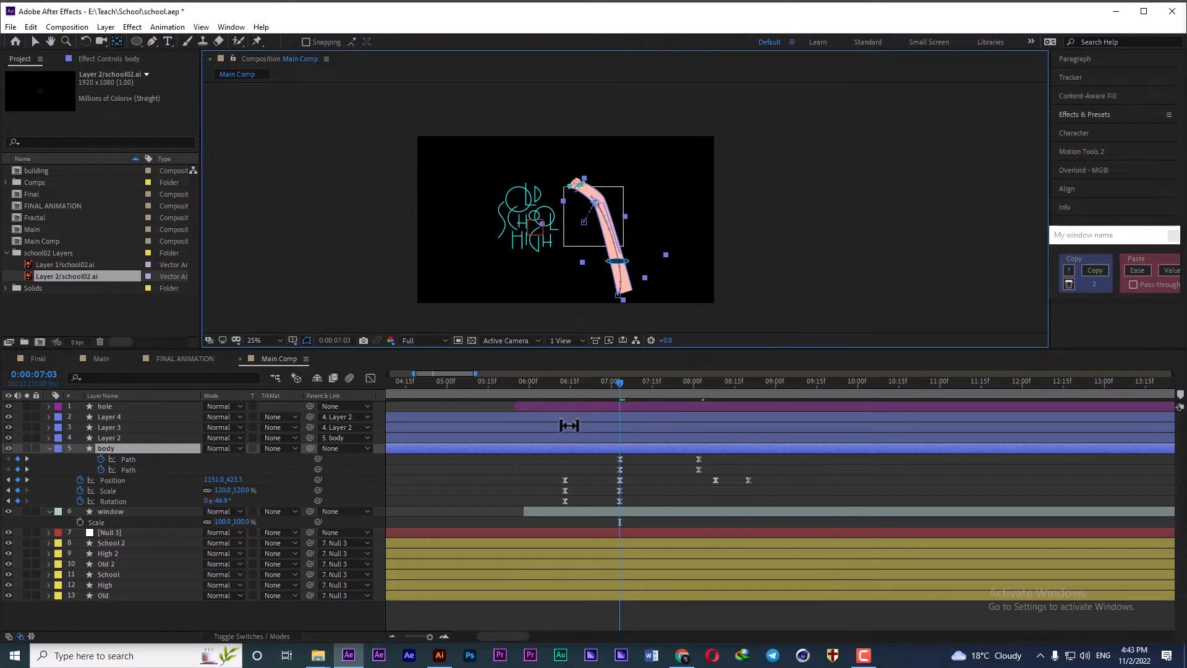
click(80, 522)
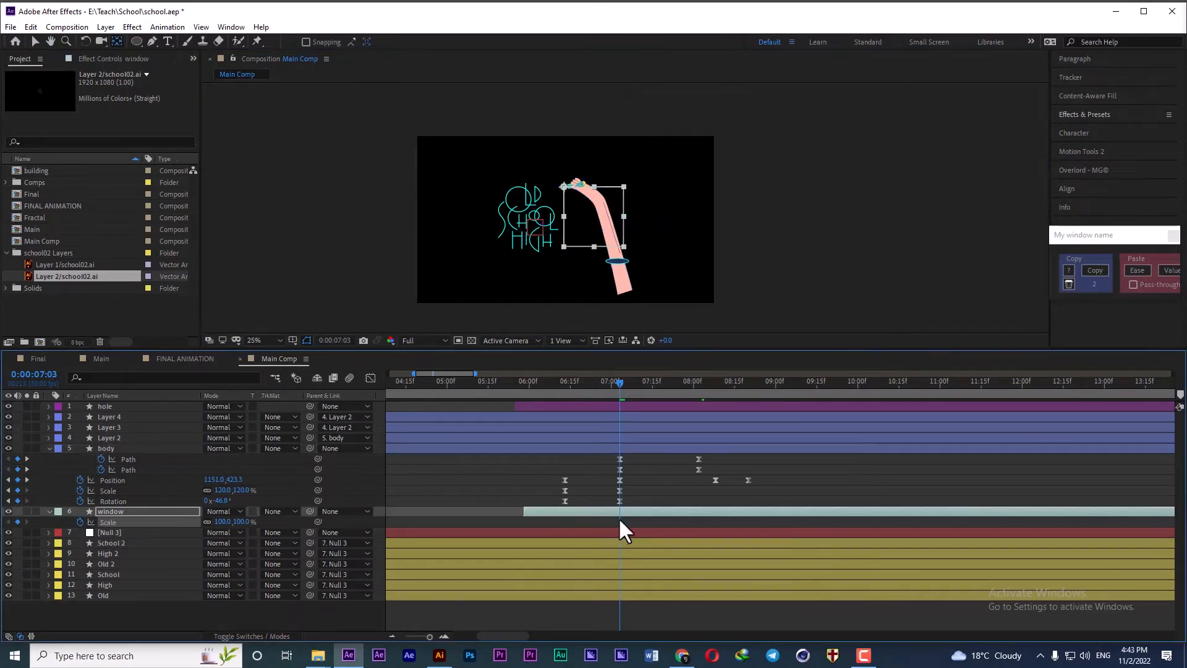
drag(230, 522, 34, 523)
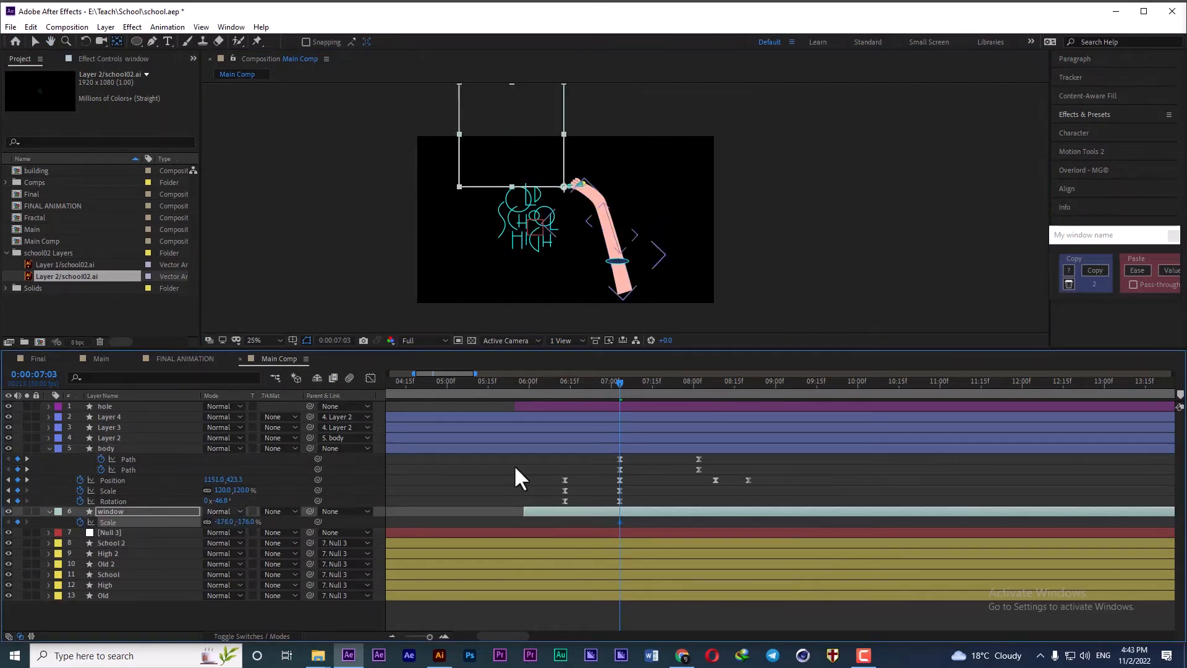
click(231, 522)
text(0)
key(Return)
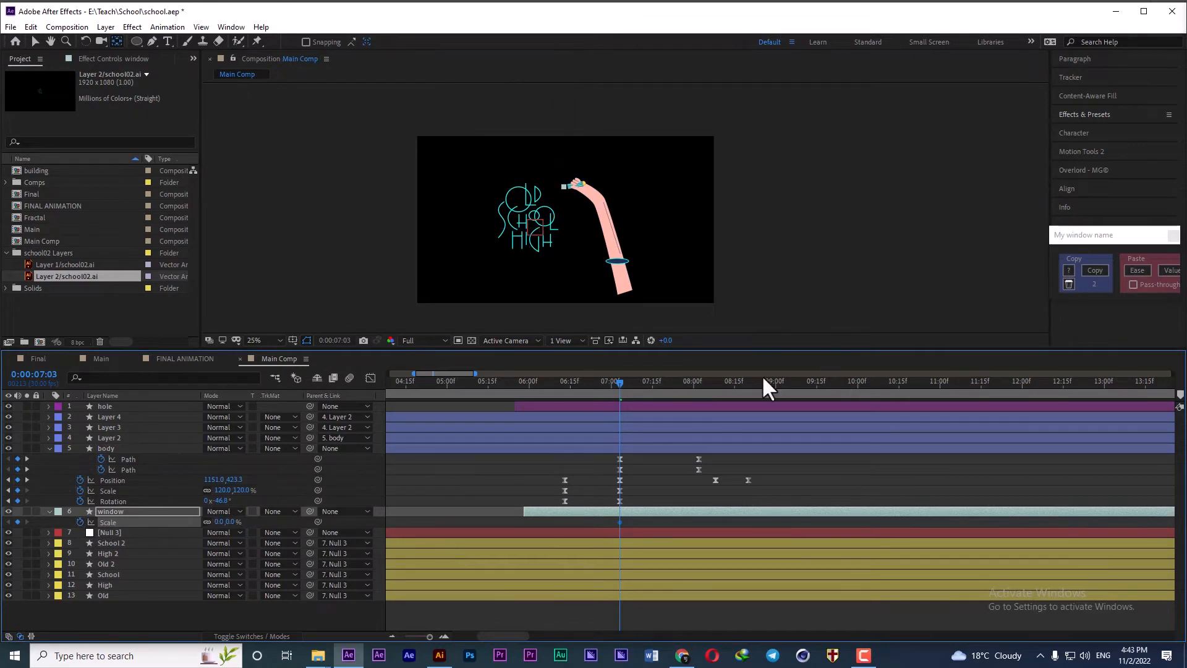
- Add a second Scale keyframe of 100% to the window layer at 0:00:08:02
click(696, 383)
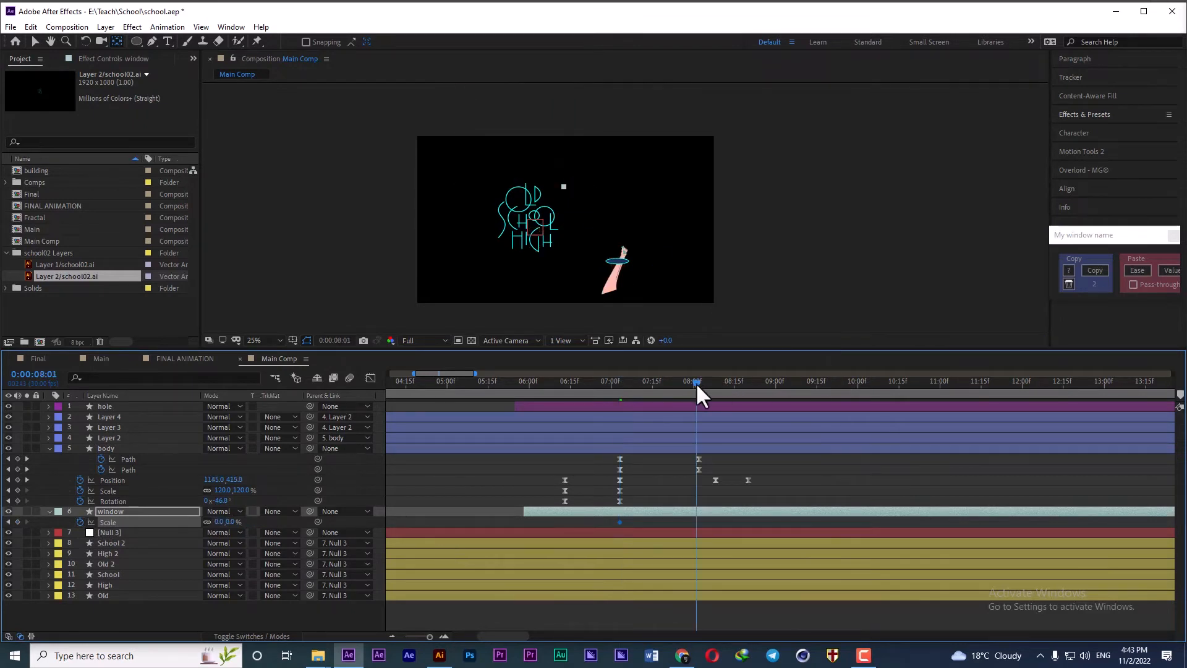
click(220, 522)
text(100)
key(Return)
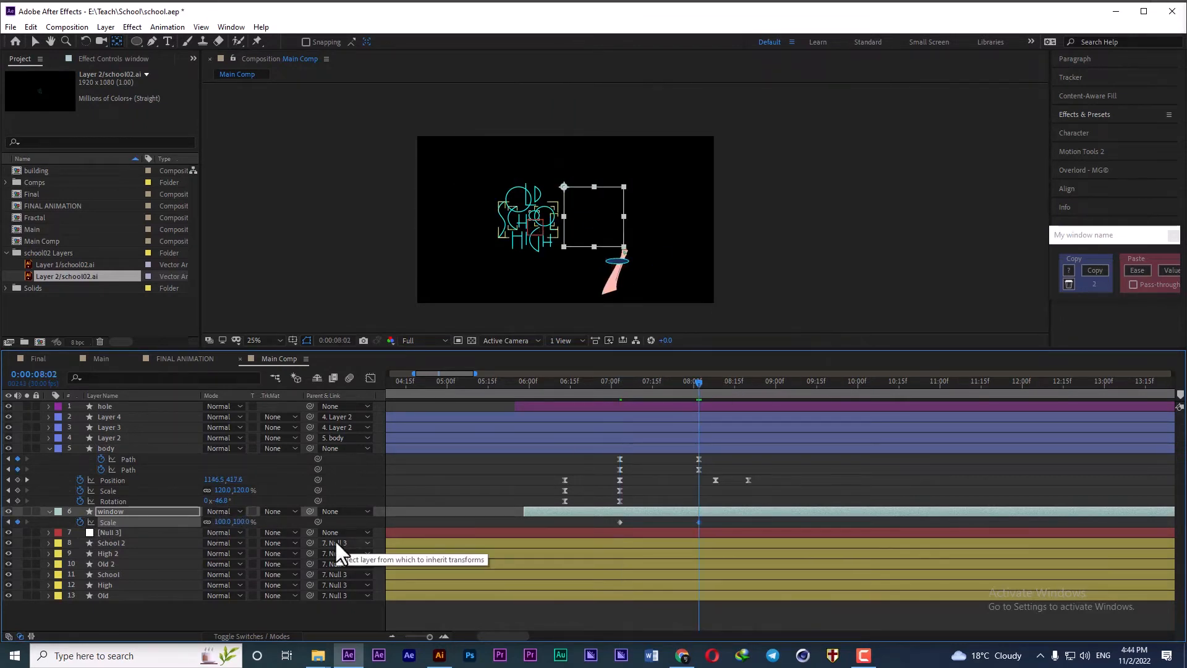
- Ease the window's two Scale keyframes and apply to them the easing copied from the body's first Path keyframes
drag(707, 523, 616, 531)
key(F9)
drag(611, 456, 706, 463)
click(1090, 269)
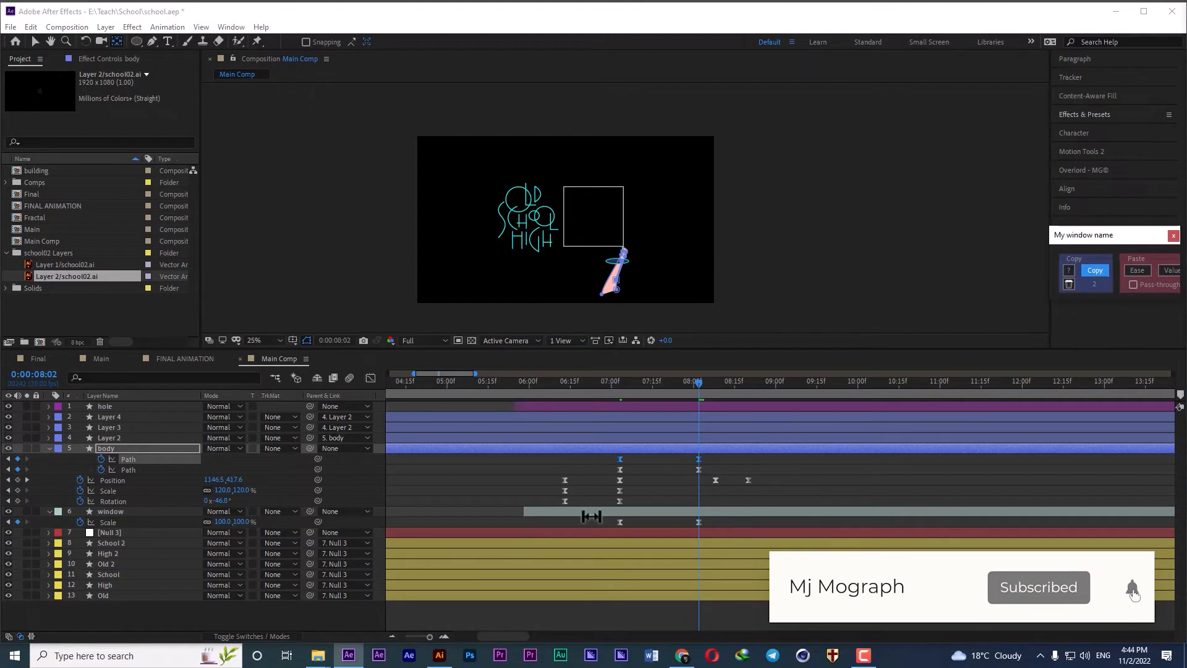
drag(612, 530, 715, 525)
click(1132, 270)
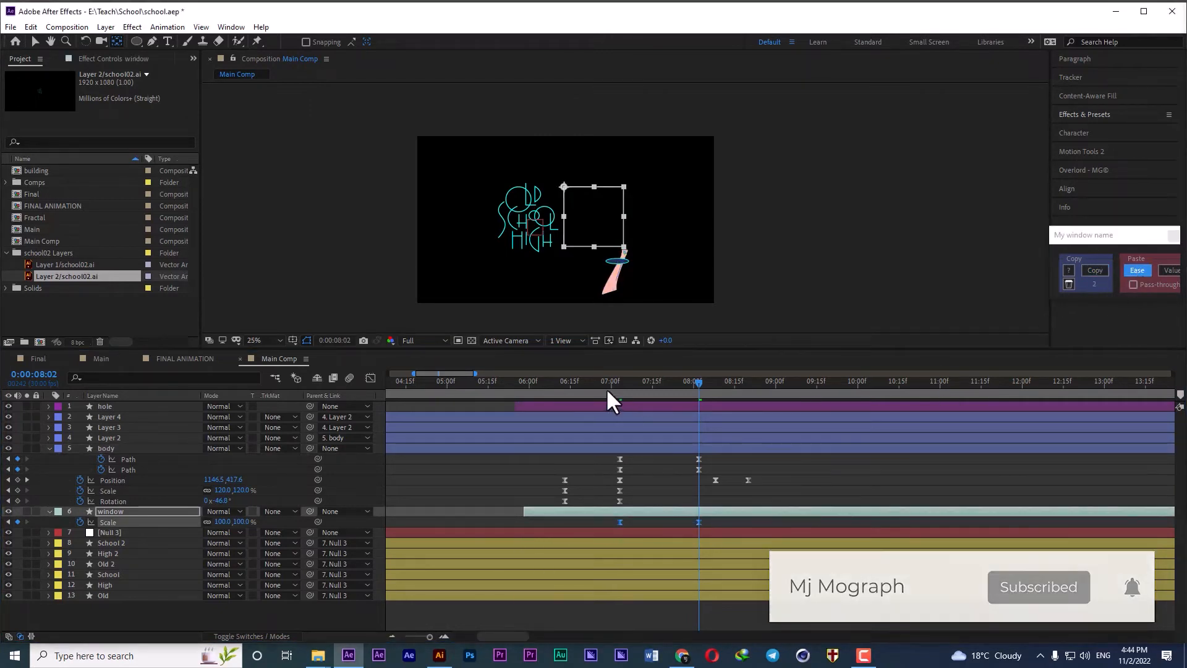
- Preview the window's growth from 0:00:06:29 and shift its final Scale keyframe a few frames later, to just before the body's third Position keyframe
click(608, 389)
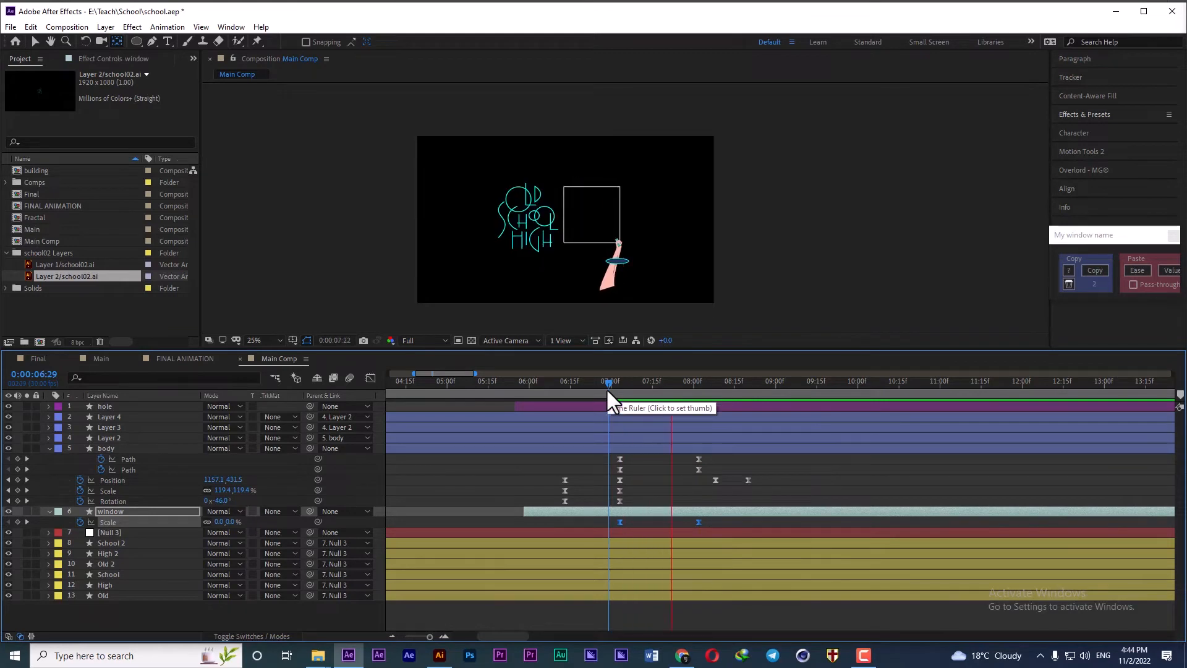
key(space)
key(space)
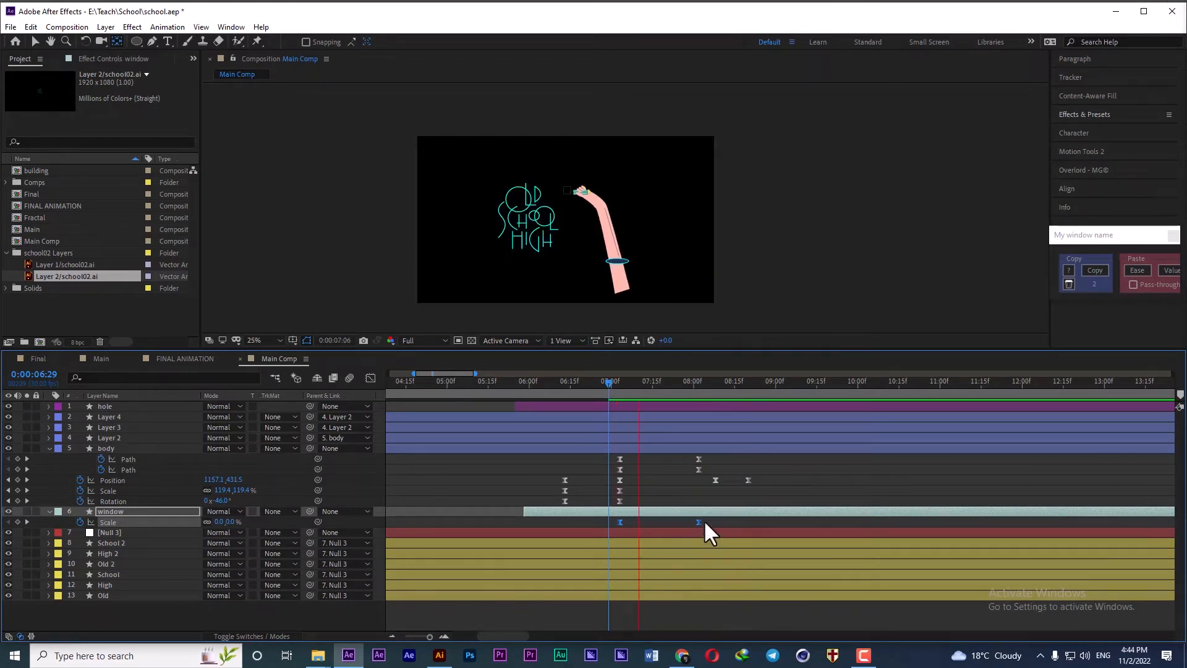
key(space)
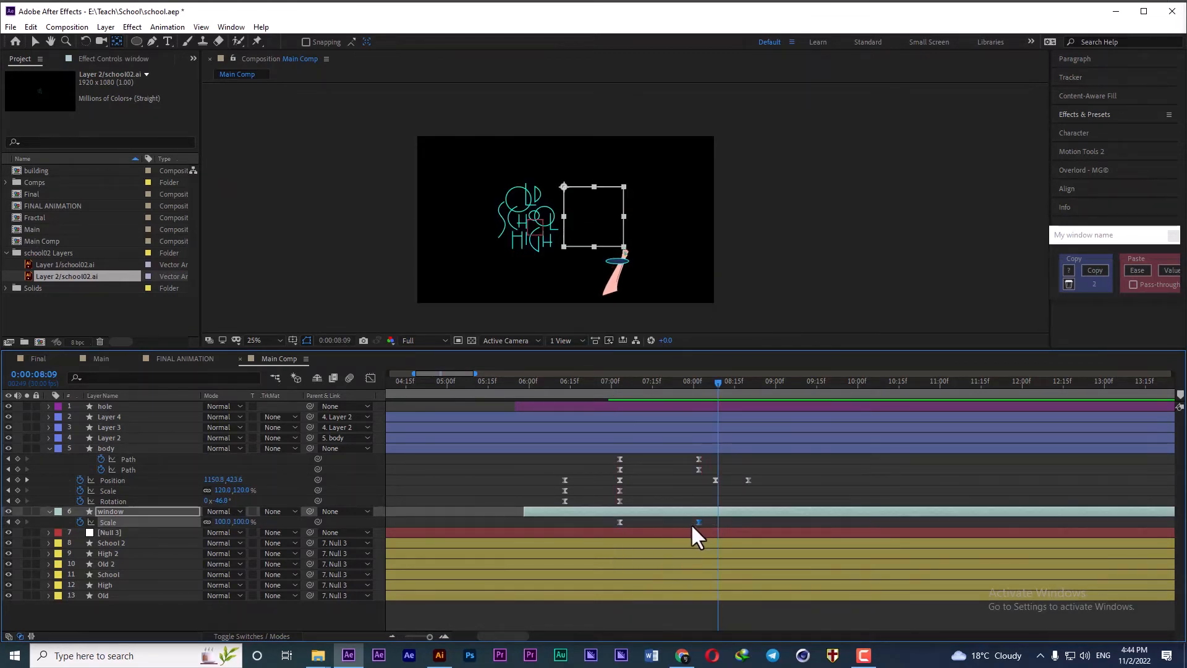
click(699, 522)
- Preview the retimed window scaling together with the arm's motion, first from 0:00:07:18 and again from 0:00:07:01
click(660, 387)
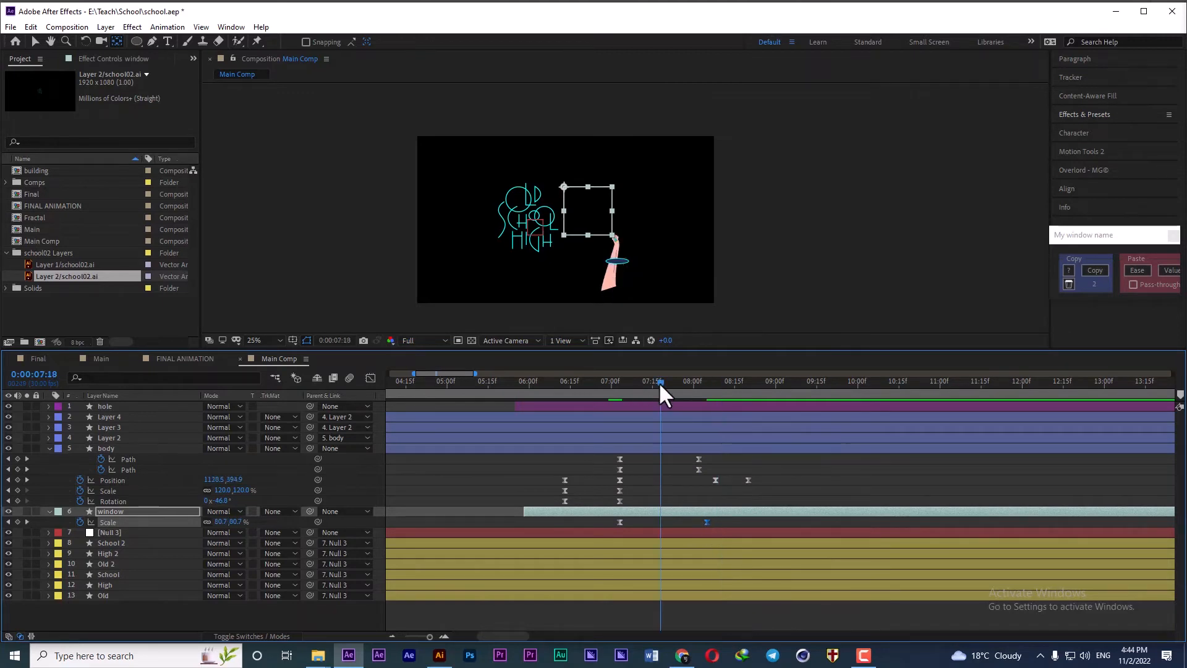
key(space)
key(space)
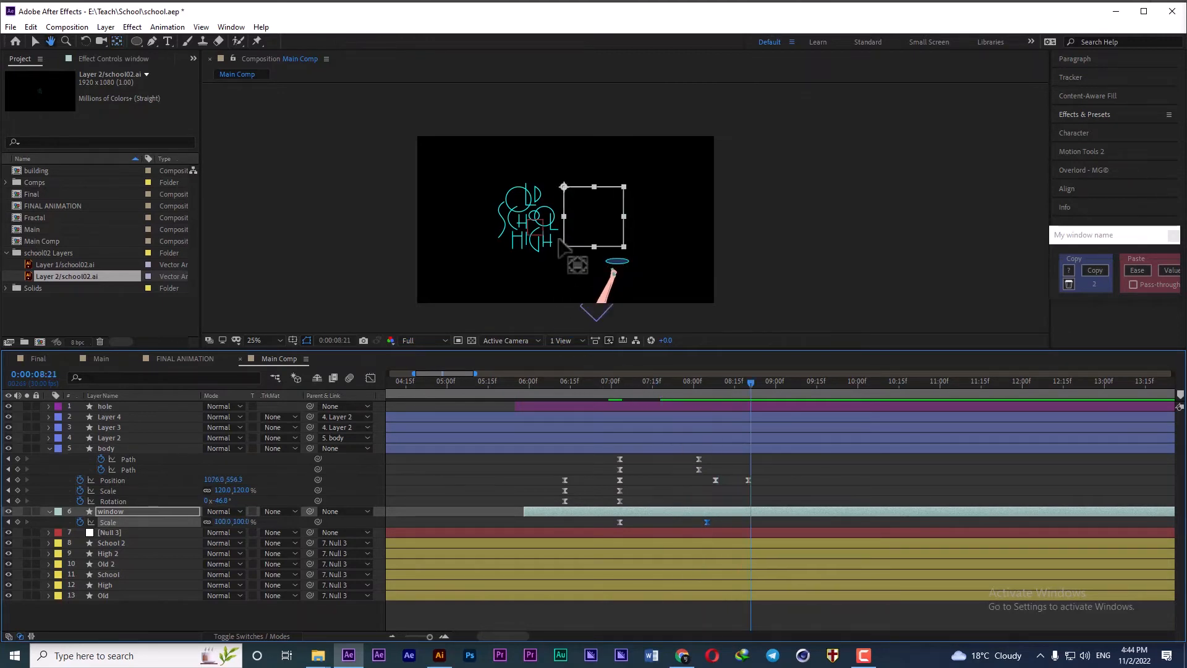
key(period)
click(615, 390)
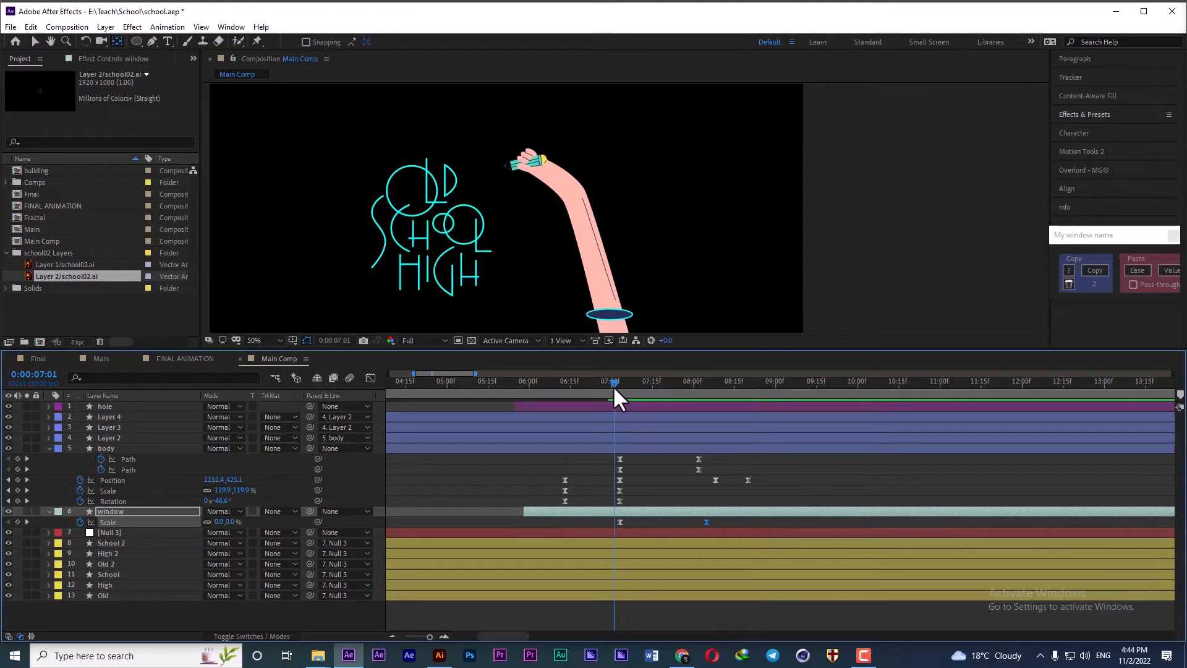
key(space)
key(space)
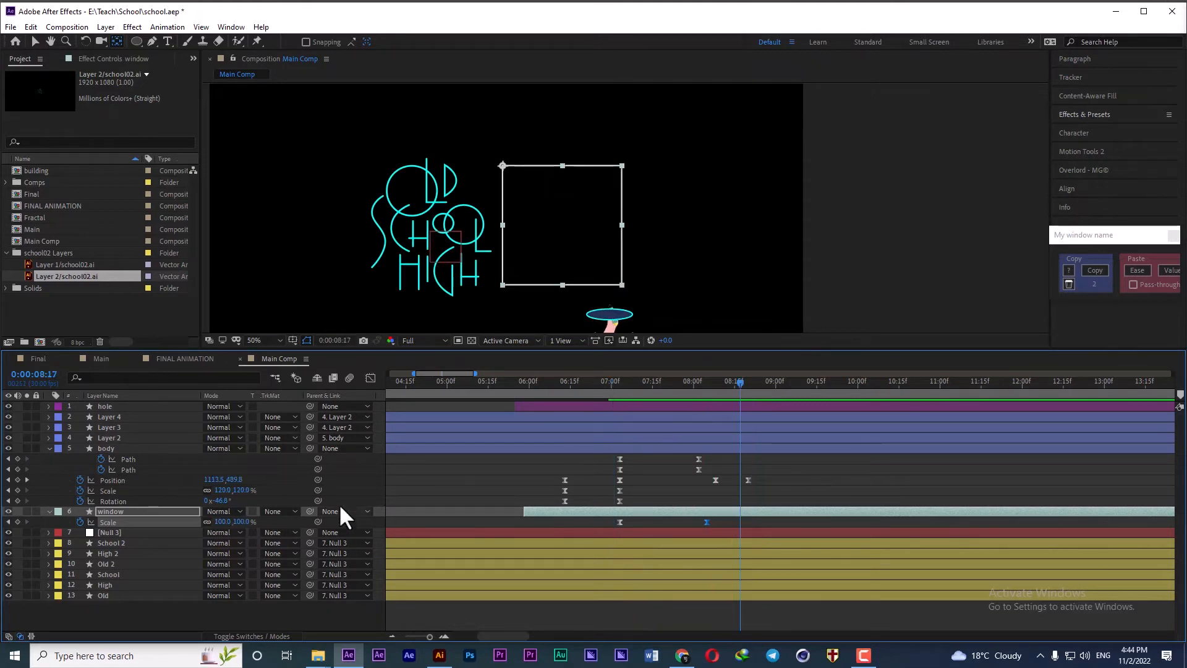
- Deselect the window layer, collapse the body layer's properties, and select the building artwork in Illustrator
click(372, 480)
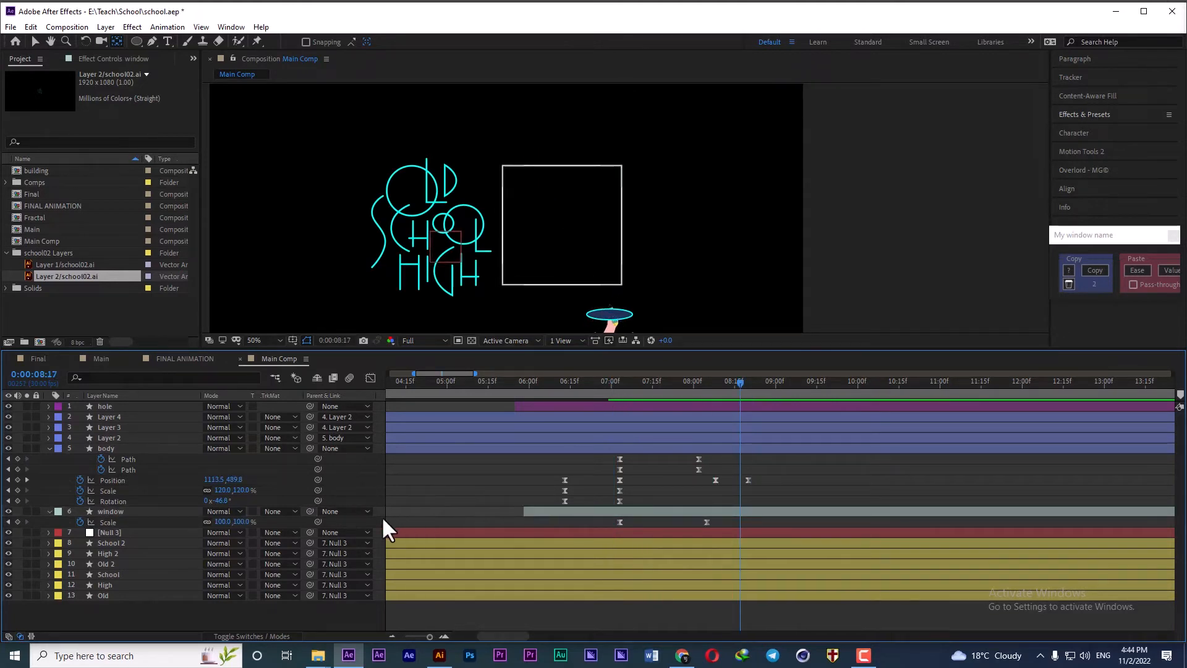
click(49, 449)
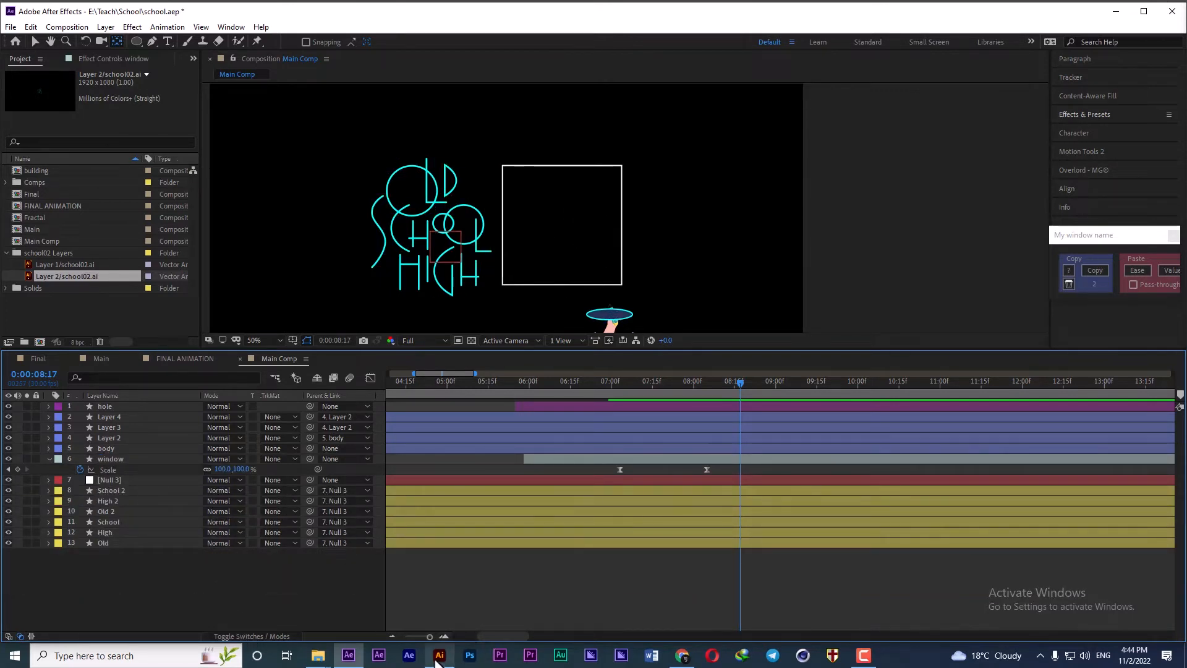
click(438, 656)
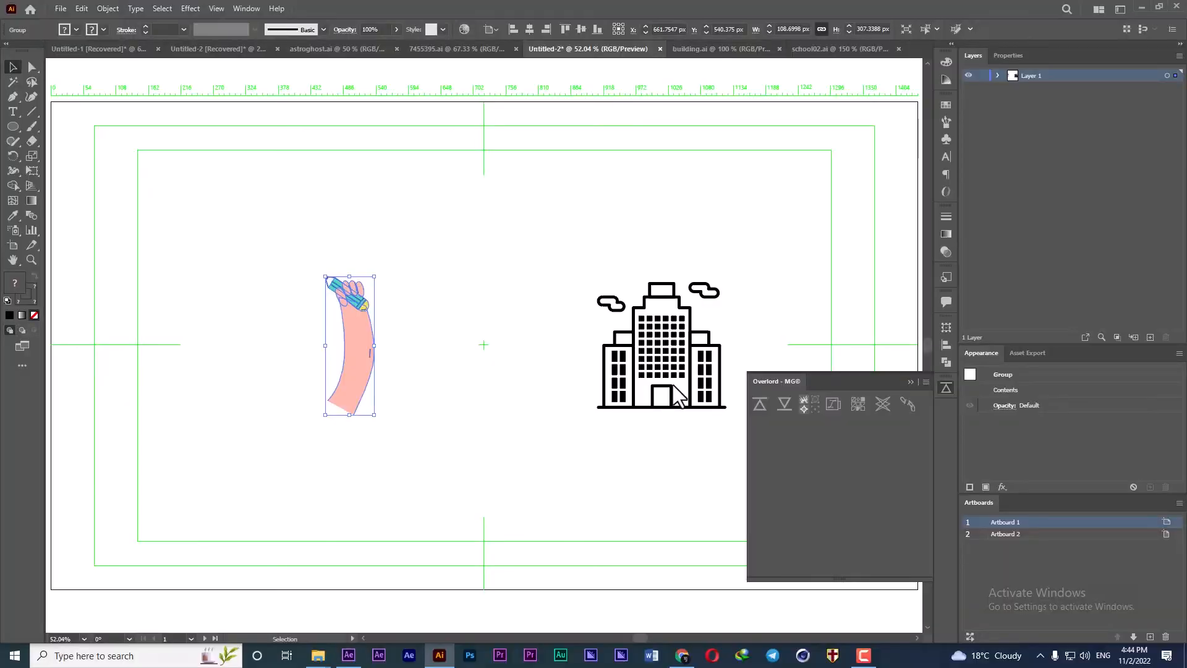
click(726, 419)
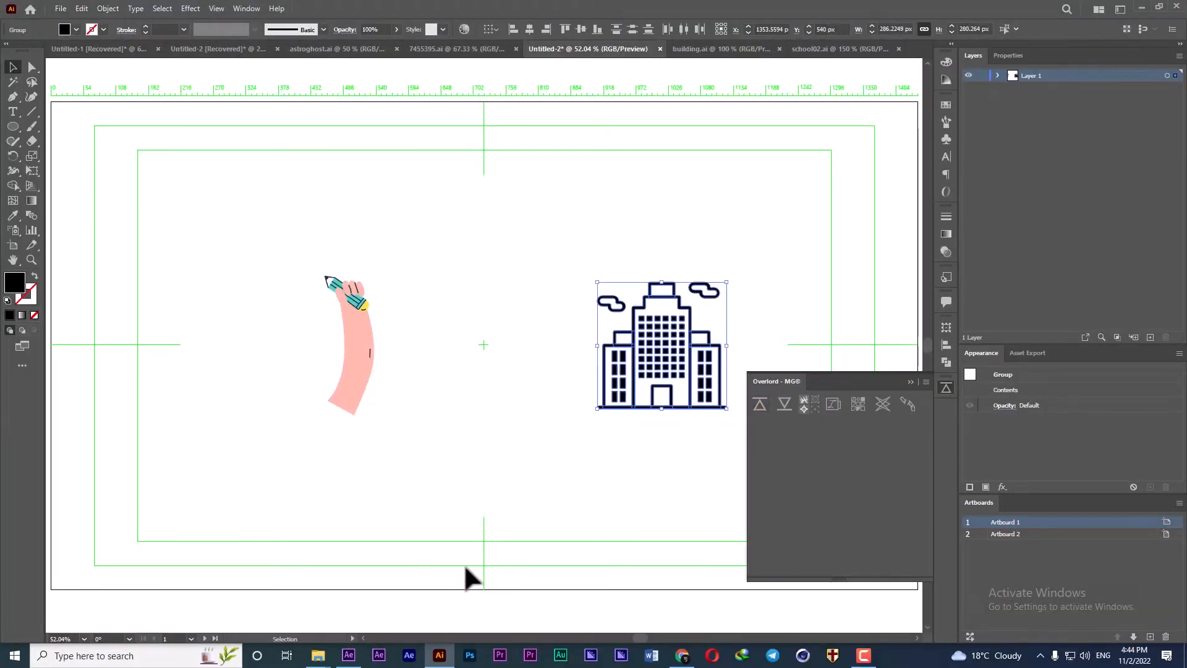
- Switch back to After Effects and create a 1920 x 1080, 30 fps composition named building02
click(349, 655)
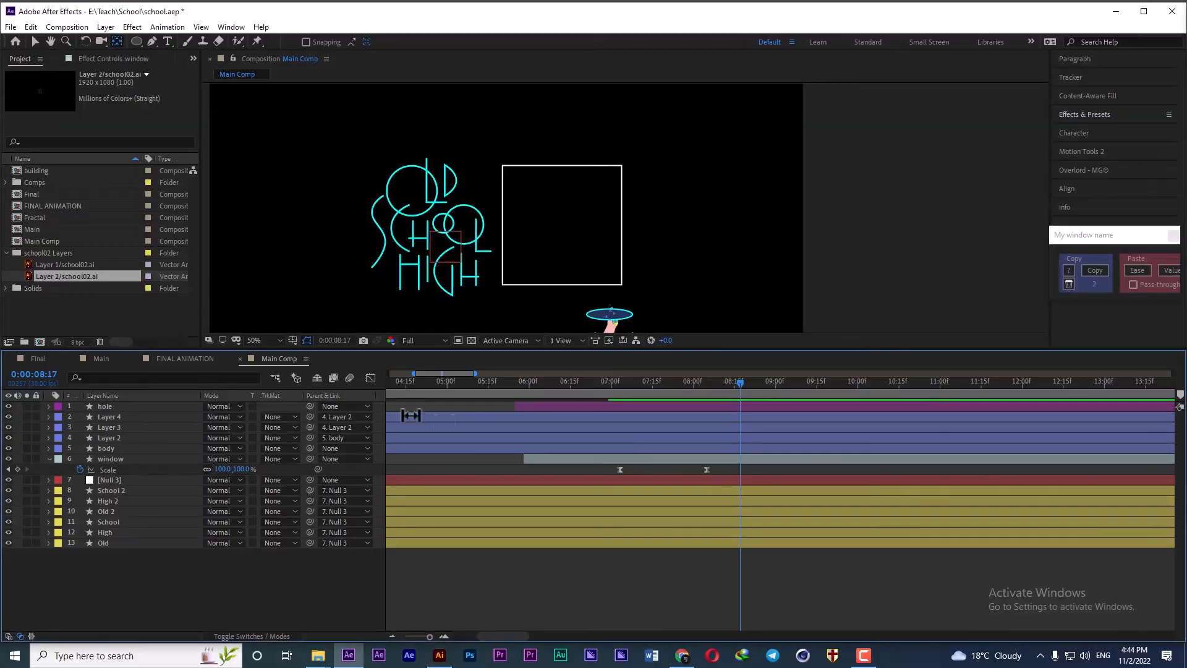
click(86, 328)
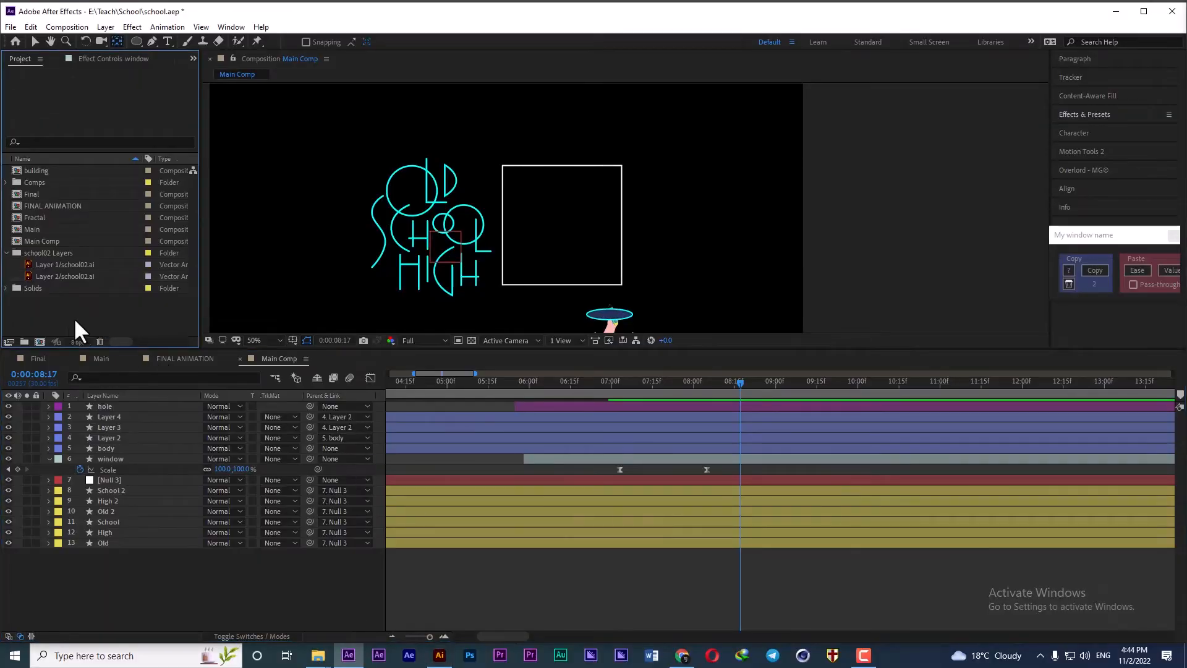
click(40, 342)
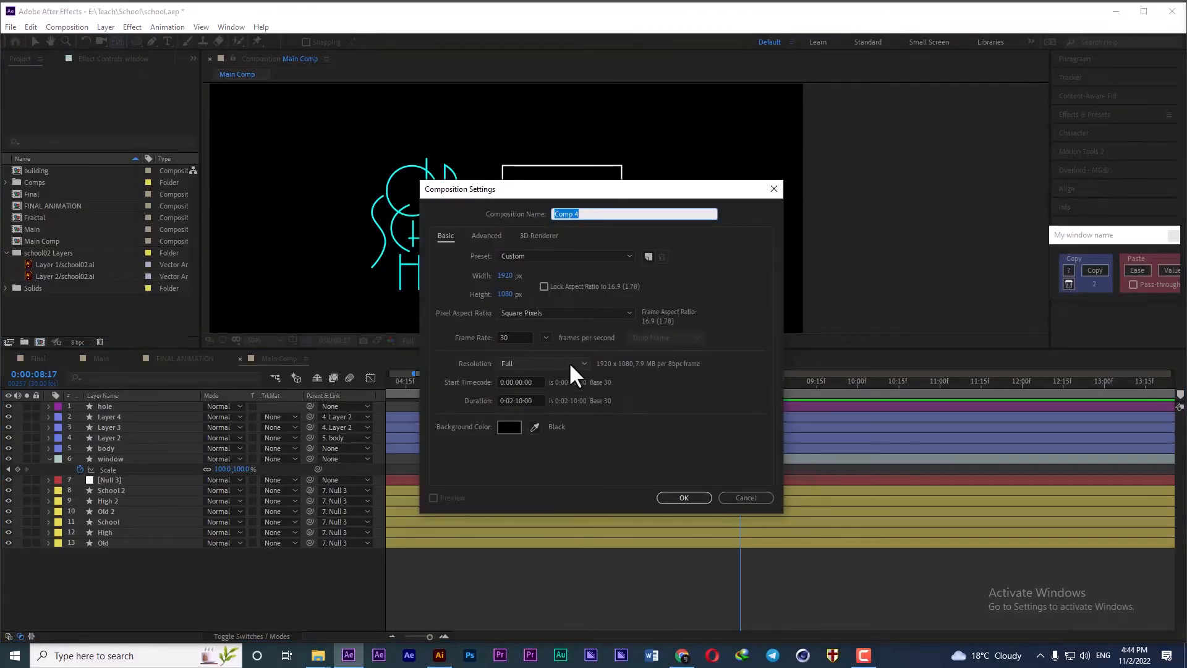
text(building02)
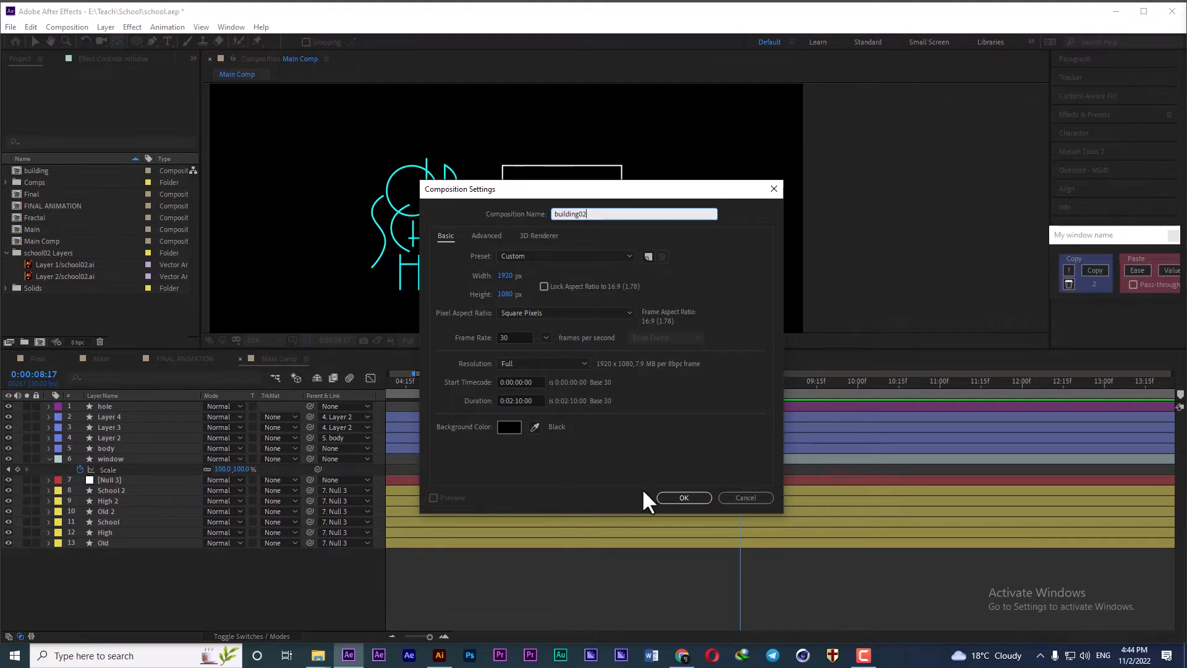
click(667, 496)
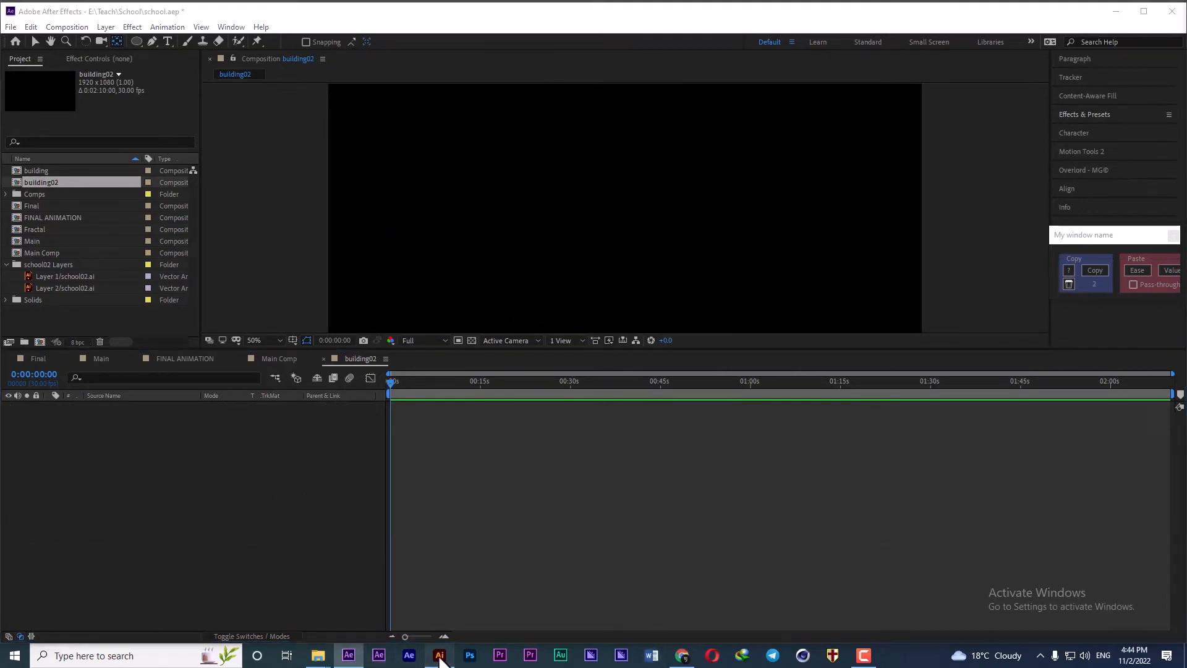
- Transfer the selected building from Illustrator into the building02 composition with Overlord, and show the transparency grid behind its layers
click(439, 655)
click(761, 405)
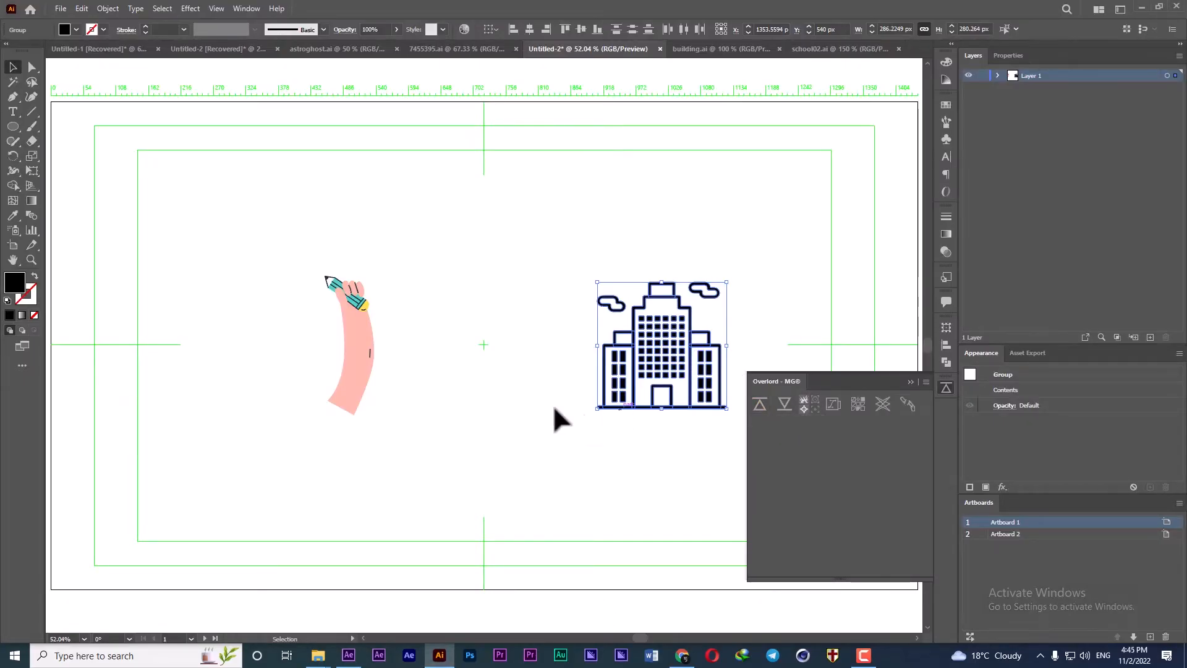
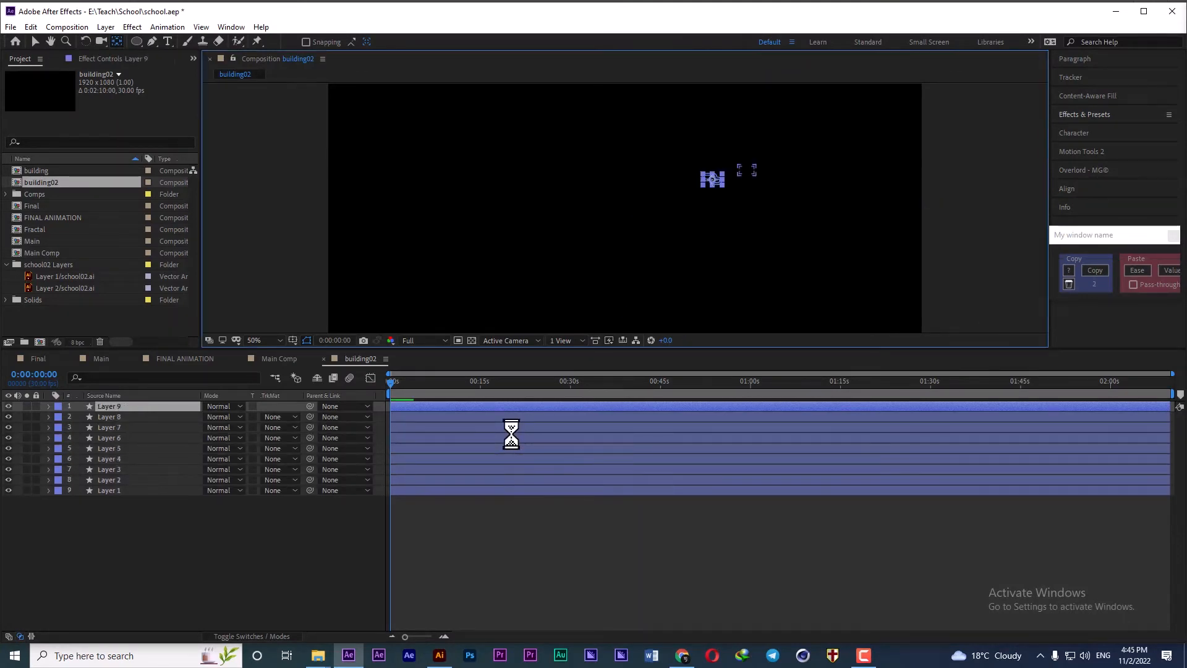
click(102, 490)
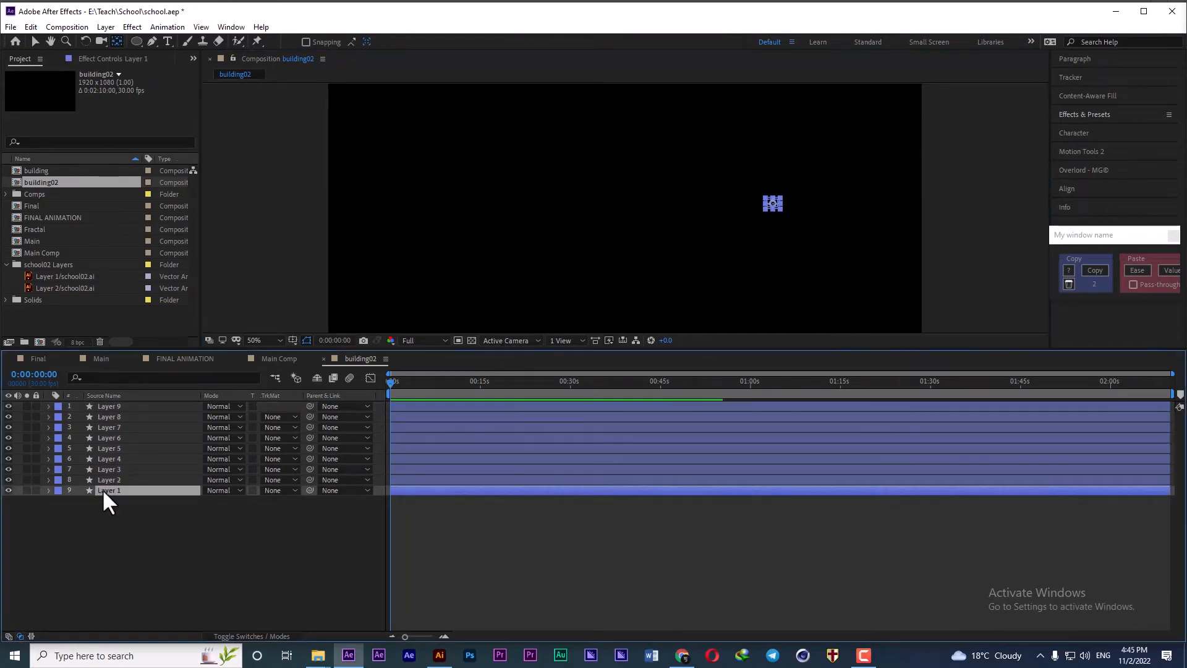
click(107, 406)
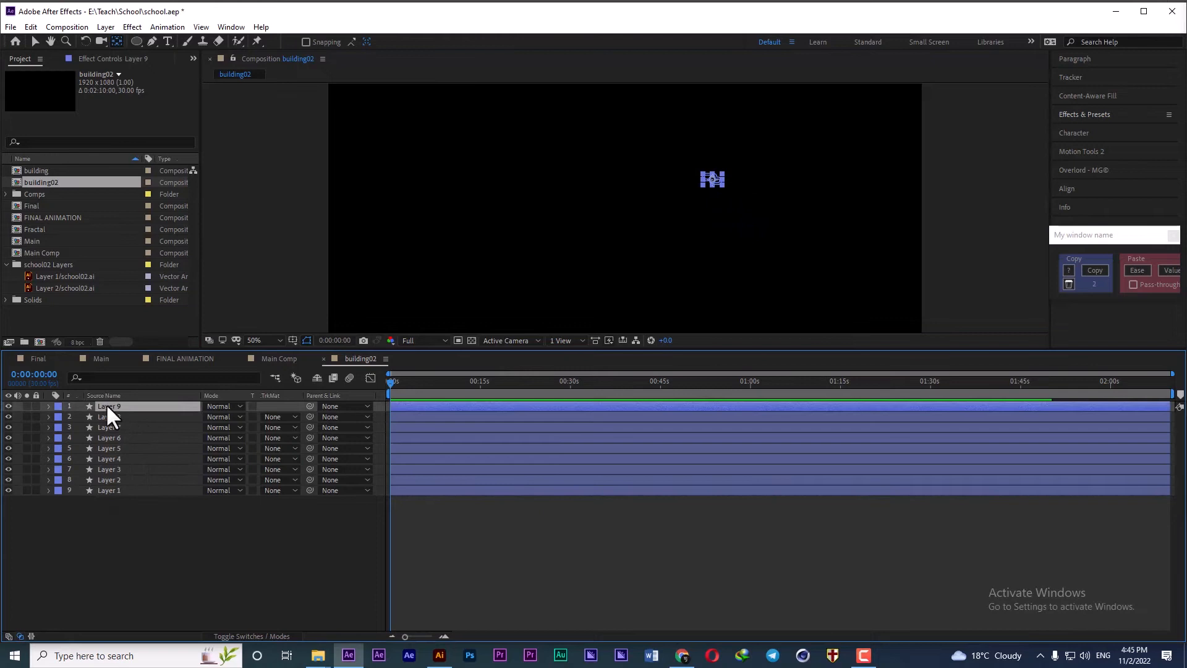
shift+click(110, 489)
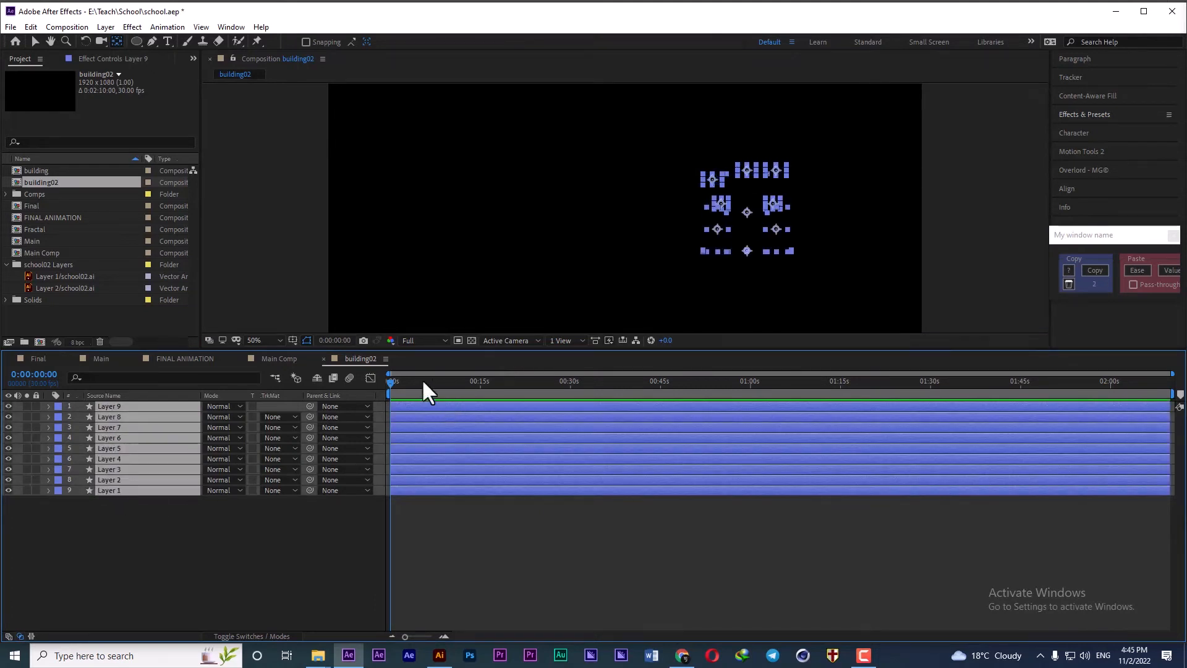
click(472, 340)
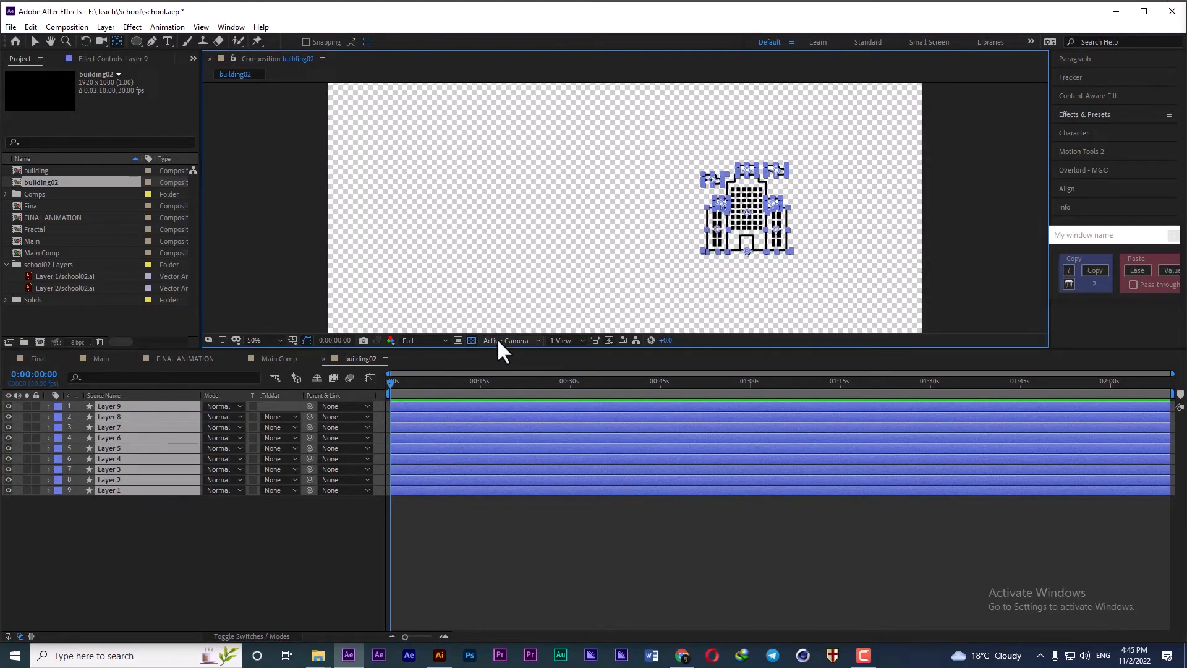
- Hide the two cloud layers, Layer 9 and Layer 8, and deselect all layers
click(120, 502)
click(109, 490)
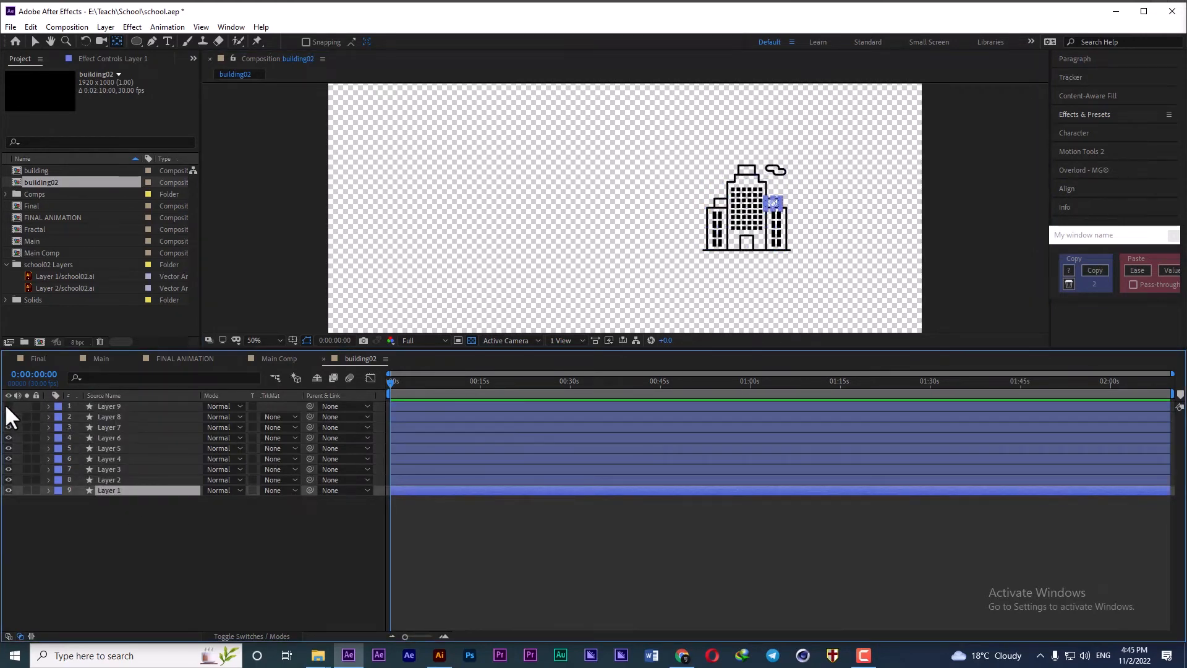
click(198, 515)
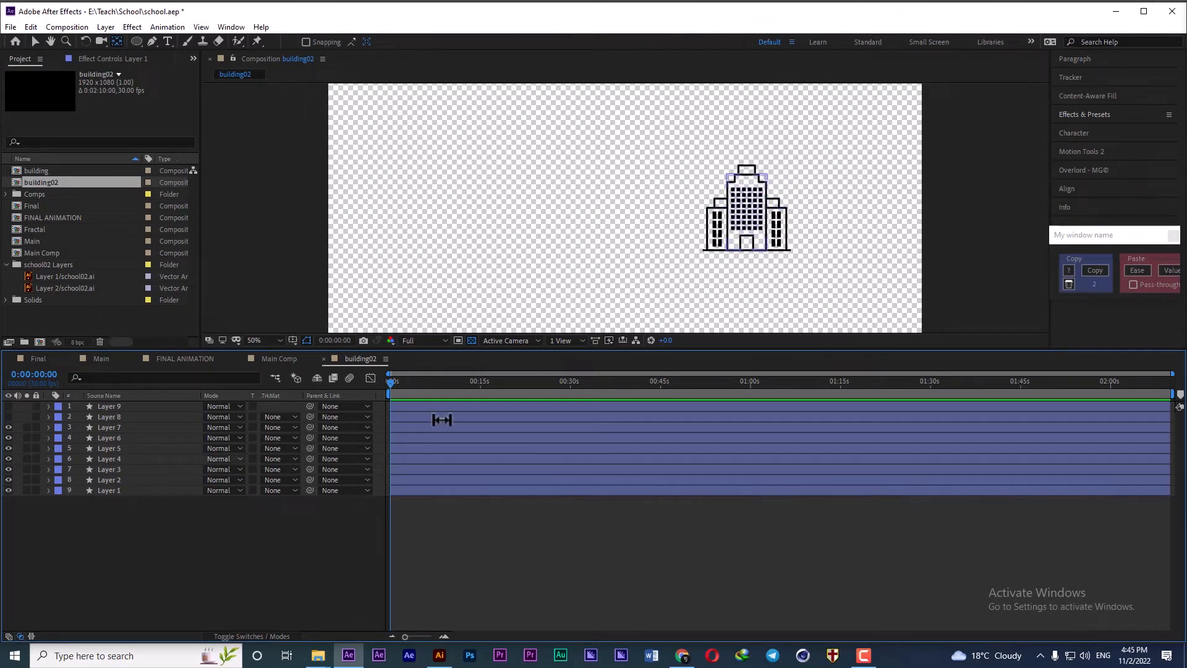
scroll(776, 240, up, 2)
drag(730, 195, 685, 212)
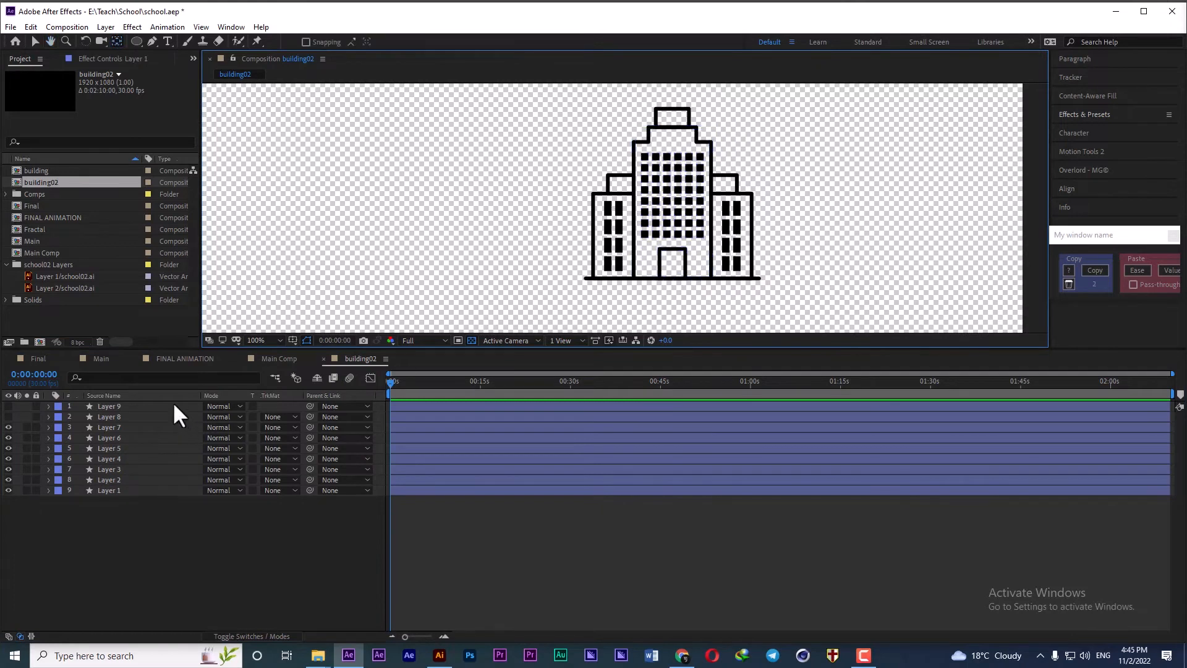
click(110, 428)
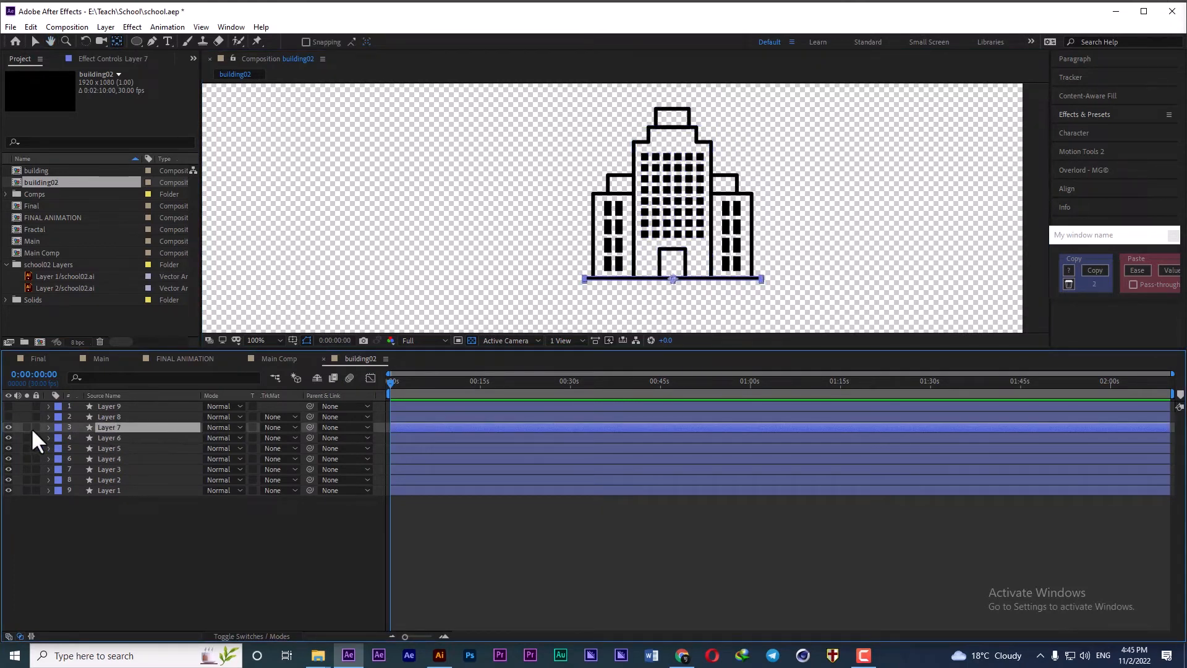
scroll(712, 213, down, 2)
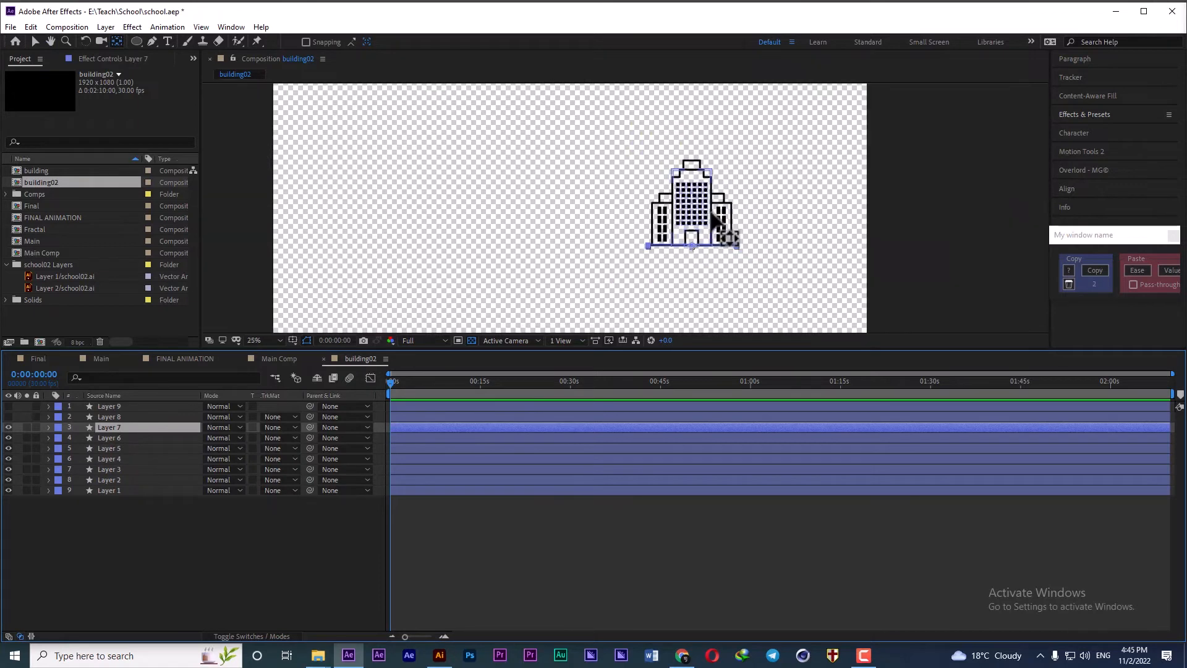
scroll(717, 219, up, 1)
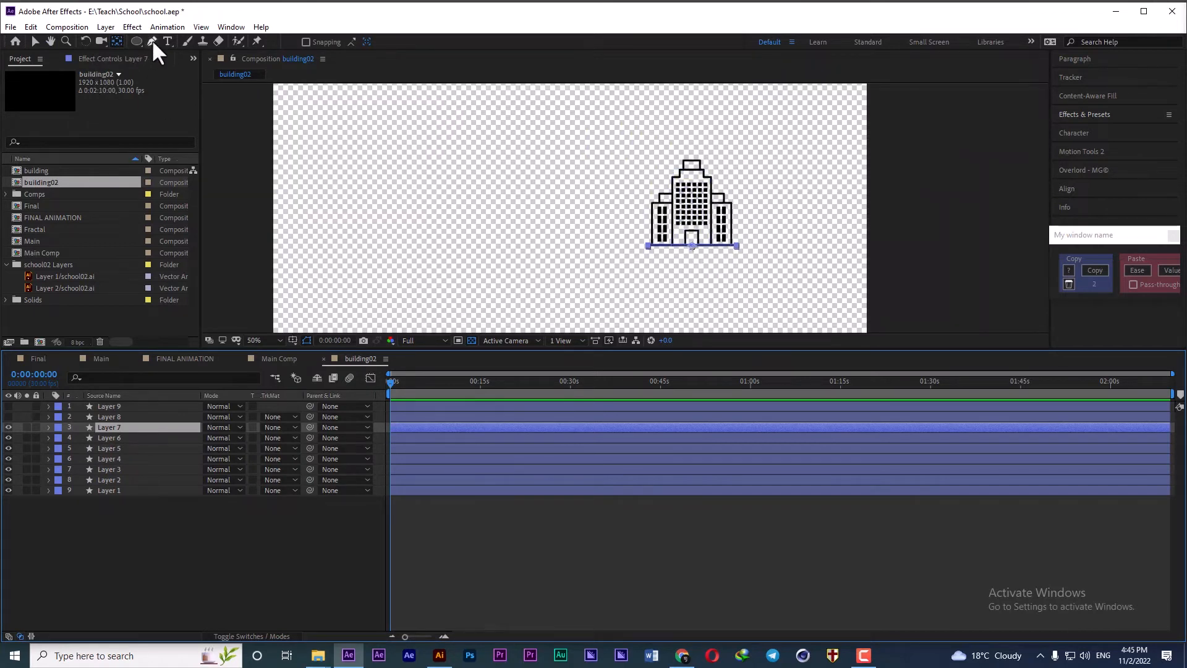
drag(140, 39, 189, 45)
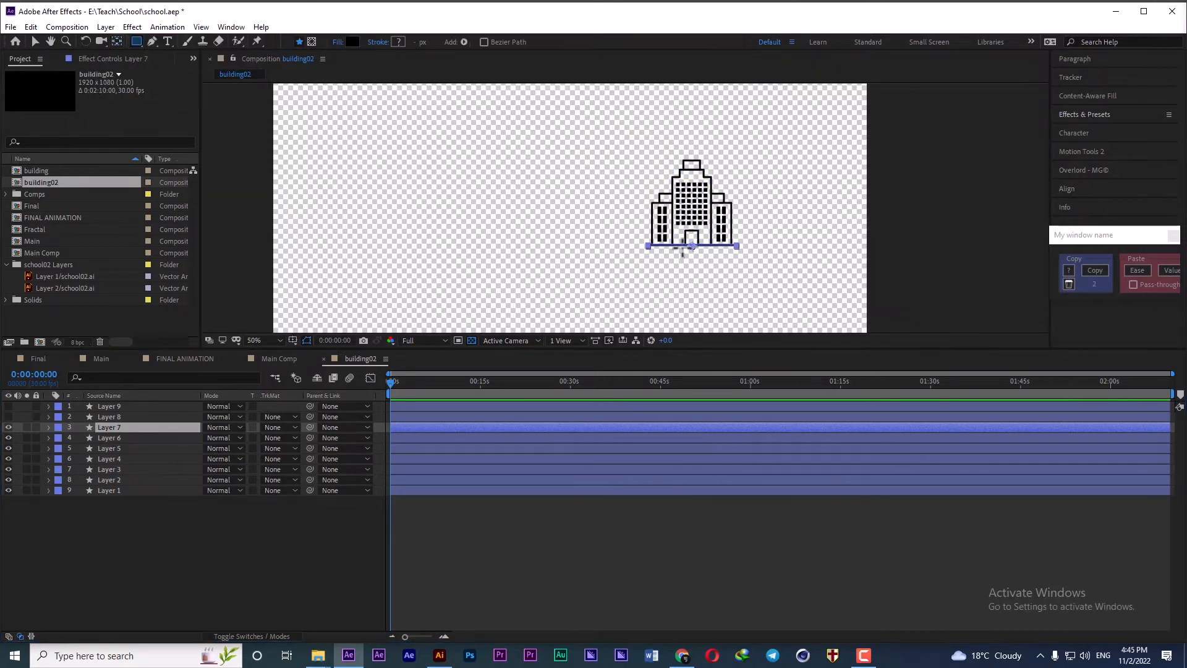
drag(622, 242, 747, 280)
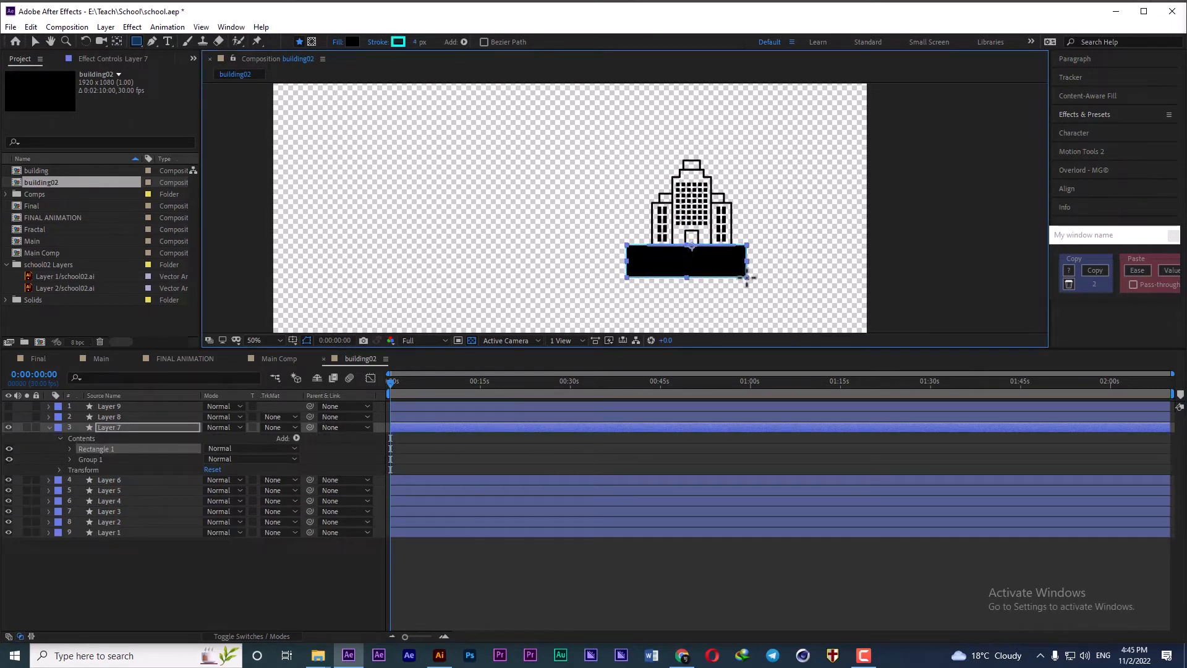
key(Delete)
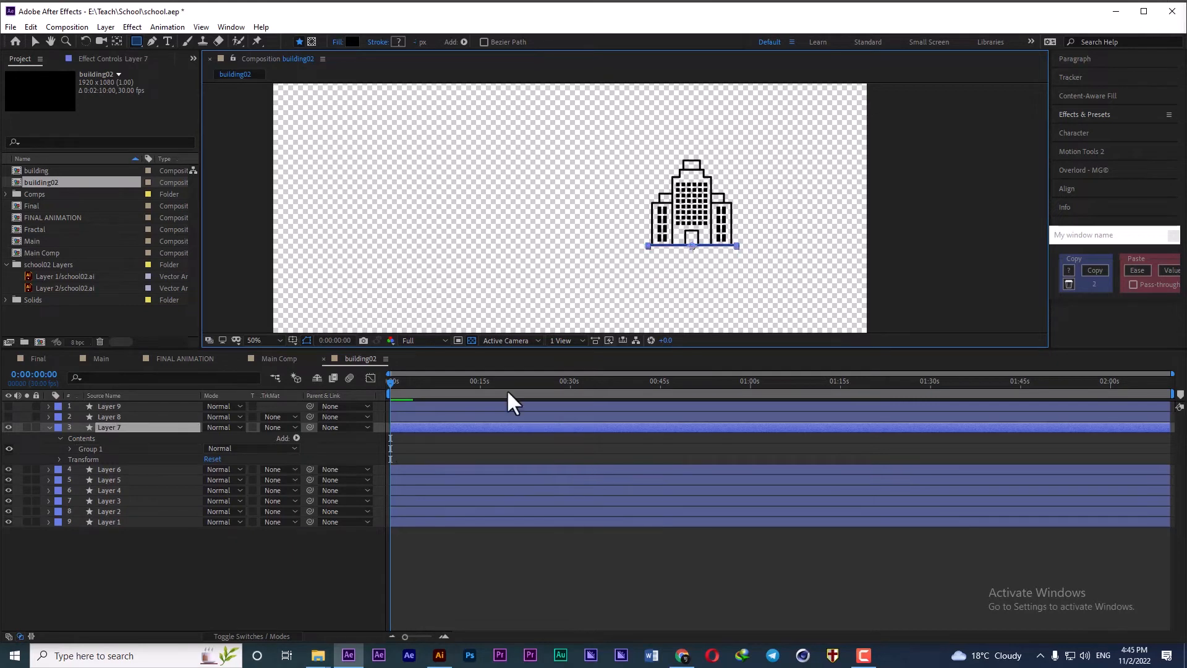
- Draw a dark blue rectangle as a new shape layer, with its upper edge on the building's base line and wider than the building
click(213, 577)
drag(613, 244, 776, 426)
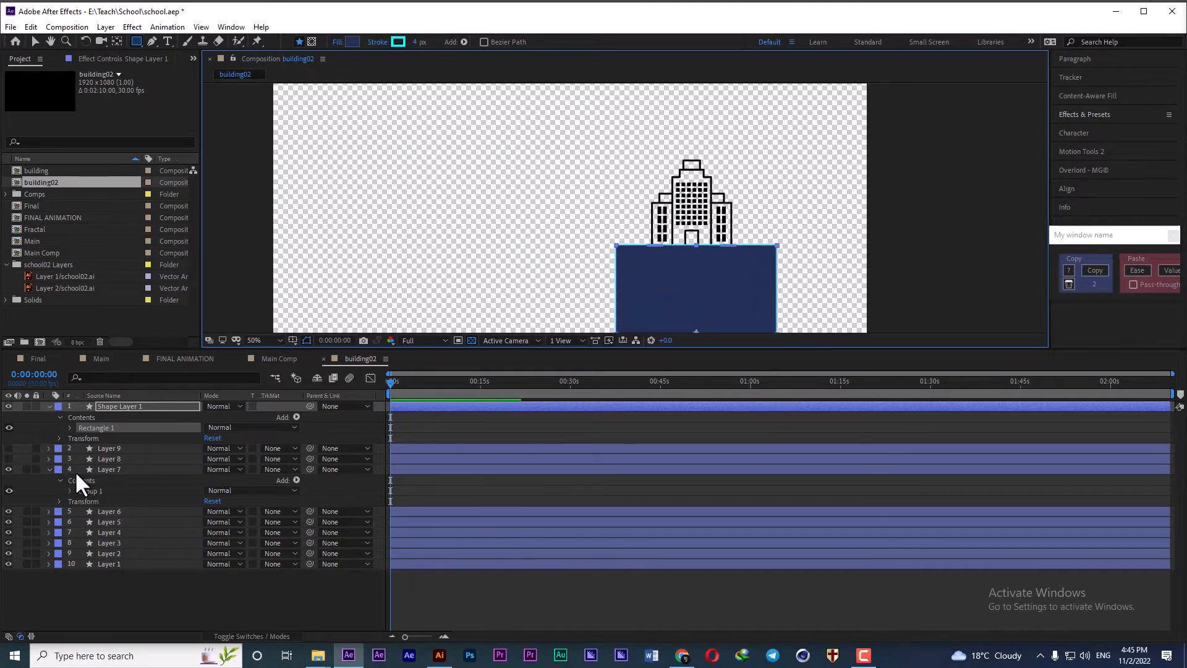
- Reveal the Position property of Layers 7 through 1 and set starting Position keyframes at 0:00
click(114, 472)
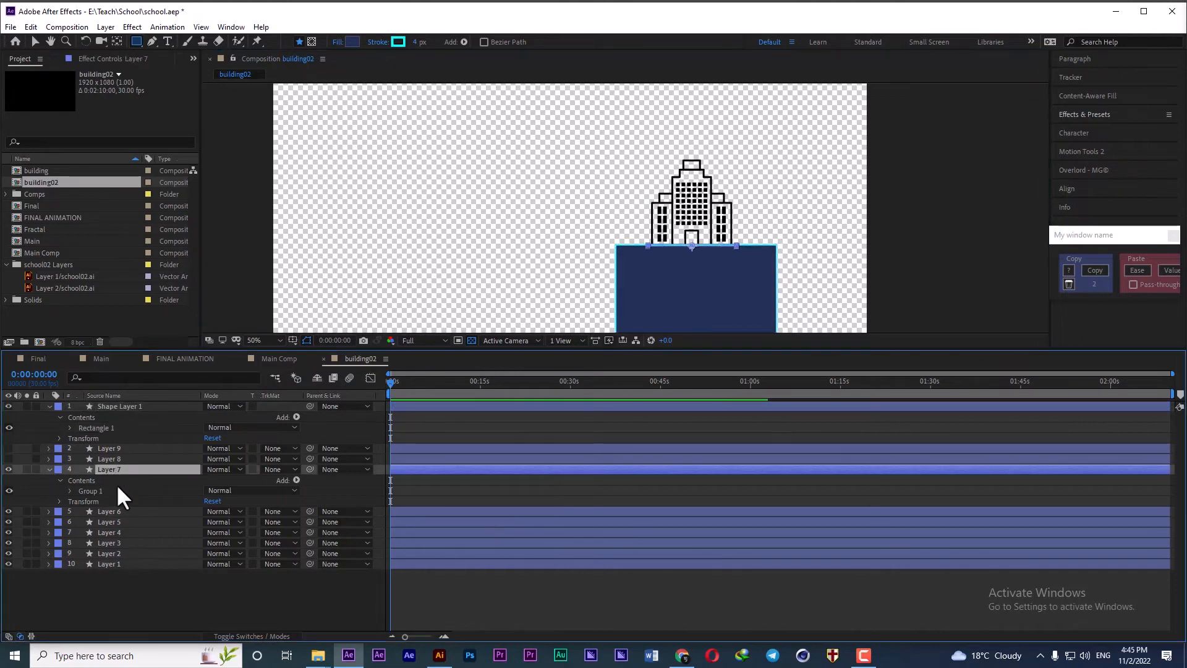
shift+click(114, 561)
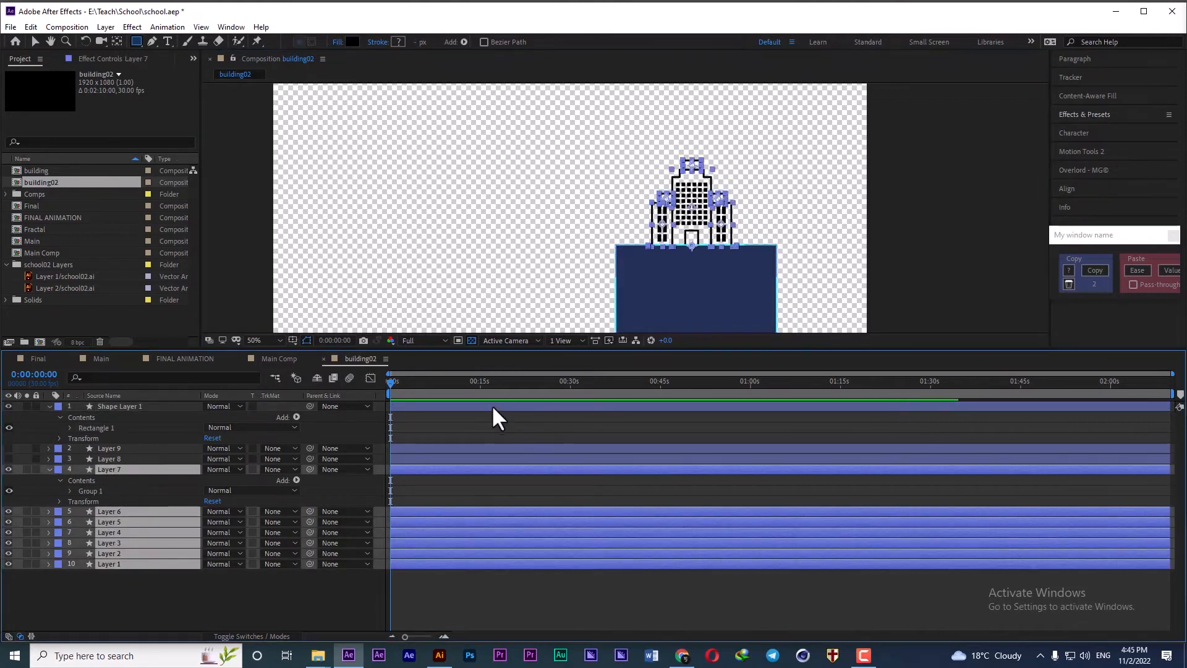
key(s)
key(p)
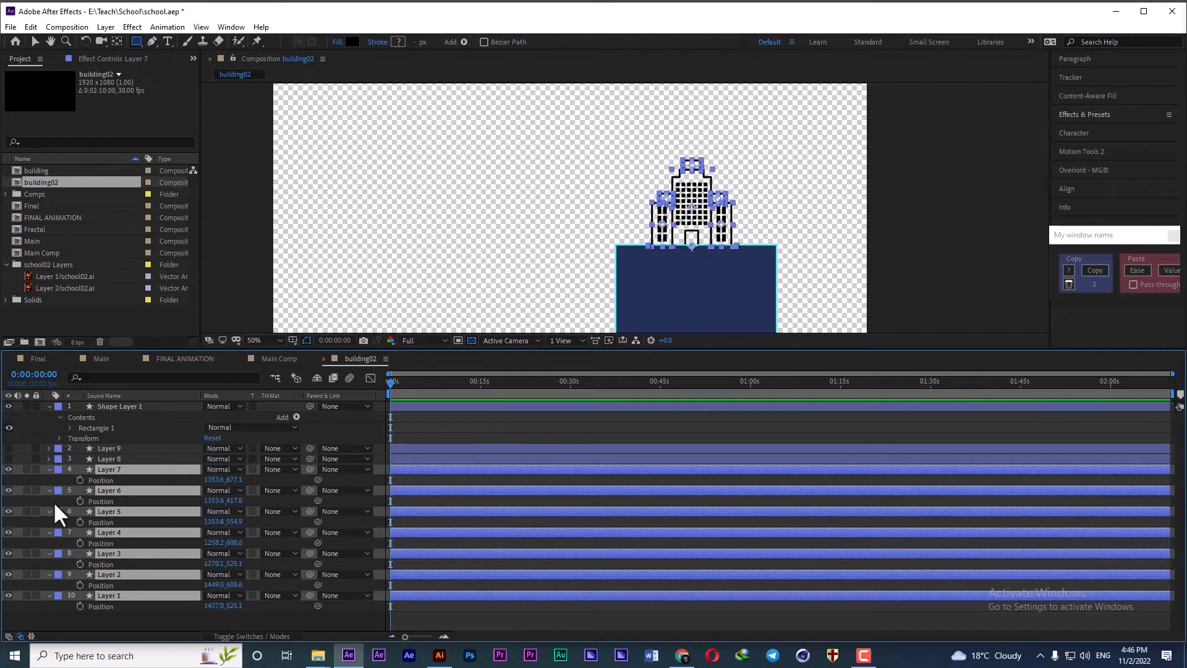
click(79, 480)
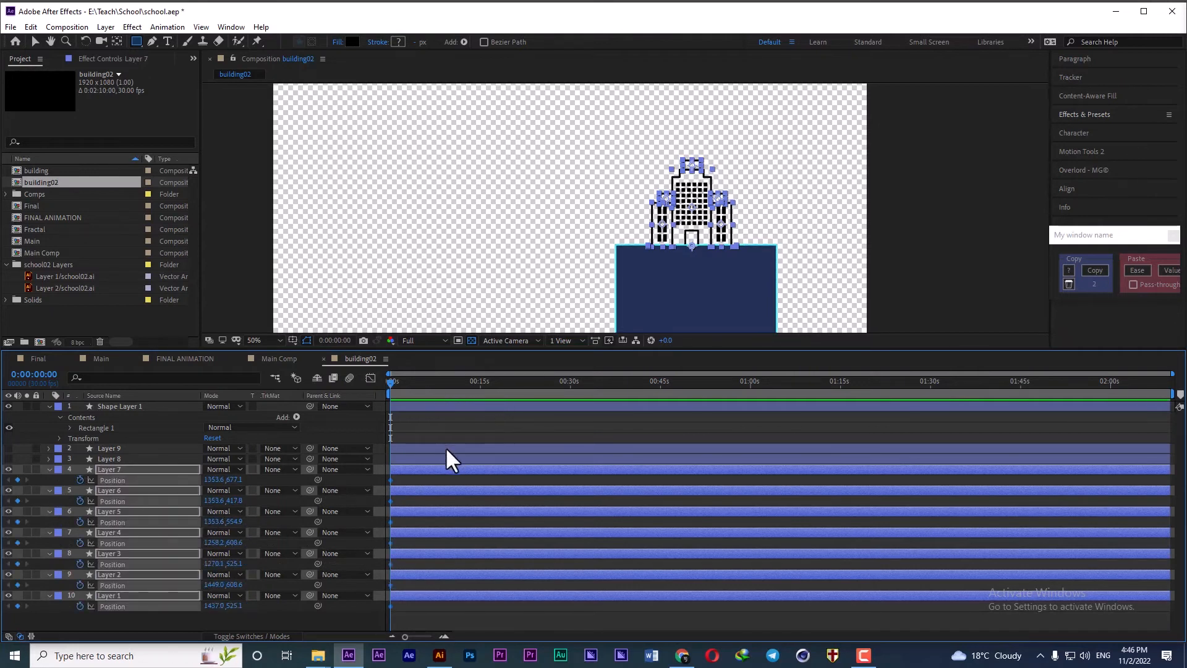
- Add Position keyframes at 0:00:01:00 for Layers 7 through 1, holding the assembled building pose
alt+scroll(447, 449, up, 2)
drag(542, 635, 401, 623)
alt+scroll(459, 468, up, 1)
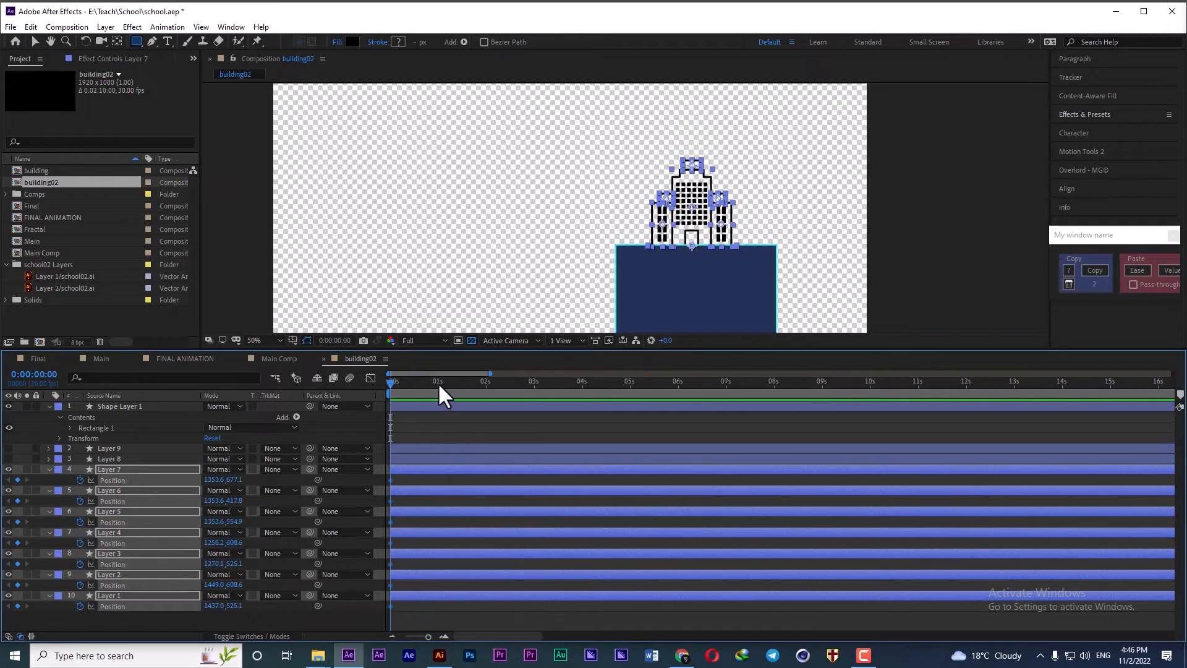
drag(438, 382, 437, 381)
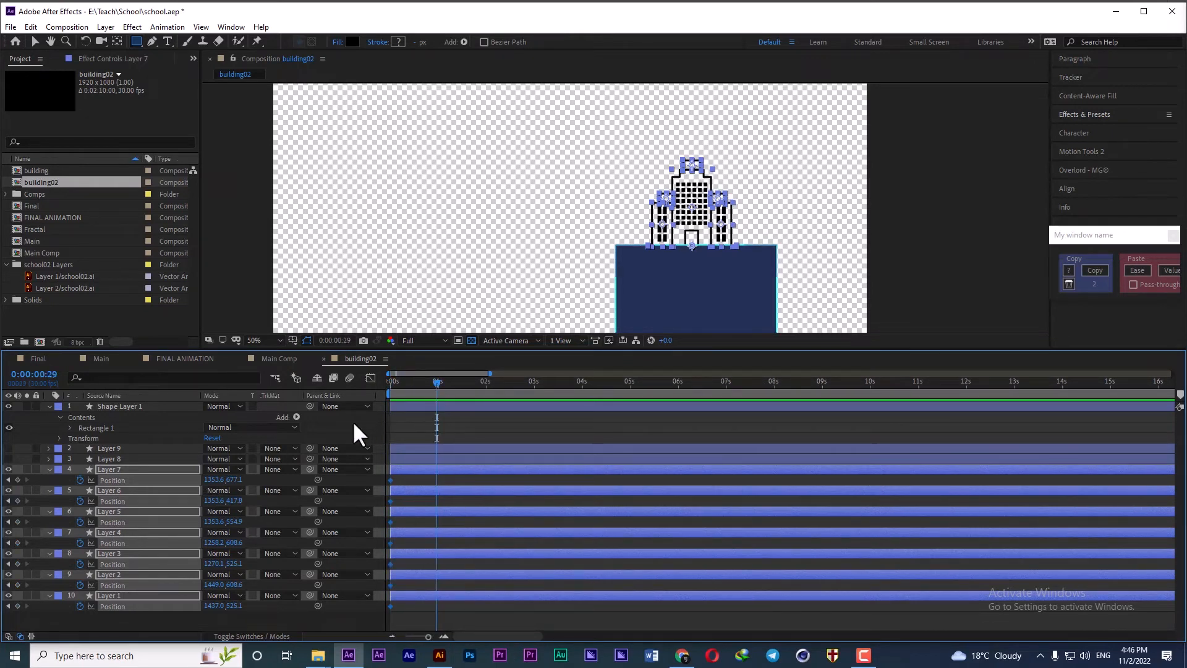
key(Page_Down)
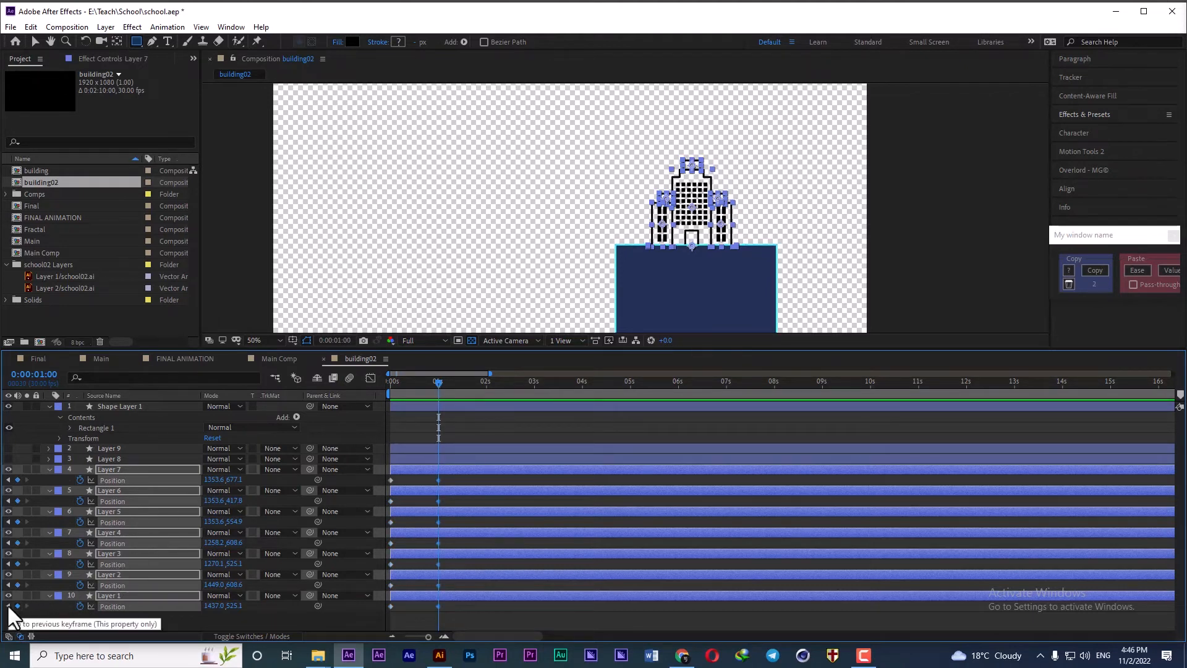
- At 0:00, lower all building layers about 323 px behind the blue rectangle and apply Easy Ease to all their Position keyframes
click(8, 606)
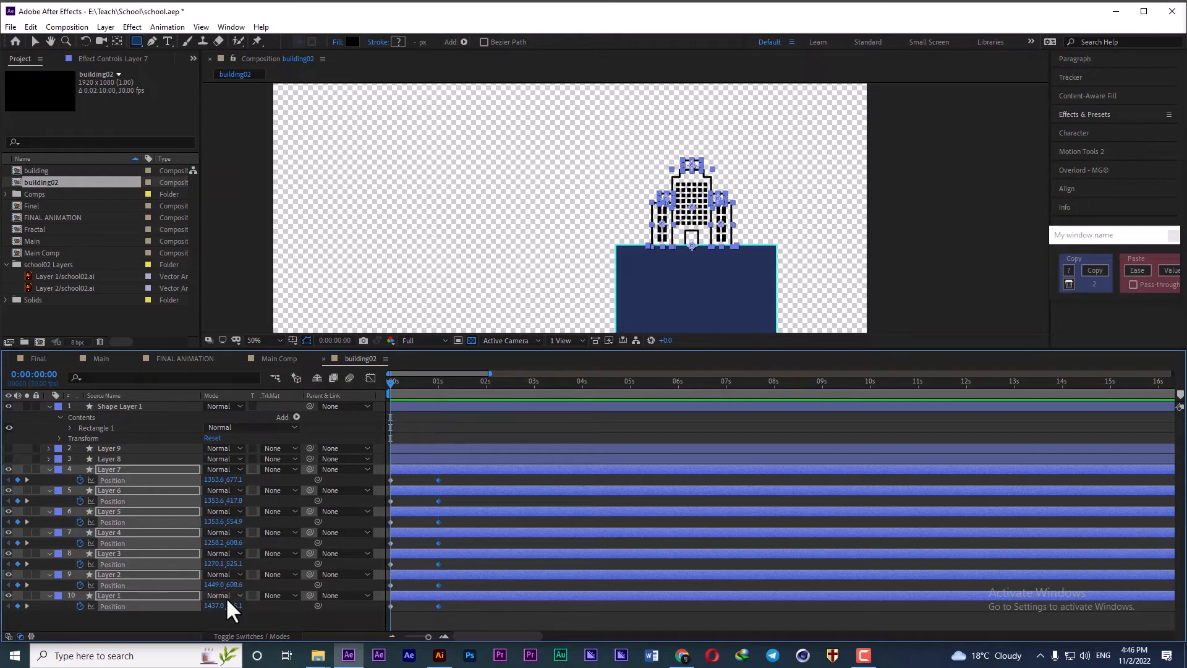
drag(235, 606, 433, 610)
drag(448, 473, 373, 606)
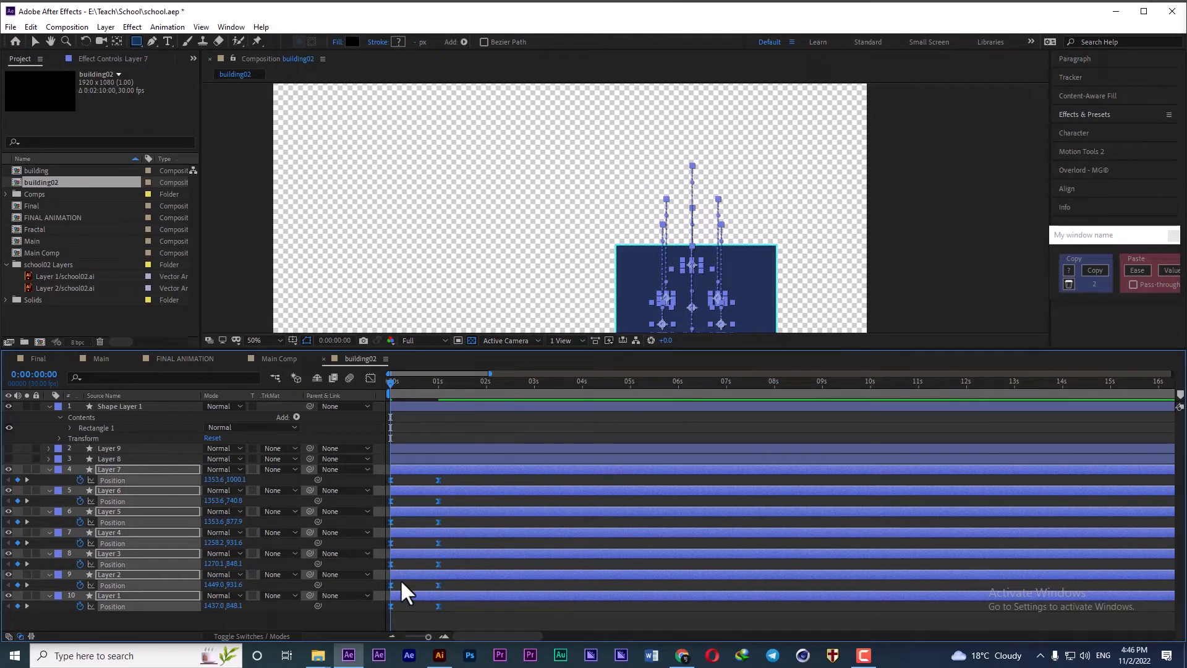
- Reshape the Position speed curves into an early sharp peak with a long ease-out, preview the rise, and return to the keyframe view
click(370, 378)
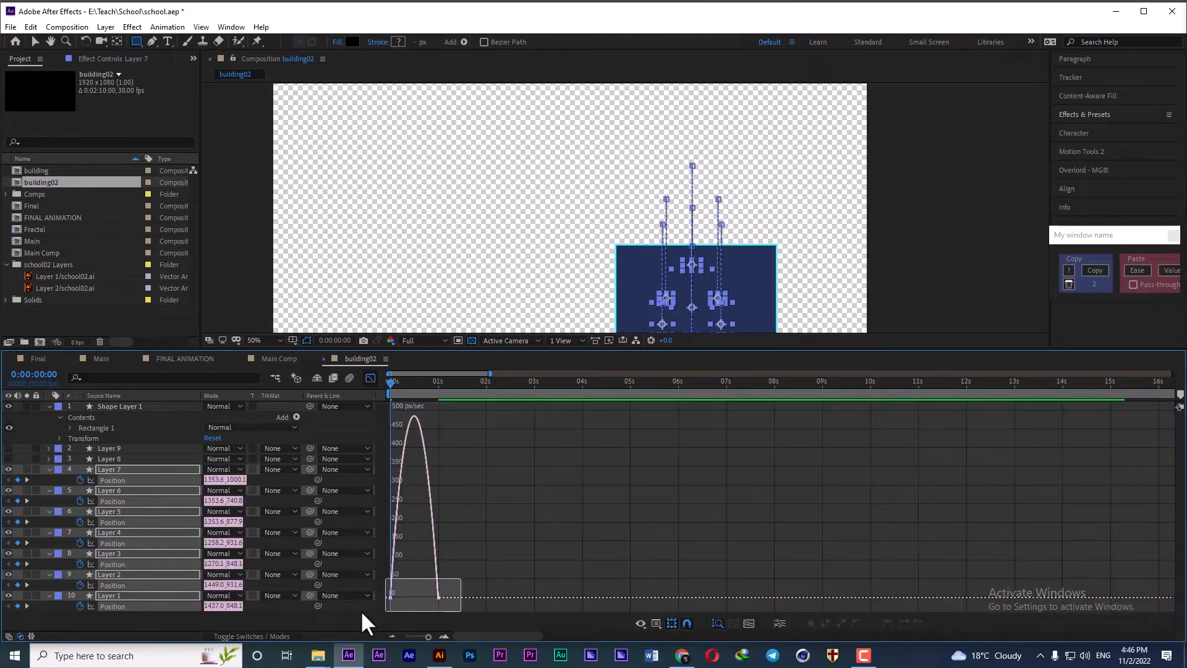
mouse_move(361, 609)
mouse_down()
mouse_move(408, 596)
mouse_move(351, 591)
mouse_up()
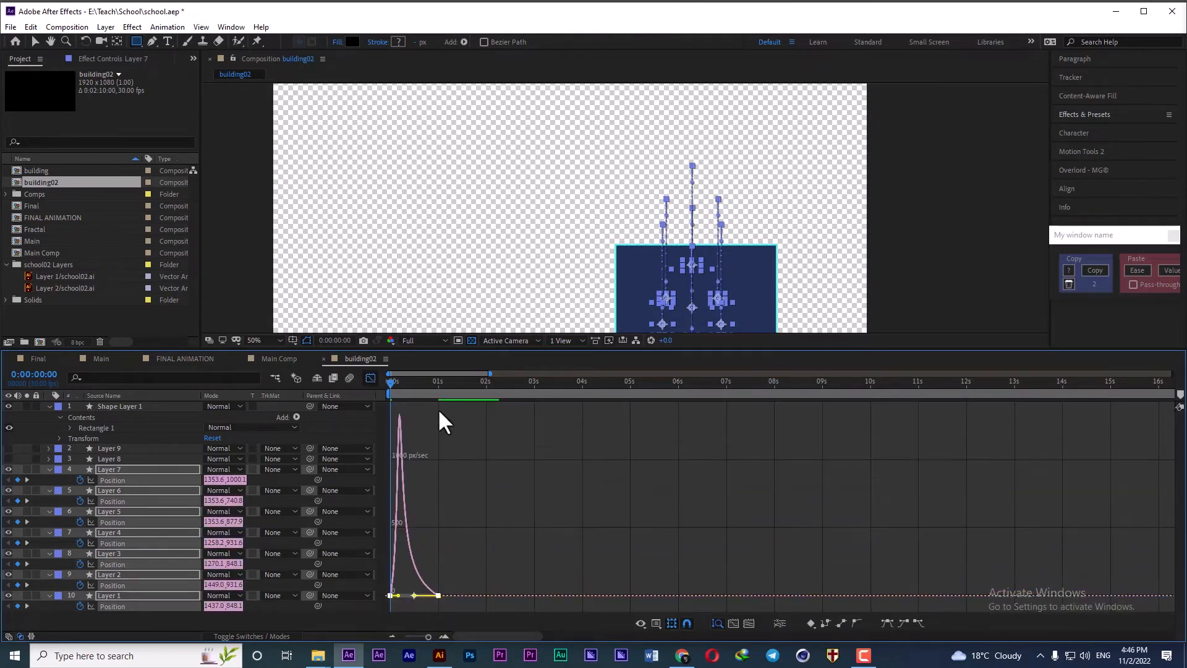
key(space)
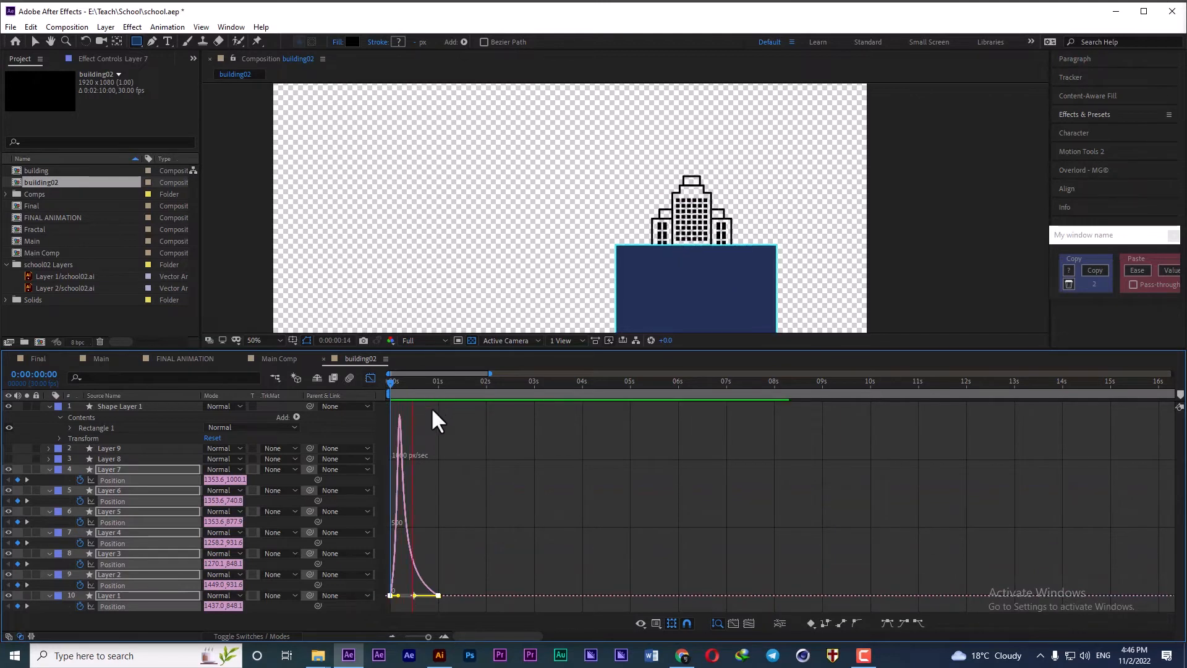
click(371, 378)
click(325, 620)
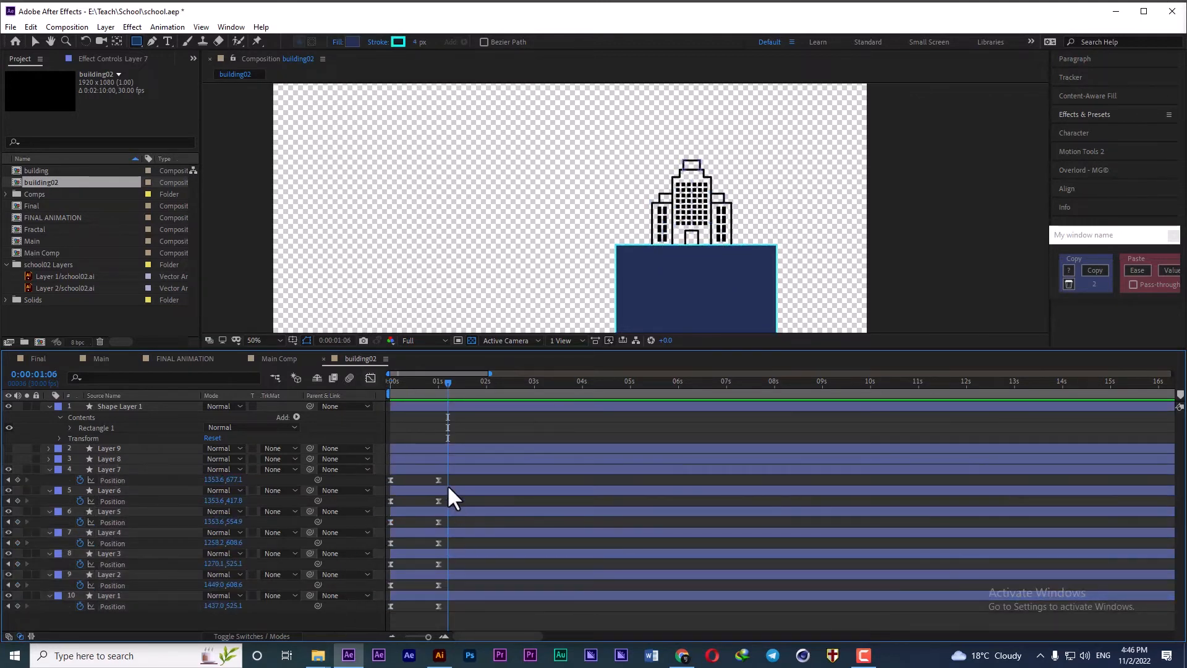
- Stagger the Position keyframe pairs of Layers 2 through 7 by different amounts of a few frames, and preview the building's rise
drag(397, 380, 426, 390)
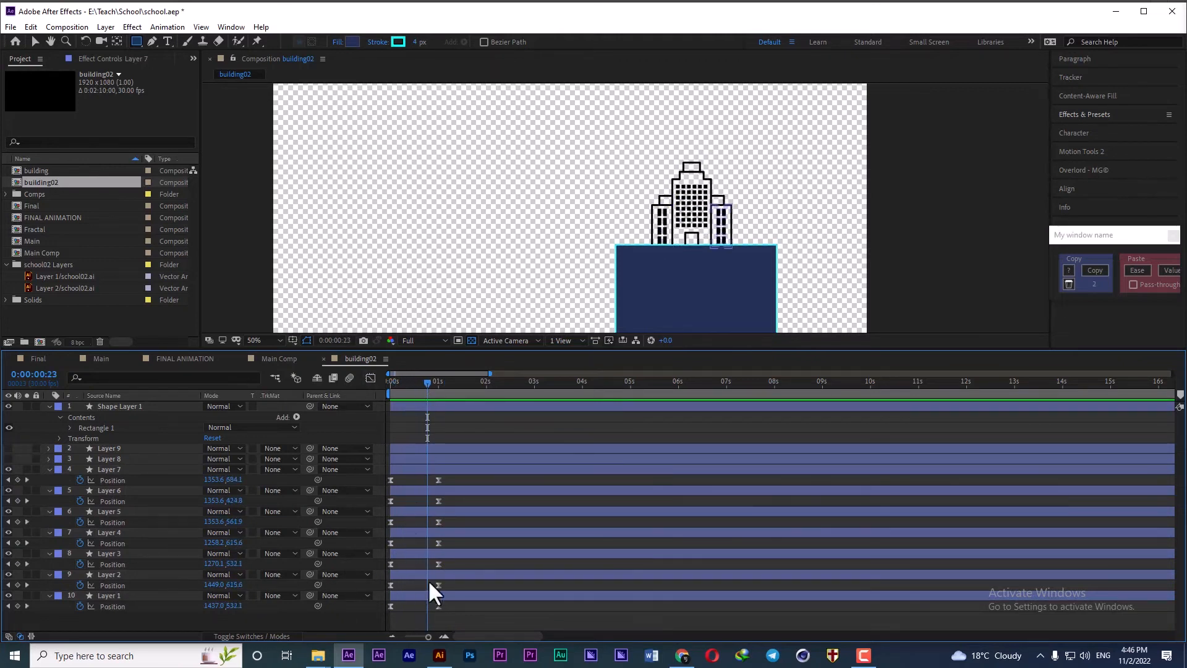
drag(445, 582, 389, 562)
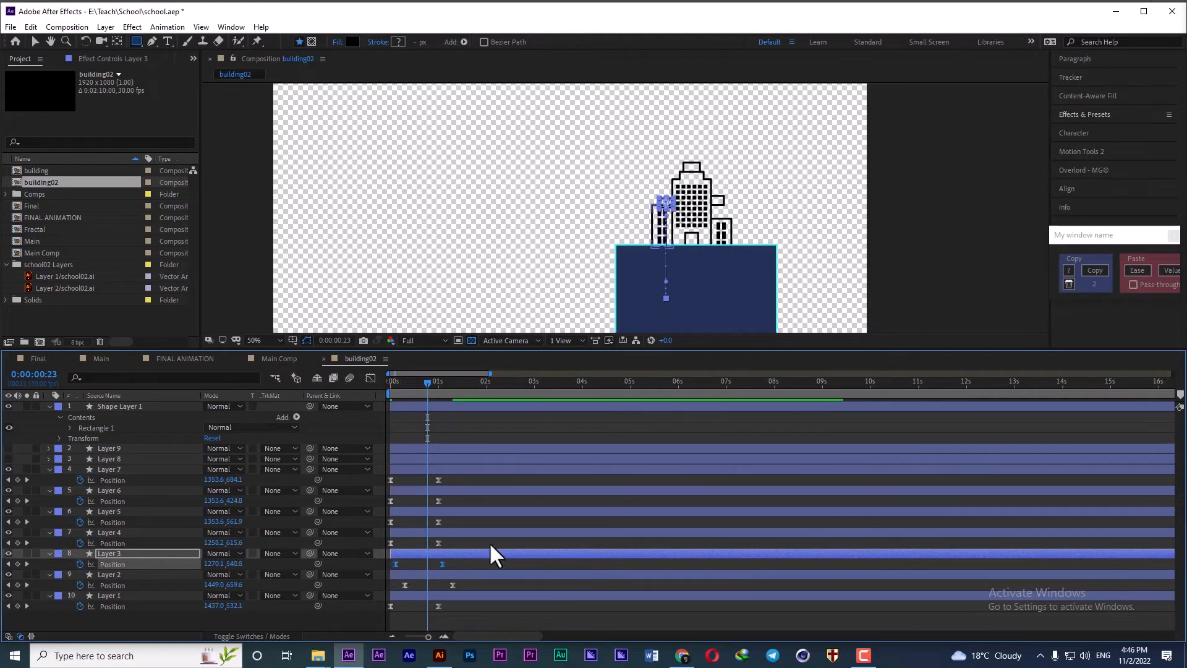
mouse_move(469, 537)
mouse_down()
mouse_move(383, 547)
mouse_move(403, 543)
mouse_move(384, 524)
mouse_move(418, 504)
mouse_move(393, 499)
mouse_up()
click(389, 500)
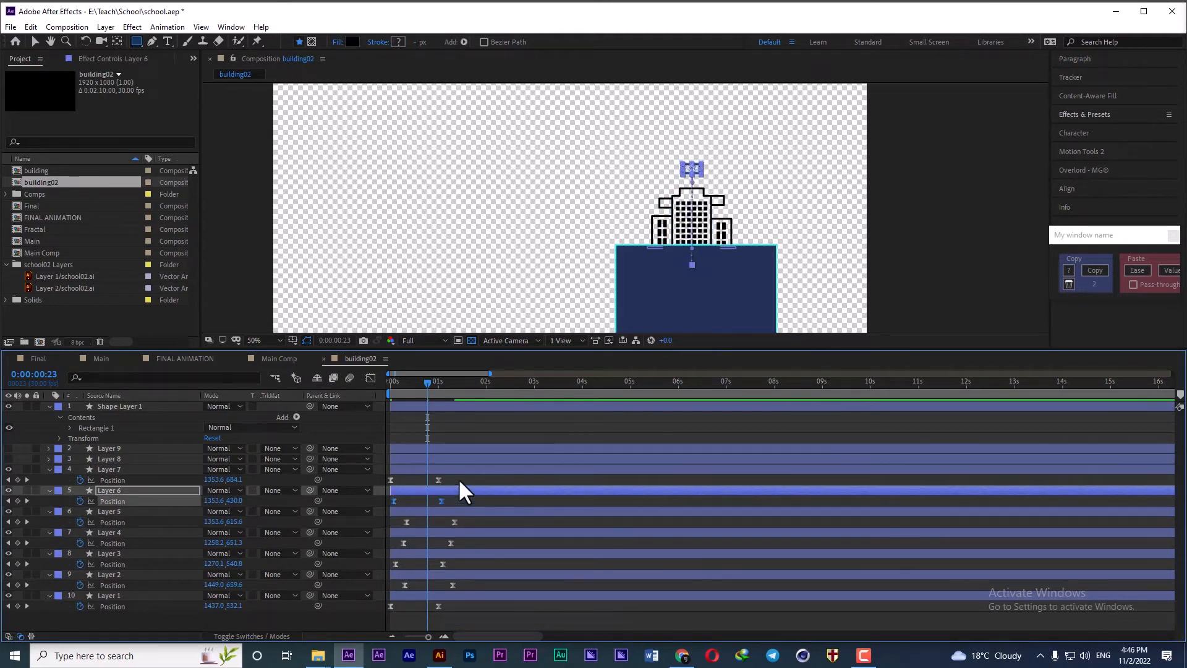
mouse_move(458, 477)
mouse_down()
mouse_move(383, 478)
mouse_move(398, 478)
mouse_up()
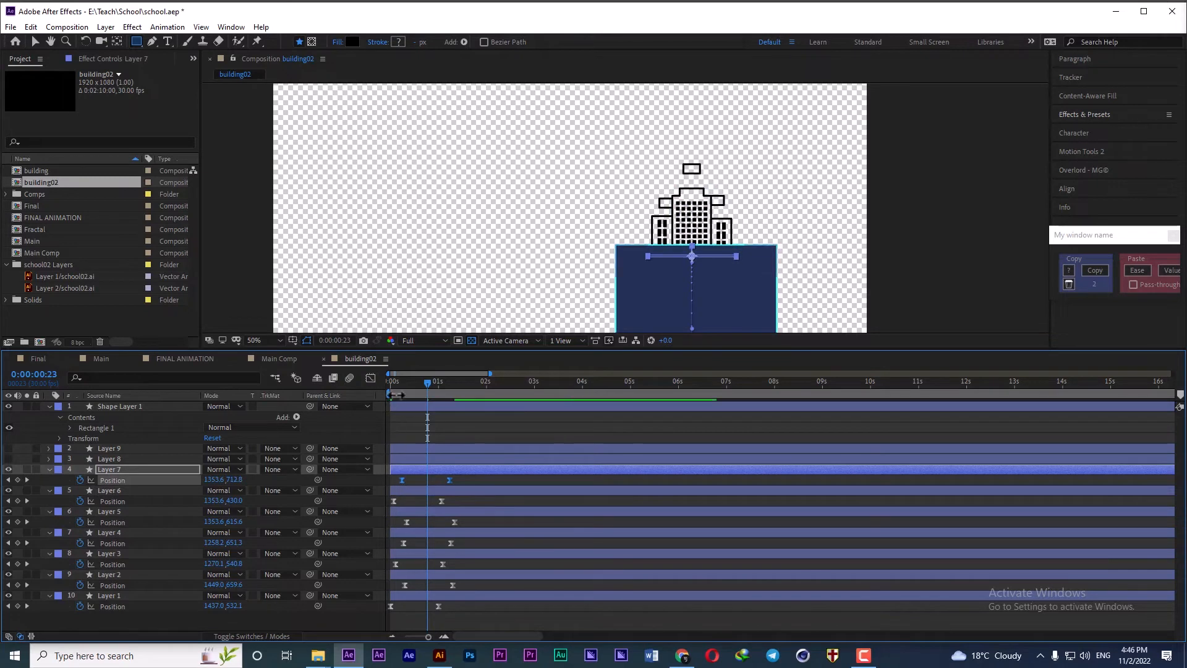
key(Home)
key(space)
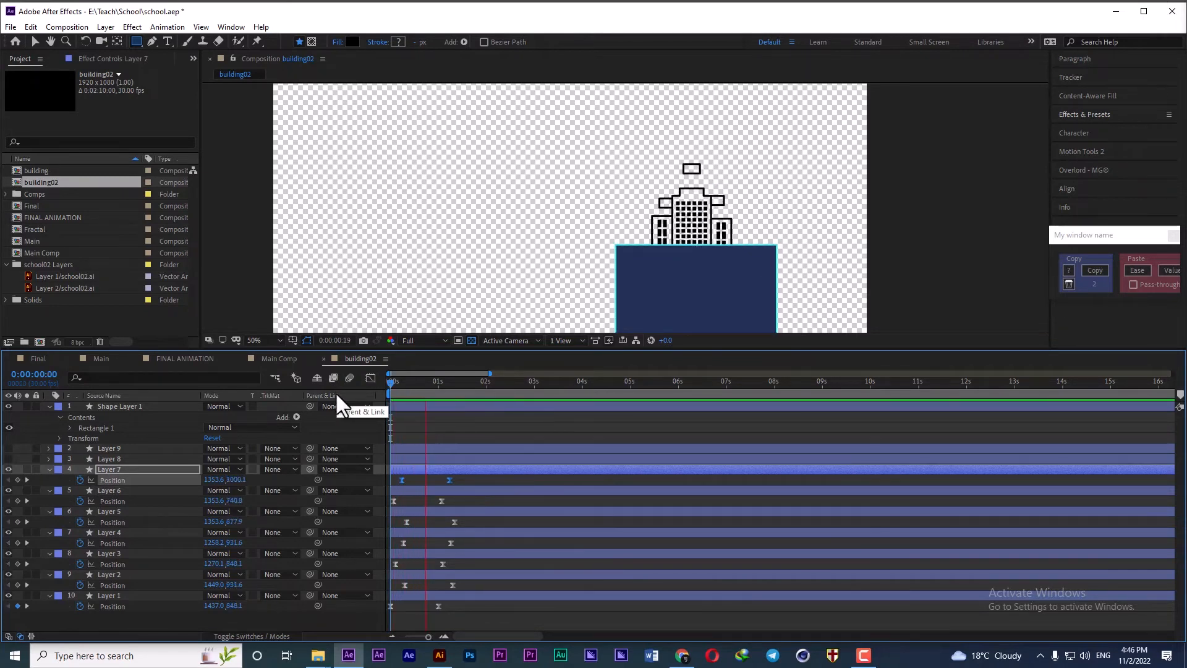
key(space)
click(623, 428)
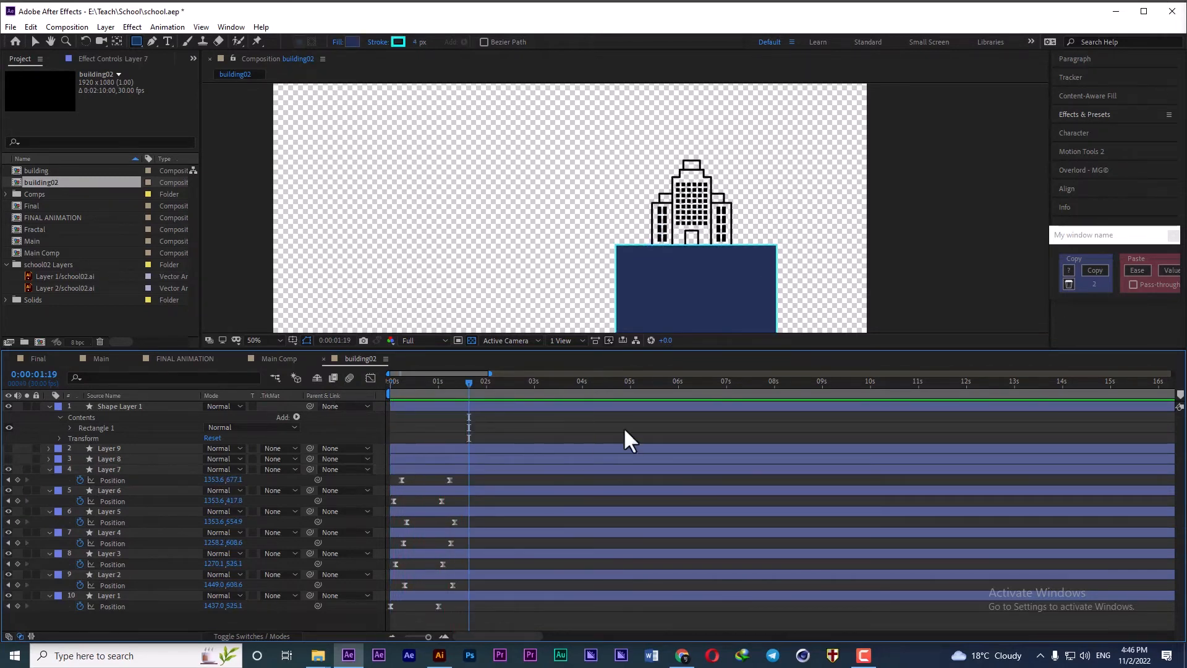
- Apply the Set Matte effect to Layer 1 and take its matte from Shape Layer 1
click(127, 596)
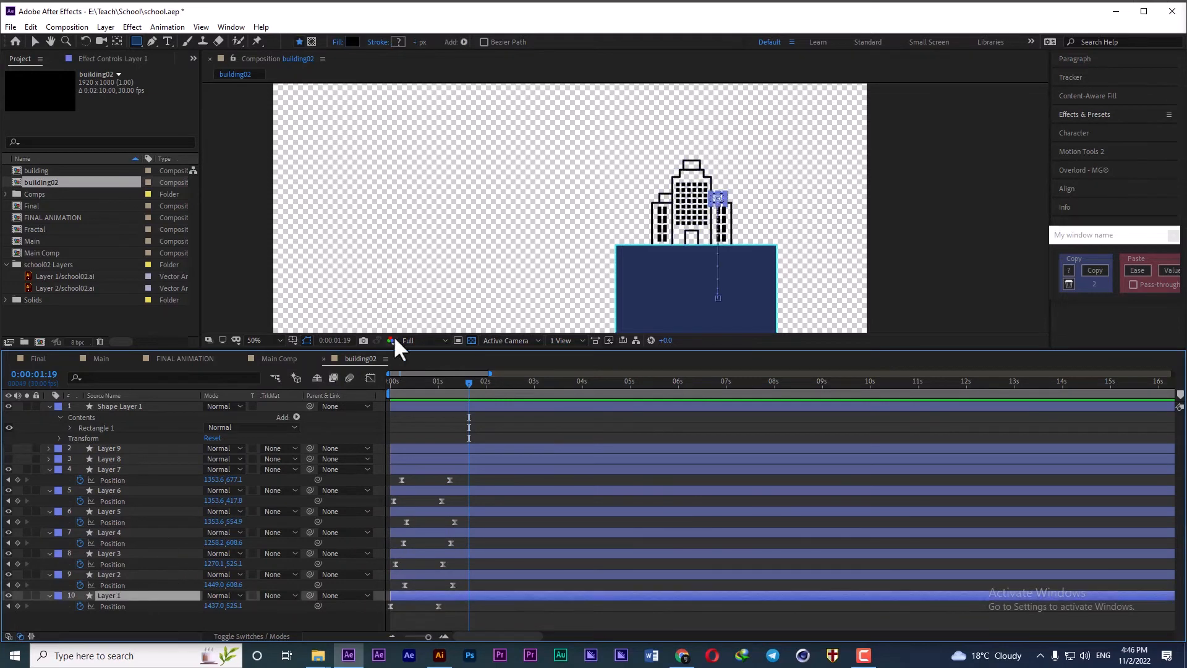
click(1079, 113)
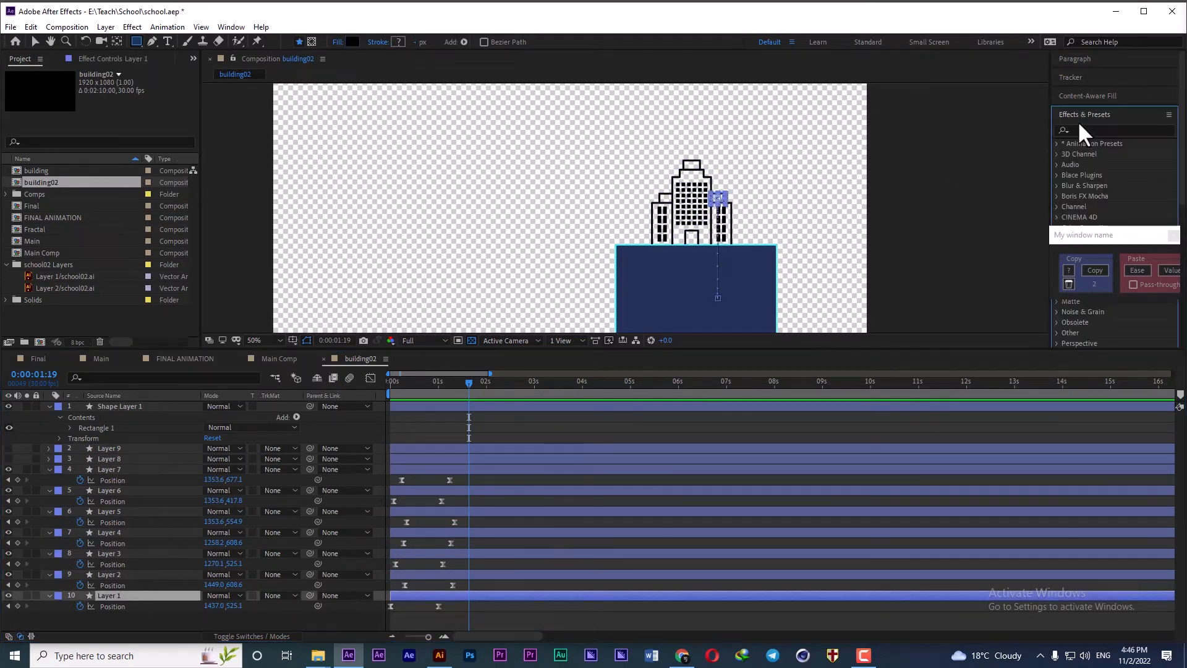
text(set)
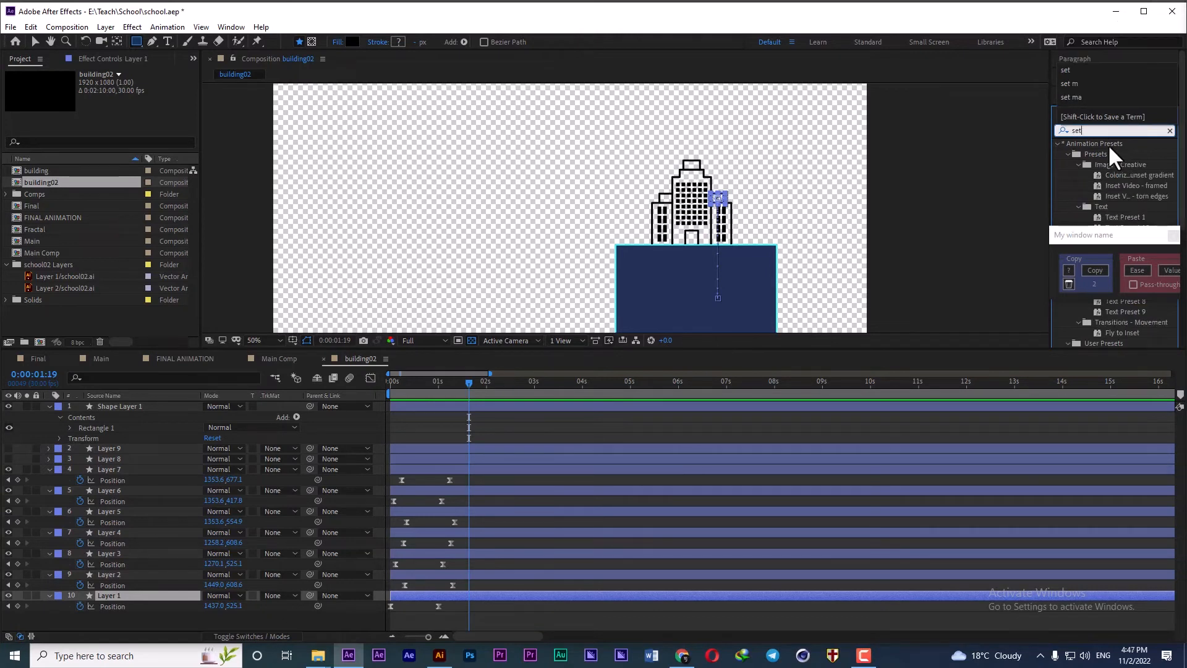
drag(1114, 234, 966, 54)
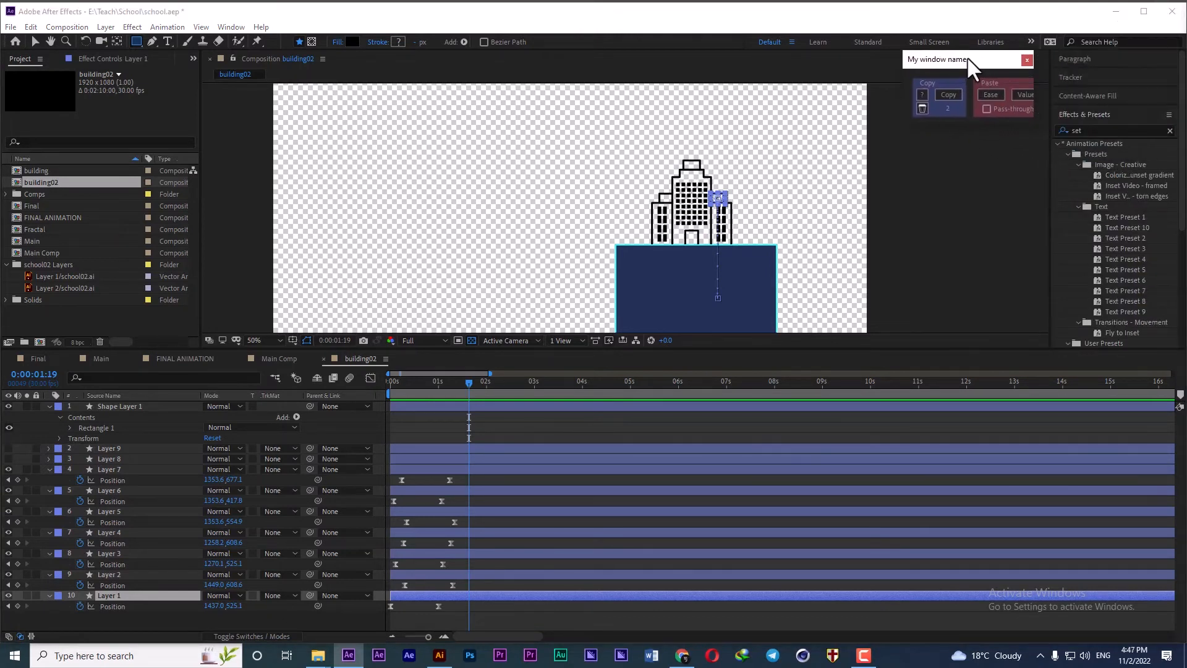
scroll(1108, 237, down, 5)
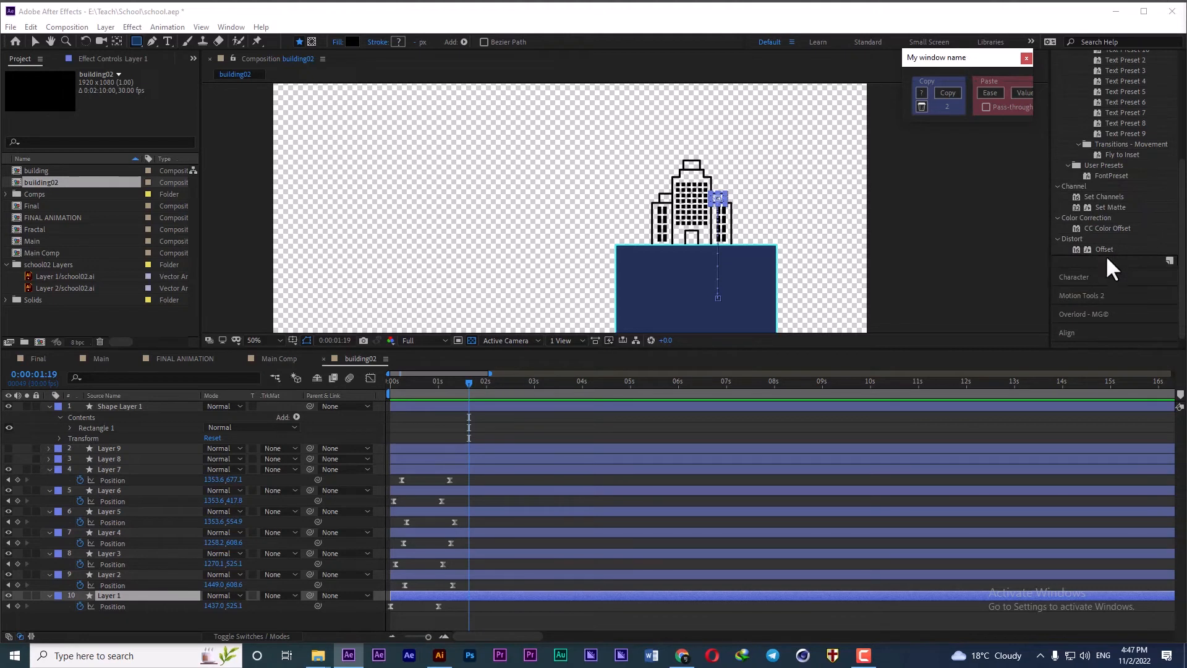
drag(1106, 206, 431, 594)
key(v)
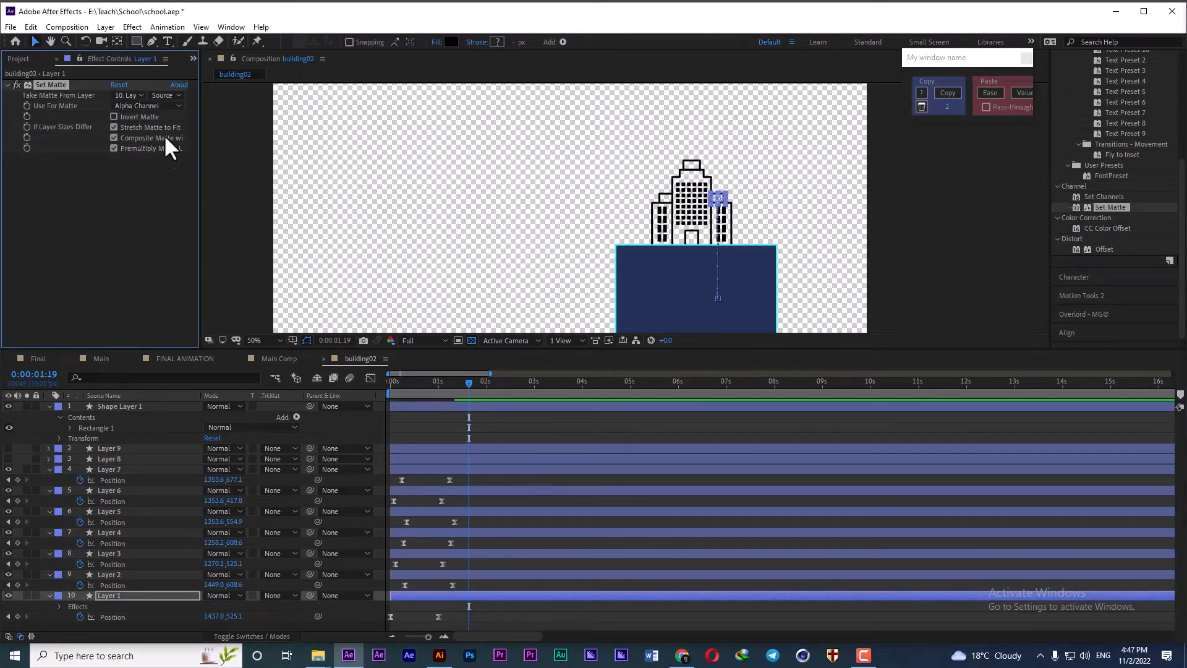
click(124, 95)
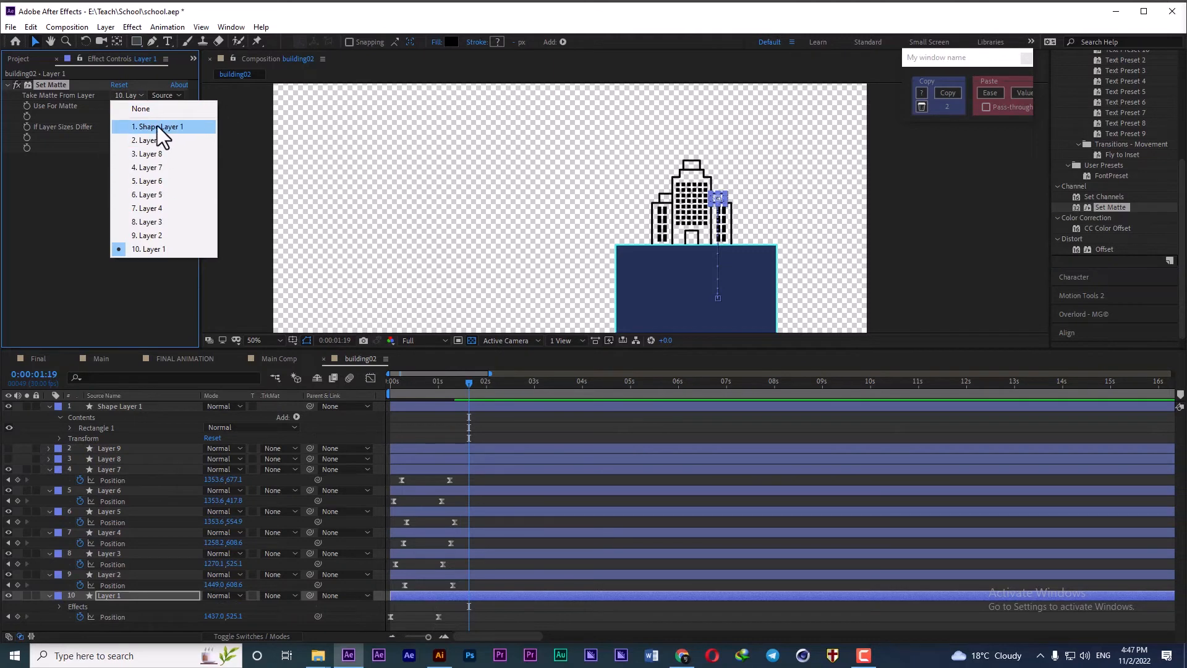
click(157, 124)
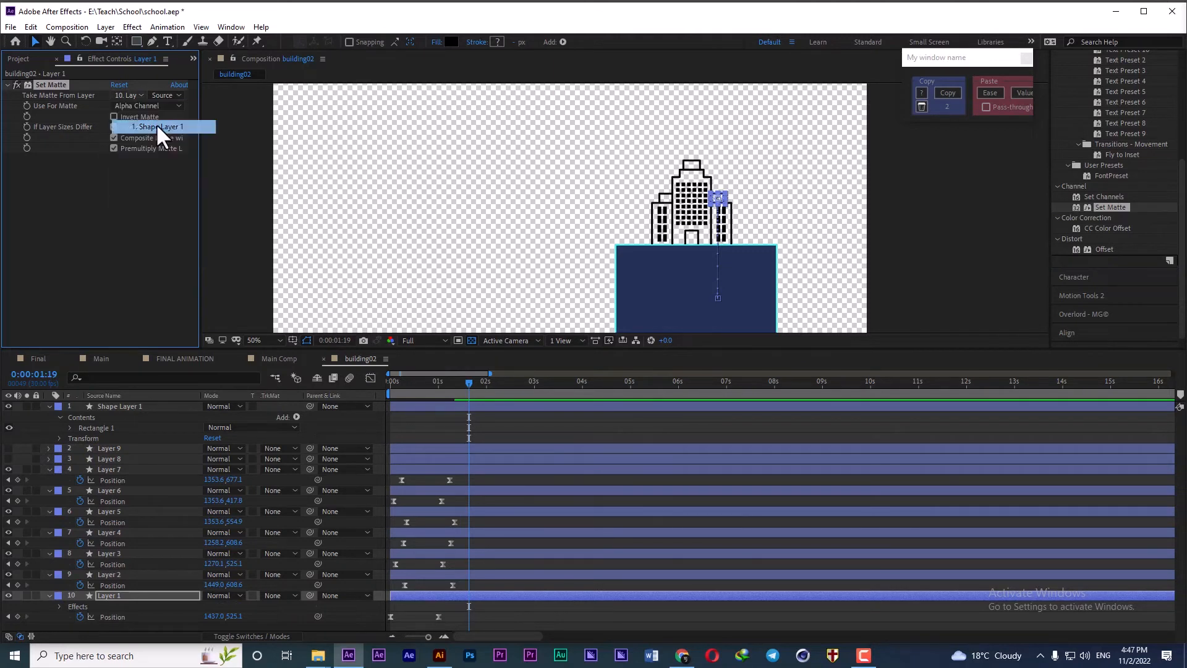
- Rename Shape Layer 1 as "mask"
click(119, 405)
key(Return)
text(m)
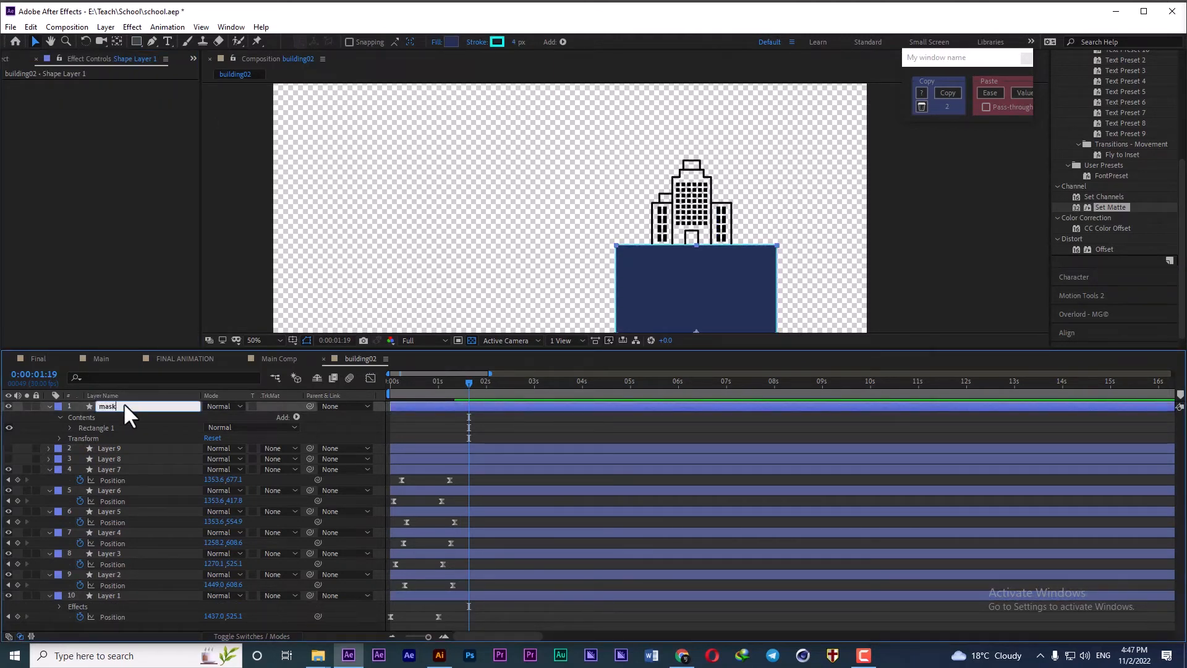
text(ask)
key(Return)
click(480, 599)
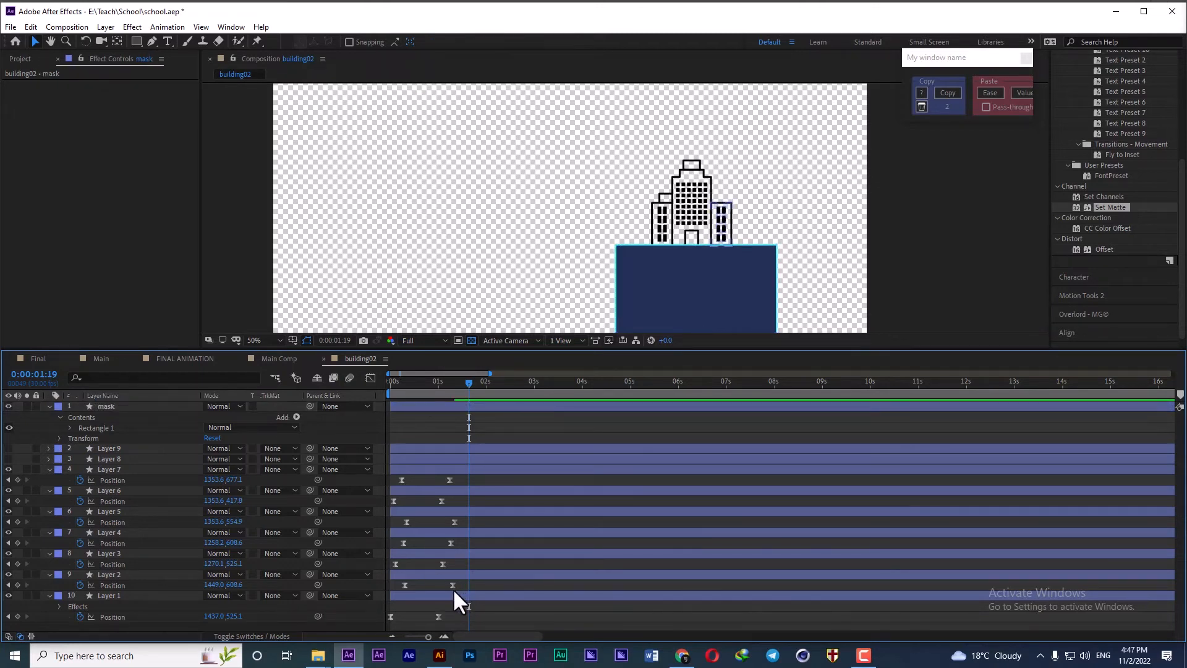
- Hide the mask layer and enable Invert Matte in Layer 1's Set Matte effect, previewing from 0:00
click(448, 595)
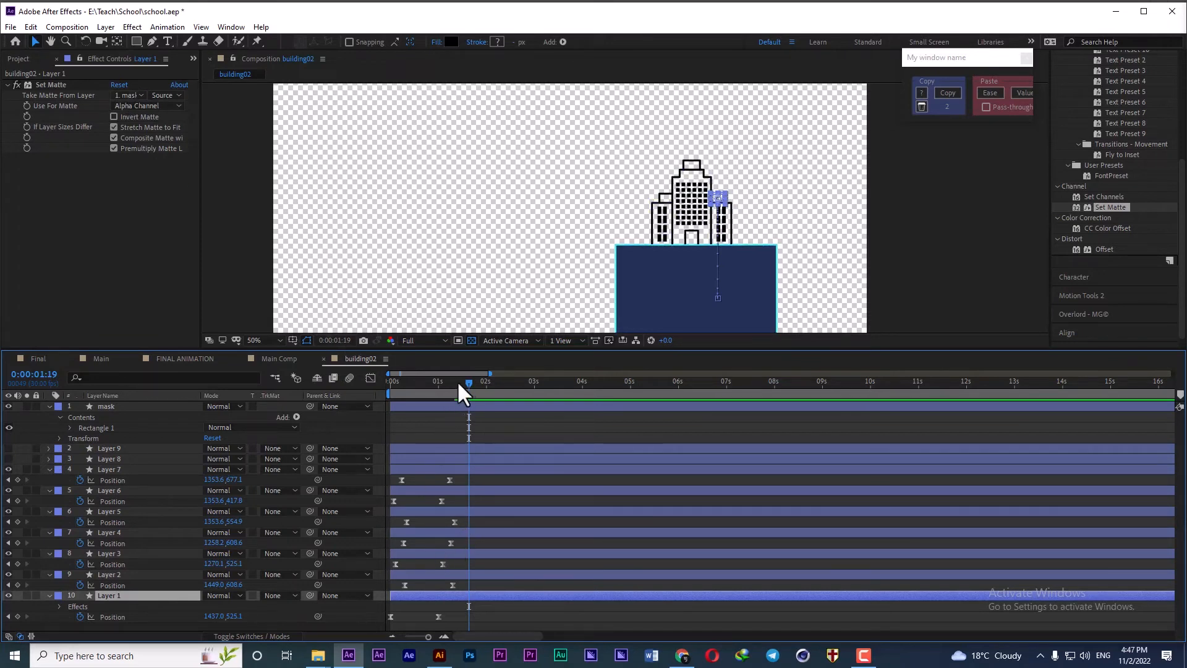
drag(458, 382, 377, 384)
click(8, 406)
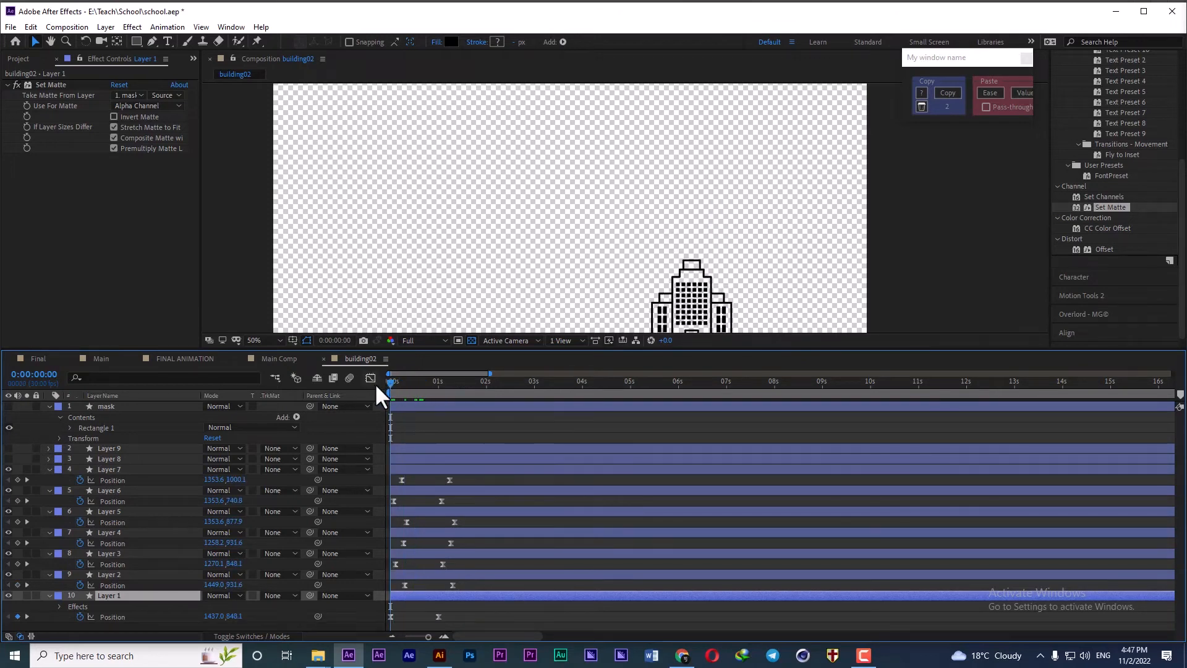
key(space)
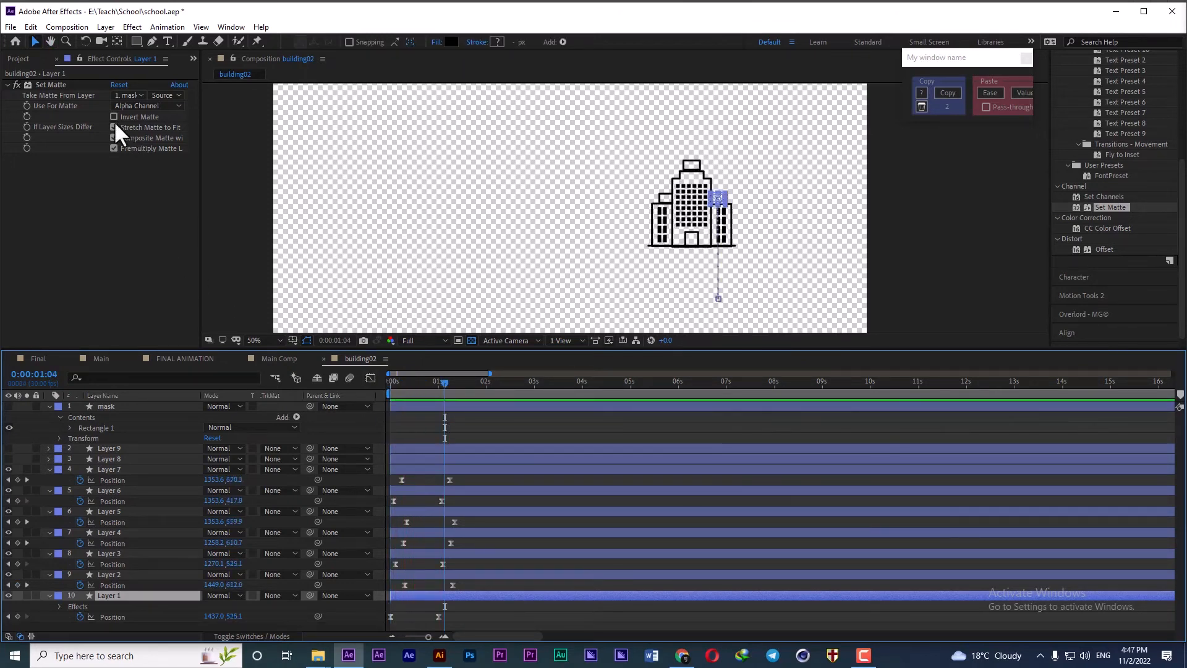
click(114, 117)
key(space)
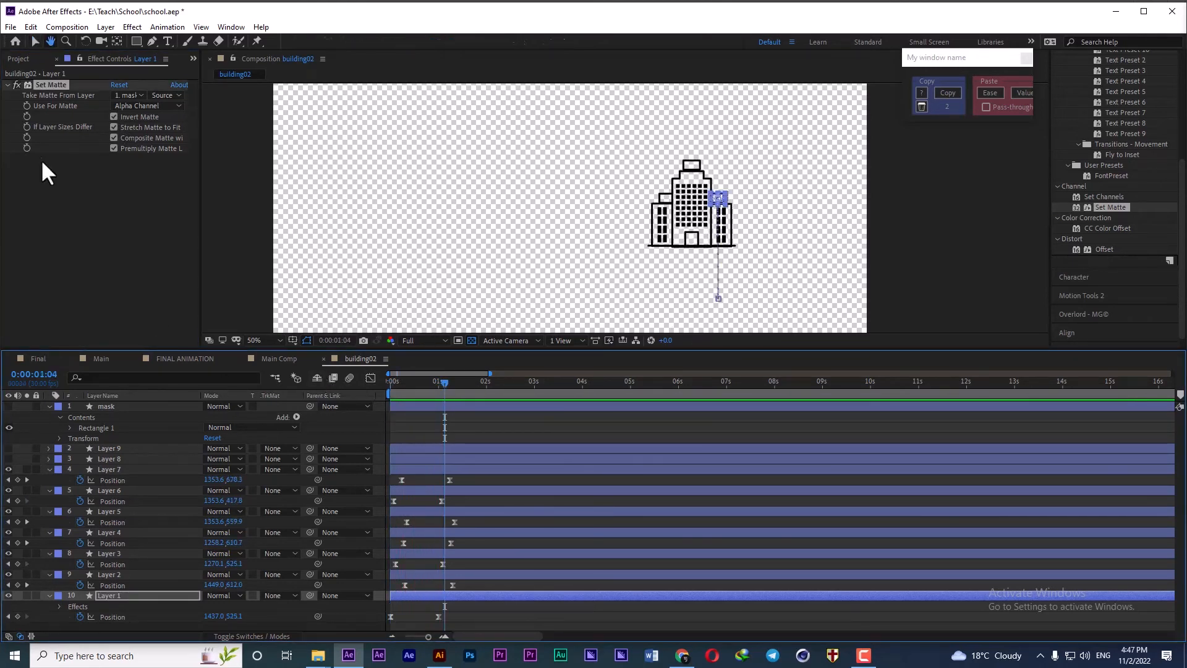
- Apply Layer 1's inverted Set Matte effect to Layers 2 through 7 and preview the building's rise
click(53, 124)
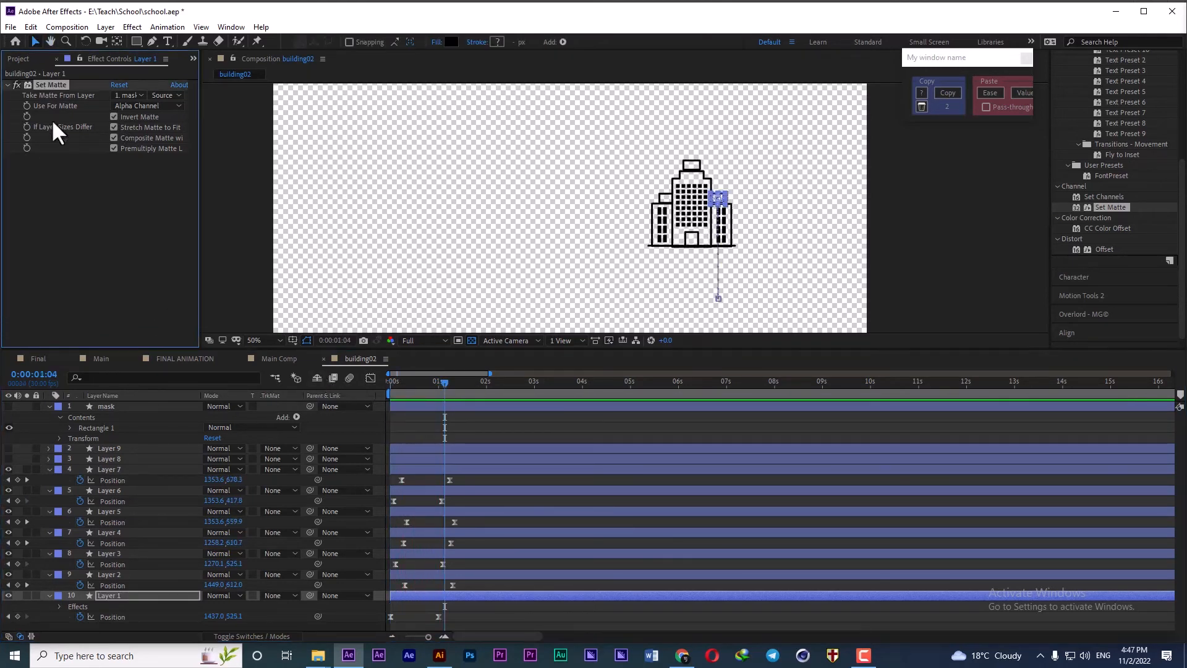
click(120, 574)
shift+click(112, 466)
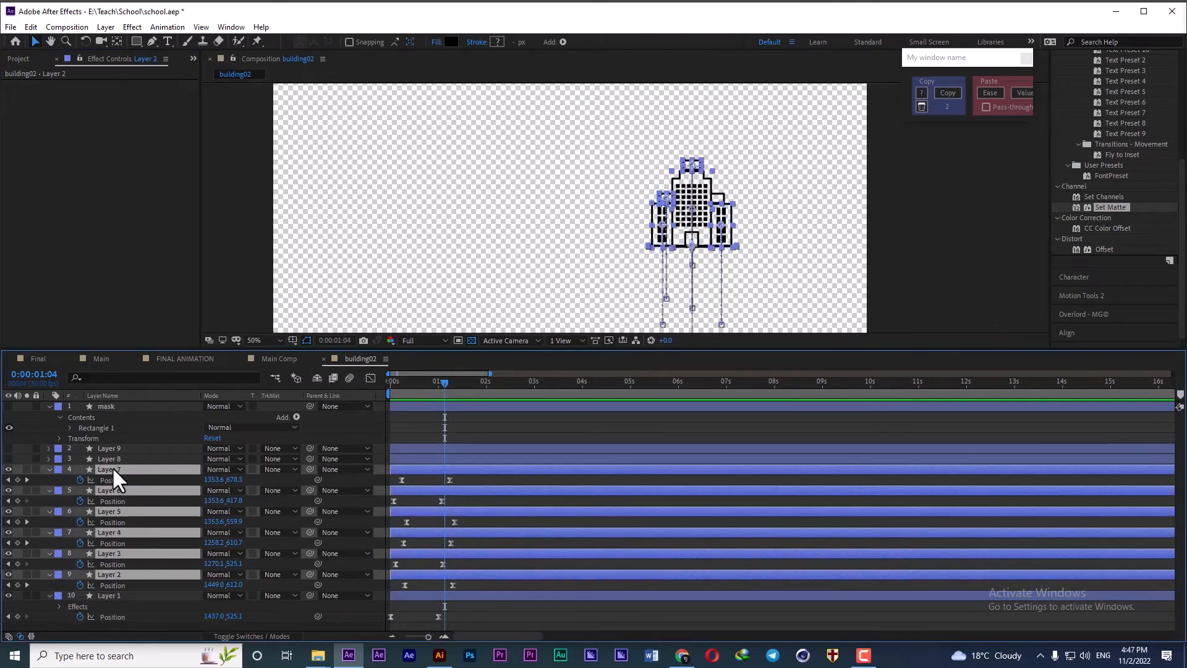
key(ctrl+alt+shift+e)
key(space)
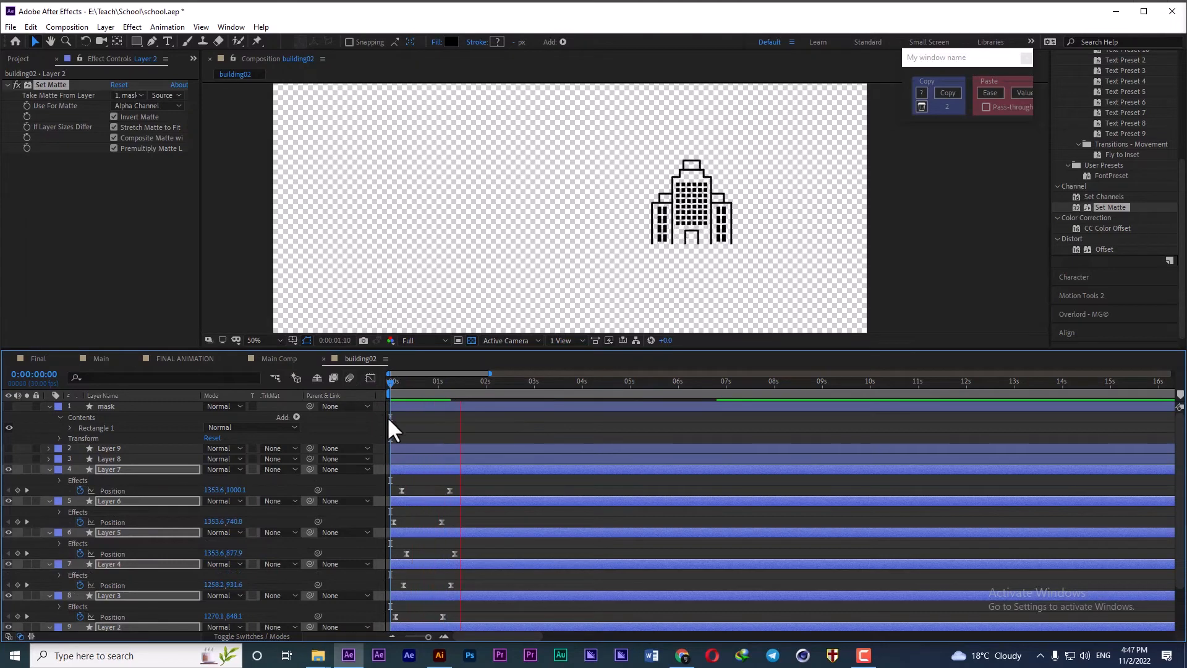
key(space)
click(362, 425)
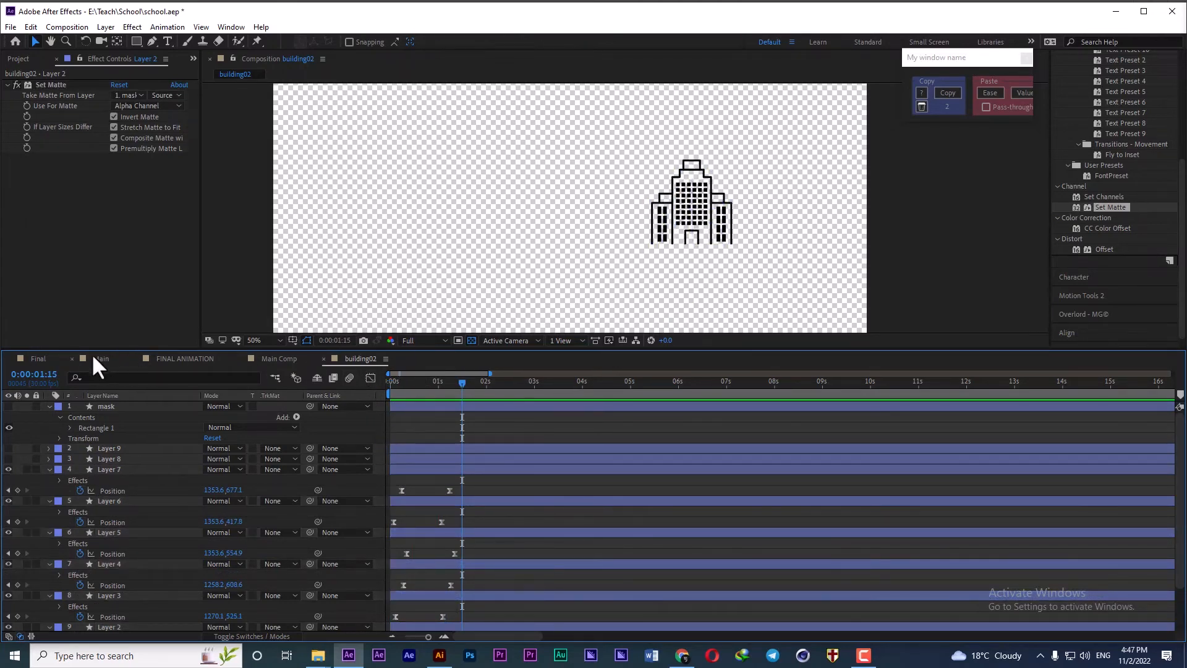
- Add the building02 composition to Main Comp just above the window layer, starting just before the window's first Scale keyframe
click(250, 359)
click(20, 58)
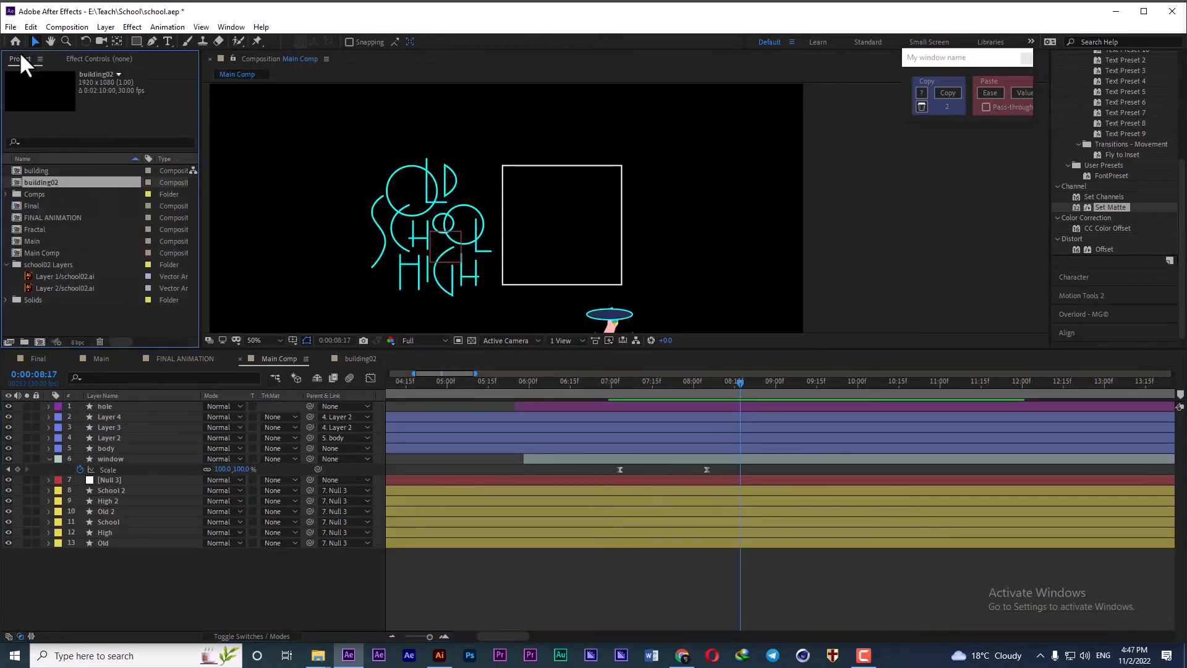
drag(50, 183, 570, 454)
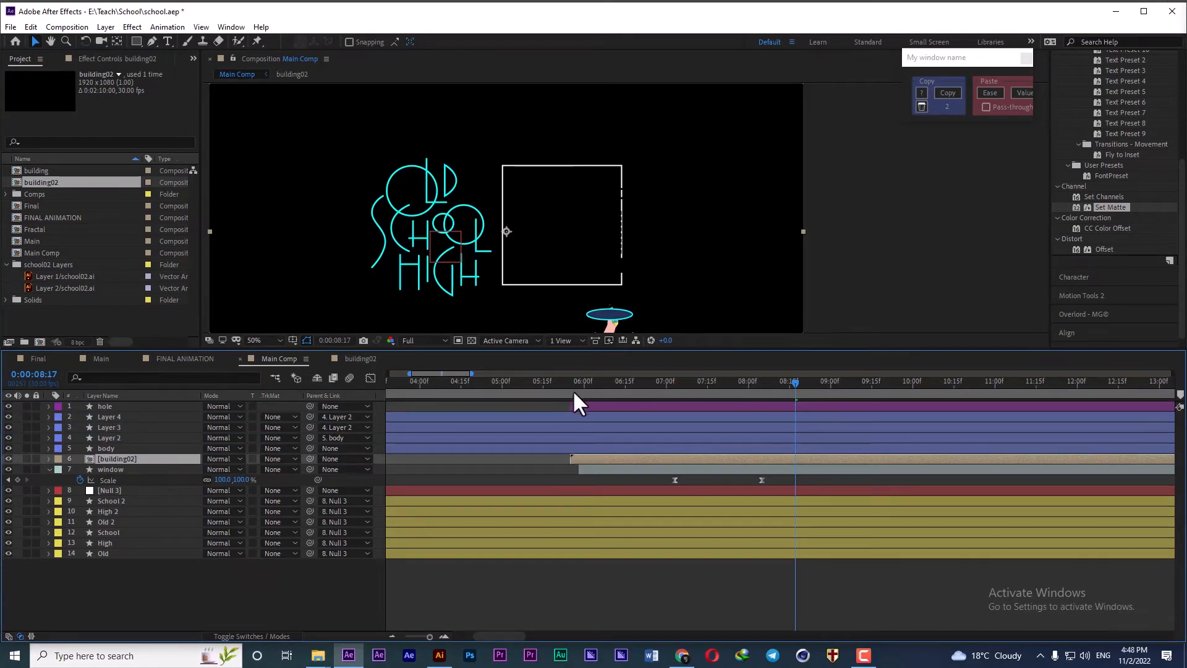
drag(565, 377, 714, 414)
drag(595, 459, 694, 460)
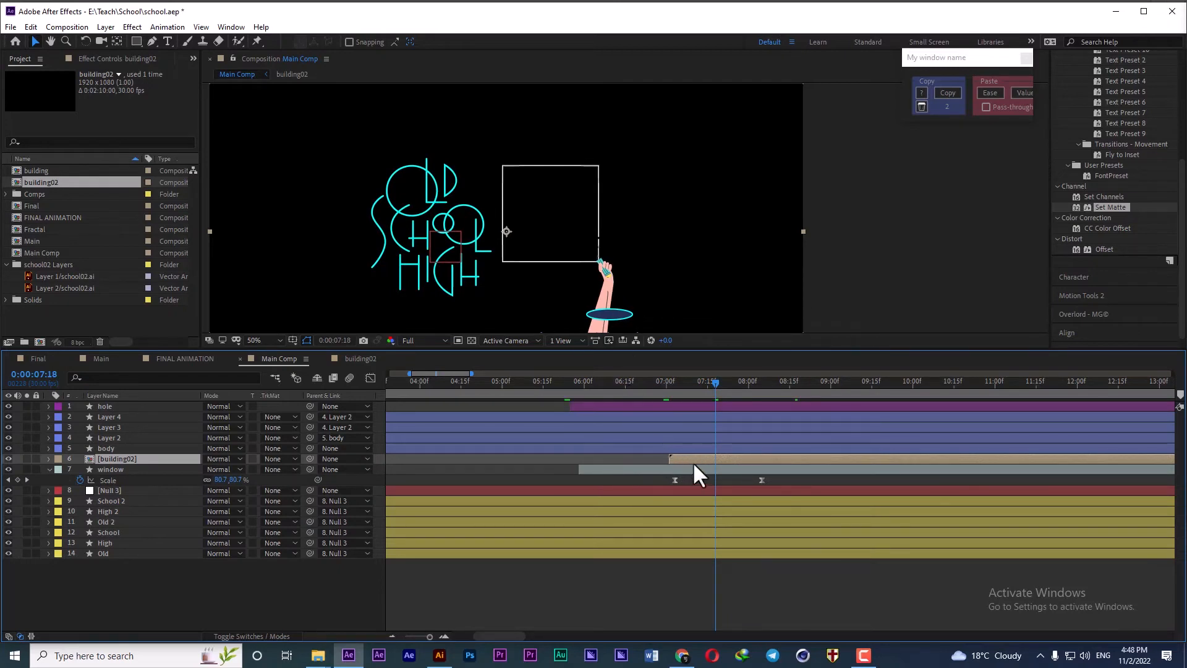
- Find the Fill effect and apply it to the building02 layer
scroll(1110, 86, up, 5)
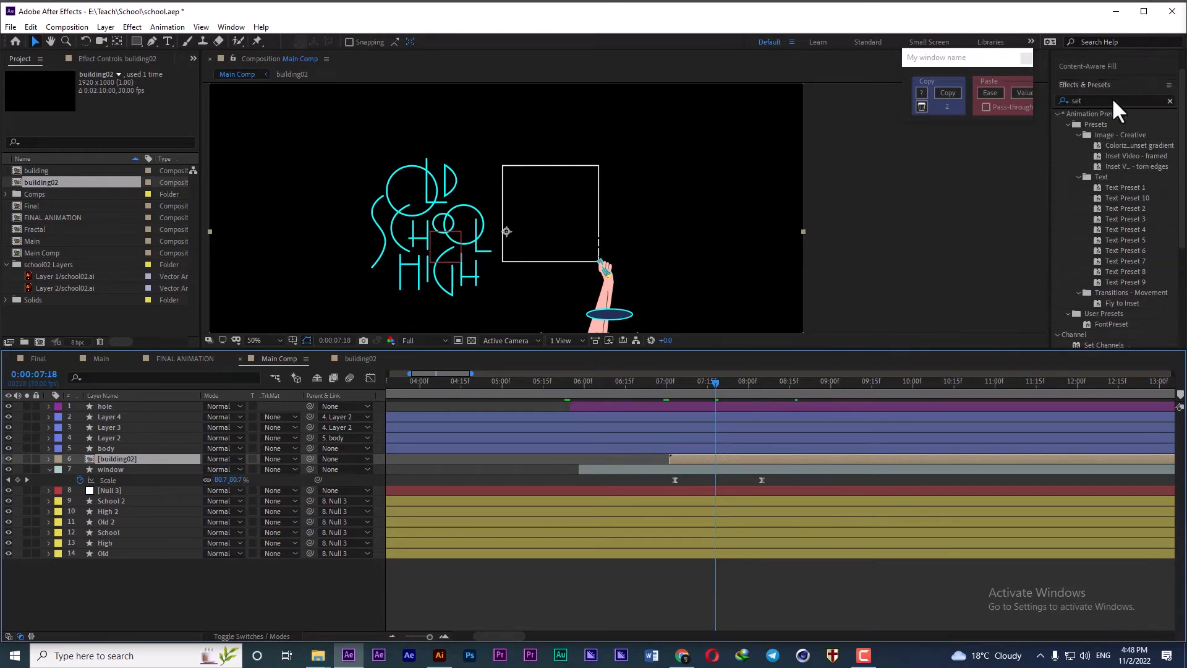
click(1061, 130)
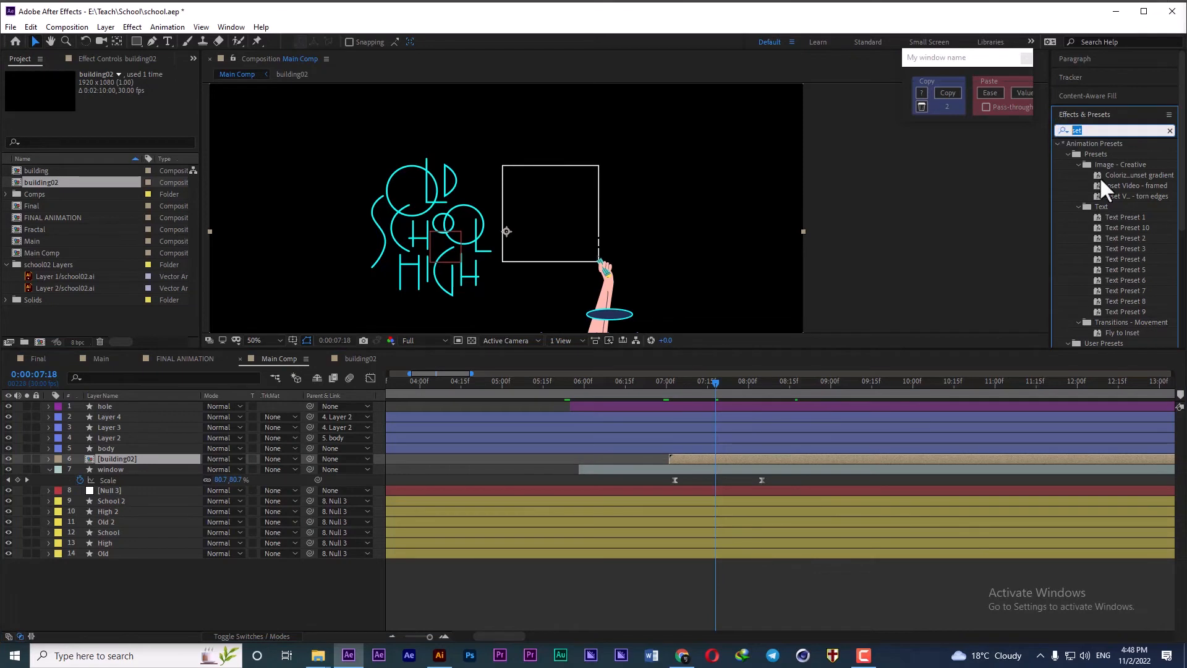
text(fill)
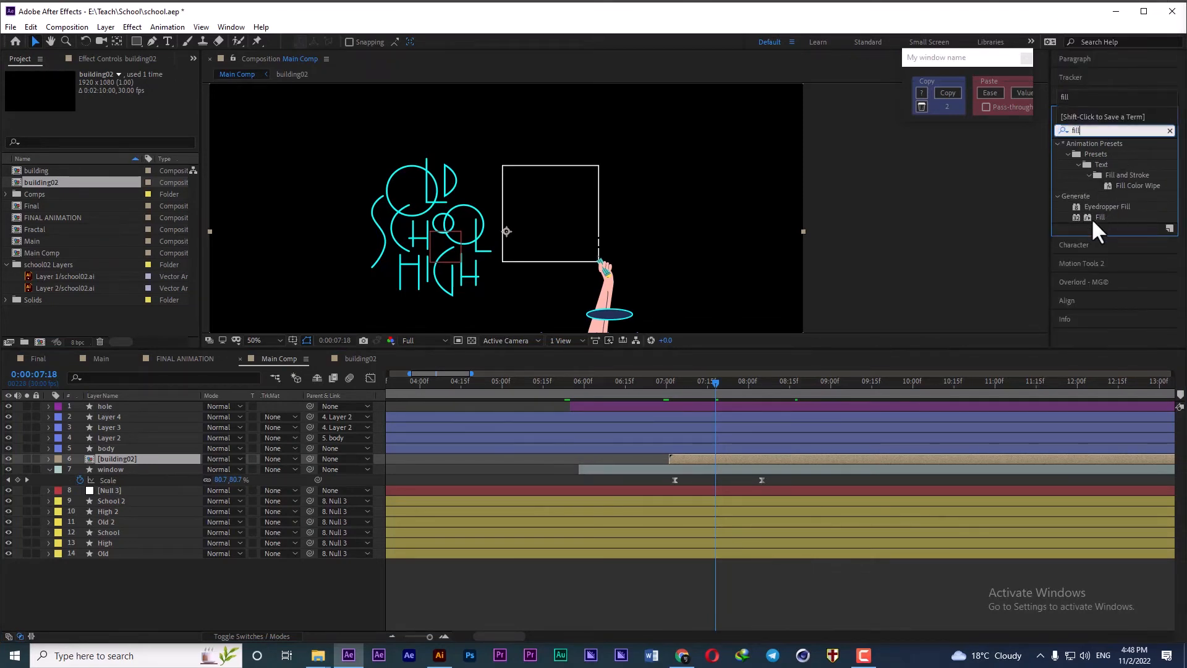
double_click(1100, 217)
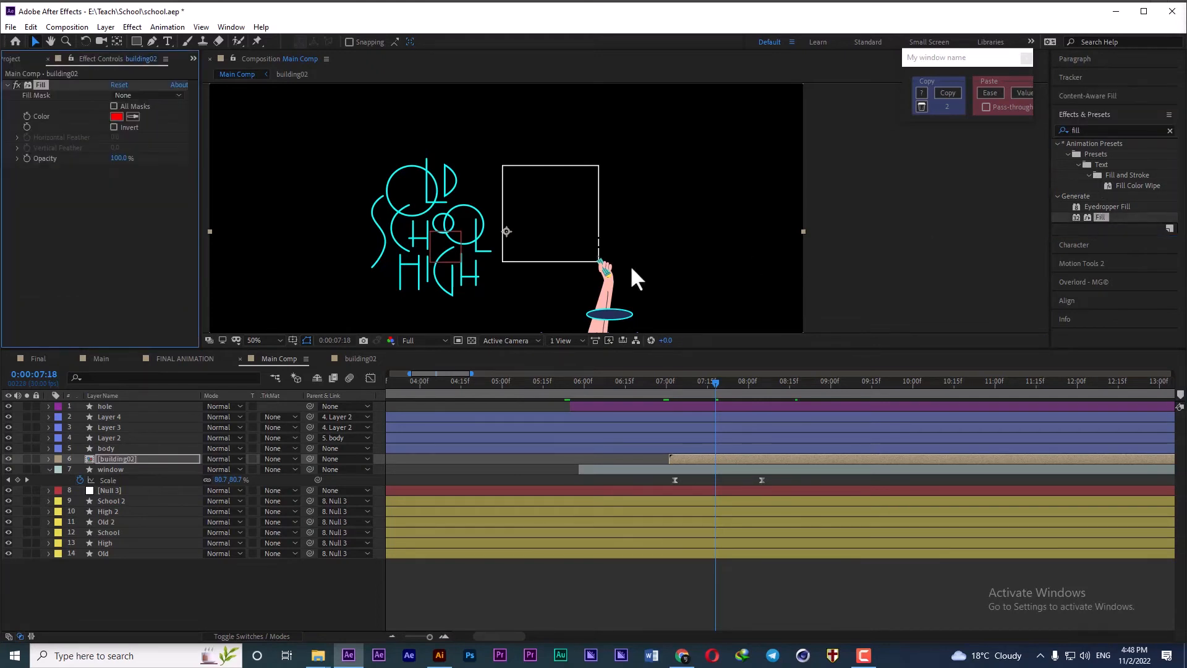
- Scale the building02 layer to 130% and position the building inside the white window frame, resting near its lower edge
drag(622, 265, 548, 235)
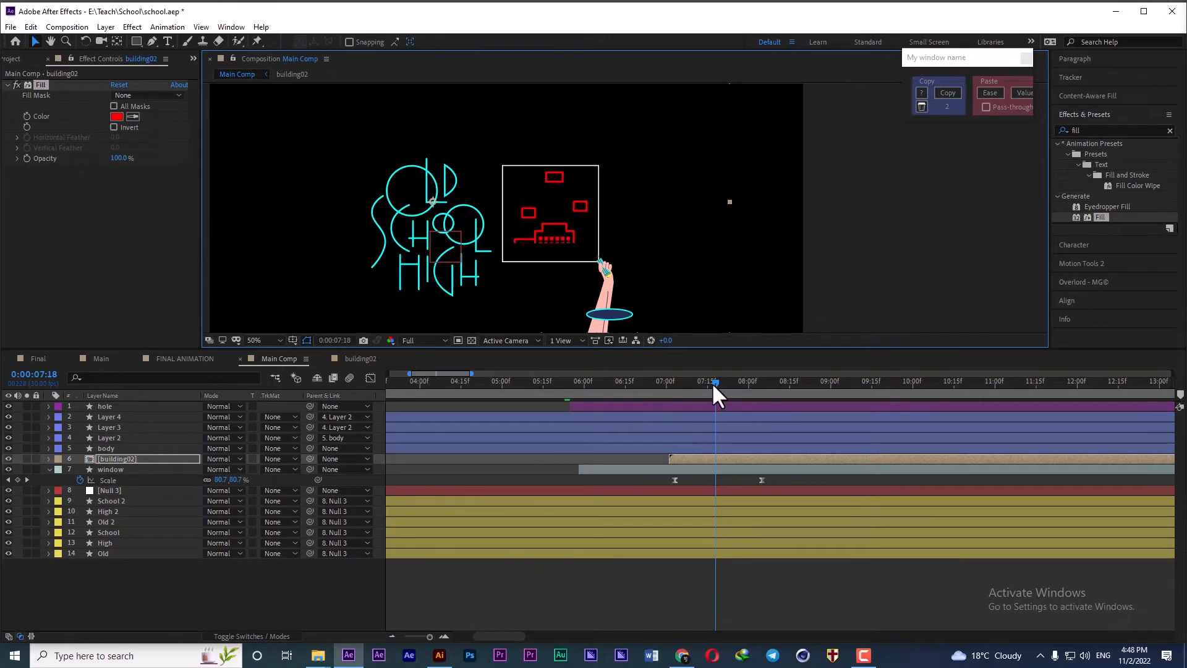
drag(714, 383, 816, 394)
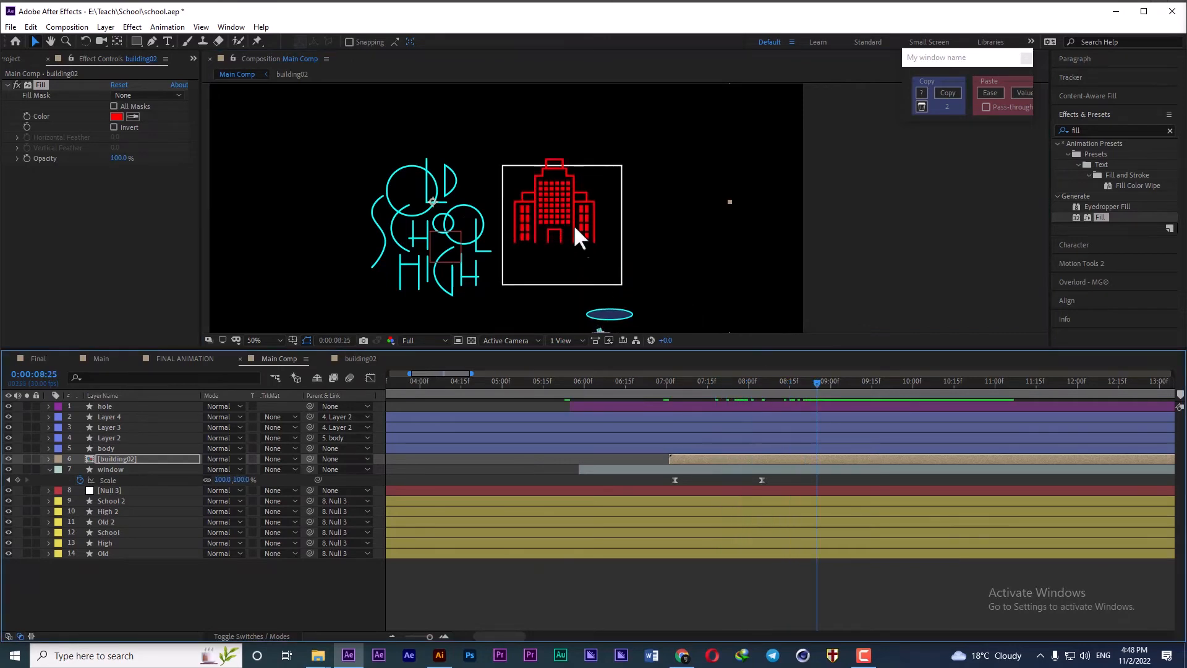
drag(558, 207, 567, 245)
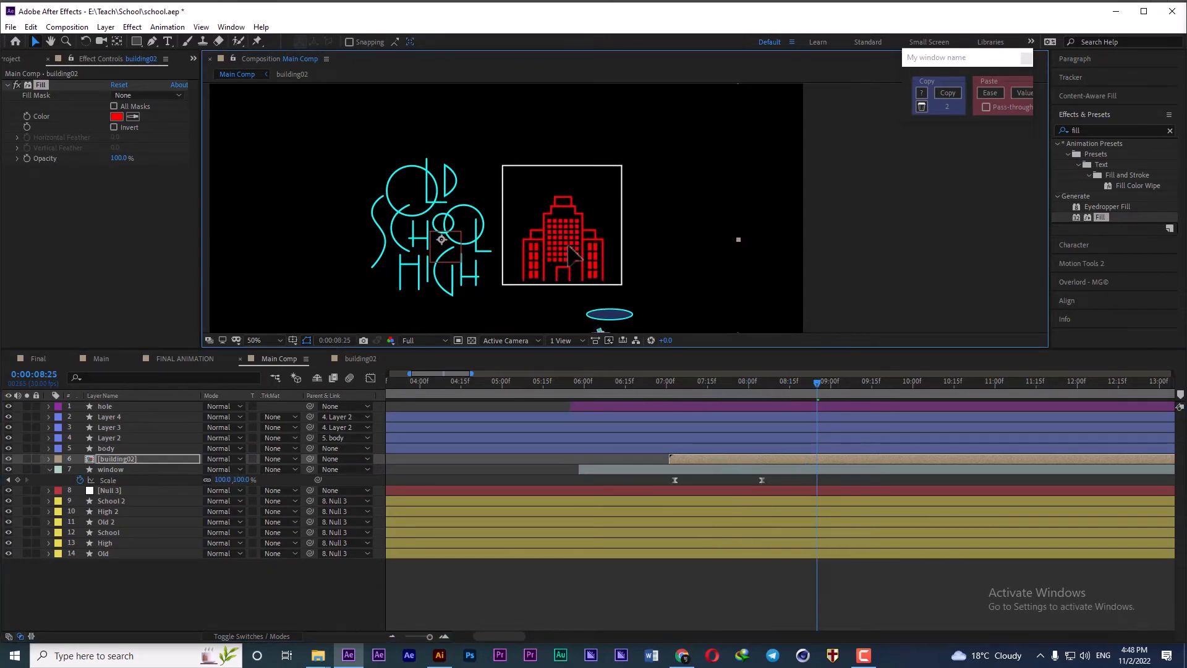
key(s)
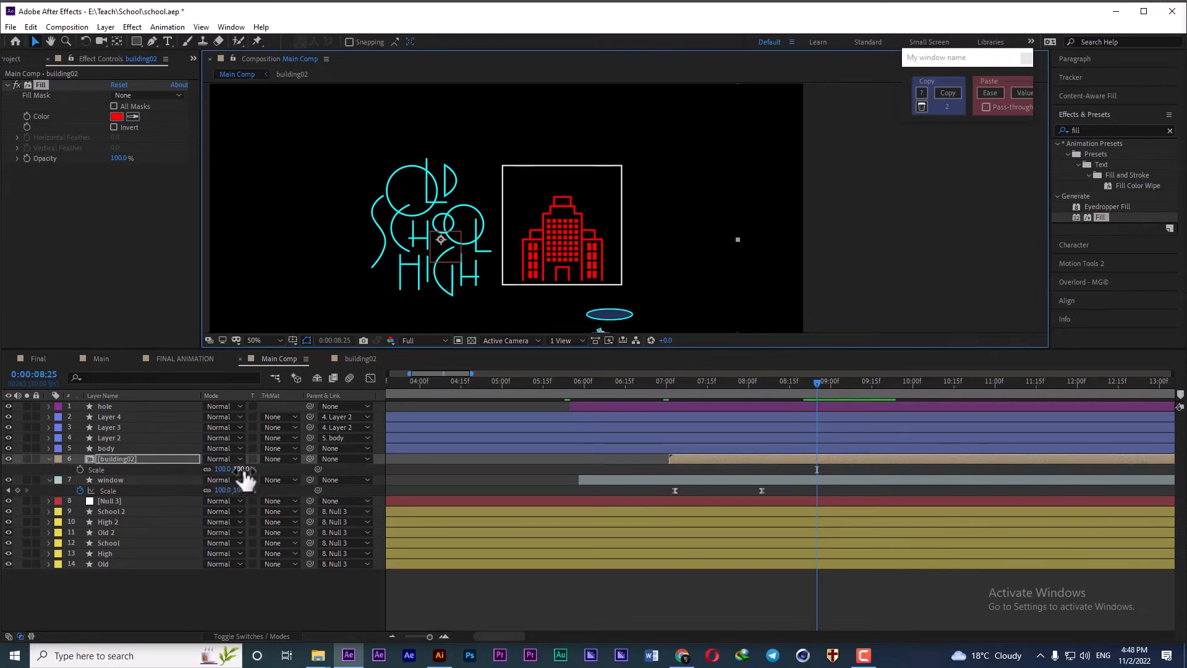
drag(243, 470, 555, 254)
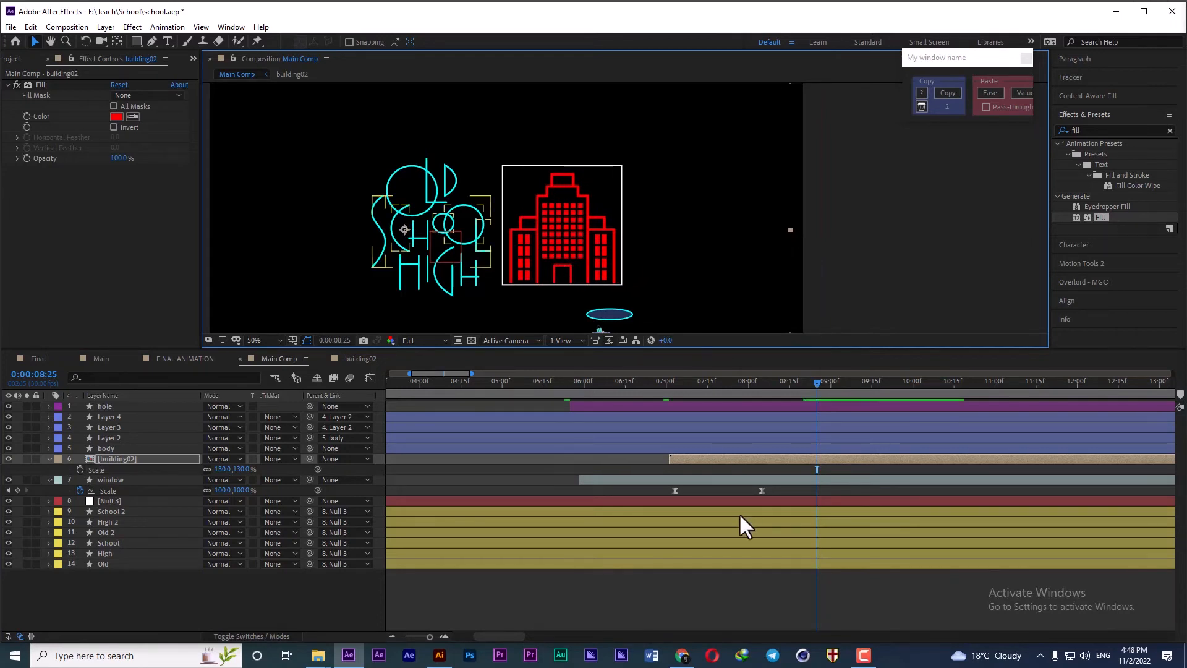
- Duplicate the window layer and place the copy directly above building02
click(118, 481)
key(ctrl+d)
mouse_move(121, 476)
mouse_down()
mouse_move(119, 455)
mouse_move(128, 467)
mouse_up()
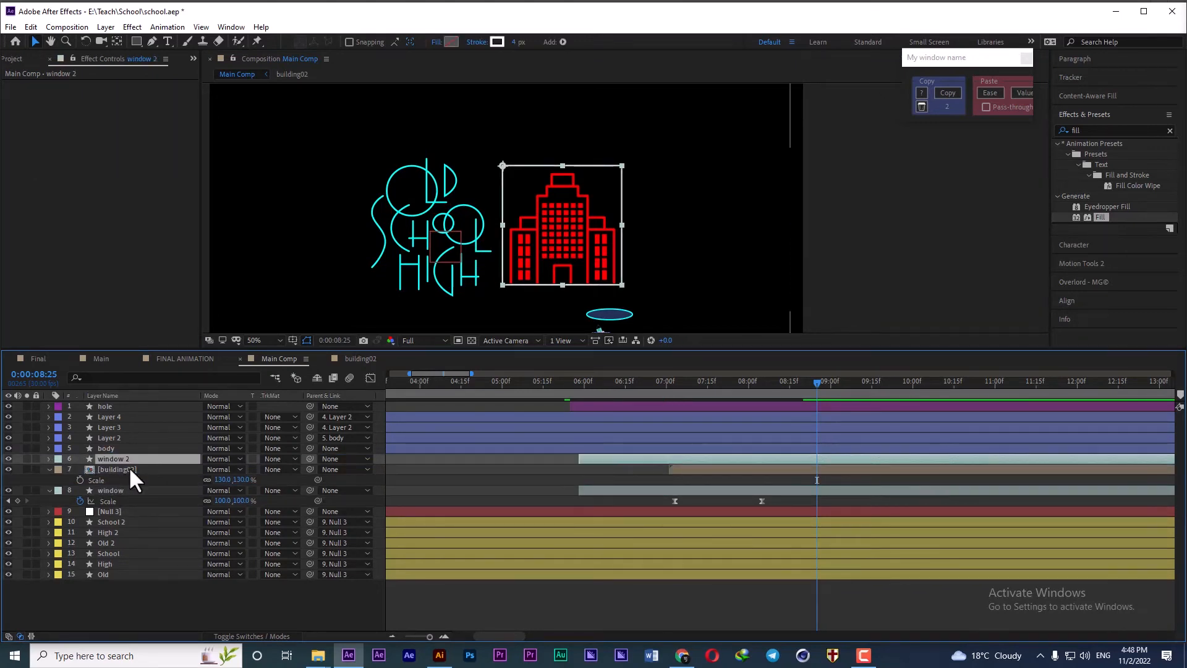
- Set the stroke of window 2 to None and its fill to Solid Color
click(474, 43)
click(482, 311)
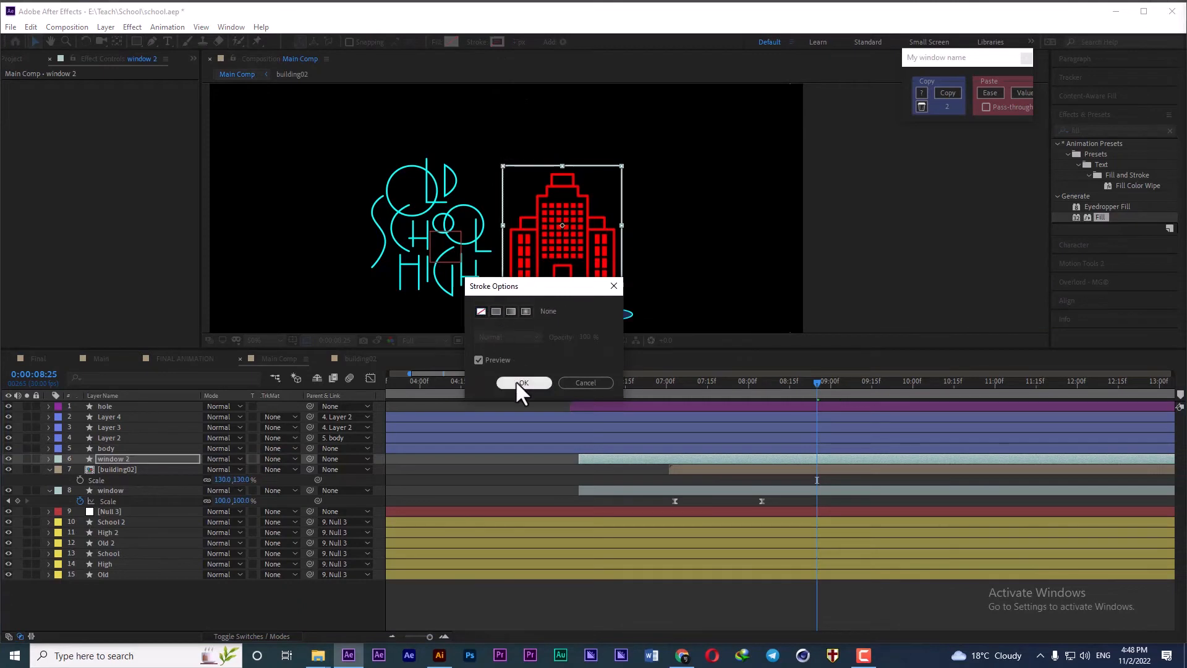
click(516, 380)
click(438, 42)
click(496, 310)
click(522, 382)
- Set building02's track matte to Alpha Matte "window 2" and scrub through the building's appearance in the frame
click(150, 468)
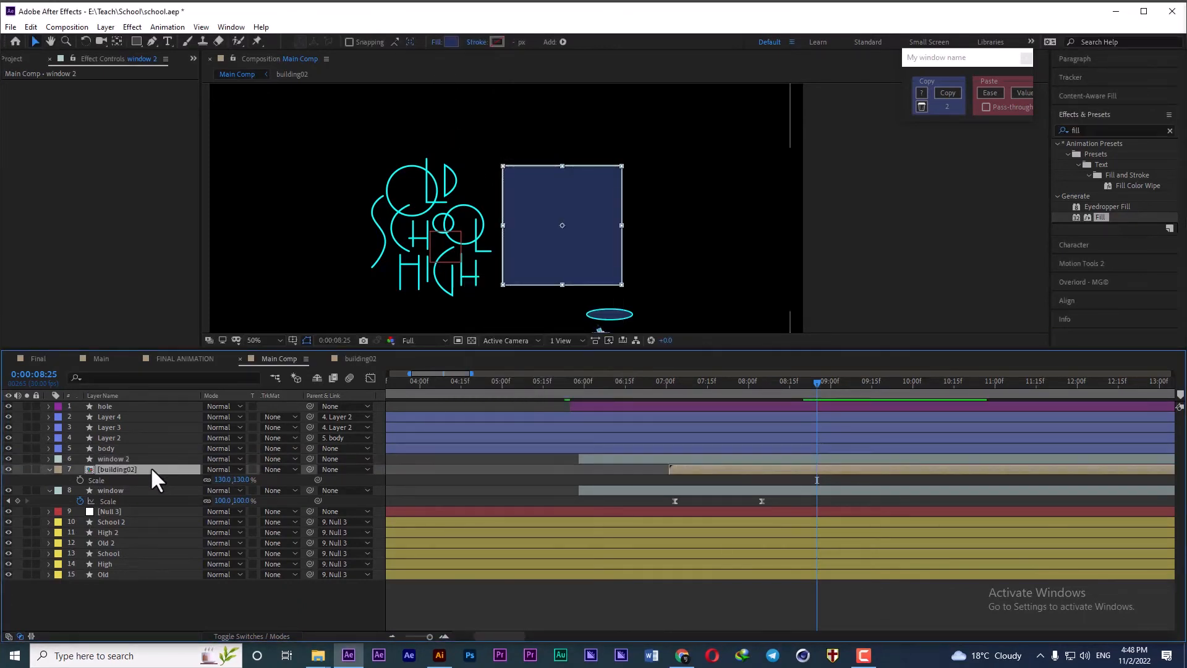
click(273, 469)
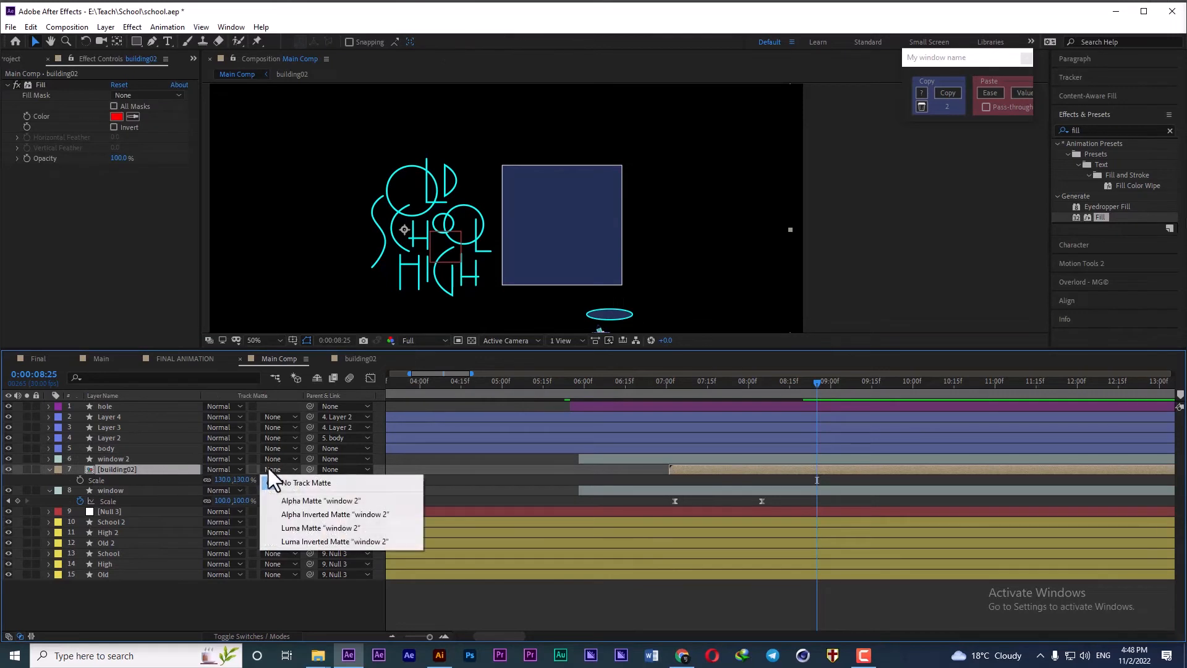
click(312, 501)
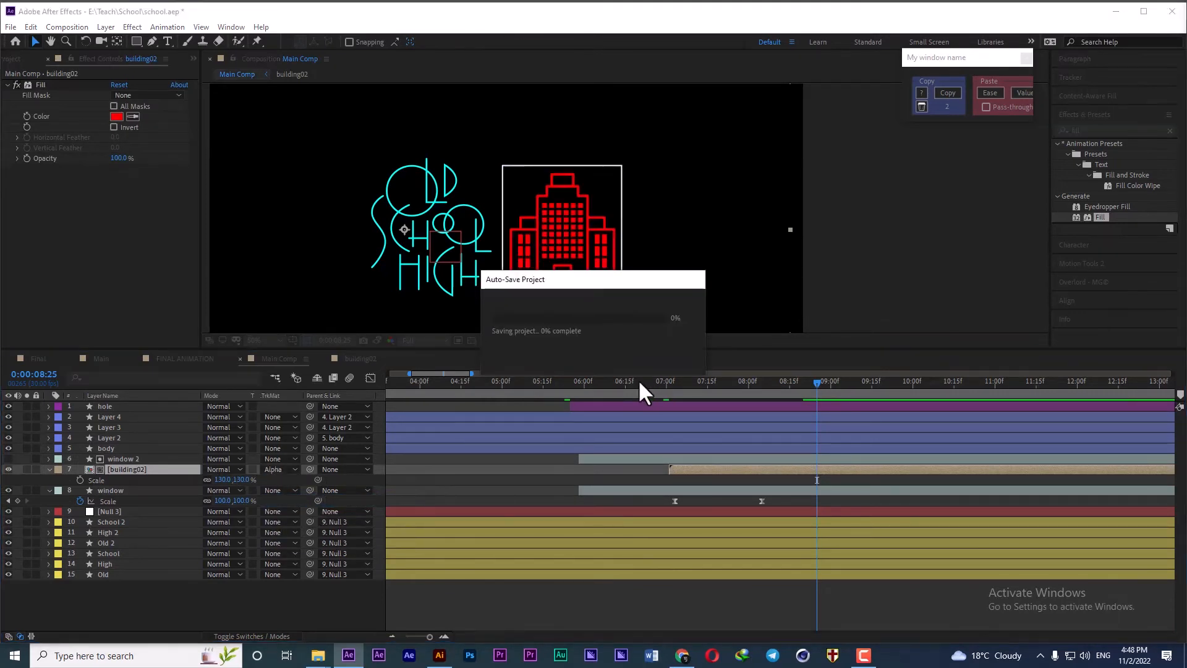
drag(637, 385, 790, 404)
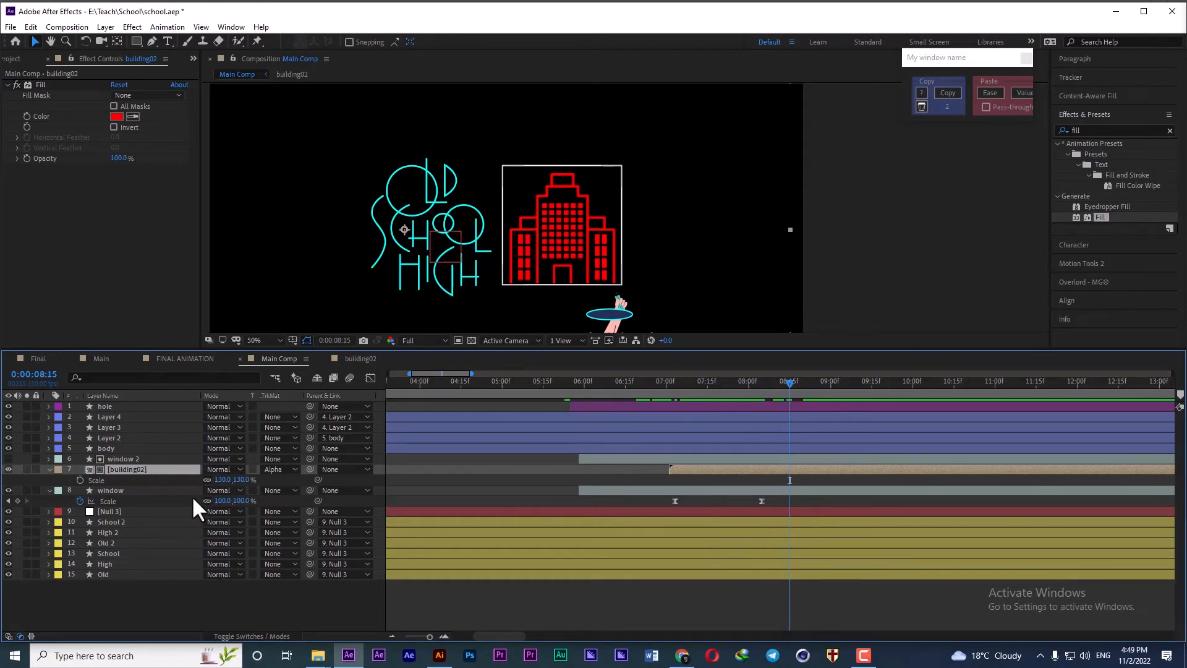
- Draw a blue rectangle on a new shape layer from the middle of the hole downward, covering the arm
drag(602, 284, 646, 191)
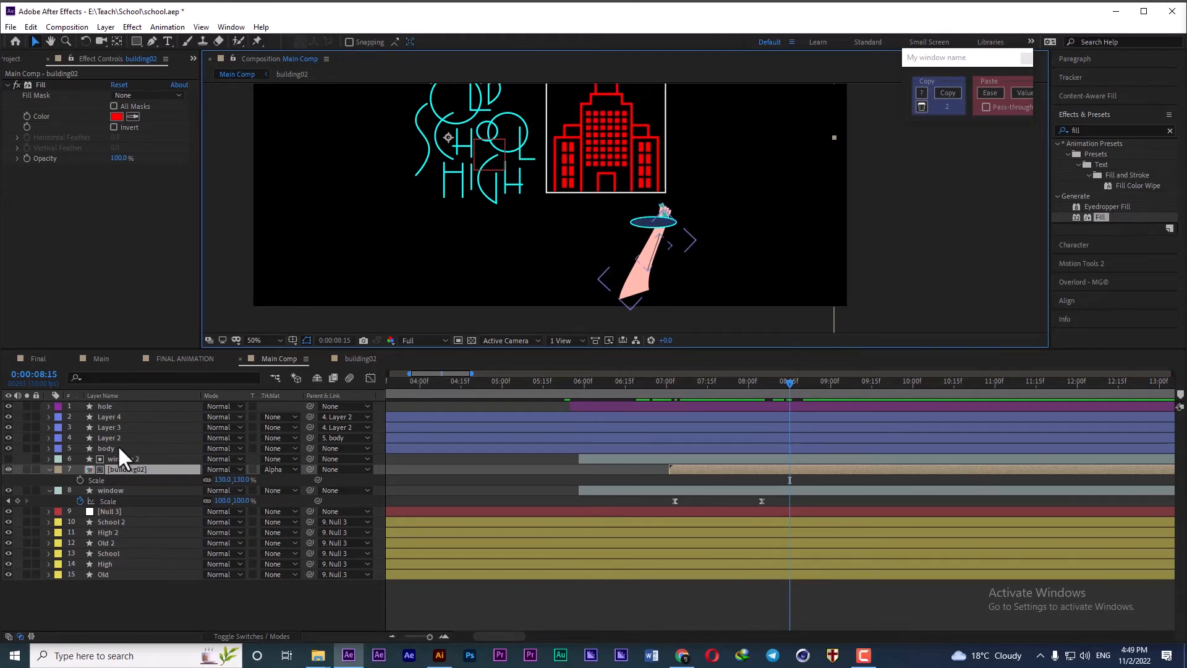
click(378, 478)
click(135, 39)
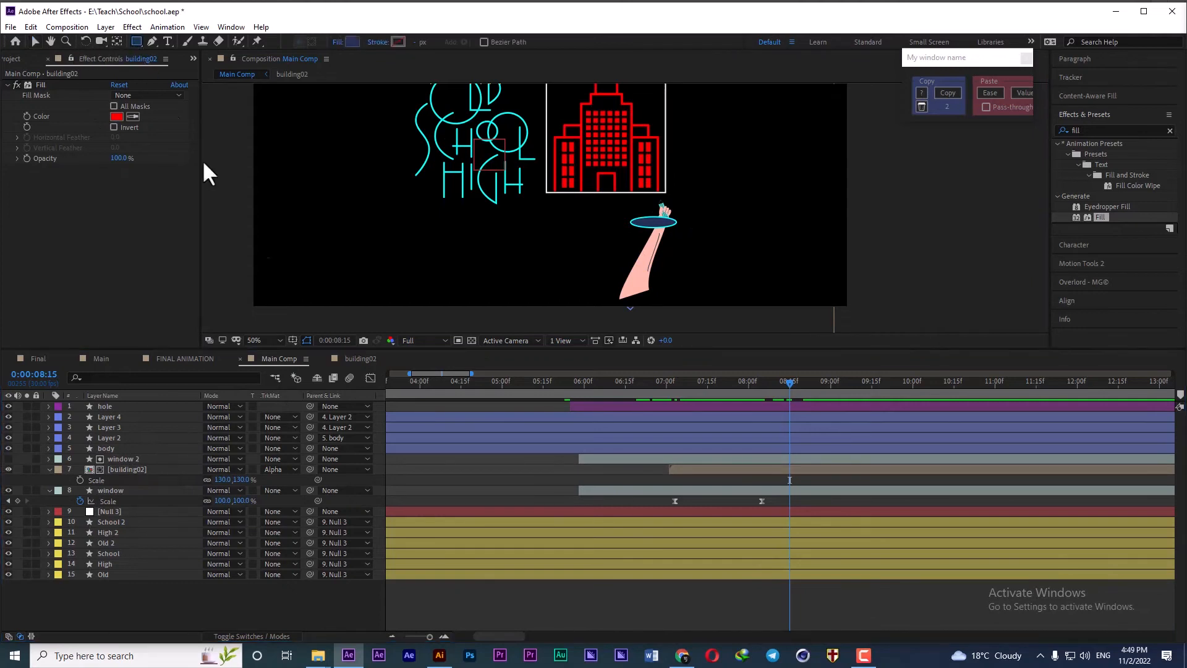
mouse_move(541, 220)
mouse_down()
mouse_move(715, 257)
mouse_move(774, 315)
mouse_move(765, 349)
mouse_up()
- Rename the new rectangle's shape layer in Main Comp as "mask"
click(114, 403)
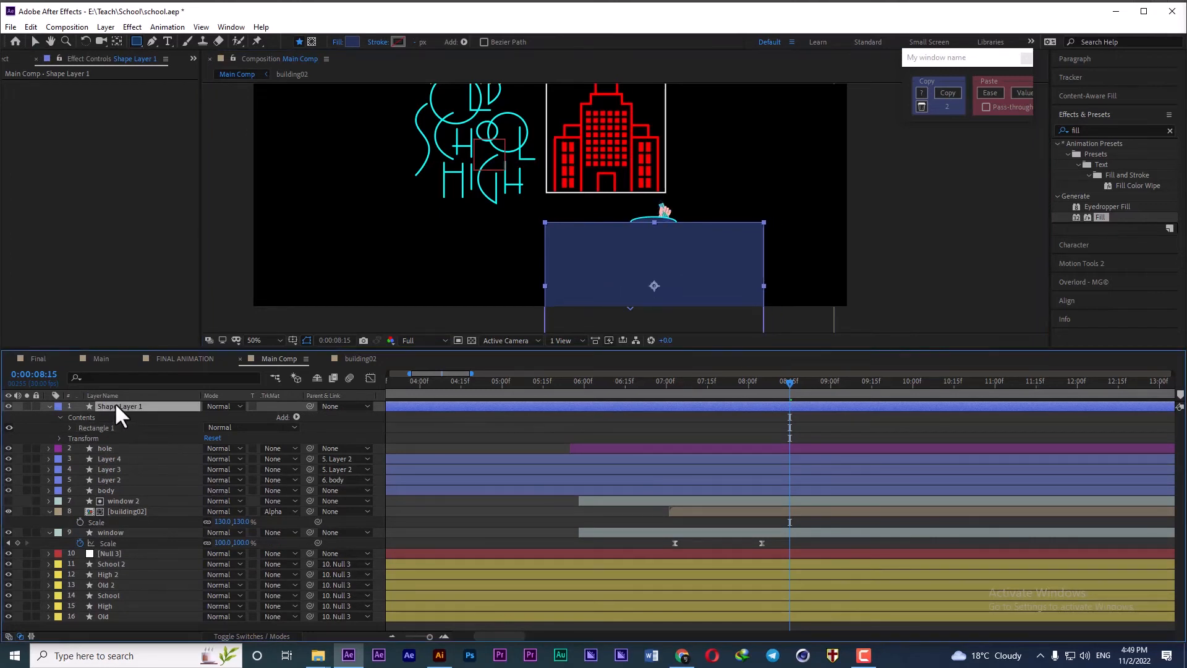
key(Return)
text(mask)
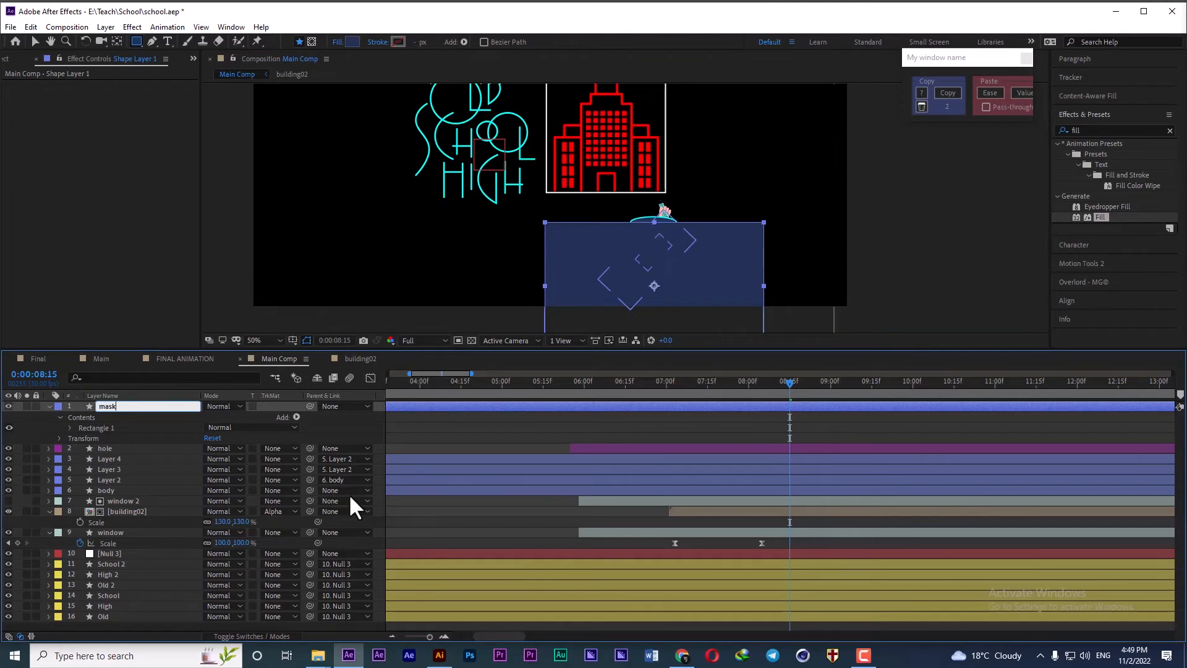
key(Return)
- Find the Set Matte effect by searching "set" and apply it to the body layer
click(131, 490)
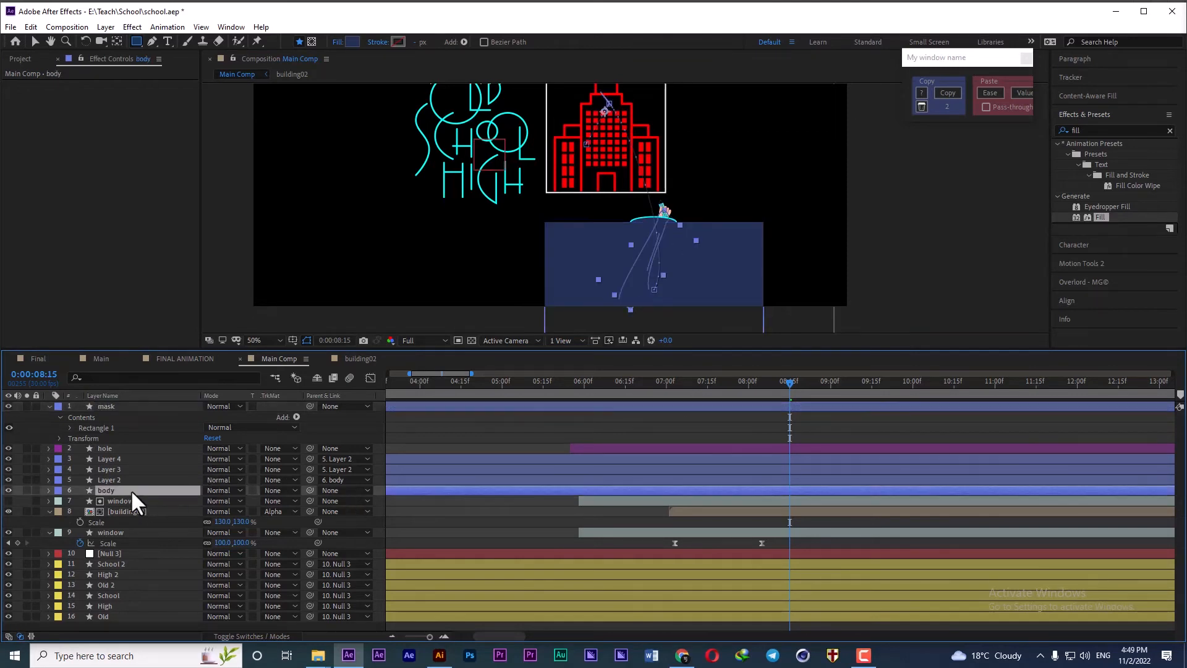
double_click(1085, 129)
text(s)
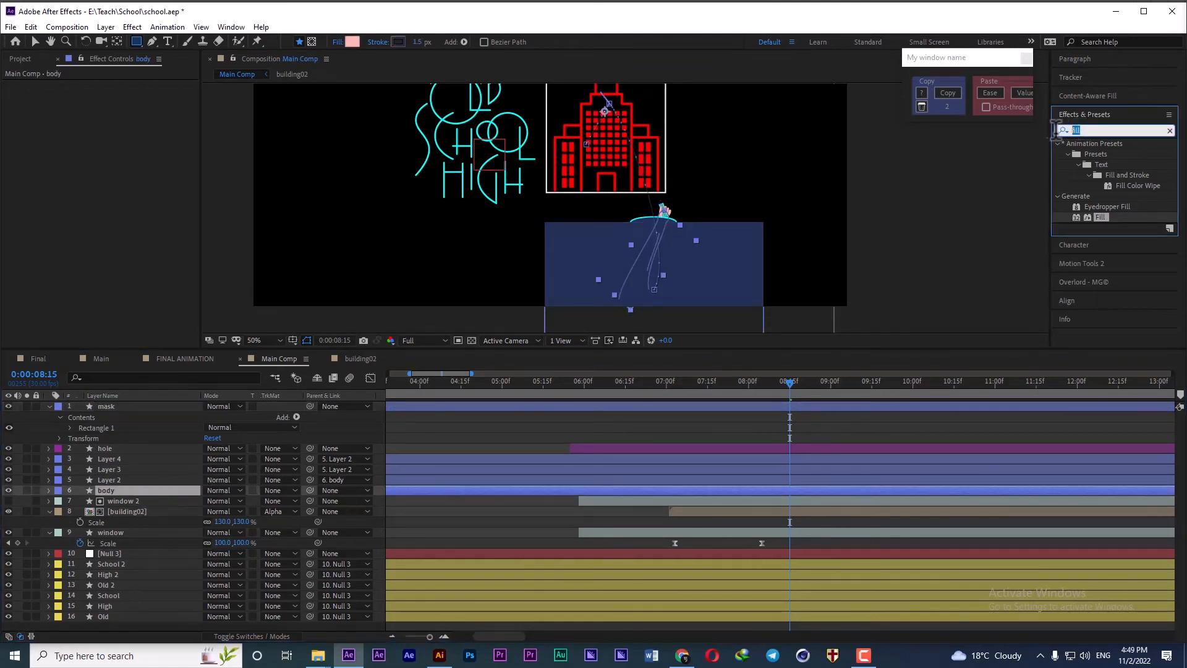
text(et)
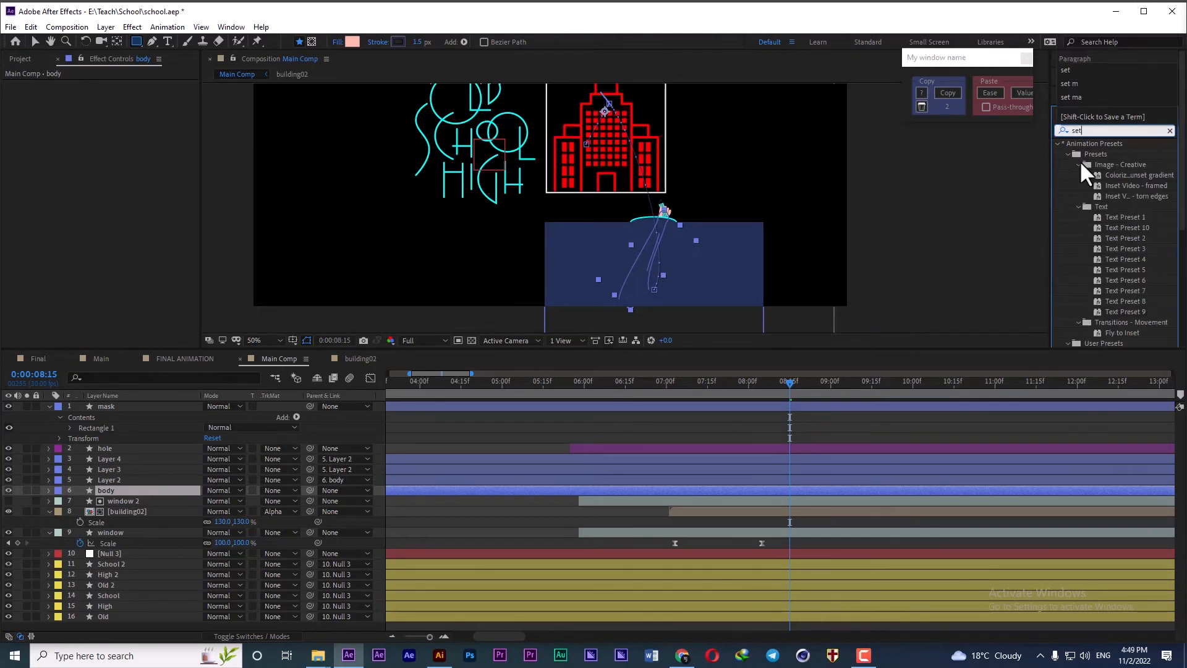
scroll(1139, 225, down, 5)
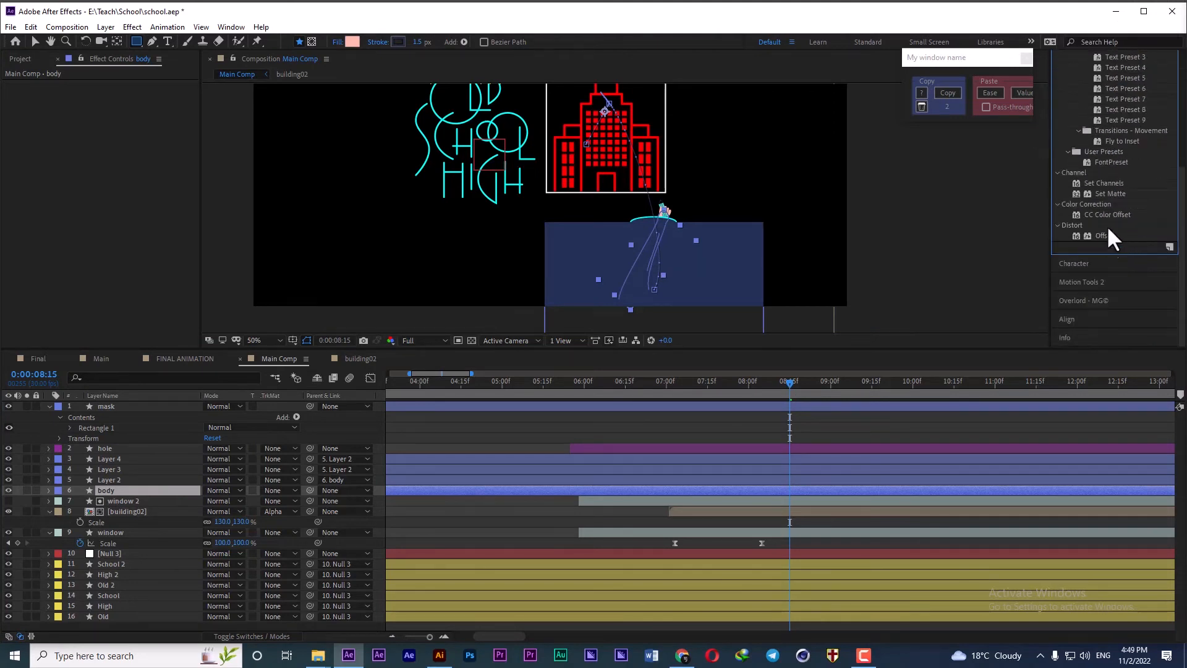
drag(1111, 193, 120, 489)
key(v)
- Set body's Set Matte to take its matte from the mask layer with Invert Matte on, and hide the mask layer
click(128, 95)
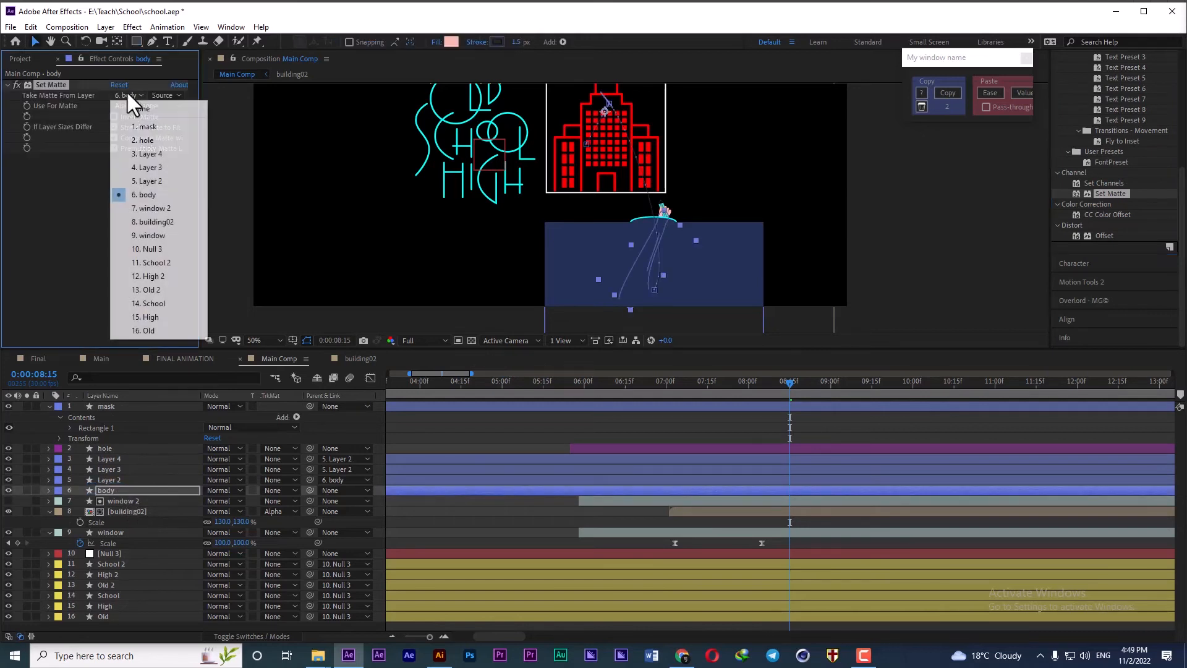
click(131, 127)
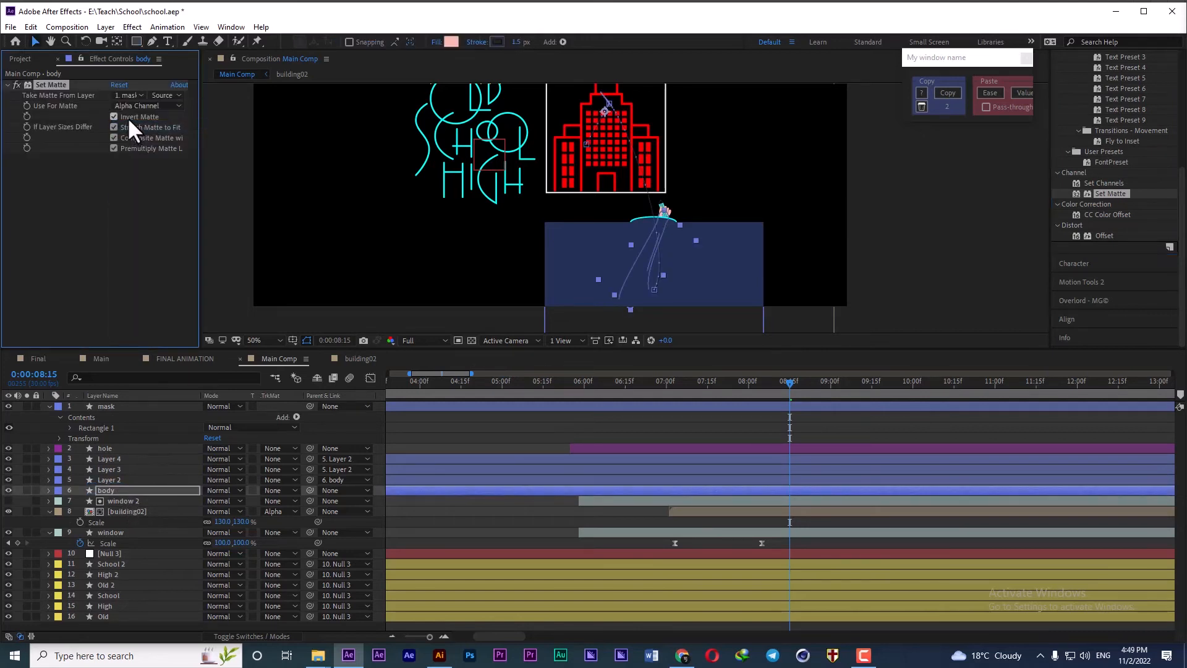
click(6, 405)
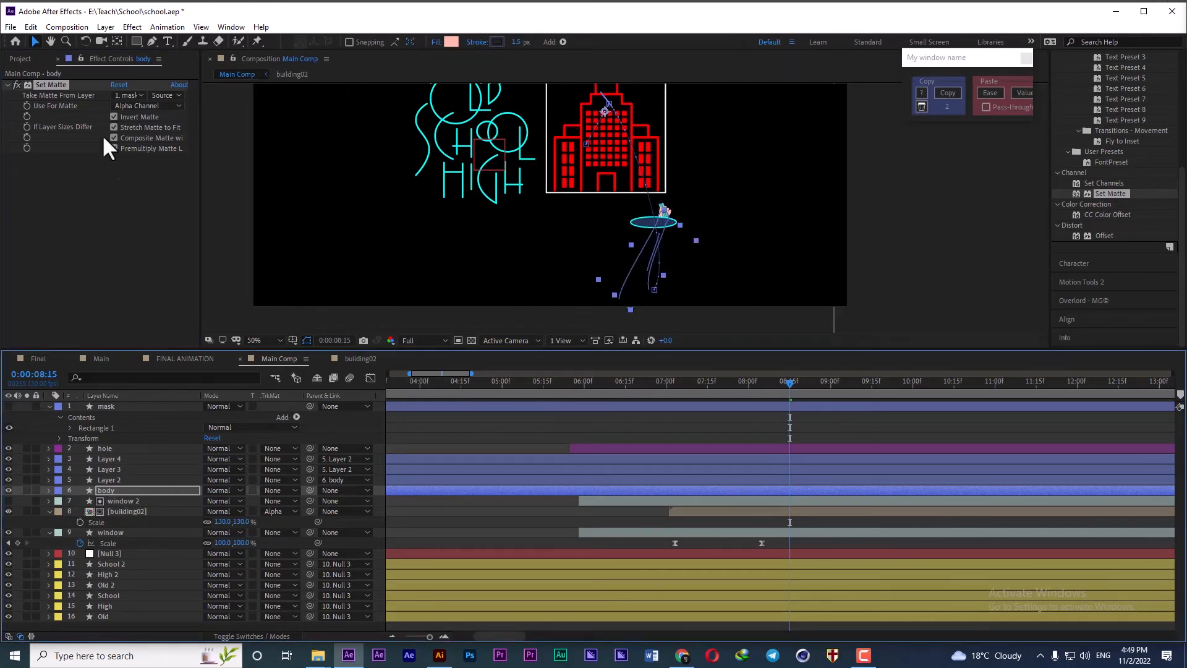
- Copy the Set Matte effect from body to Layer 2, Layer 3 and Layer 4
click(52, 86)
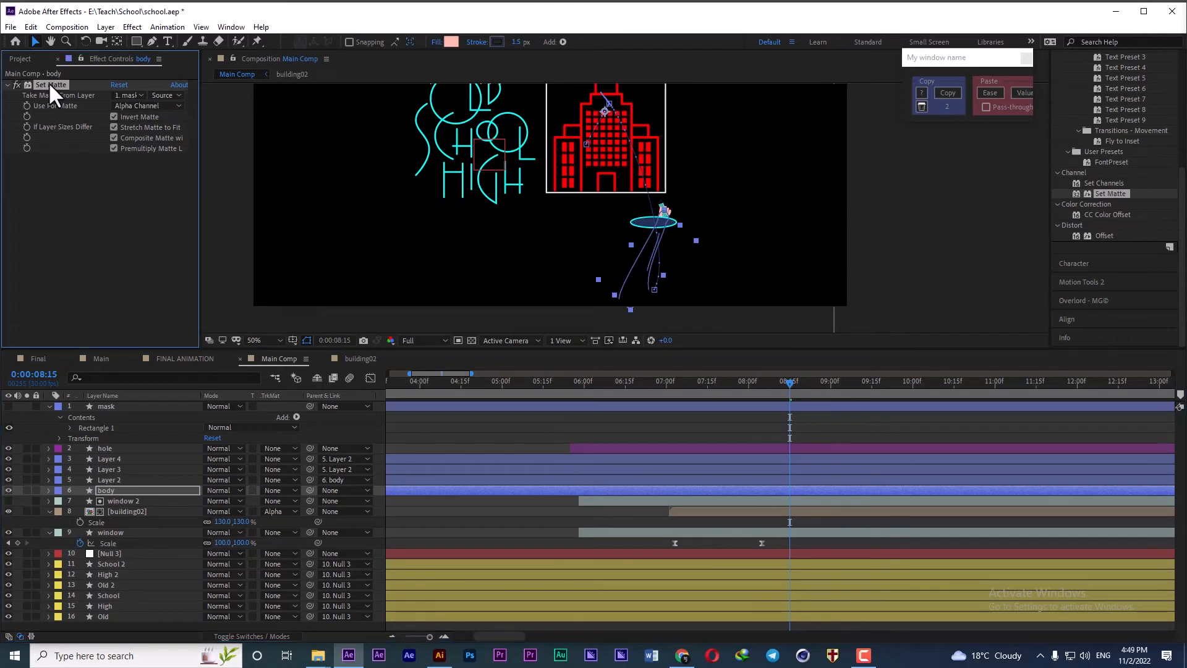
click(105, 478)
shift+click(107, 458)
key(ctrl+v)
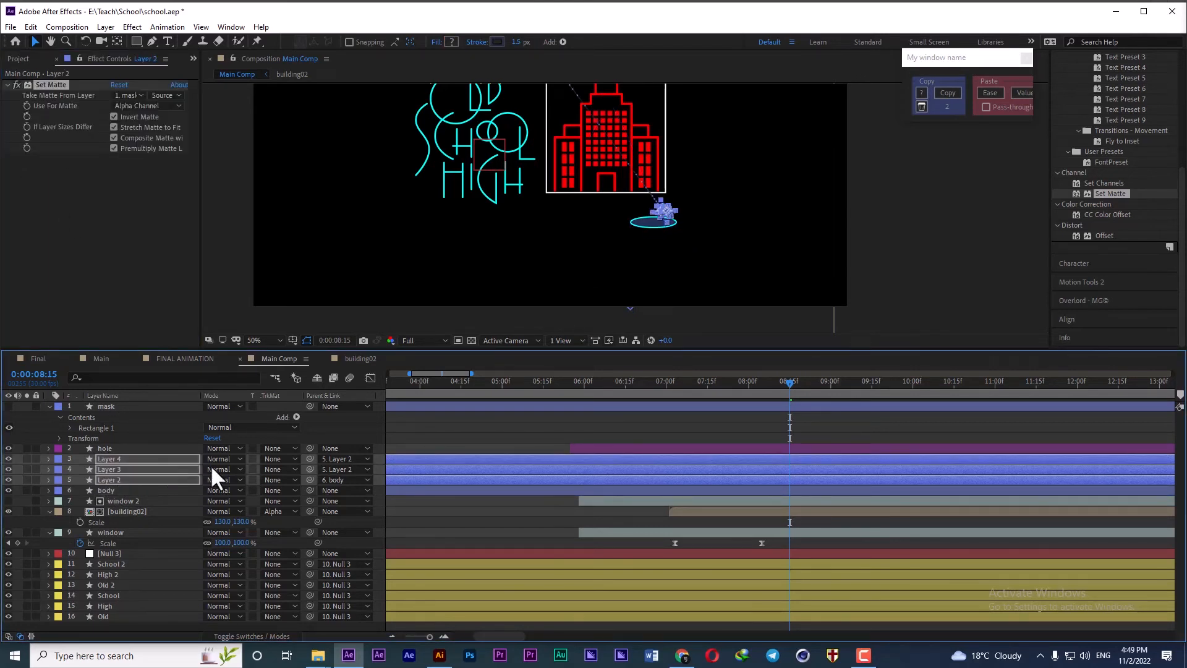
- Move the hole layer directly below body in the layer order and scrub through the arm's motion
click(662, 381)
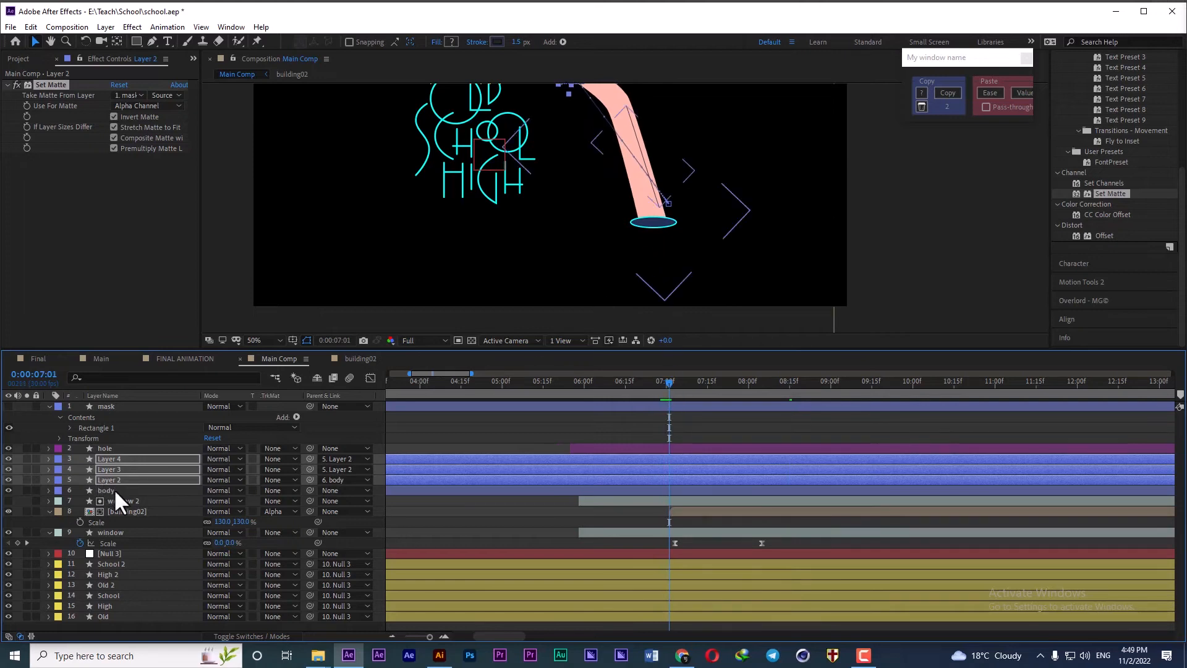
drag(108, 444, 114, 492)
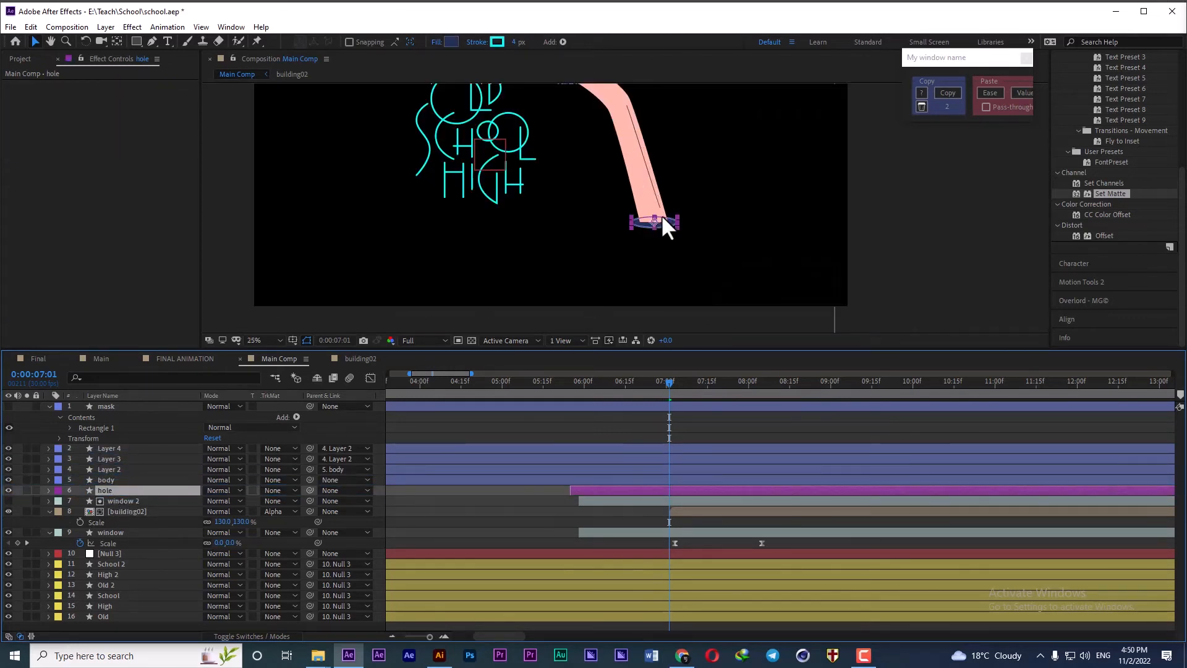
scroll(661, 214, down, 2)
mouse_move(630, 387)
mouse_down()
mouse_move(406, 389)
mouse_move(701, 397)
mouse_move(835, 419)
mouse_move(725, 432)
mouse_move(789, 432)
mouse_up()
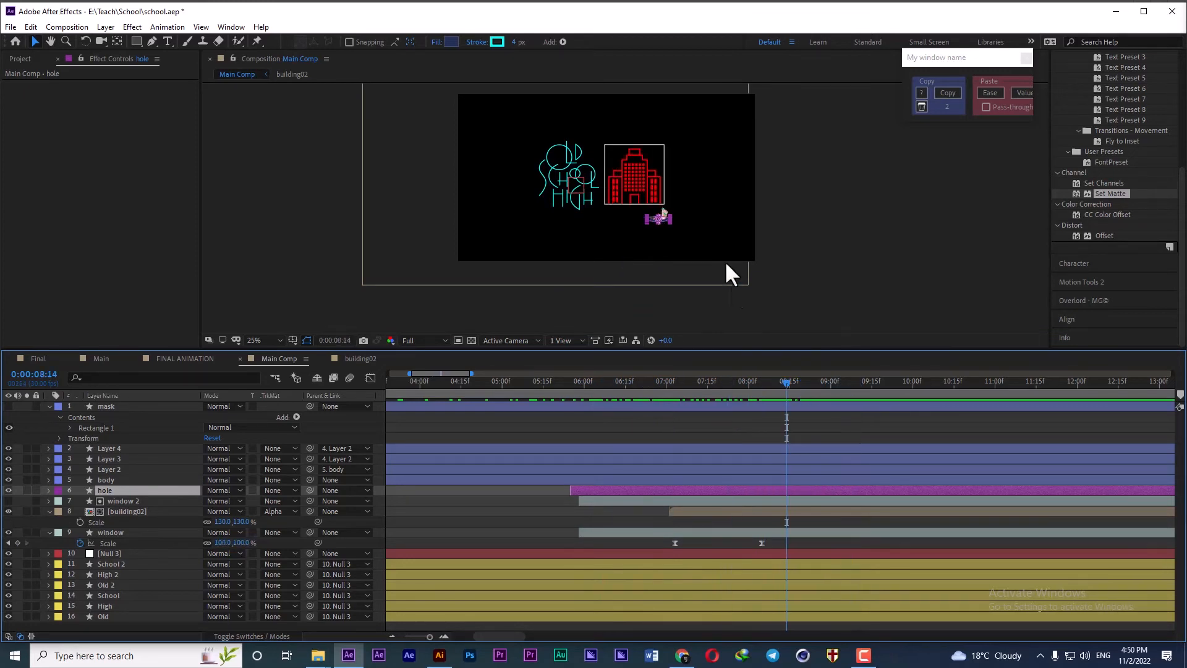
- Copy the hole's two Scale keyframes and paste them at 0:00:08:19, once the arm has gone
scroll(721, 259, up, 4)
drag(780, 381, 801, 383)
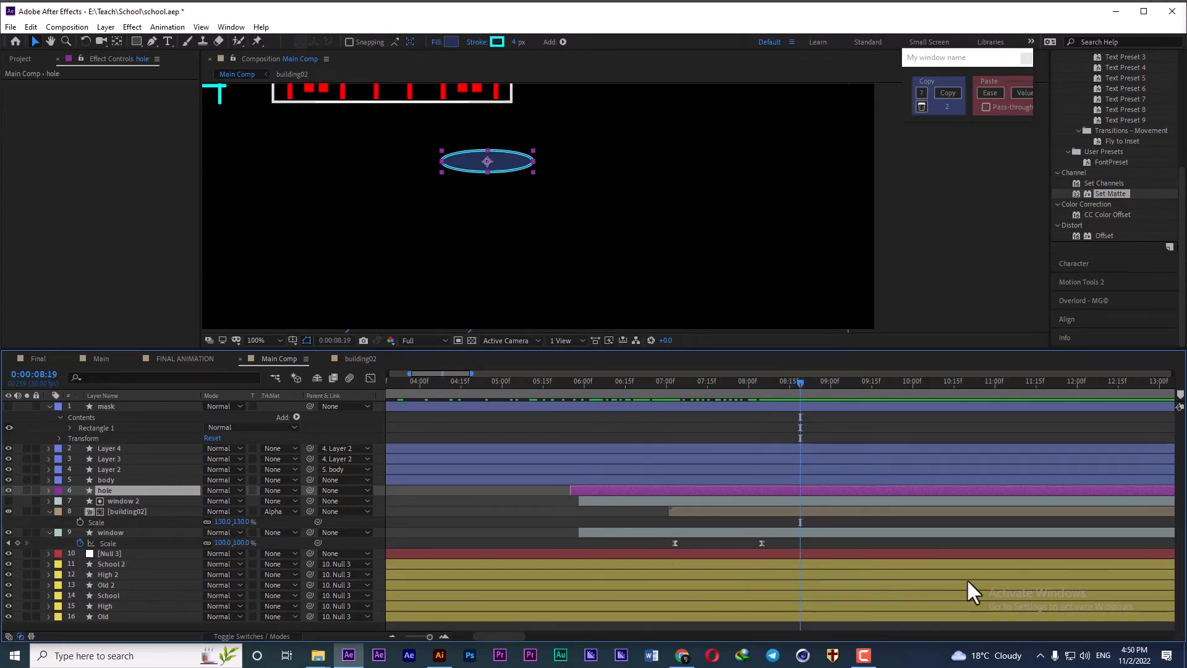
key(s)
drag(556, 503, 556, 503)
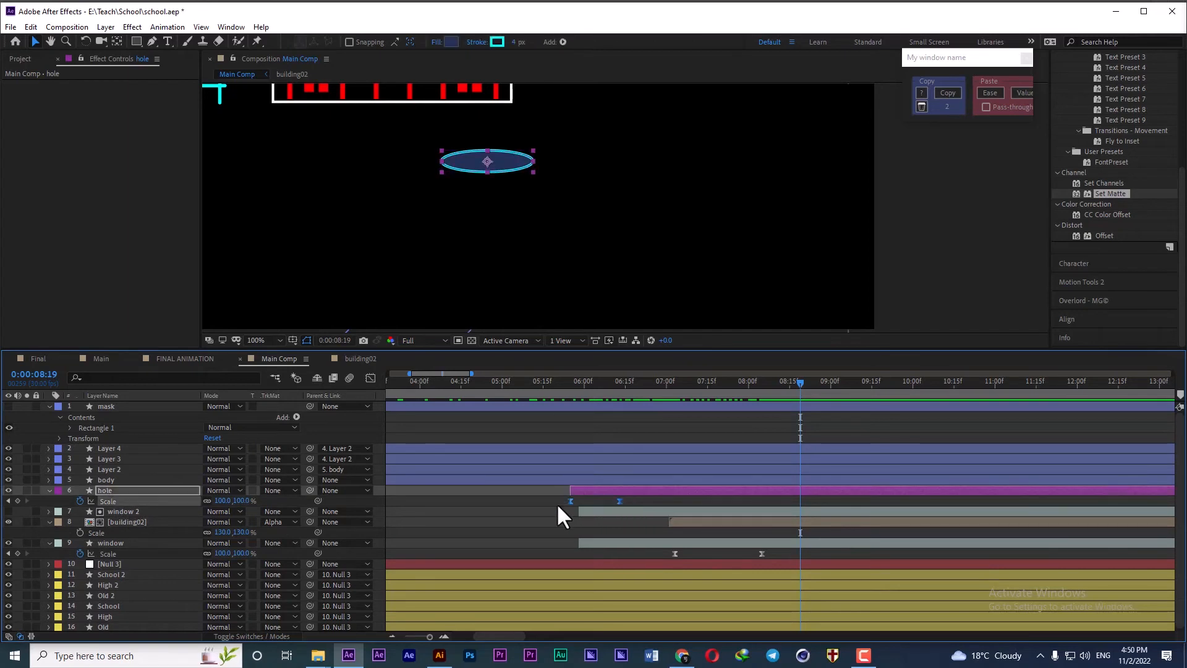
key(ctrl+c)
key(ctrl+v)
- Time-reverse the hole's pasted Scale keyframes so the hole closes
right_click(799, 501)
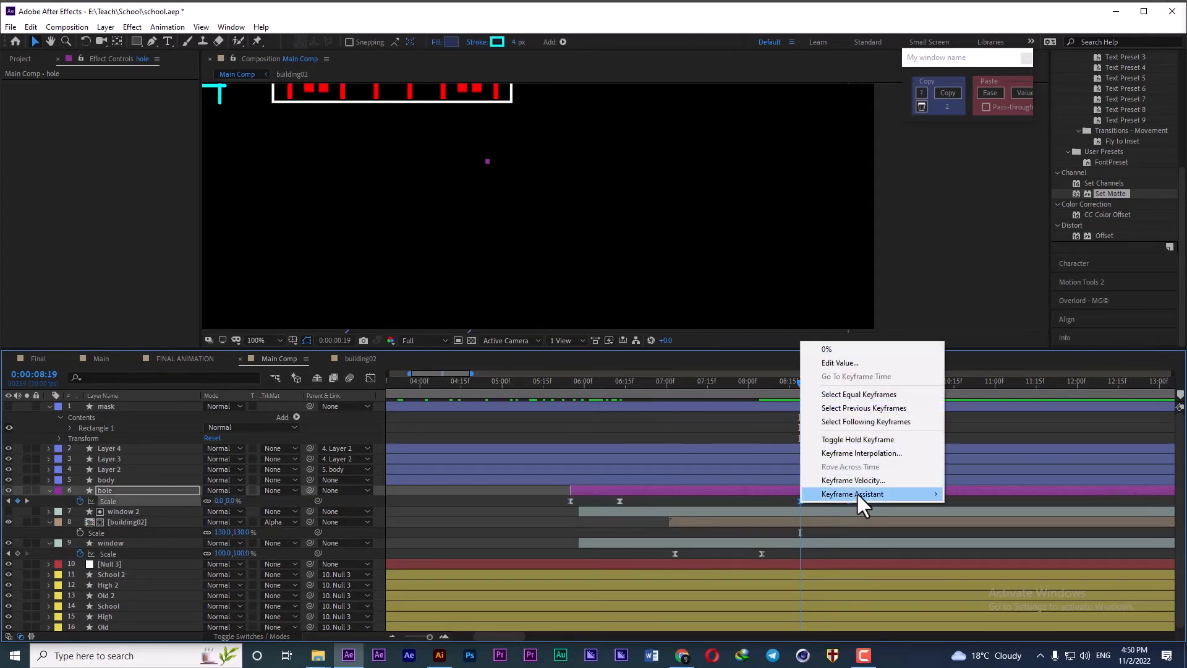
mouse_move(860, 493)
click(979, 615)
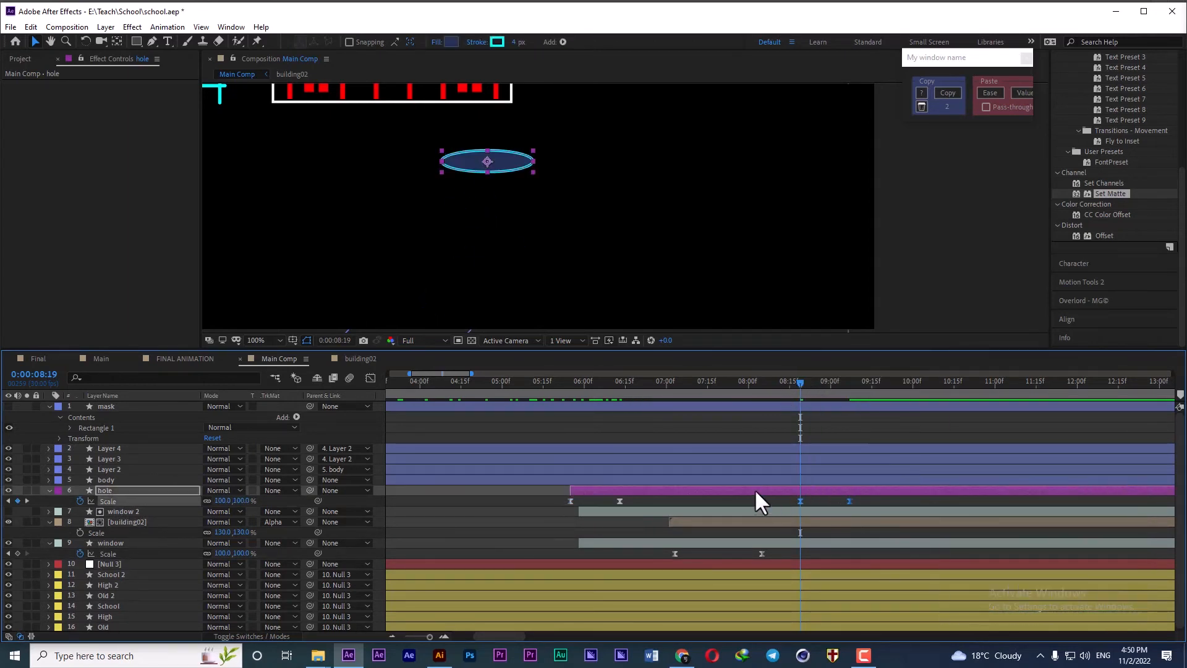
right_click(800, 499)
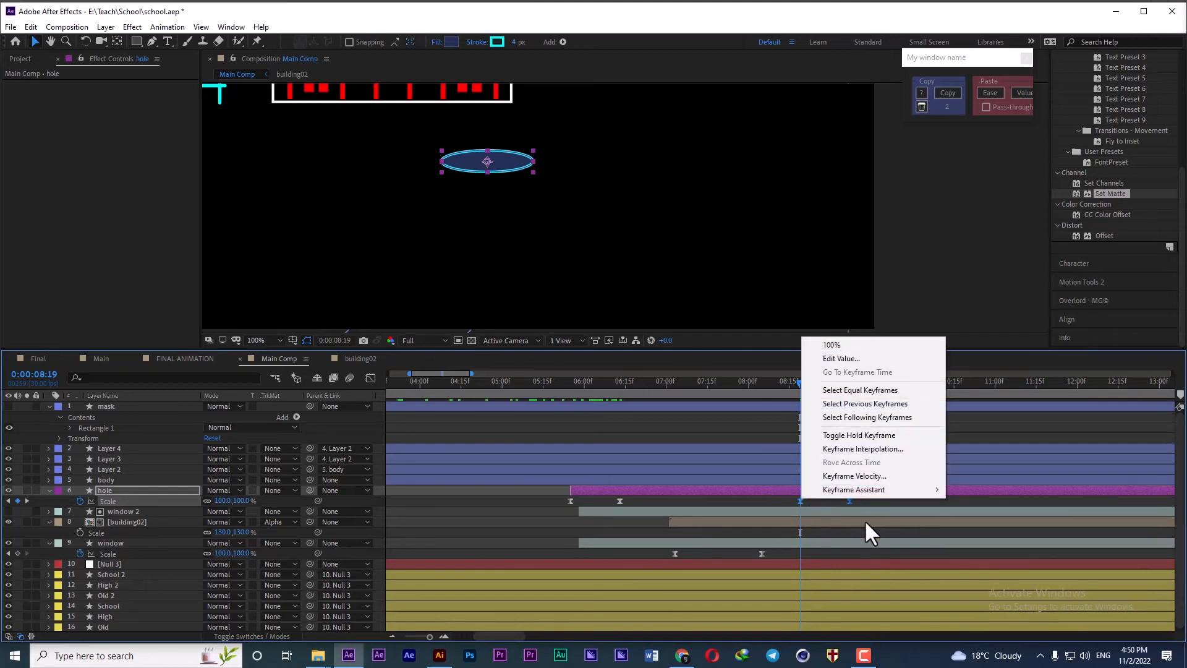
mouse_move(863, 491)
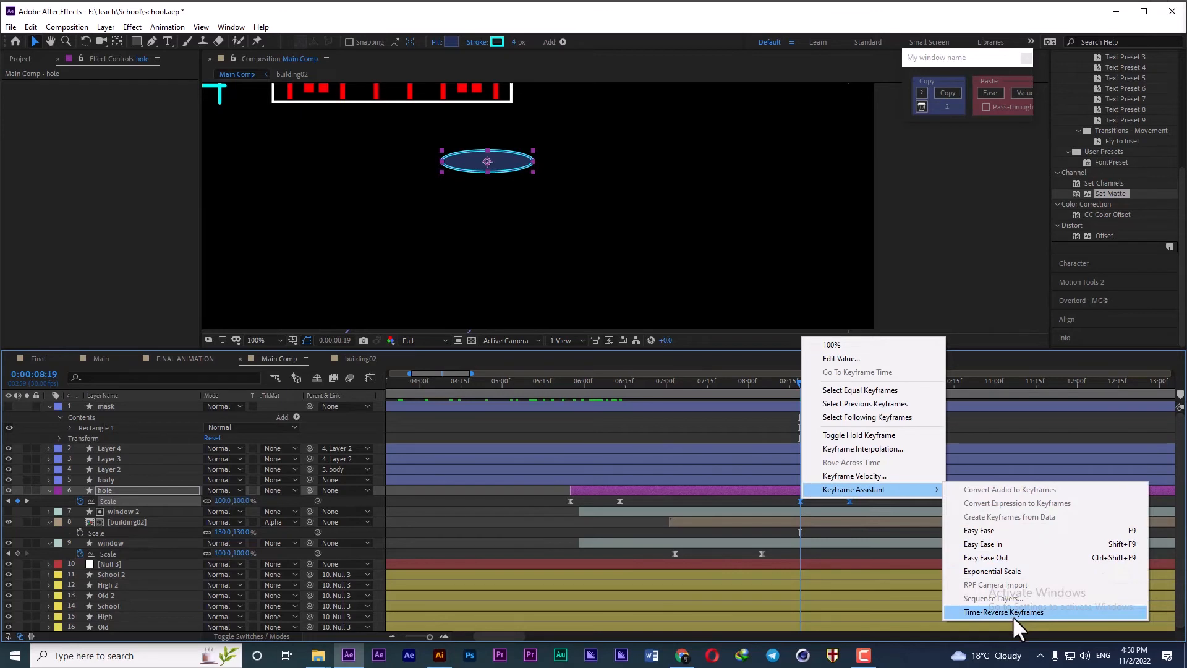
- Preview the hole's closing from 0:00:08:09, and play Main Comp from its beginning
click(772, 383)
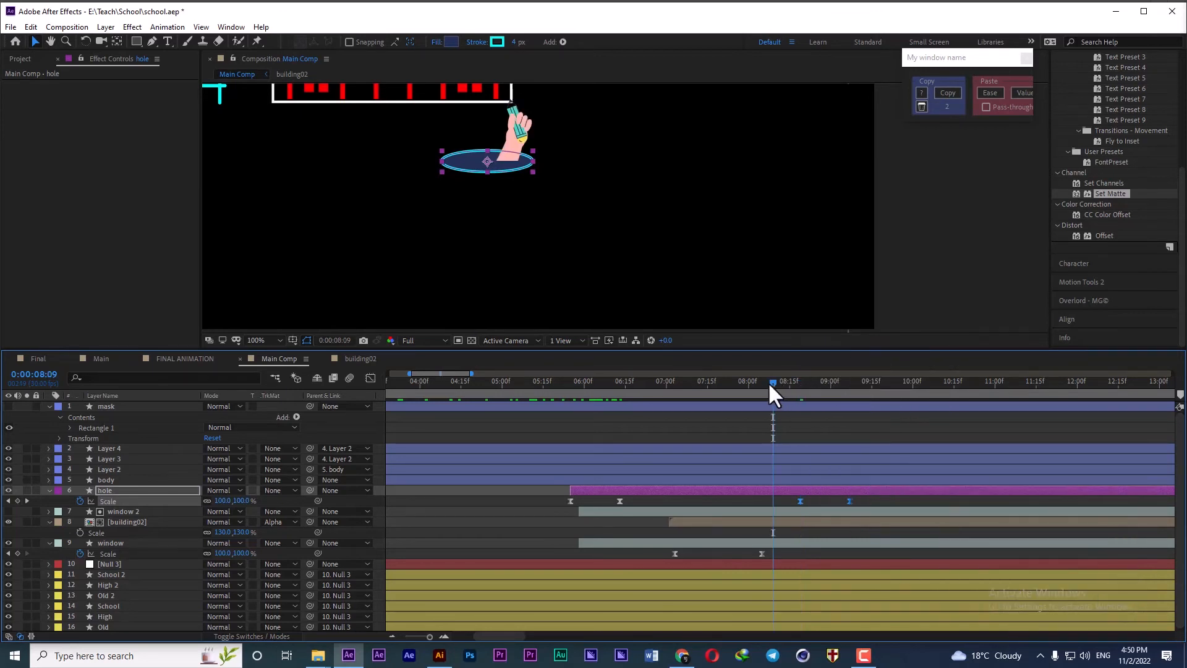
key(space)
scroll(897, 465, down, 2)
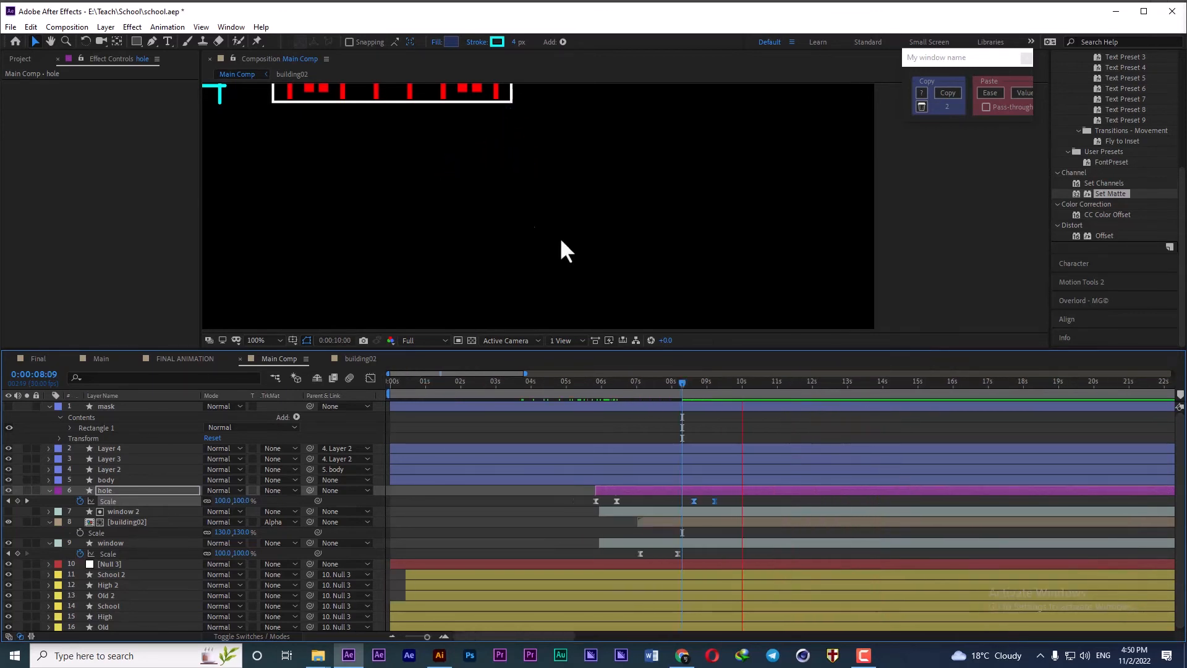
scroll(484, 190, down, 3)
scroll(521, 183, up, 4)
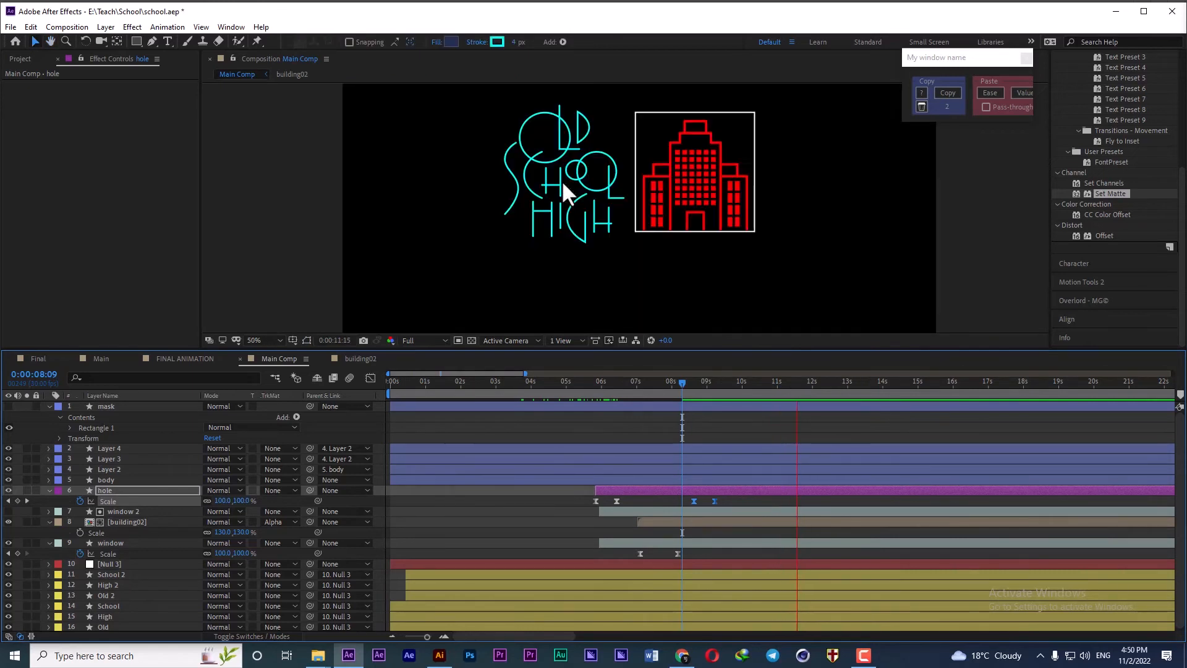
key(space)
key(Home)
key(space)
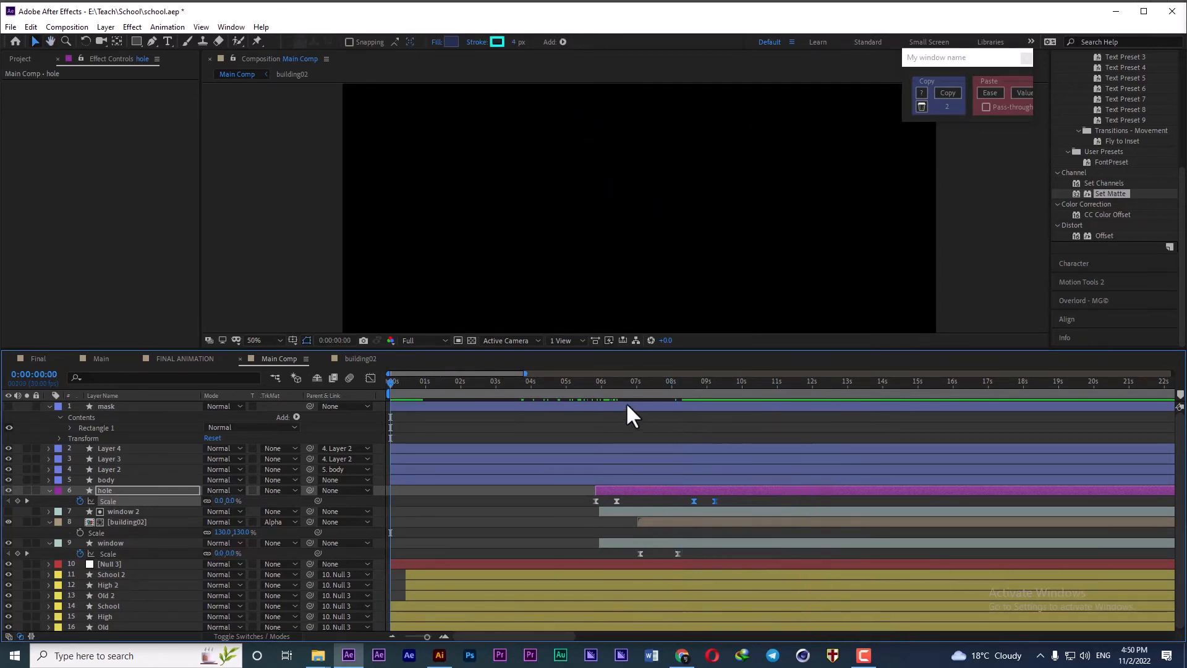
scroll(680, 208, down, 2)
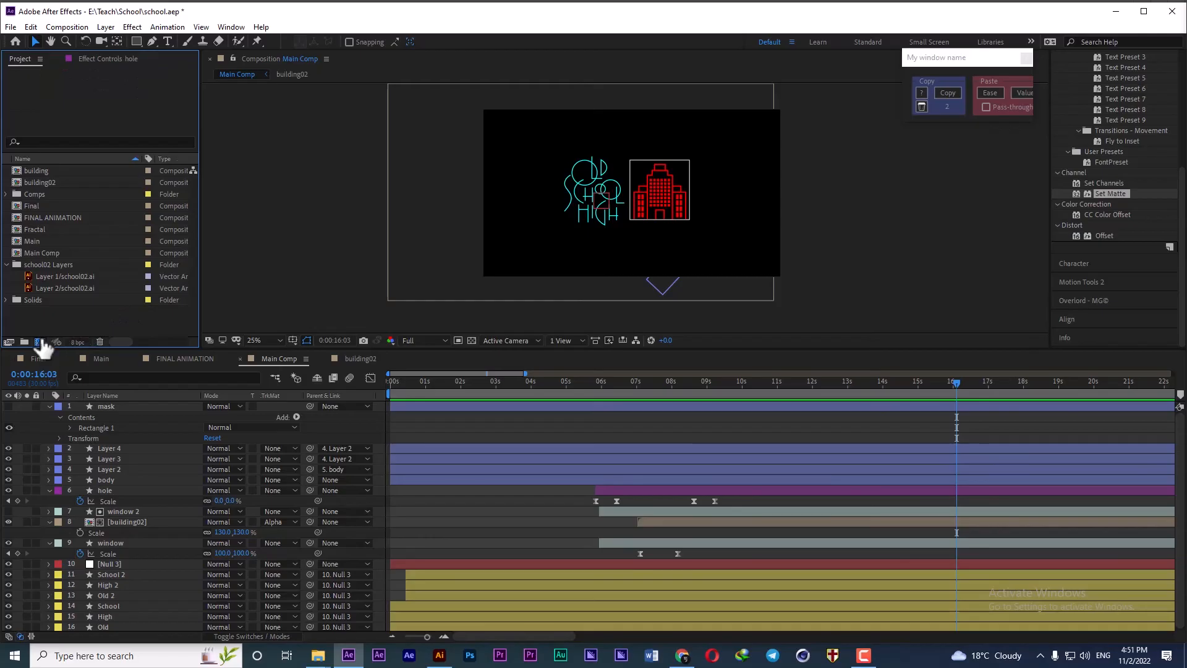
- Create a composition named "Final Animation 02", add Main Comp to it and go to 0:00:08:01
click(39, 342)
text(Fin)
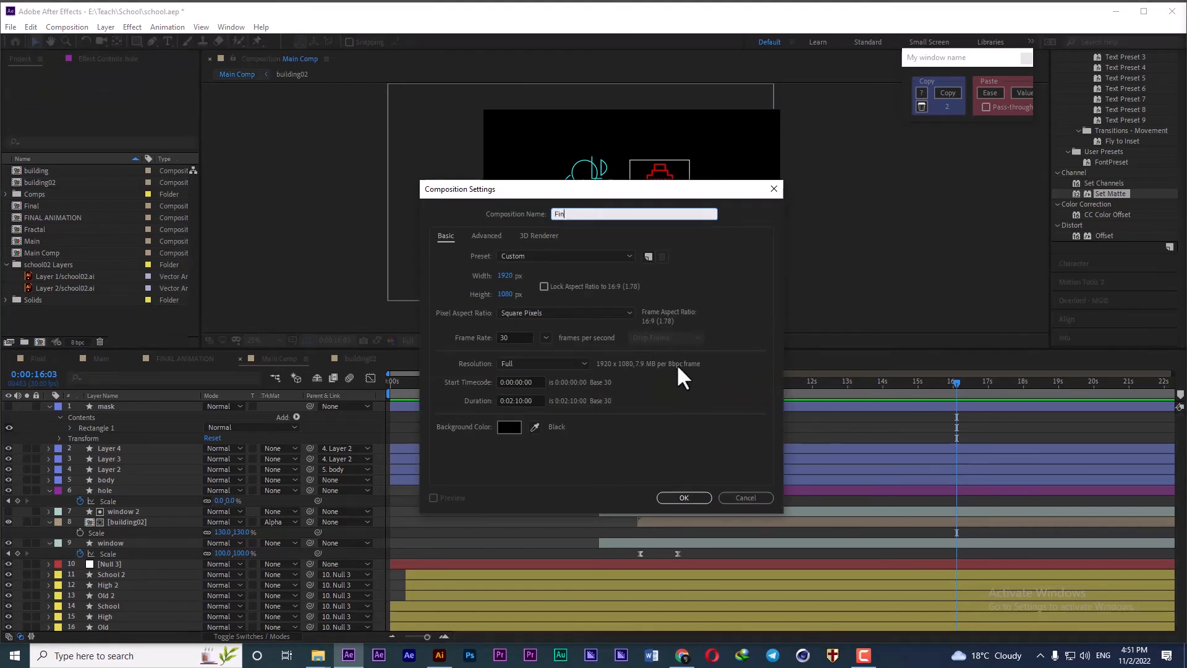
text(al Animation 02)
click(680, 498)
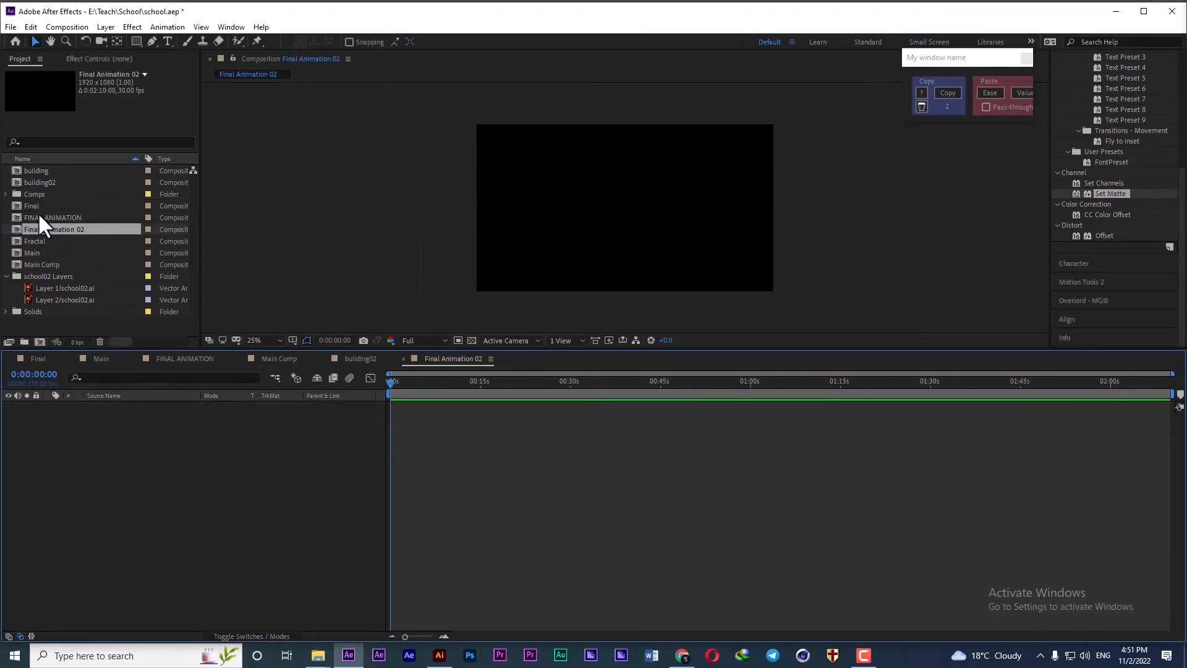
drag(40, 260, 324, 427)
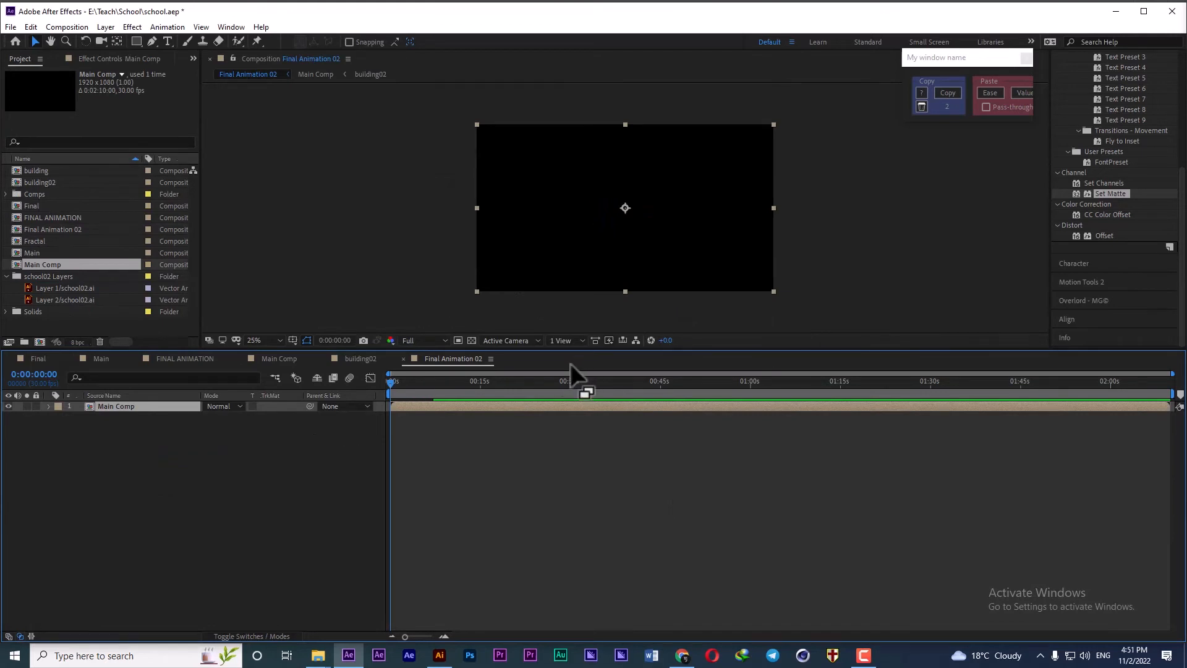
drag(391, 376, 439, 382)
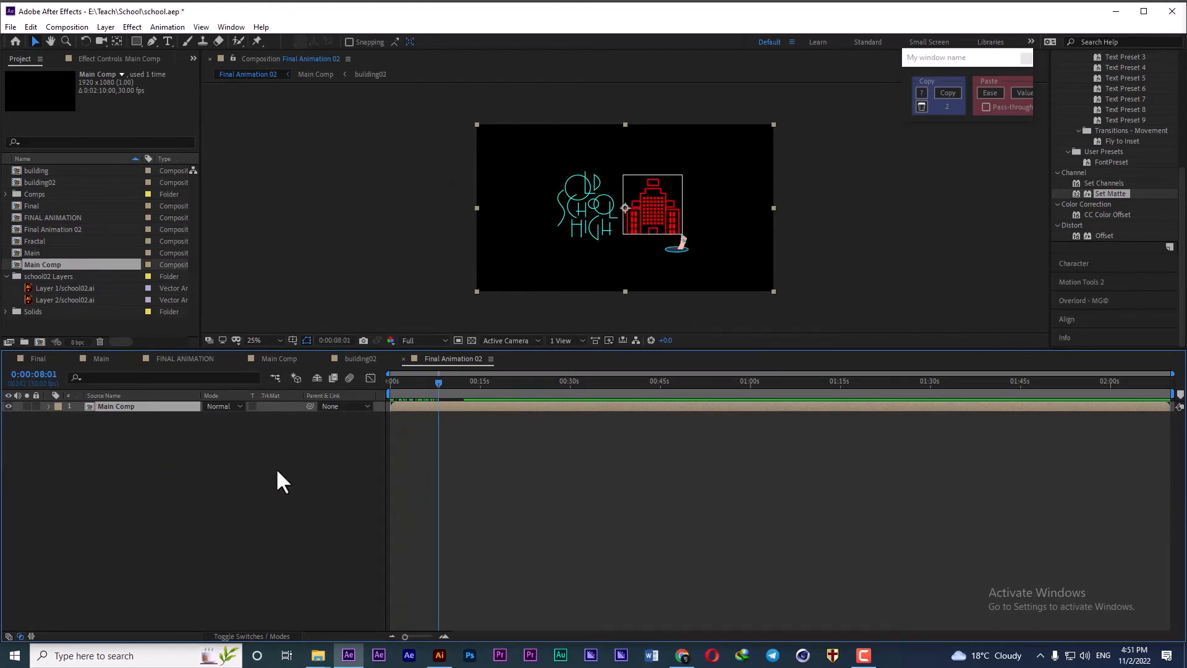
- Create a comp-sized solid named "BG" with a sampled bright blue colour in Final Animation 02
right_click(268, 474)
mouse_move(299, 482)
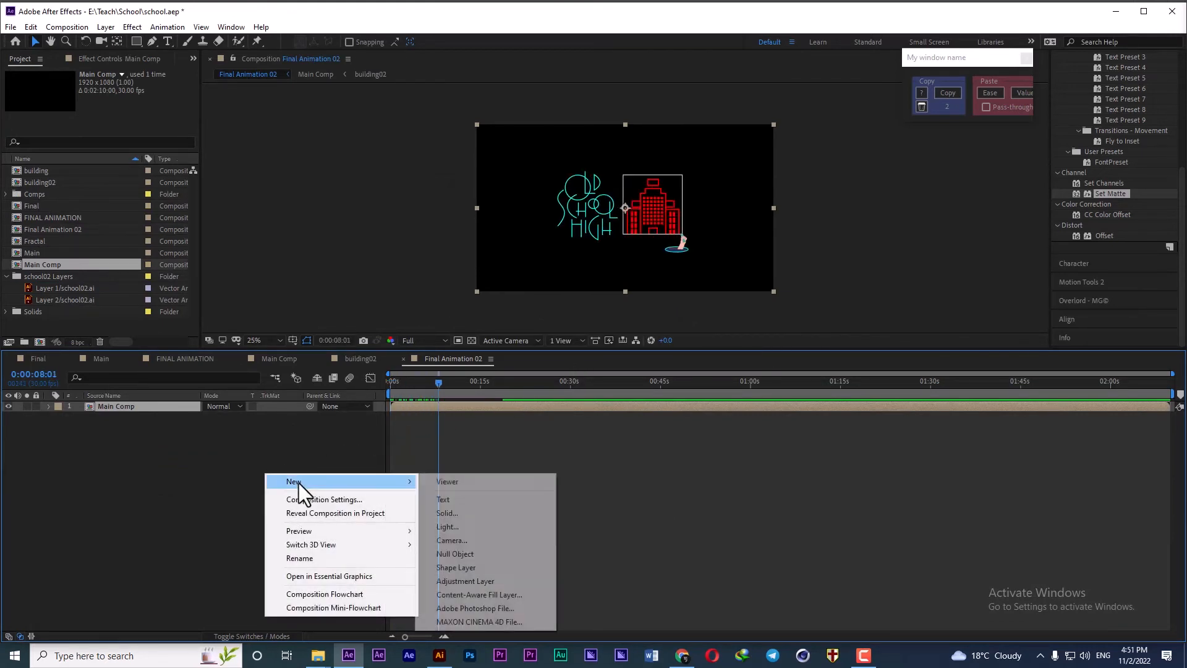
click(451, 514)
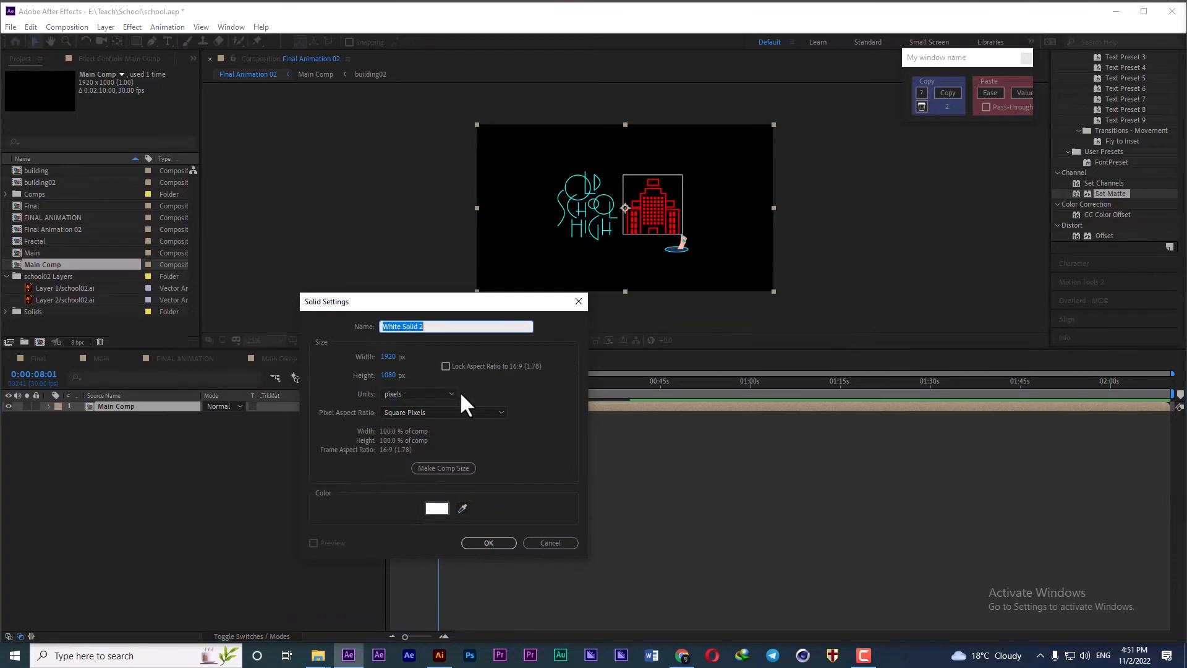
text(BG)
click(462, 508)
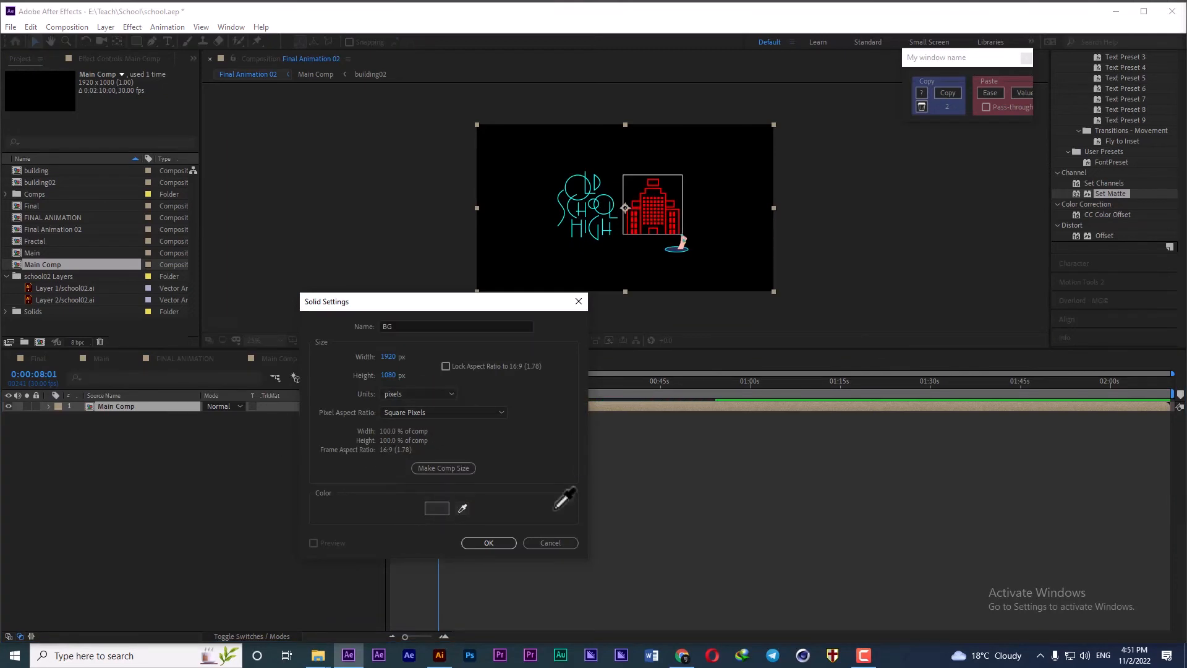
click(987, 375)
click(489, 542)
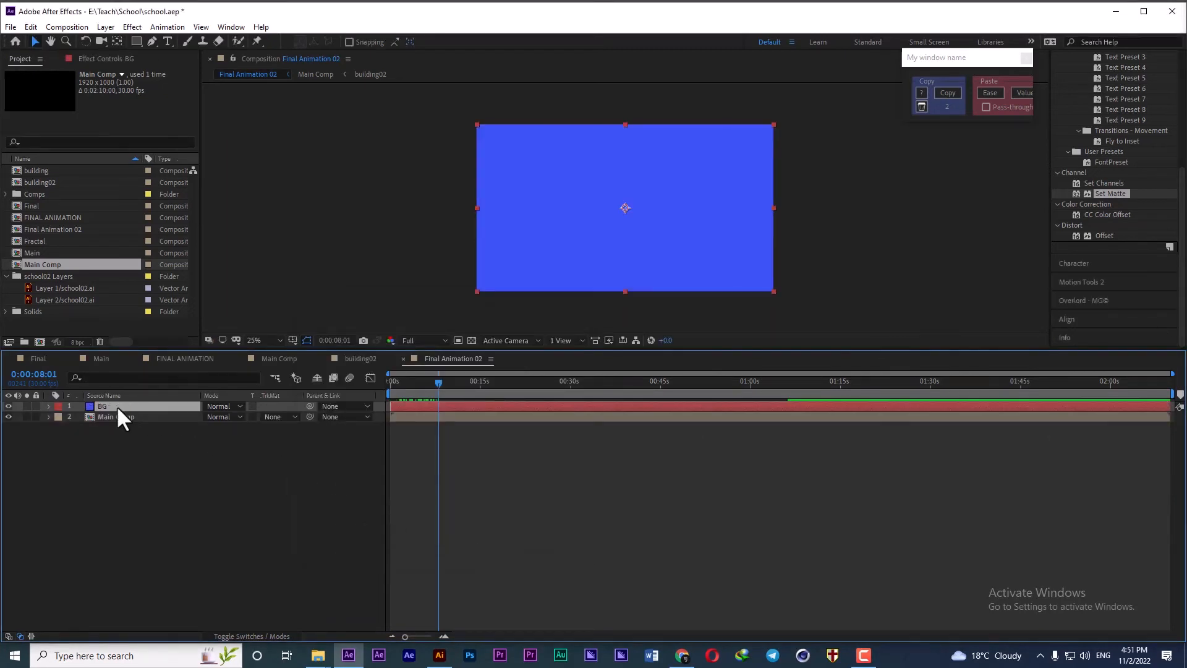
- Place the BG solid below the Main Comp layer and inspect the artwork against it
drag(116, 406, 111, 442)
click(155, 466)
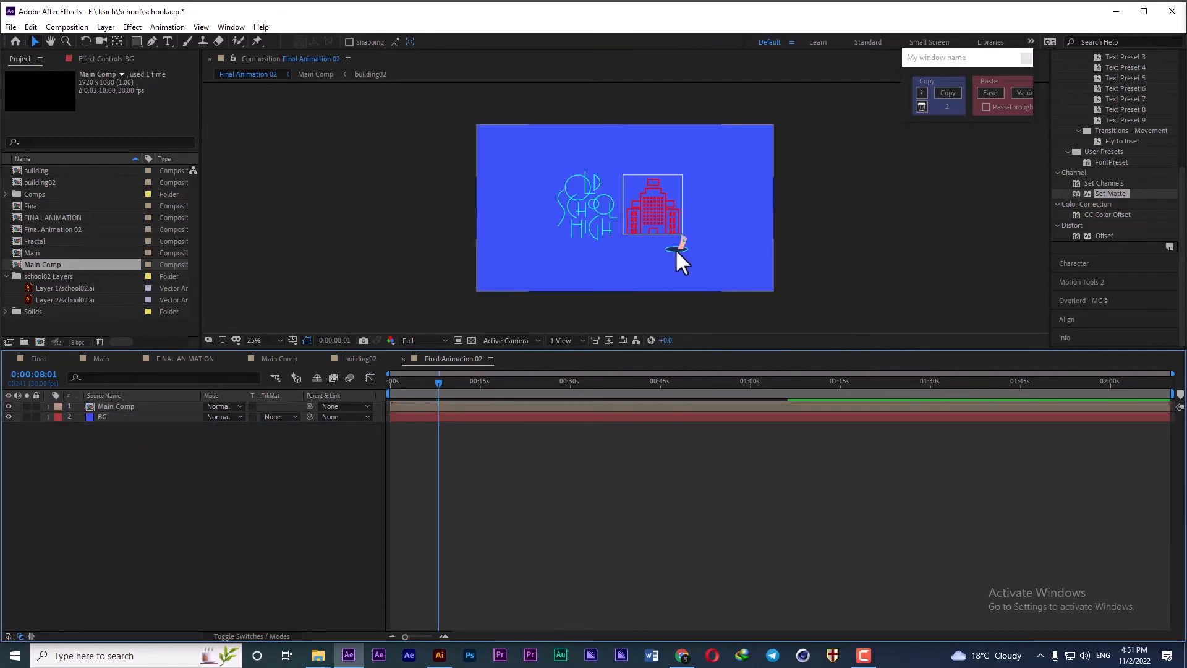
scroll(657, 224, up, 2)
scroll(657, 225, down, 2)
- Find the Deep Glow effect and apply it to the Main Comp layer in Final Animation 02
click(111, 406)
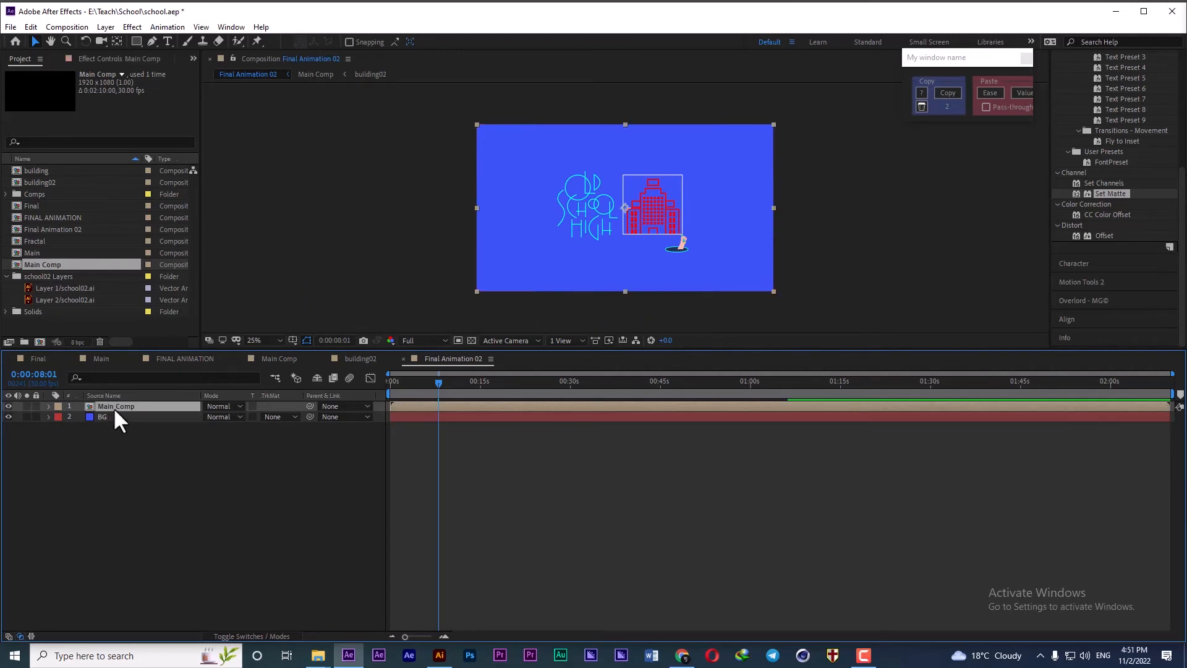
scroll(1131, 179, up, 5)
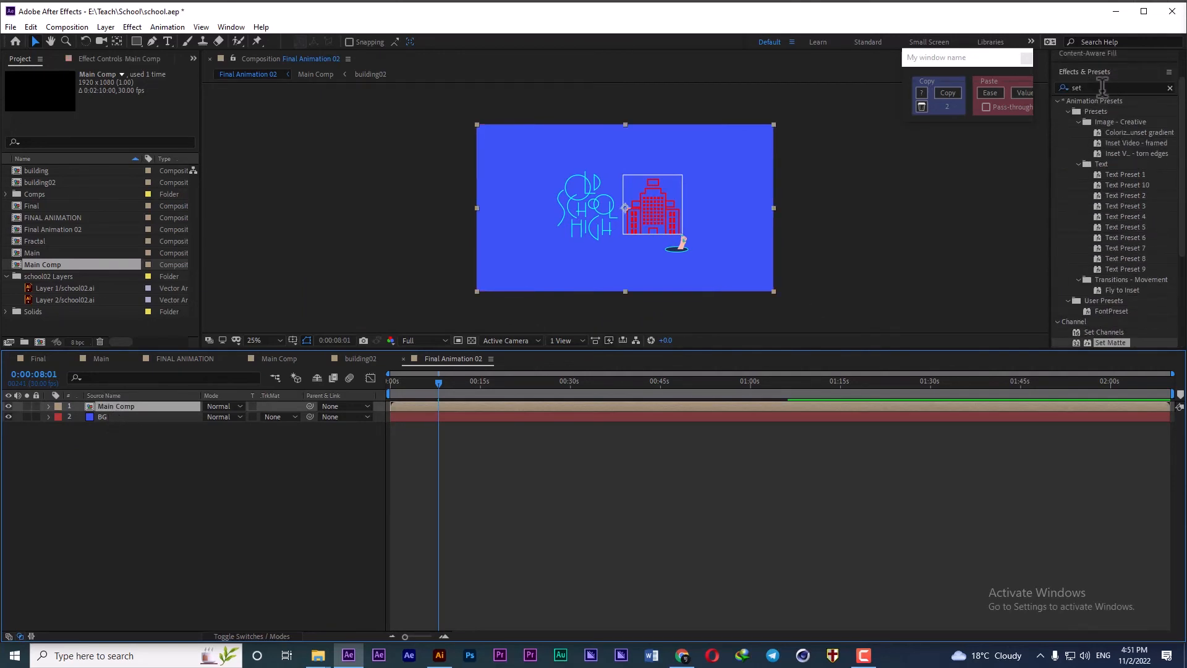
drag(1084, 88, 1054, 85)
text(d)
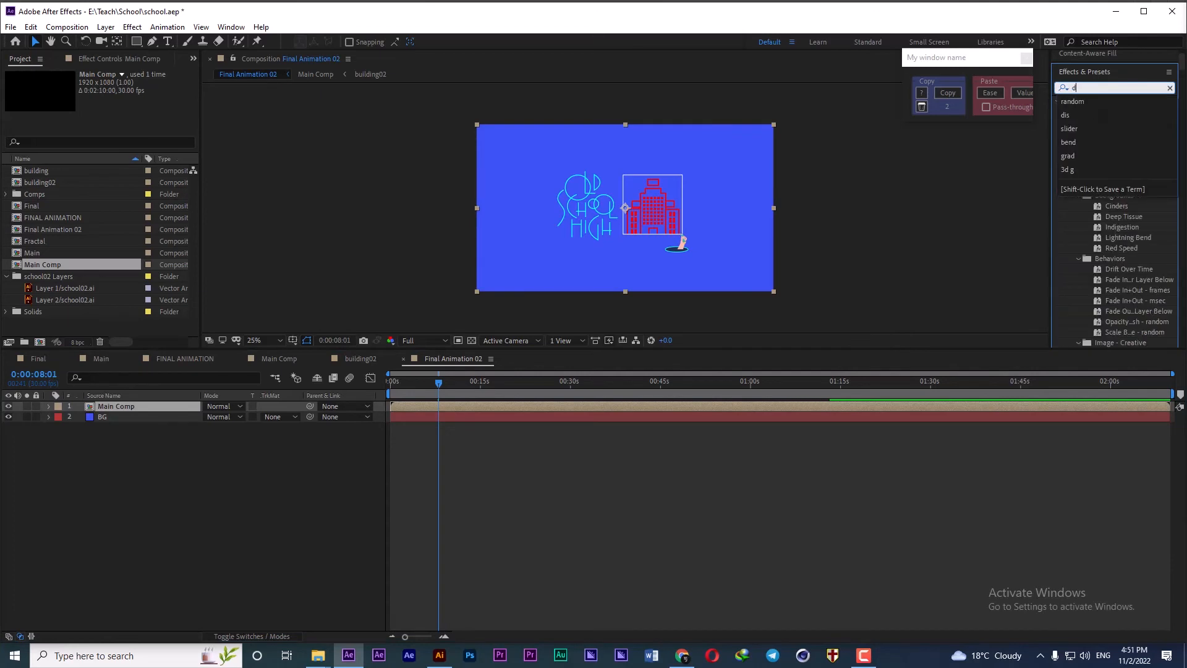
text(eep)
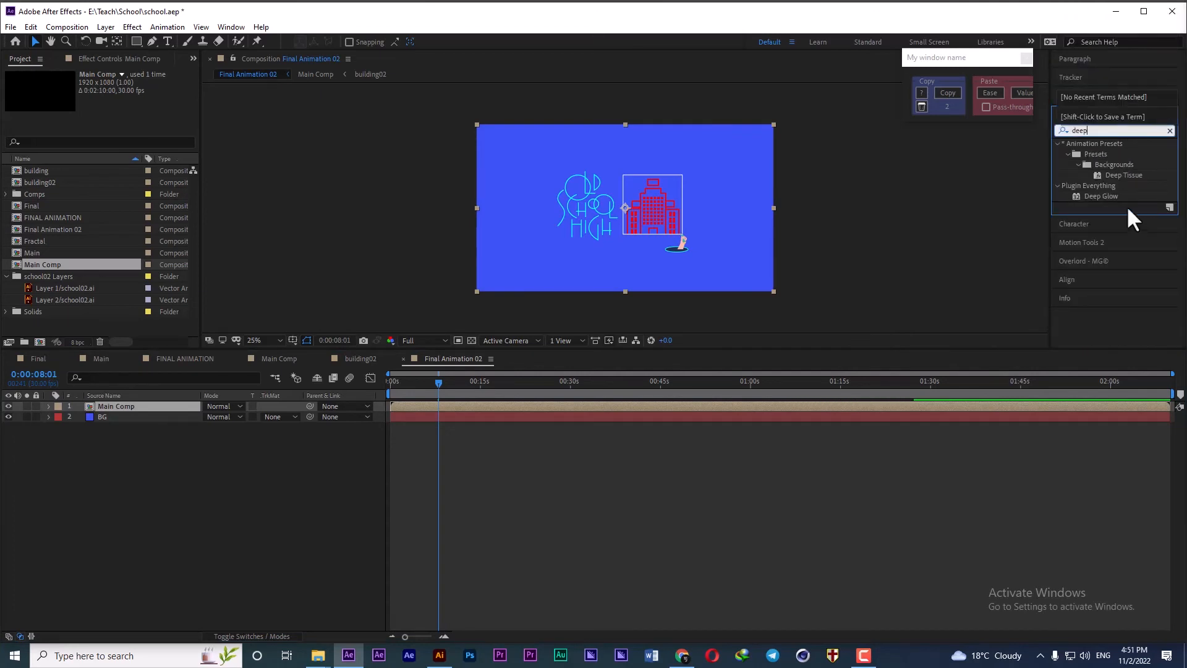
double_click(1102, 197)
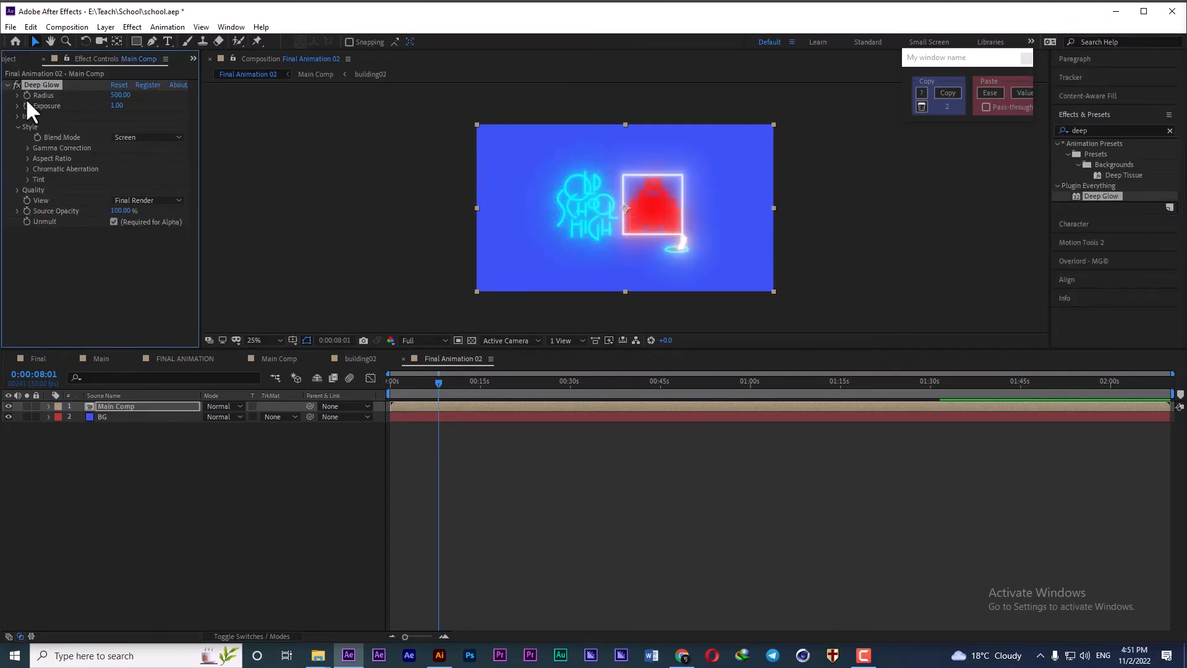
- Set Deep Glow's Radius to 200 and its Exposure to 0.5 on the Main Comp layer
click(119, 95)
text(200)
key(Return)
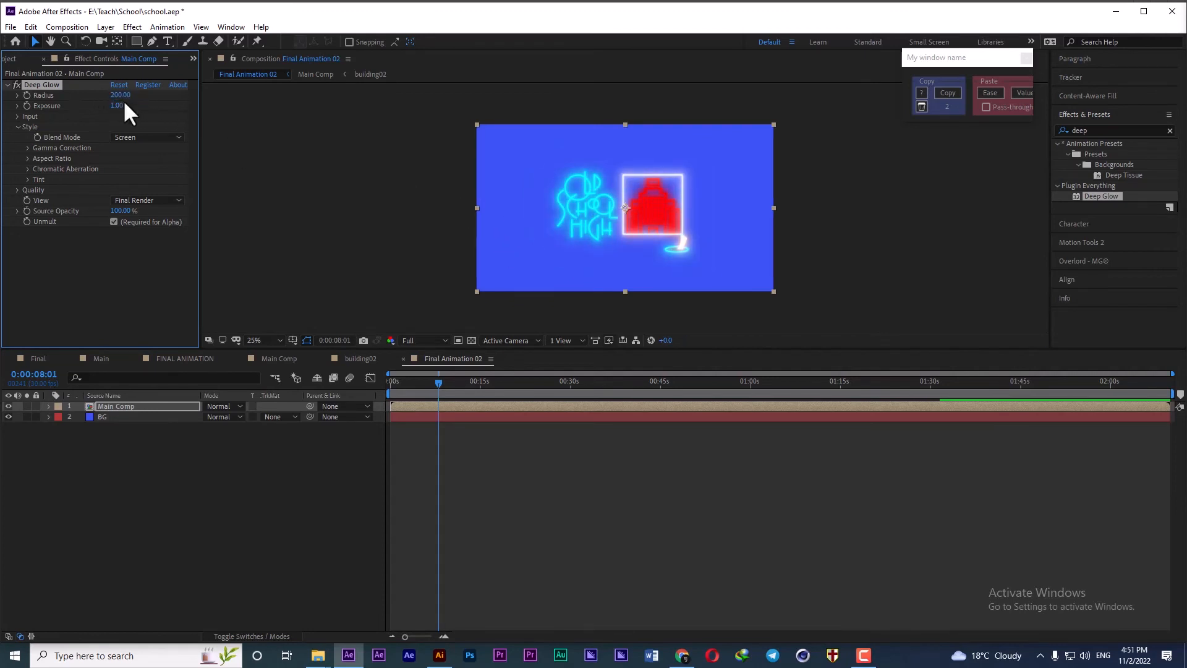
click(119, 106)
text(0.5)
key(Return)
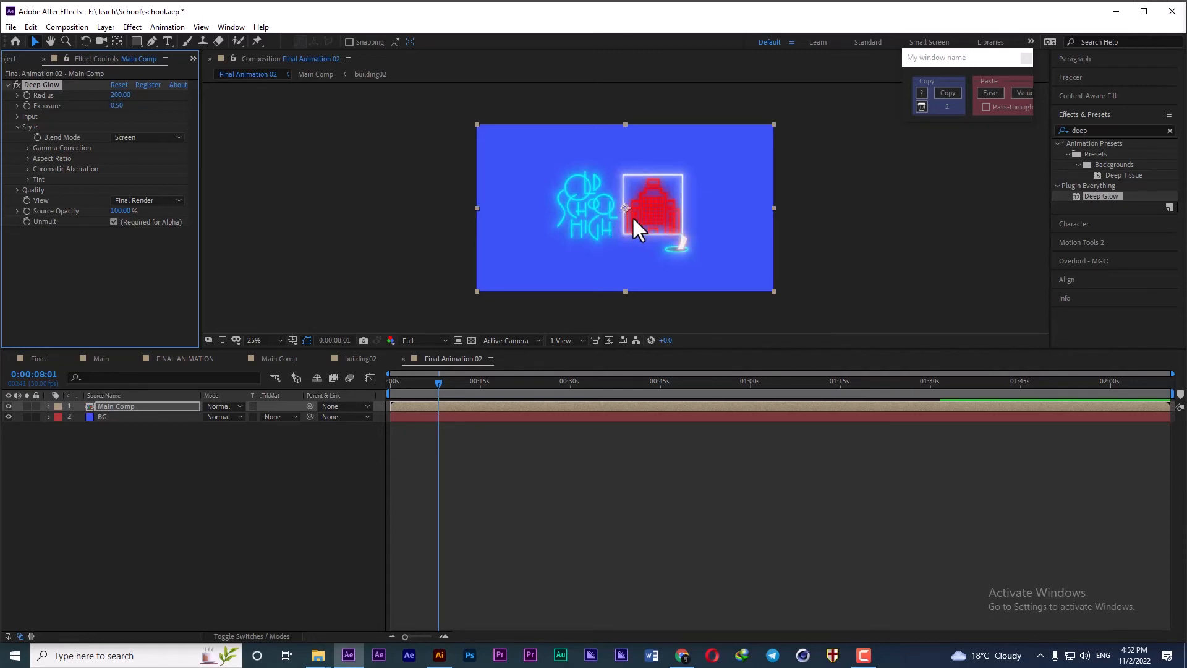
- Inspect the glow on the artwork up close and lower Deep Glow's Exposure to 0.2
scroll(632, 216, up, 2)
click(117, 106)
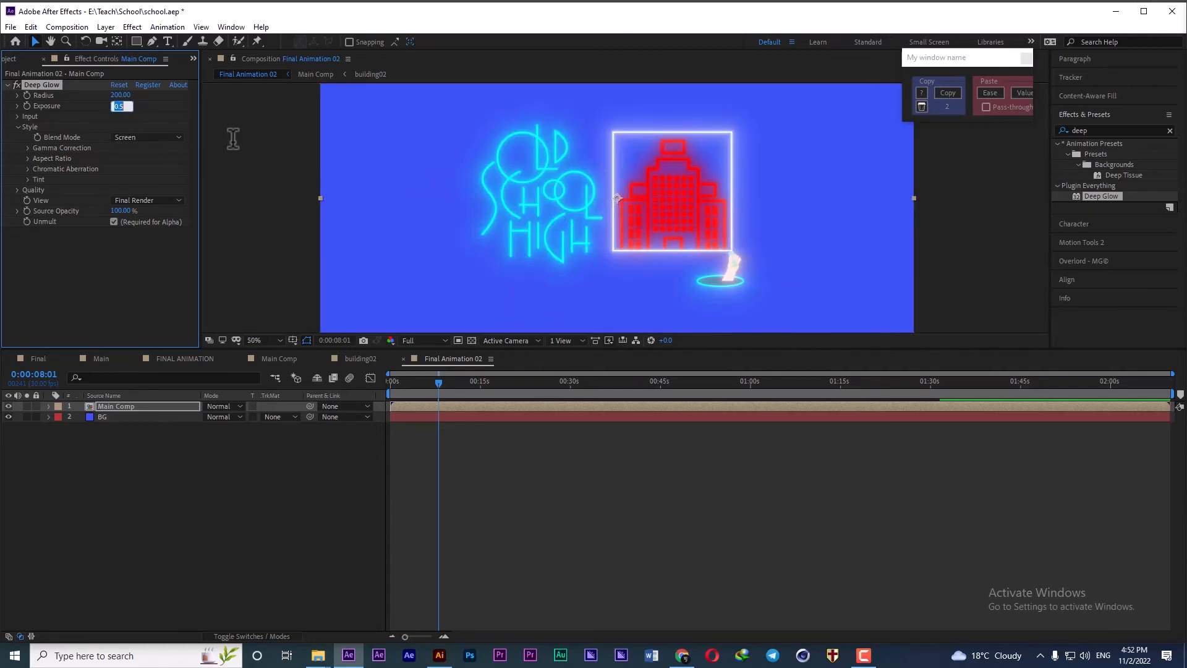
key(Right)
key(shift+Left)
text(2)
key(Return)
scroll(664, 219, down, 2)
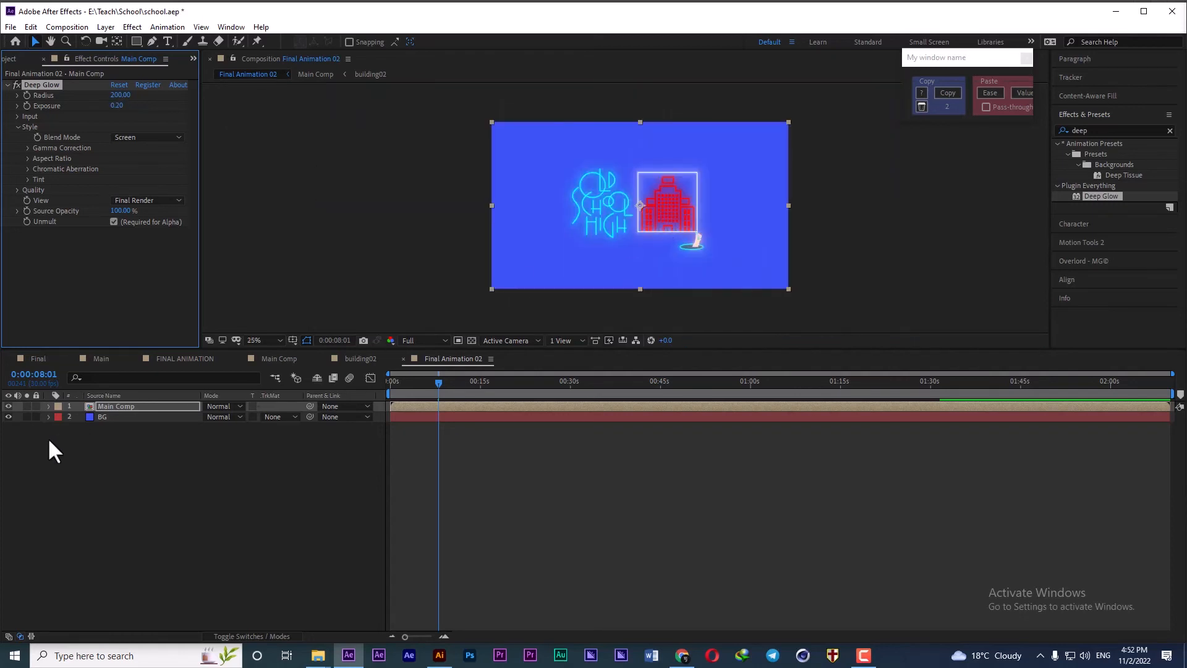
- View the FINAL ANIMATION composition's glow and reflection for reference, and return to Final Animation 02
click(101, 406)
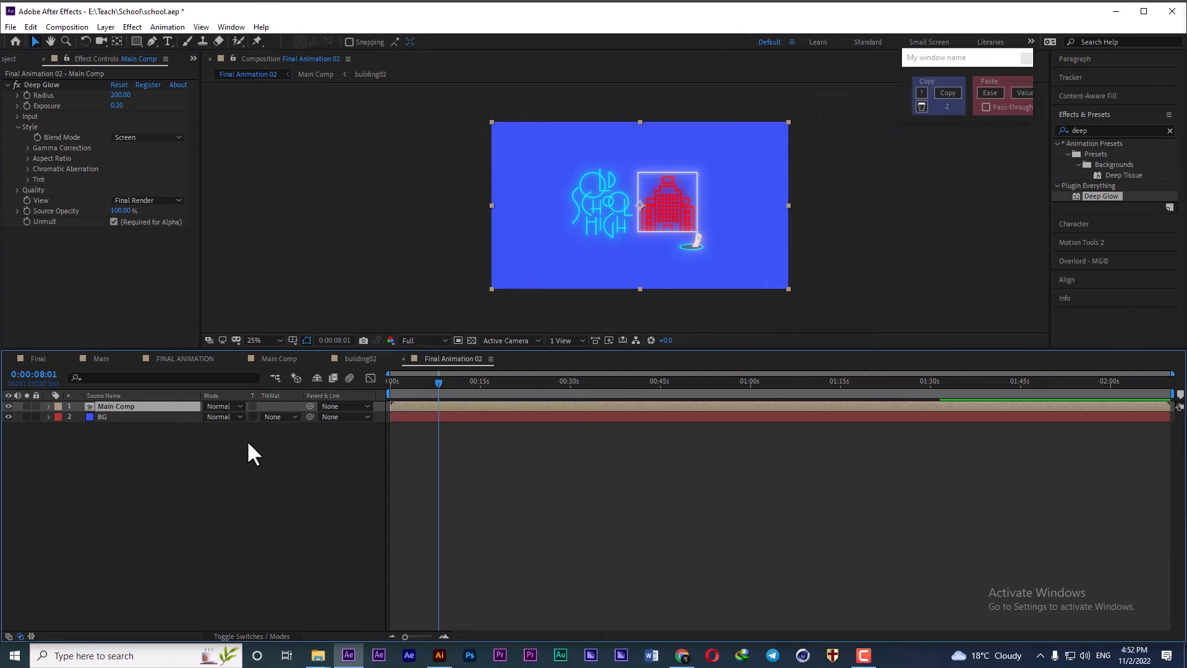
click(124, 436)
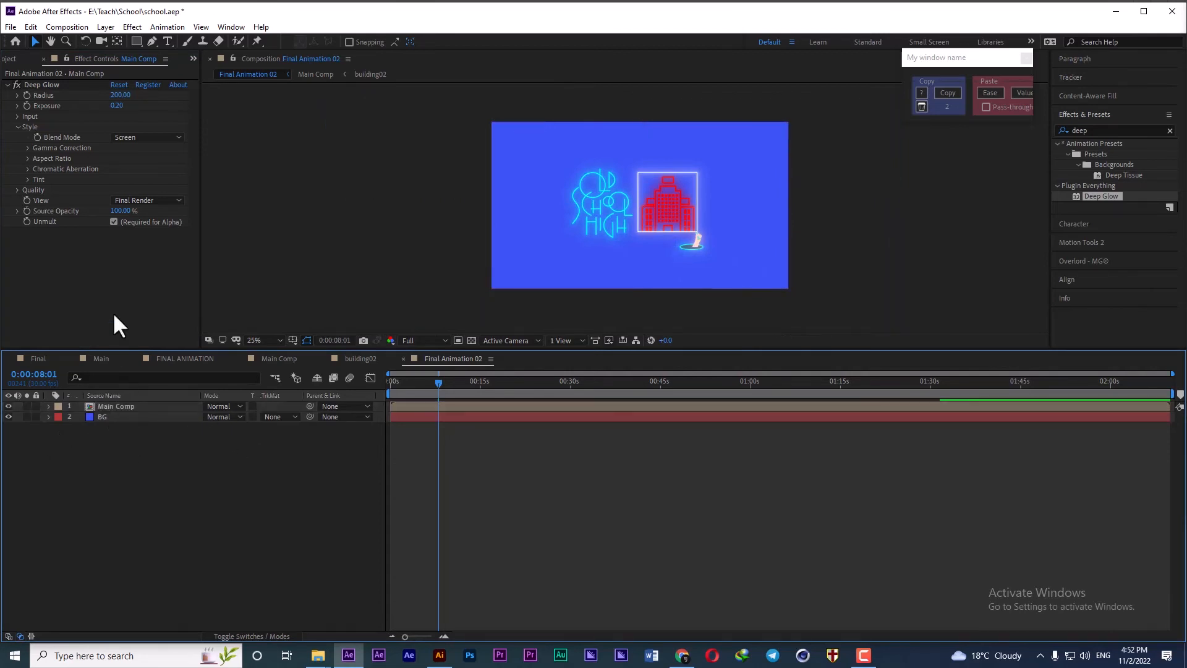
click(179, 356)
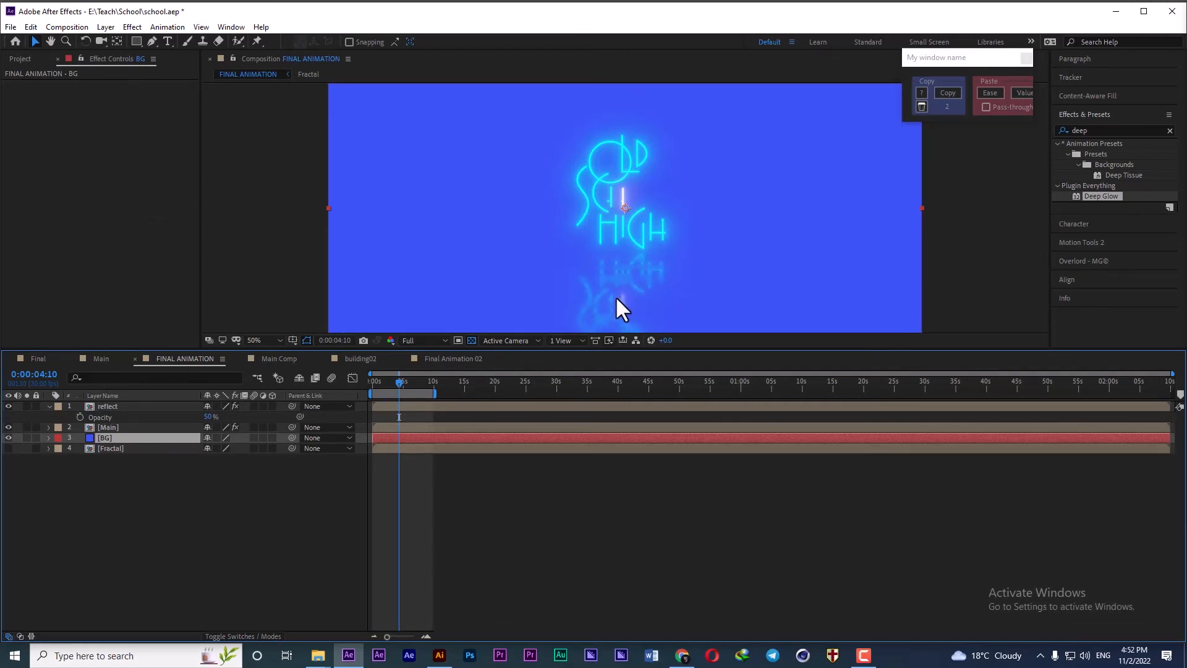
click(454, 357)
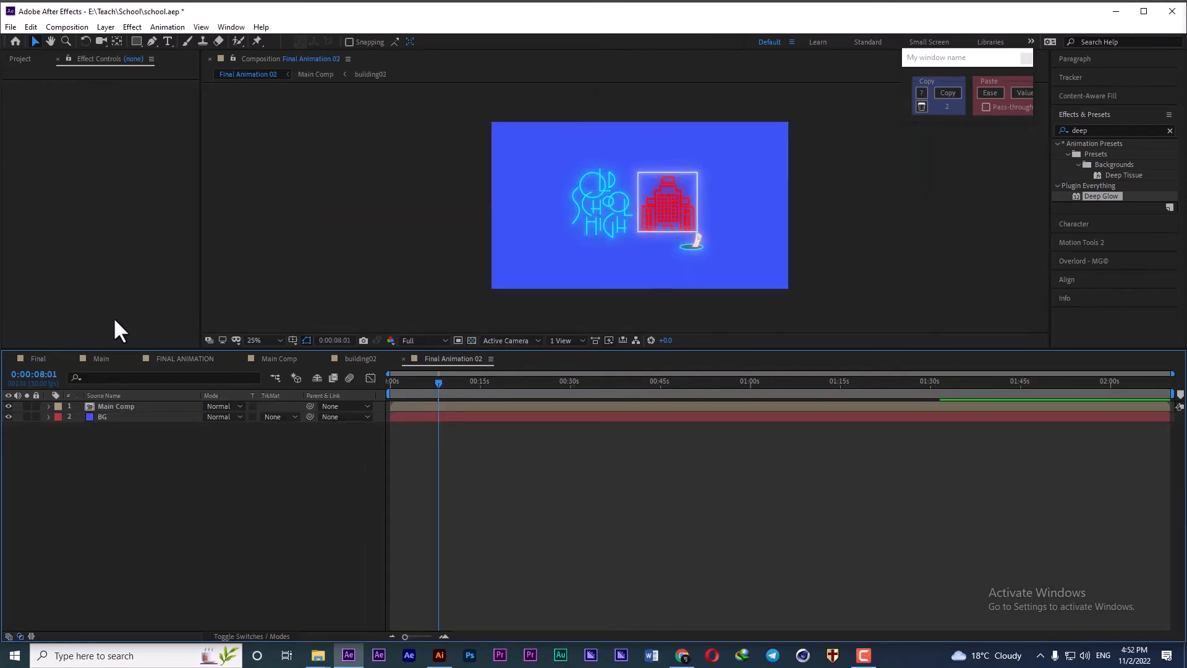
- Create a 1920 × 1080 composition at 30 fps named "Fractal02"
click(19, 59)
click(41, 343)
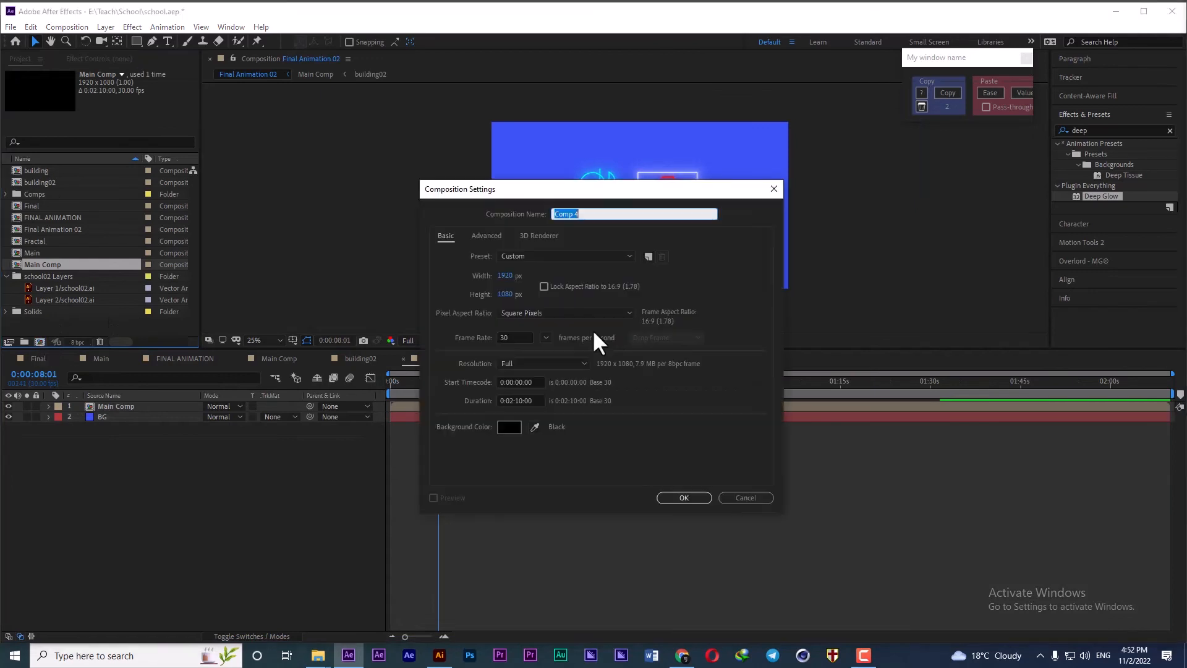
text(Fractal)
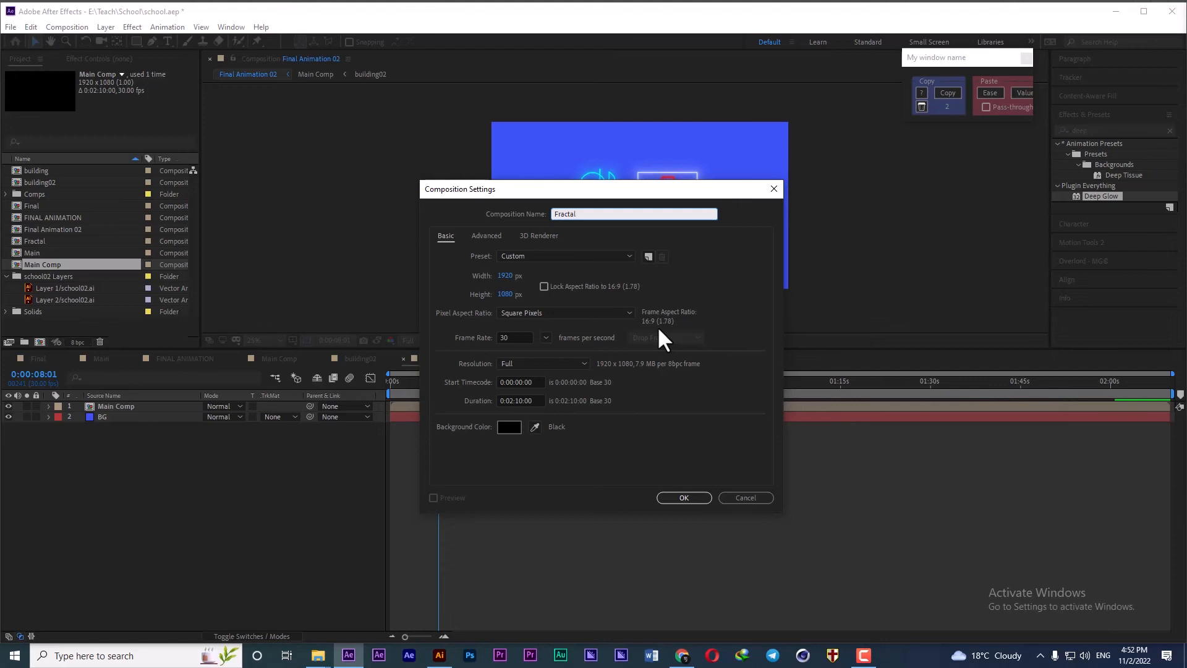
text(02)
key(Return)
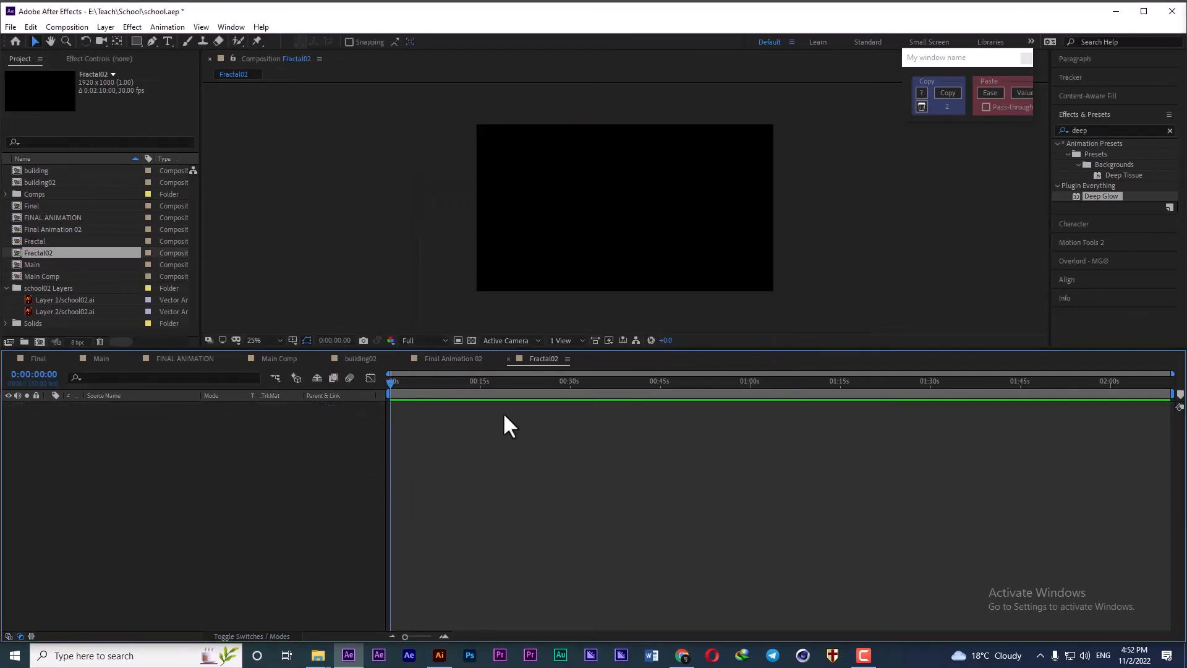
- Add a comp-sized blue solid named "Fractal" to the Fractal02 composition
right_click(314, 472)
mouse_move(332, 481)
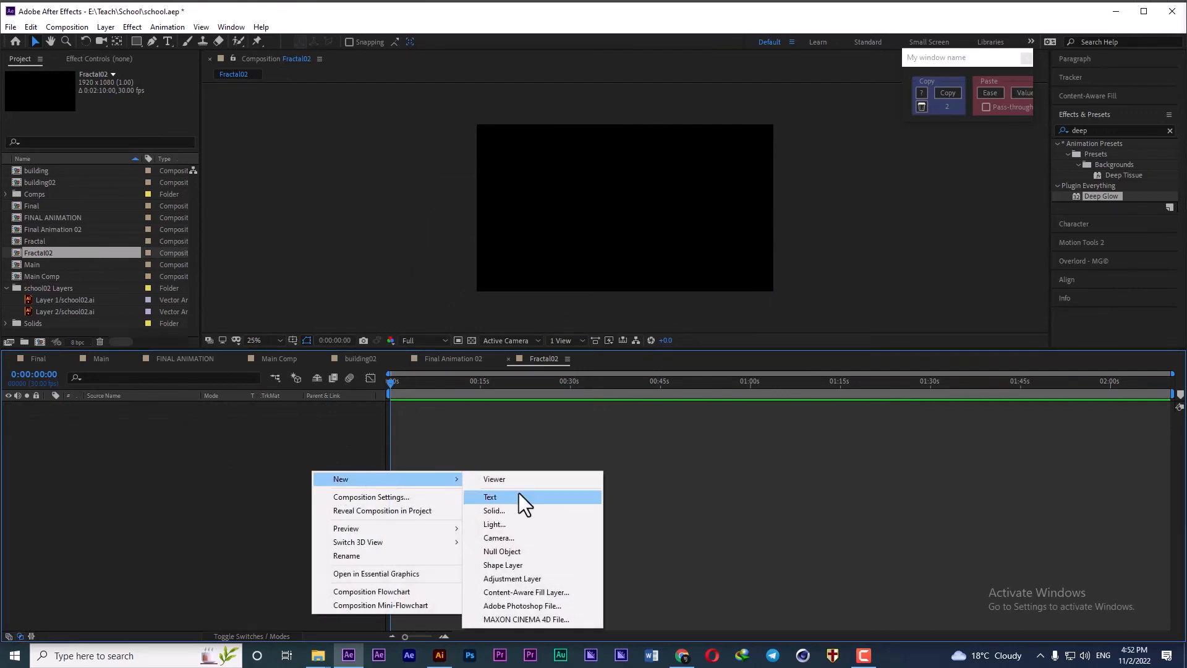
click(517, 508)
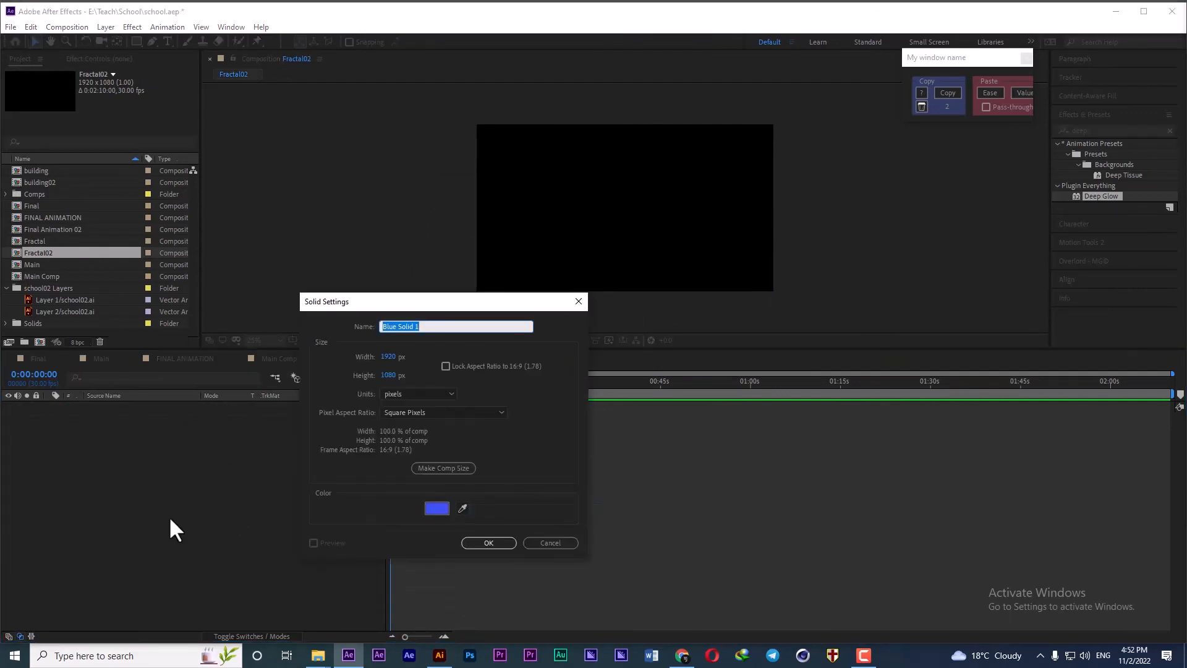
text(Fractal)
key(Return)
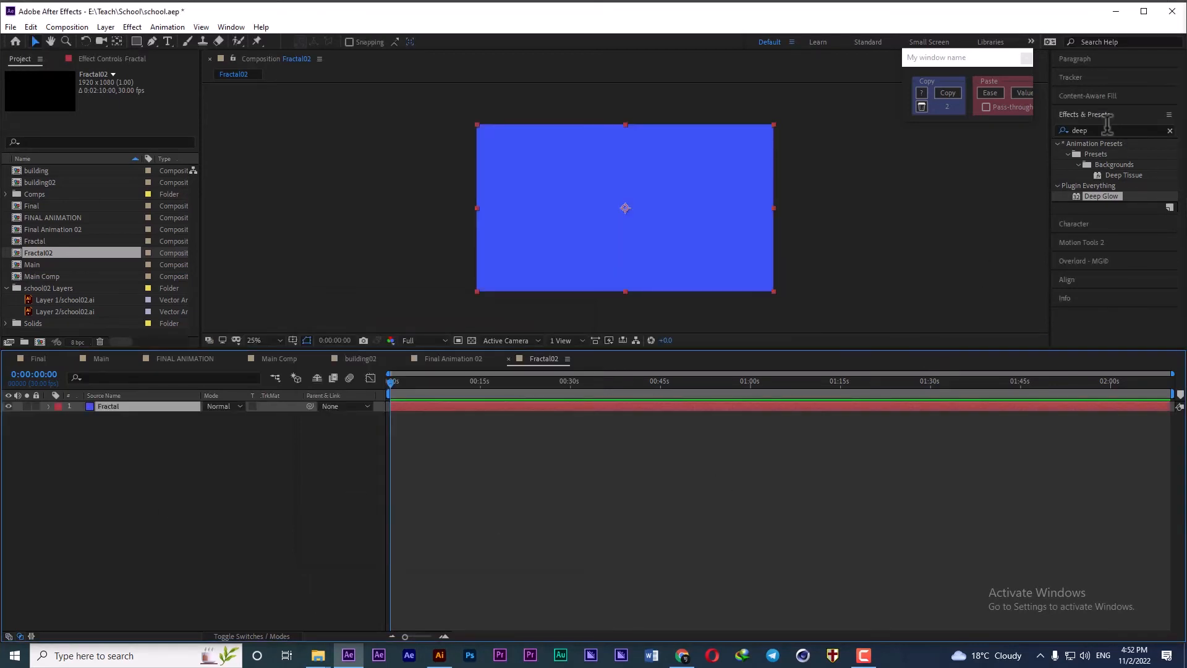
- Find the Fractal Noise effect and apply it to the Fractal solid
click(1107, 128)
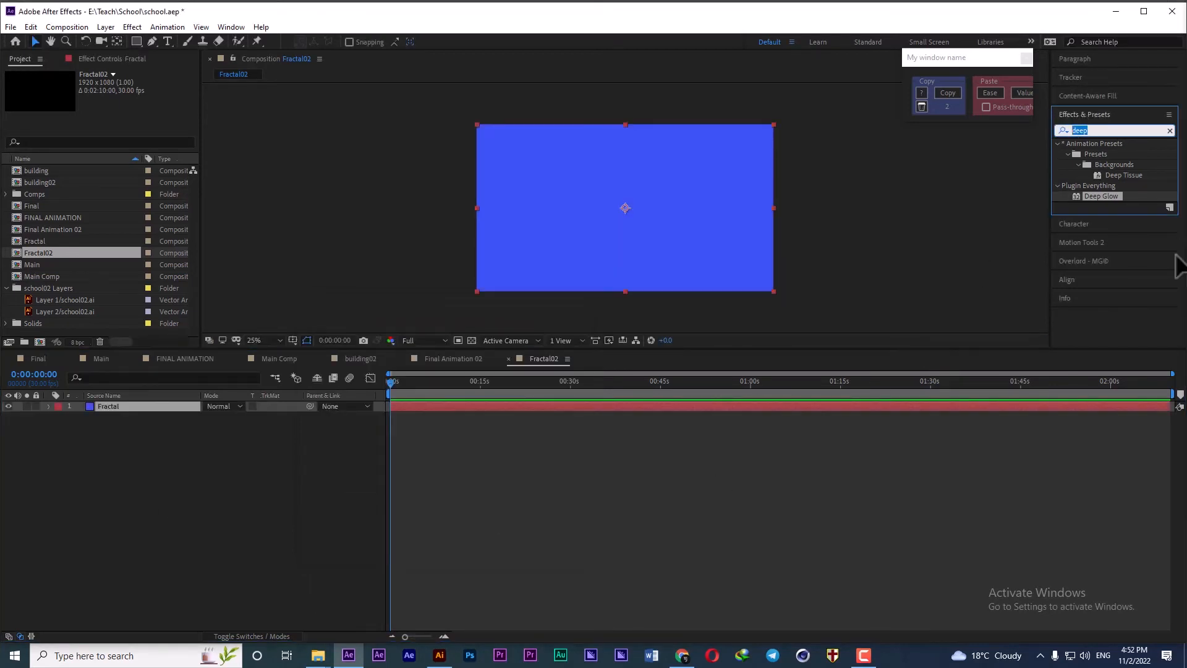
text(fract)
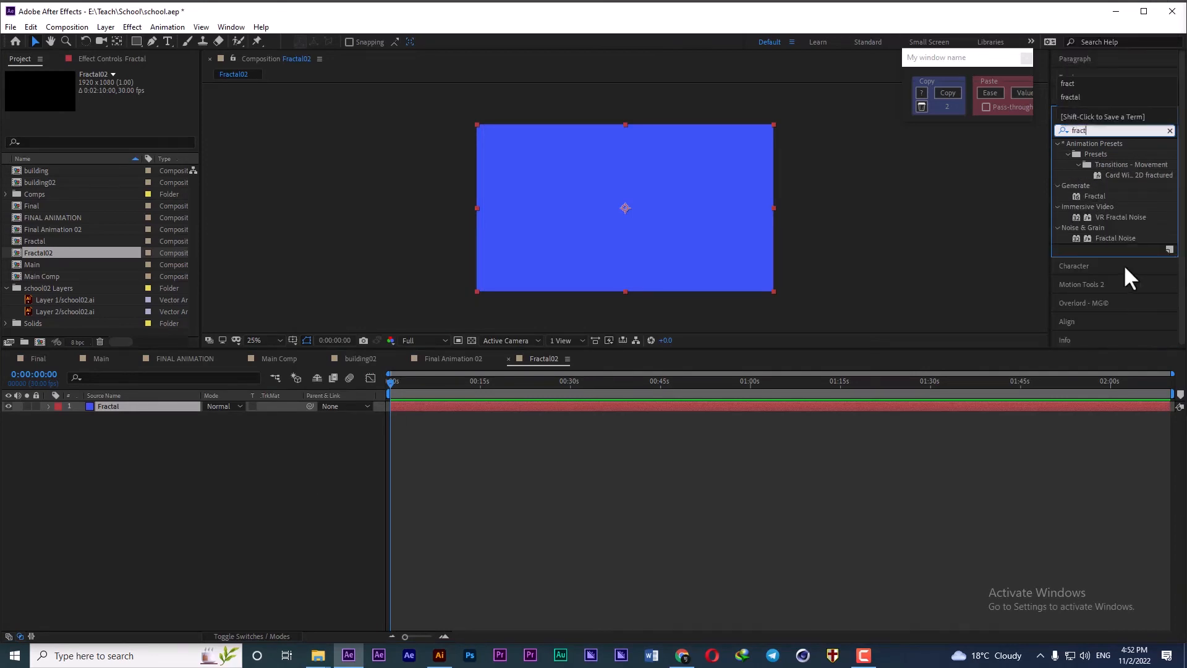
double_click(1116, 237)
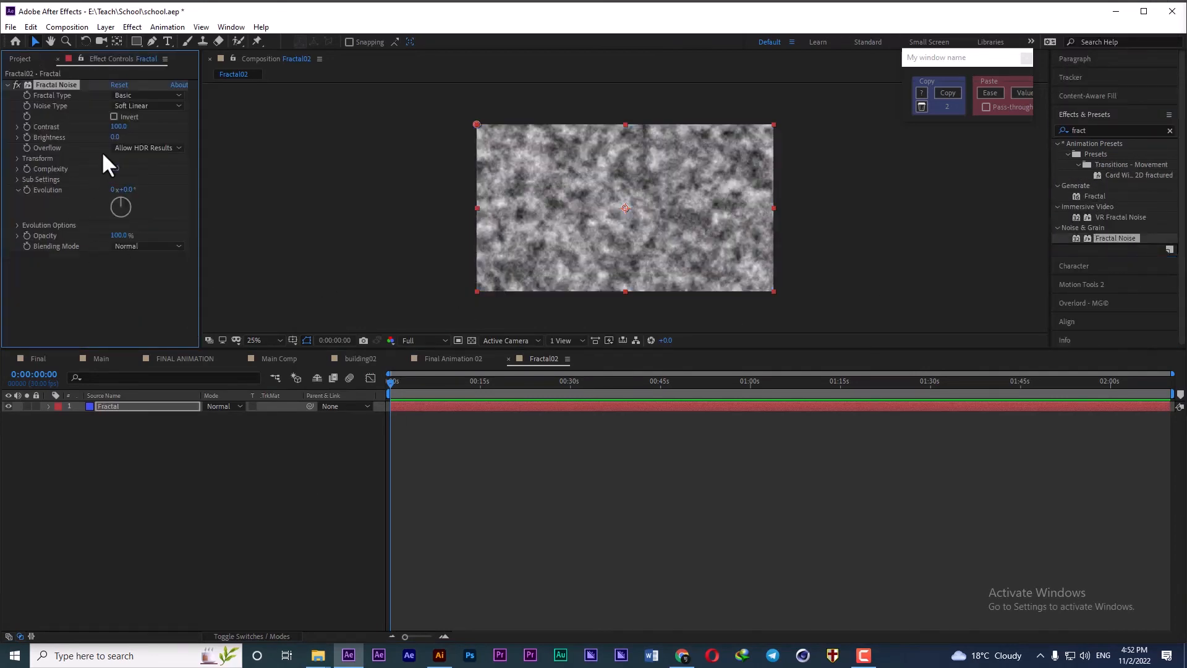
- Try Turbulent Sharp, Turbulent Basic and Turbulent Smooth as the noise's Fractal Type, and return it to Basic
click(123, 99)
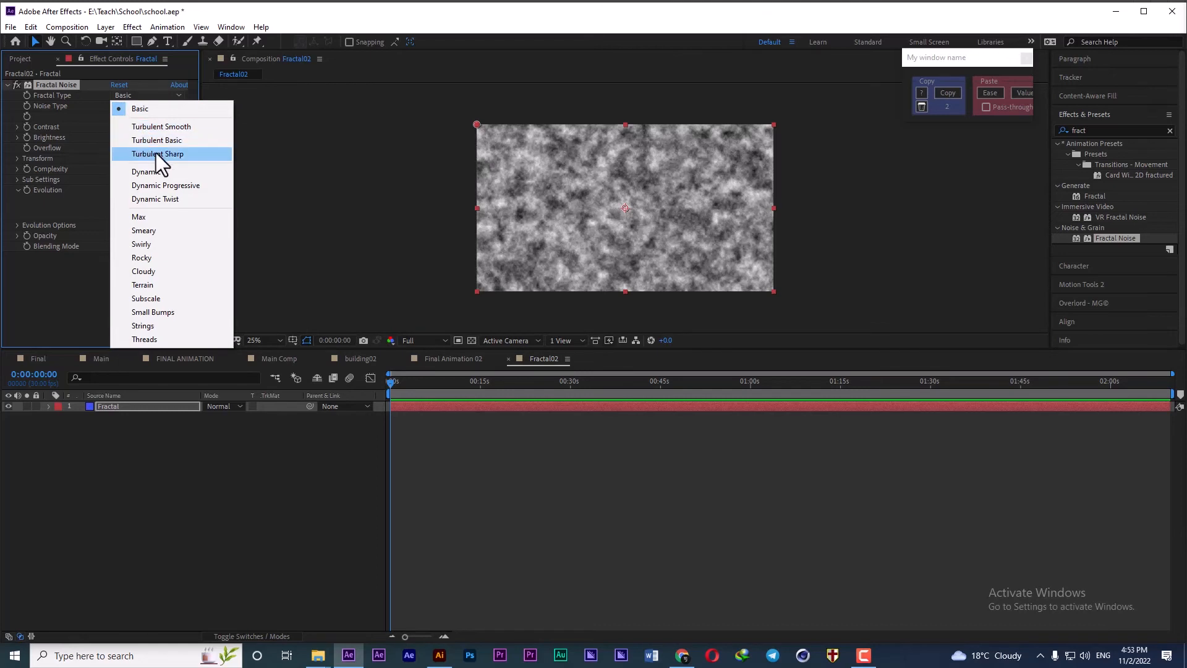
click(155, 154)
click(136, 95)
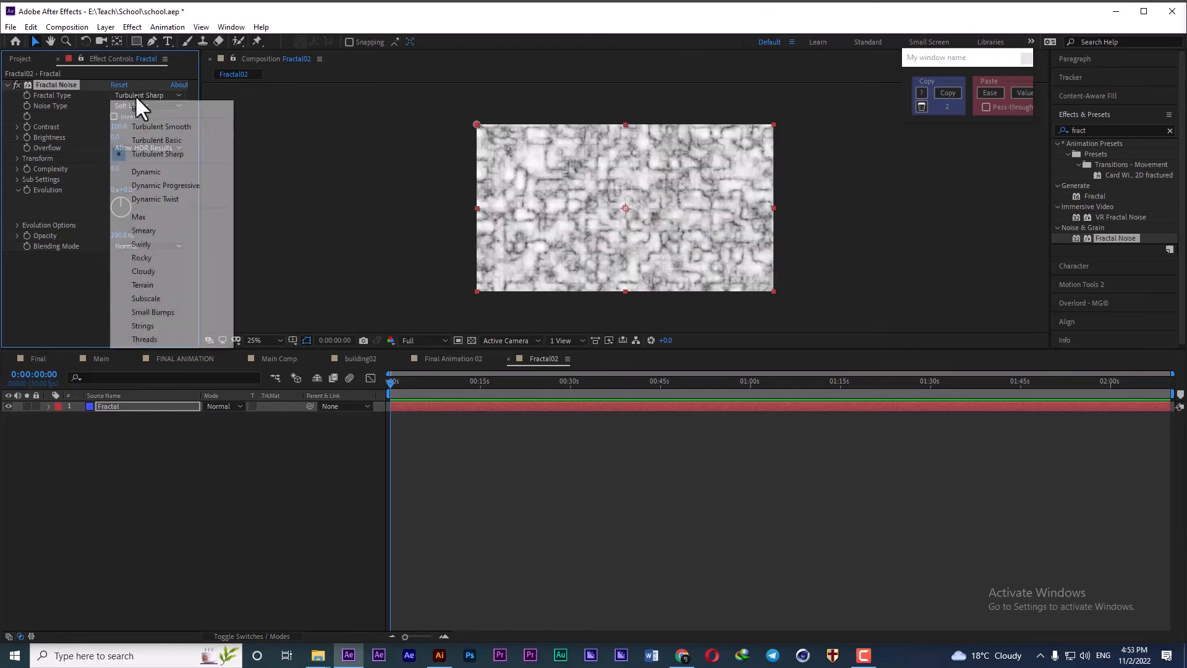
click(157, 137)
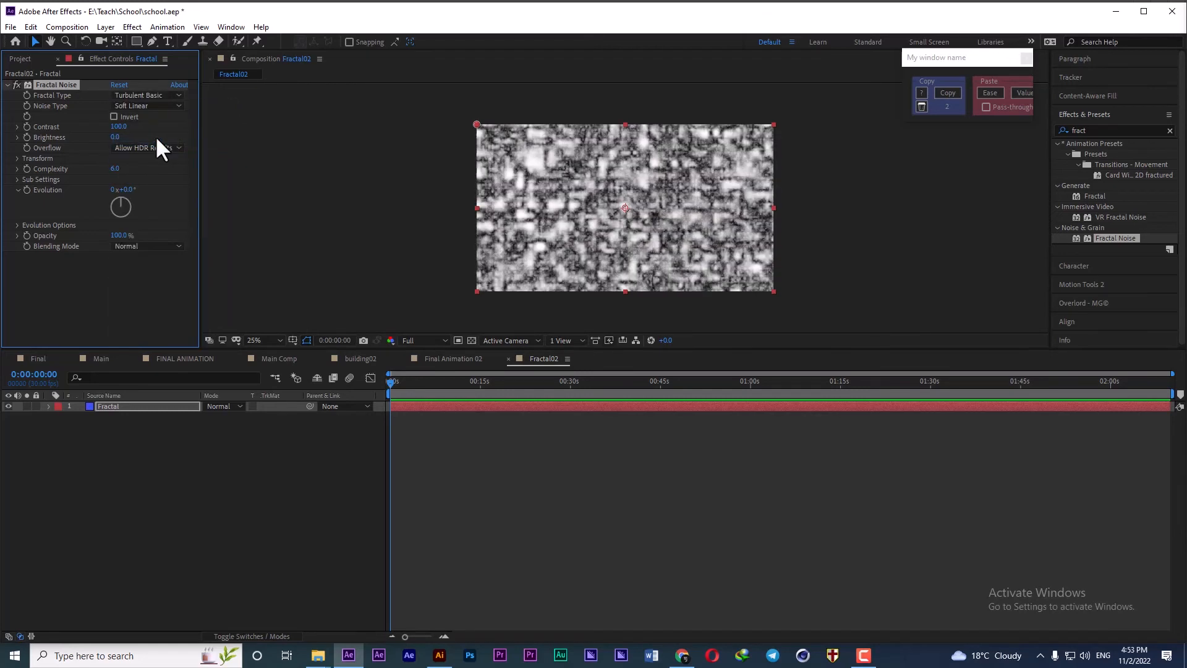
click(138, 94)
click(152, 127)
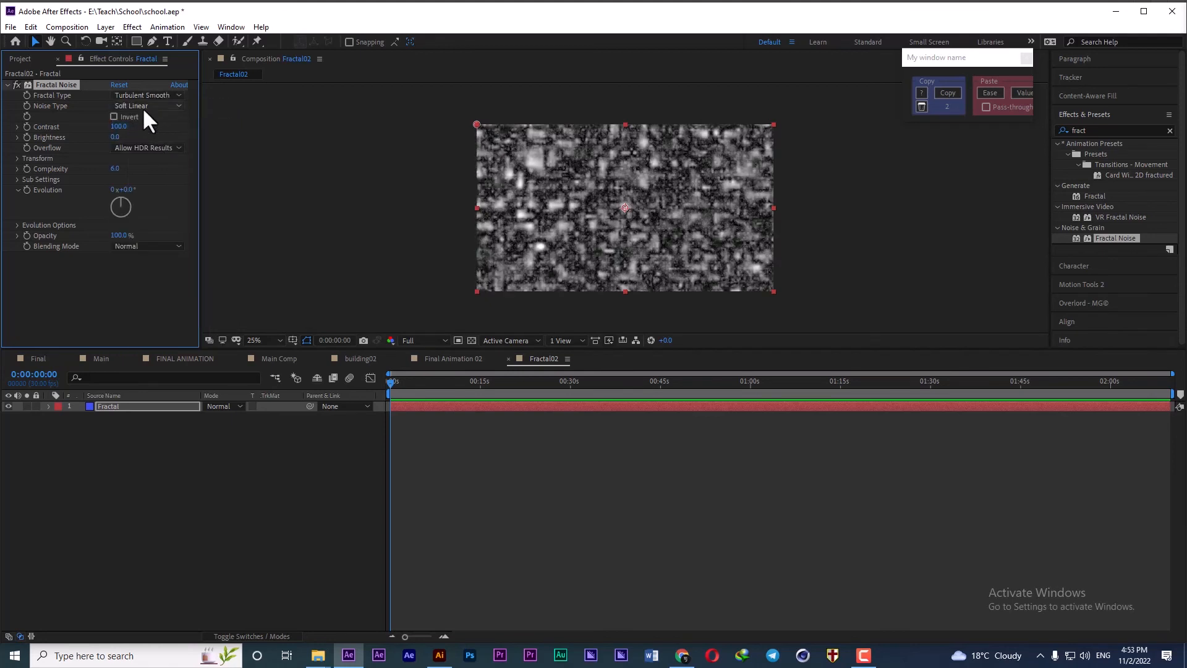
click(143, 98)
click(144, 111)
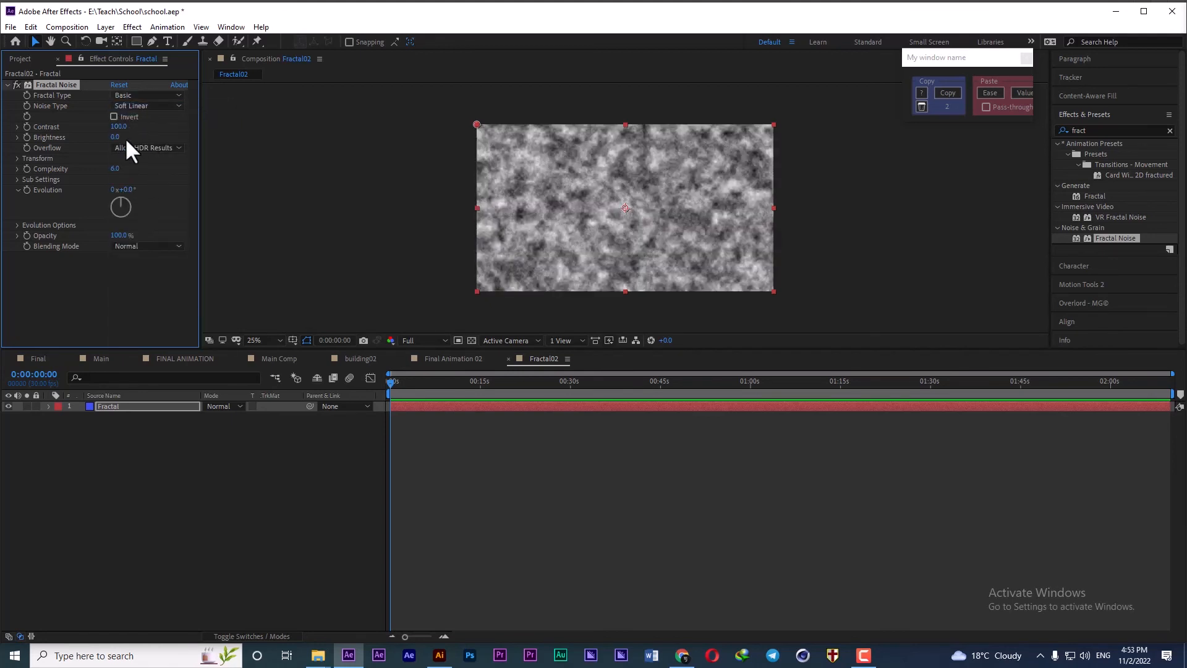
- Drive Fractal Noise's Evolution with the expression time*80 and preview the moving noise
alt+click(26, 190)
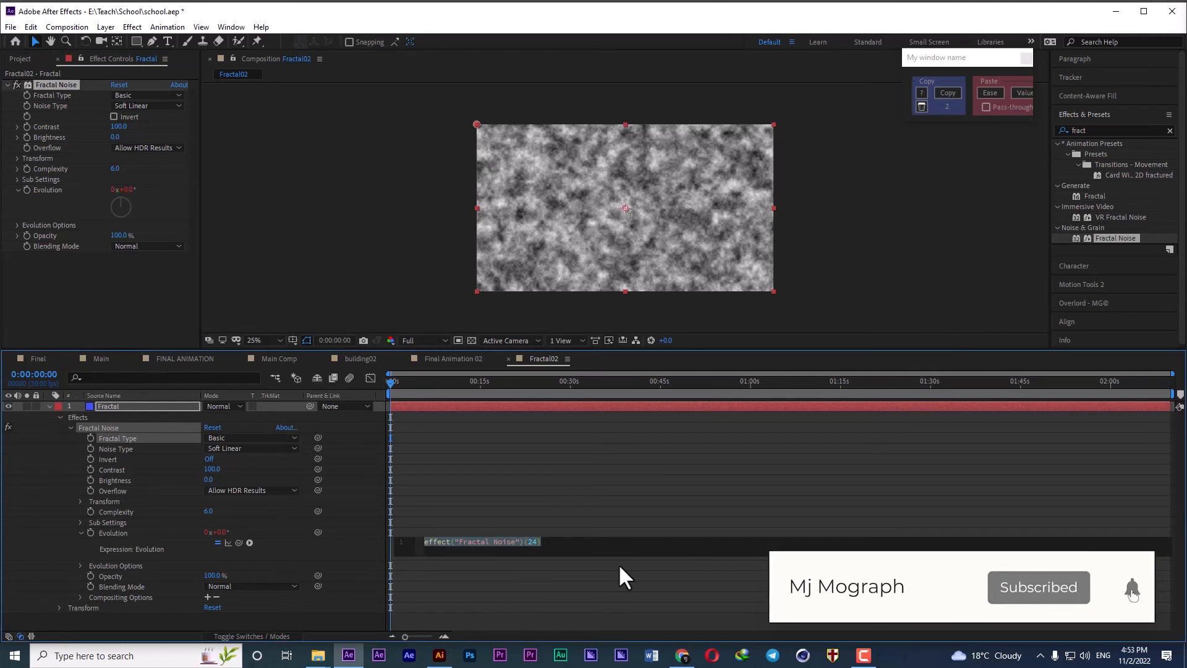
text(time*)
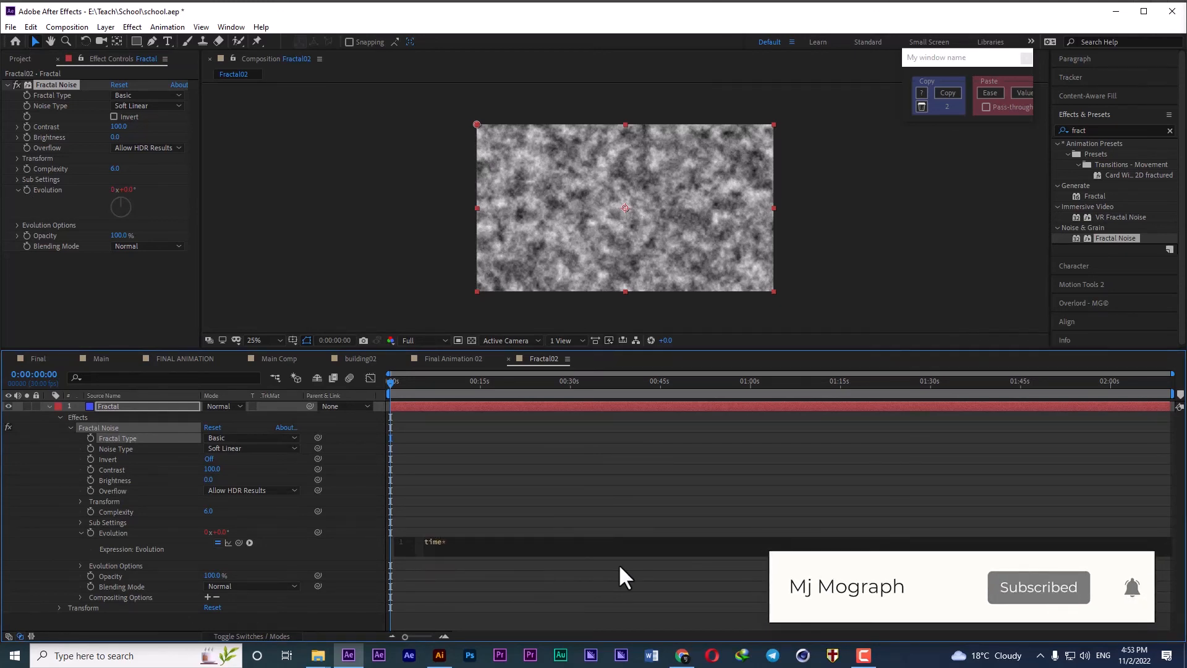
text(80)
click(619, 565)
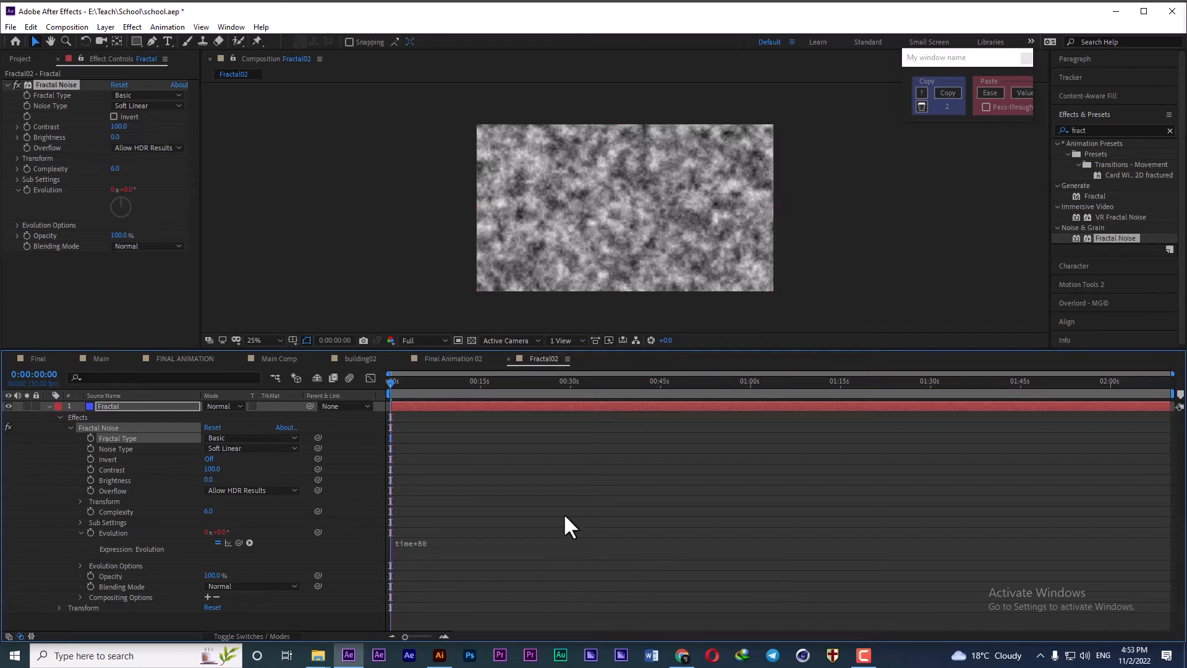
key(space)
click(371, 428)
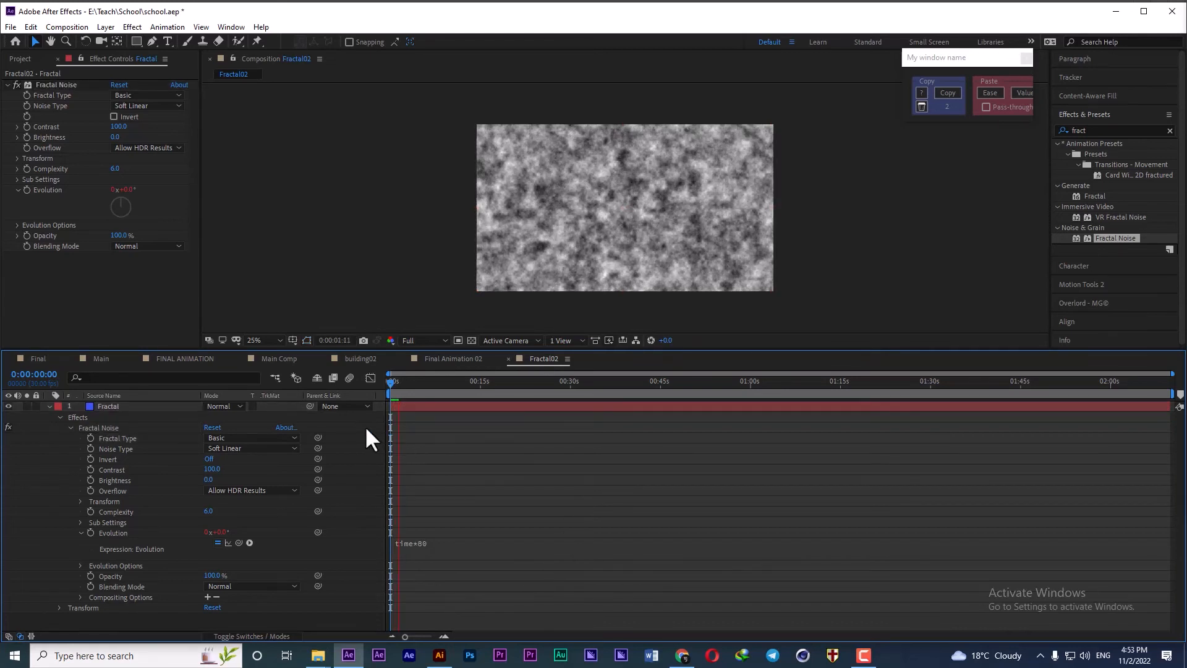
key(space)
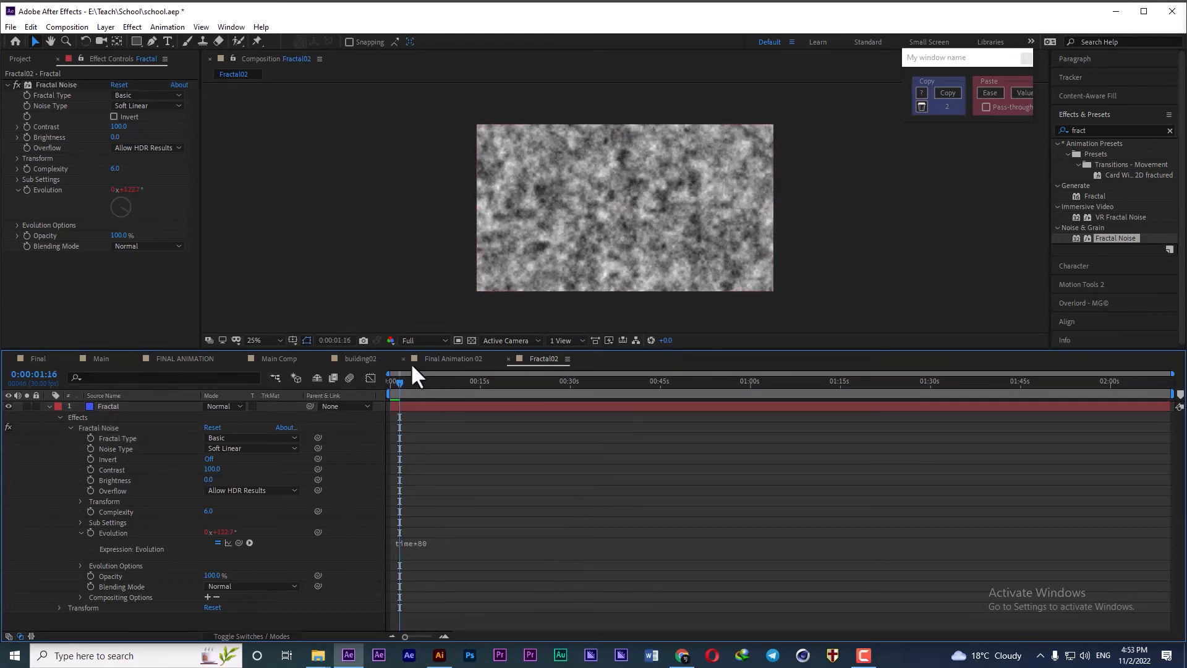
- Examine the Fractal Noise transform settings of White Solid 1 in the Fractal composition nested in FINAL ANIMATION
click(184, 359)
double_click(106, 447)
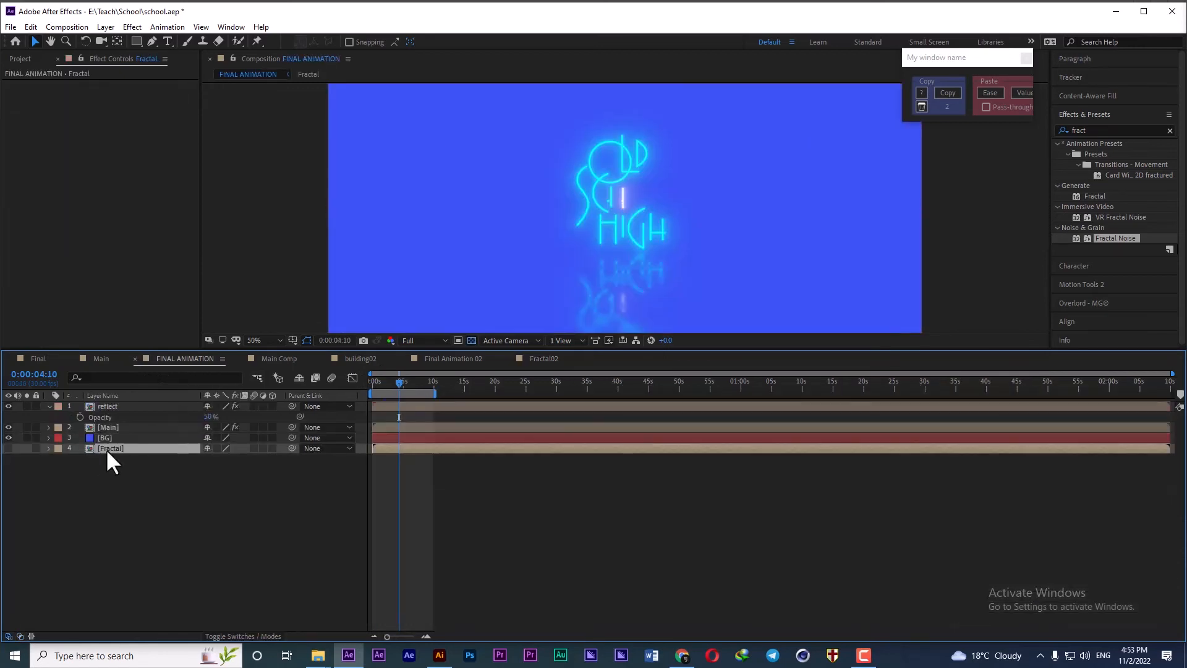
click(147, 406)
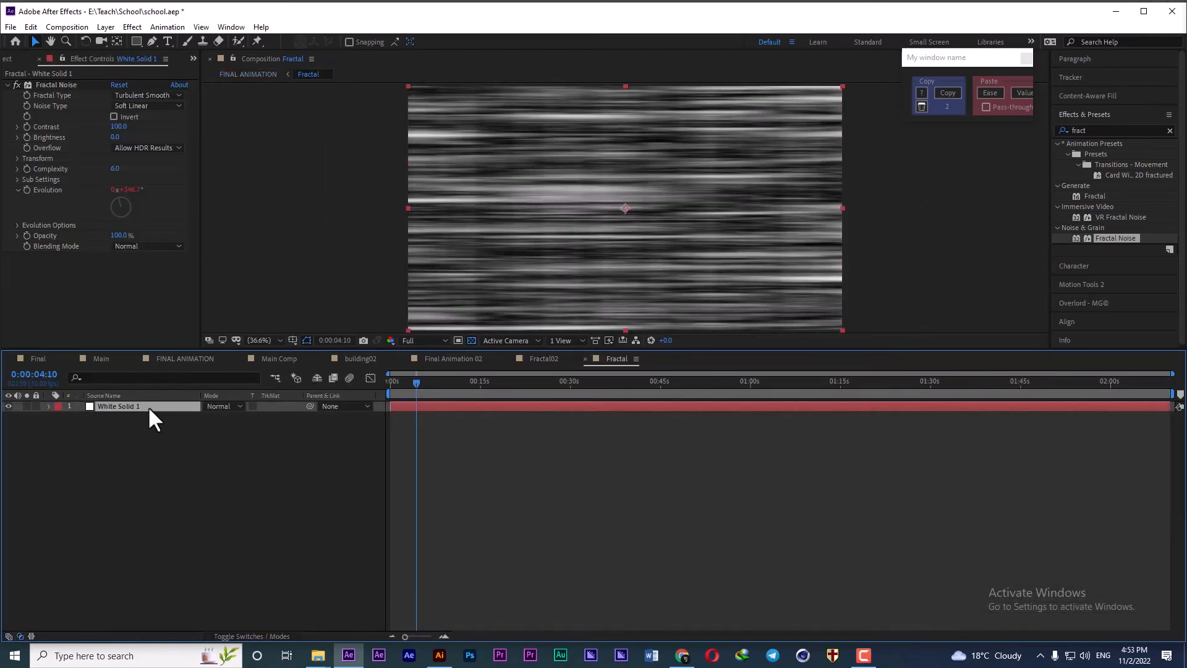
click(133, 96)
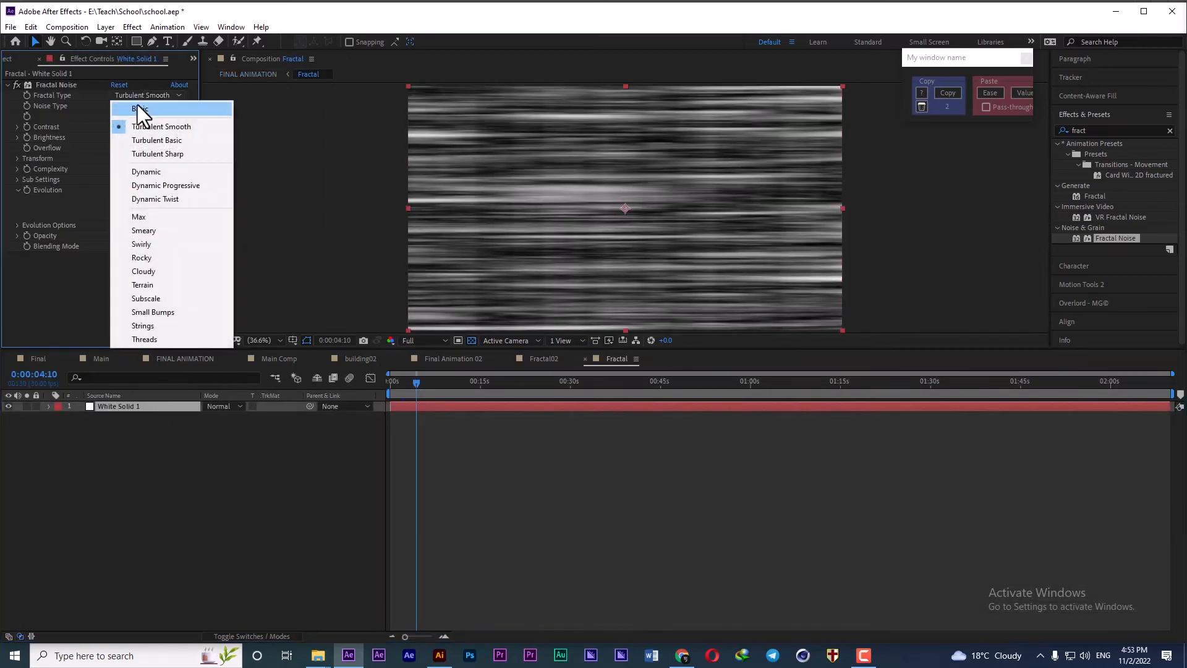
click(80, 267)
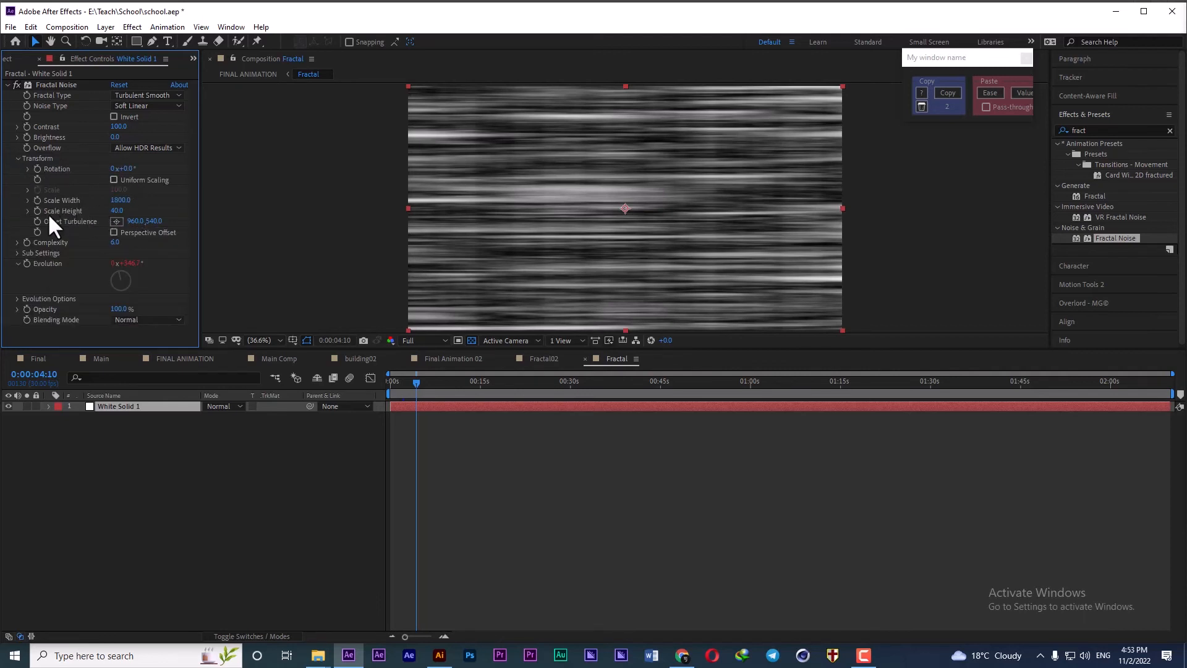
- Turn off Uniform Scaling in the Fractal Noise transform settings of the Fractal solid in Fractal02
click(544, 358)
click(121, 405)
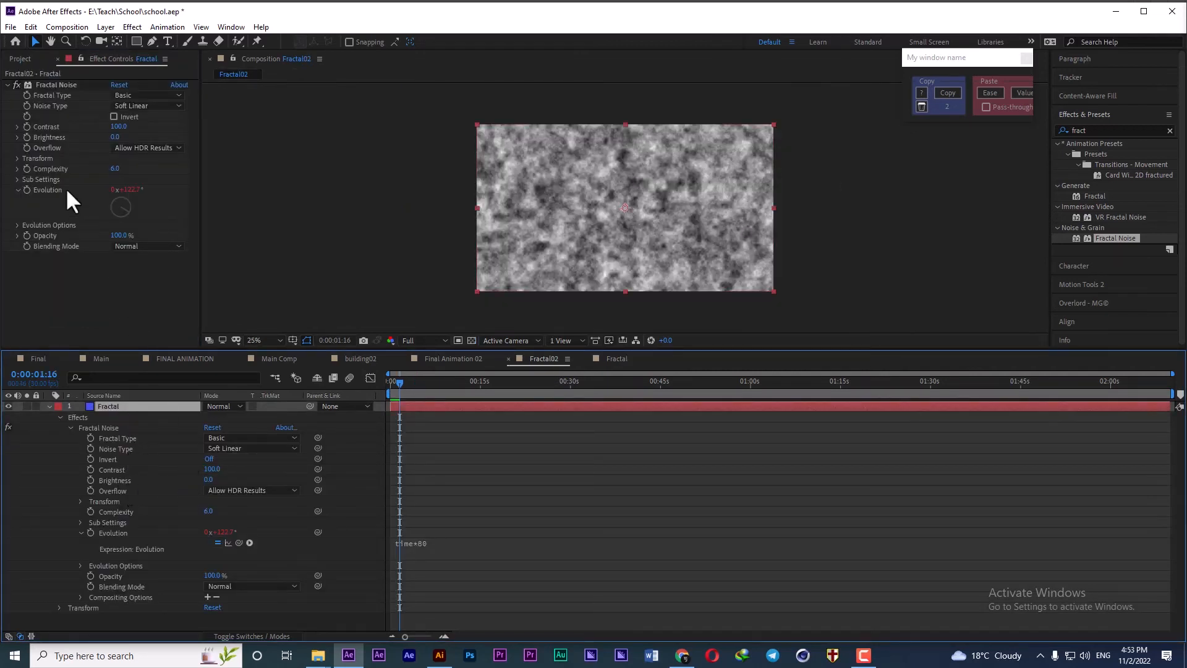
click(15, 159)
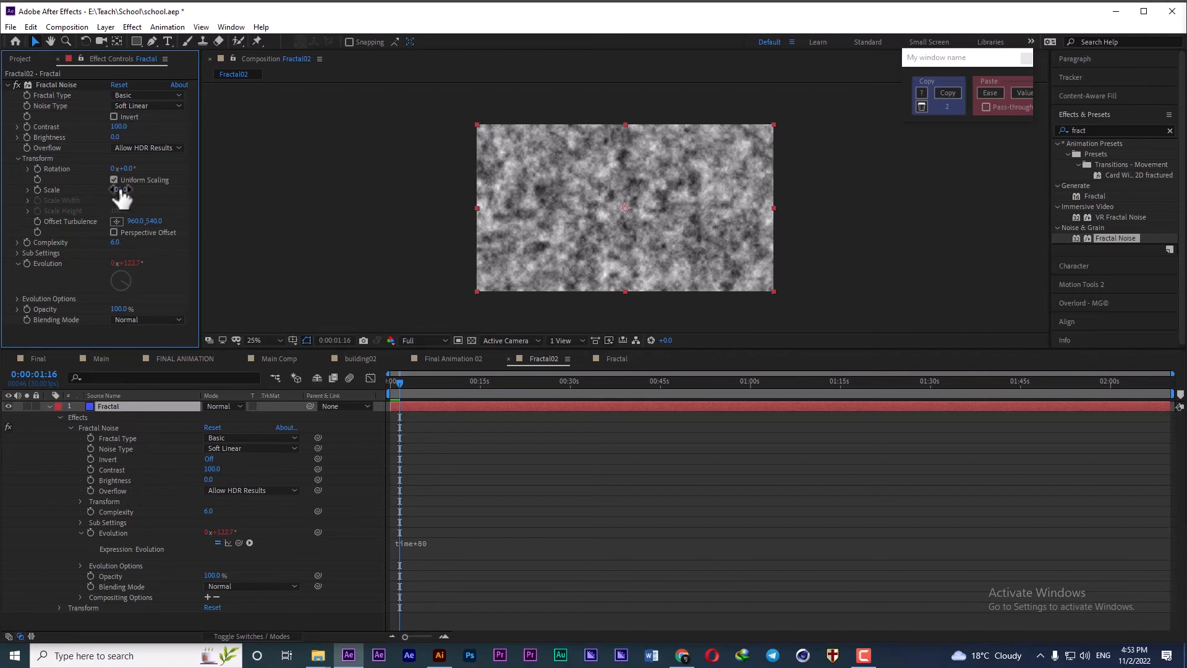
click(120, 190)
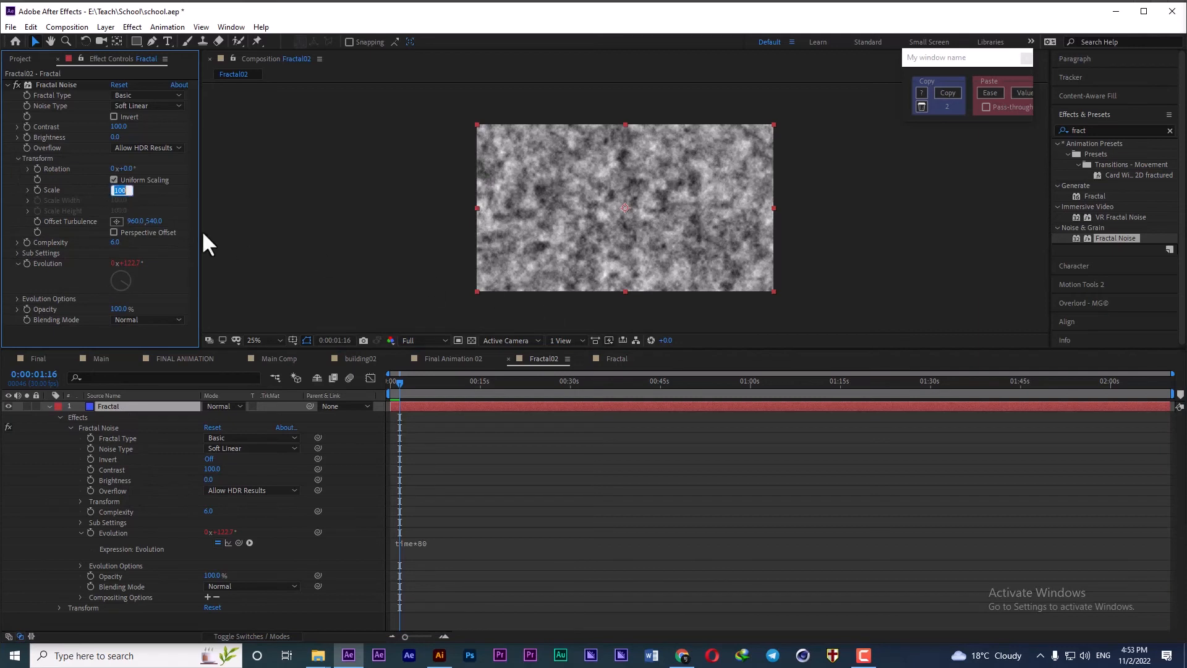
click(28, 189)
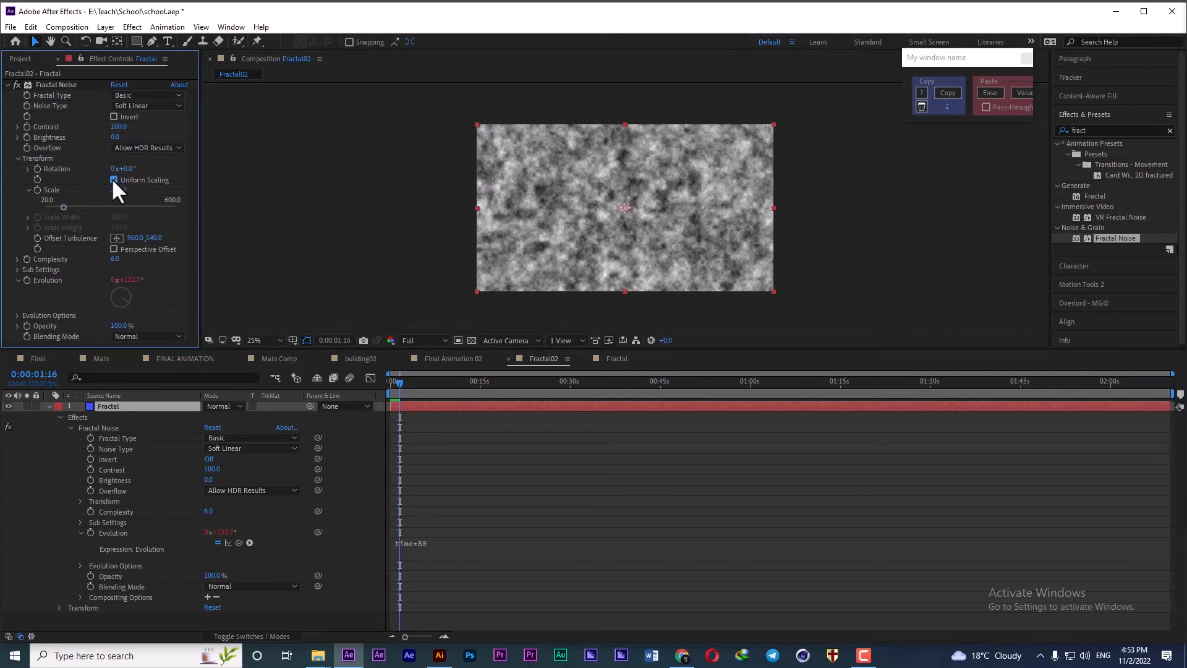
click(113, 180)
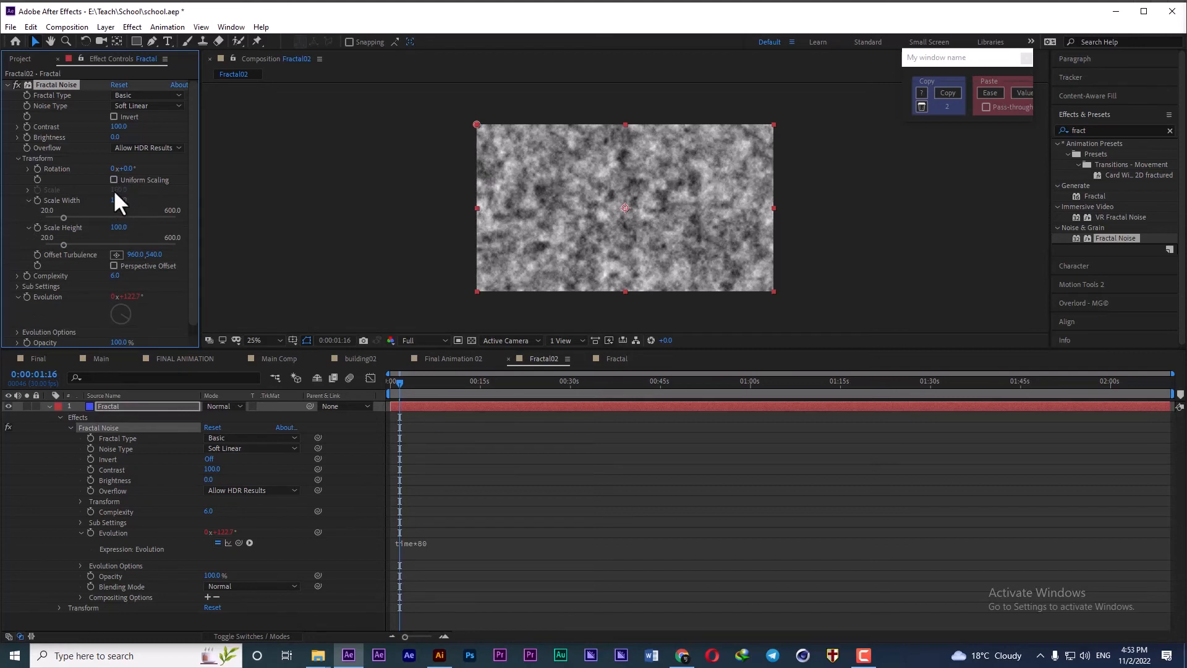
- Set the Fractal Noise's Scale Width to 1800 and Scale Height to 40, and collapse the Fractal layer's properties
click(120, 201)
text(1800)
key(Tab)
text(40)
key(Return)
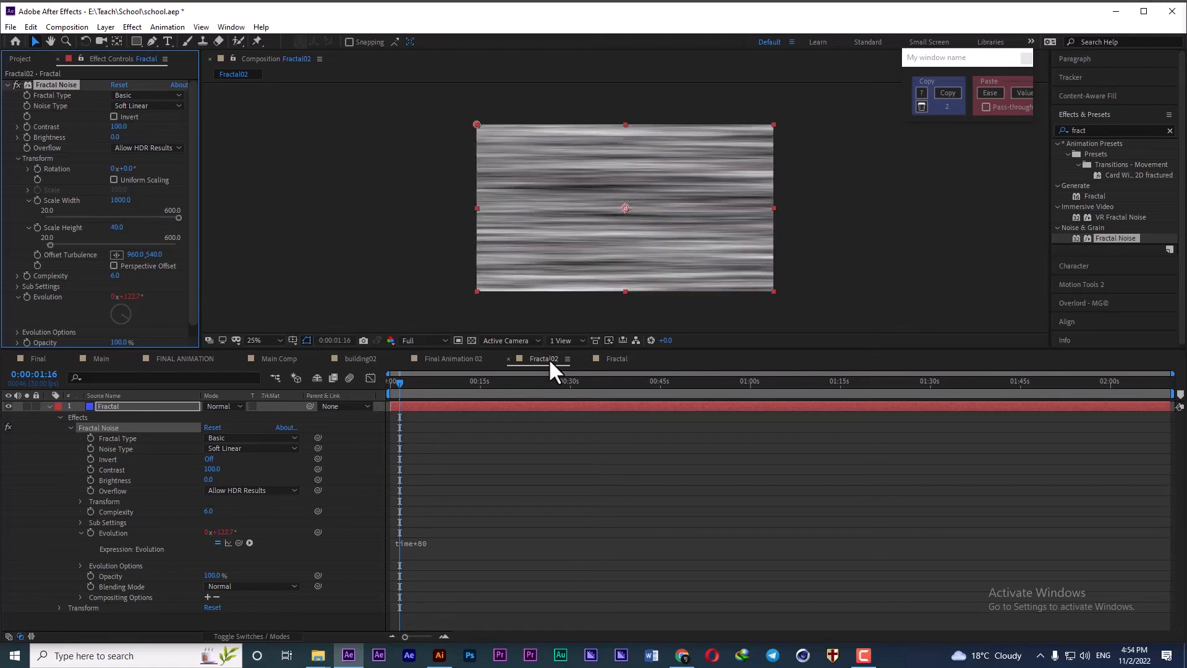
click(365, 451)
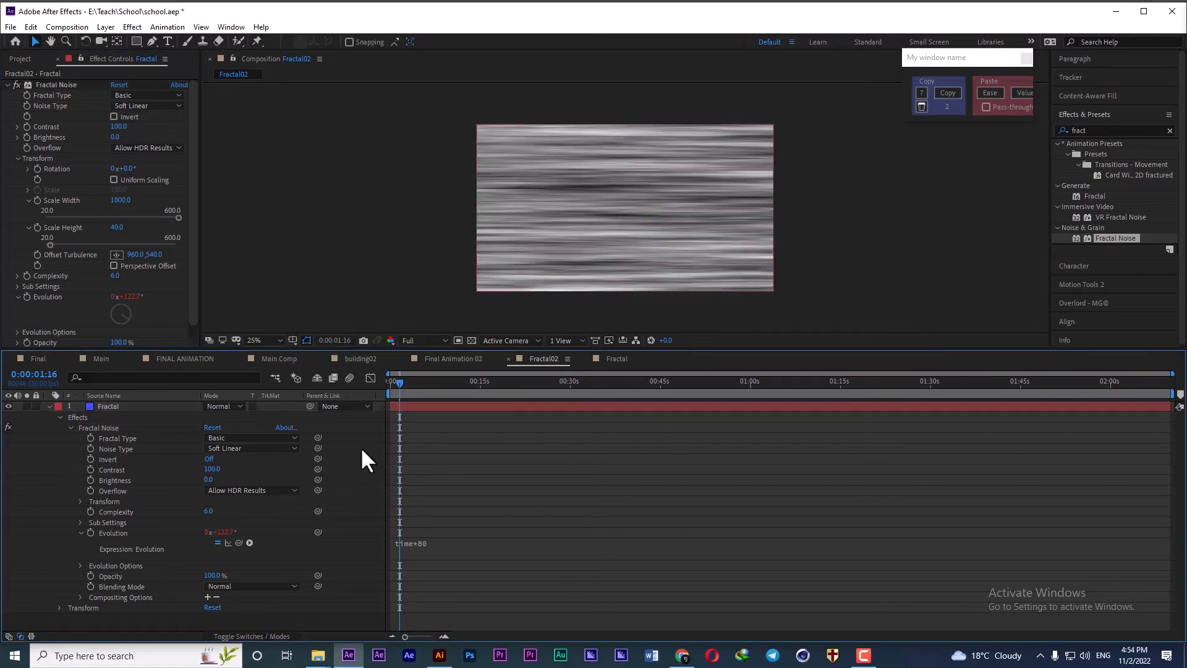
click(49, 406)
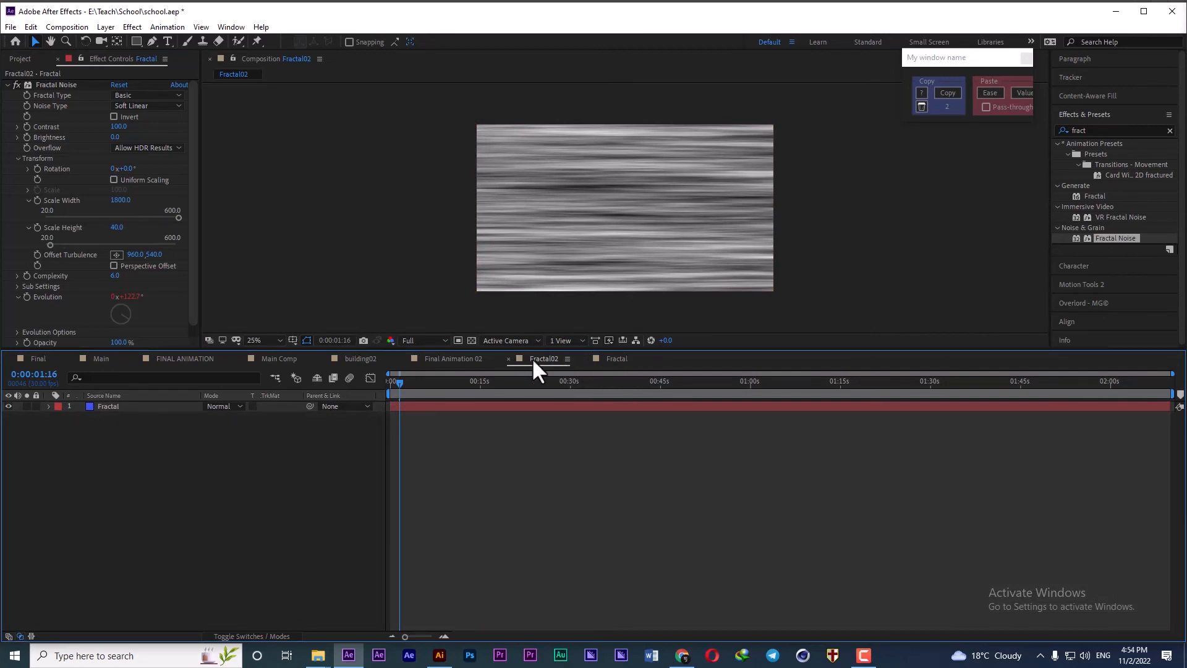
- Add the Fractal02 composition to Final Animation 02 as the lowest layer, beneath BG
click(436, 357)
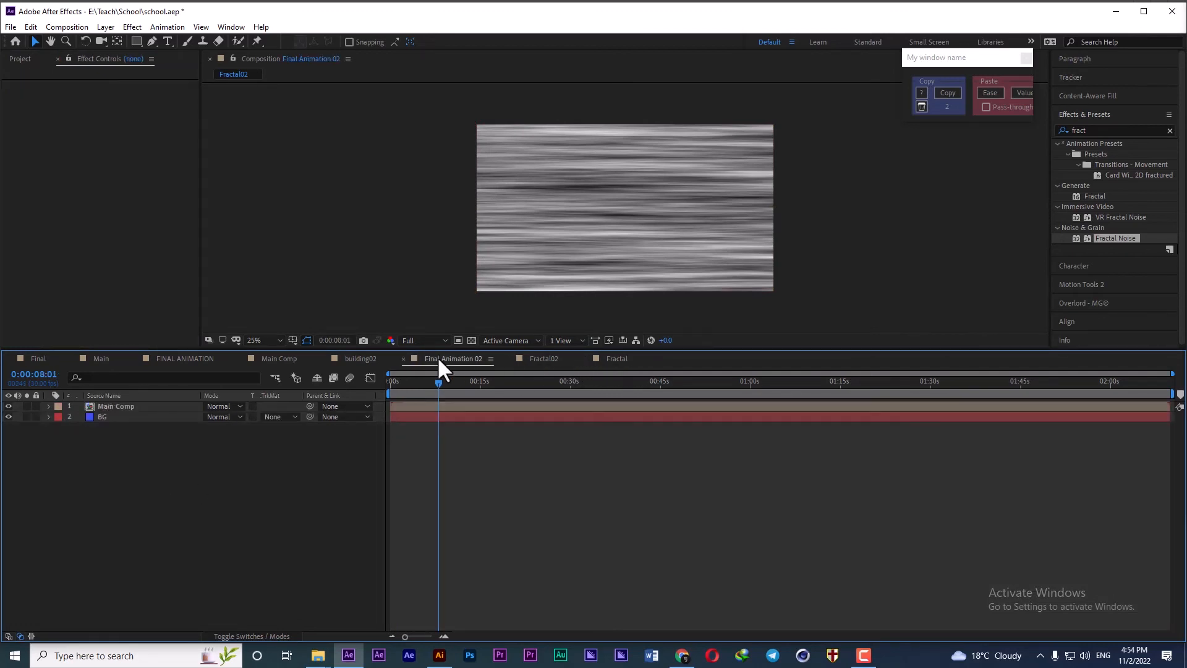
click(20, 58)
drag(35, 255, 90, 446)
- Duplicate the Main Comp layer and rename the upper copy "reflect"
click(107, 408)
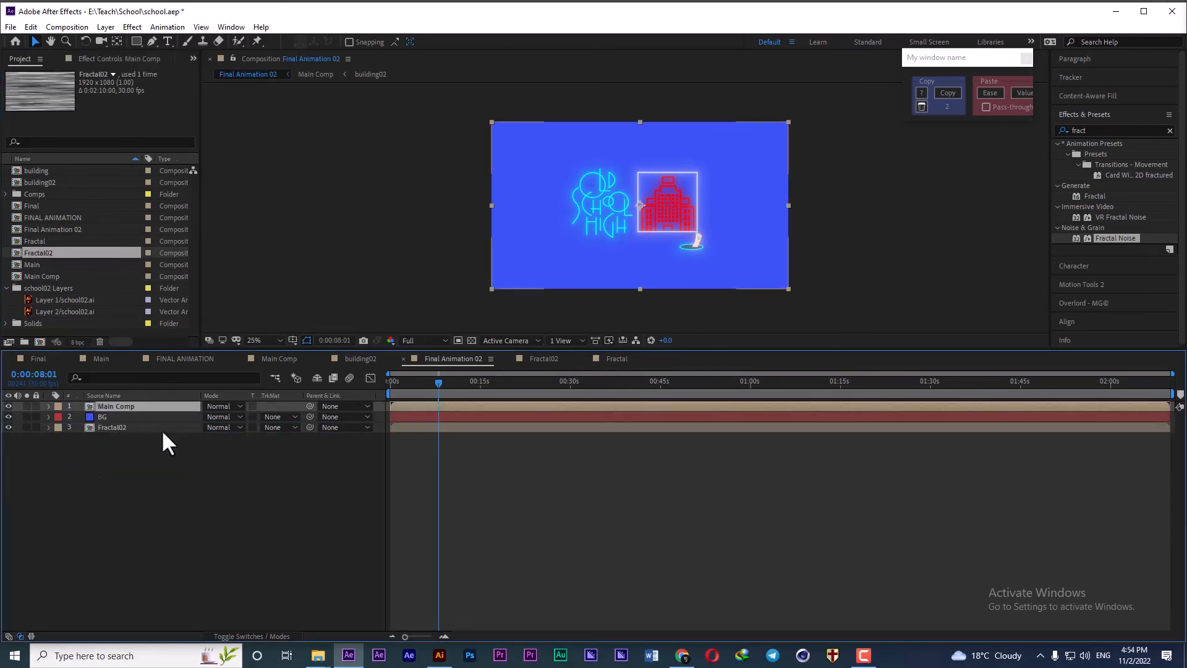
key(ctrl+d)
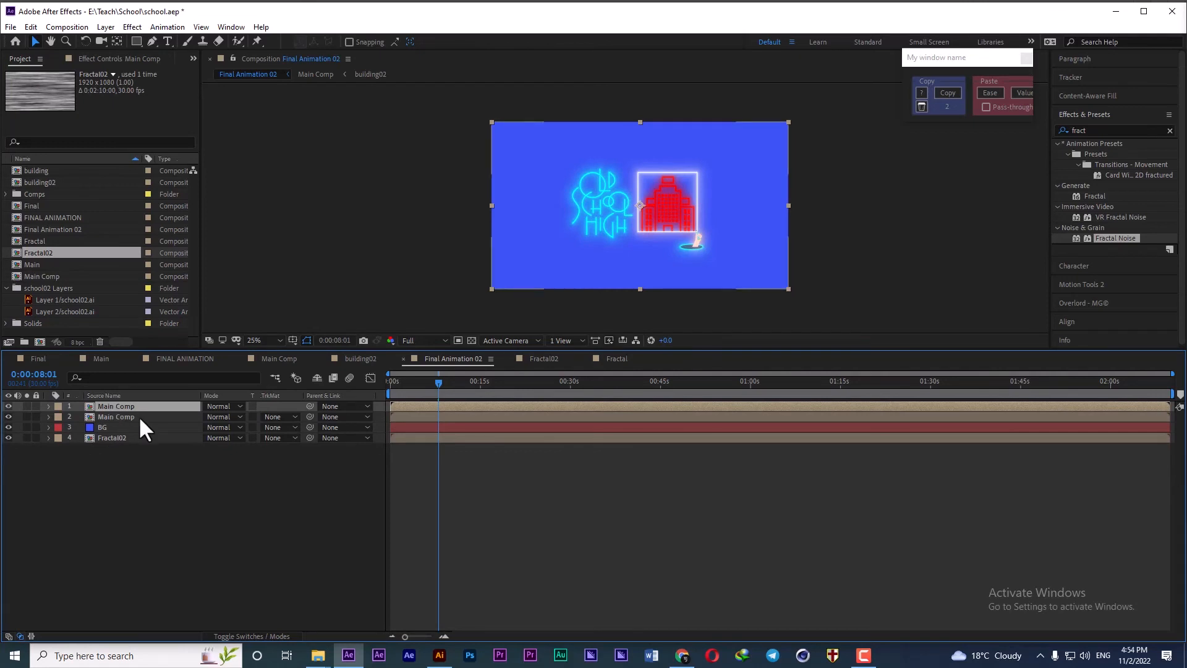
key(Return)
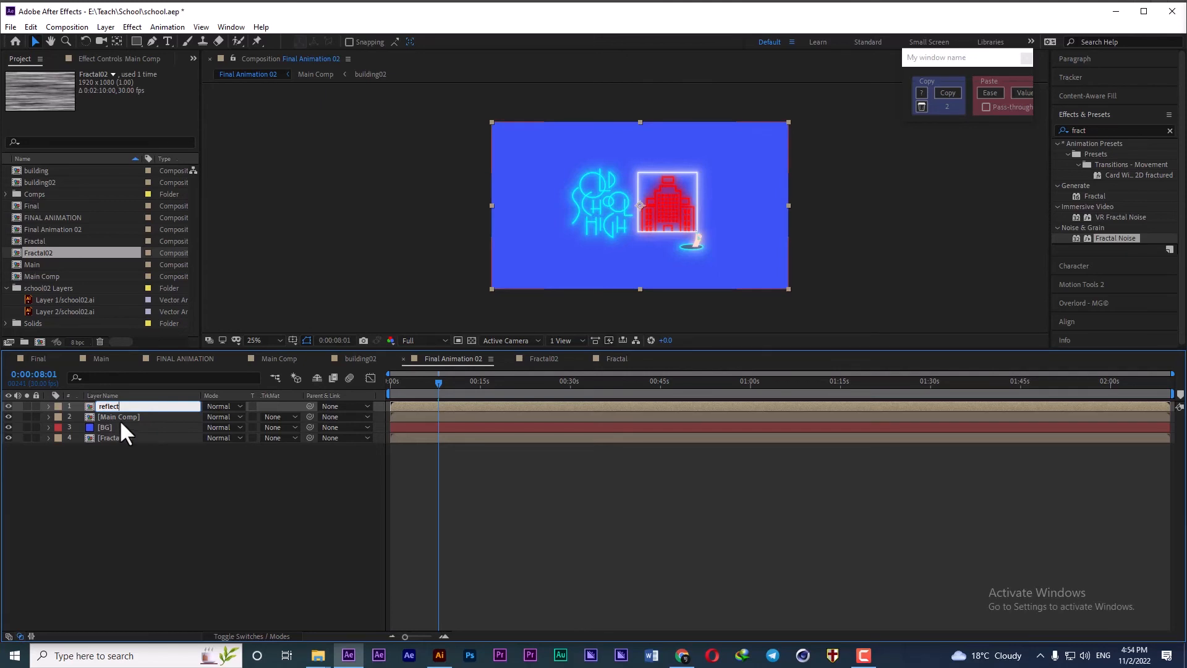
key(Return)
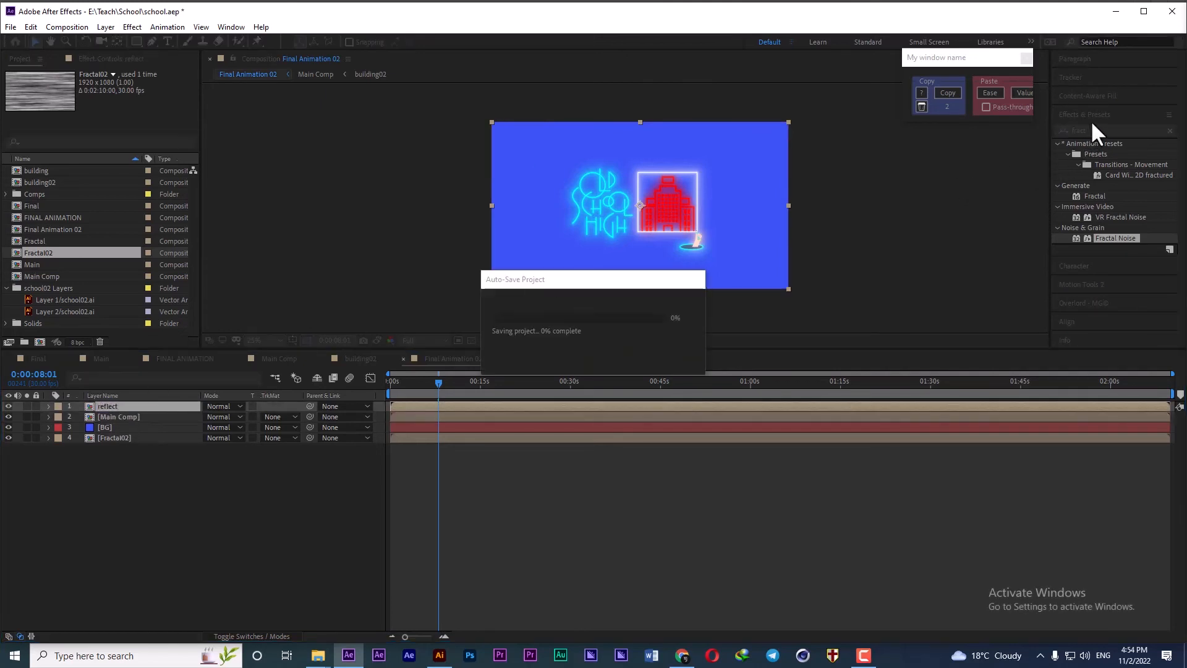
- Hide the Fractal02 layer in Final Animation 02
click(1091, 130)
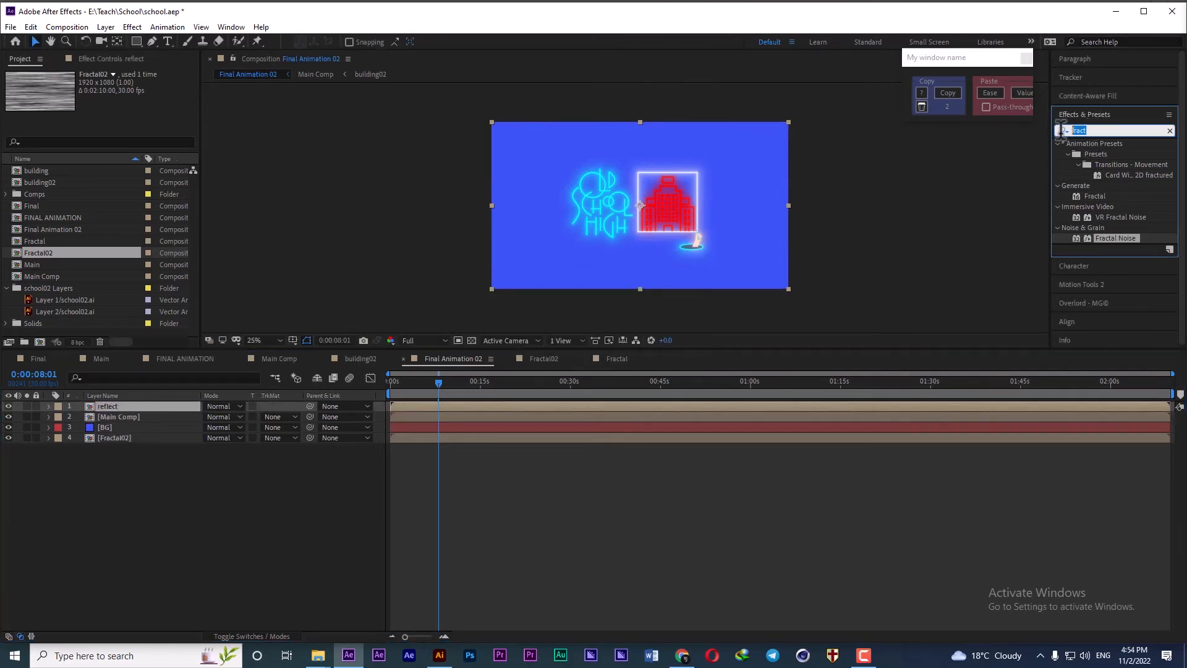
click(8, 437)
click(1065, 130)
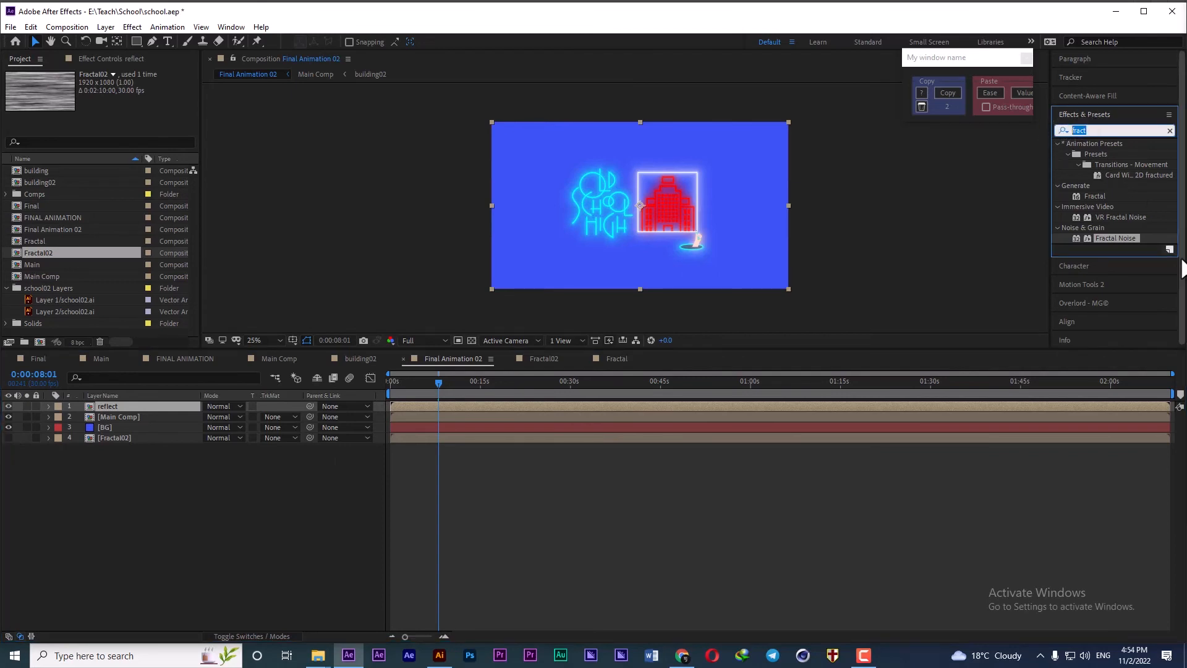
text(compu)
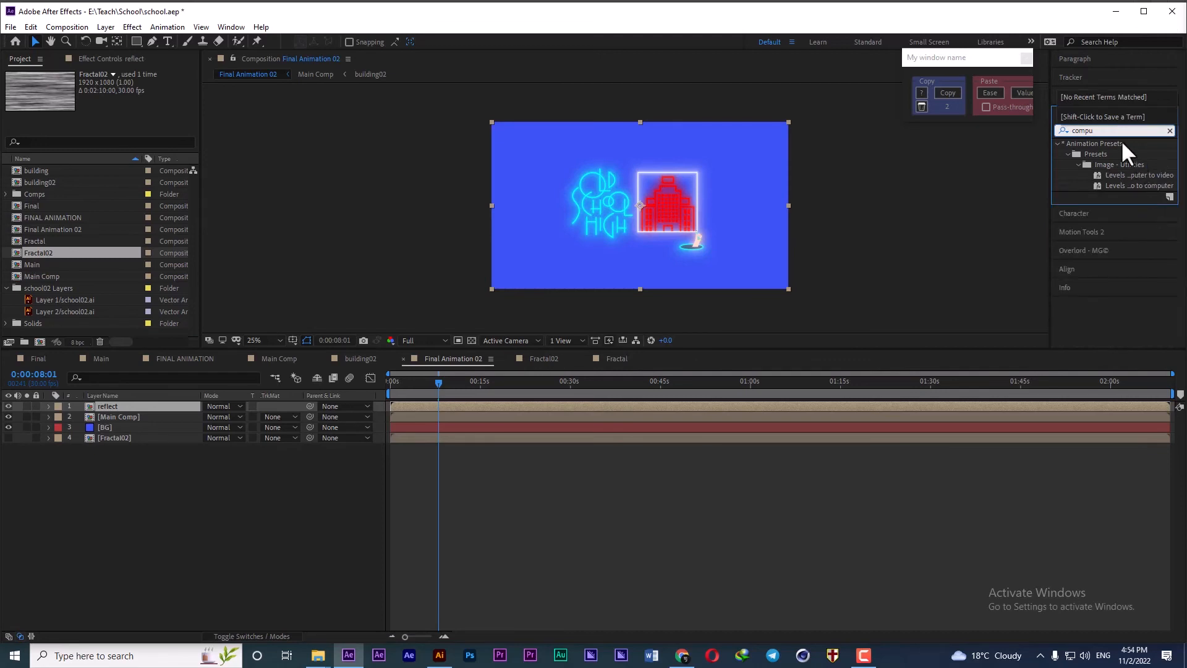
key(BackSpace)
key(BackSpace)
key(BackSpace)
key(BackSpace)
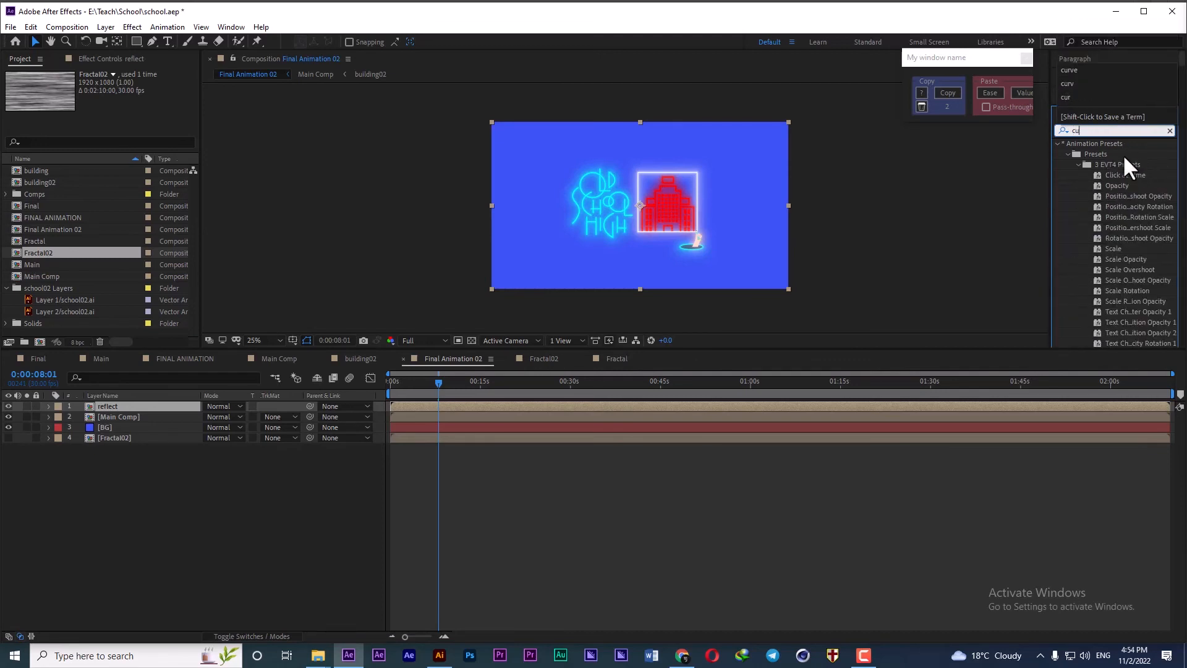
text(um)
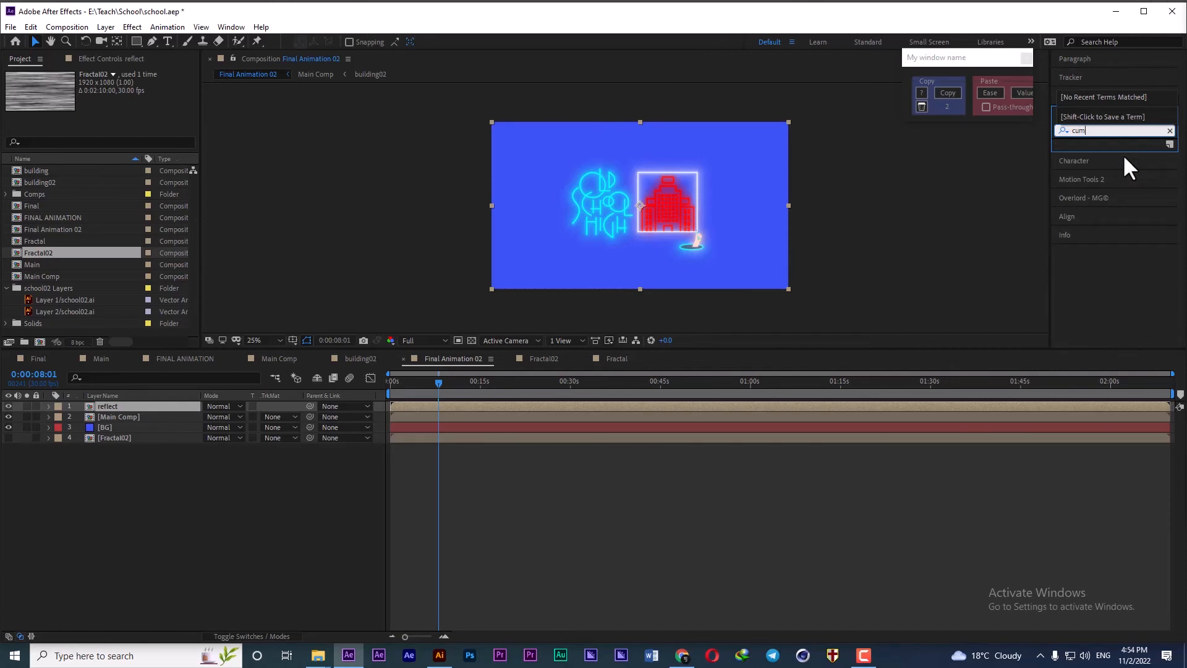
key(BackSpace)
key(BackSpace)
key(BackSpace)
text(oum)
key(BackSpace)
key(BackSpace)
key(BackSpace)
key(BackSpace)
key(BackSpace)
- Find Compound Blur among the blur effects, apply it to the reflect layer and place it above Deep Glow
text(blu)
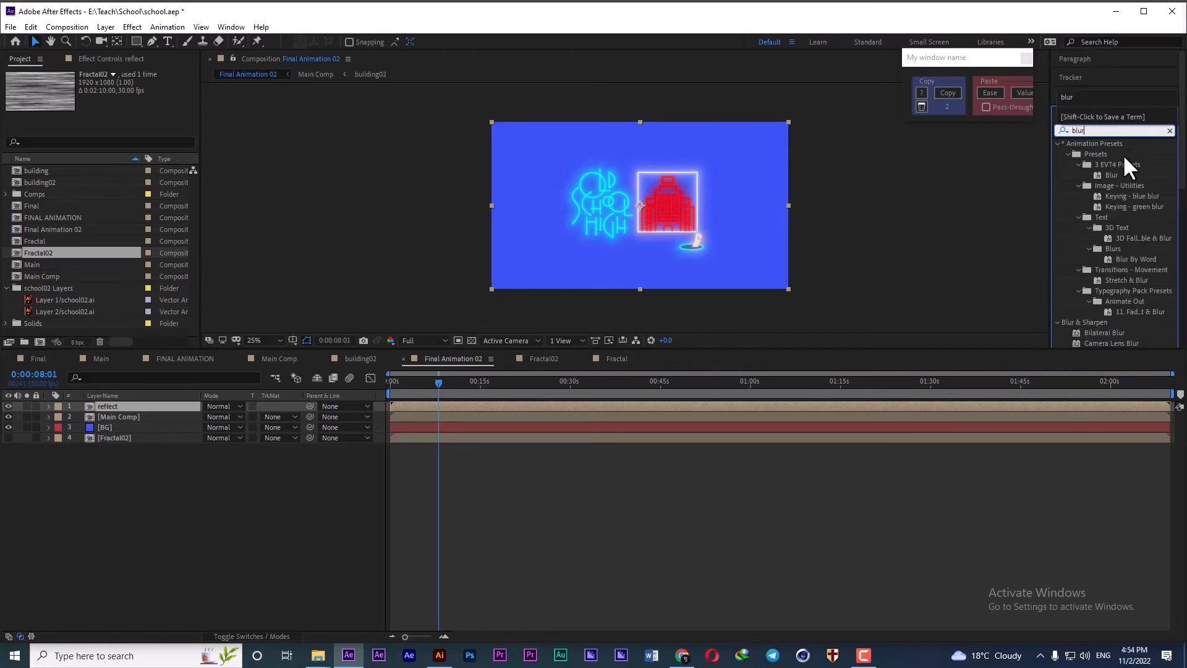
text(r)
scroll(1126, 272, down, 5)
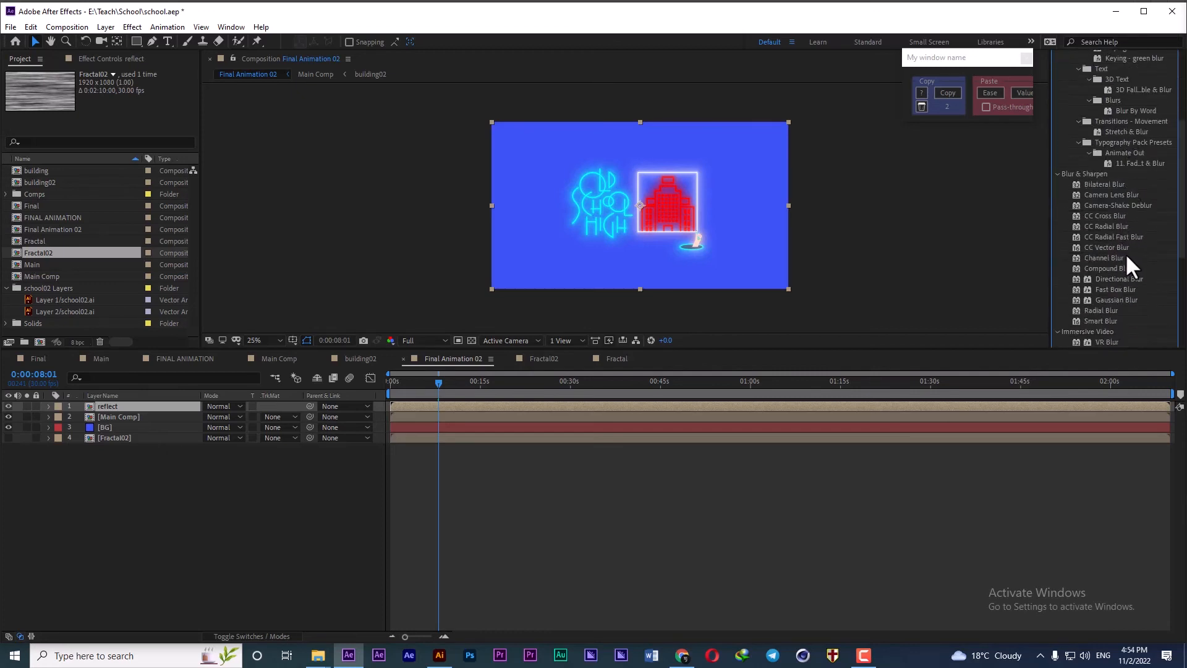
scroll(1125, 257, down, 6)
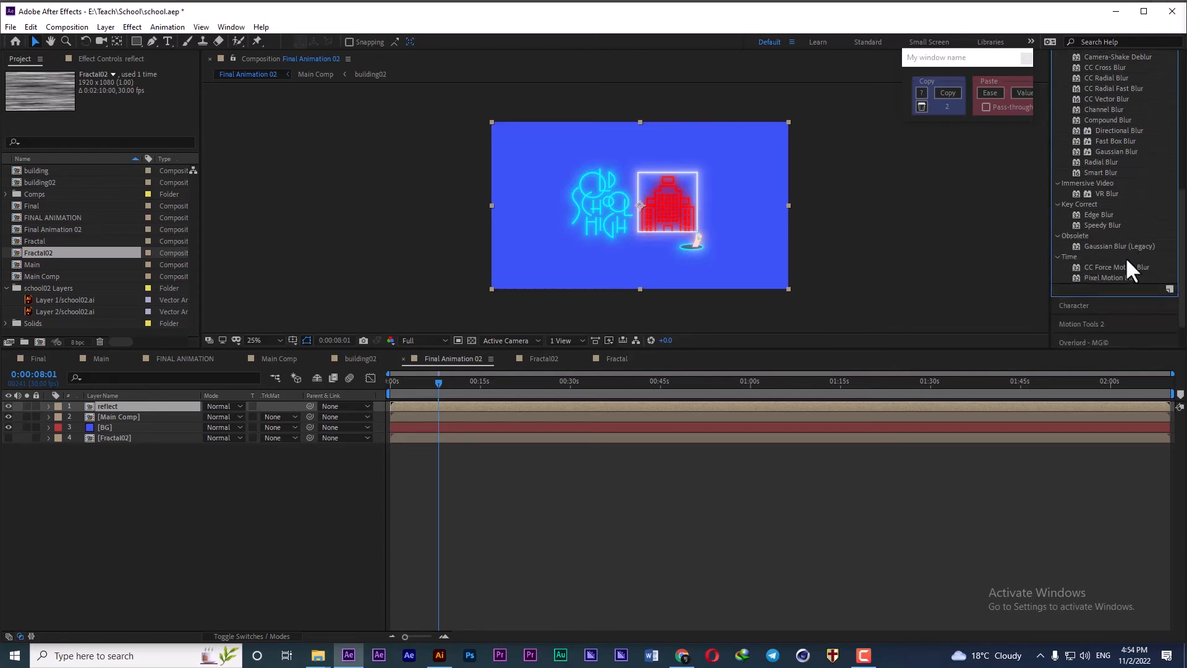
scroll(1125, 257, up, 4)
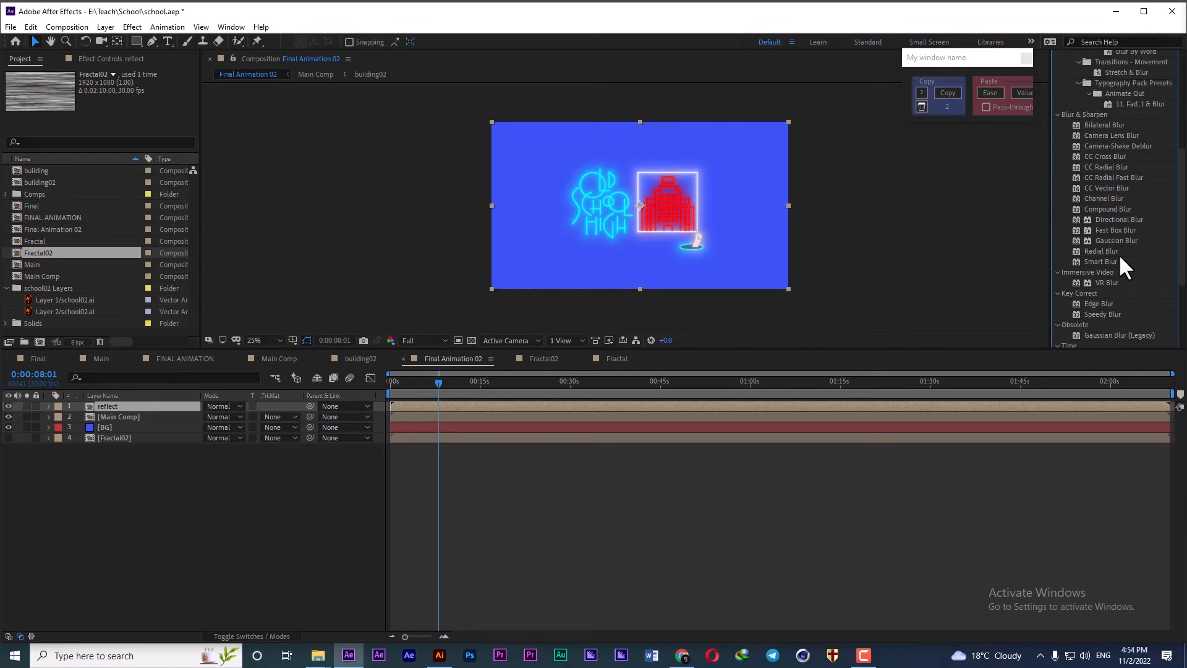
scroll(1118, 263, up, 1)
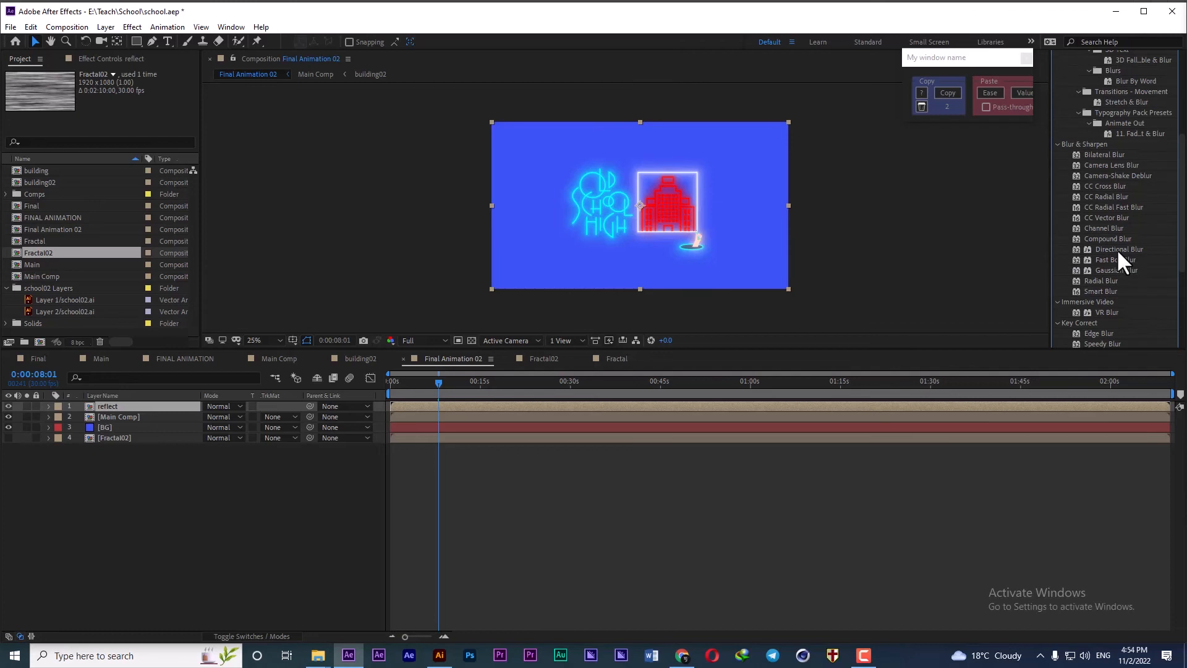
drag(1114, 239, 124, 406)
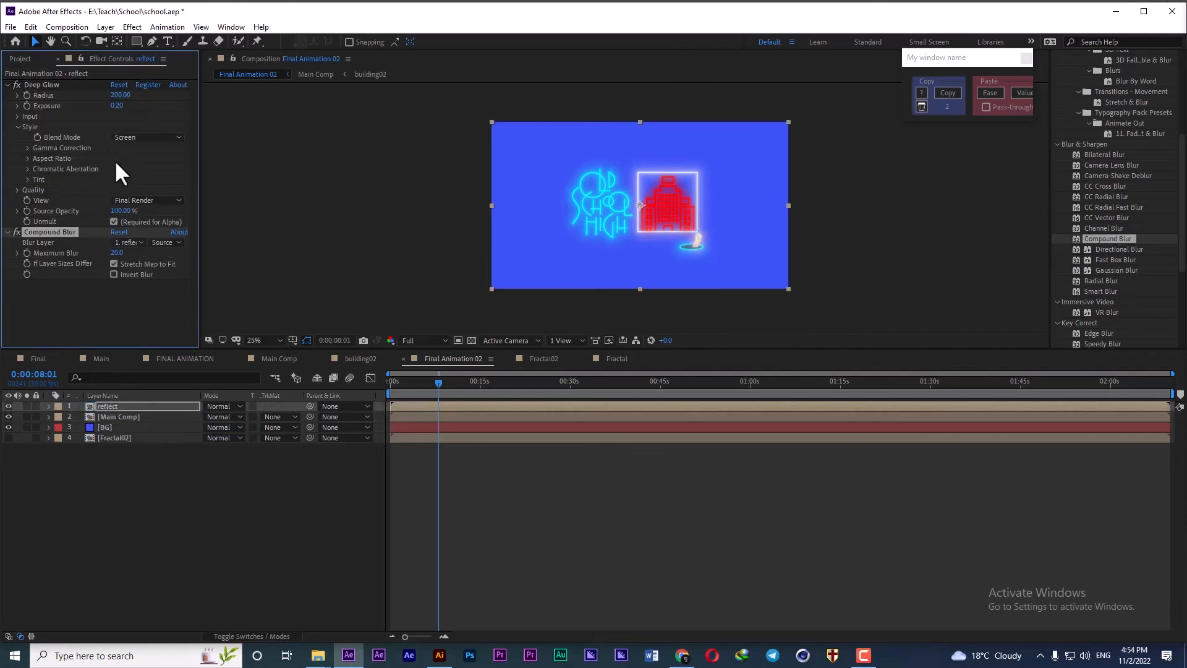
drag(53, 232, 44, 90)
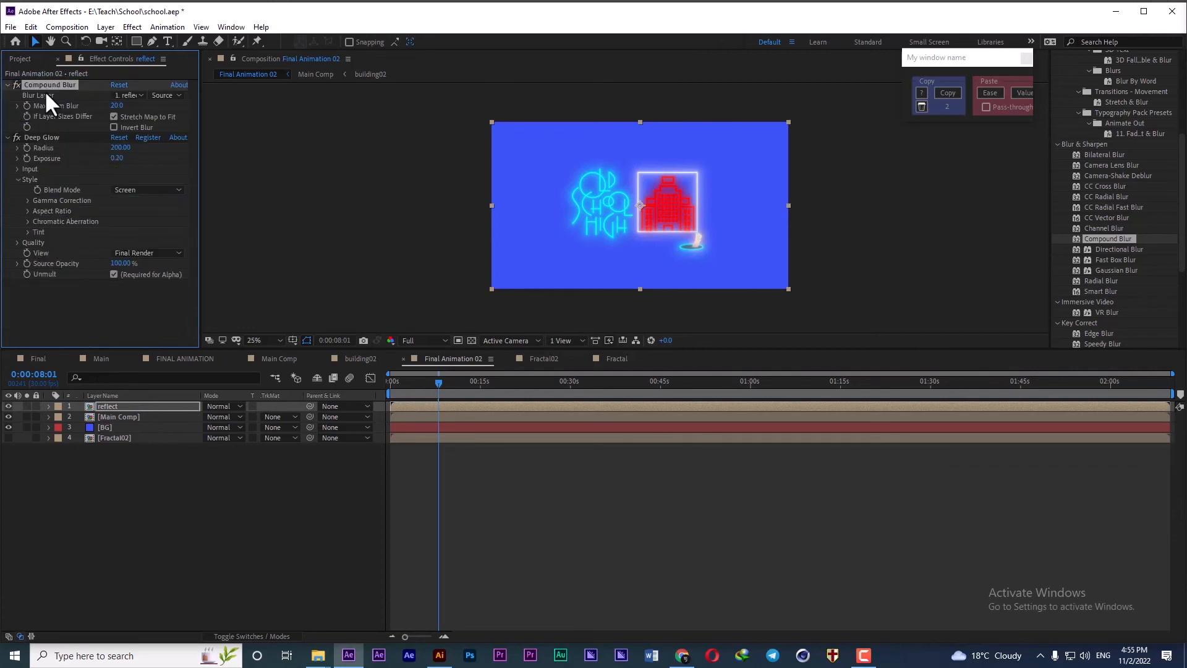
- Set Compound Blur's Blur Layer to Fractal02 and its Maximum Blur to 40
click(127, 95)
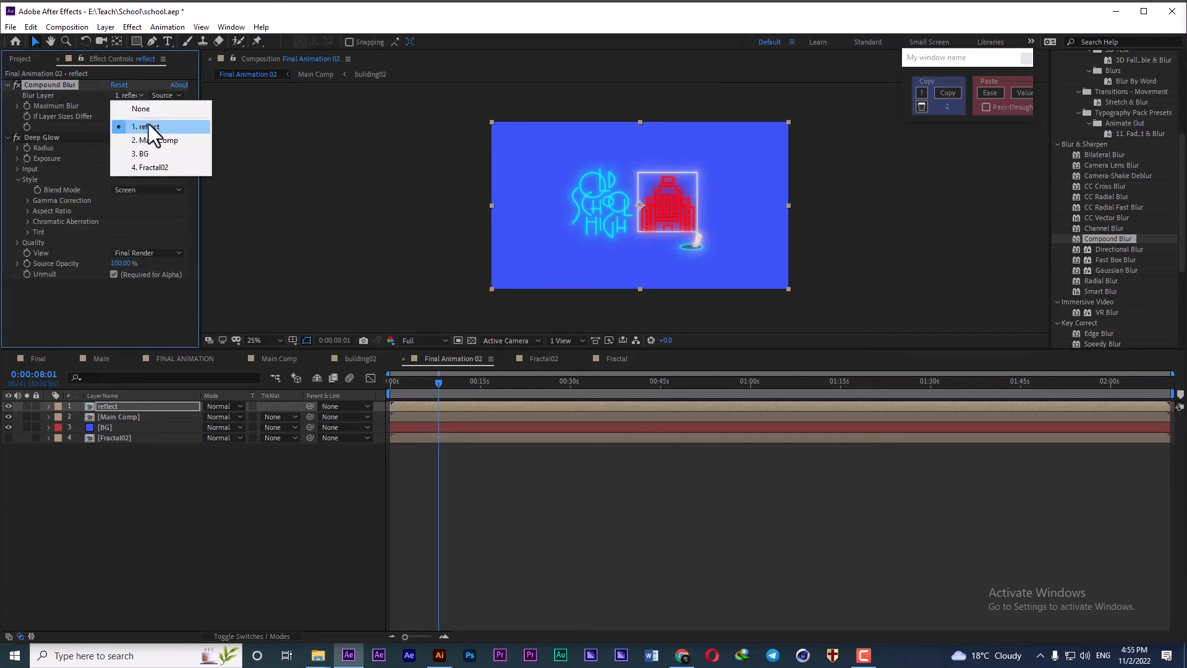
click(165, 168)
click(119, 106)
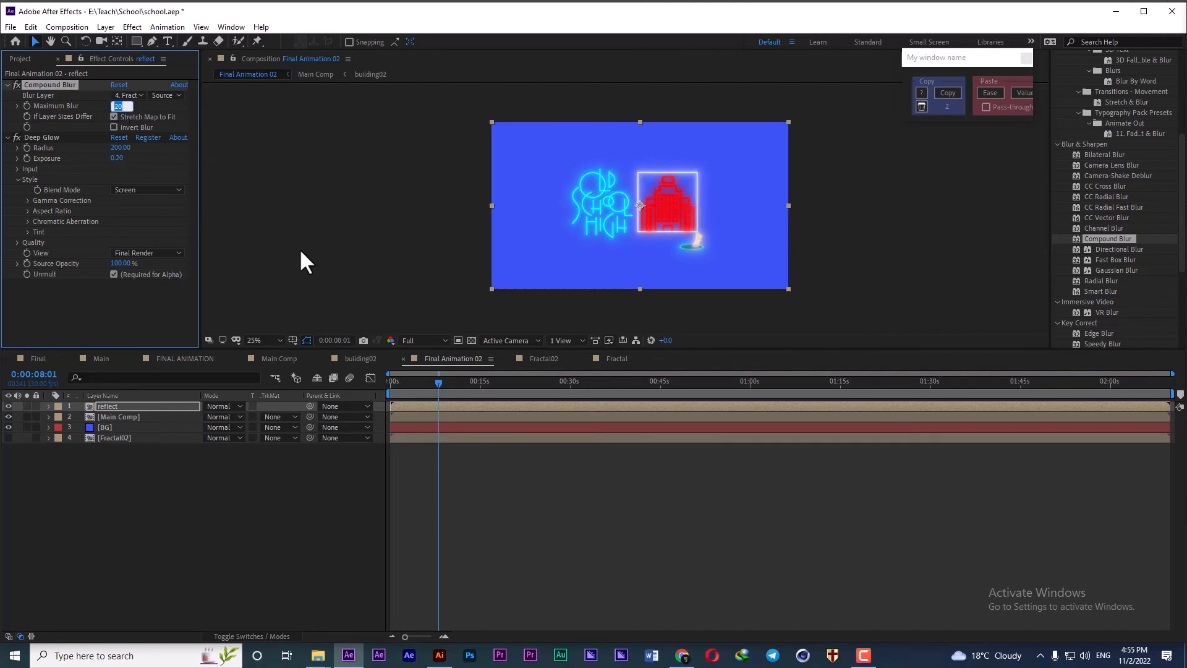
text(40)
key(Return)
- Flip the reflect layer vertically and move it straight down so it mirrors the artwork from below
click(110, 406)
right_click(106, 402)
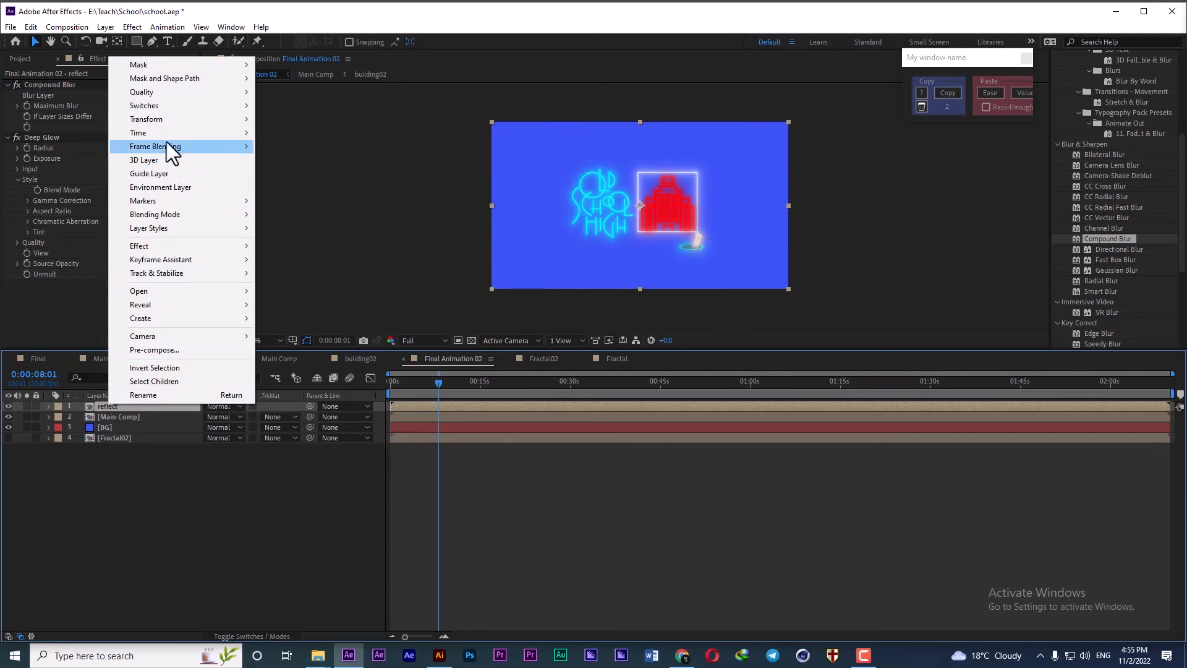
mouse_move(165, 120)
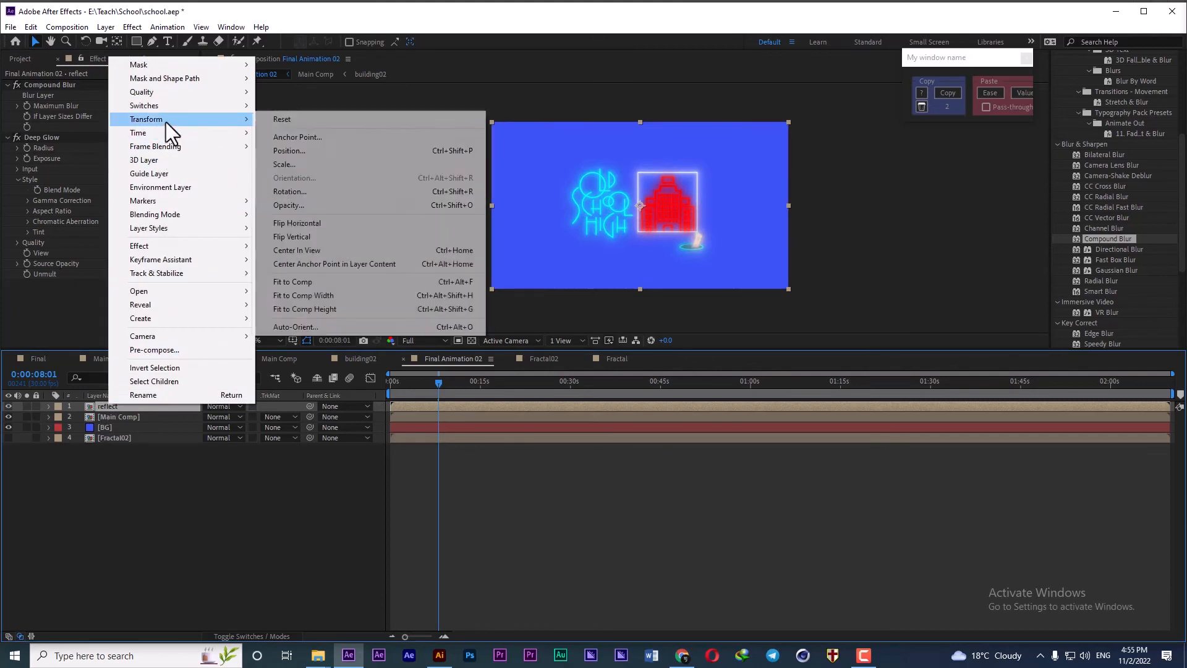
click(398, 235)
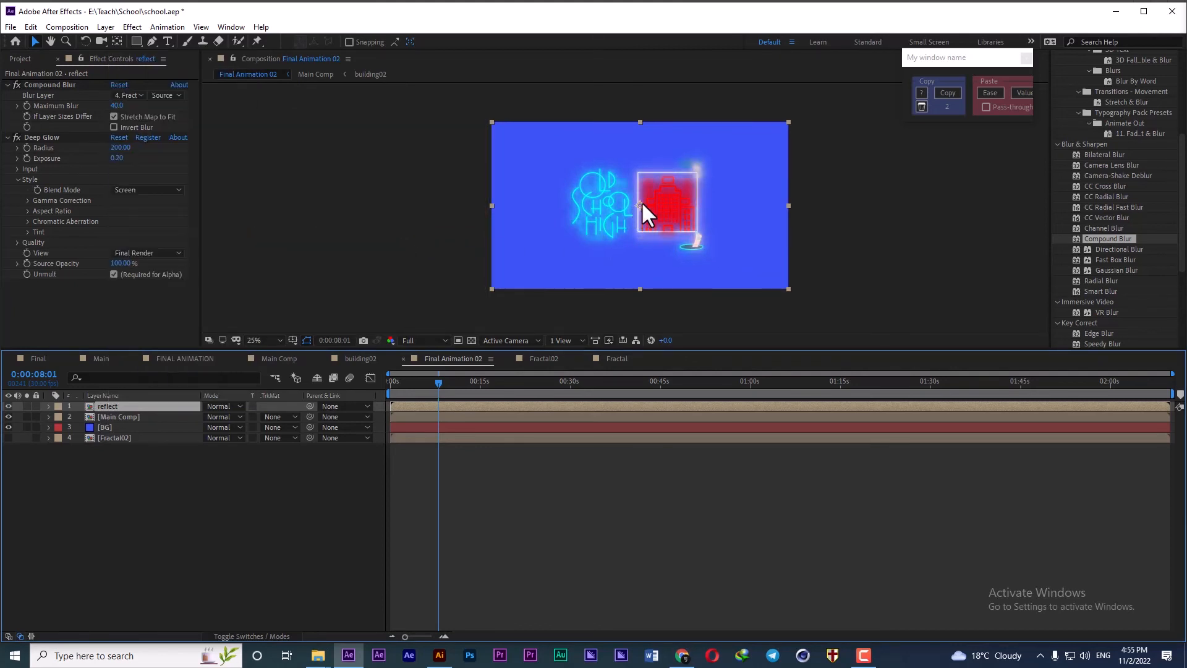
drag(639, 204, 634, 269)
click(113, 405)
key(s)
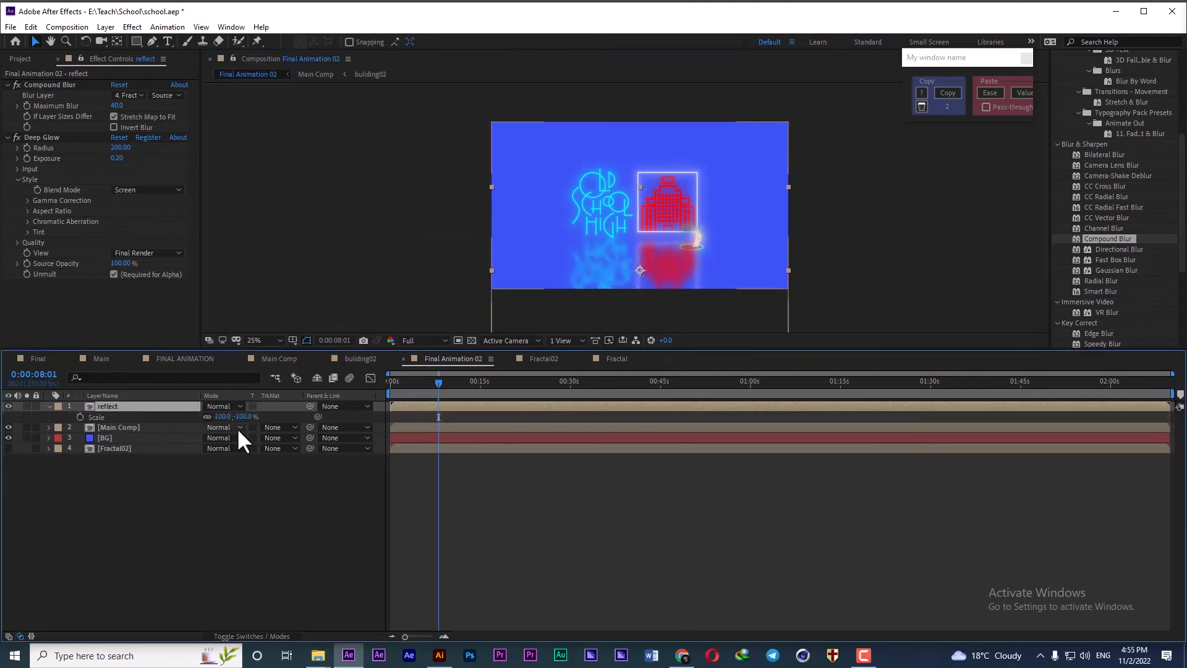
drag(223, 417, 238, 417)
key(ctrl+z)
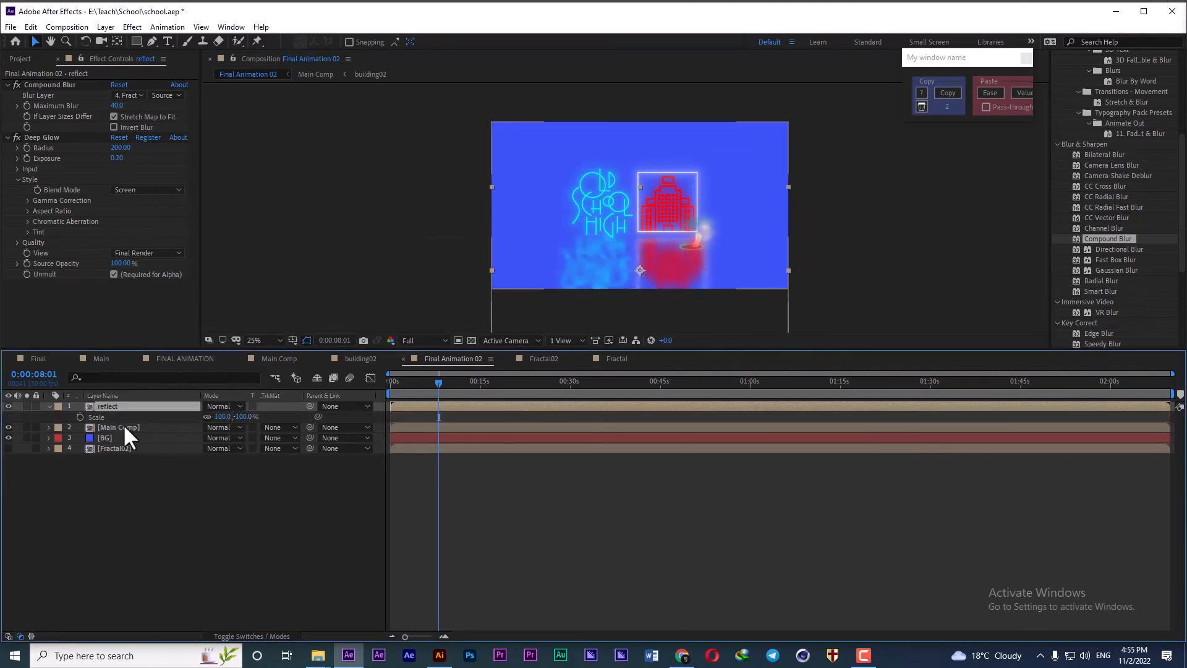
- Parent the reflect layer to Main Comp and scale Main Comp down to 71%
drag(310, 406, 135, 427)
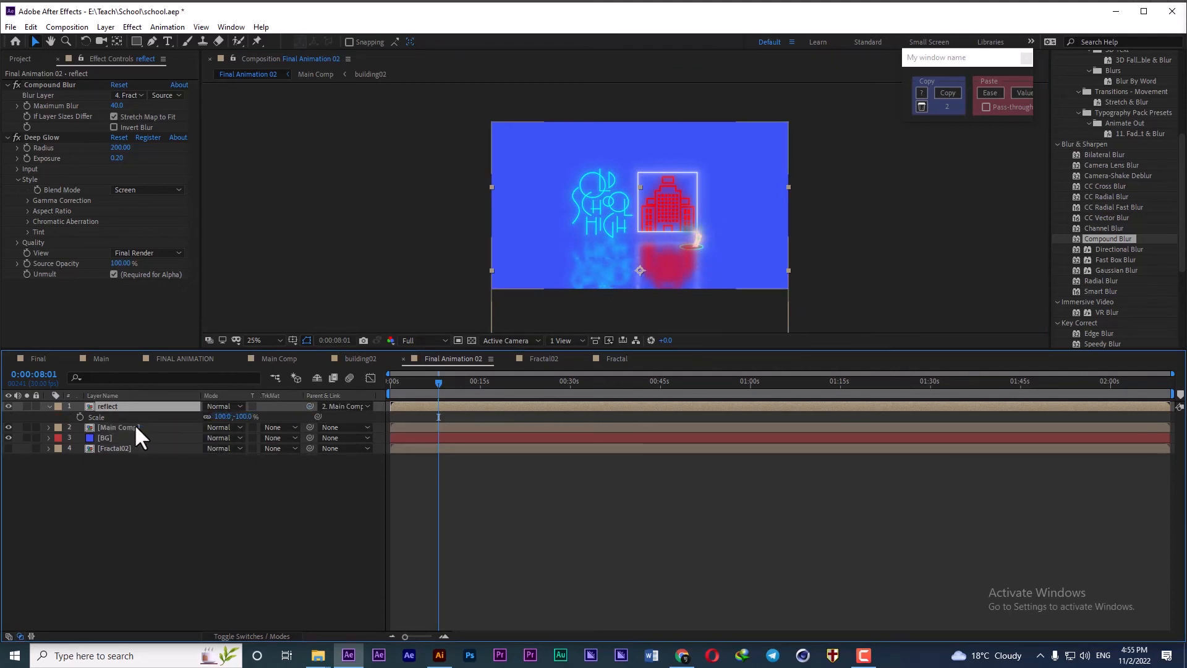
click(135, 426)
key(s)
drag(249, 444, 231, 444)
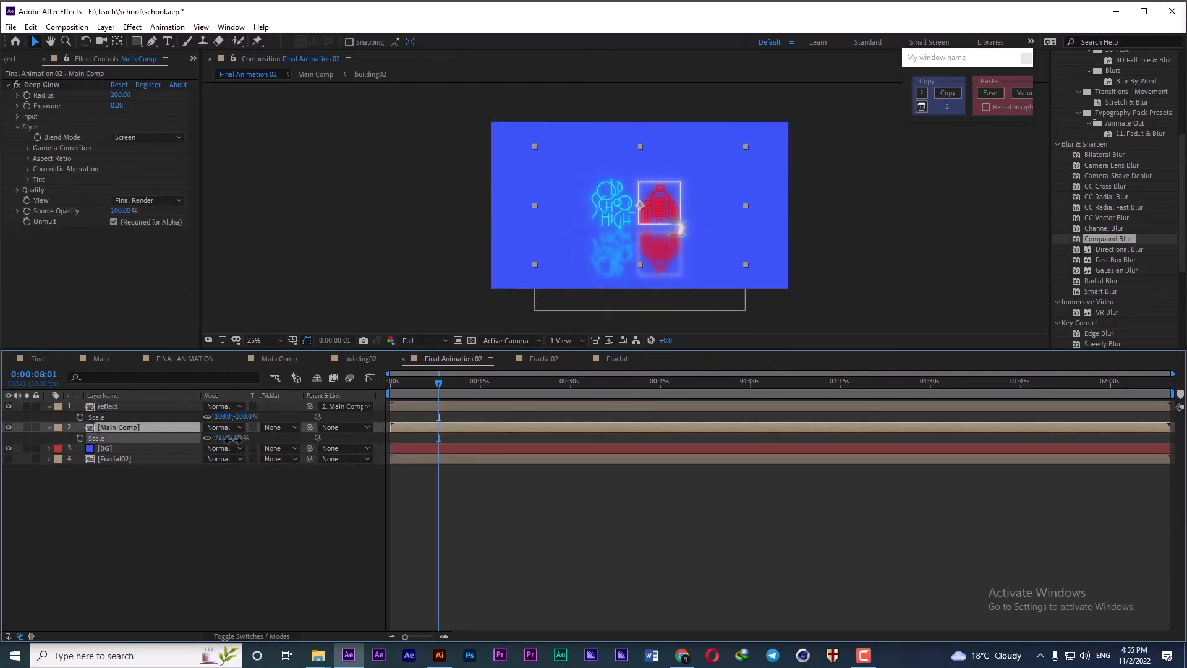
scroll(663, 232, up, 4)
scroll(662, 231, down, 2)
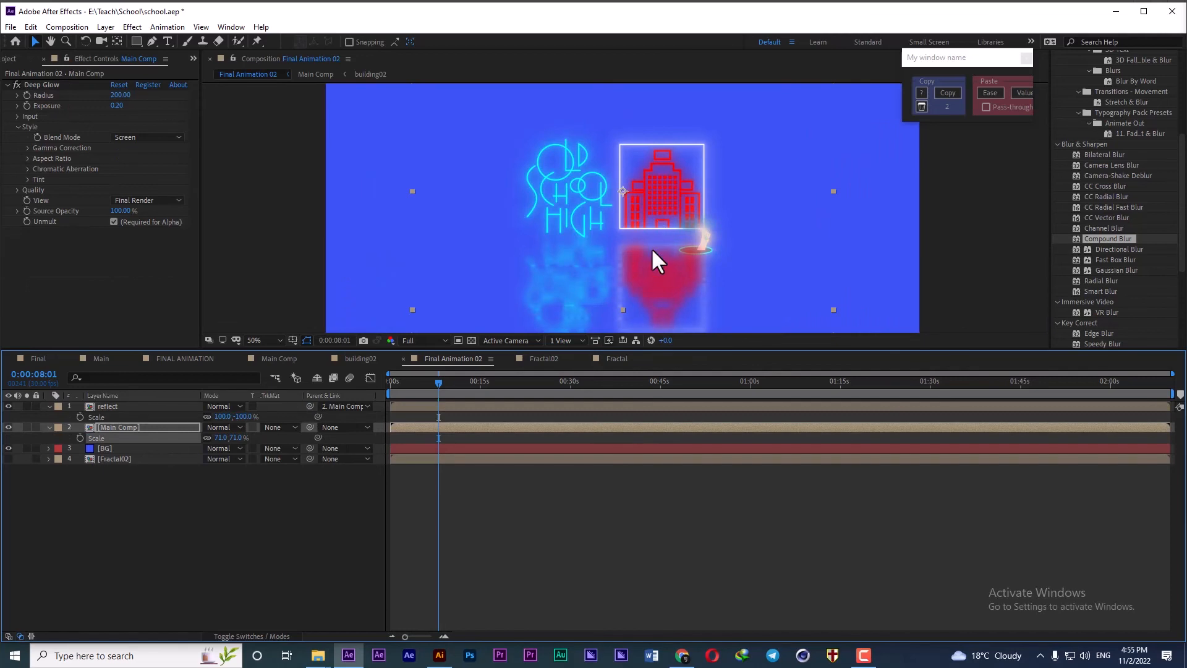
- Set the Maximum Blur of the reflect layer's Compound Blur to 20
click(127, 418)
click(113, 397)
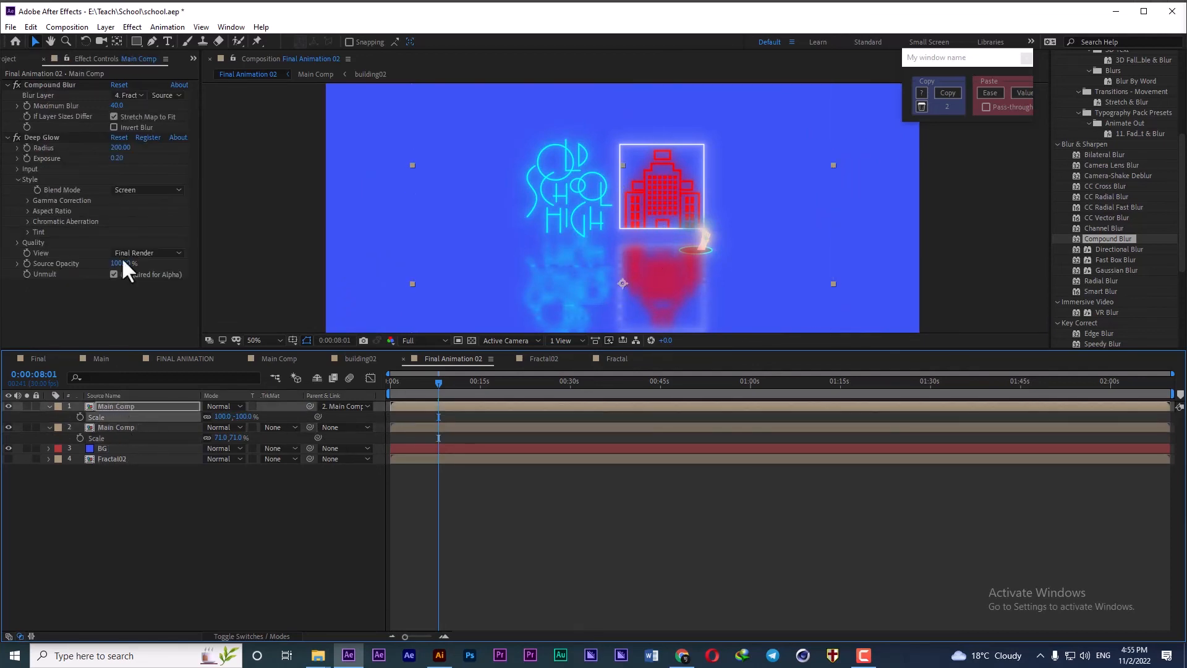
click(110, 396)
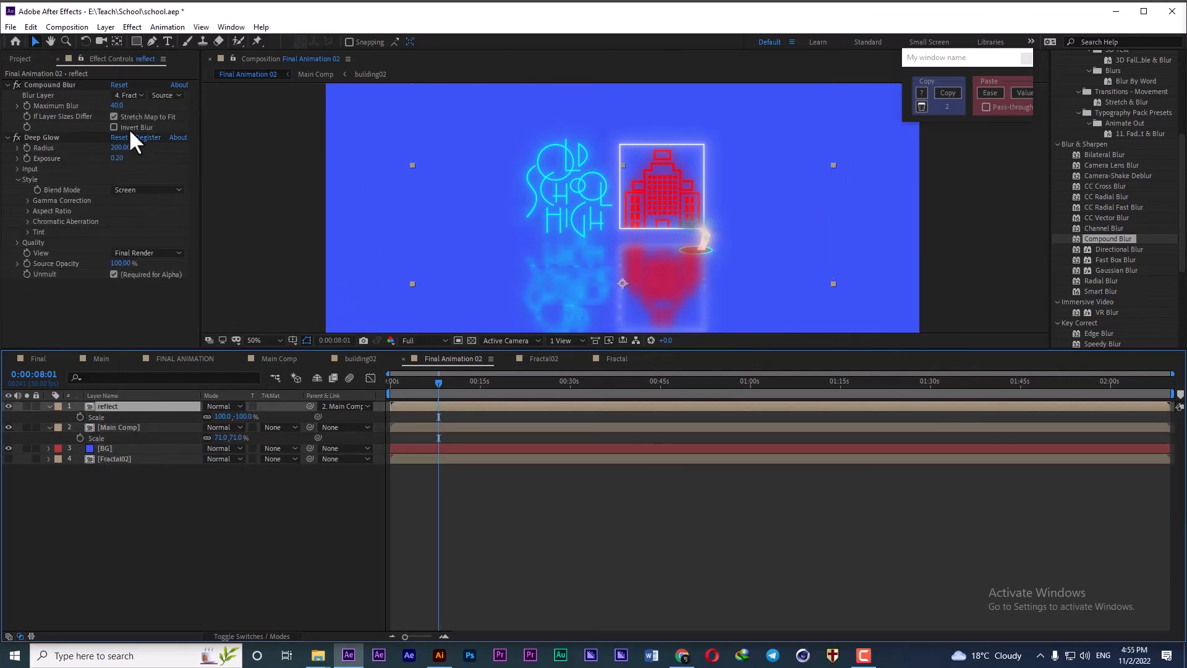
click(118, 107)
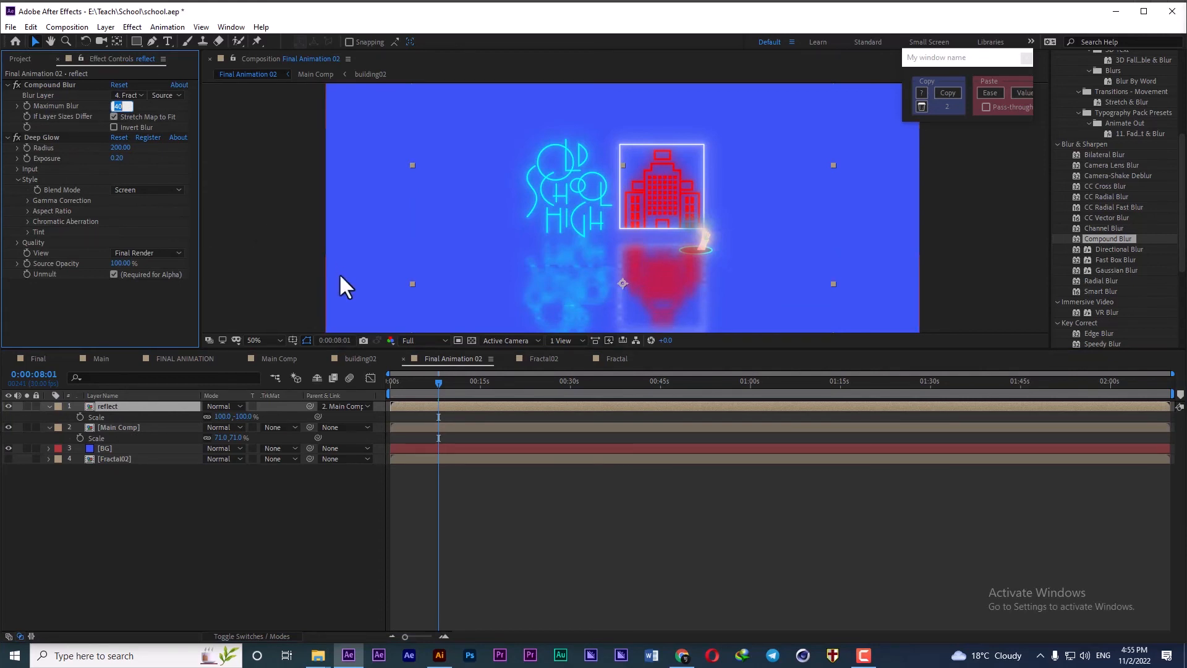
text(20)
key(Return)
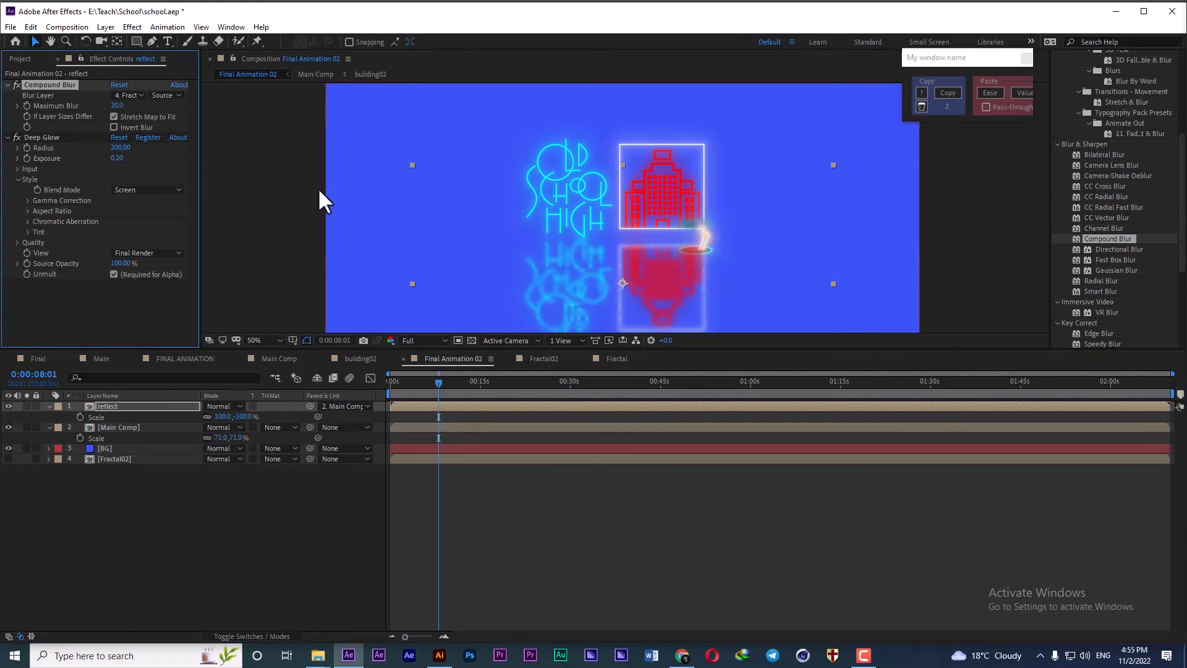
- Set Compound Blur's Maximum Blur on the reflect layer to 28 and check the blurred reflection up close
click(118, 106)
text(28)
key(Return)
scroll(666, 283, up, 1)
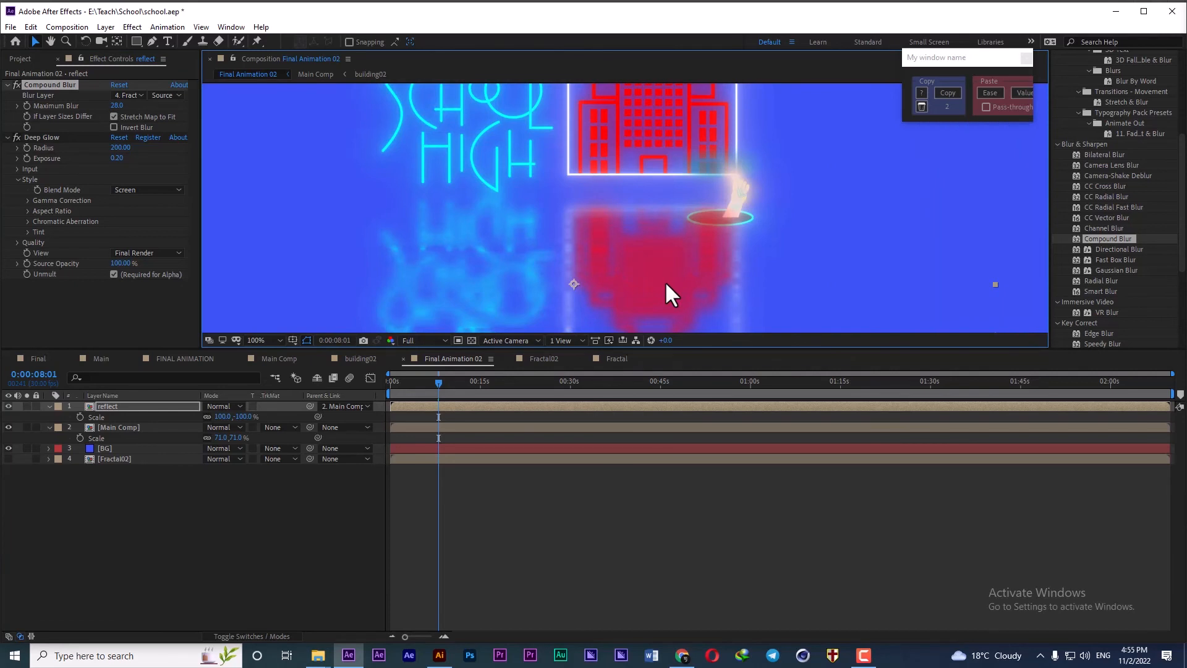
scroll(666, 283, down, 1)
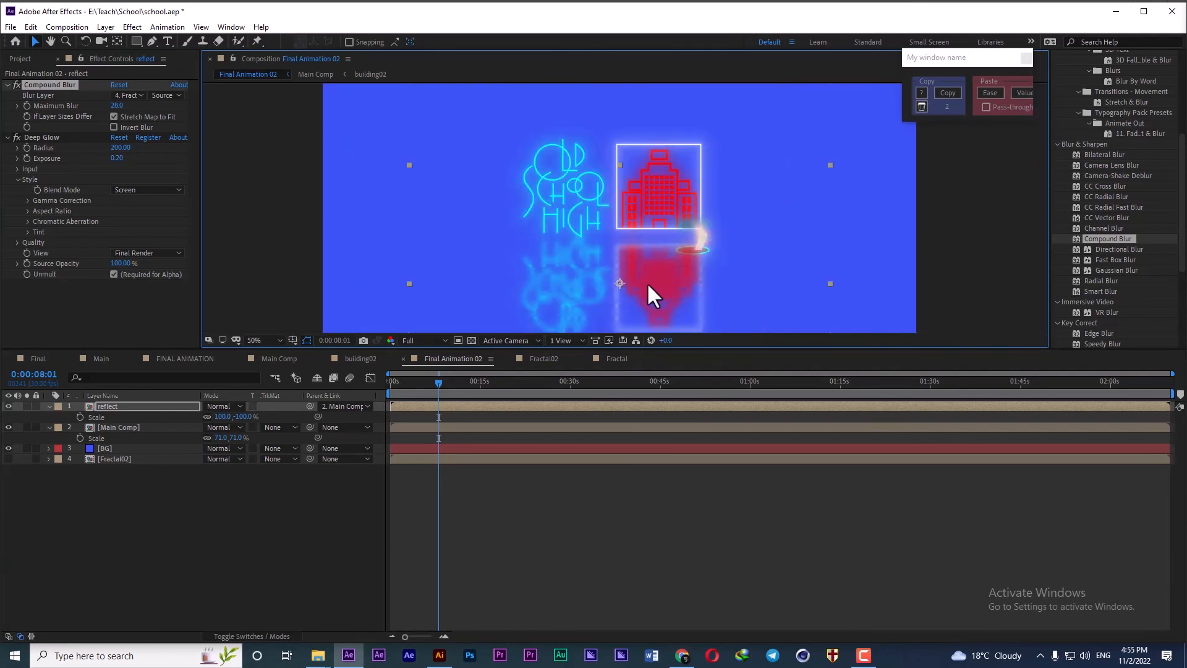
- Move the reflect layer slightly down to leave a gap between the artwork and its mirrored copy, fine-tuning it in an enlarged view
scroll(655, 266, down, 1)
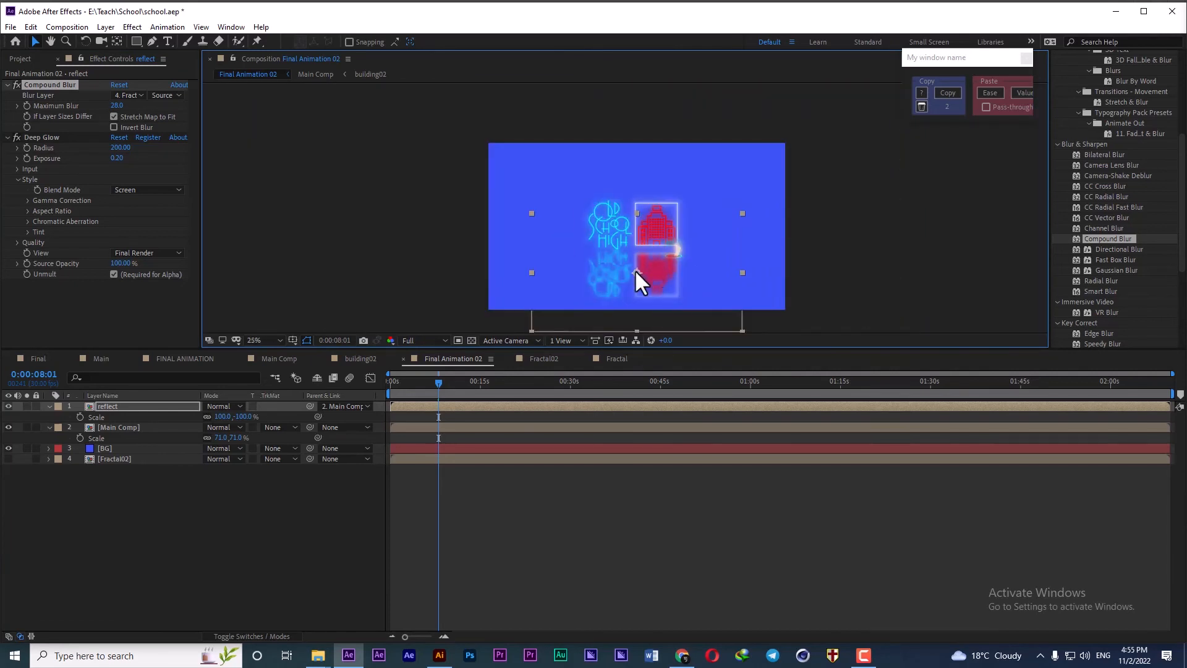
drag(636, 272, 635, 282)
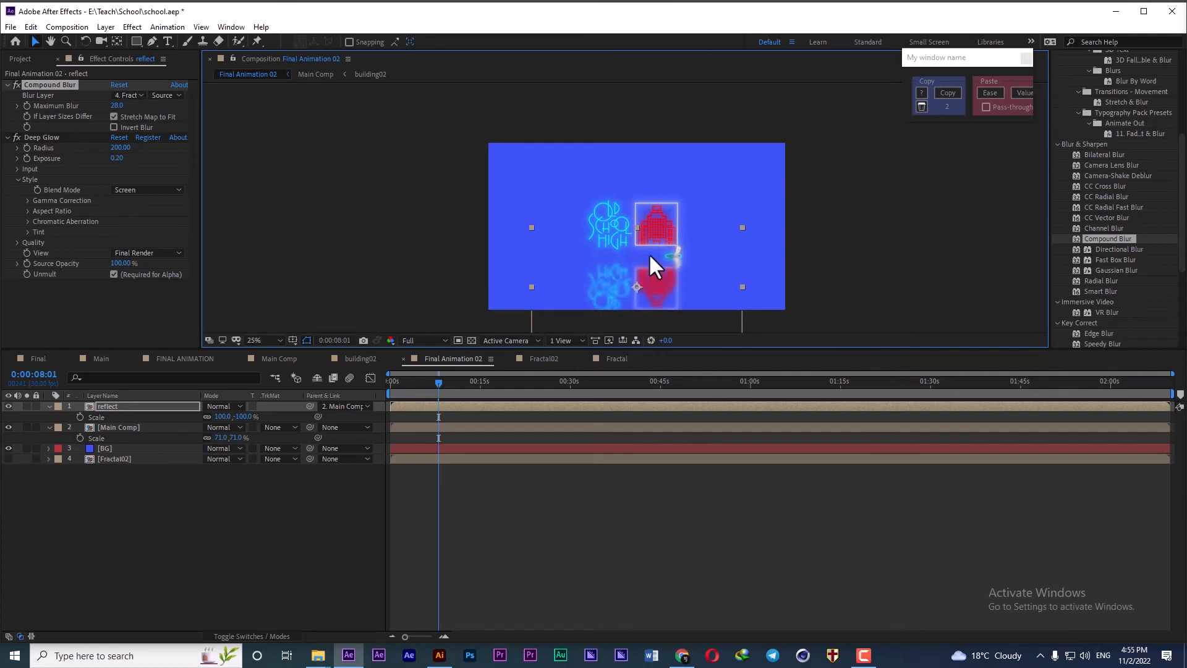
scroll(647, 253, up, 2)
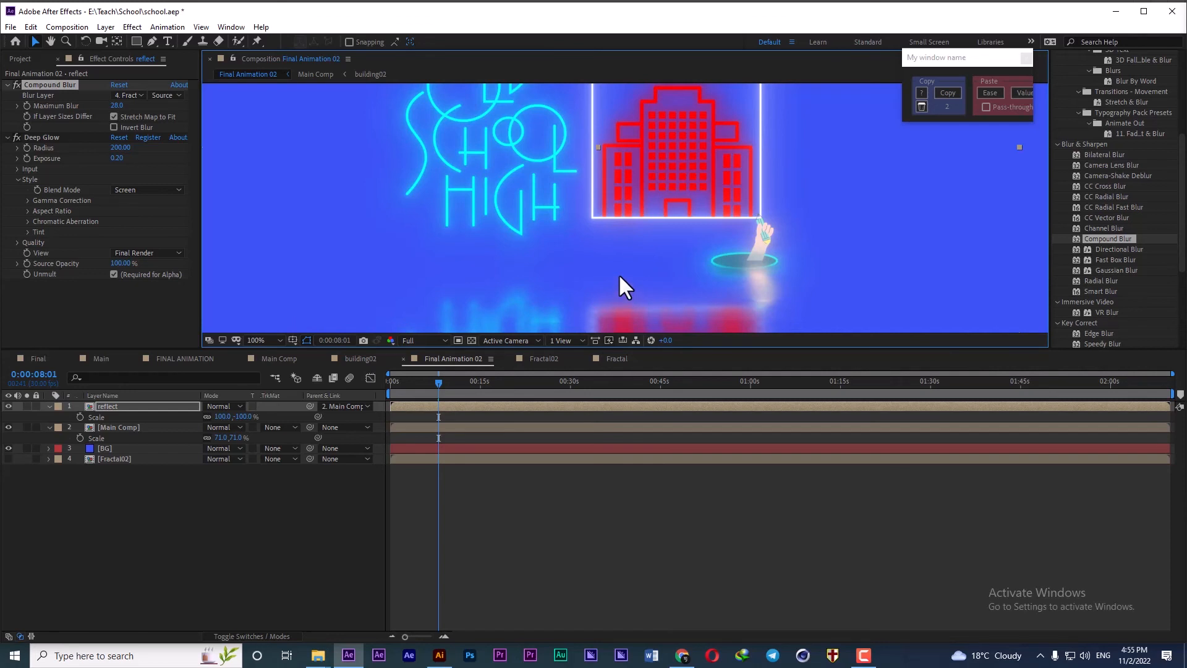
key(grave)
mouse_move(565, 528)
mouse_down()
mouse_move(562, 544)
mouse_move(562, 523)
mouse_up()
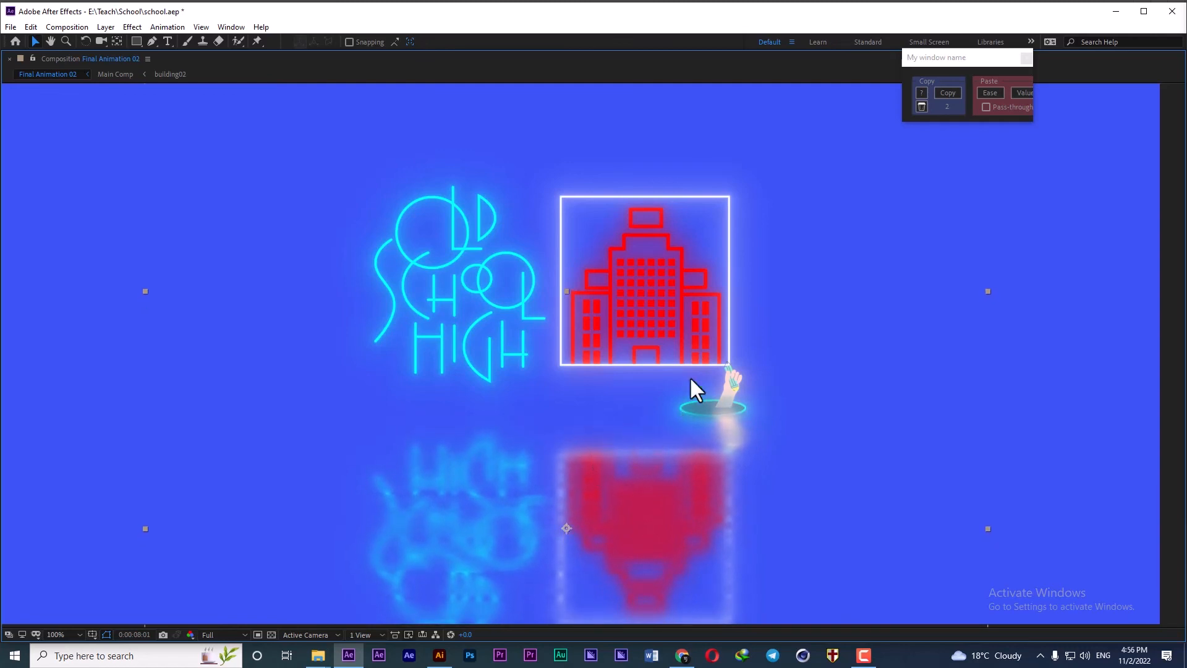
key(grave)
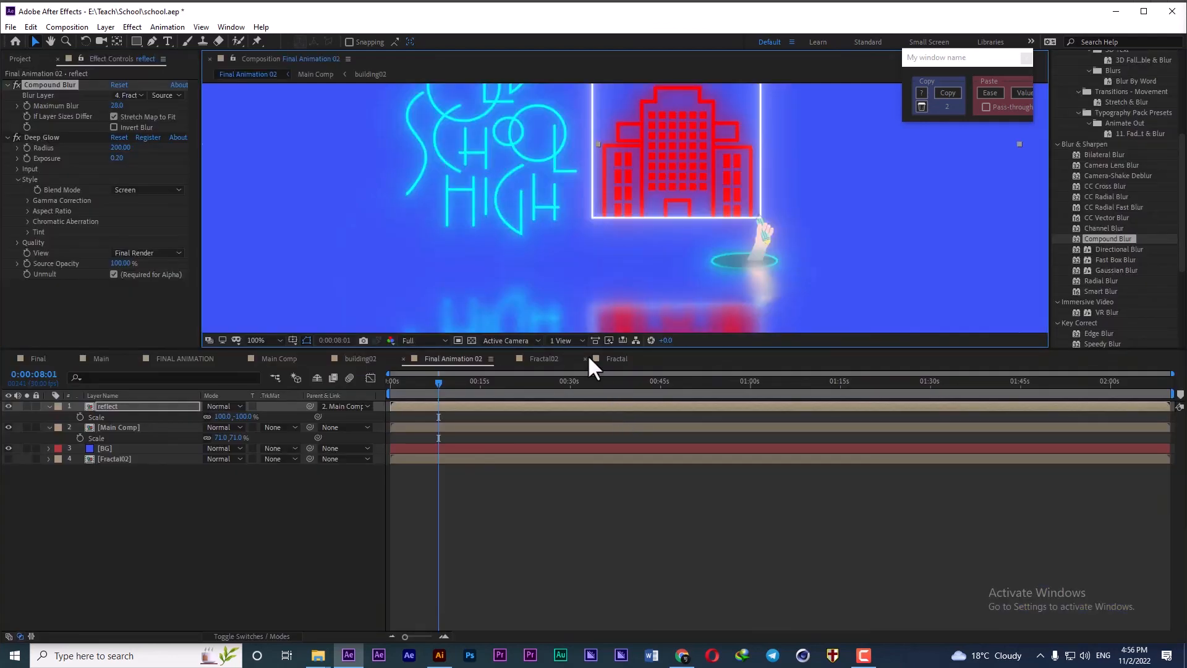
- Move Main Comp slightly up so the artwork and its reflection sit better centred in the frame
scroll(554, 273, down, 4)
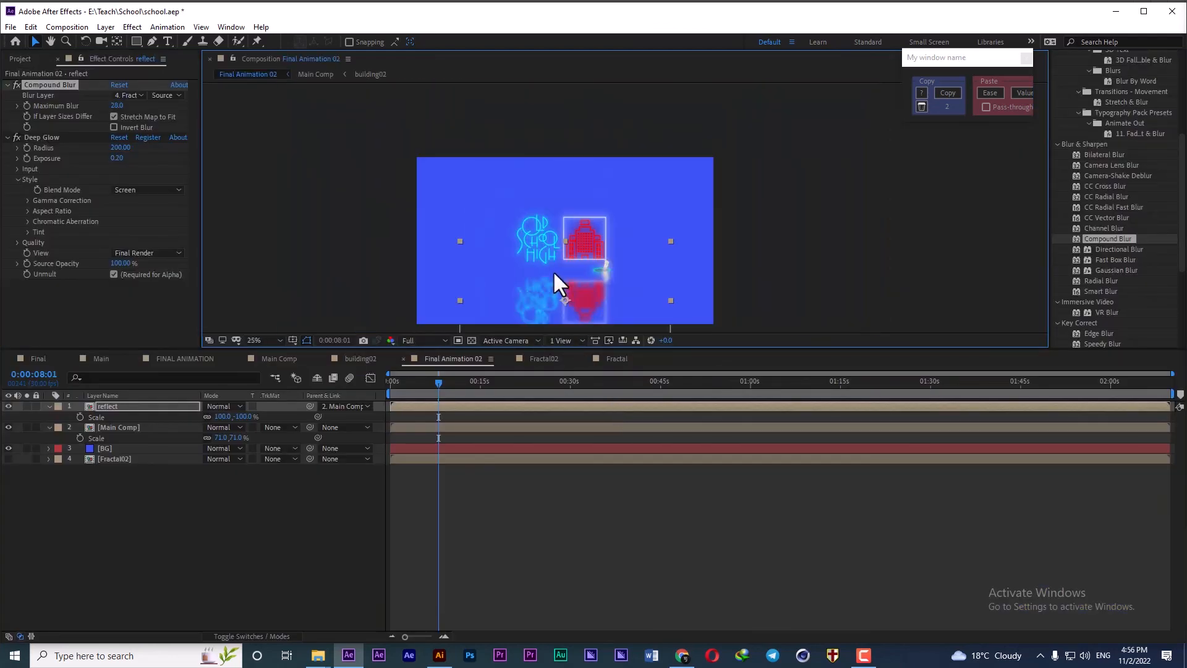
click(117, 427)
drag(565, 240, 563, 225)
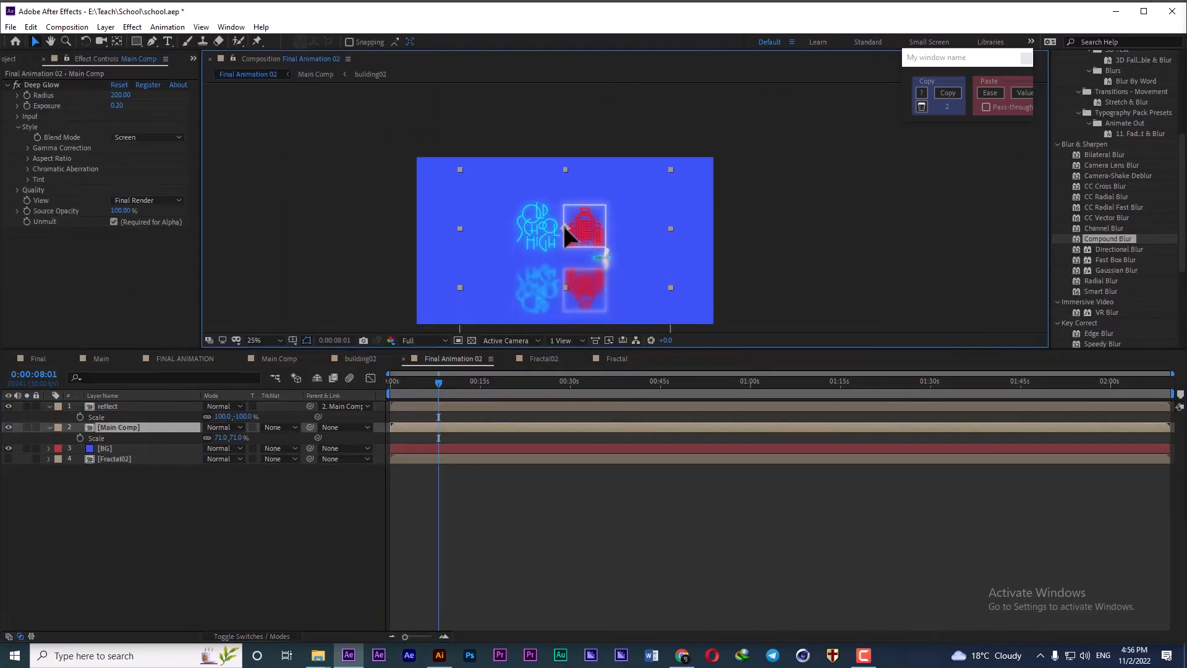
click(258, 518)
click(114, 427)
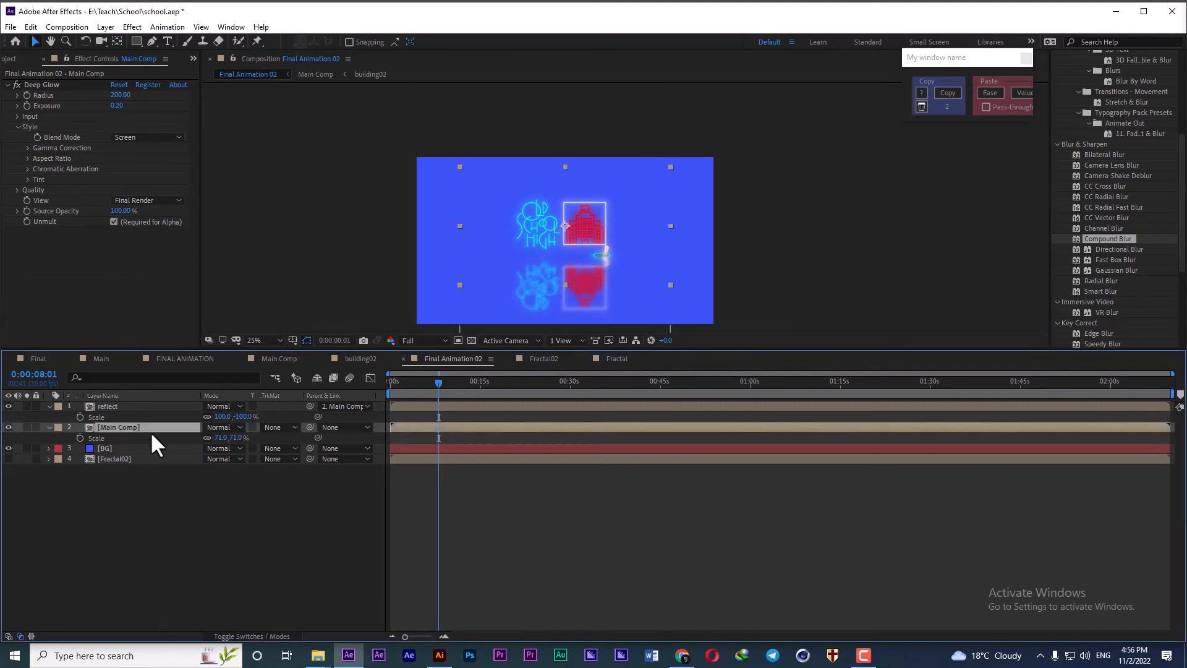
scroll(552, 241, up, 2)
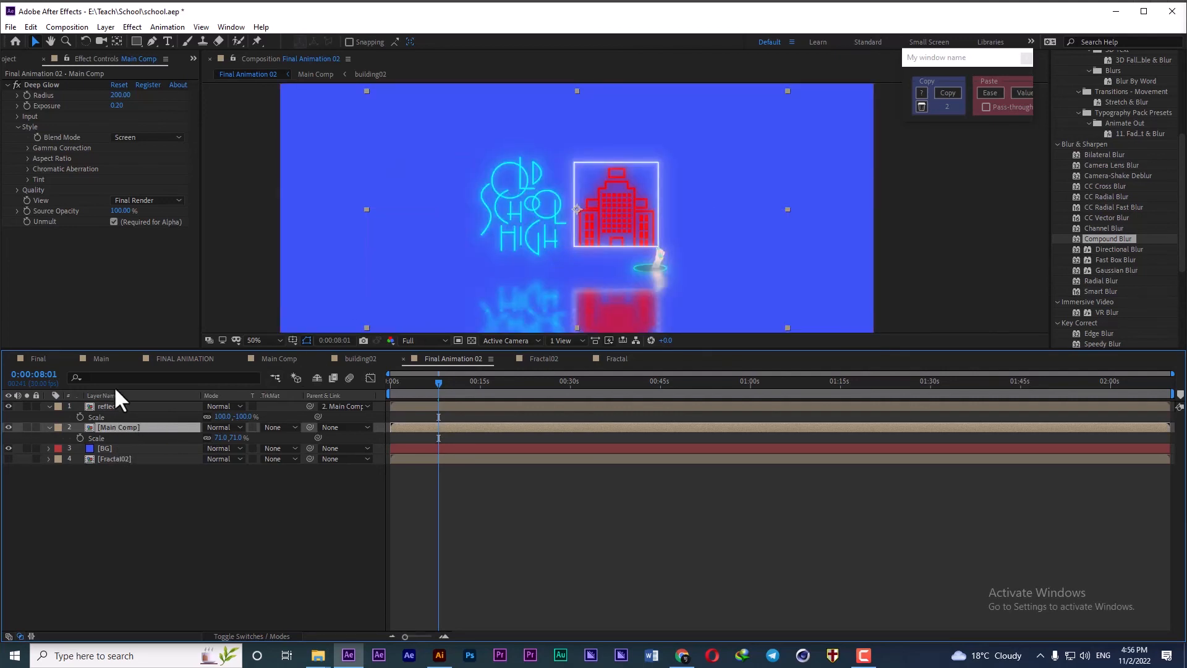
click(113, 406)
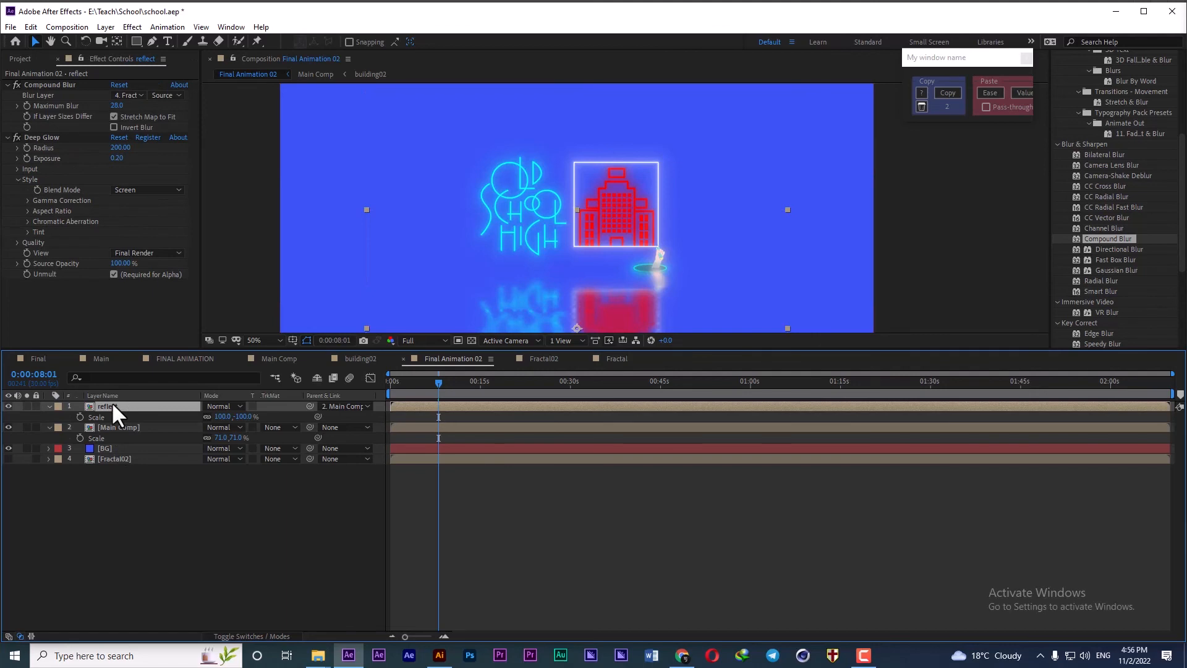
scroll(635, 224, down, 2)
click(133, 427)
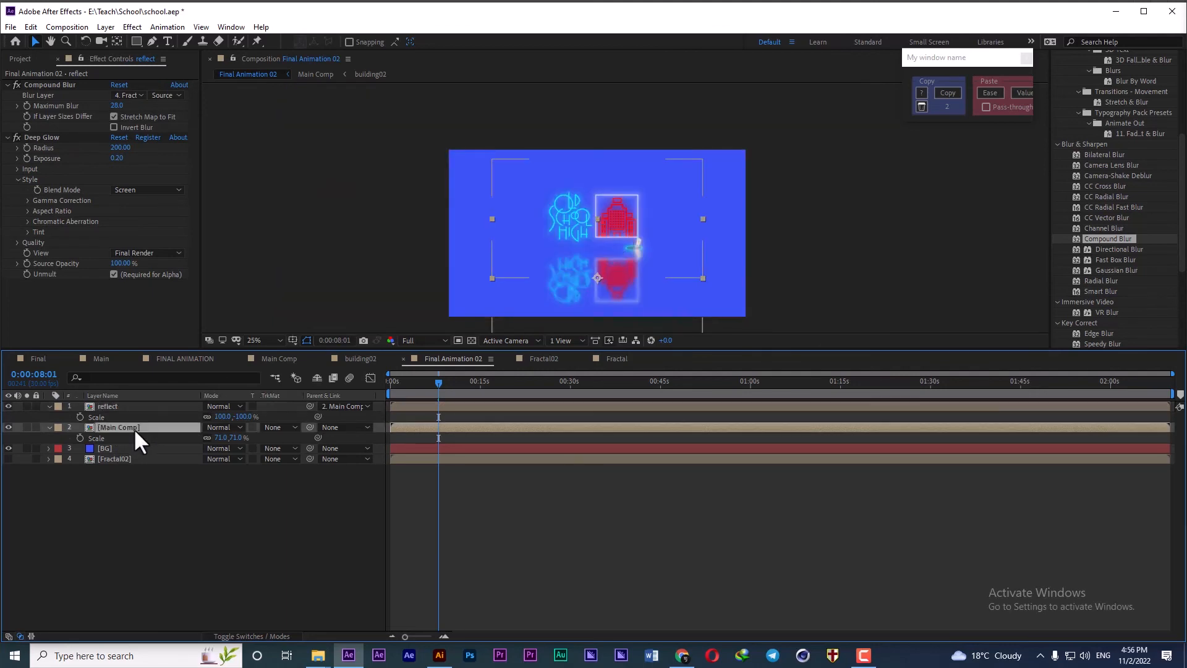
scroll(612, 249, up, 2)
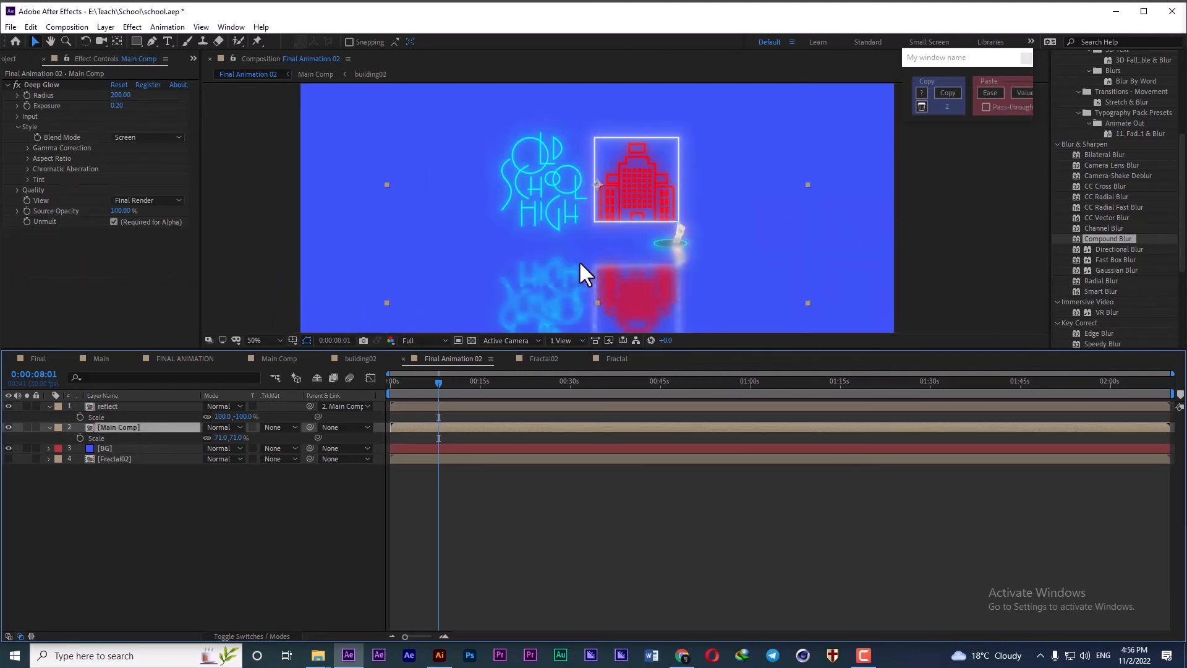
scroll(580, 263, down, 2)
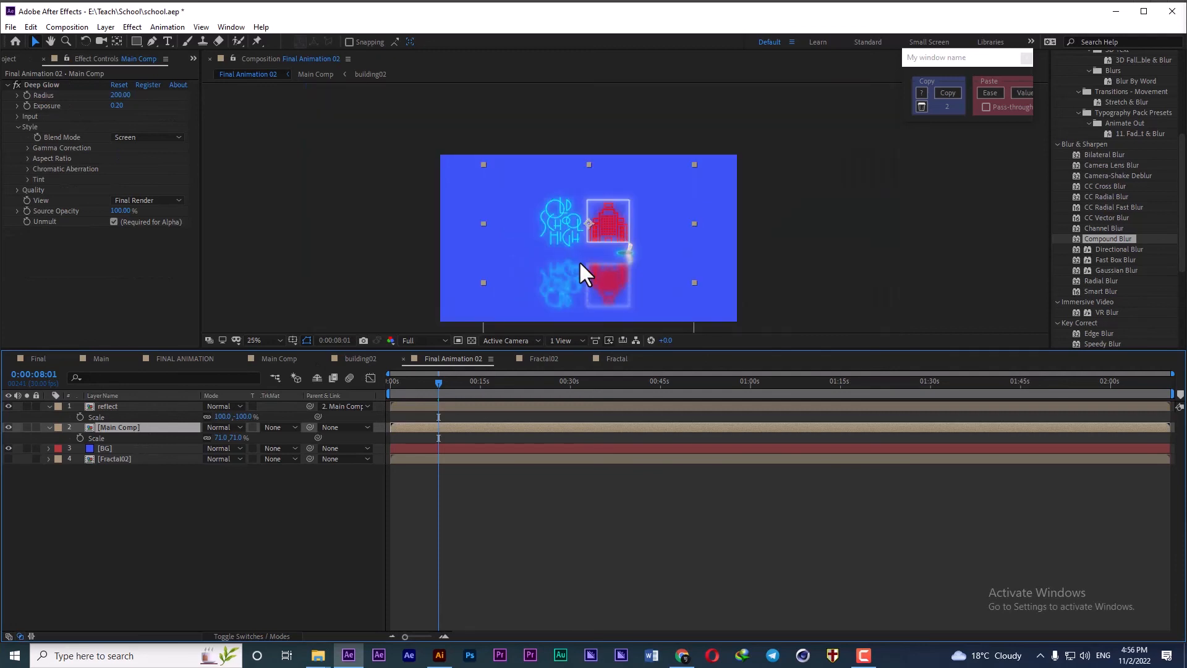
- Create a new adjustment layer above all other layers in Final Animation 02
click(208, 523)
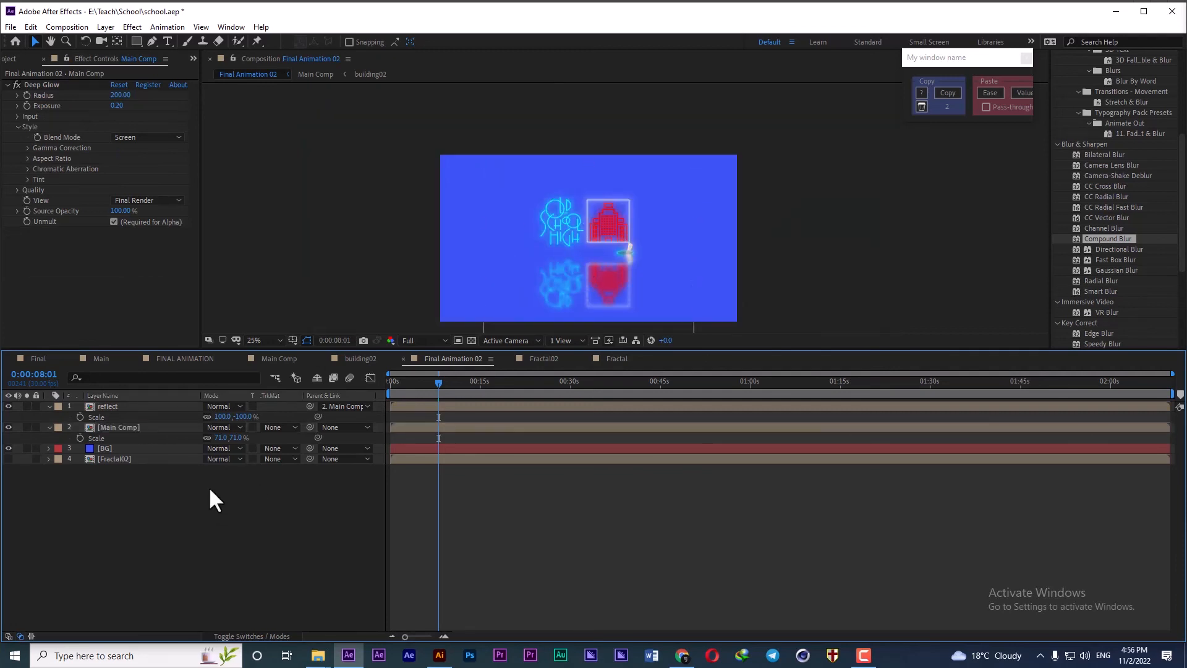
right_click(237, 512)
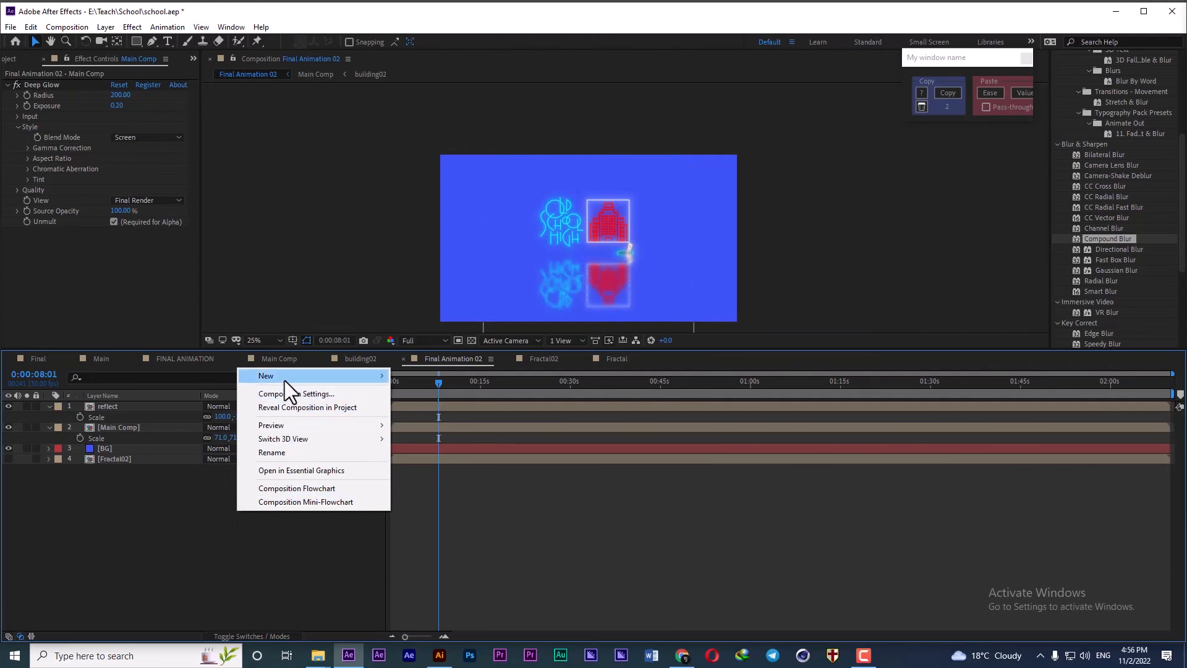
mouse_move(284, 378)
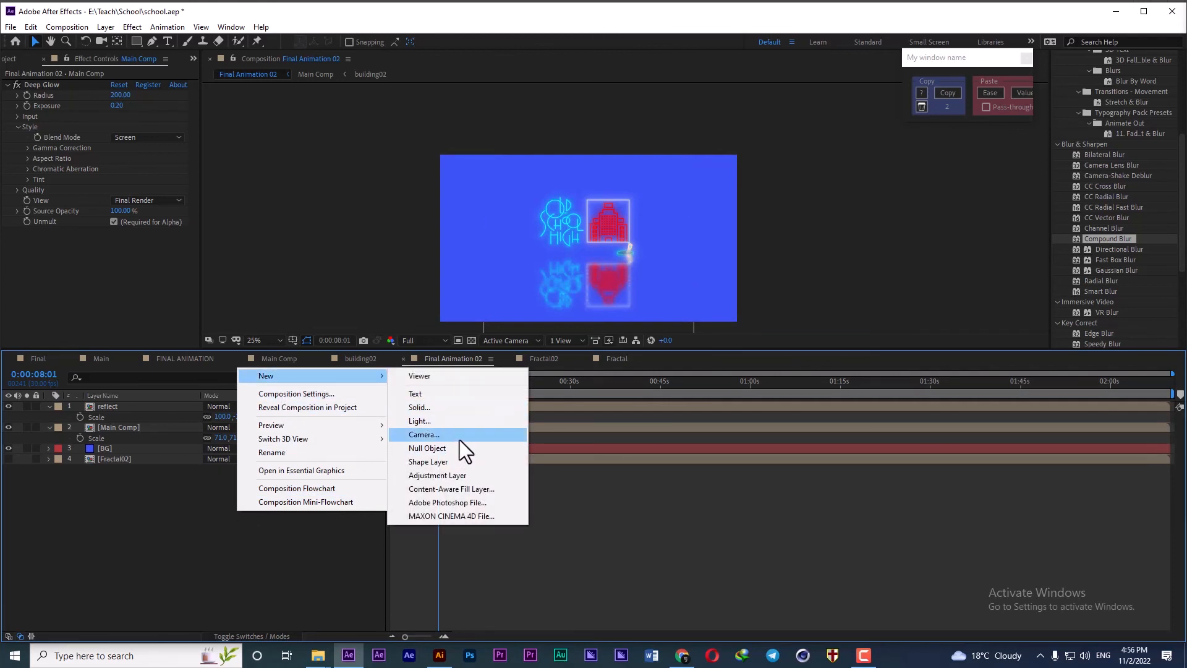
click(449, 475)
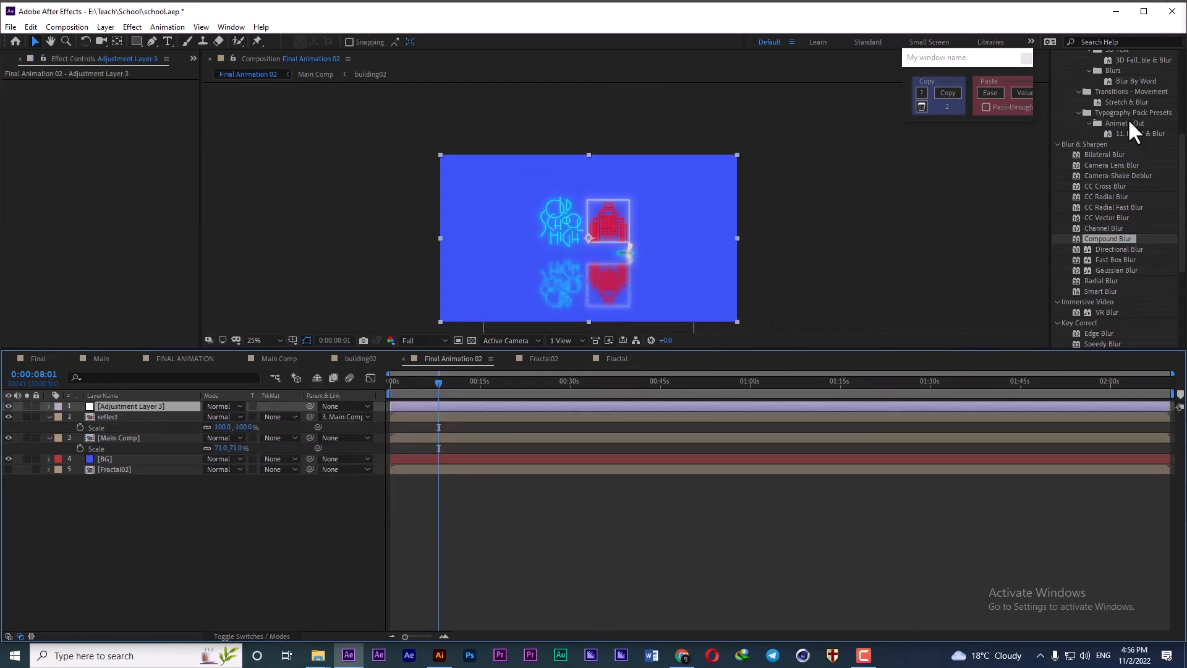
- Find the Noise effect, apply it to the adjustment layer and set its Amount of Noise to 10%
scroll(1129, 118, up, 5)
drag(1093, 130, 1052, 128)
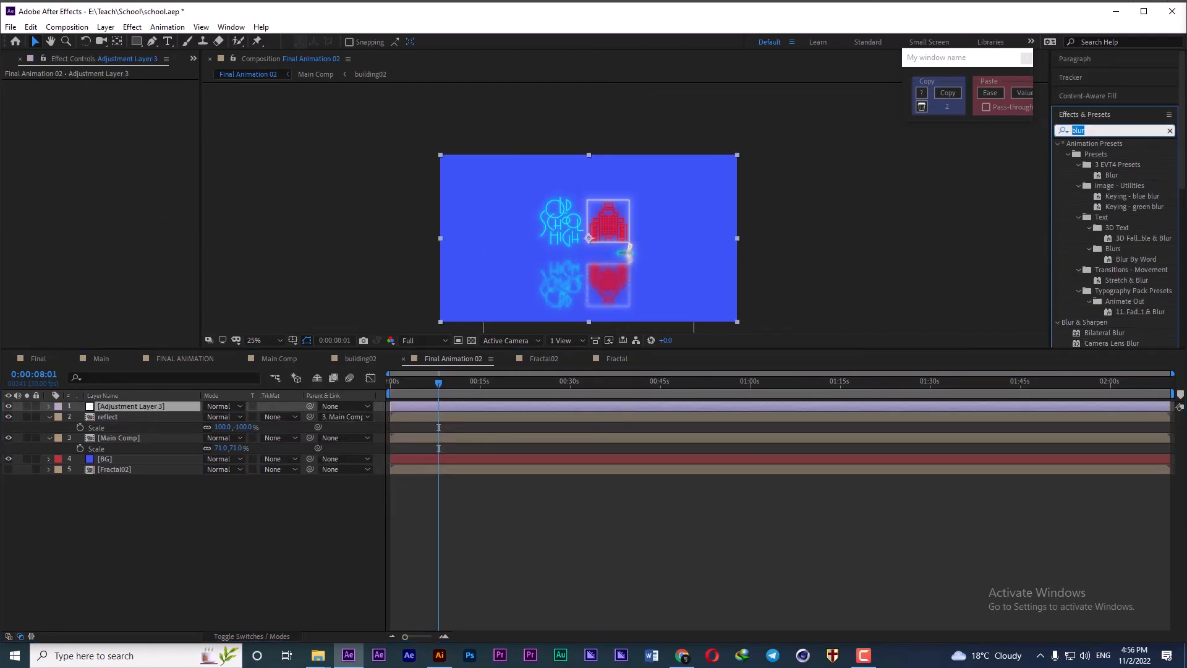
text(noise)
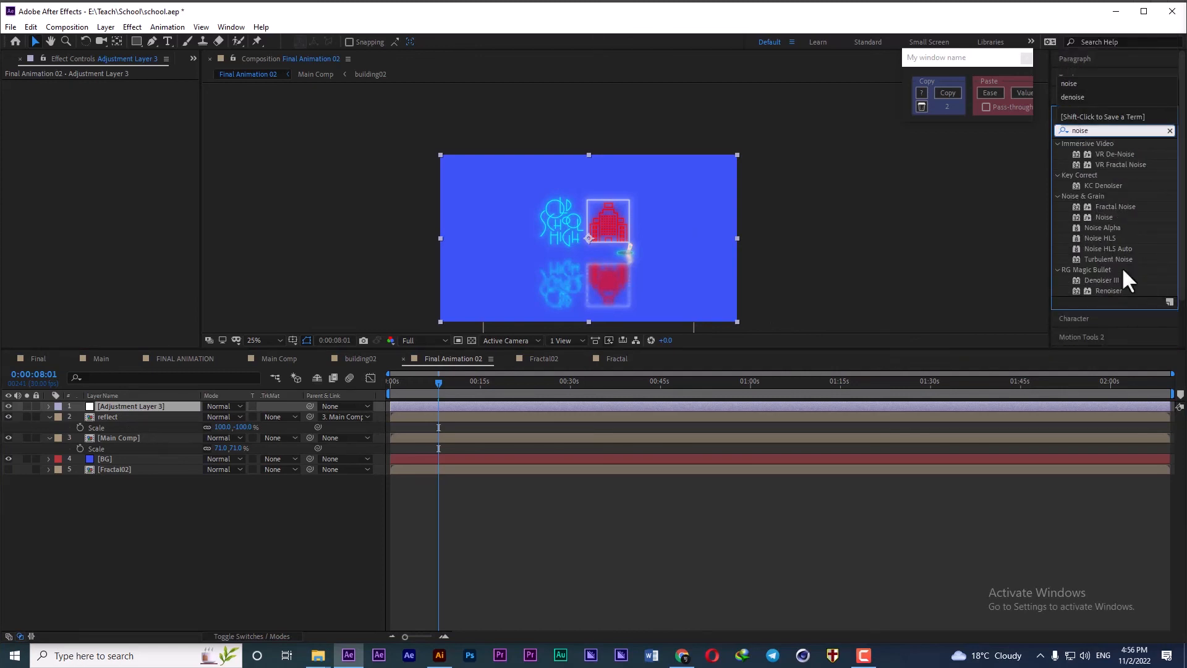
double_click(1100, 217)
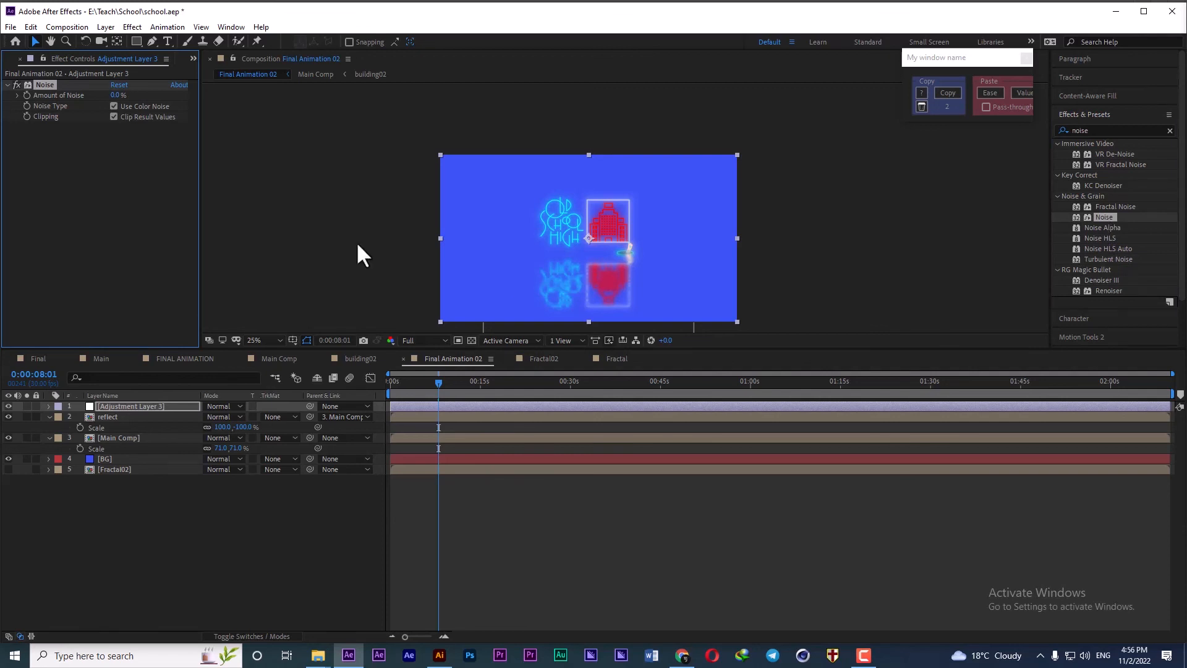
click(115, 95)
text(10)
key(Return)
- Find the Turbulent Displace effect and apply it to the adjustment layer below Noise
double_click(1085, 130)
text(tur)
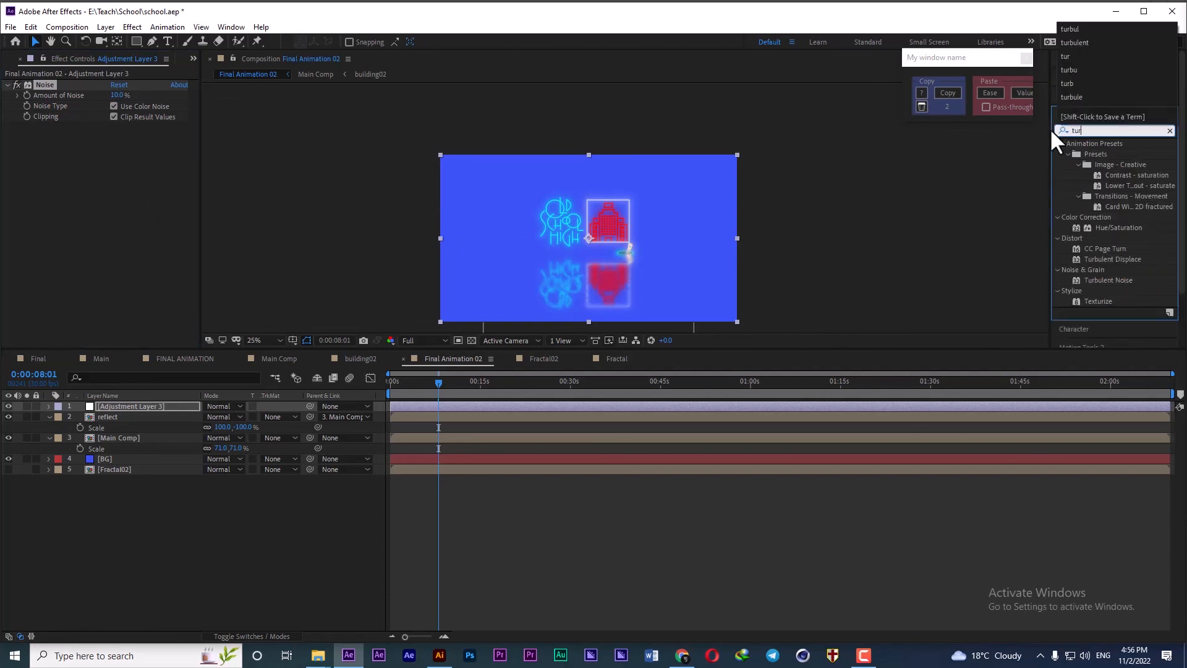
text(bule)
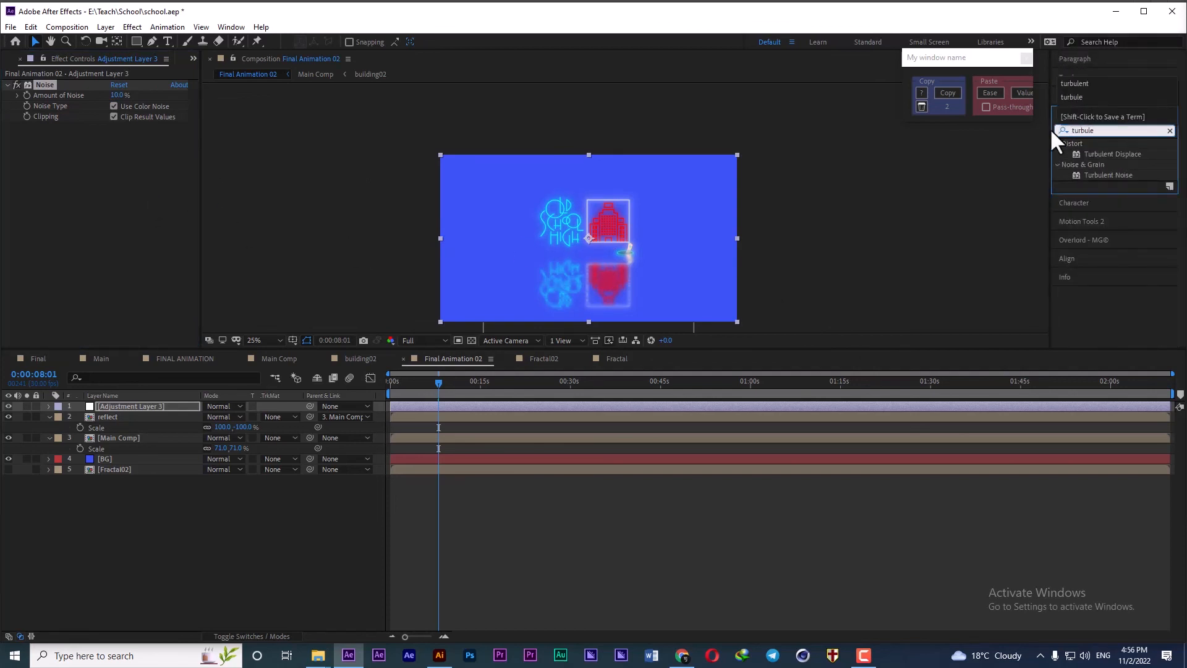
double_click(1107, 154)
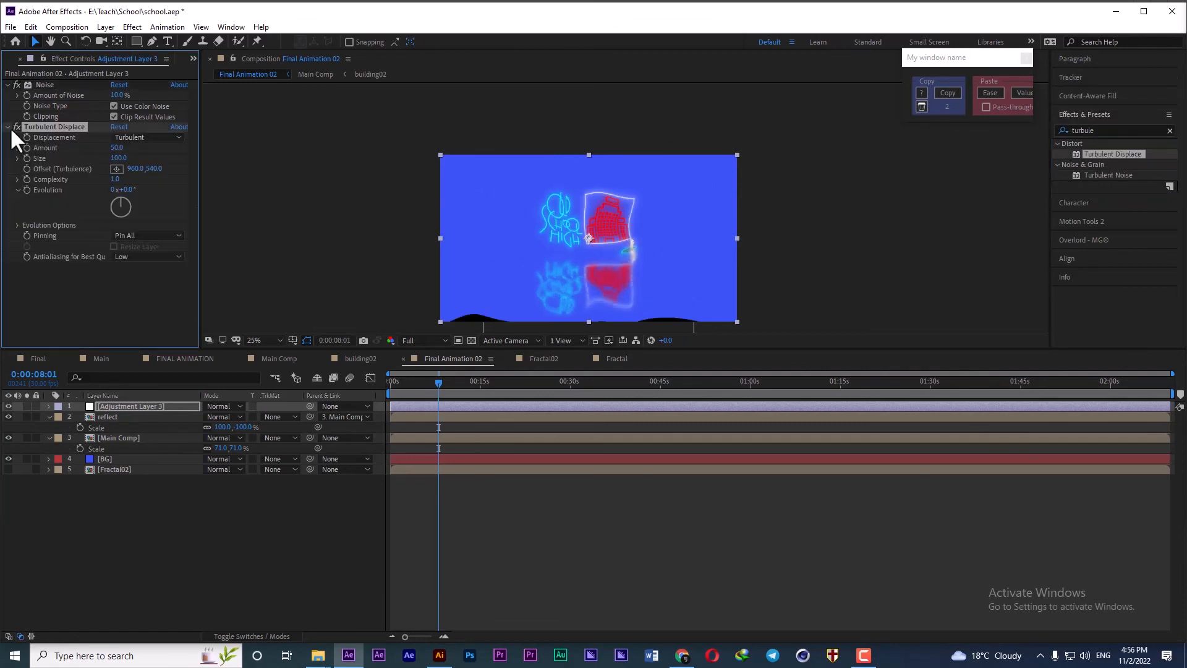
- Set the adjustment layer's Turbulent Displace to Amount 60, Size 2 and Complexity 2
click(117, 148)
text(60)
key(Tab)
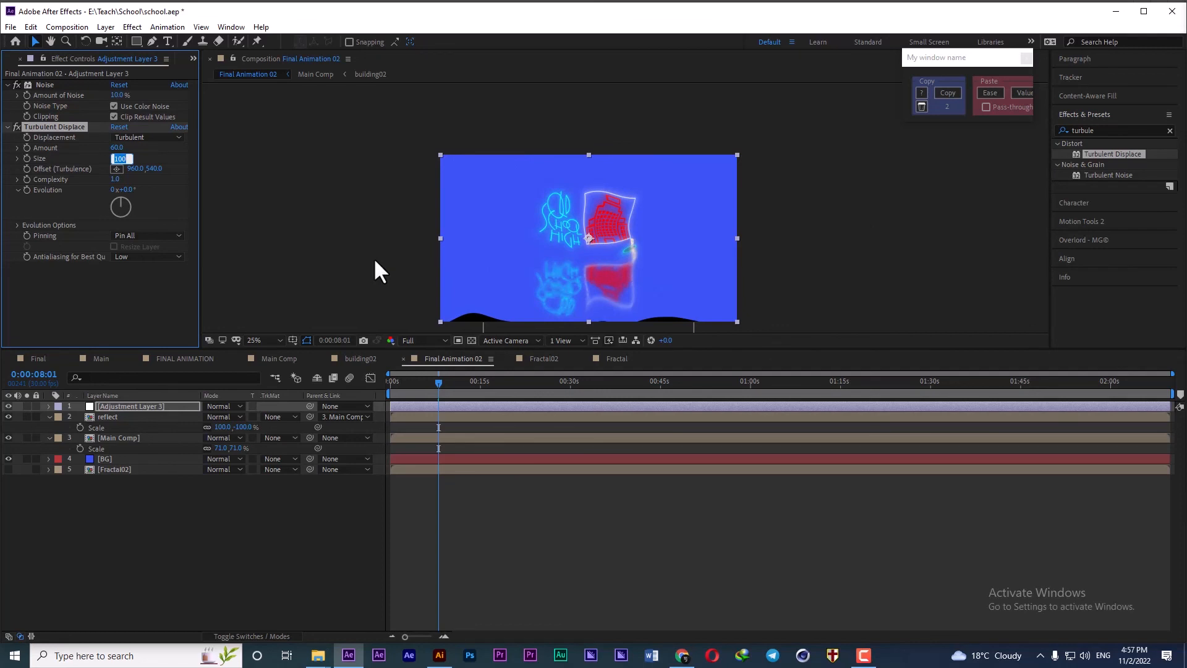
text(2)
key(Tab)
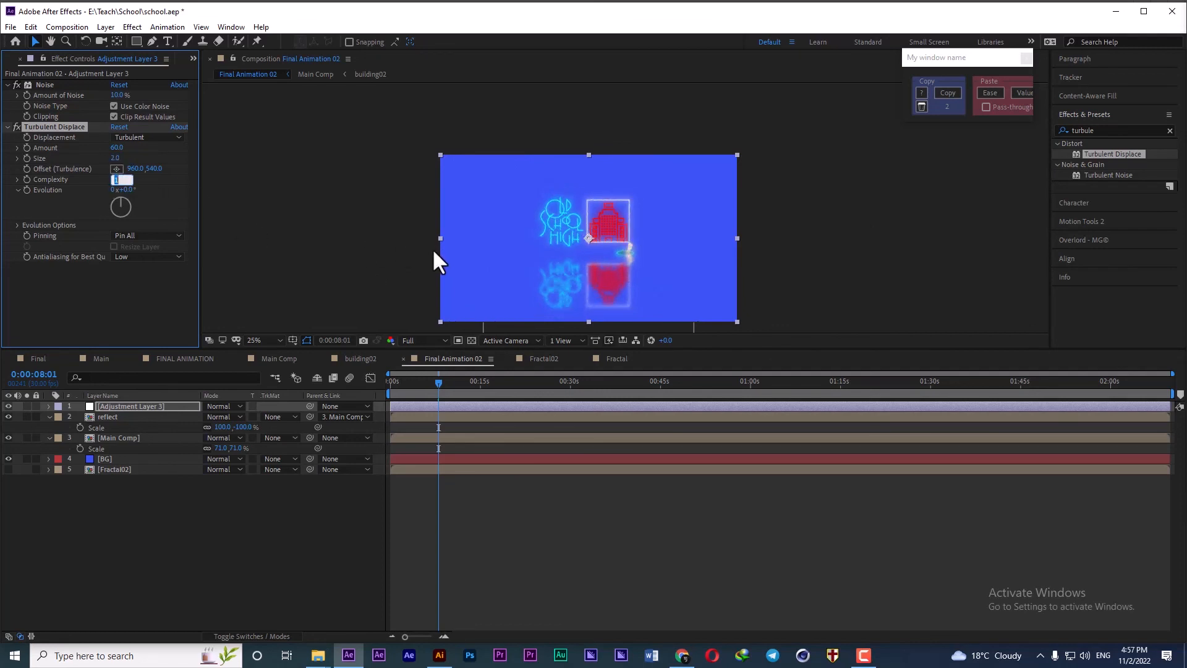
text(2)
key(Return)
- Find the Sharpen effect, apply it to the adjustment layer below Turbulent Displace and set its Sharpen Amount to 10
right_click(1091, 130)
key(Escape)
text(sh)
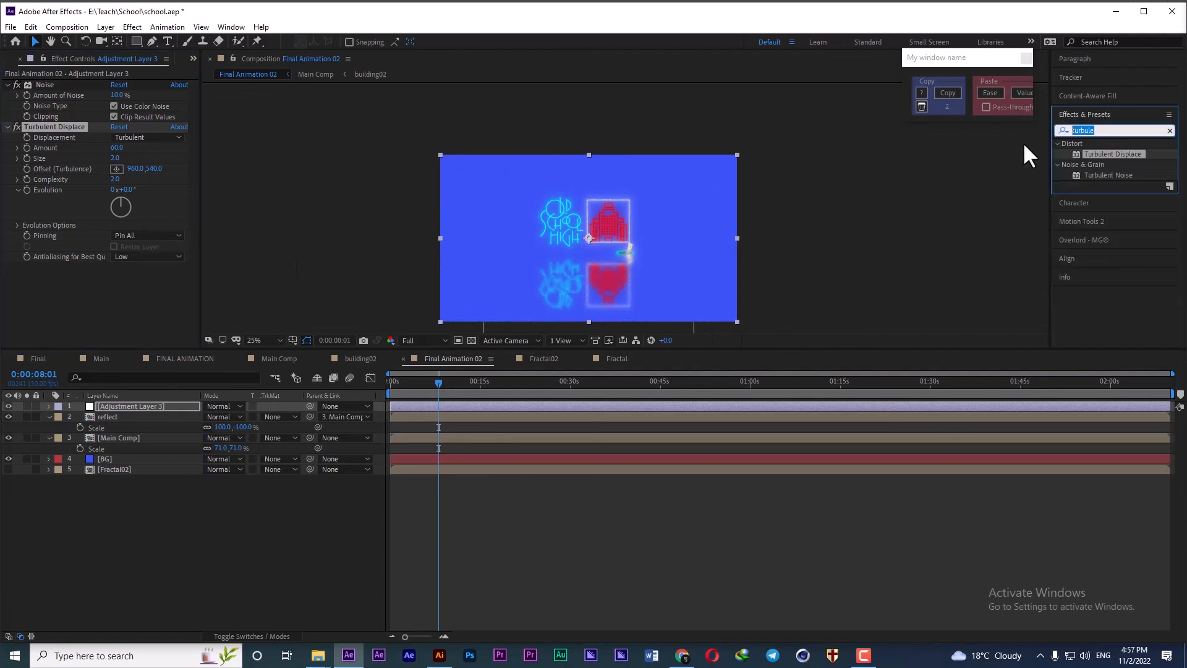
text(a)
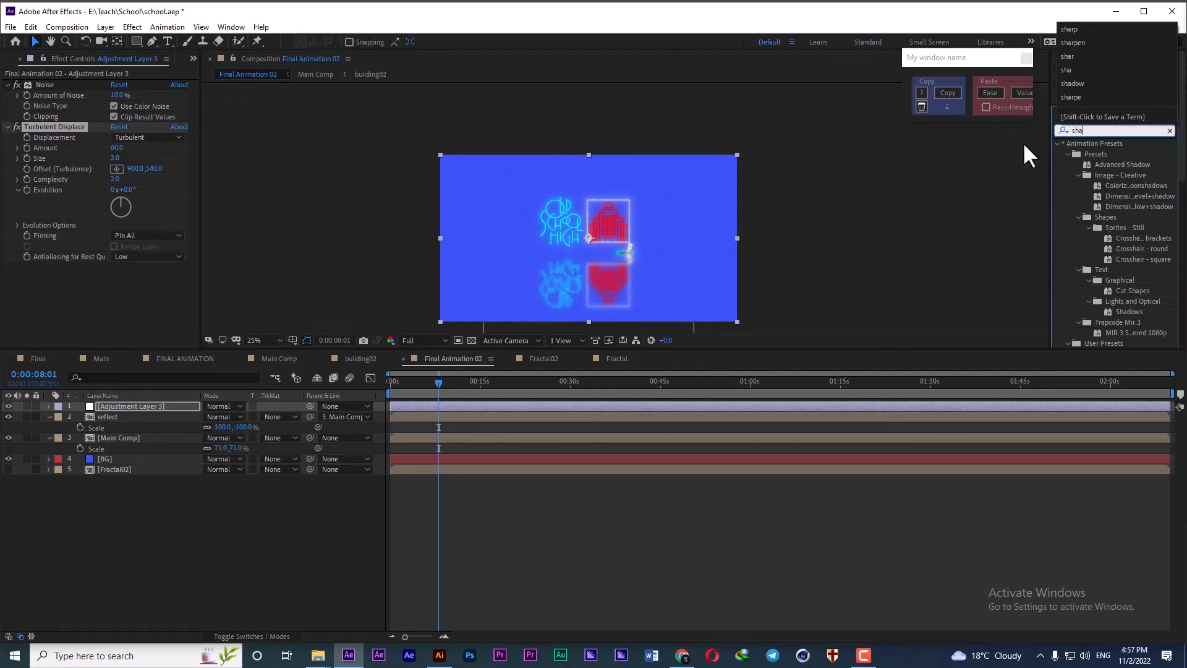
text(rp)
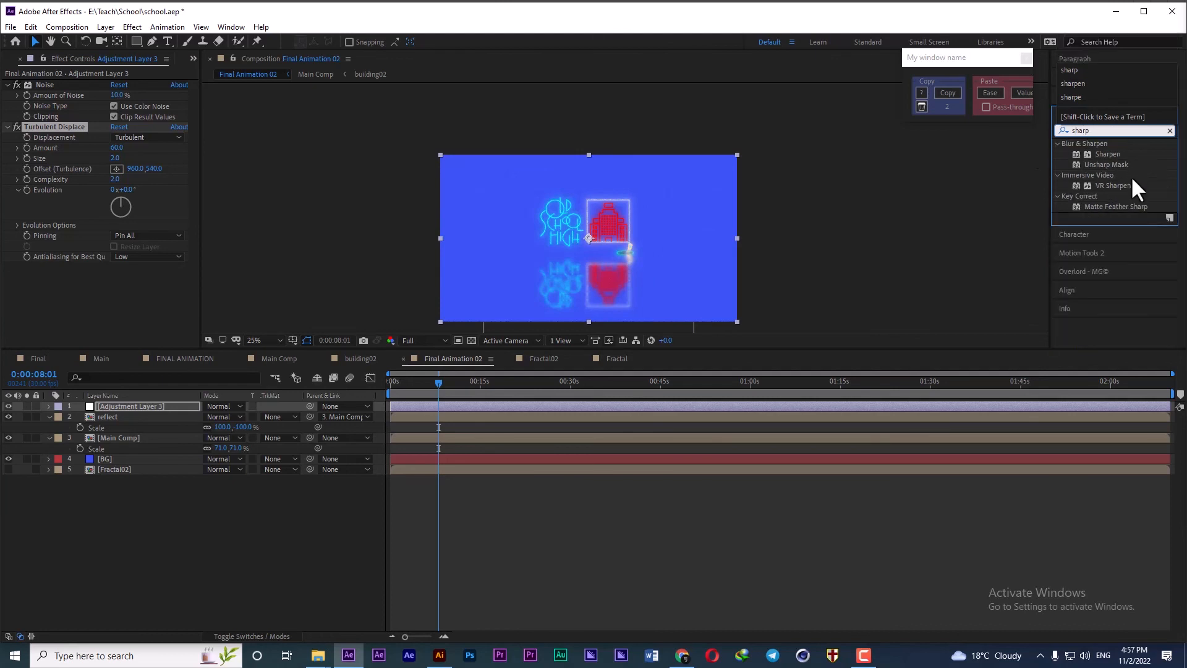
drag(1108, 153, 140, 295)
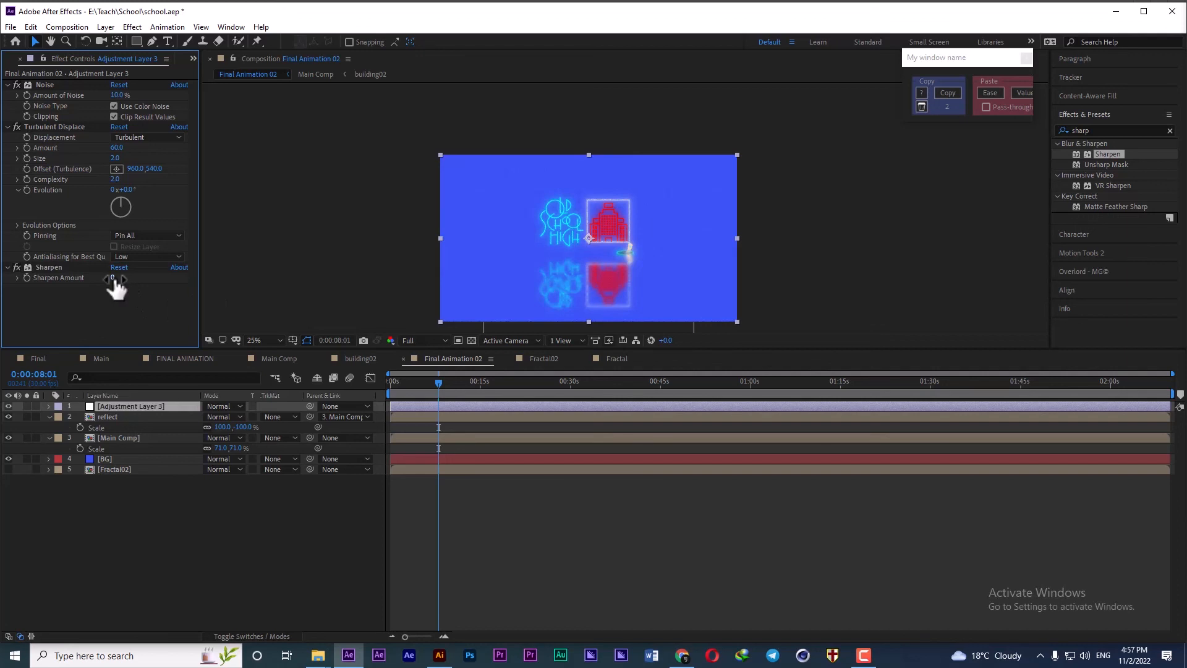
click(113, 278)
text(10)
key(Return)
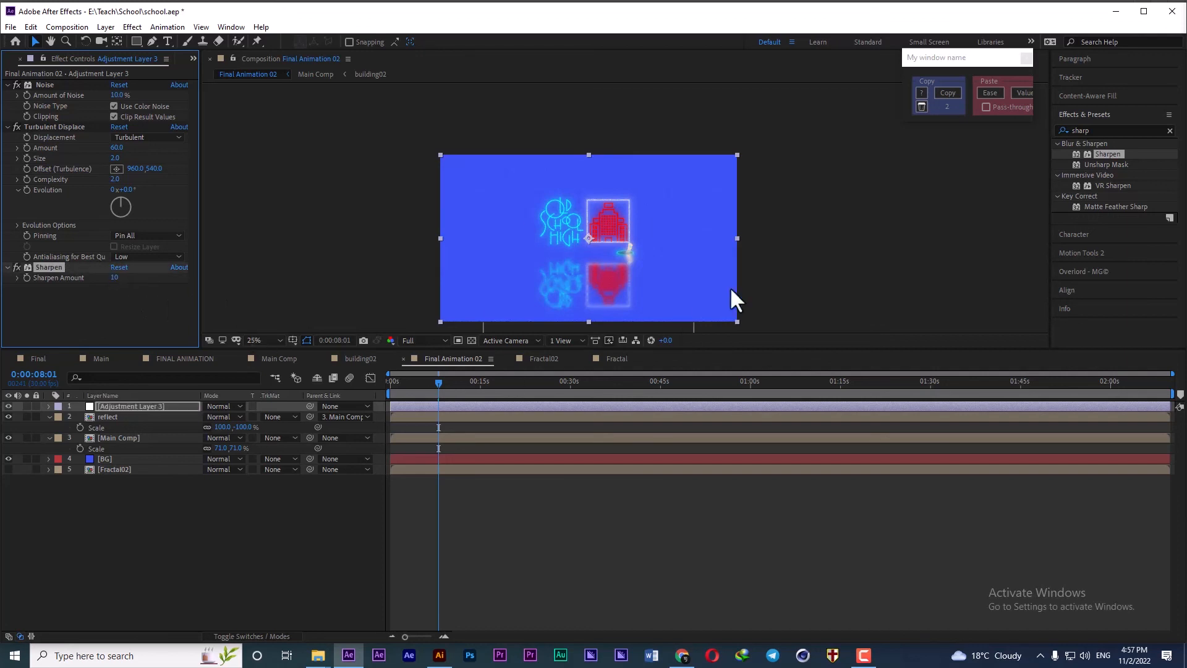
- Reduce the adjustment layer's Amount of Noise to 5% and its Turbulent Displace Amount to 40, checking the artwork up close
scroll(590, 235, up, 2)
scroll(590, 235, up, 1)
scroll(590, 235, down, 1)
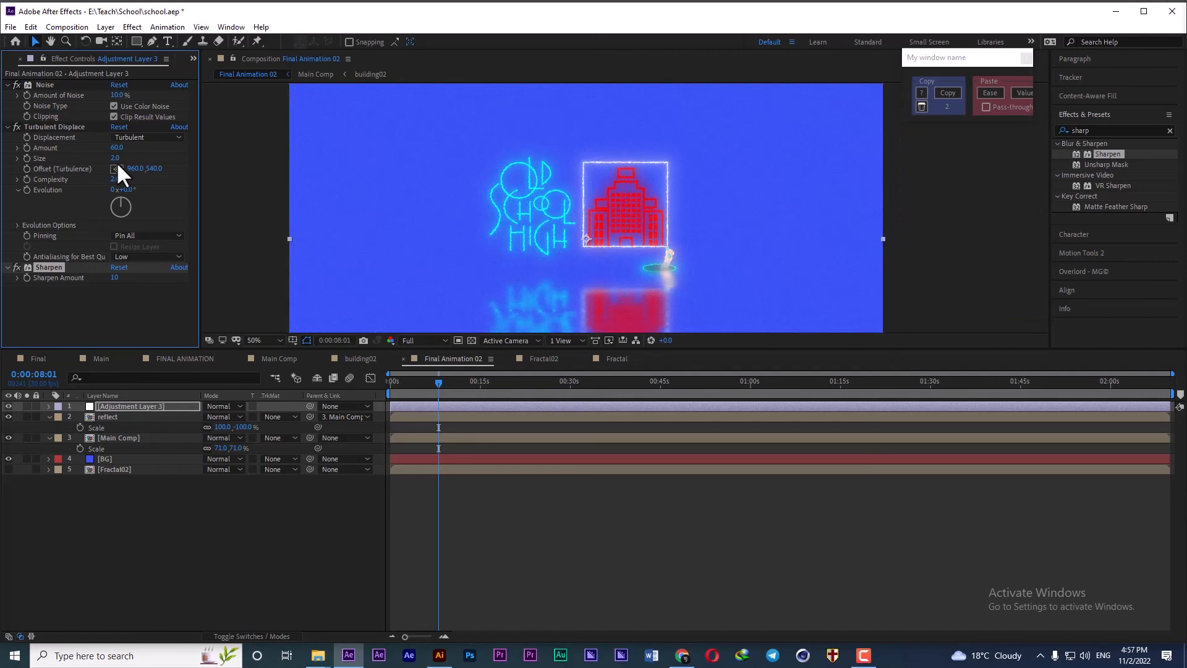
click(117, 95)
text(5)
key(Tab)
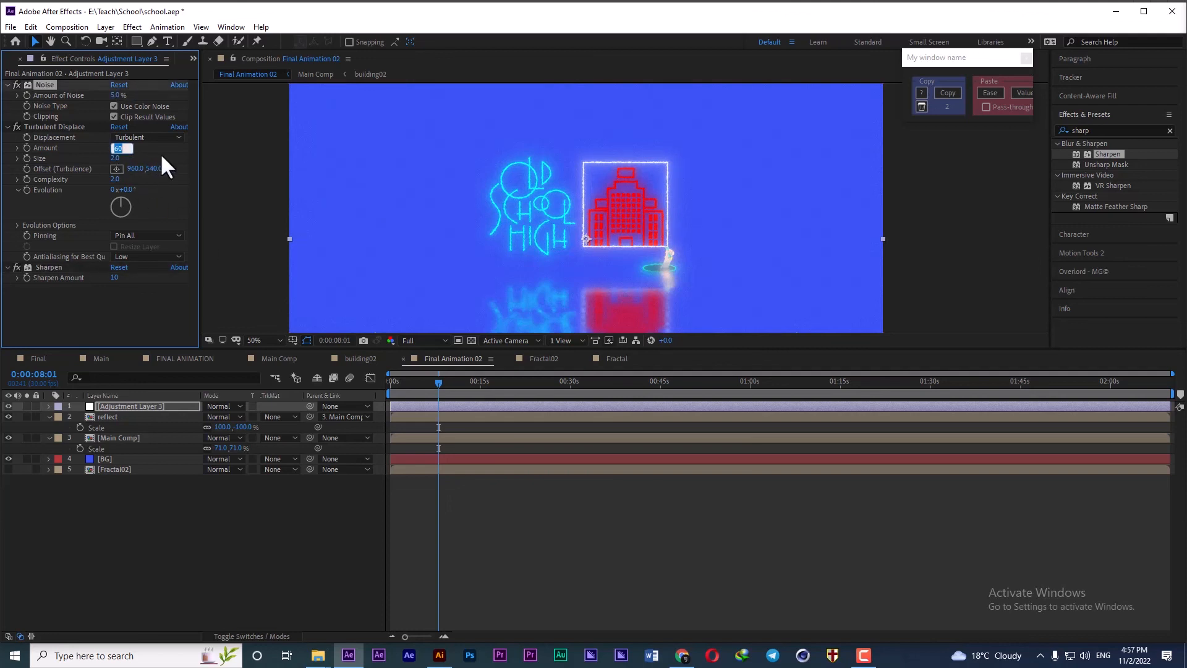
text(40)
key(Return)
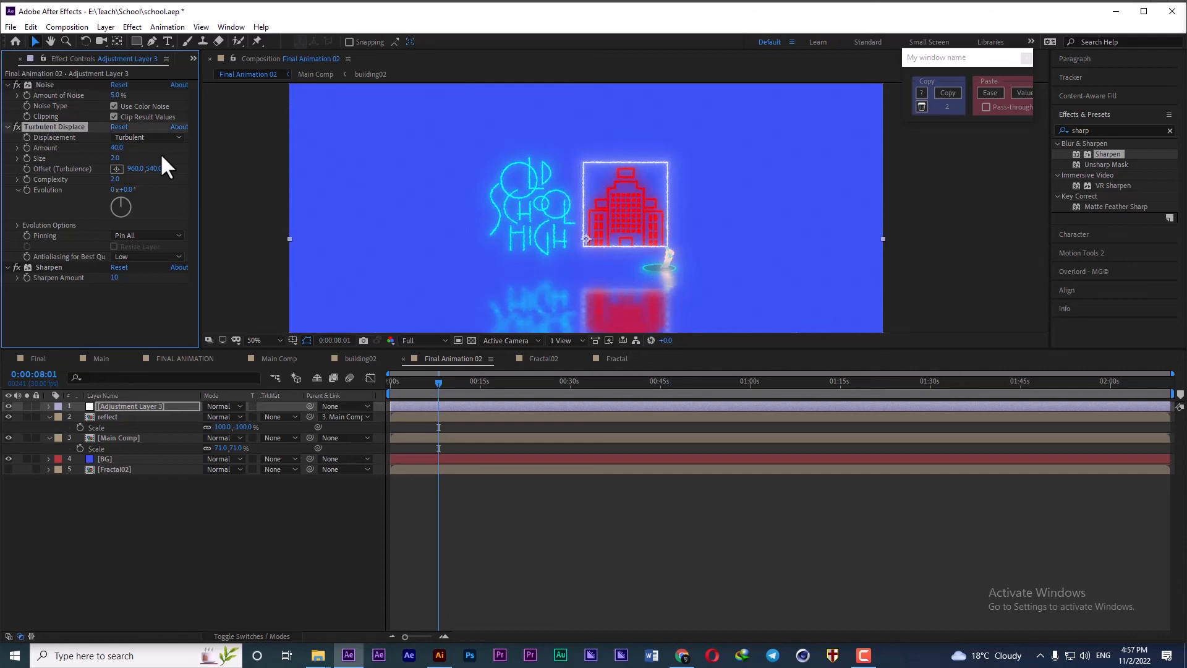
scroll(562, 209, up, 4)
scroll(566, 209, down, 6)
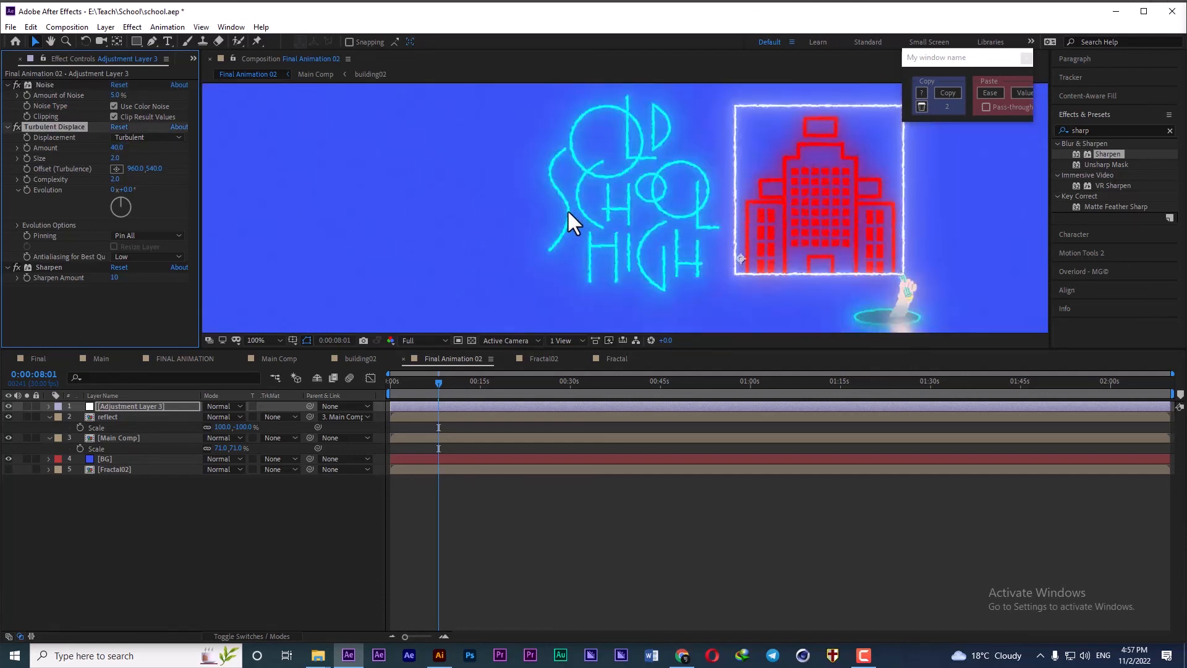
scroll(567, 209, up, 2)
scroll(653, 240, down, 2)
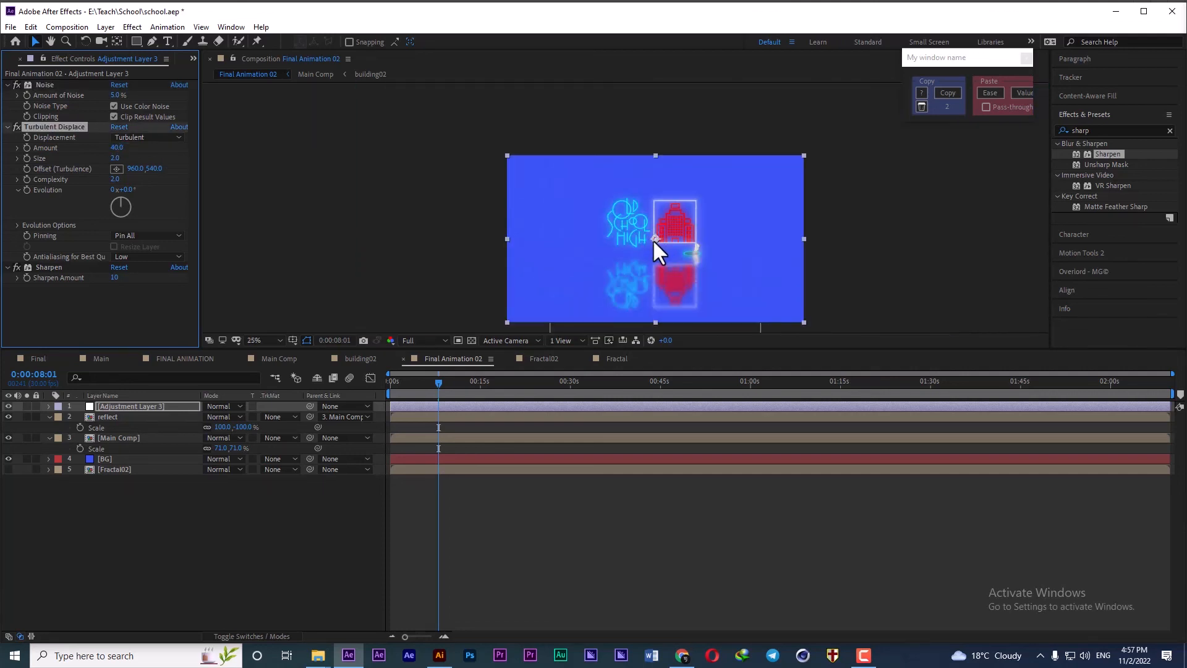
click(192, 529)
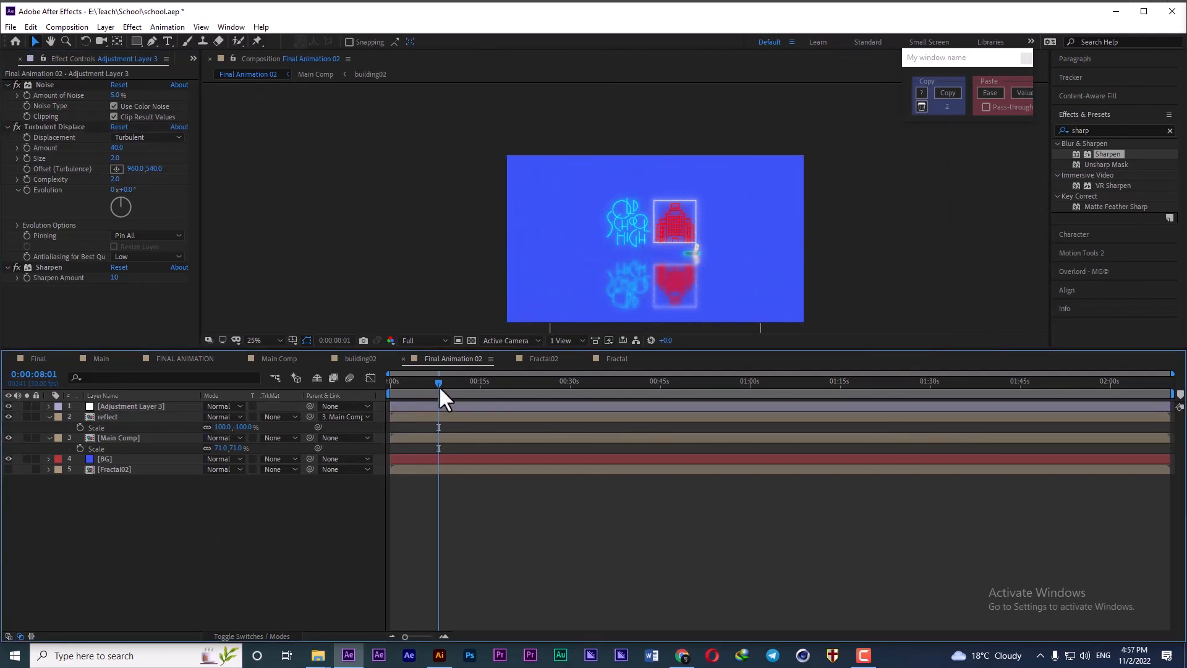
- Set the preview resolution to Quarter and end the work area at 0:00:09:20
mouse_move(438, 380)
mouse_down()
mouse_move(399, 383)
mouse_move(451, 381)
mouse_up()
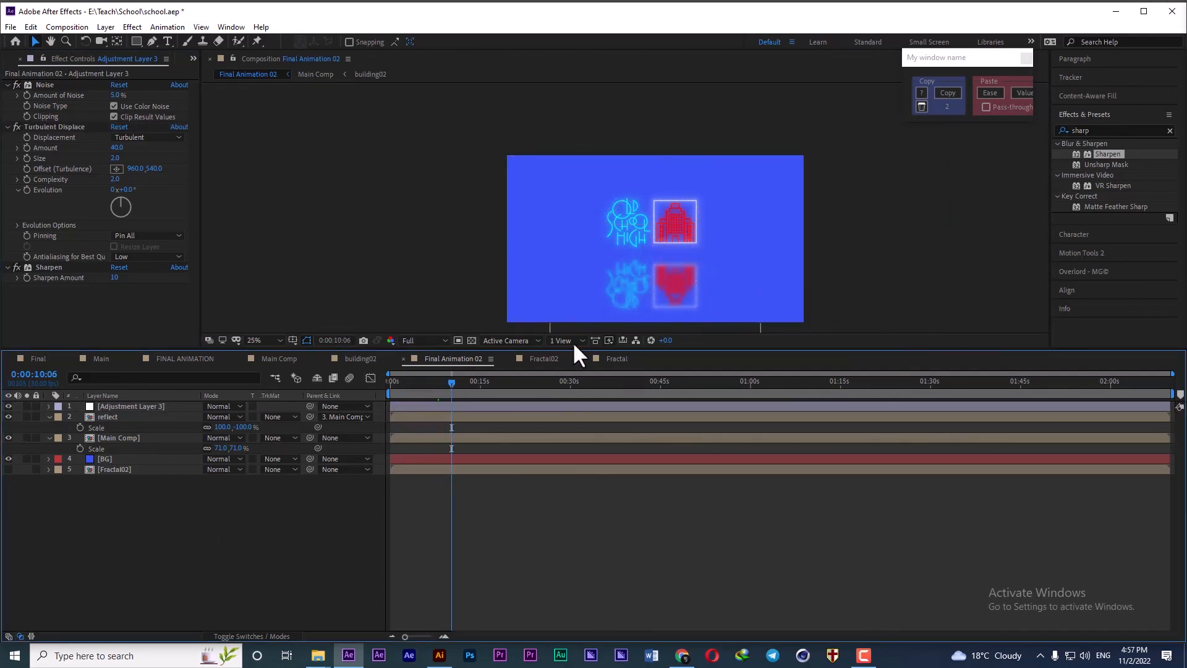
click(424, 341)
click(424, 411)
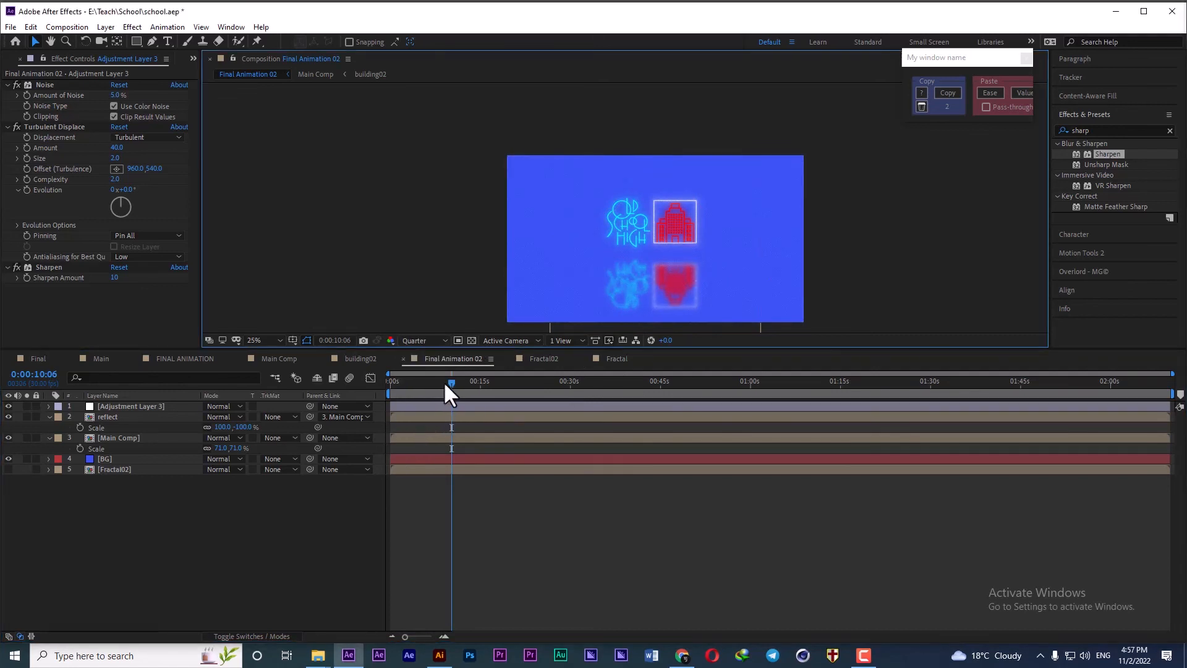
mouse_move(451, 379)
mouse_down()
mouse_move(461, 380)
mouse_move(429, 382)
mouse_move(448, 380)
mouse_up()
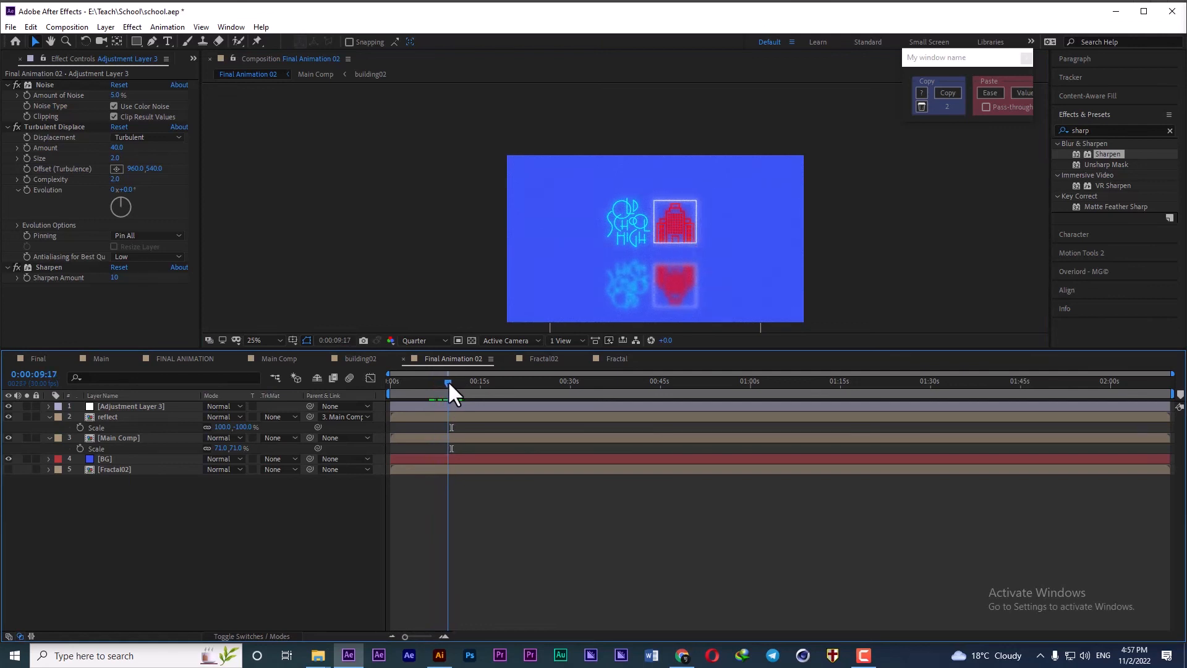
key(n)
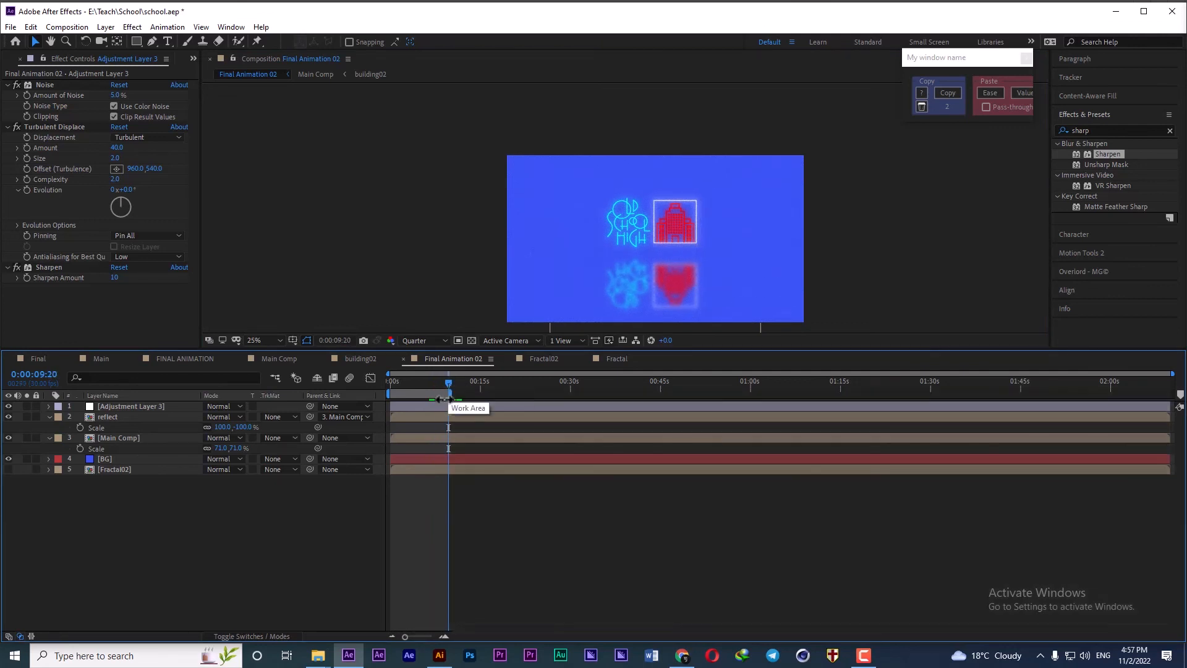
- Open the Main Comp composition and delete the Fill effect from the building02 layer
click(665, 224)
double_click(118, 438)
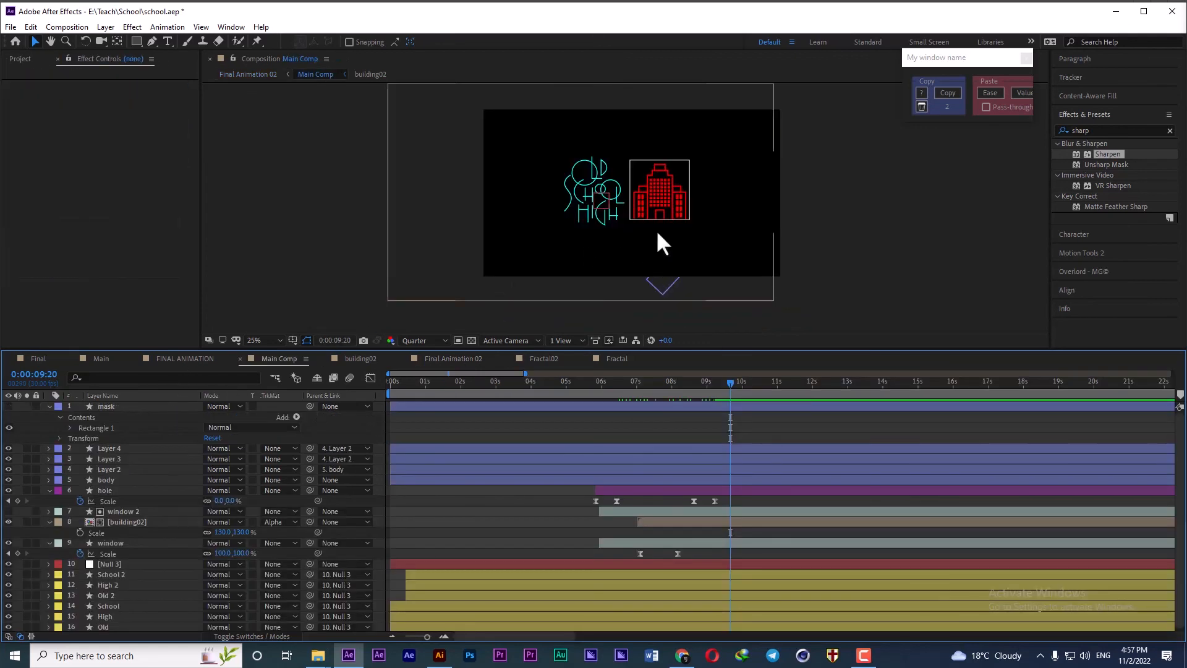
click(127, 521)
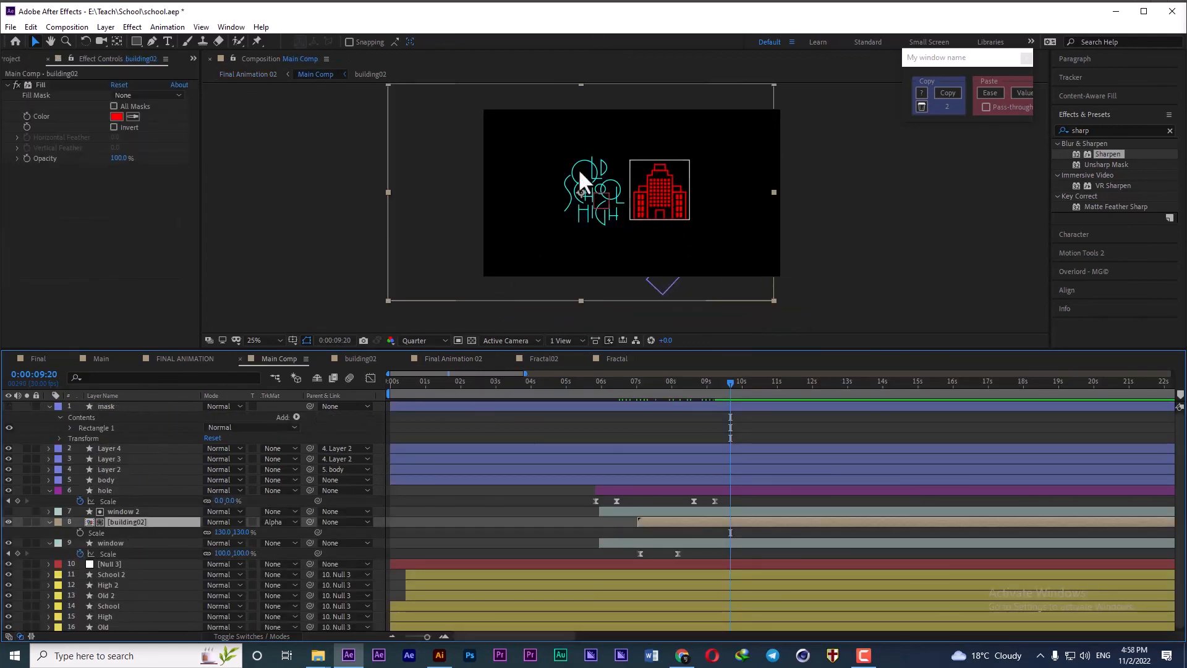
click(43, 85)
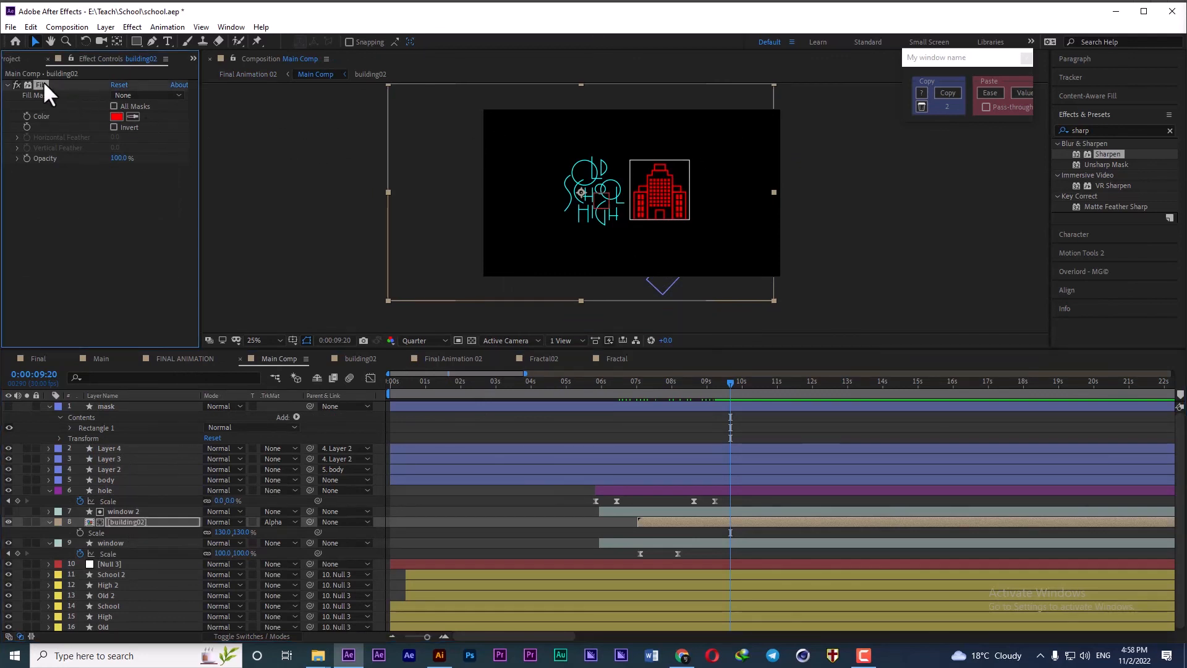
key(Delete)
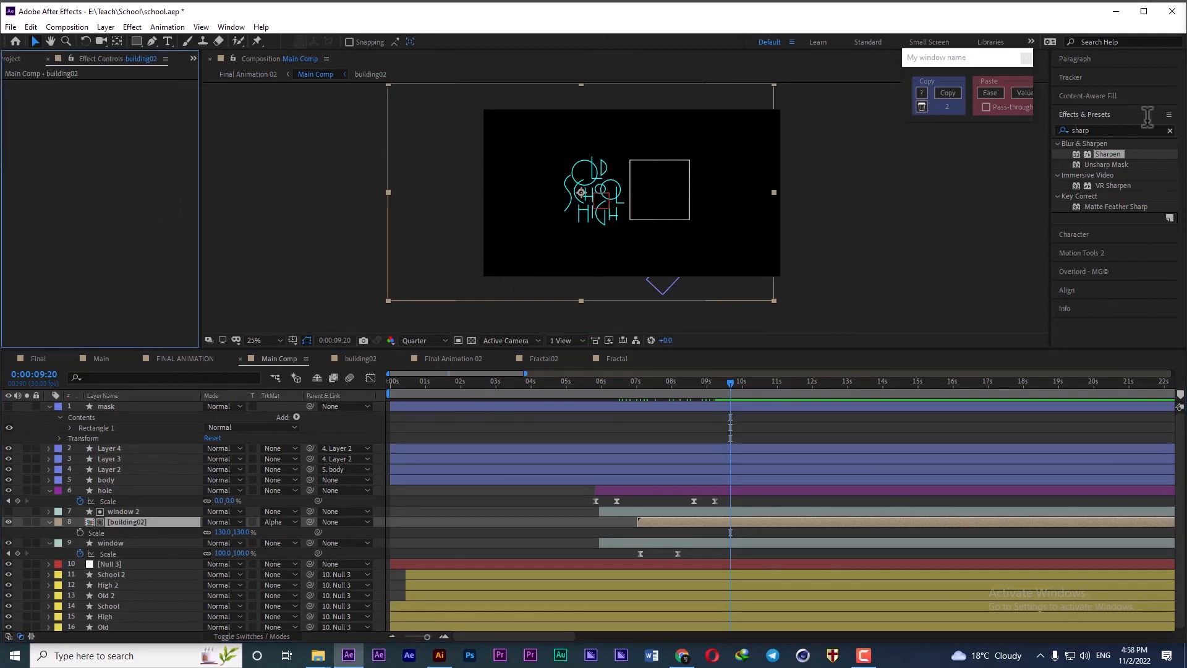
- Apply Gradient Ramp to building02, placing the ramp start just above the building and the ramp end just below it
double_click(1092, 130)
text(ramp)
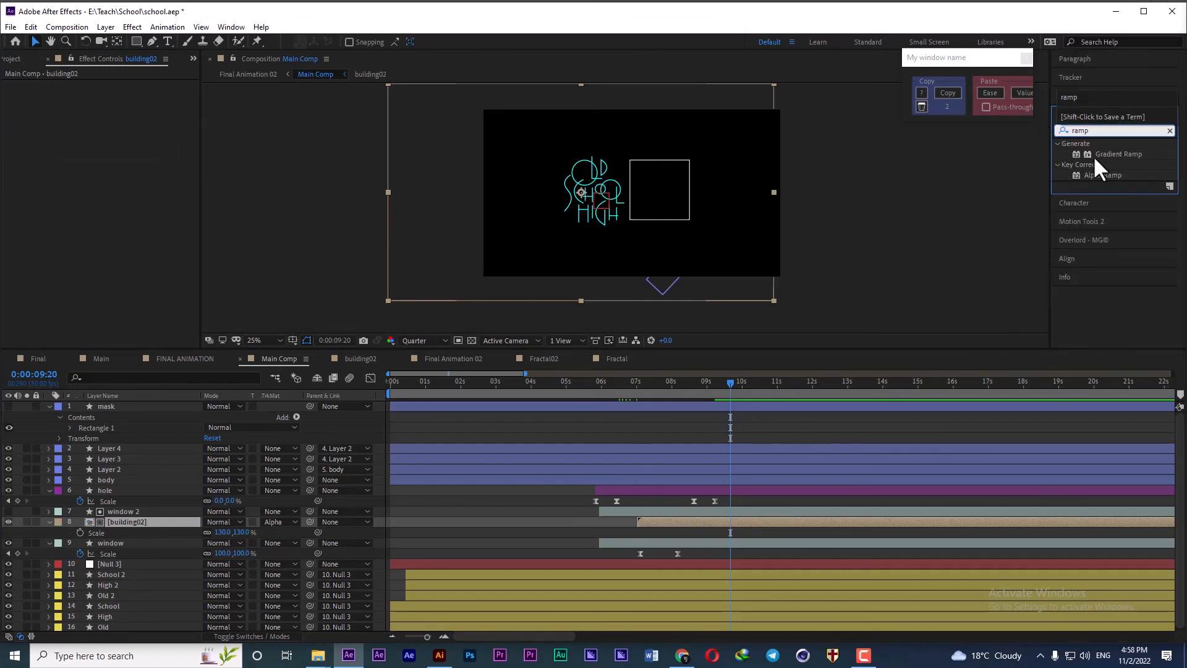
double_click(1104, 153)
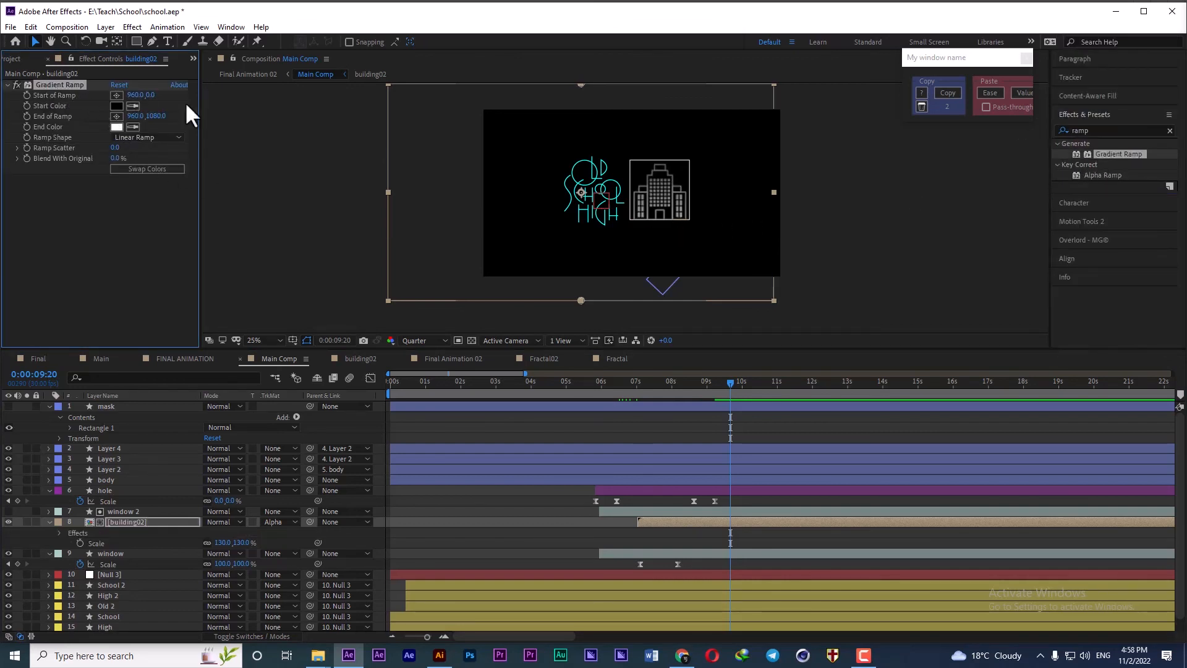
drag(581, 84, 662, 153)
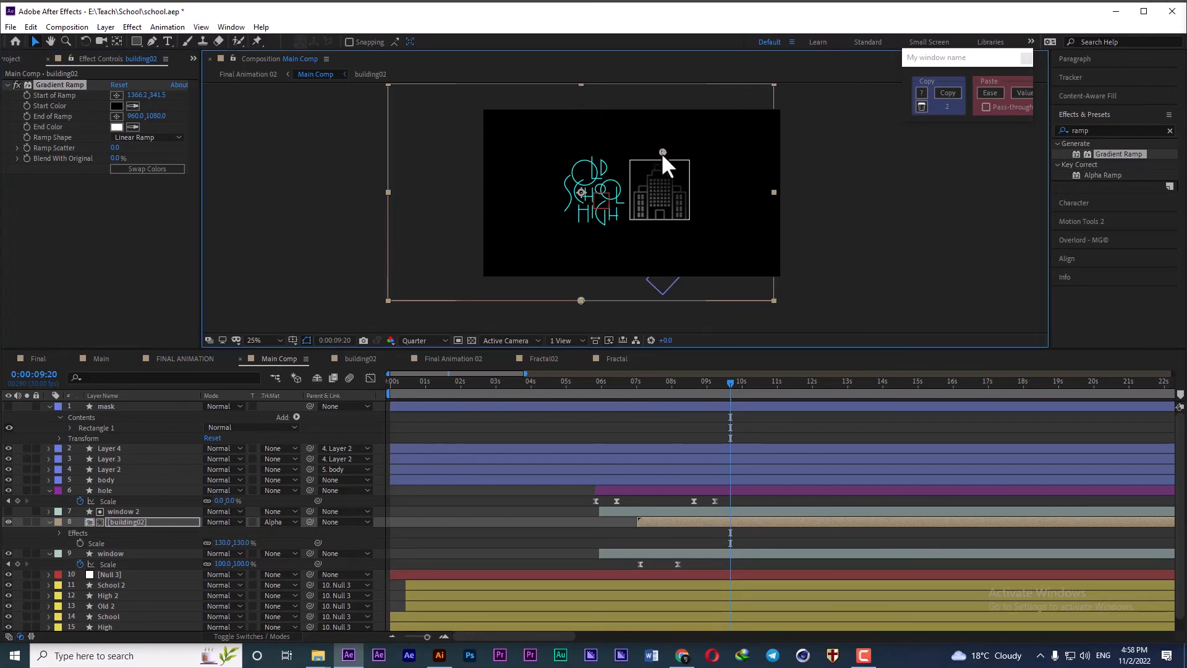
drag(580, 301, 659, 235)
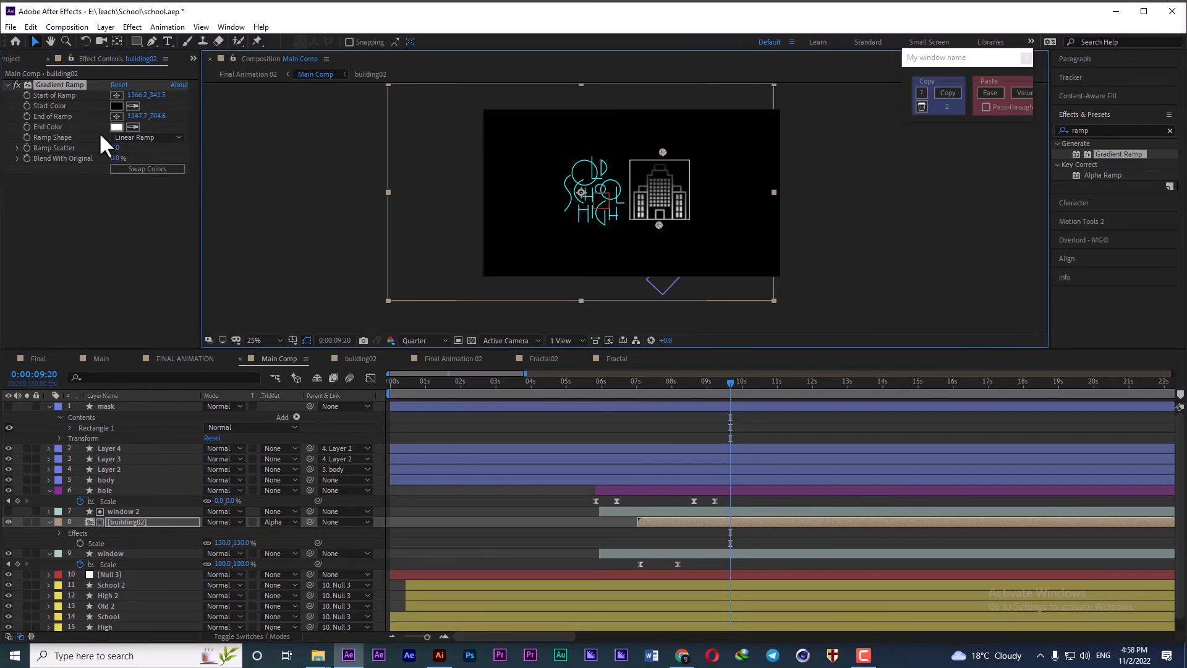
- Set the Start Color of building02's Gradient Ramp to a bright magenta
click(117, 106)
click(330, 408)
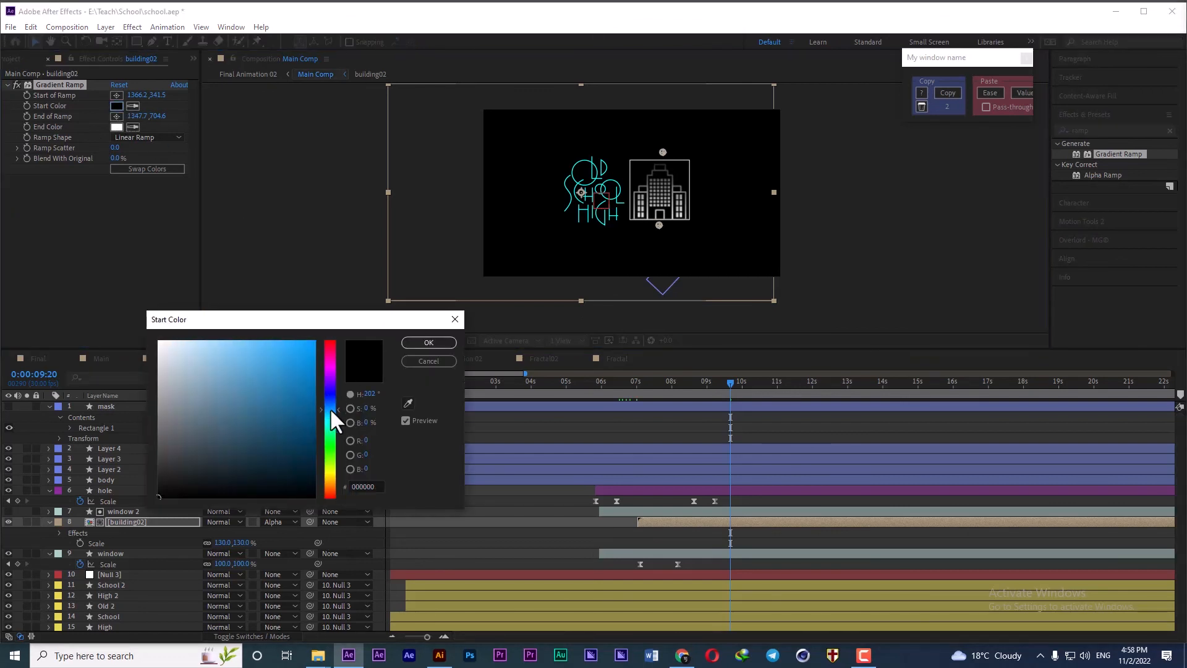
drag(331, 408, 328, 361)
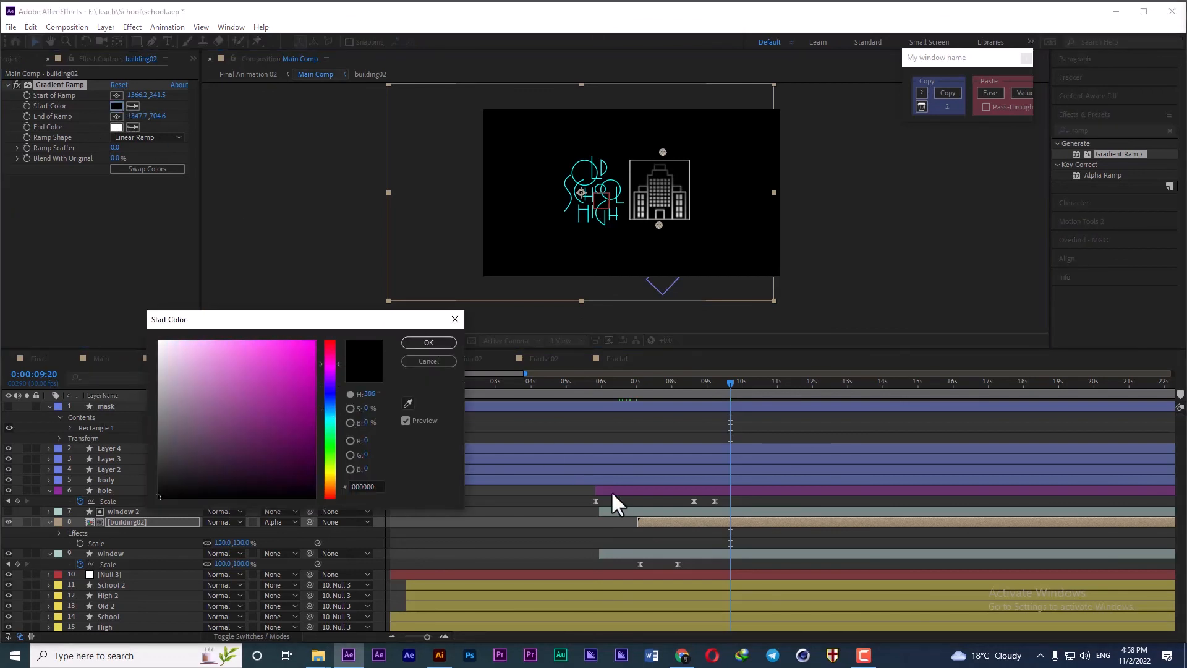
drag(254, 362, 326, 342)
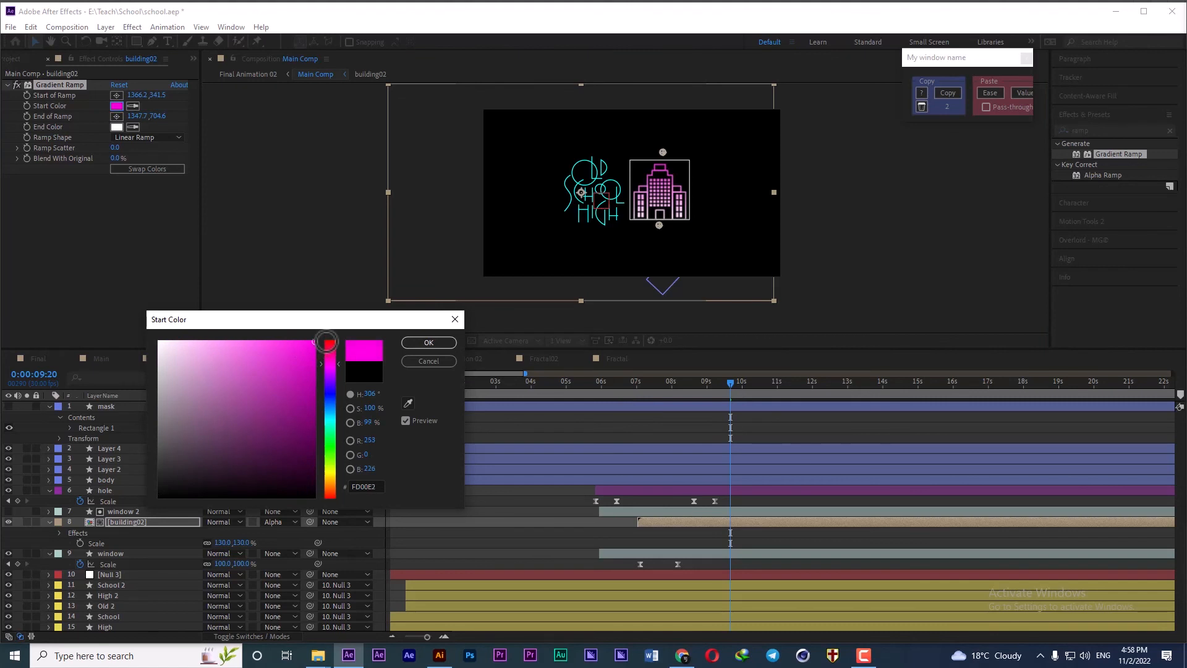
click(414, 336)
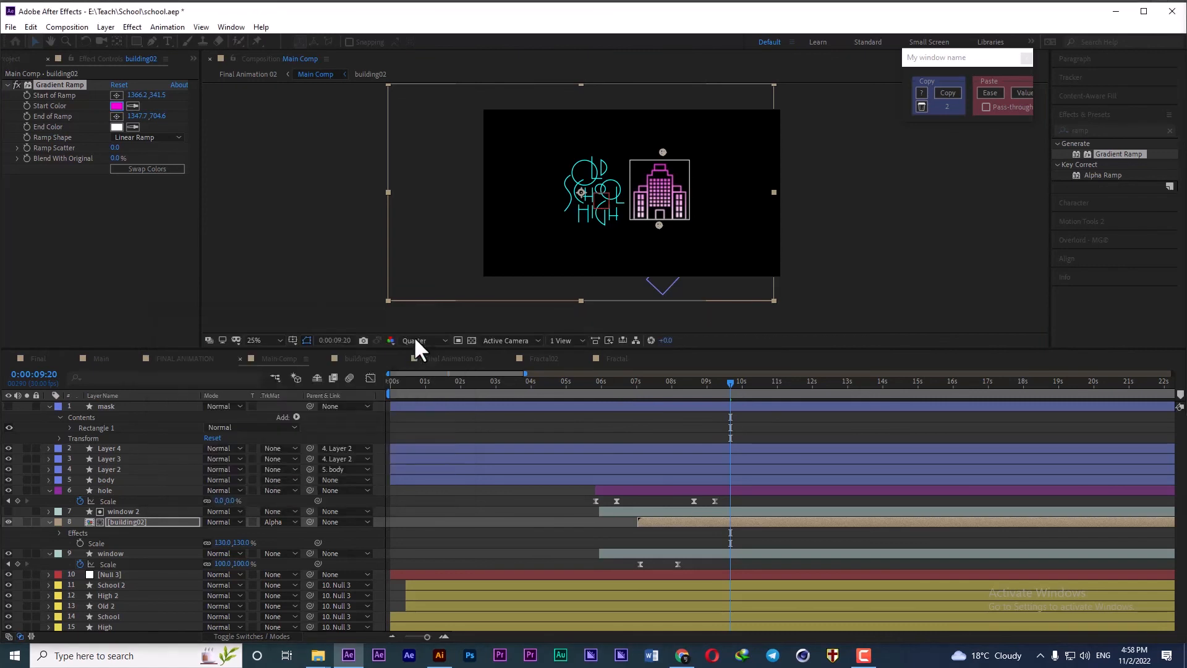
- Set the Gradient Ramp's End Color to dark purple 48049B and swap the two ramp colors
click(116, 127)
click(332, 385)
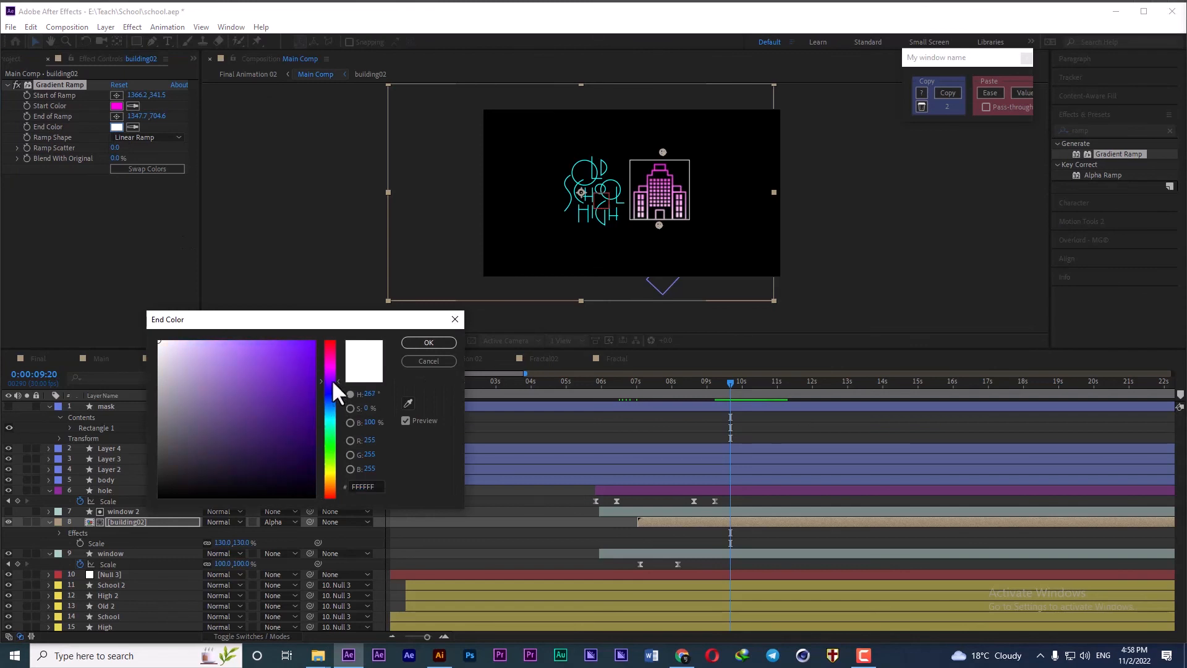
click(331, 379)
click(311, 418)
drag(311, 418, 311, 402)
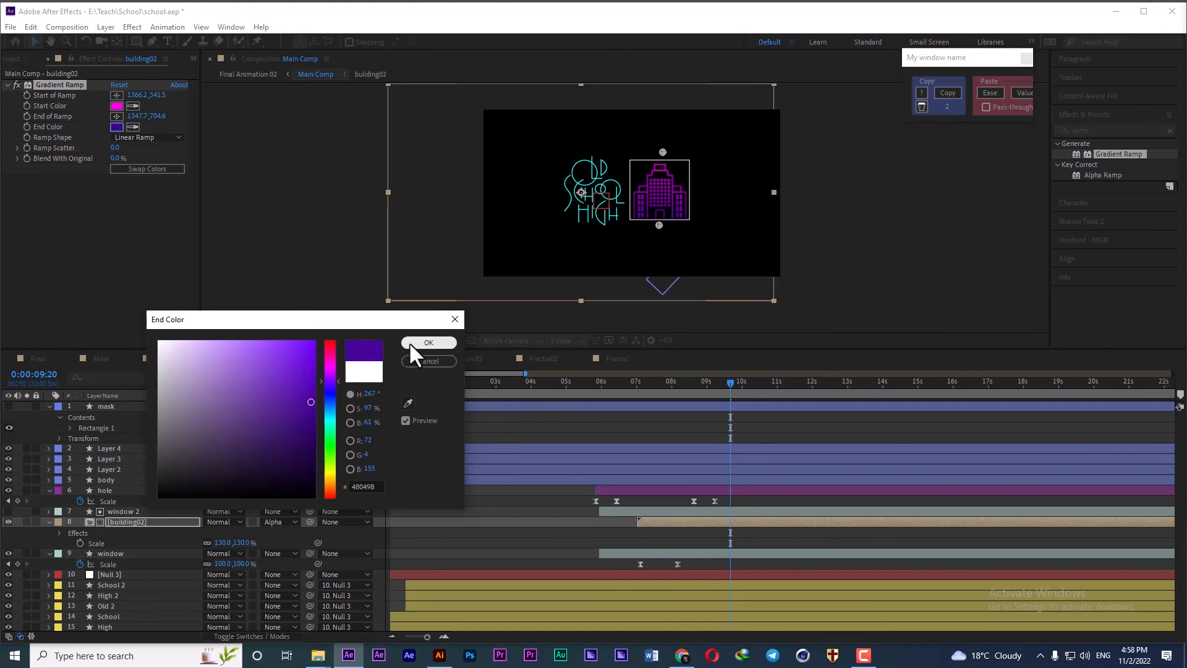
click(410, 343)
click(127, 176)
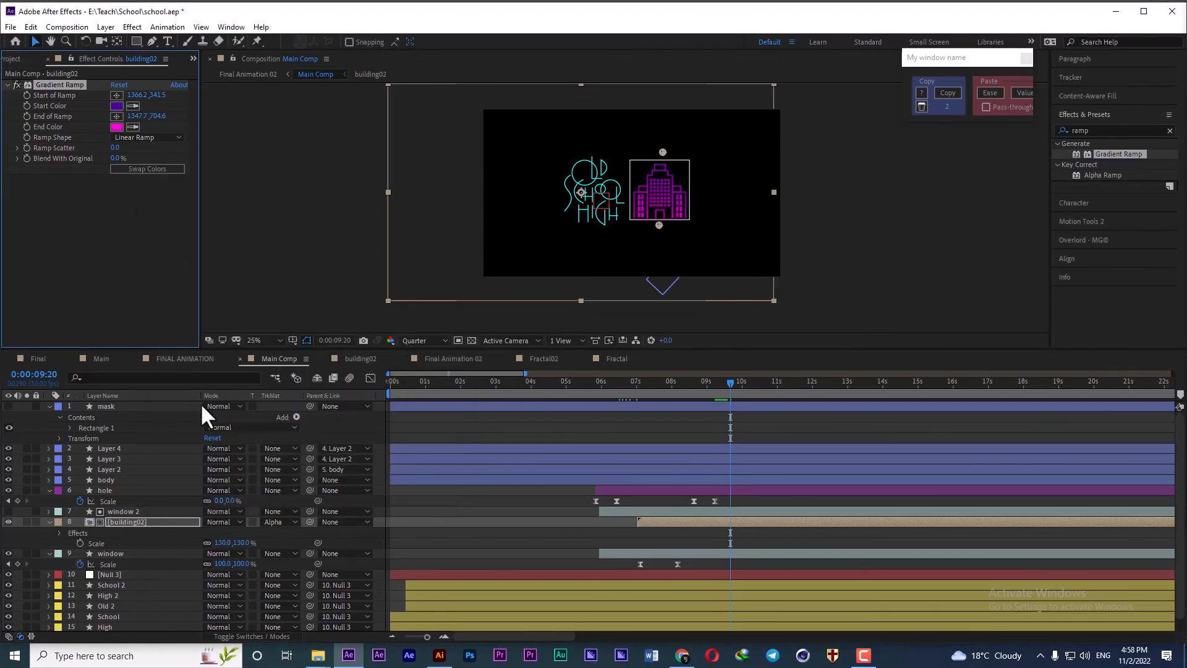
- Return to Final Animation 02, select the adjustment layer and examine the recoloured building and text up close
click(458, 355)
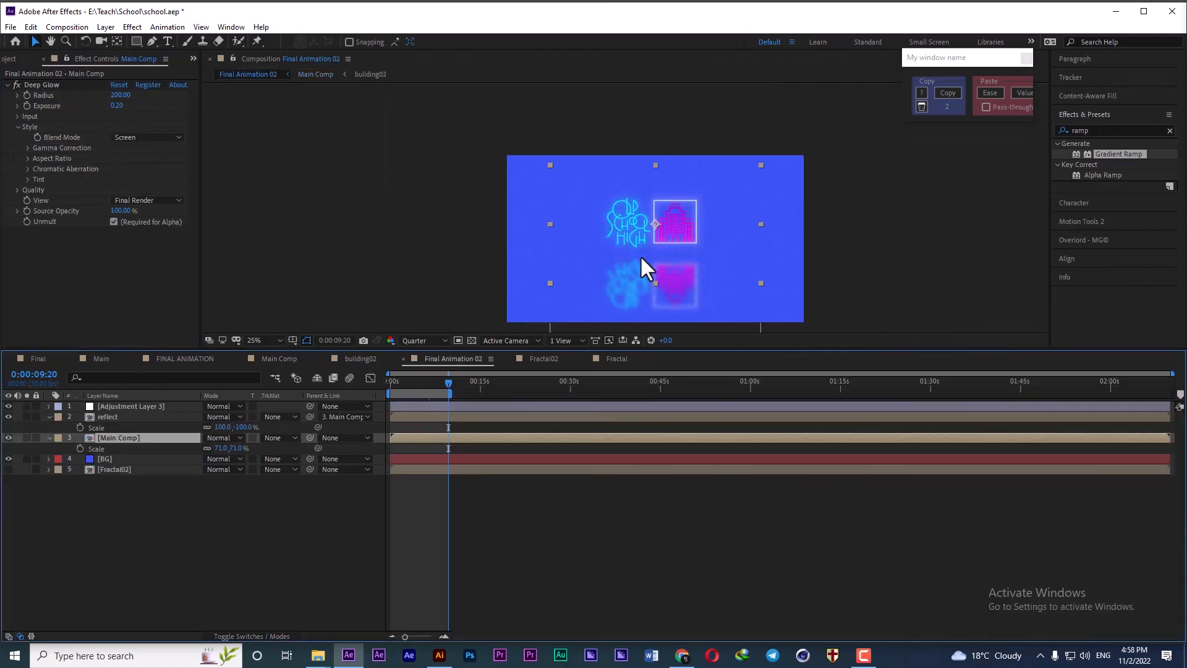
scroll(683, 226, up, 2)
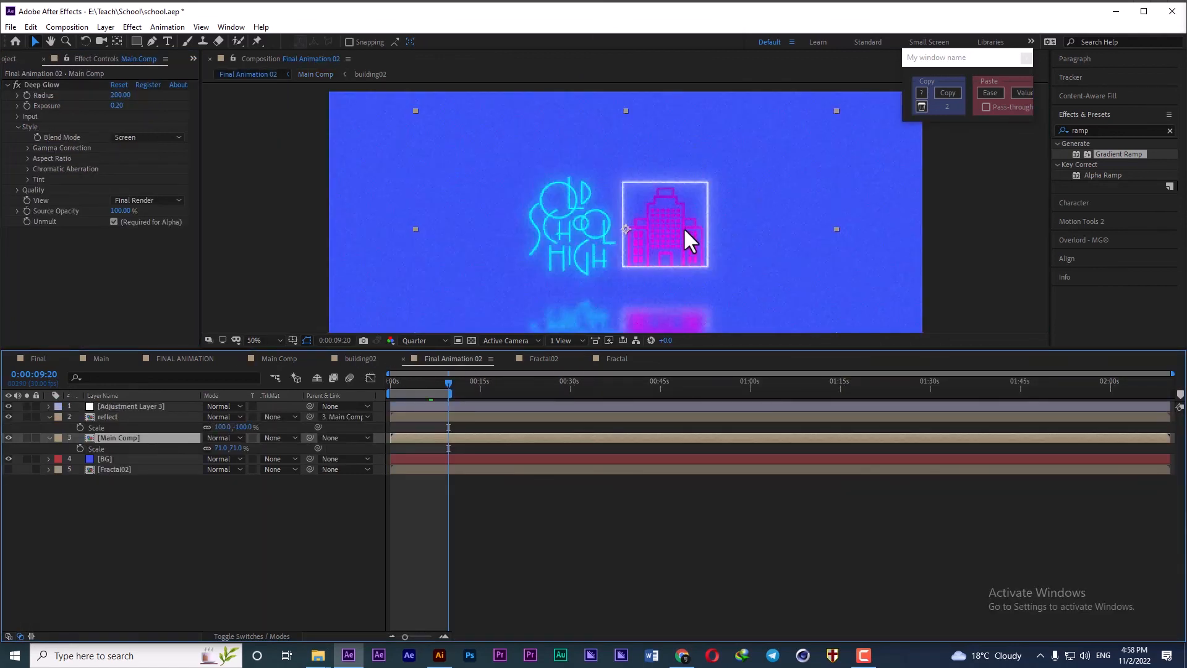
click(145, 406)
scroll(604, 243, up, 2)
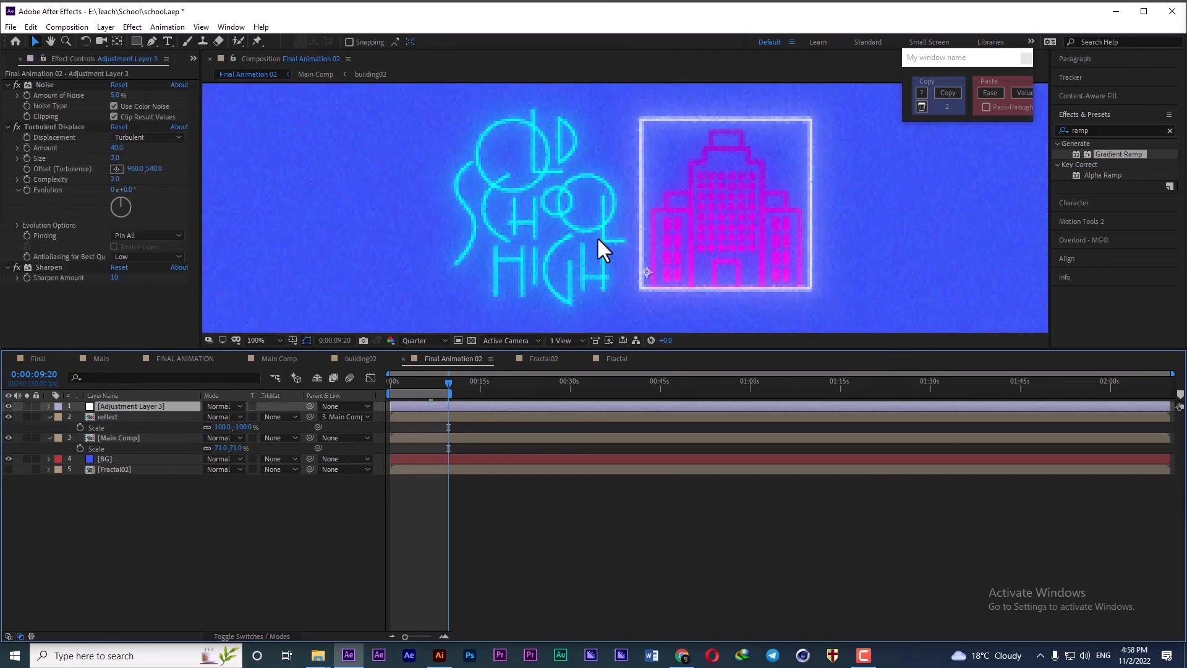
- Set the Final Animation 02 preview resolution to Full
click(422, 340)
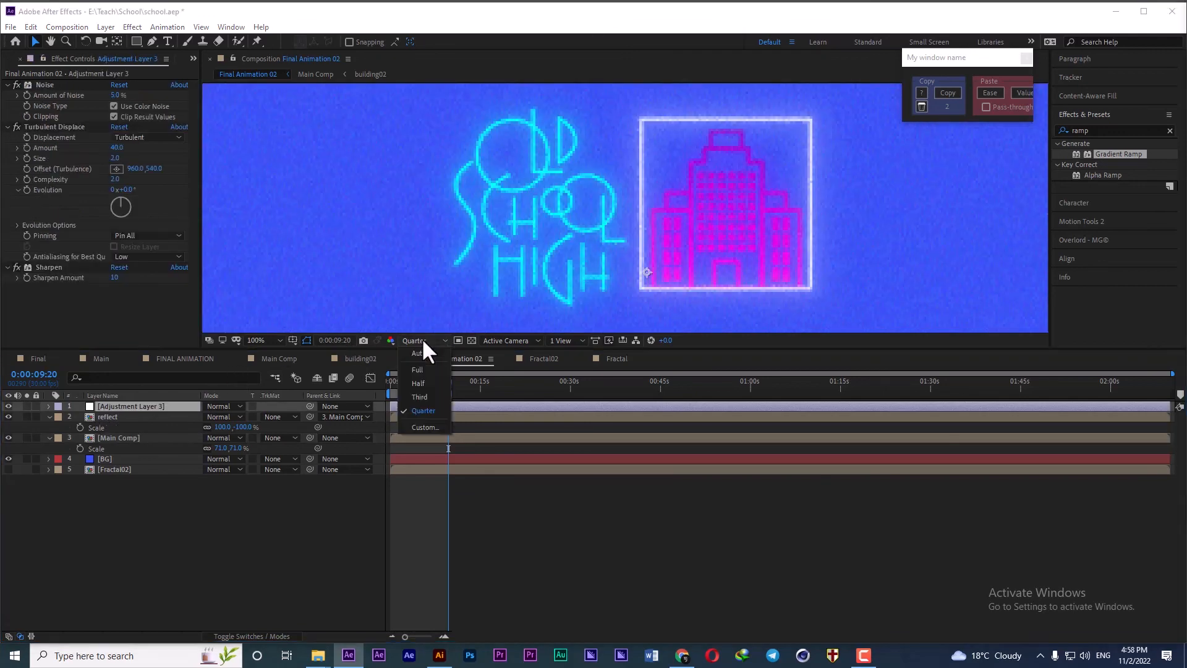
click(403, 367)
scroll(702, 253, down, 2)
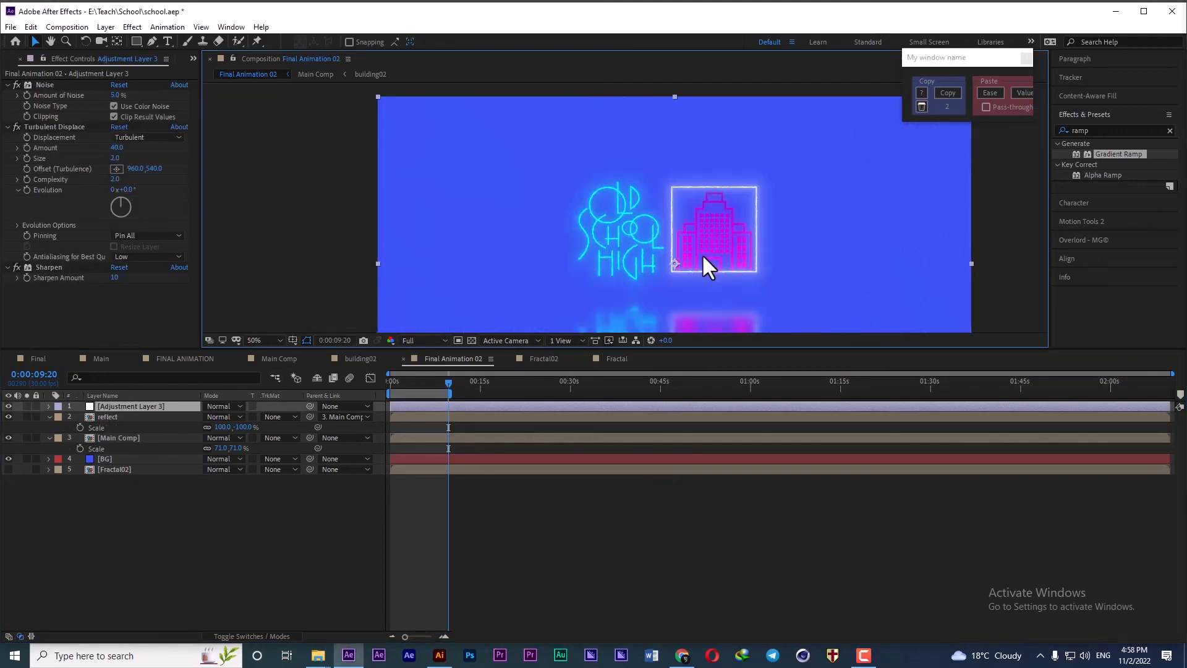
- Set the opacity of Adjustment Layer 3 to 60% and deselect the layer after checking the artwork up close
click(114, 406)
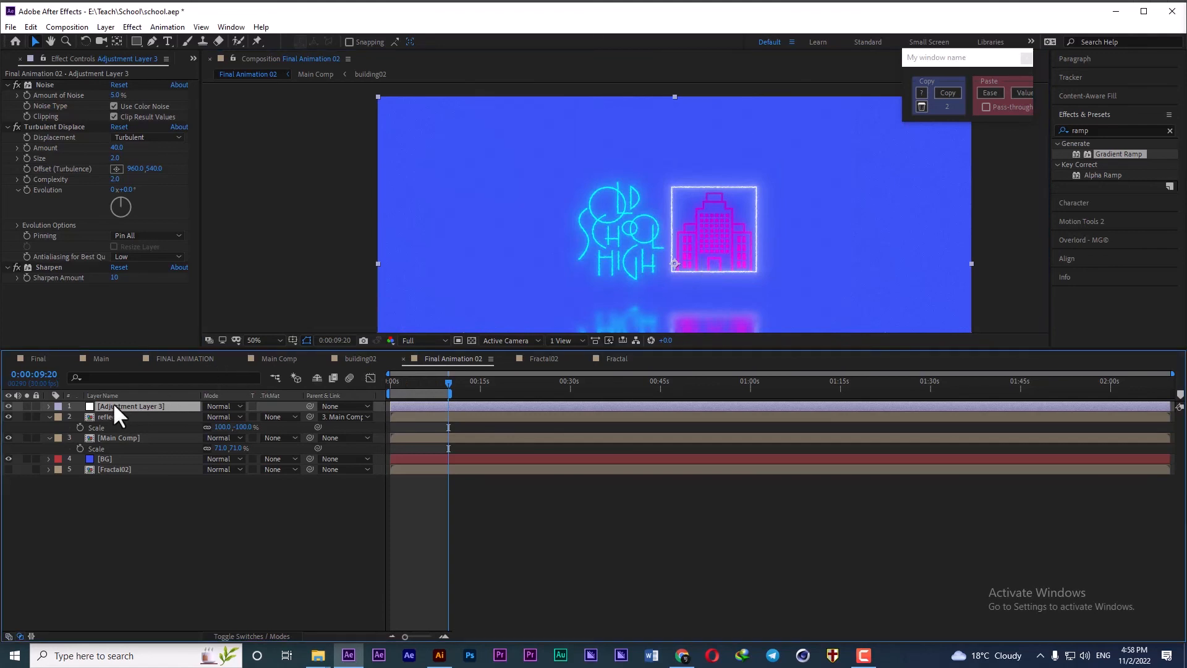
key(t)
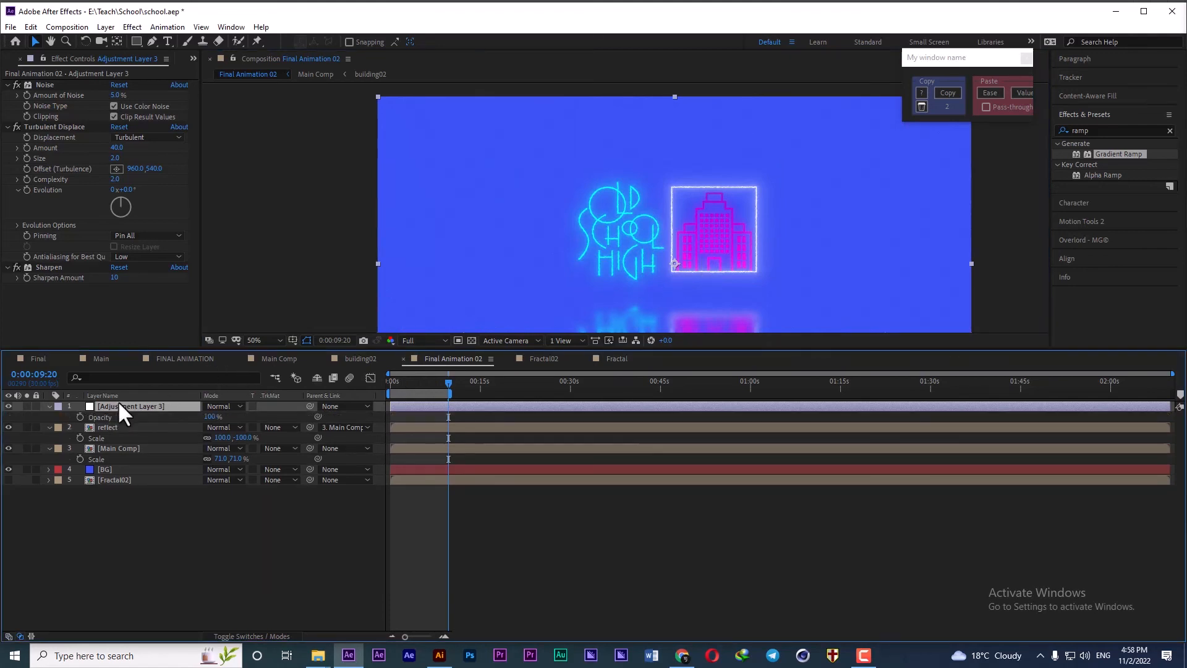
click(210, 417)
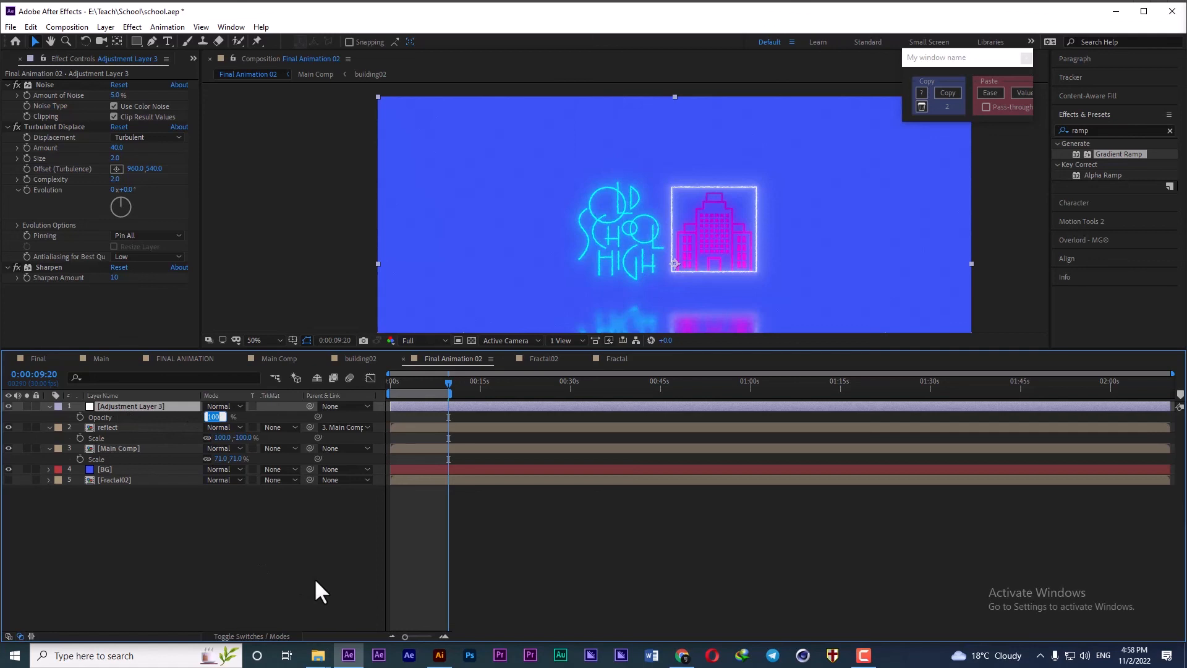
text(60)
key(Return)
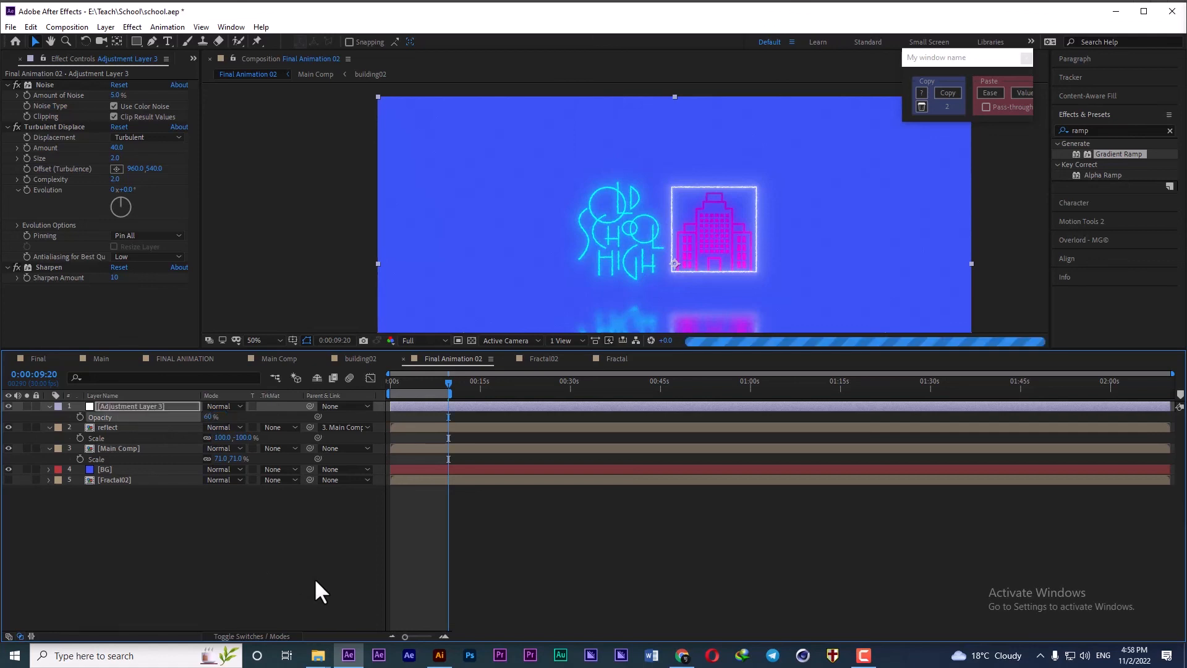
scroll(647, 272, up, 4)
scroll(647, 275, down, 4)
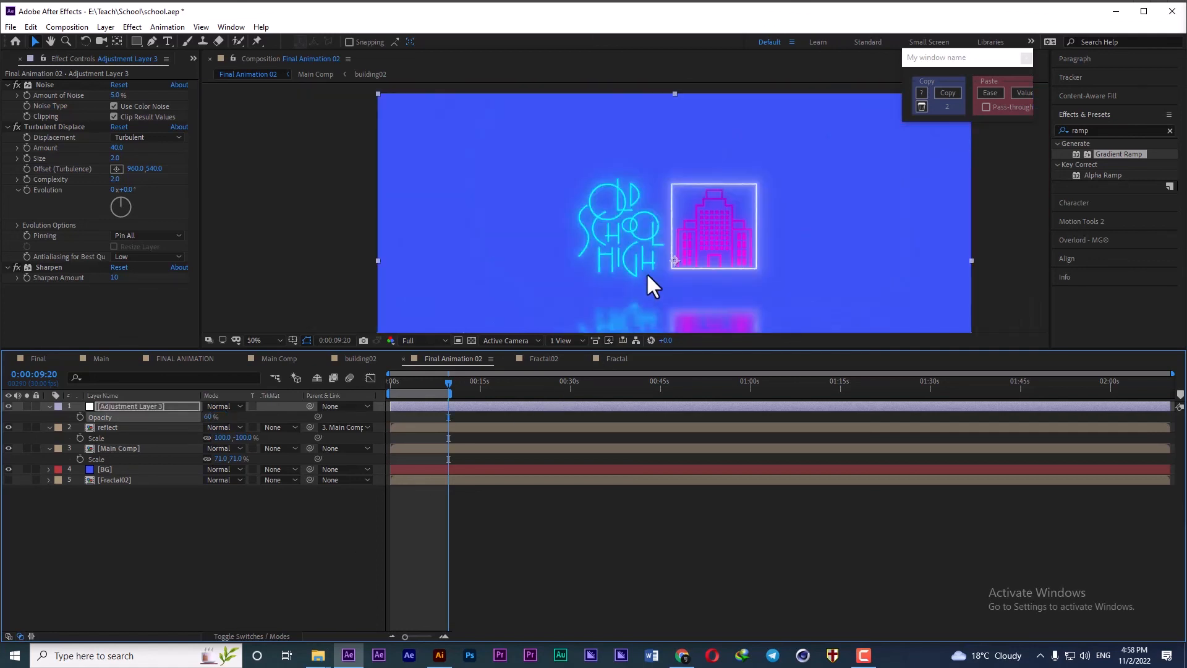
click(212, 578)
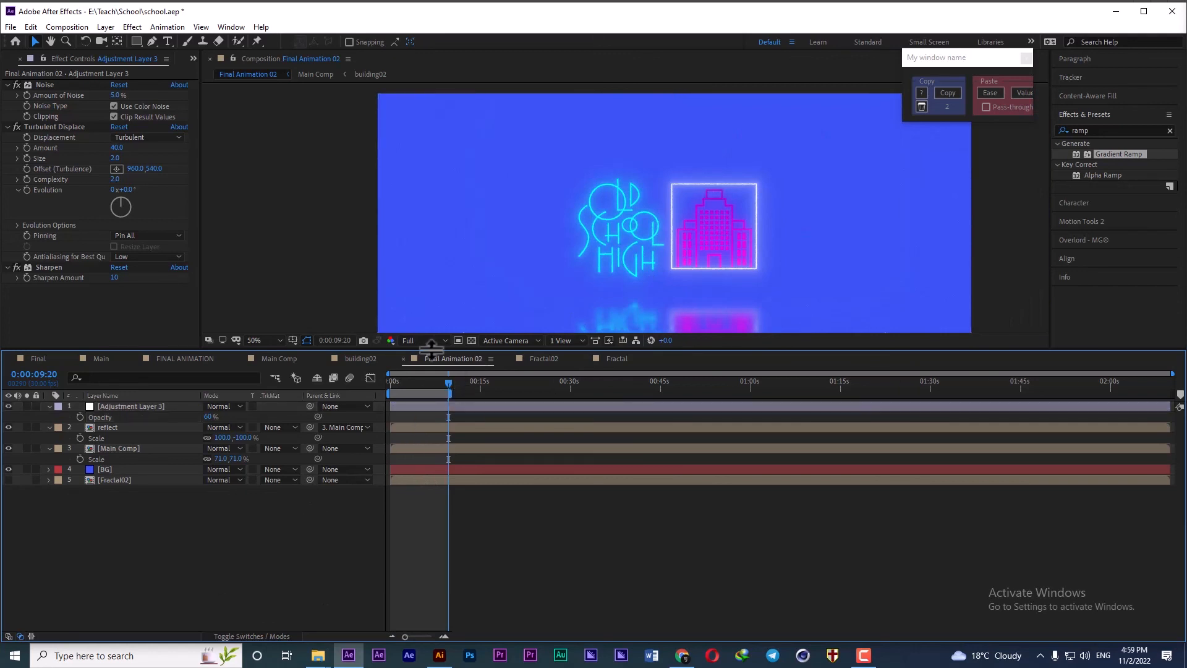
- Fit the whole Final Animation 02 frame in the viewer and play the animation from the first frame
click(273, 340)
click(282, 353)
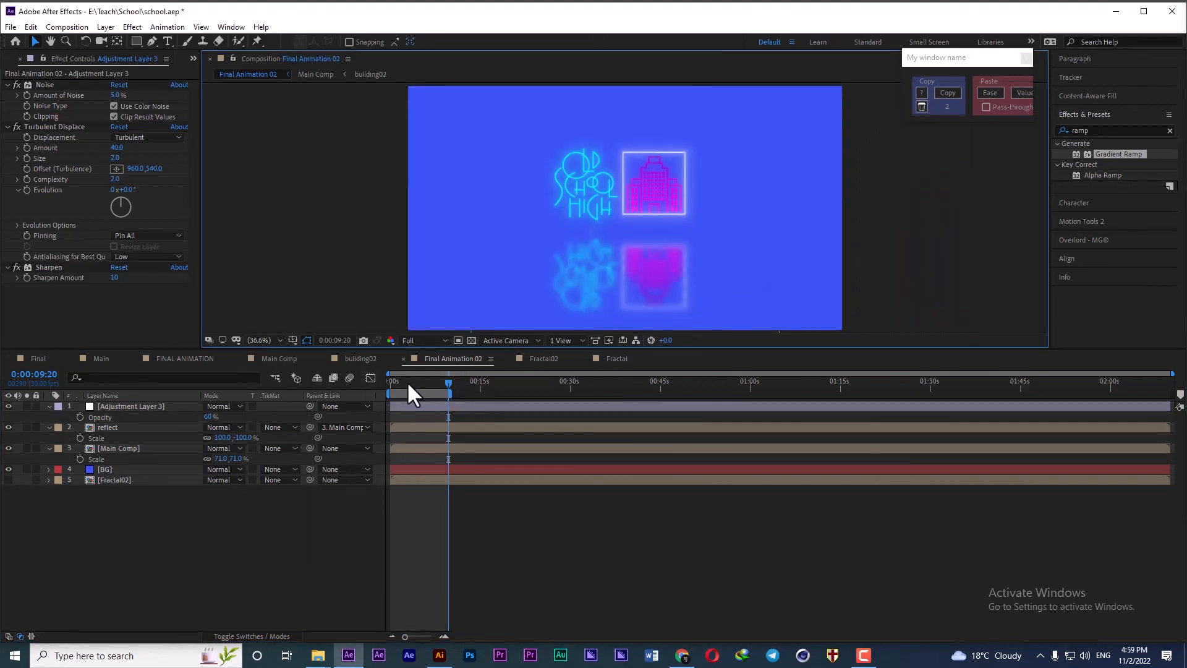
drag(407, 381, 240, 417)
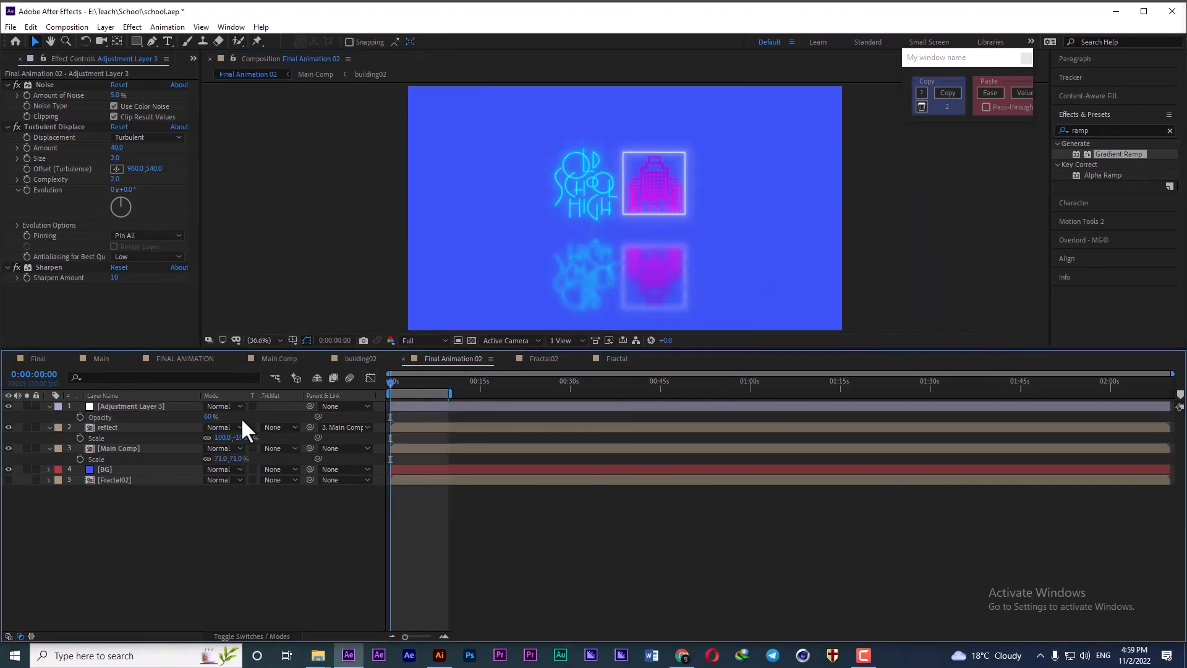
key(space)
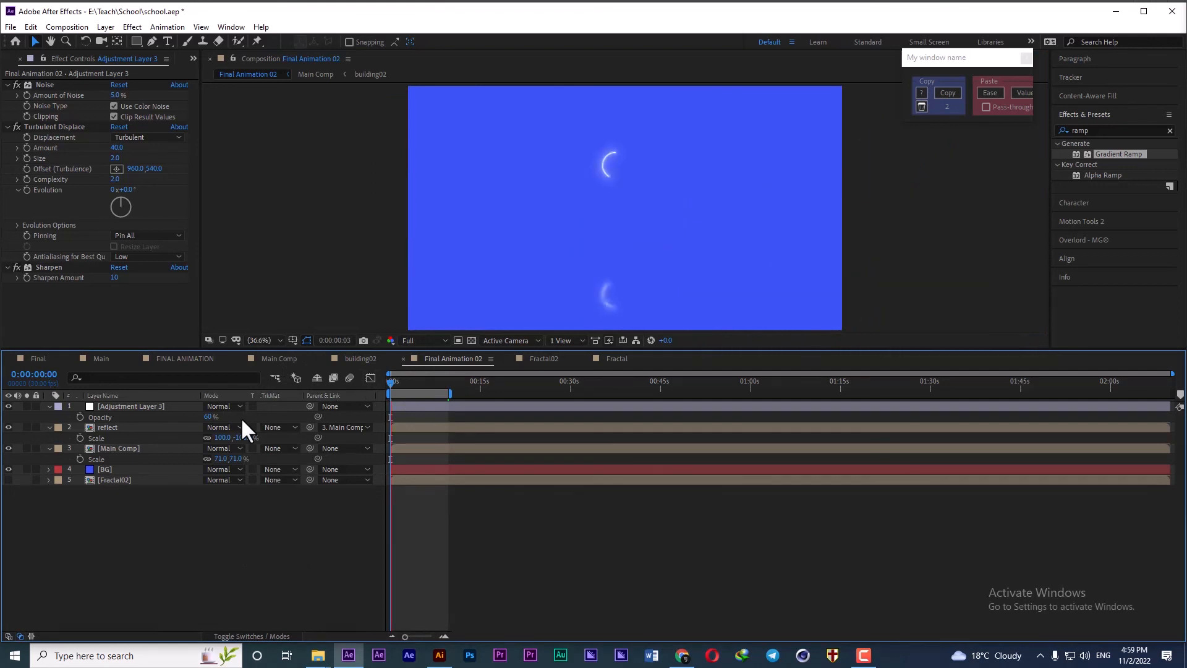